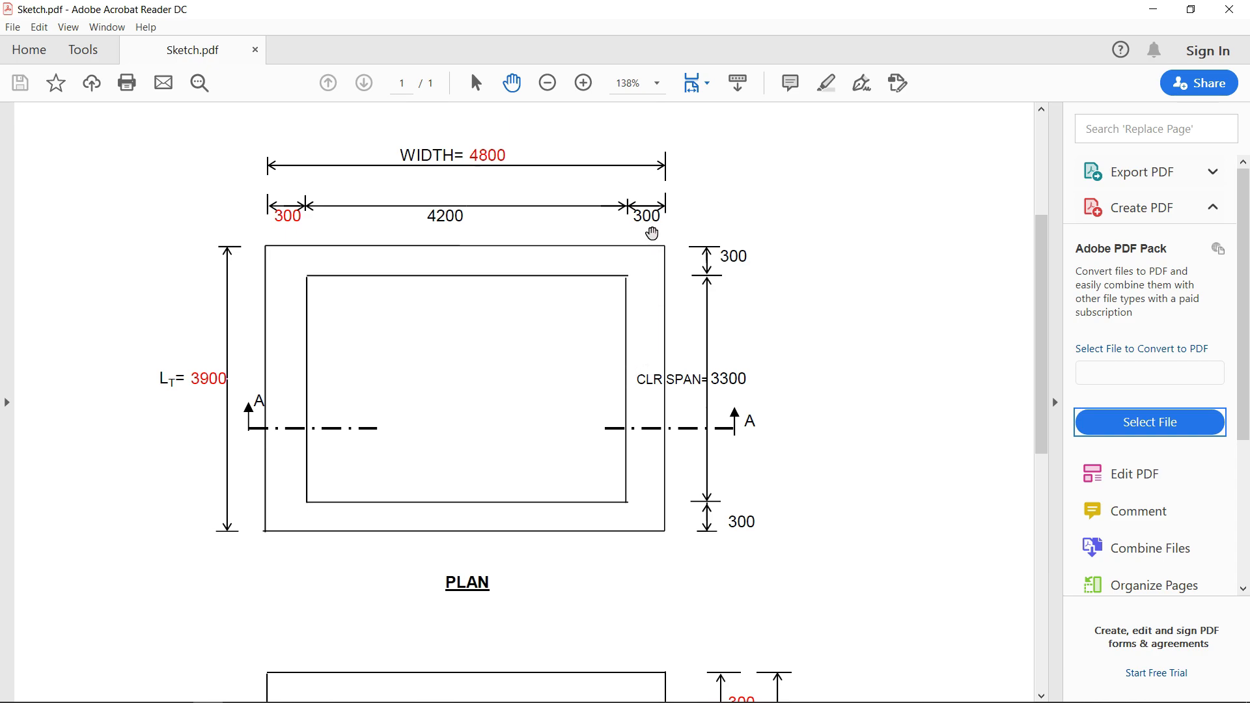
Examine the tank's plan and Section A-A dimensions in the PDF sketch.
drag(376, 545, 364, 294)
drag(400, 454, 381, 403)
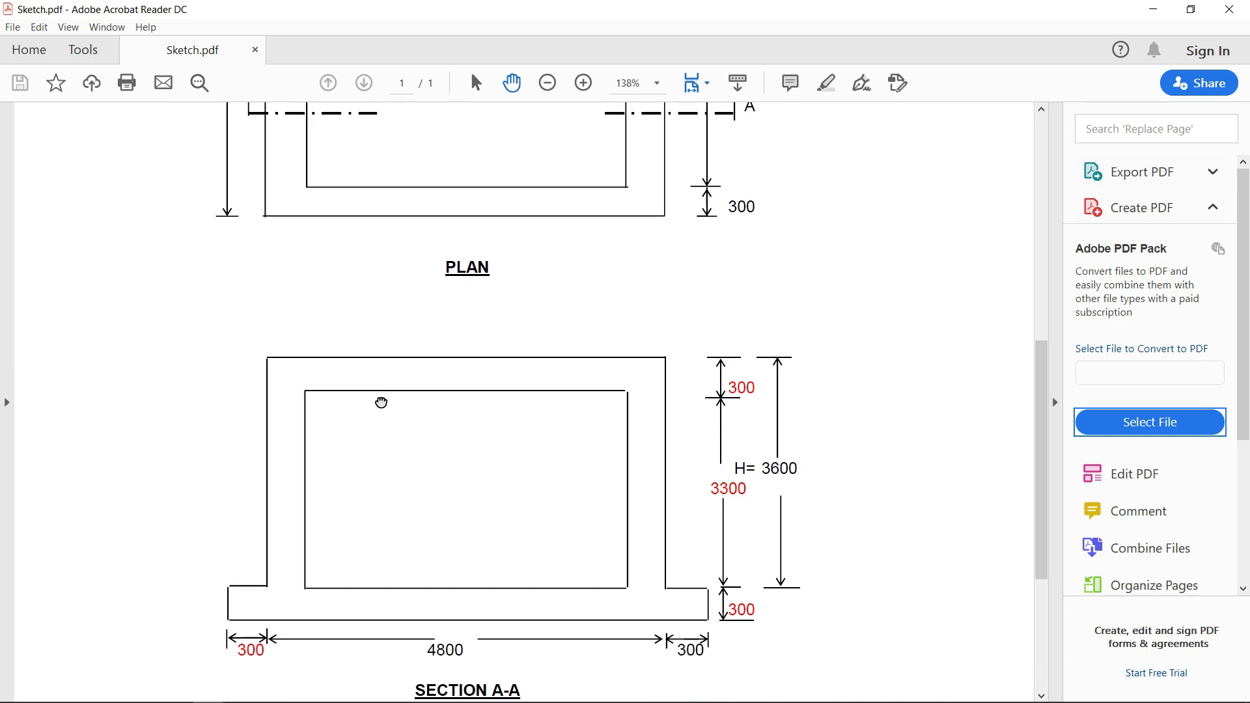
drag(413, 460, 413, 441)
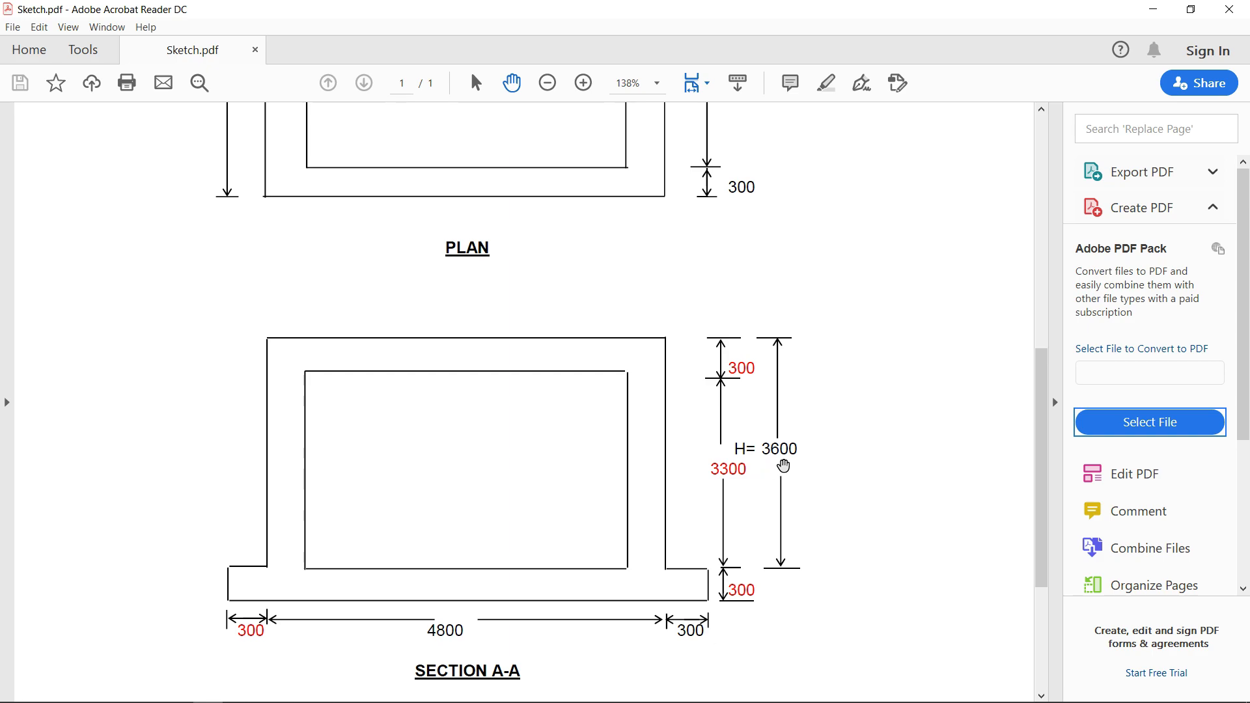
drag(476, 388, 494, 610)
drag(471, 336, 474, 405)
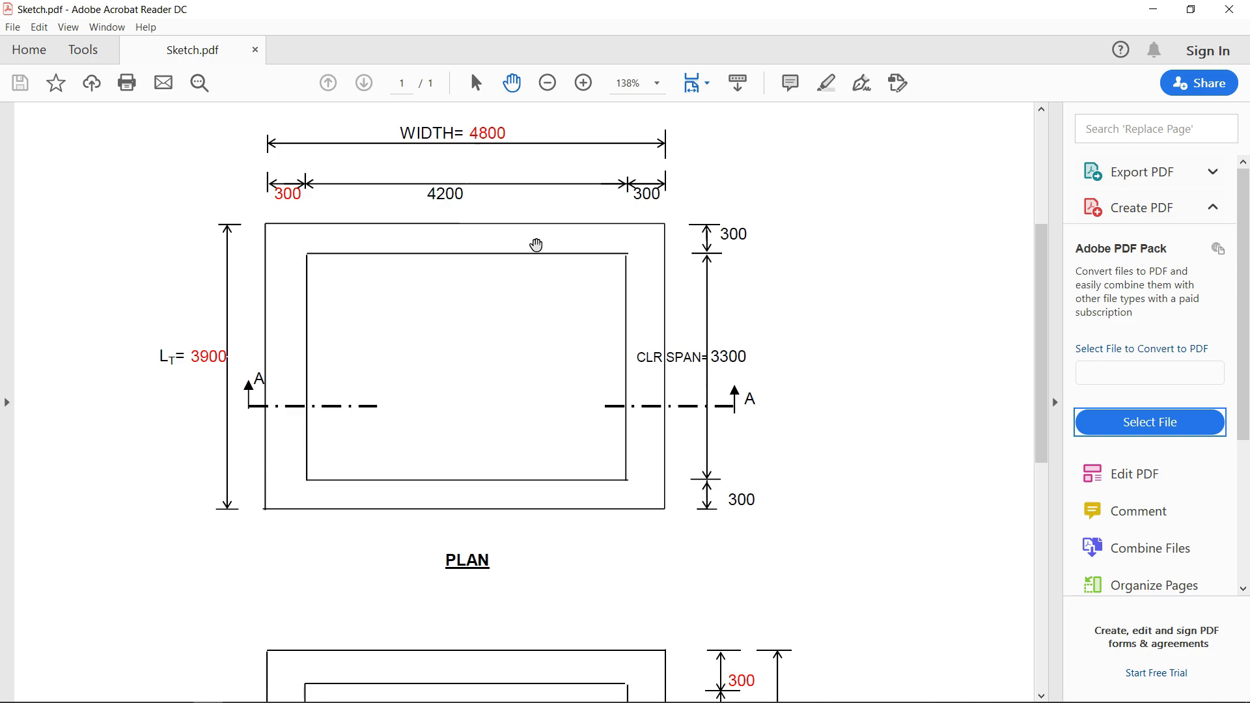
scroll(606, 516, down, 5)
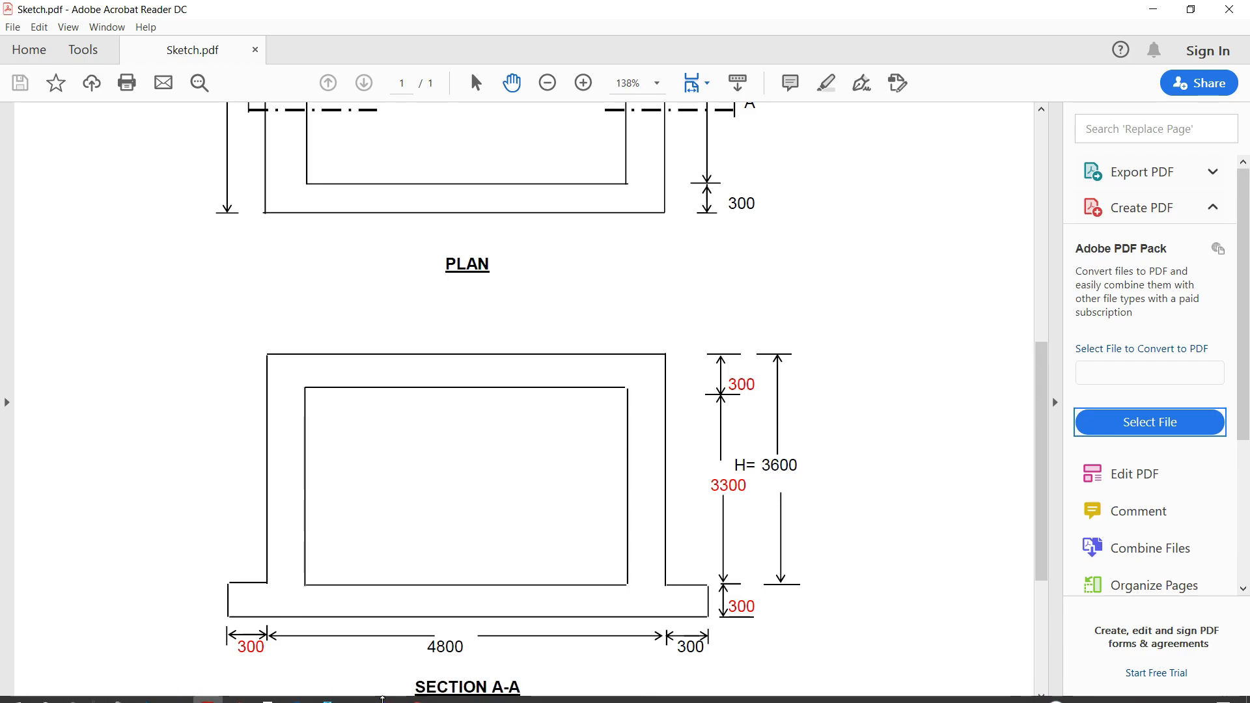
Switch to STAAD.Pro and try to open the recent UG Tank file.
click(388, 690)
click(249, 161)
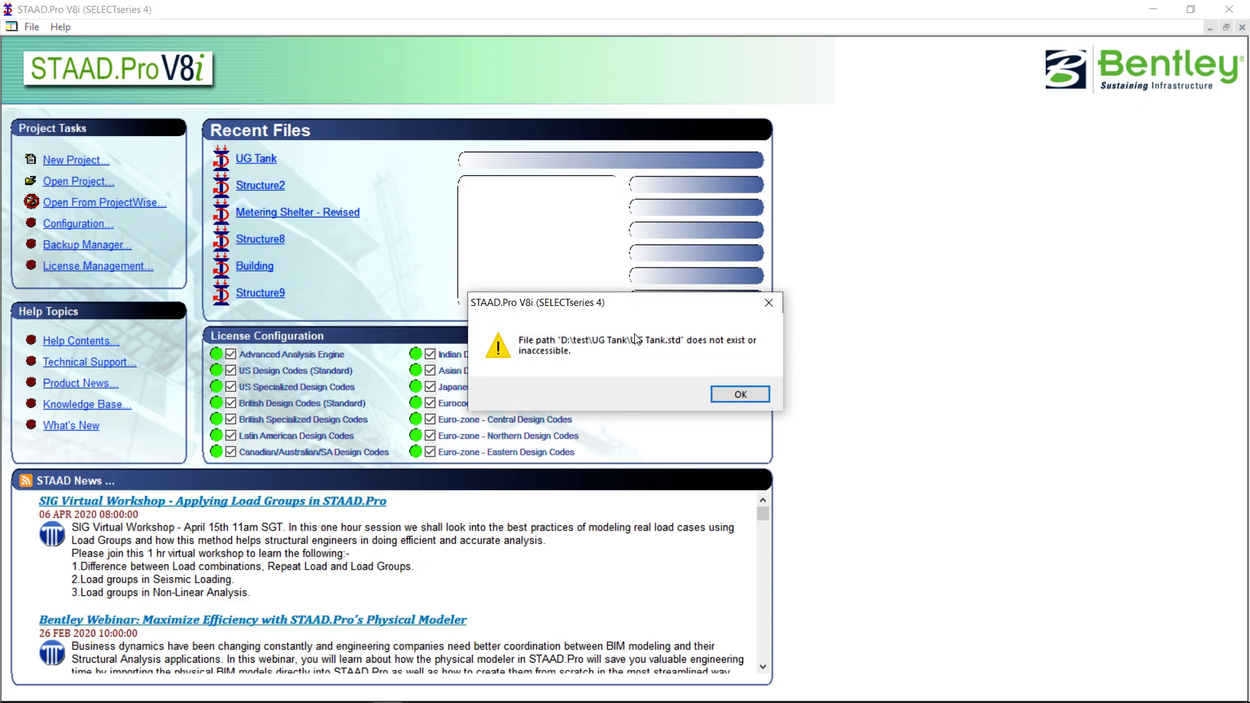
click(732, 391)
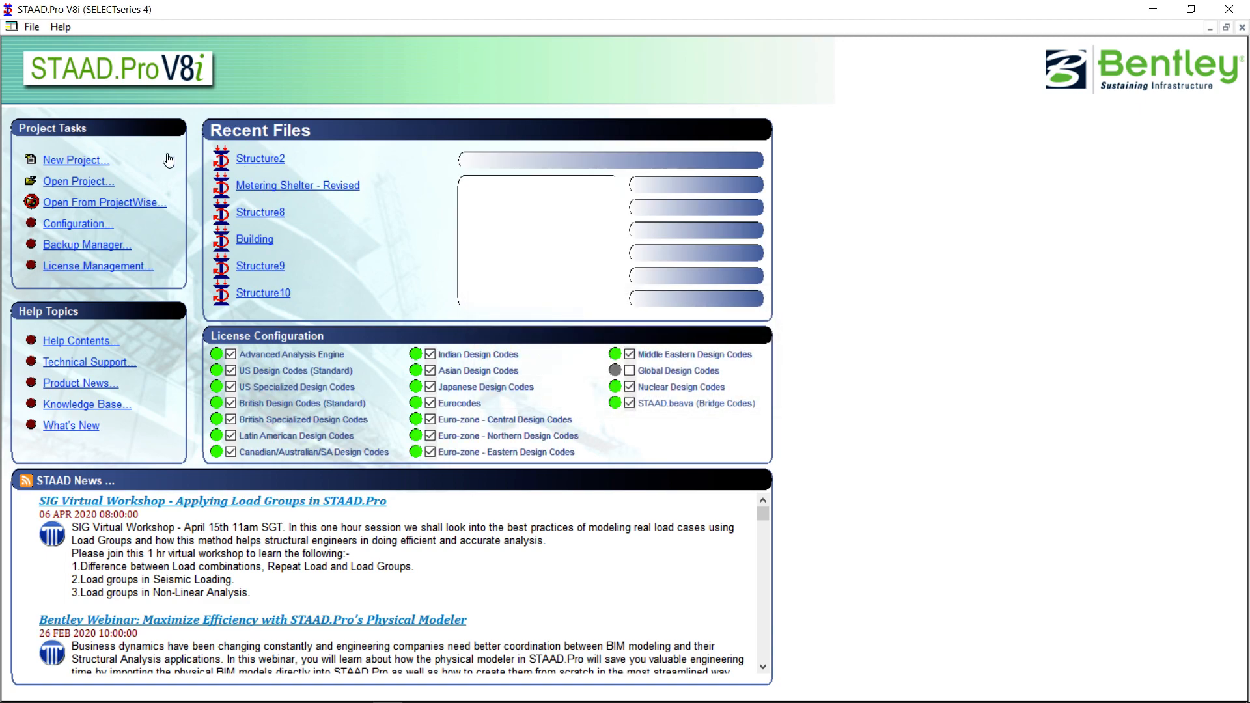
Create a new Space structure named UG Tank in millimetres and newtons, and dismiss the default snap grid.
click(59, 162)
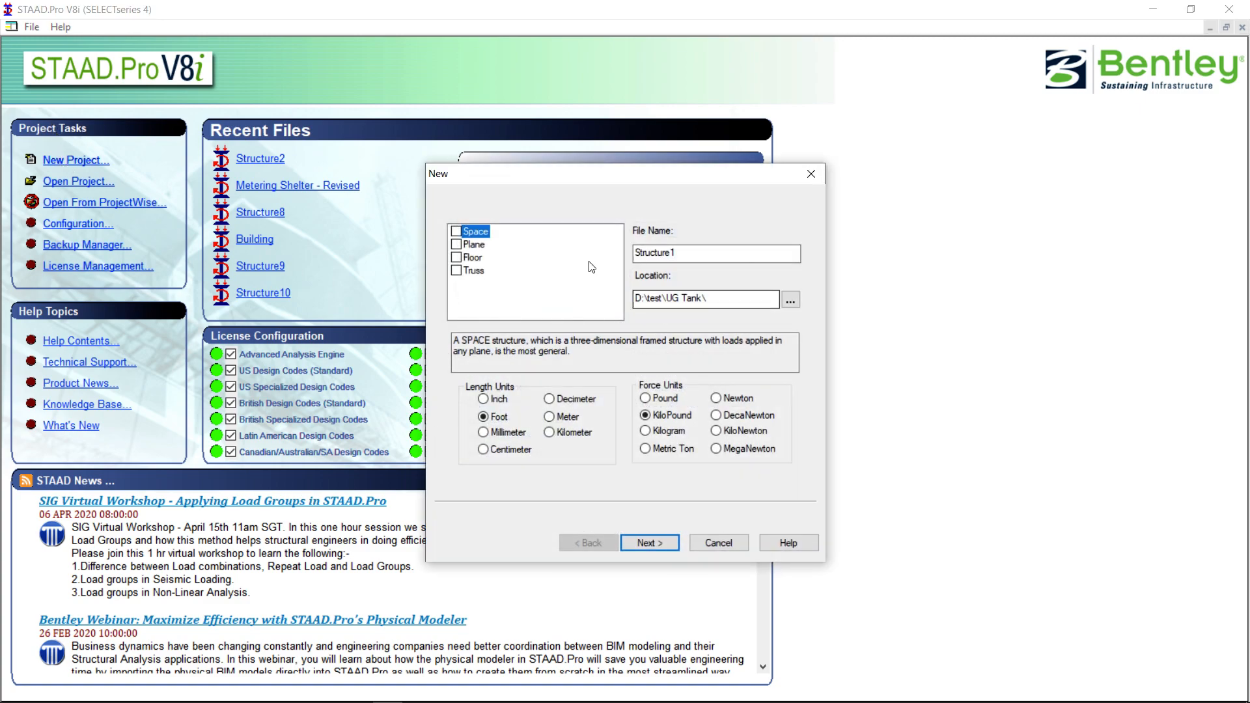
click(458, 233)
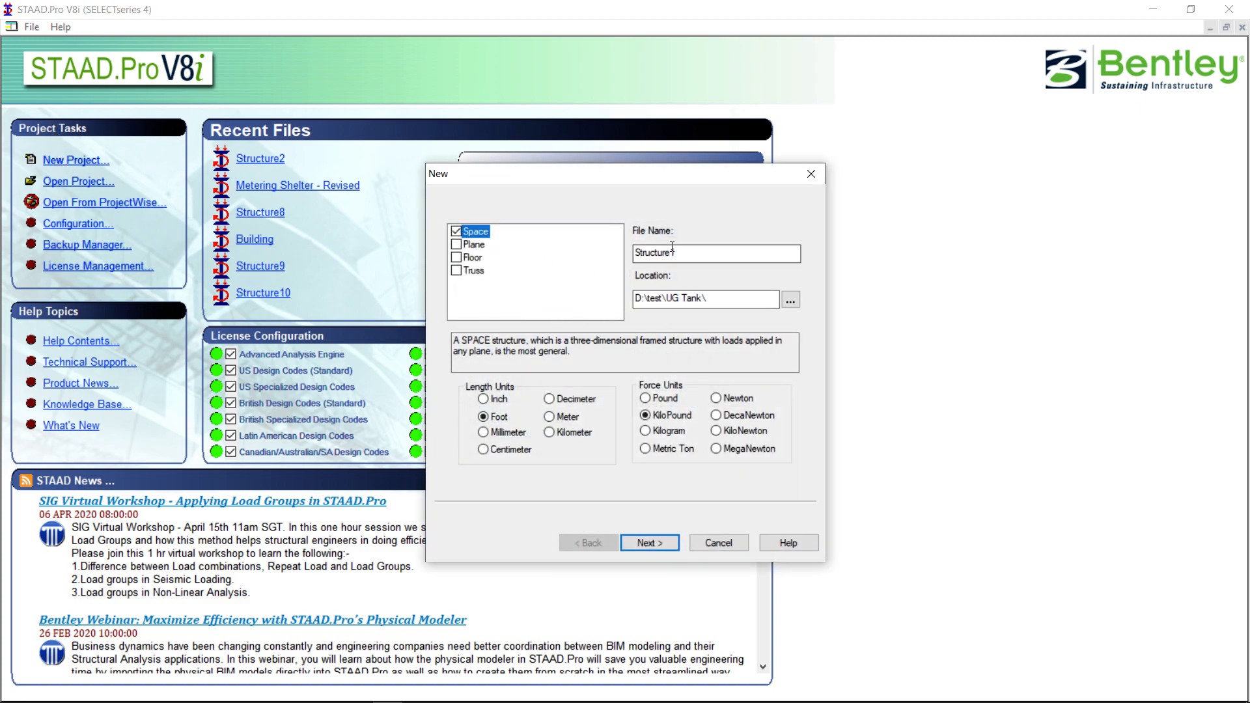
key(Tab)
text(U)
click(483, 432)
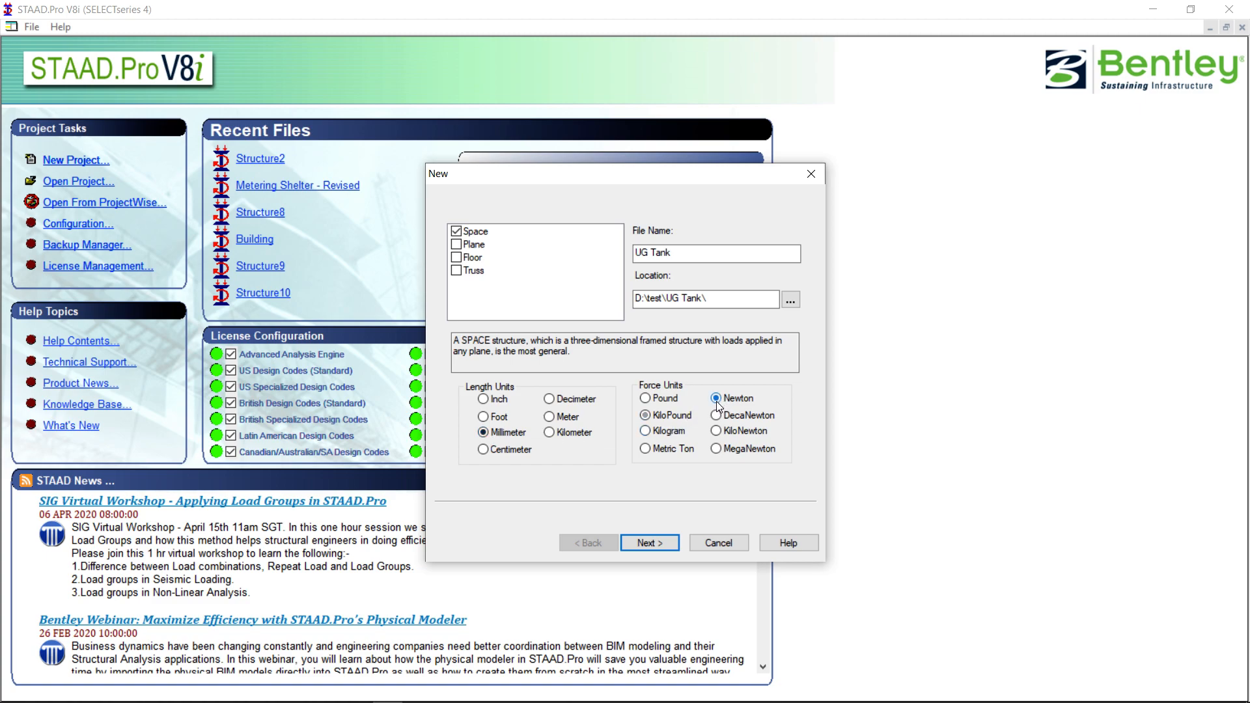
click(654, 541)
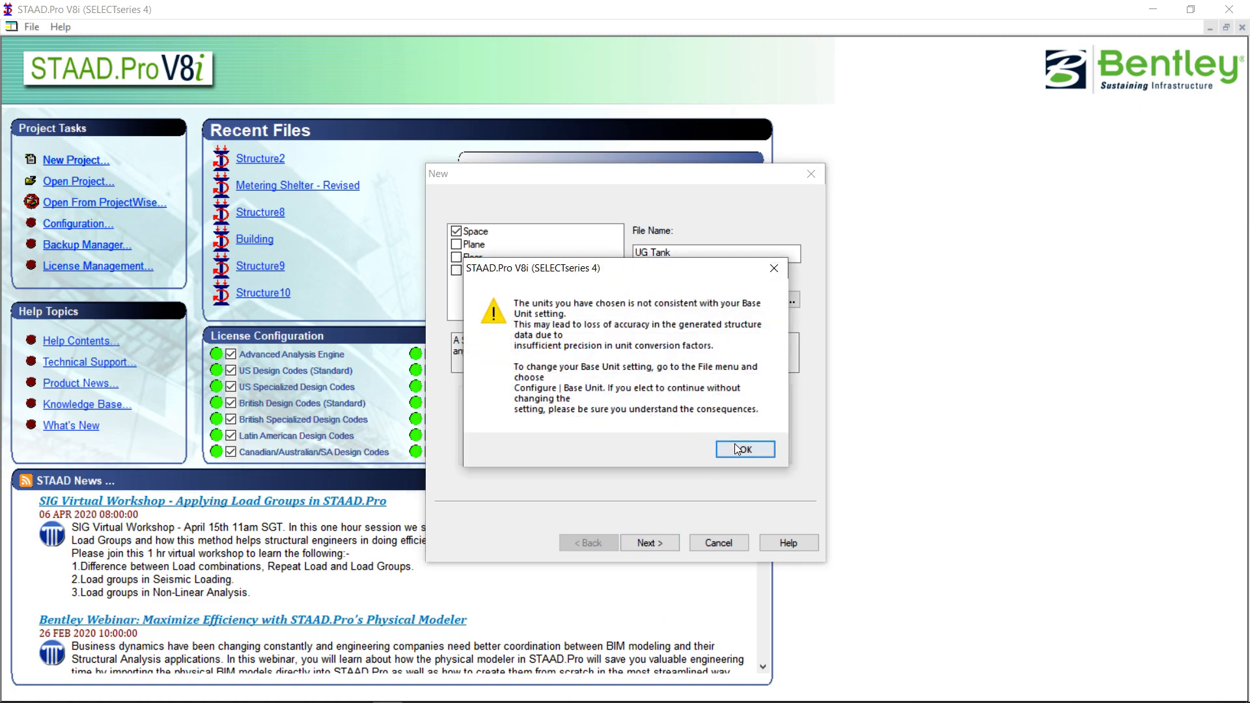
click(746, 450)
click(652, 544)
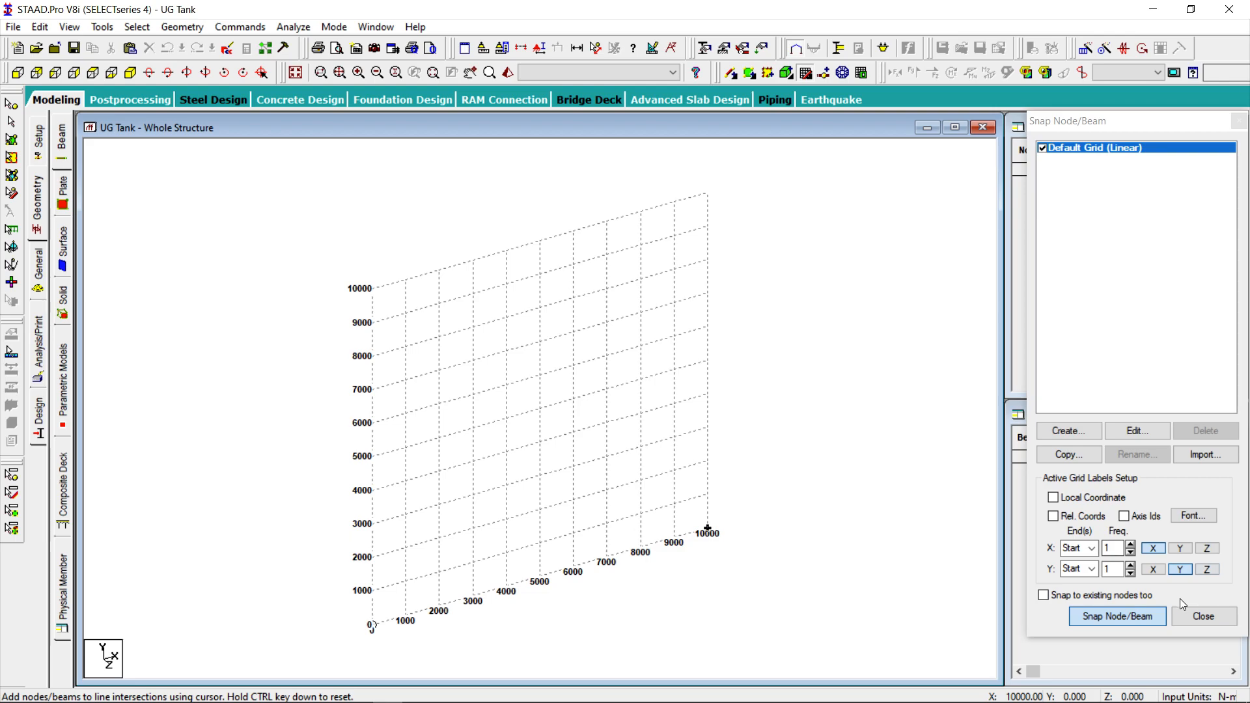
click(1203, 616)
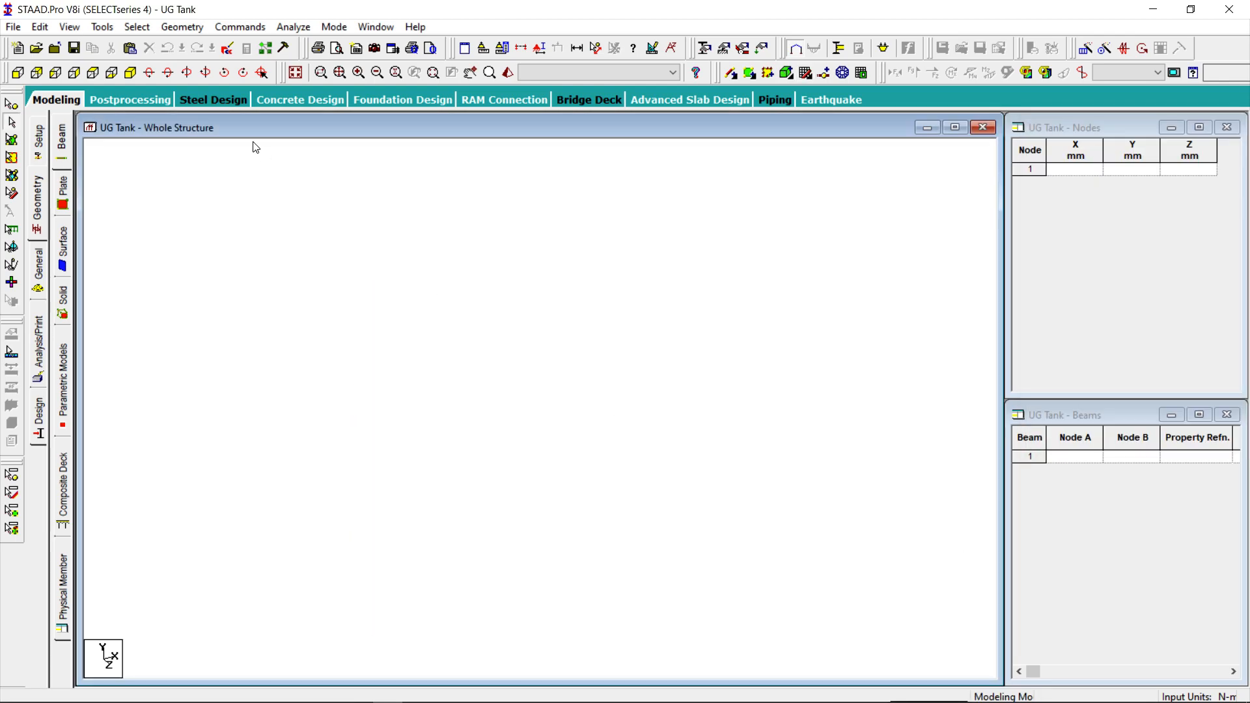
Run the Structure Wizard and set its units to millimeters.
click(183, 26)
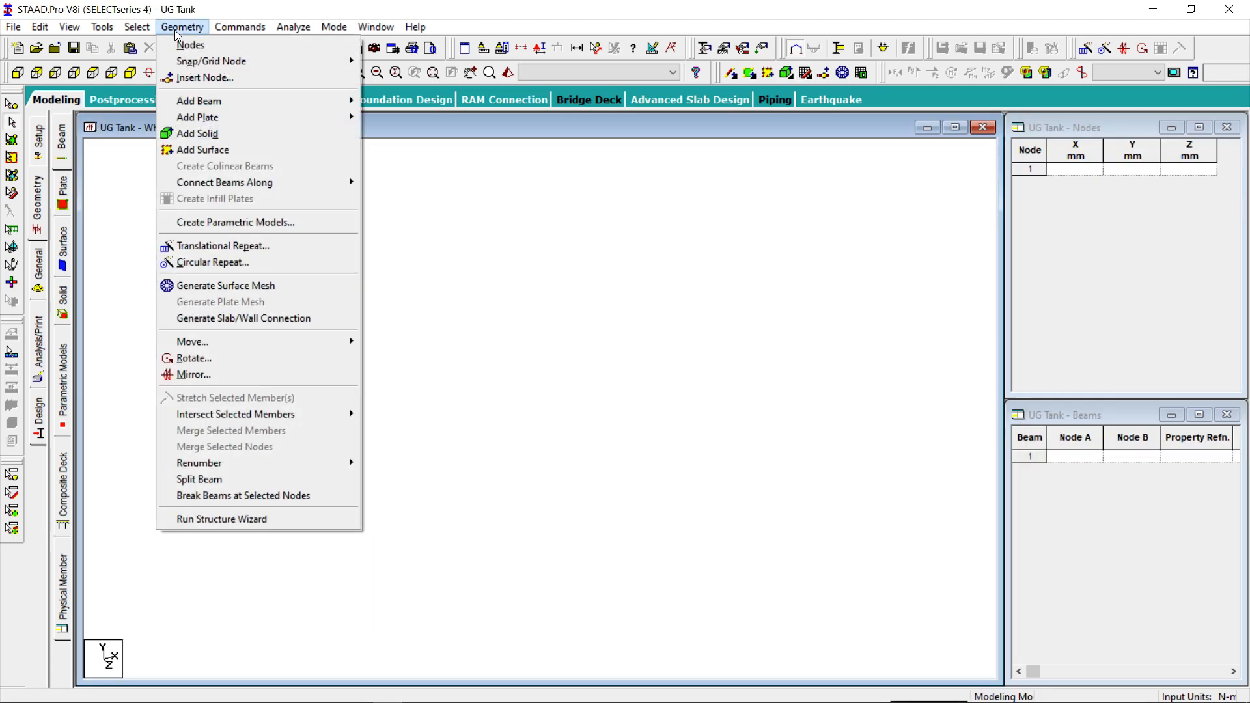
click(201, 519)
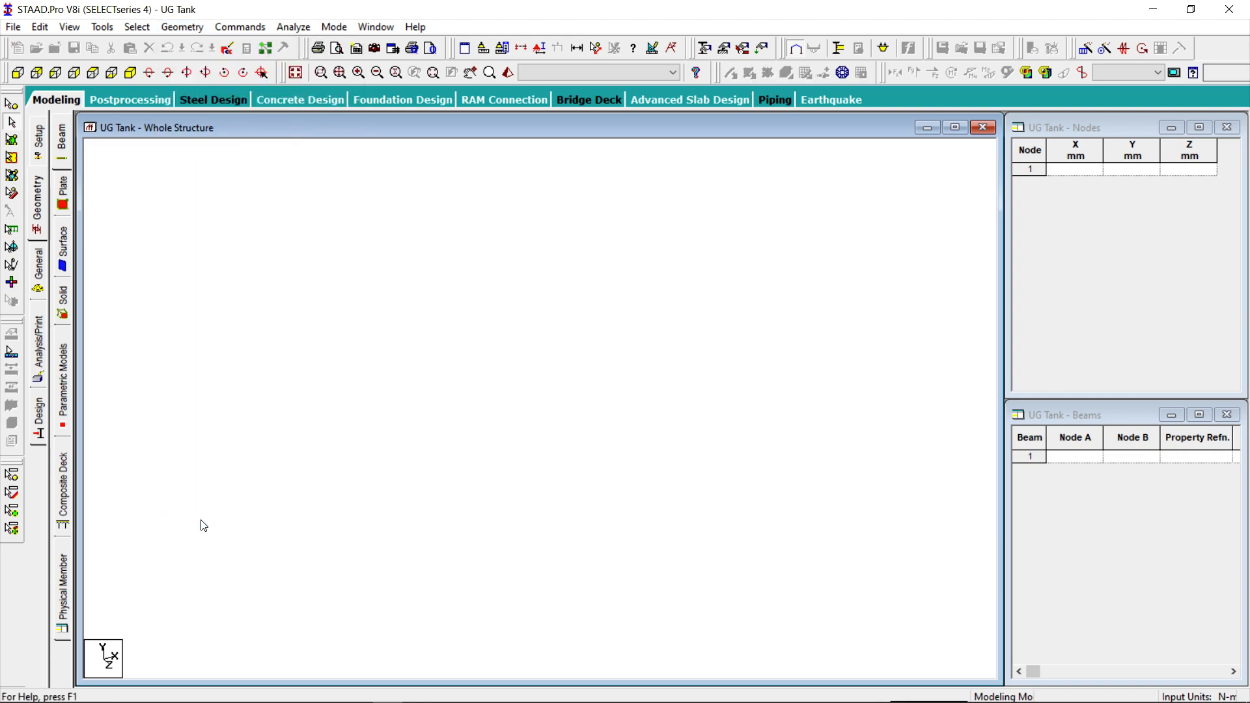
click(168, 182)
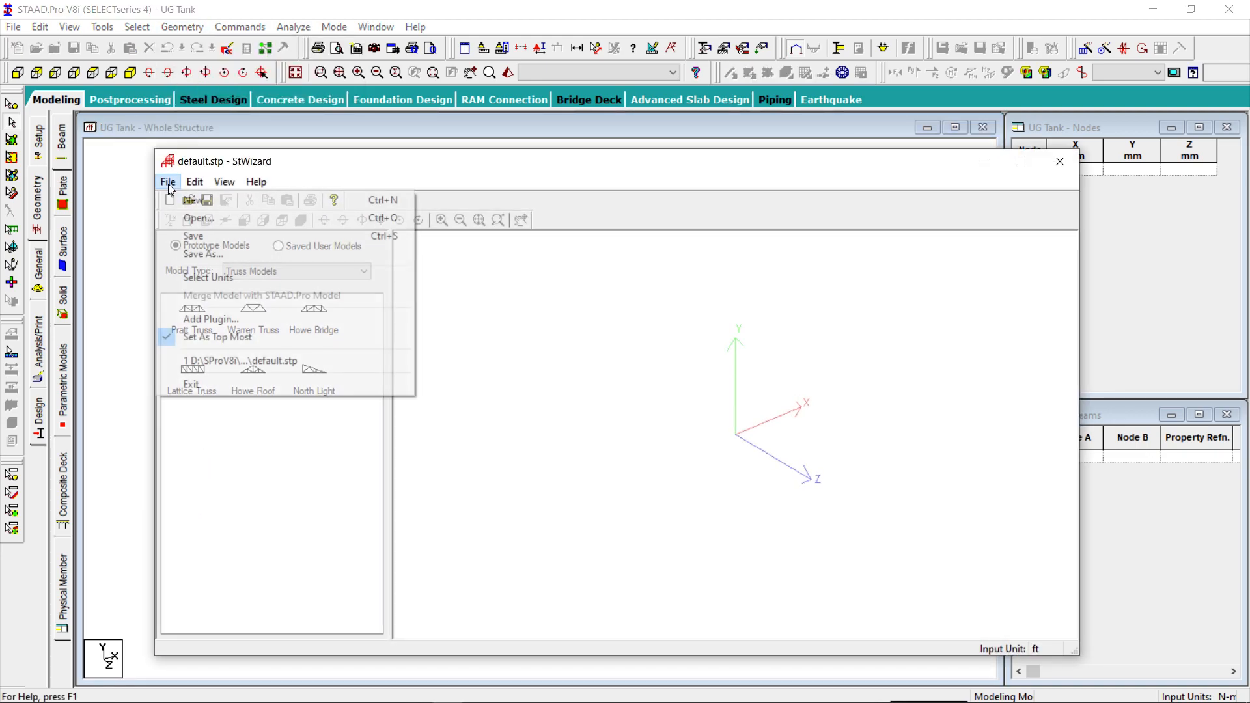
click(209, 278)
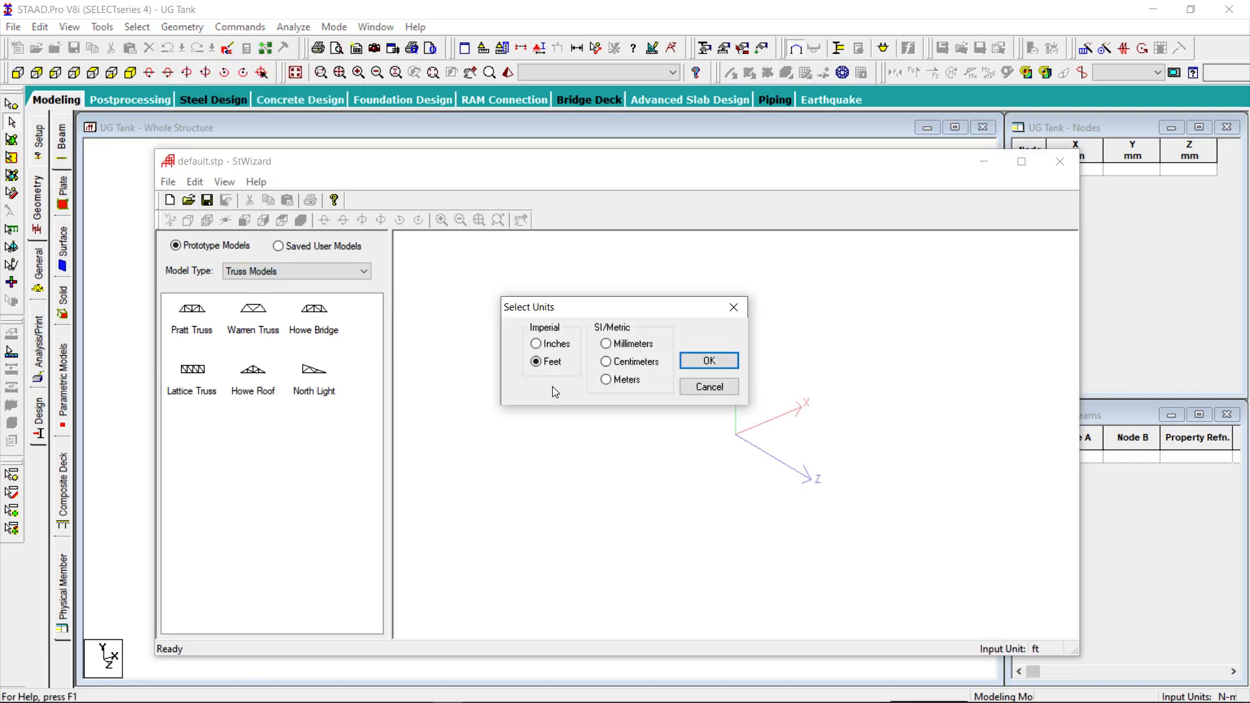
click(696, 361)
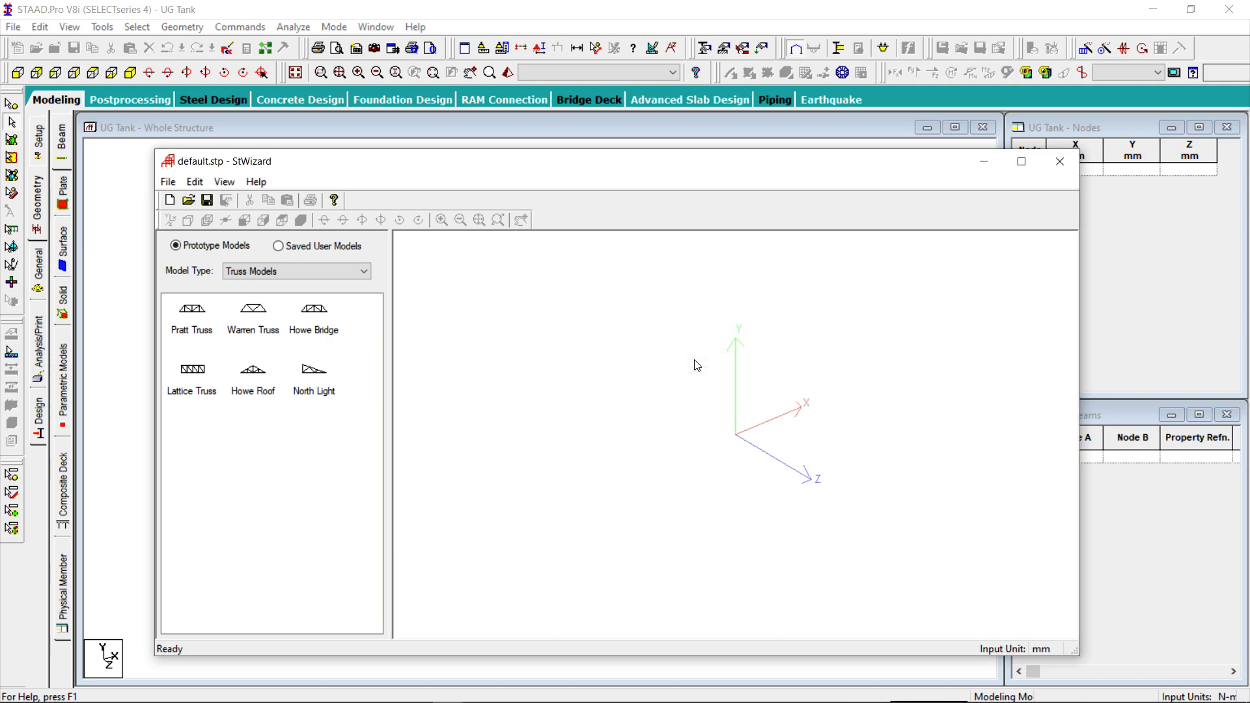
Start a Quad Plate model from the Surface/Plate Models prototypes.
click(365, 276)
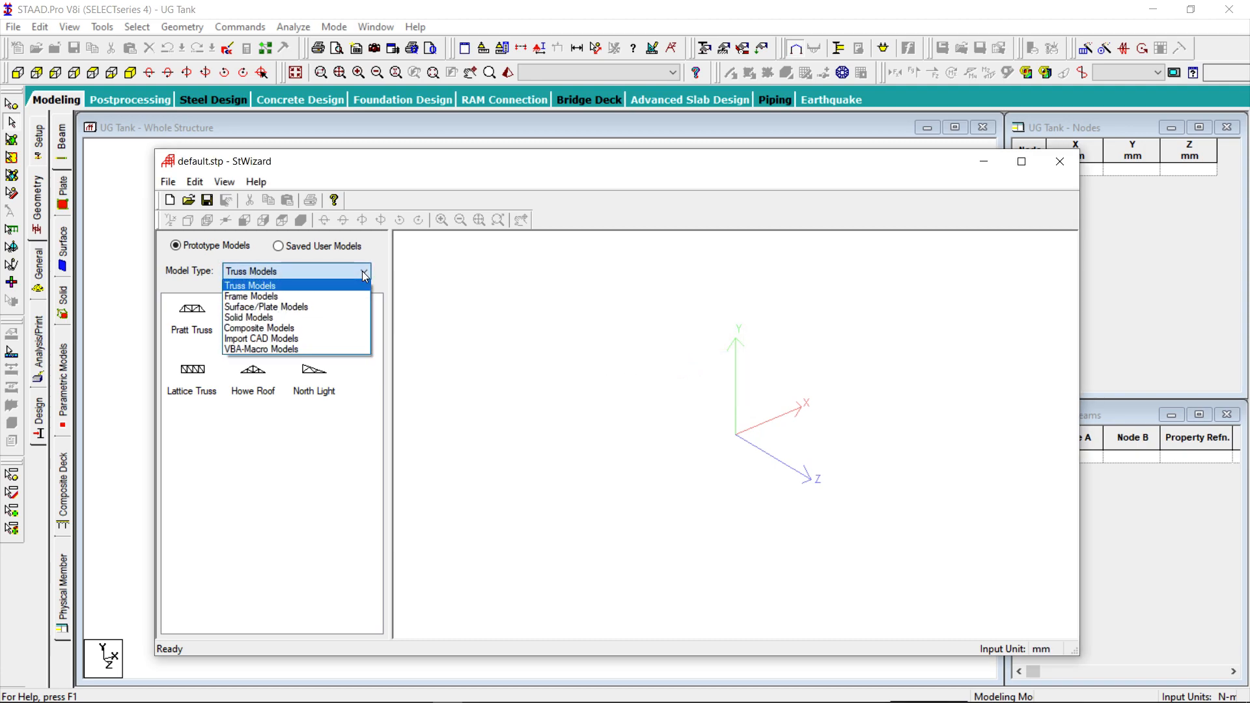
click(297, 312)
click(316, 315)
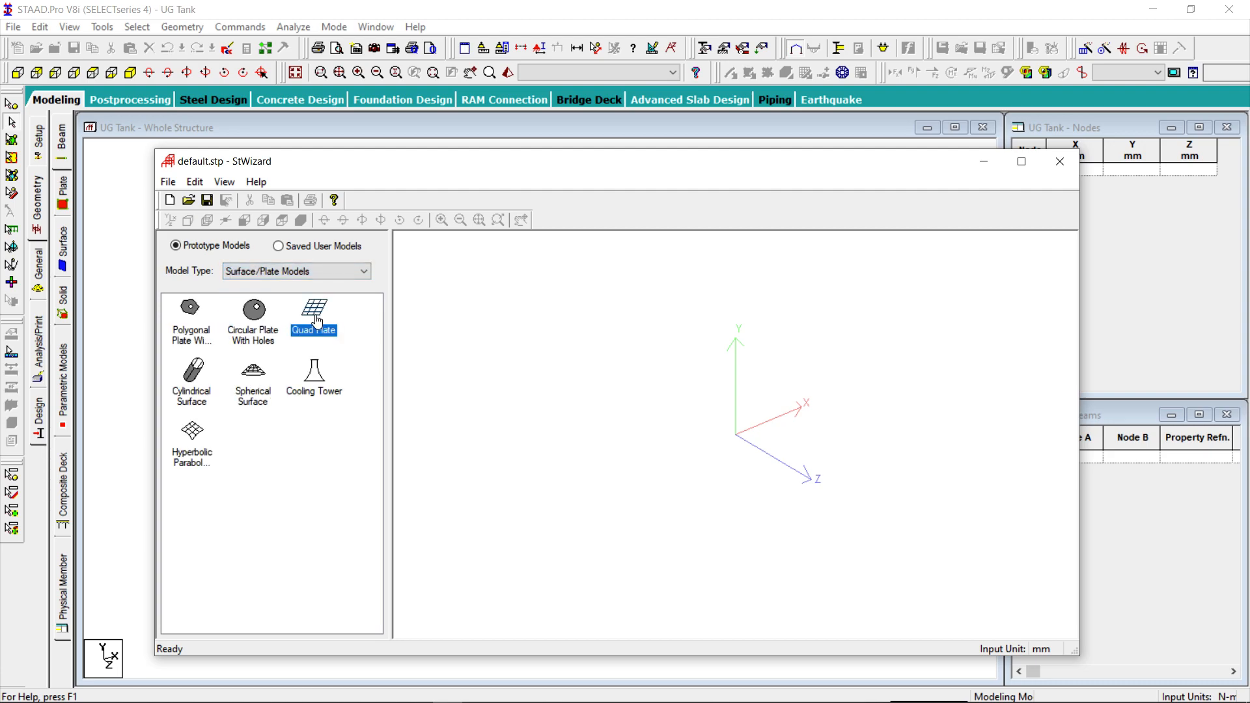
double_click(316, 321)
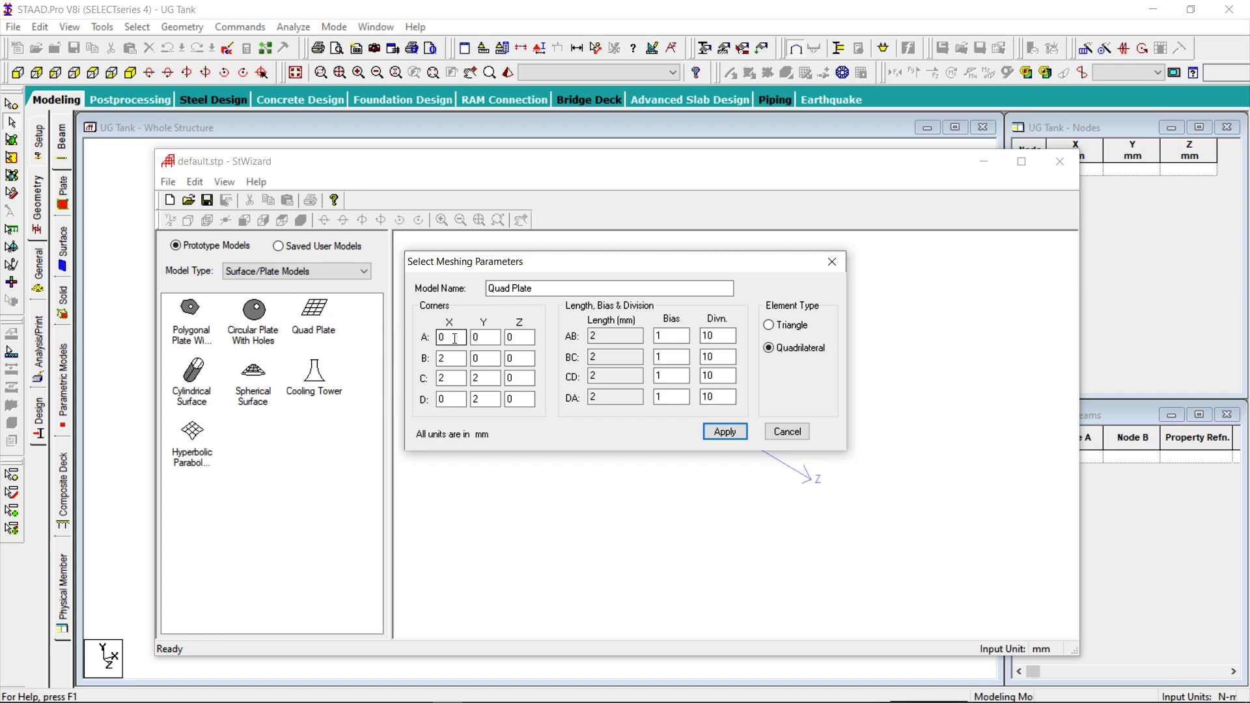
Generate the quad plate with corners A (0,0,0), B (4500,0,0), C (4500,0,3600) and D (0,0,3600) mm.
click(460, 359)
click(457, 379)
double_click(457, 379)
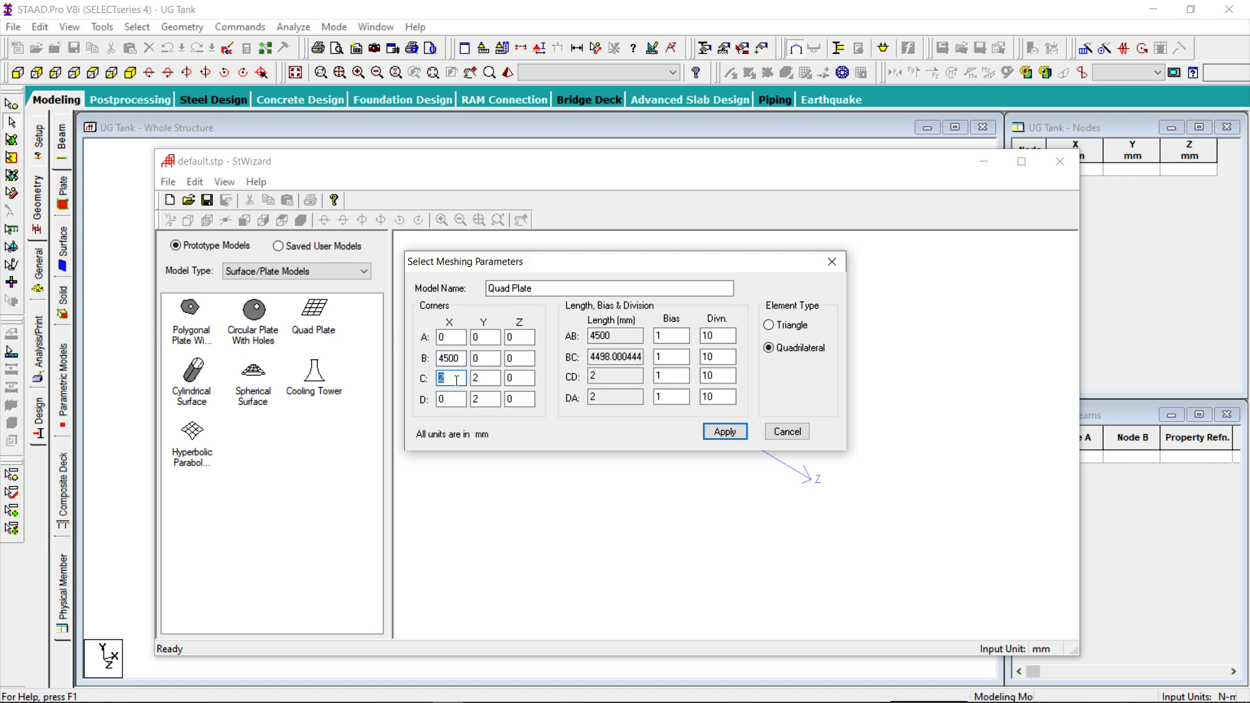
text(4500)
key(Tab)
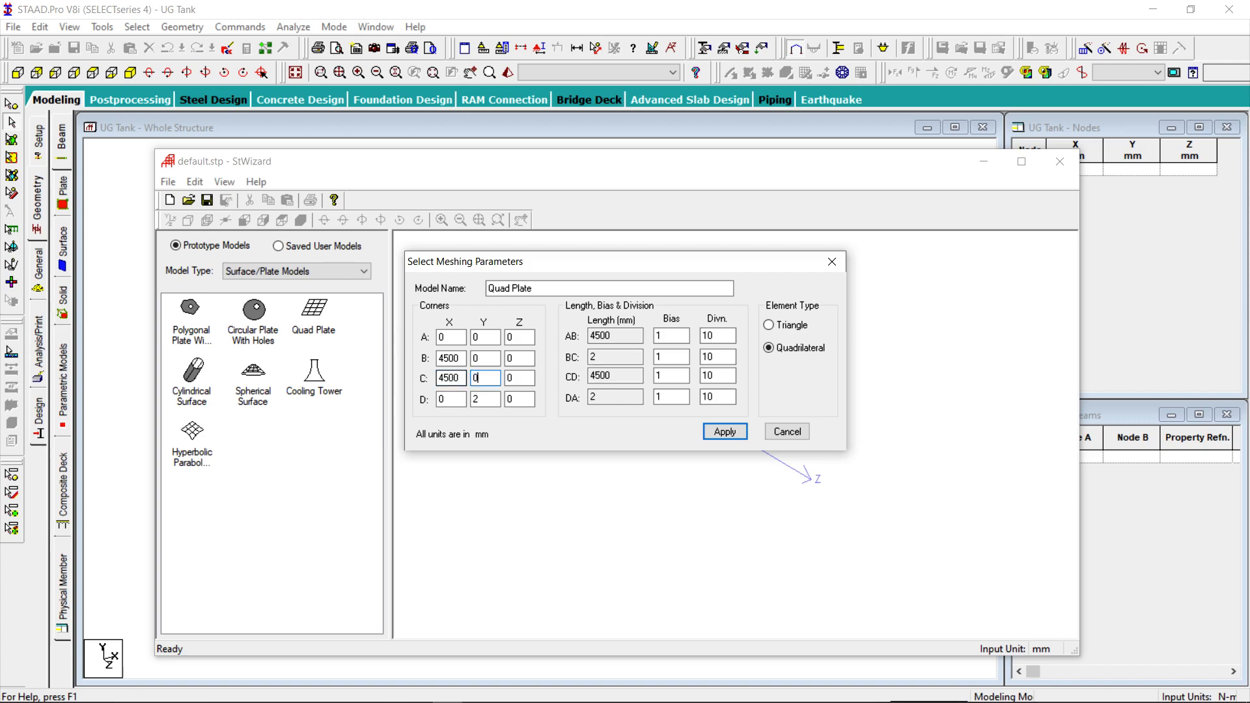
text(0)
key(Tab)
drag(516, 398, 501, 396)
text(36)
key(shift+Tab)
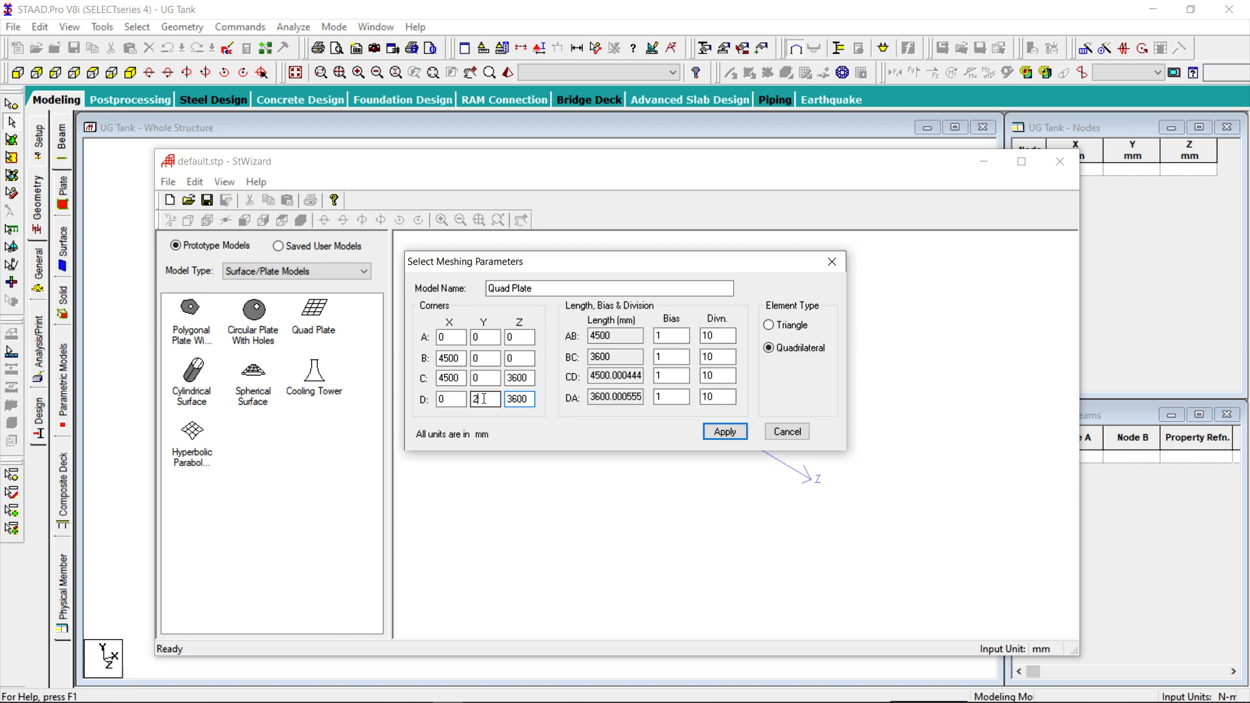
click(444, 400)
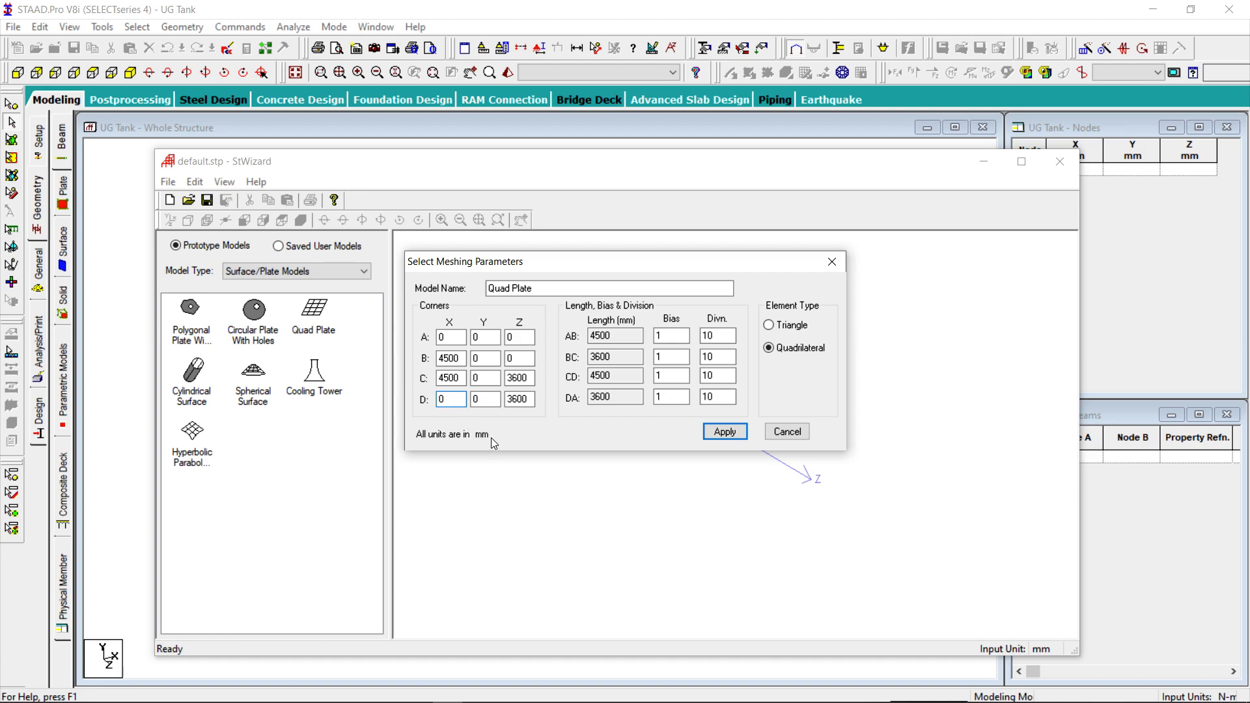
click(715, 439)
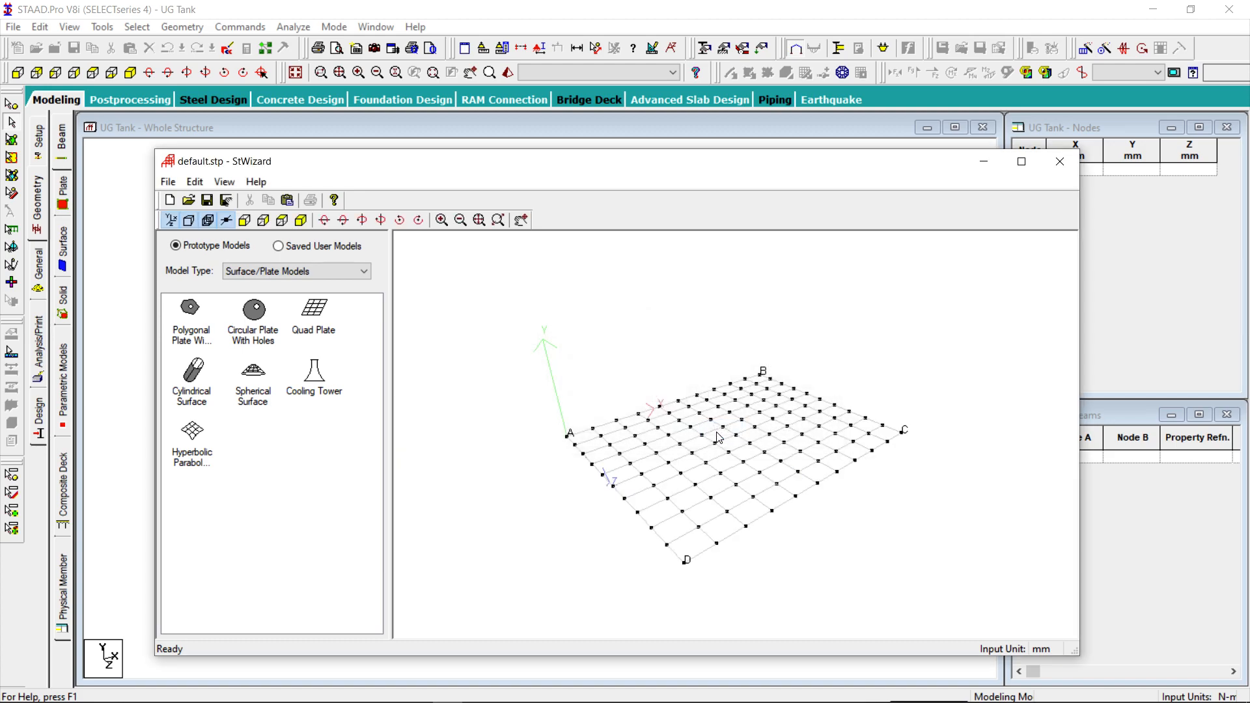
Remesh the quad plate with 30 divisions along AB and CD and 24 along BC and DA.
double_click(697, 456)
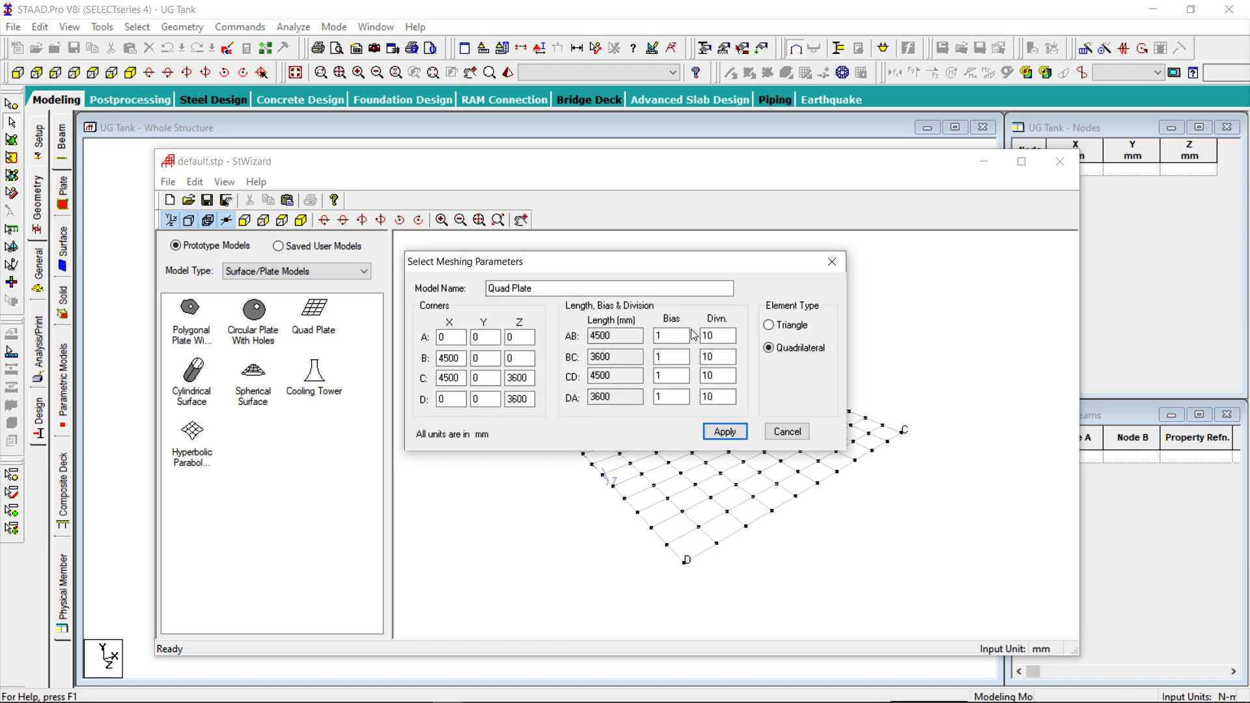
double_click(731, 335)
double_click(727, 357)
text(24)
double_click(730, 376)
double_click(730, 398)
click(728, 377)
click(726, 433)
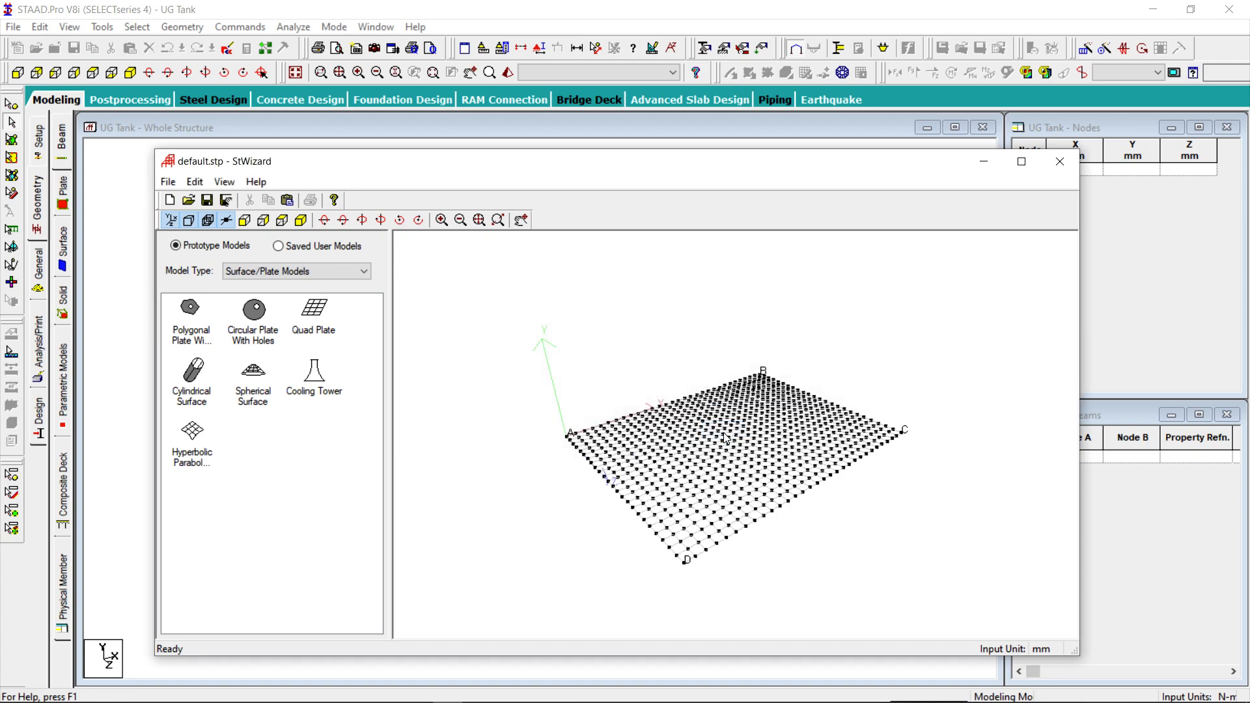
Merge the meshed quad plate into the STAAD.Pro model with zero X, Y and Z offsets, and save the structure.
click(283, 223)
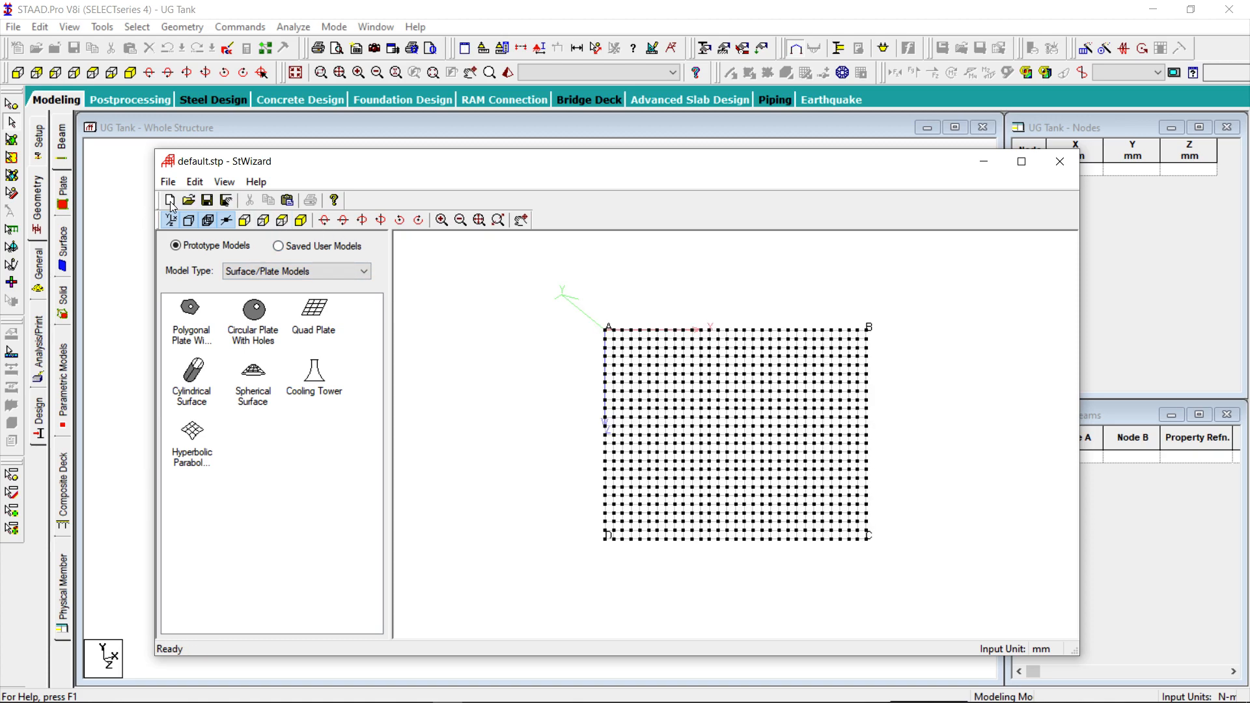
click(168, 182)
click(241, 295)
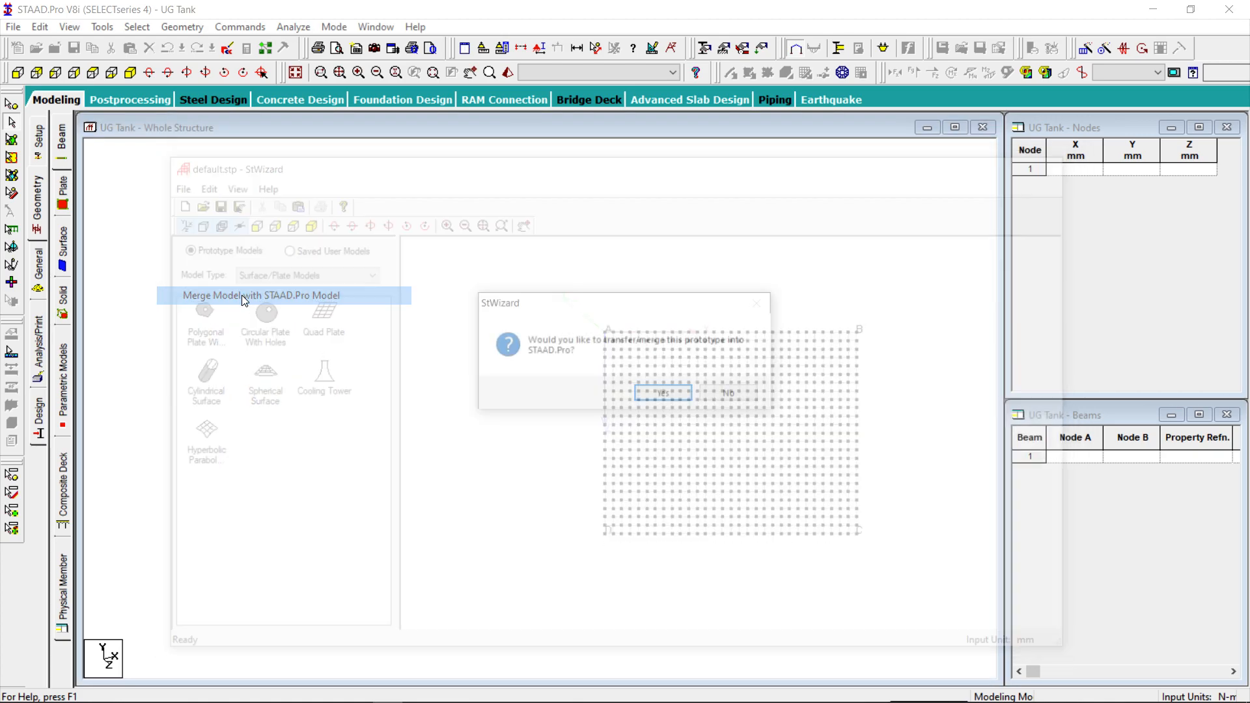
click(640, 396)
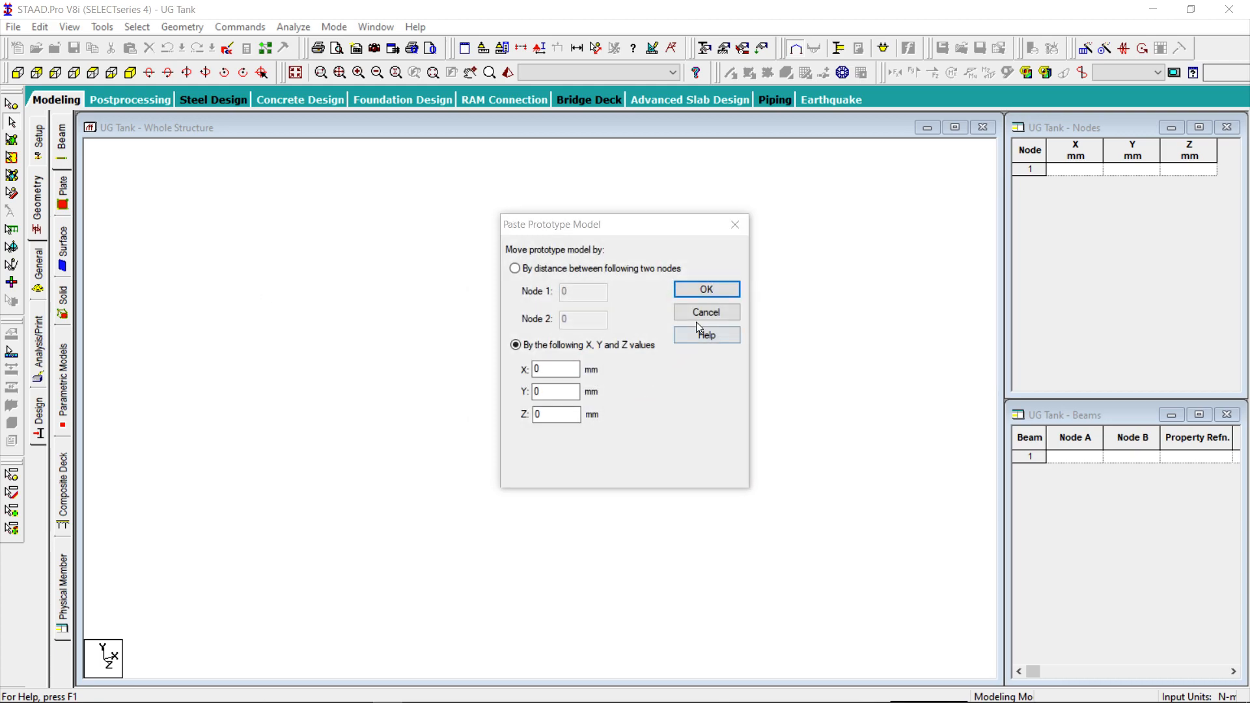
click(701, 288)
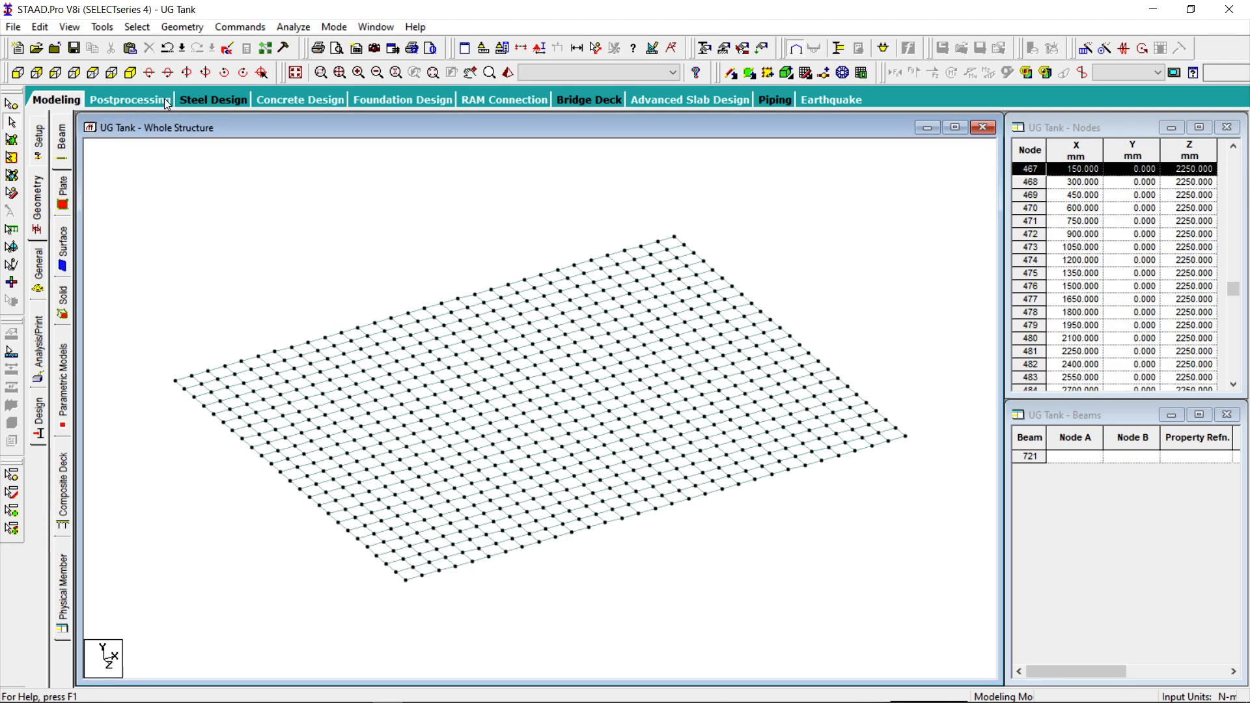
click(73, 48)
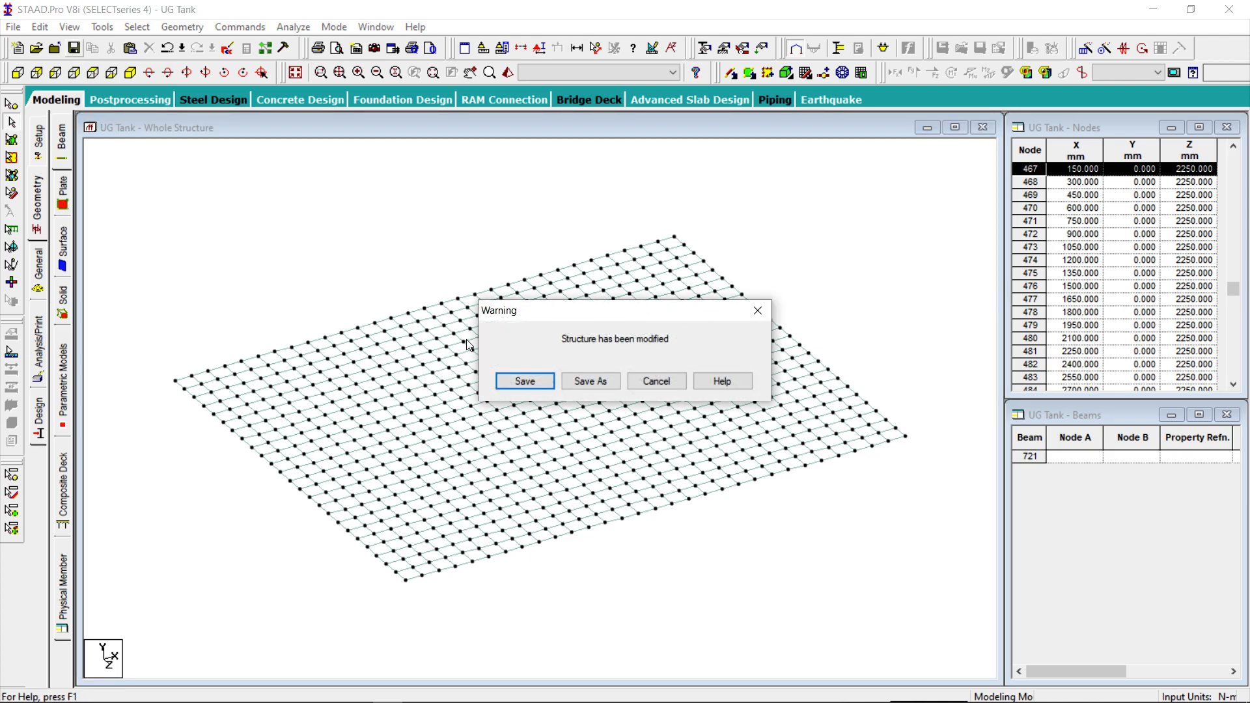
click(517, 381)
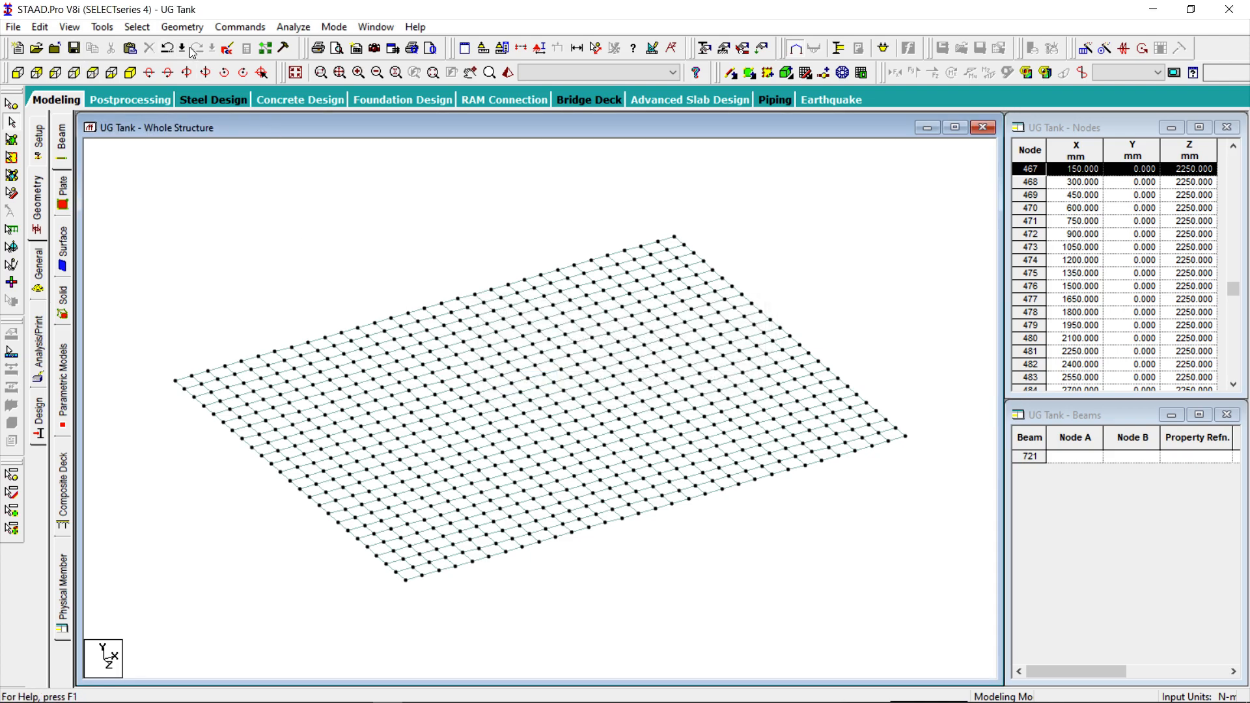
Open the Structure Wizard with the Surface/Plate Models prototypes and set its length unit to millimetres.
click(182, 26)
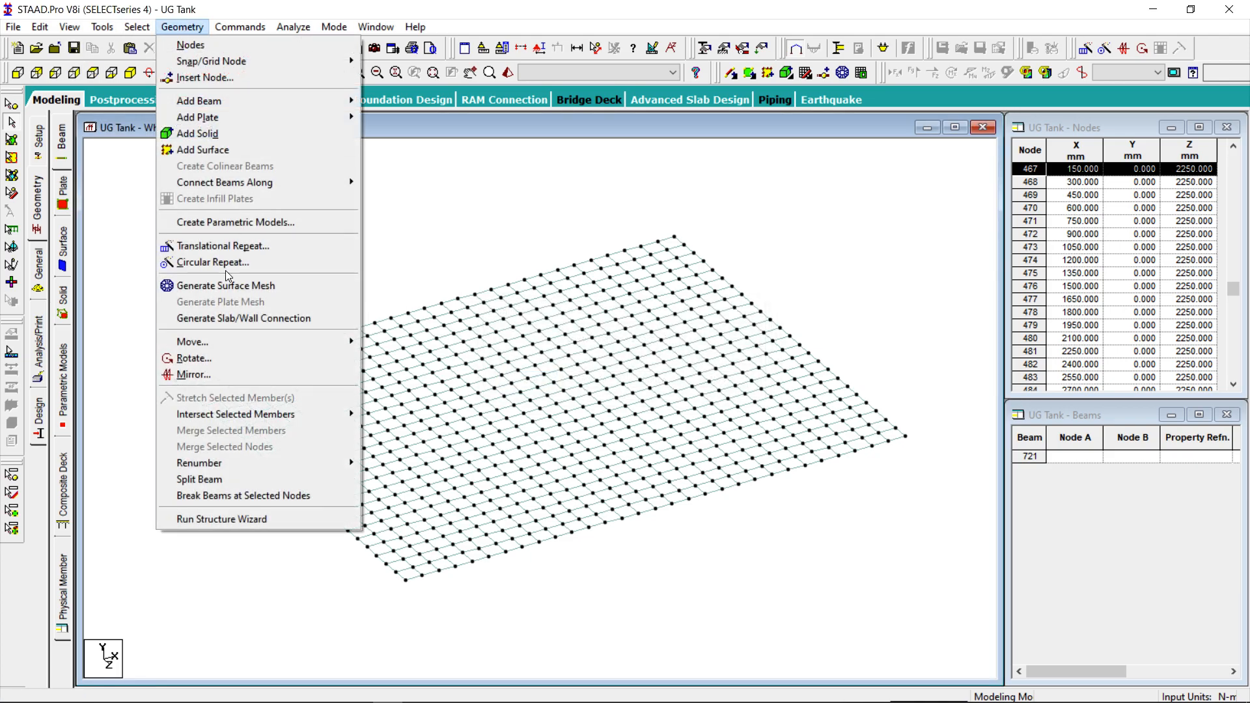
click(179, 520)
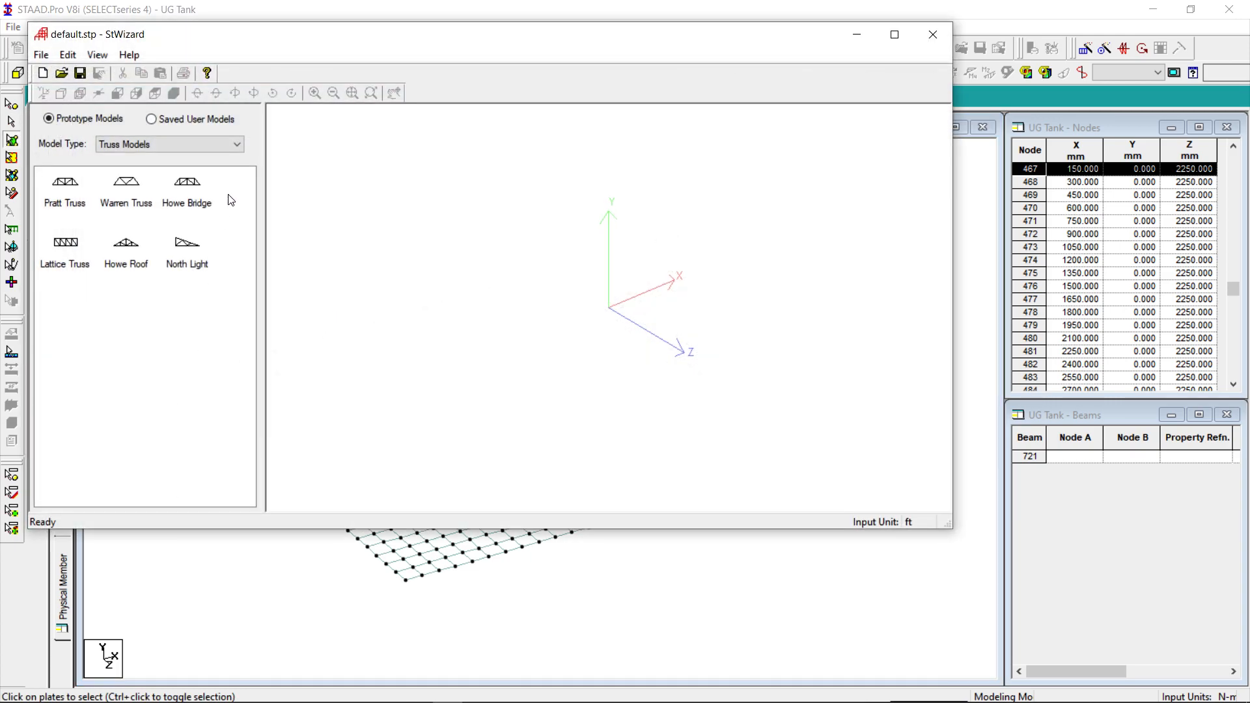
click(239, 142)
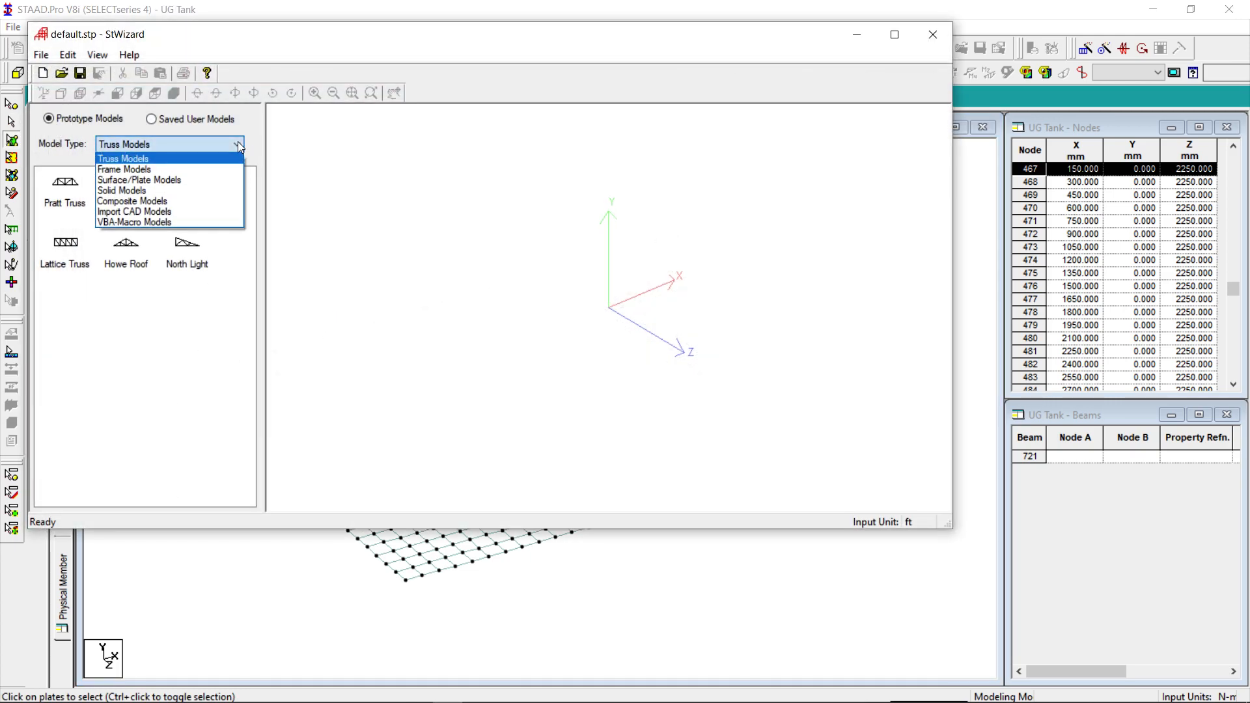
click(173, 182)
click(41, 56)
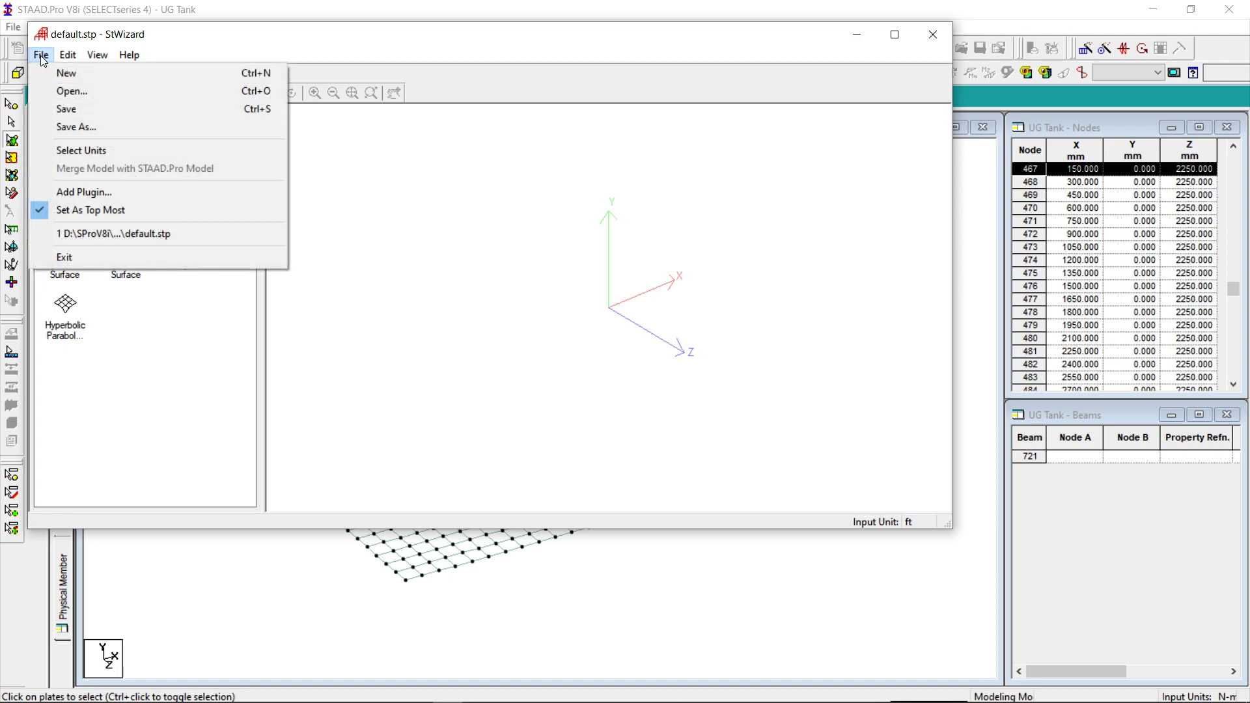
click(81, 150)
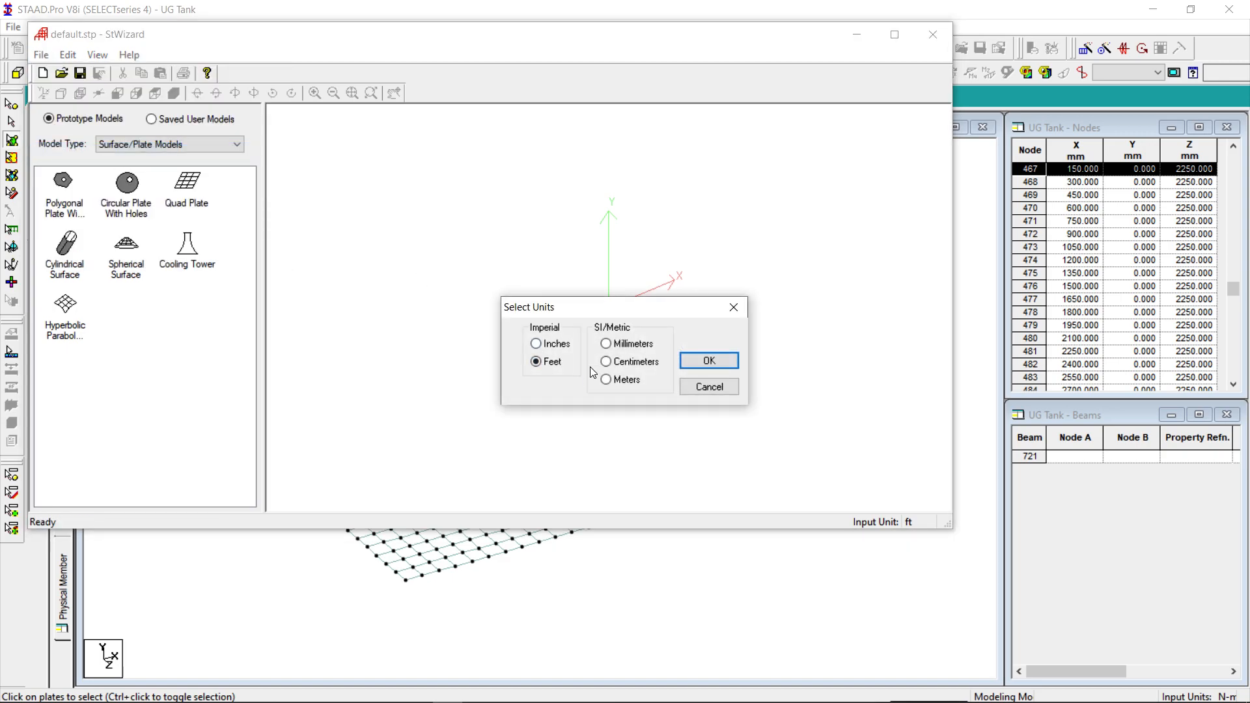
click(606, 344)
click(697, 361)
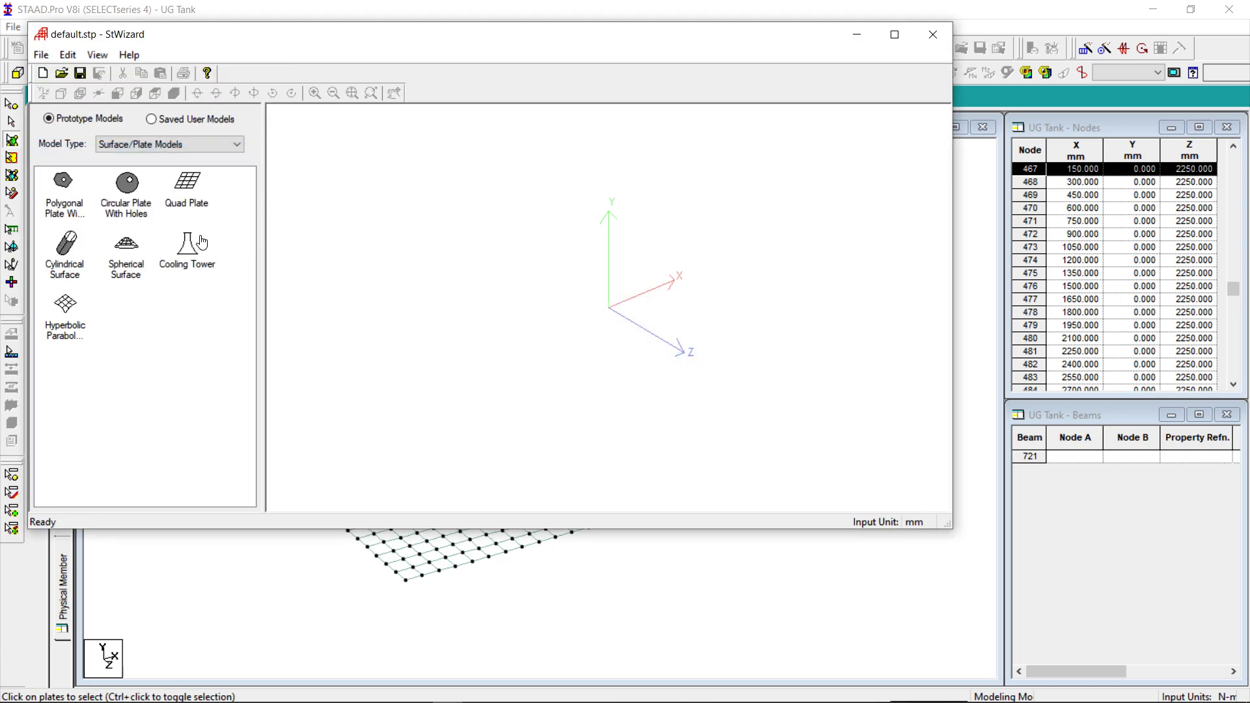
Start a Quad Plate with corners A (0,0,0), B (0,3600,0), C (4500,3600,0) and D (4500,0,0) mm.
double_click(179, 193)
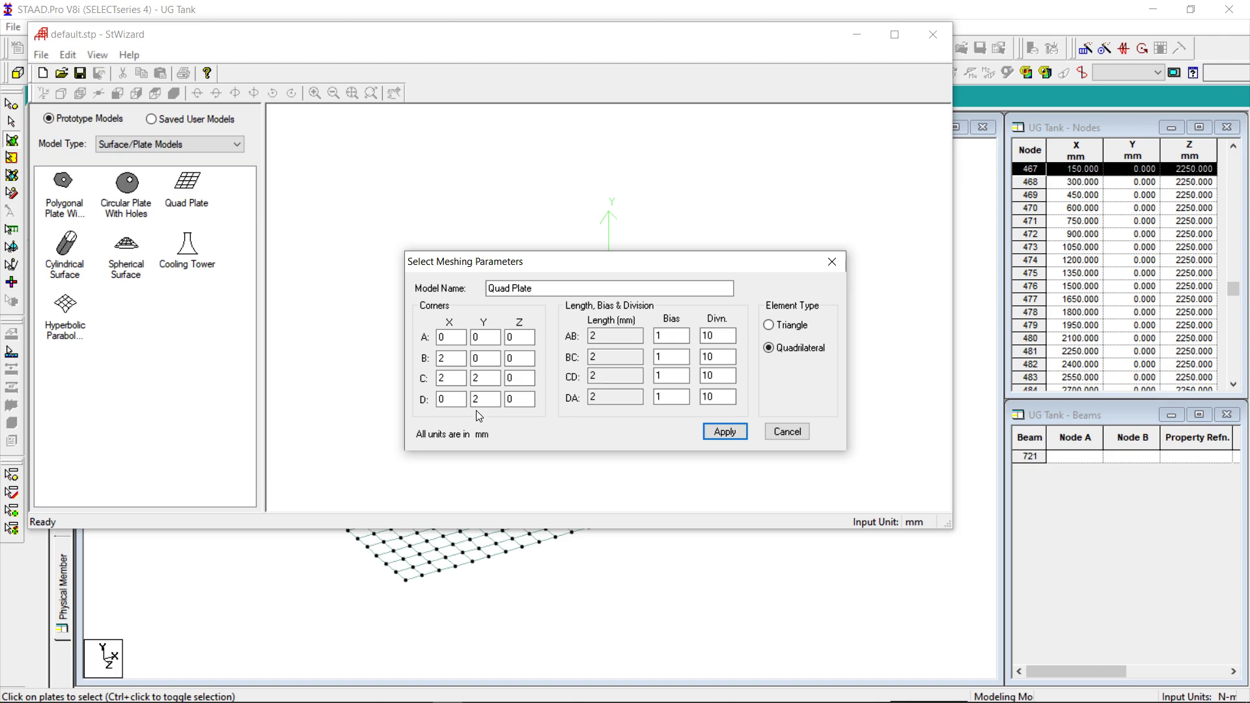
double_click(454, 358)
double_click(480, 358)
double_click(452, 378)
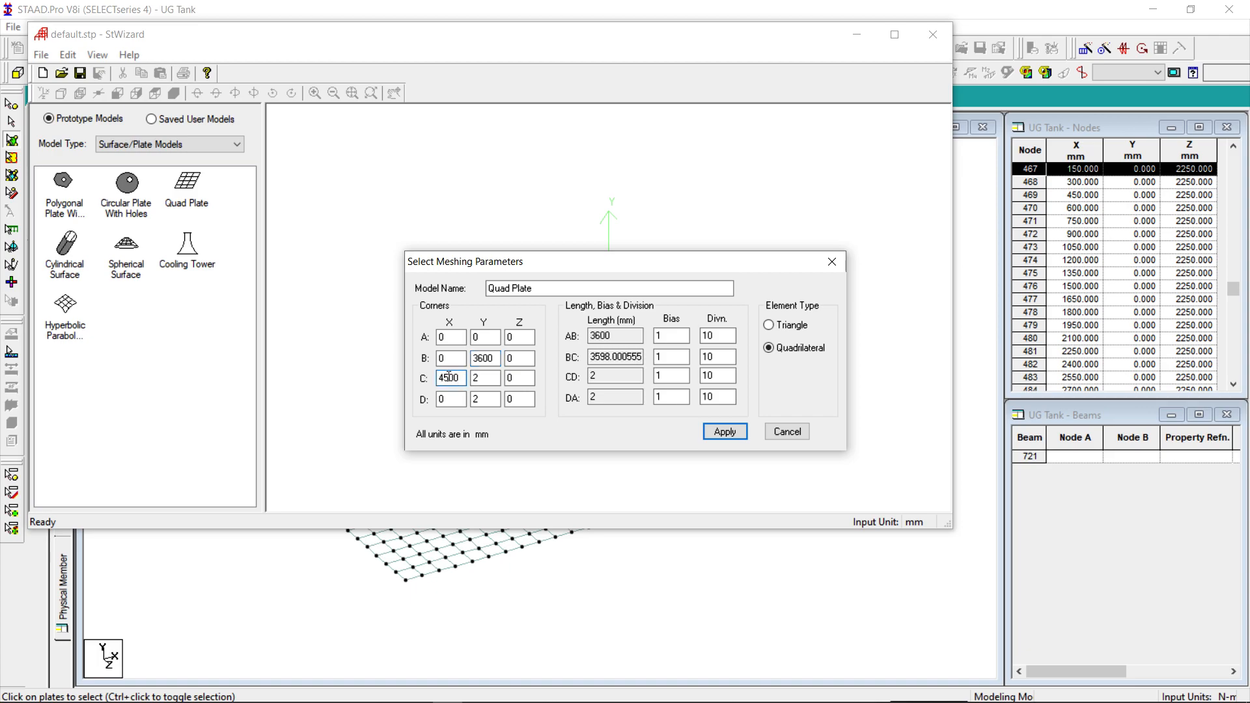
double_click(485, 378)
text(3600)
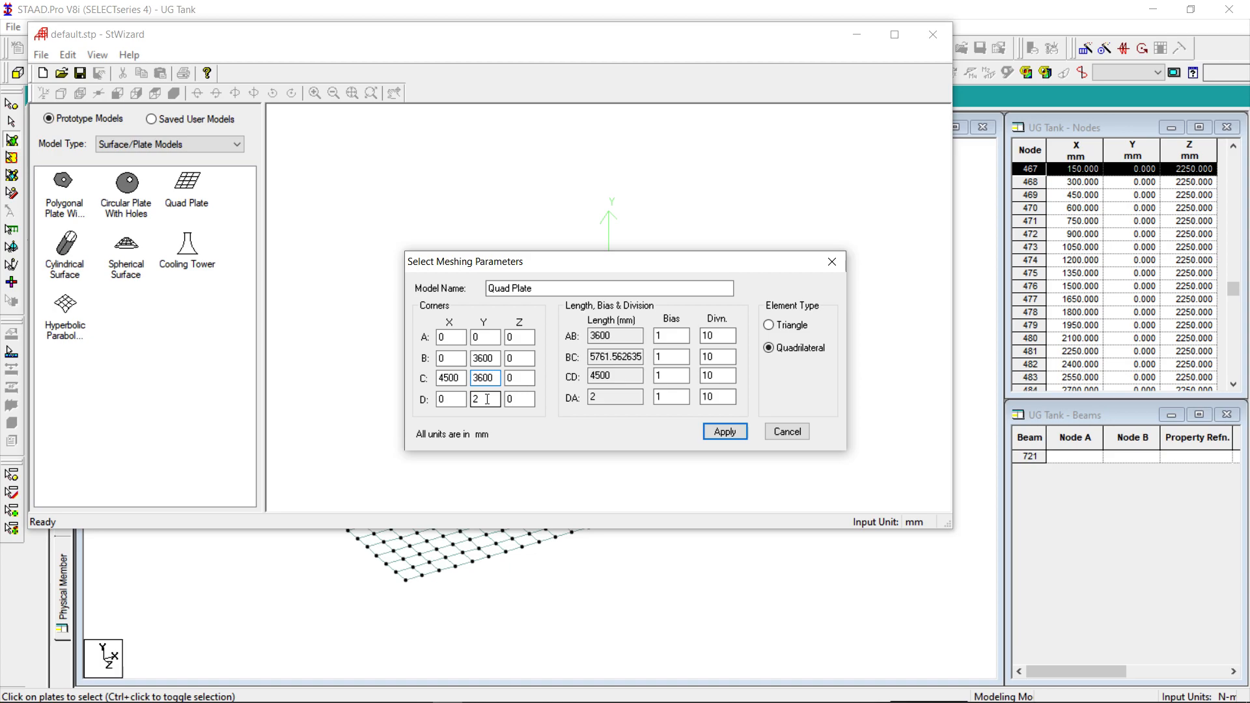
double_click(450, 399)
text(4500)
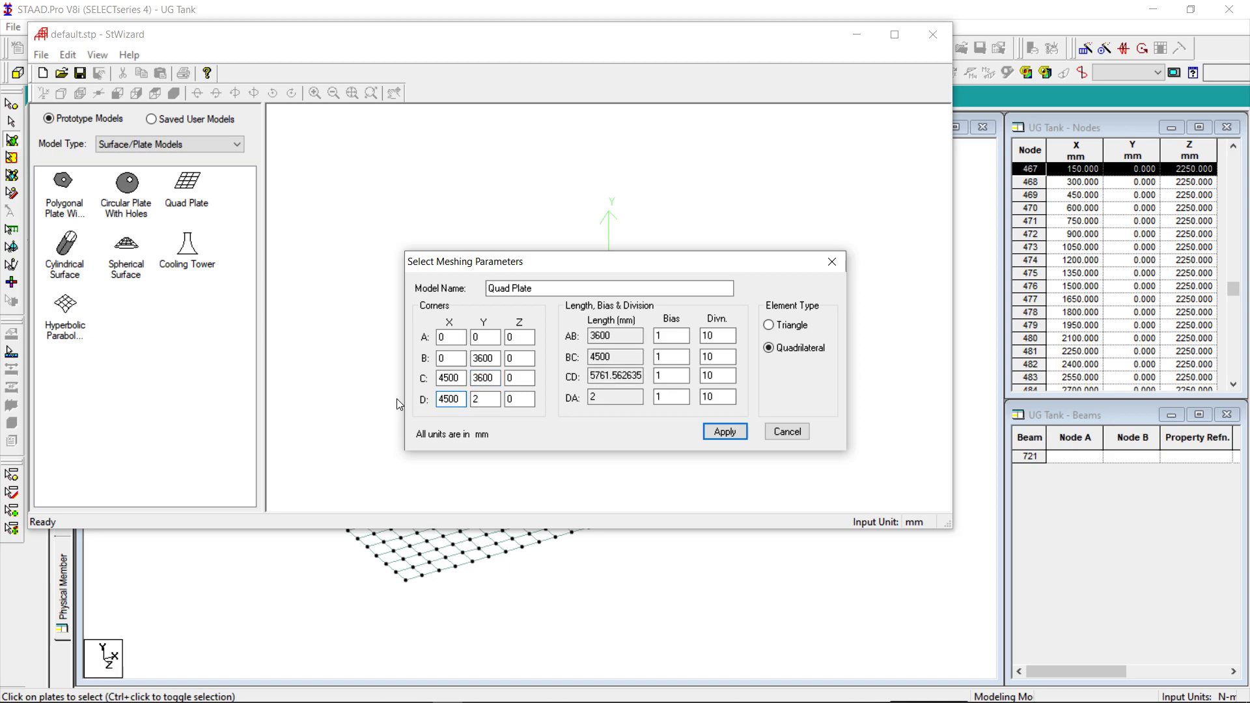
key(Tab)
text(0)
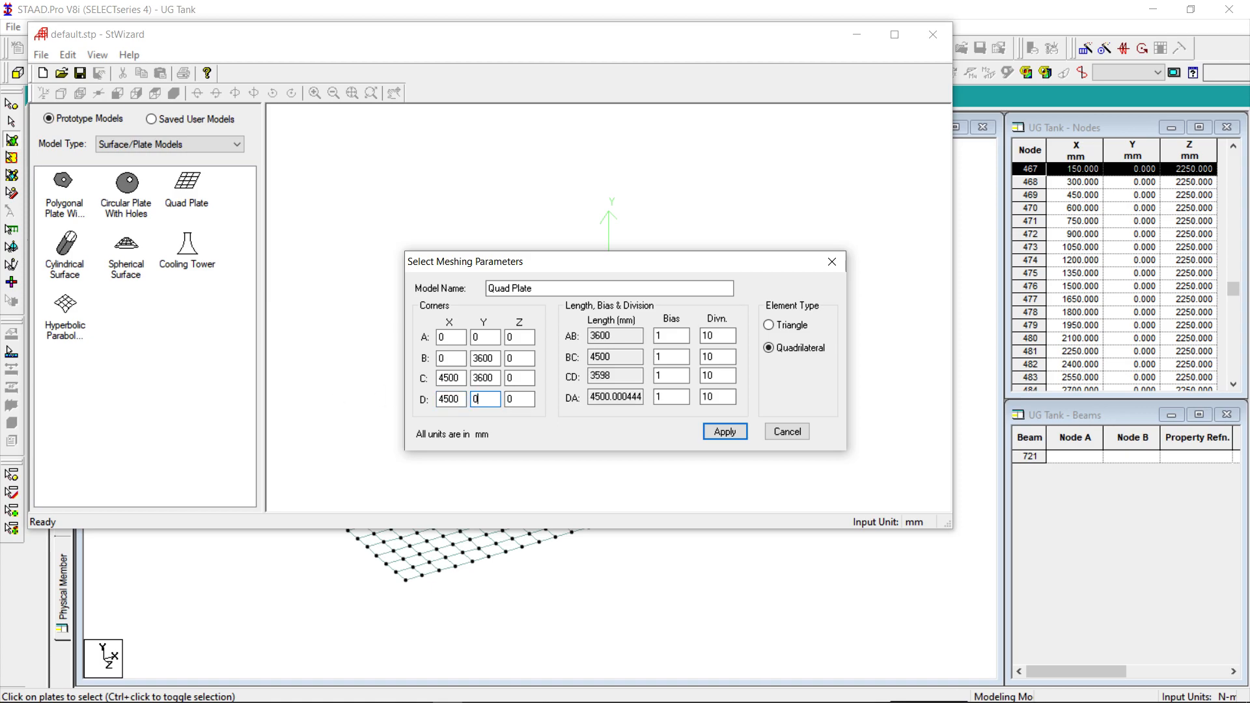
click(523, 399)
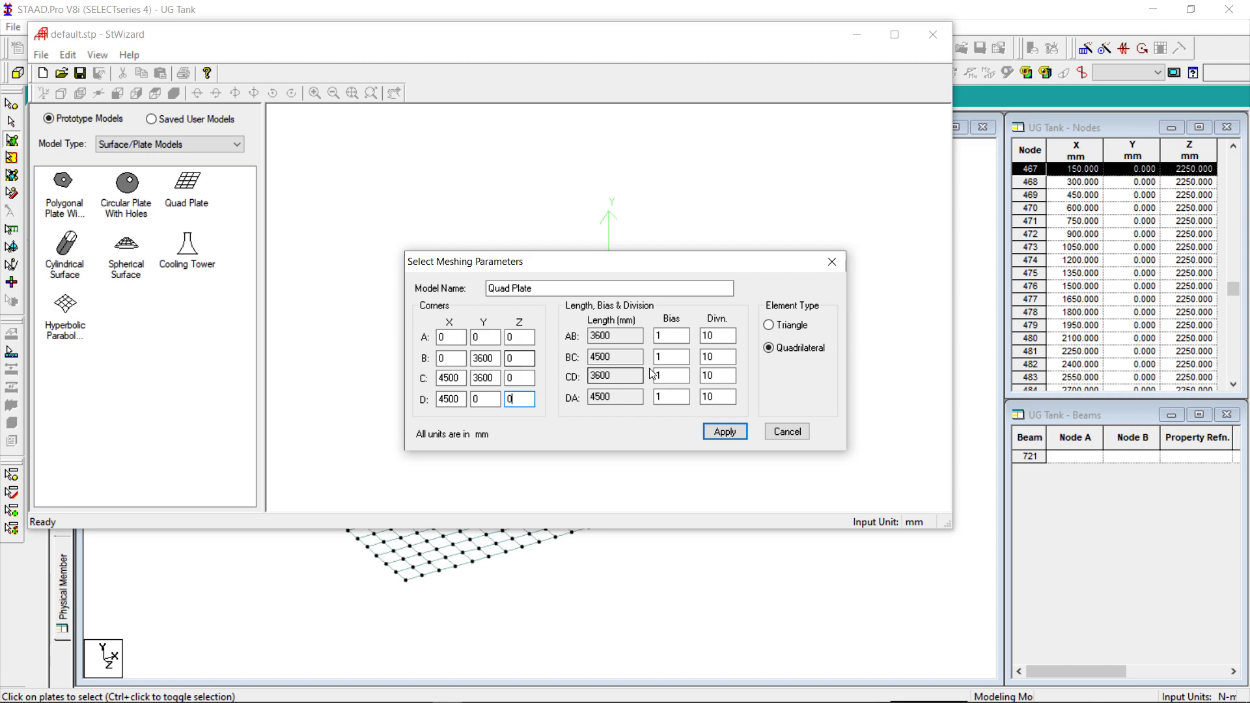
Generate the 4500 mm long wall plate with 24 divisions along AB and CD and 30 along BC and DA.
double_click(723, 336)
text(2)
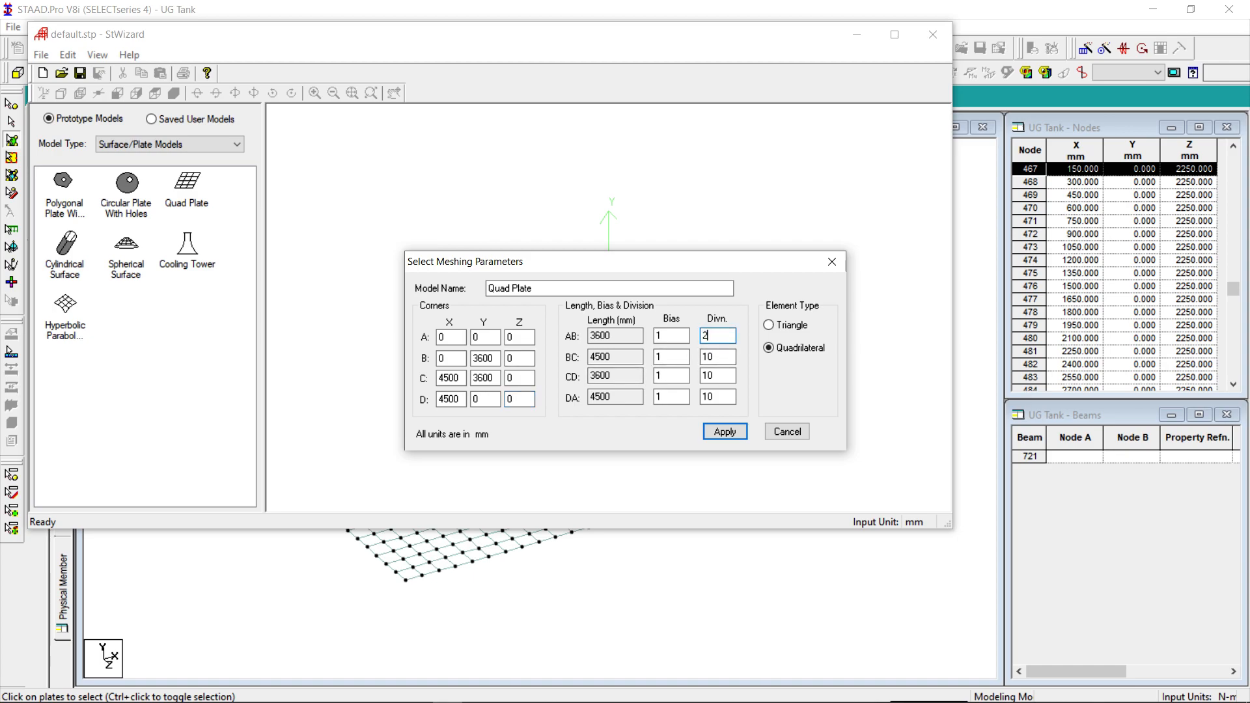
double_click(718, 357)
double_click(719, 377)
text(30)
click(722, 429)
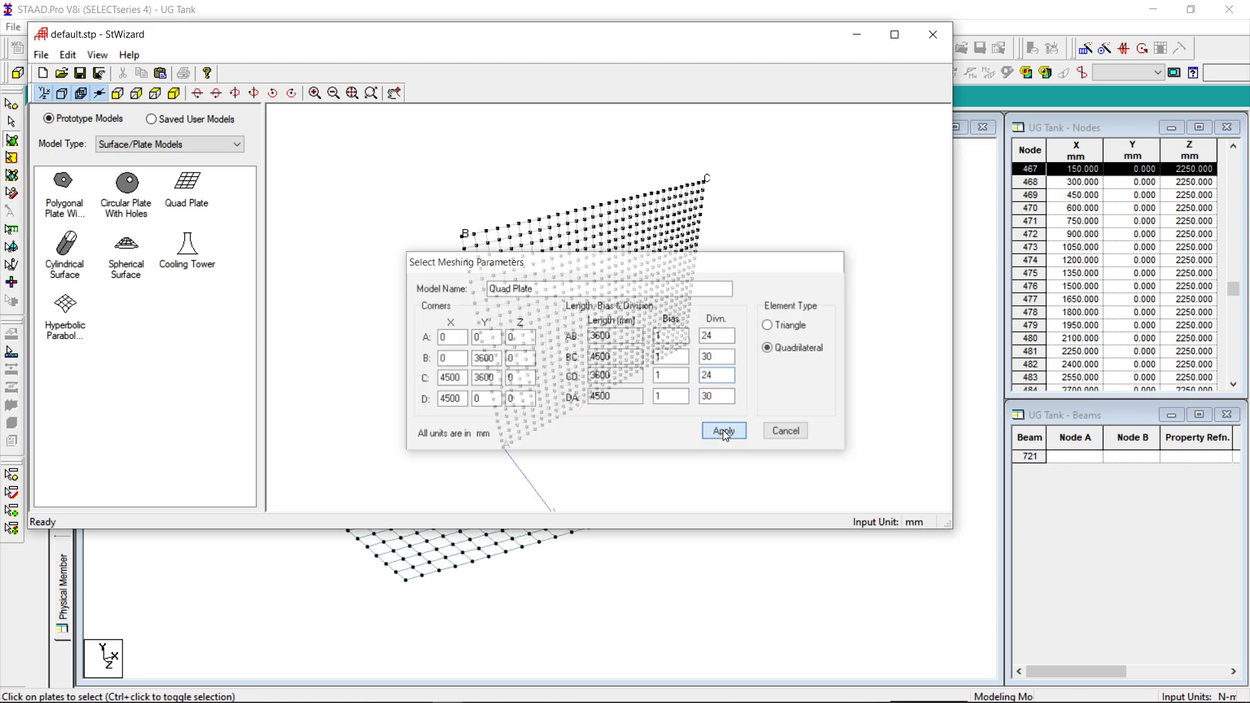
Merge the meshed long wall into the STAAD.Pro model with zero X, Y and Z offsets, and save the structure.
click(45, 56)
click(93, 163)
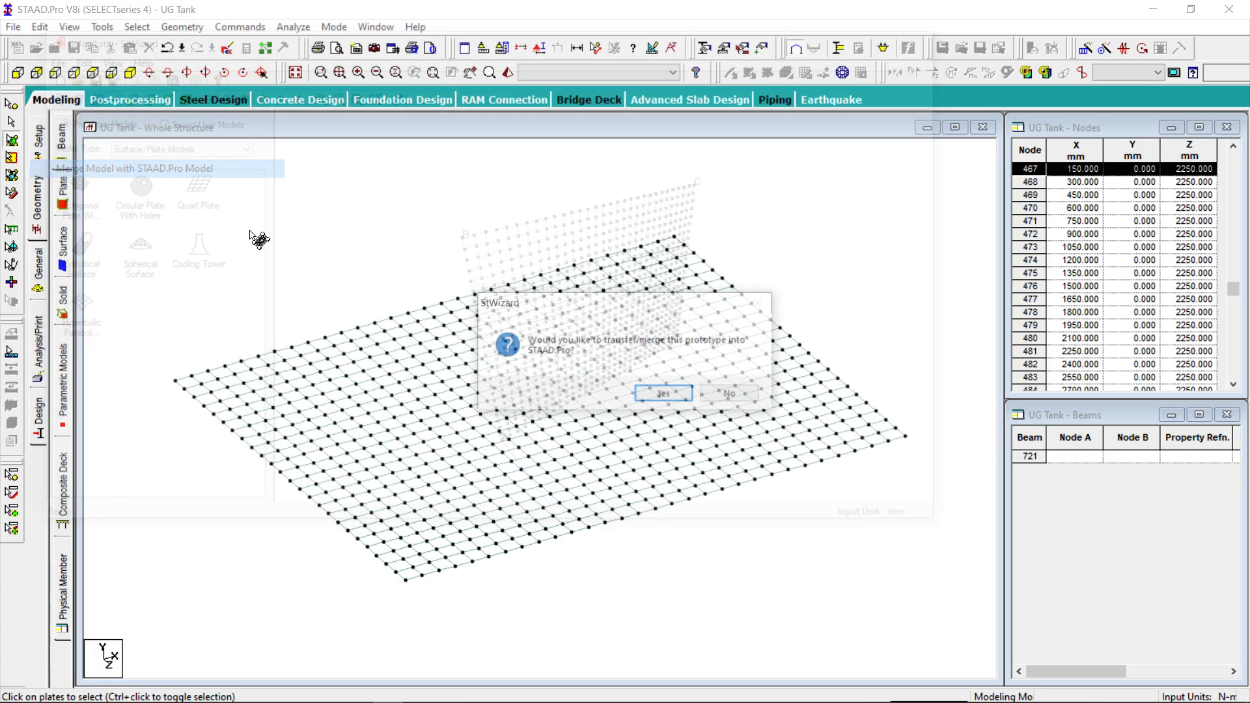
click(672, 393)
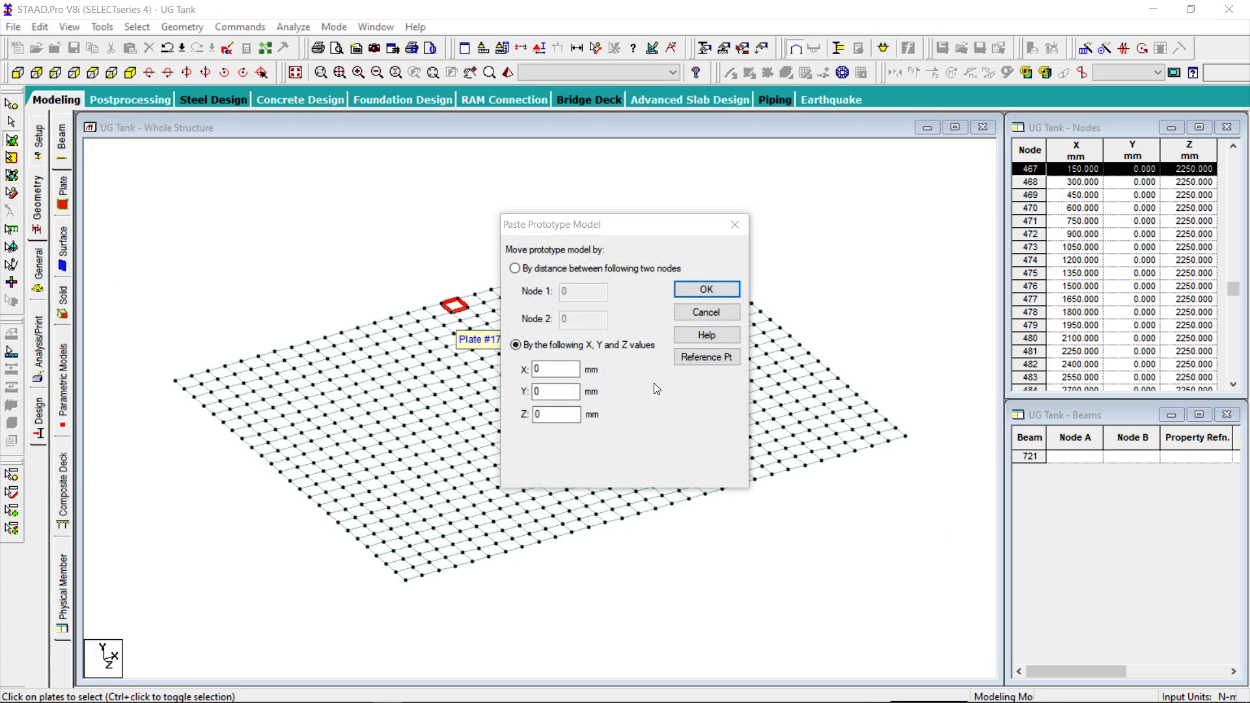
click(707, 290)
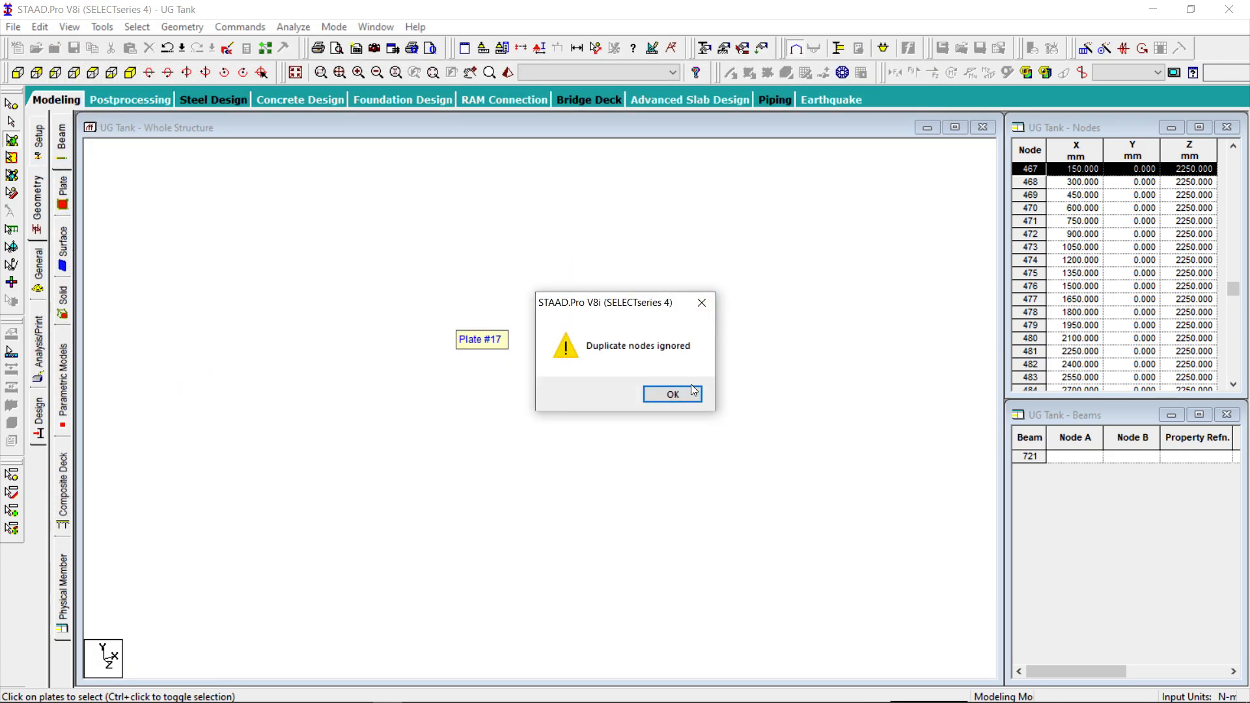
click(690, 393)
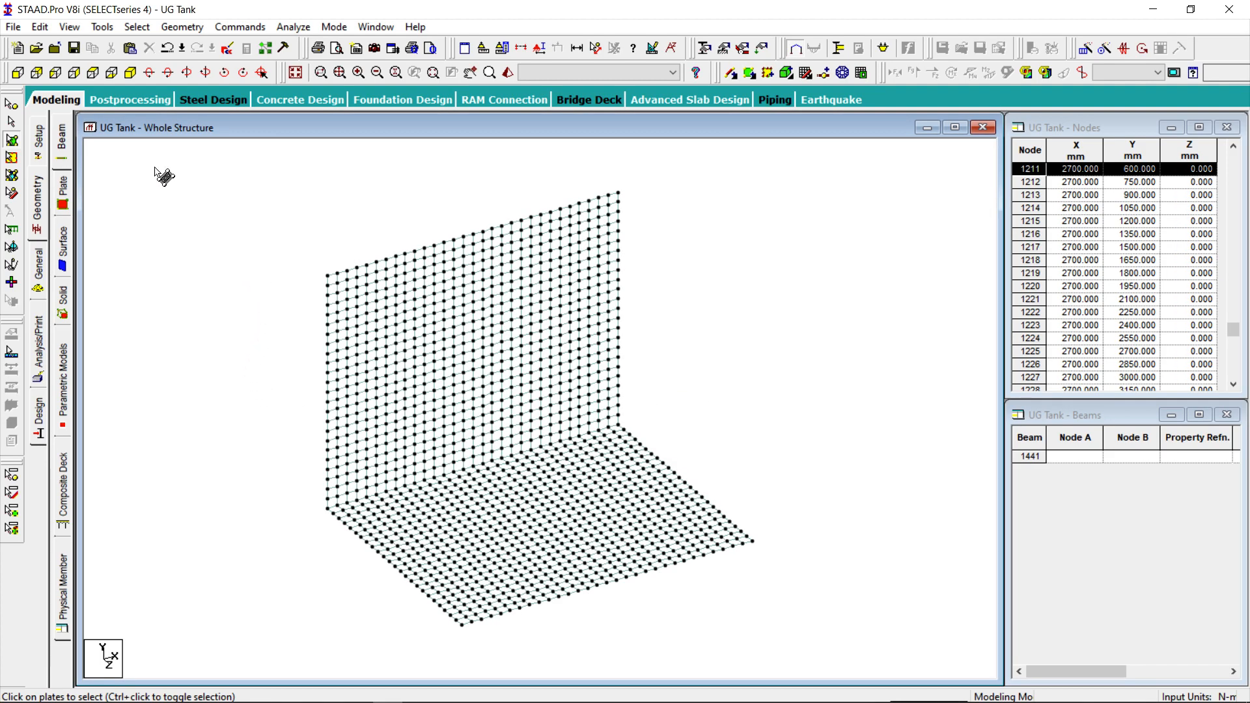
click(75, 49)
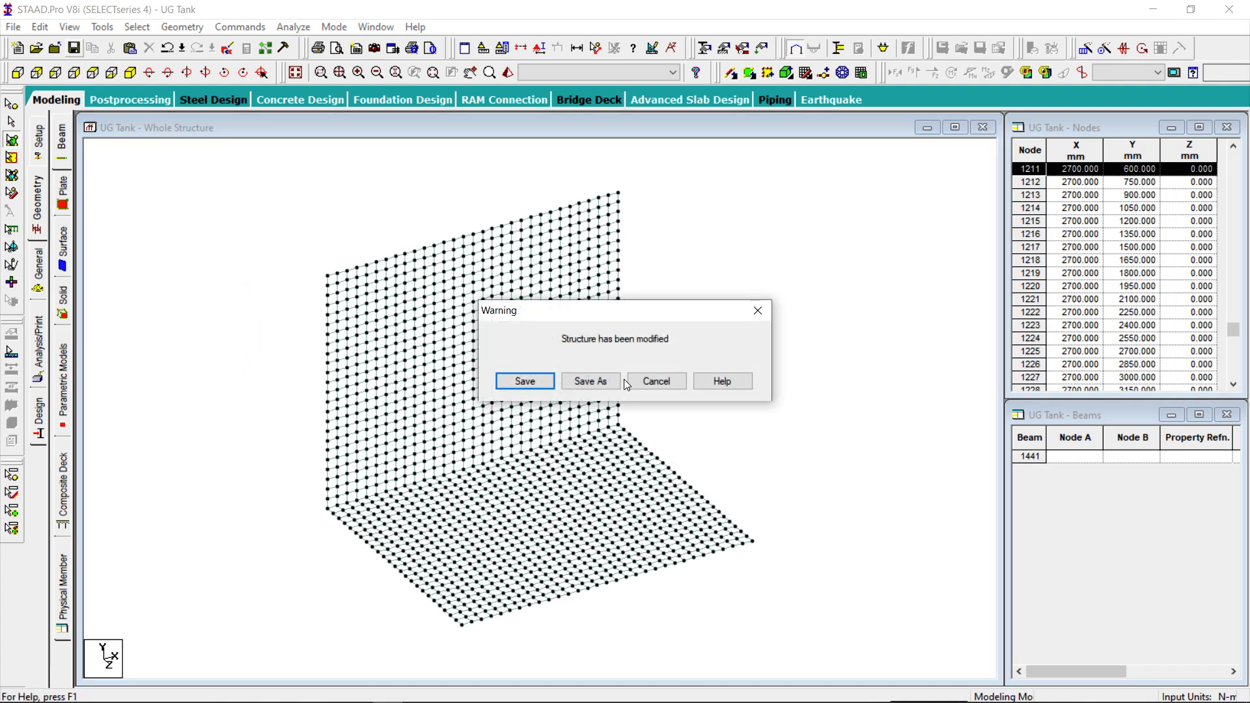
click(536, 381)
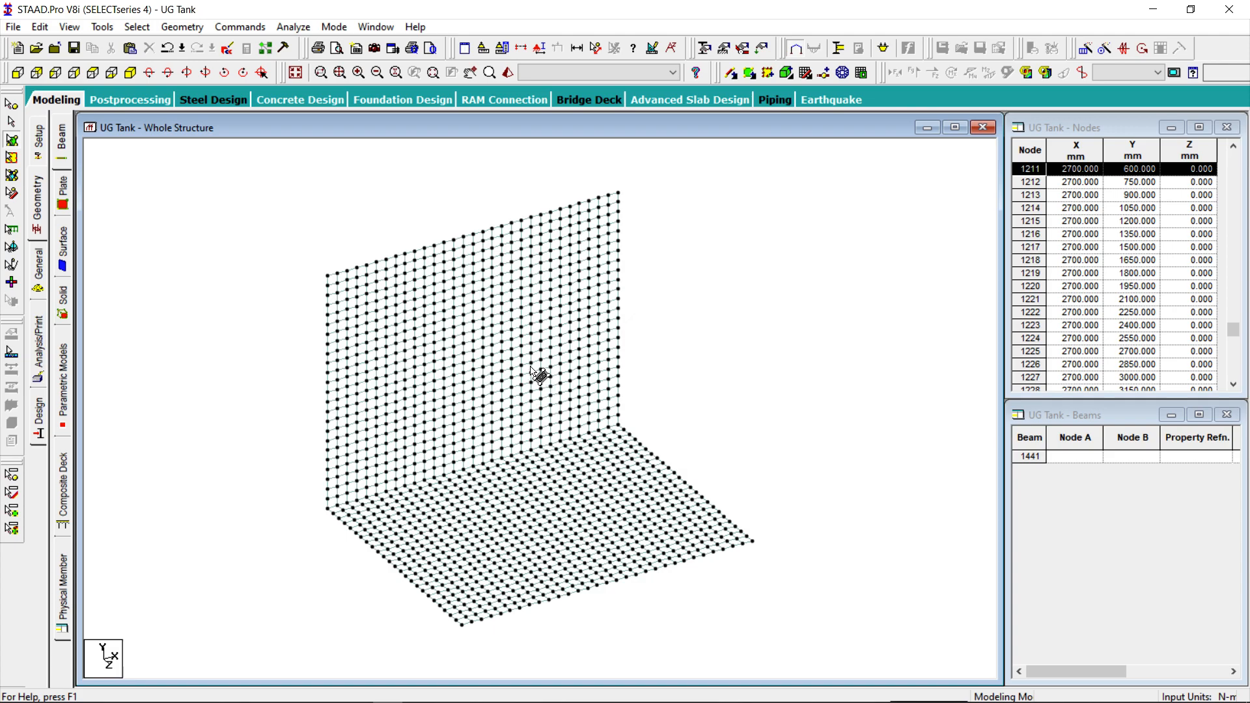
Reopen the Structure Wizard, set its units to millimetres, and choose the Surface/Plate Models prototypes.
click(174, 27)
click(196, 522)
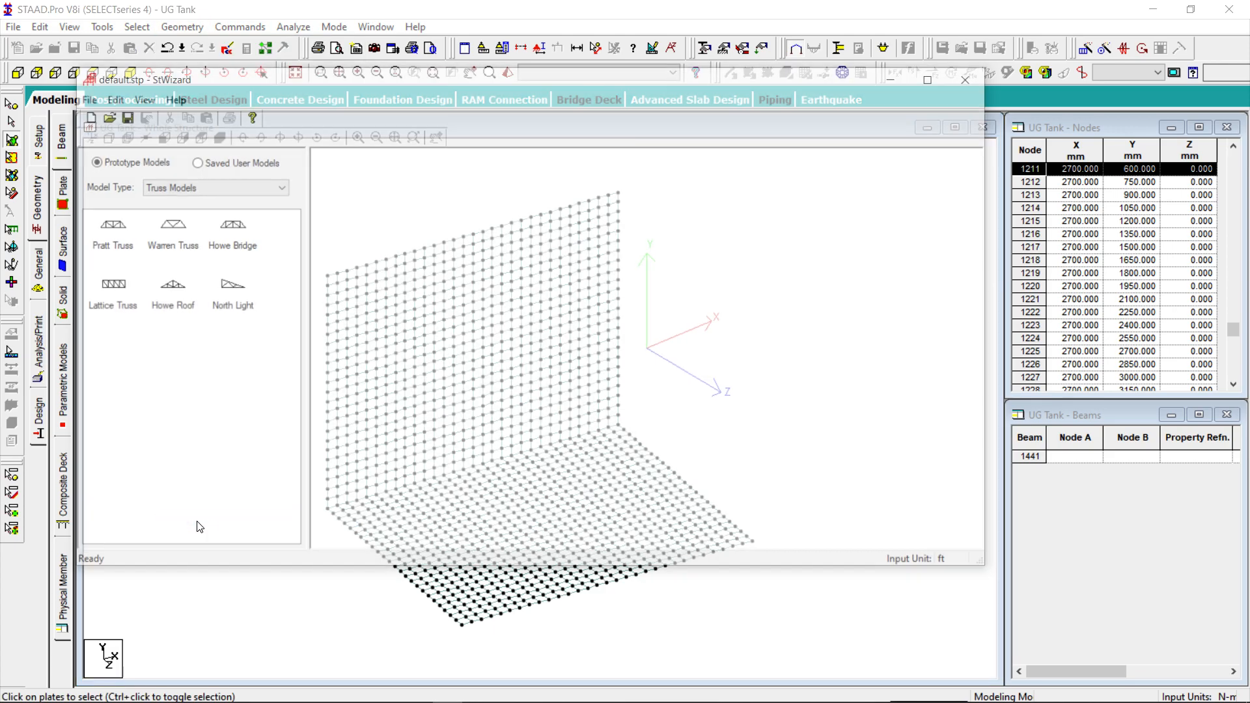
click(83, 97)
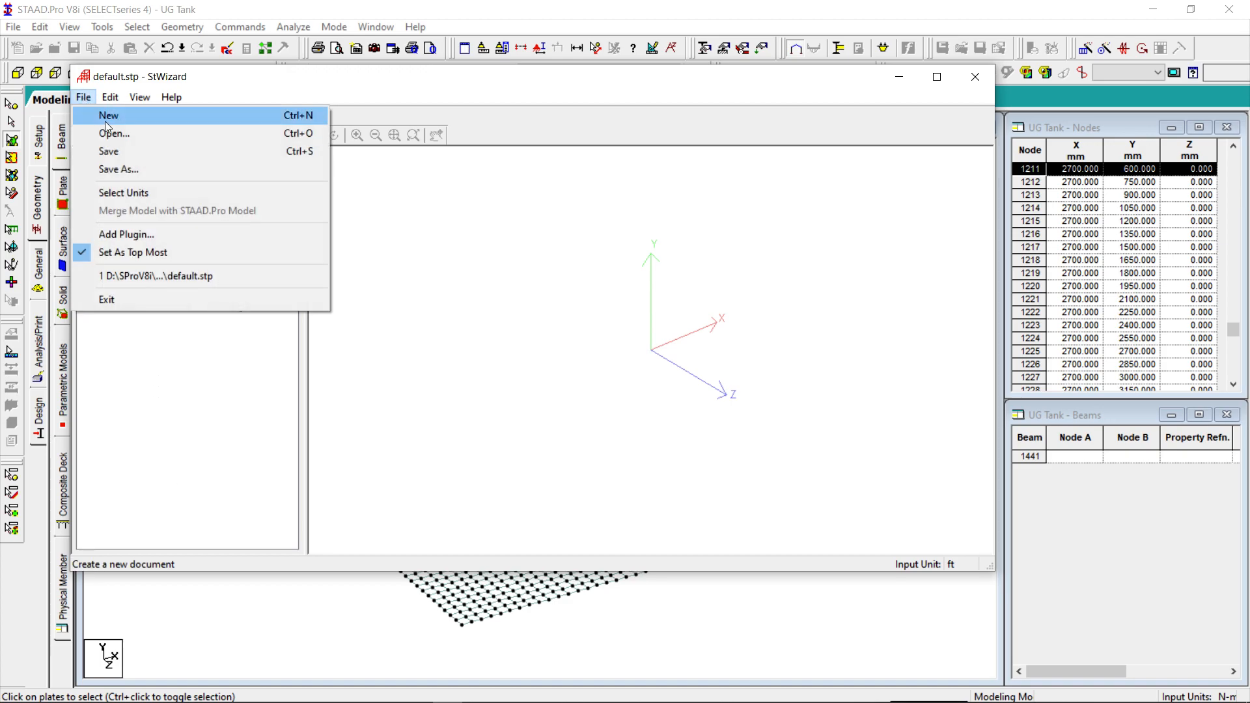
click(120, 193)
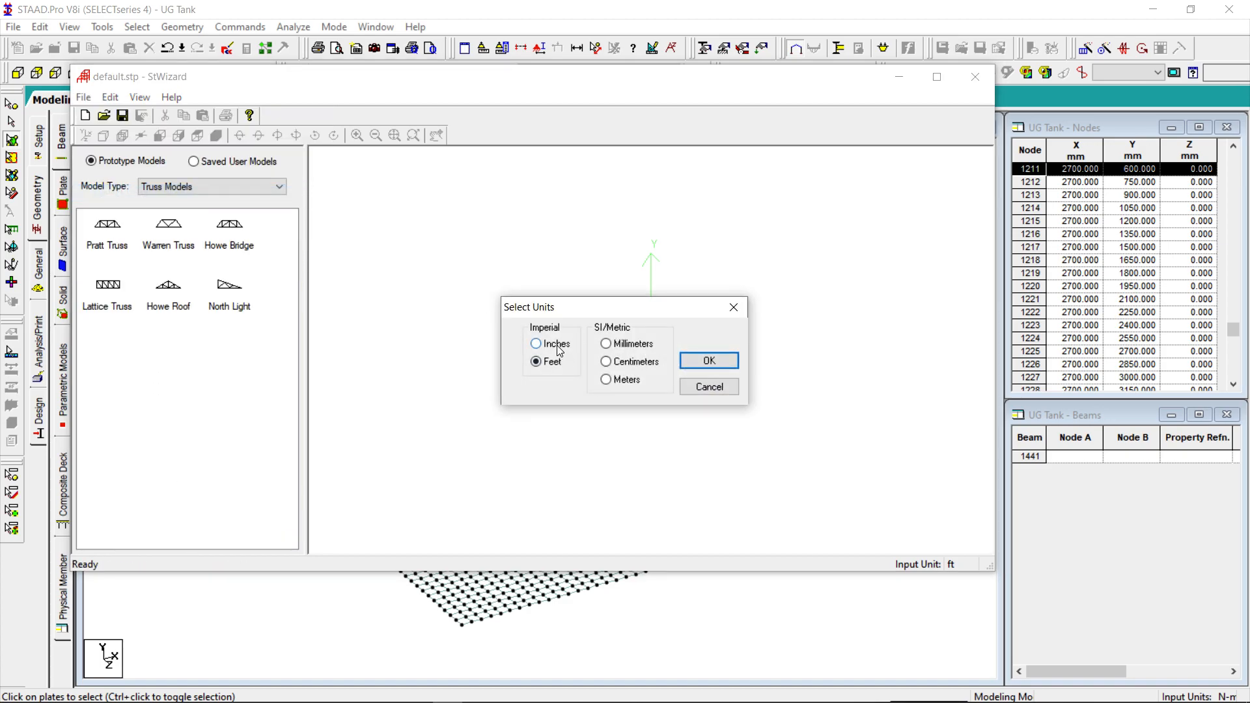
click(652, 345)
click(707, 360)
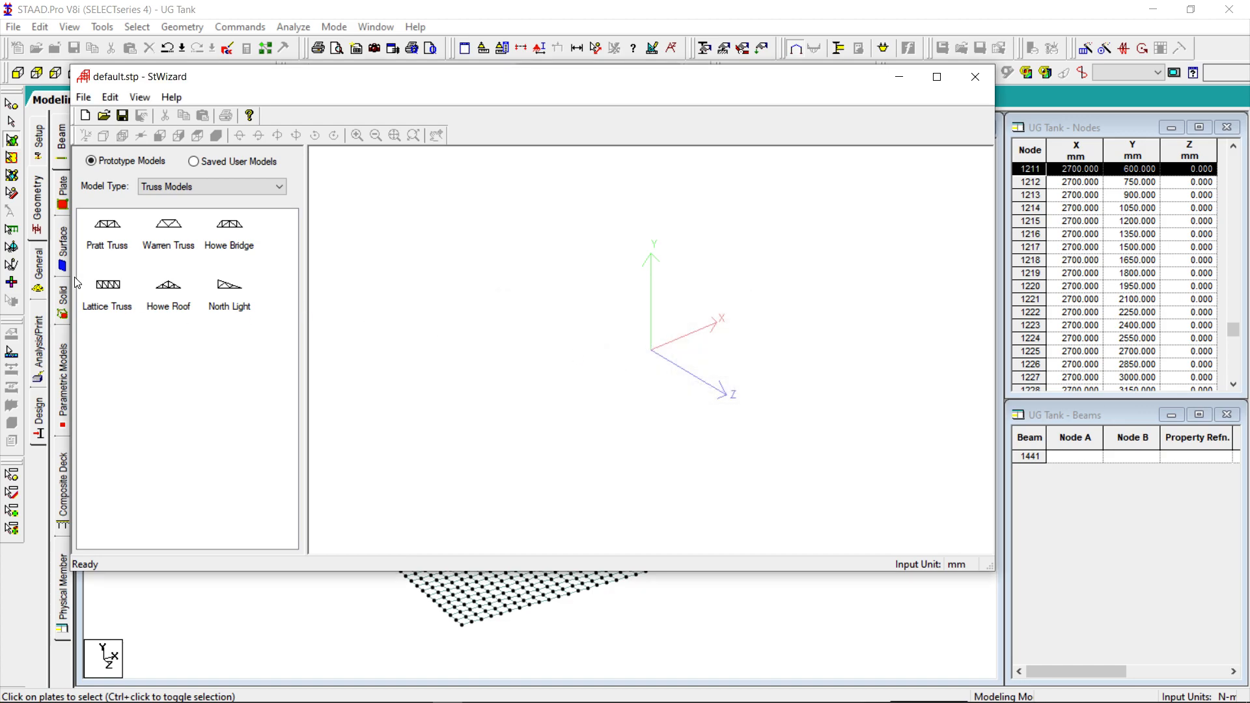
click(249, 186)
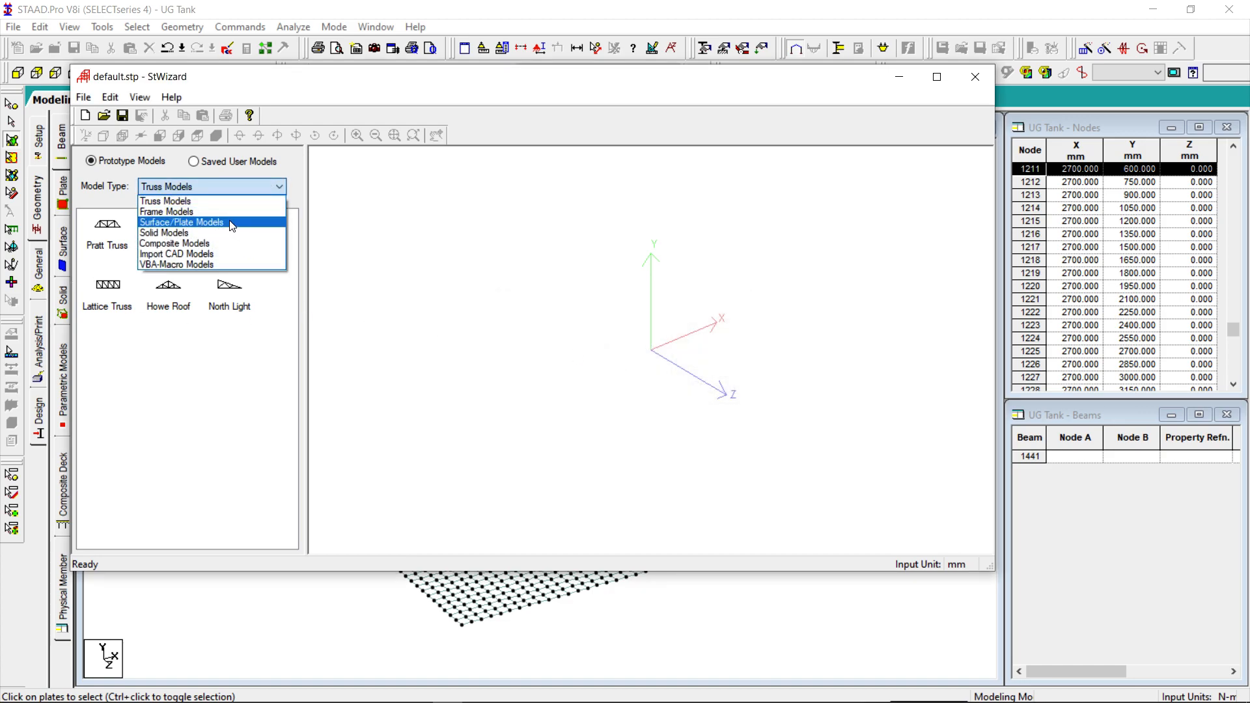
click(232, 223)
Start a Quad Plate with corners A (0,0,0), B (0,3600,0), C (0,3600,3600) and D (0,0,3600) mm.
double_click(229, 224)
click(619, 374)
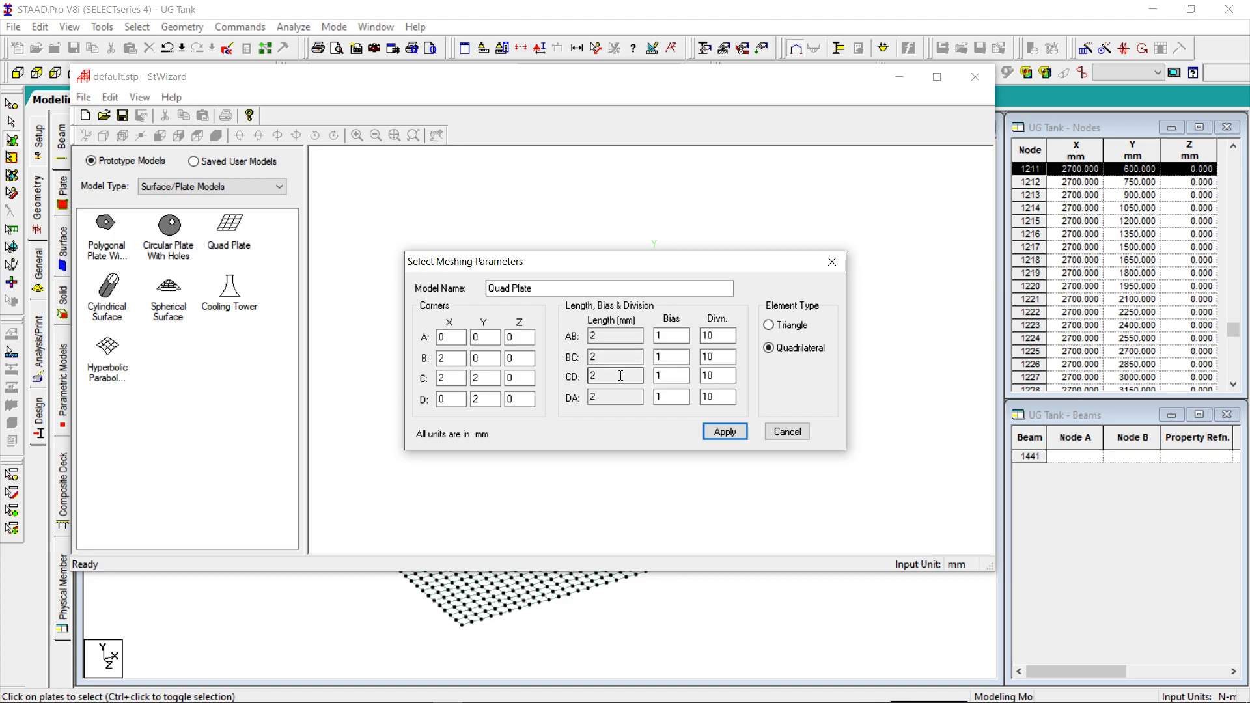
double_click(465, 359)
text(0)
key(Tab)
text(36)
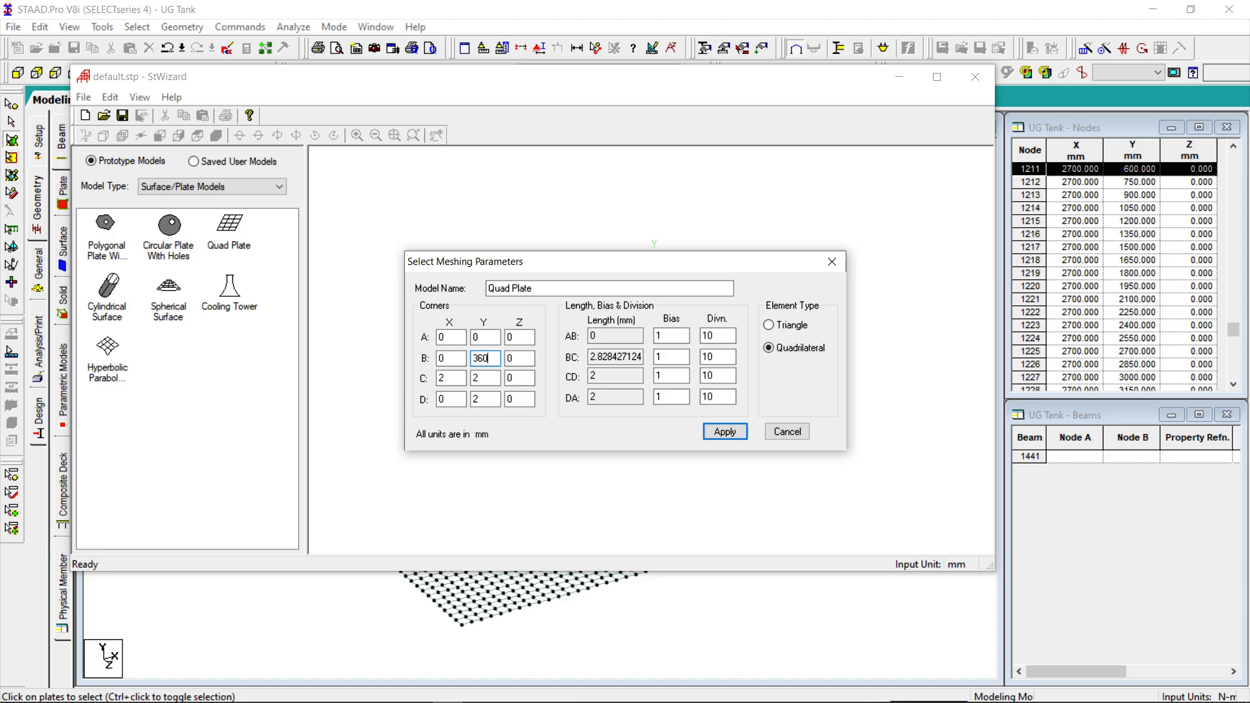
double_click(459, 376)
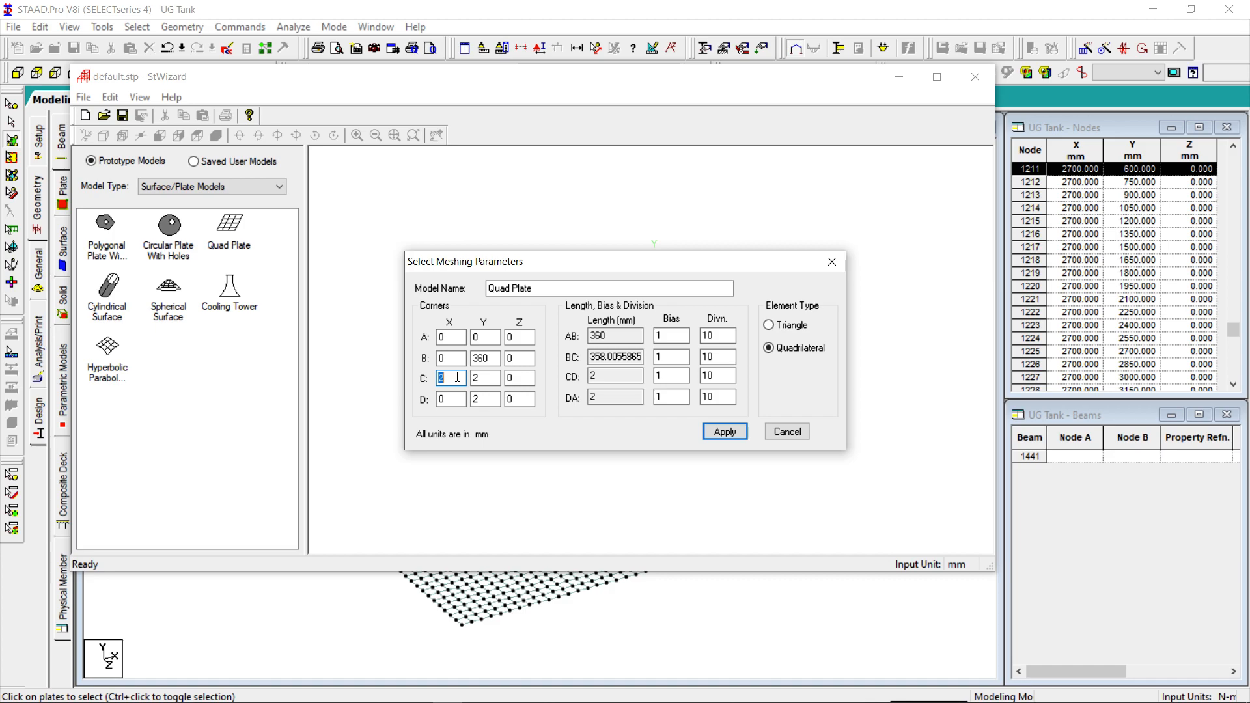
click(490, 358)
text(0)
double_click(492, 376)
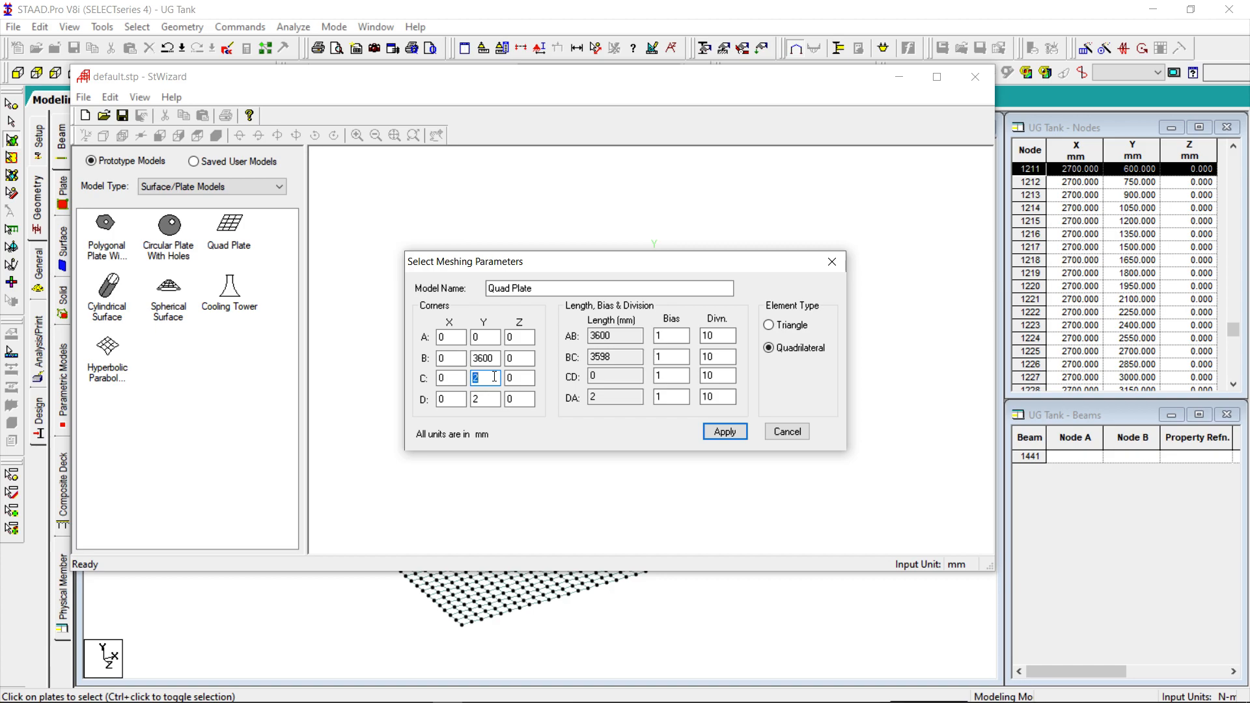
drag(519, 379, 472, 399)
text(36)
text(36)
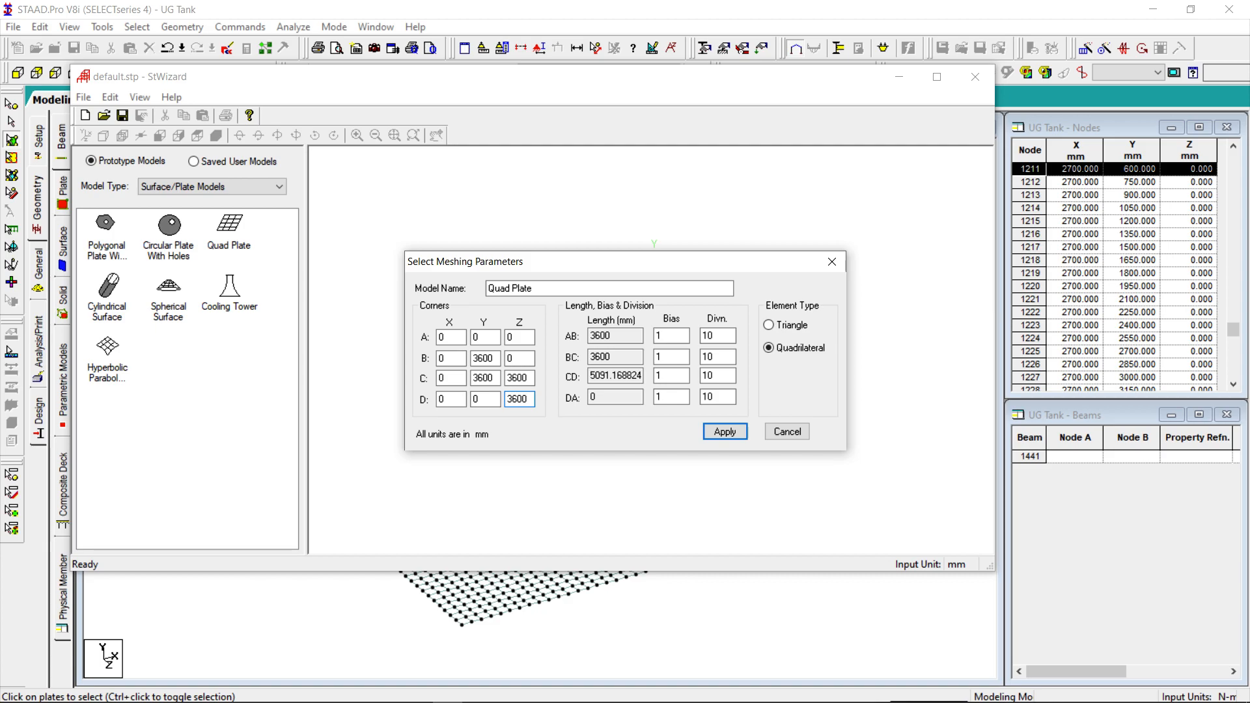
click(518, 358)
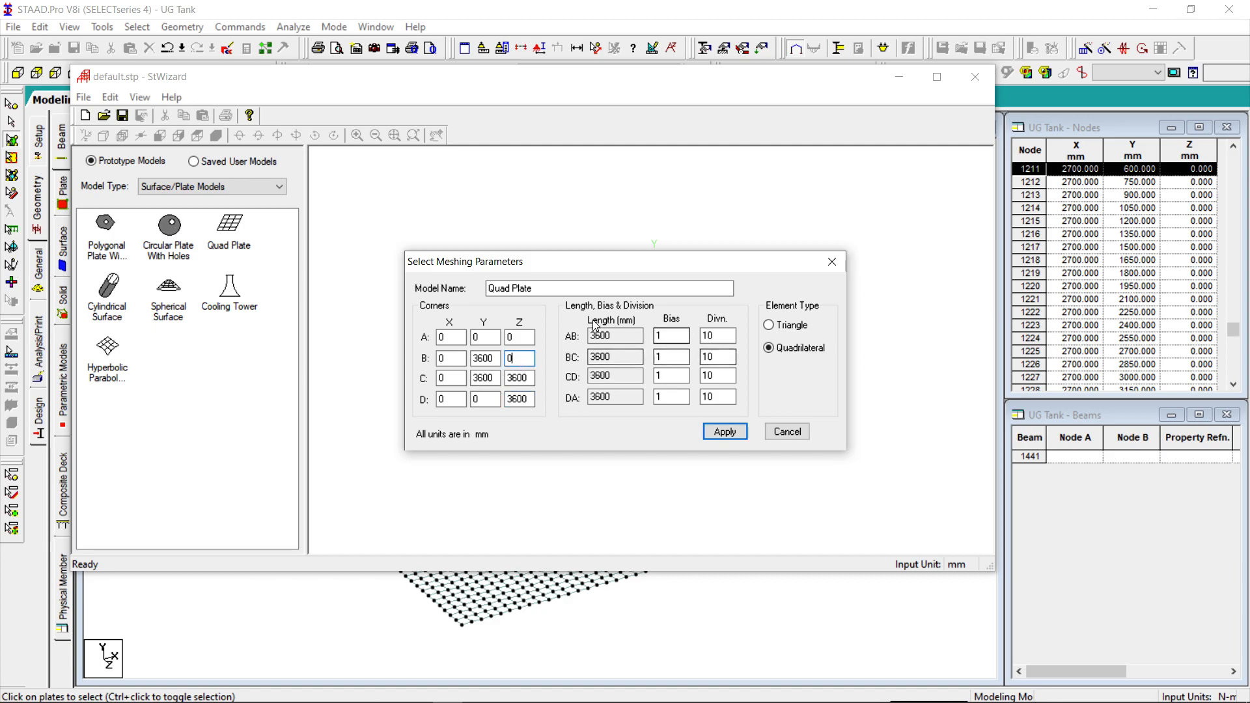
Generate the 3600 mm long wall plate with 24 divisions along each of AB, BC, CD and DA.
double_click(730, 335)
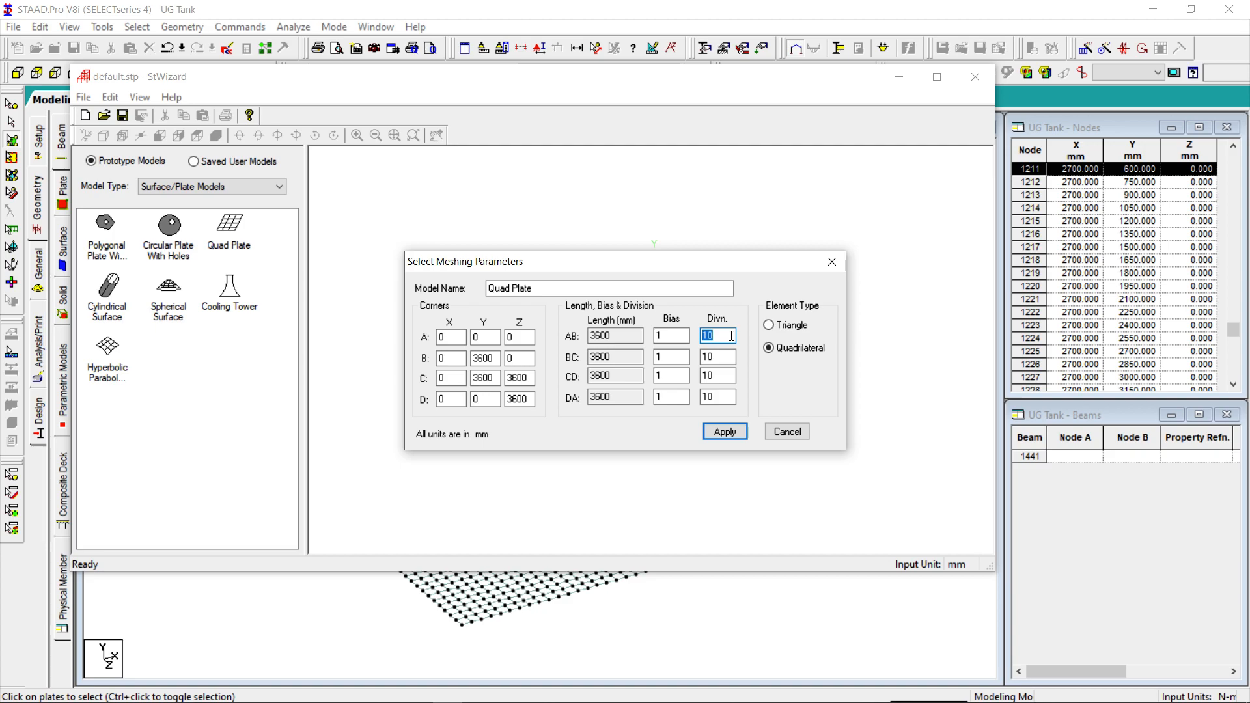
text(24)
double_click(717, 356)
drag(715, 376, 658, 375)
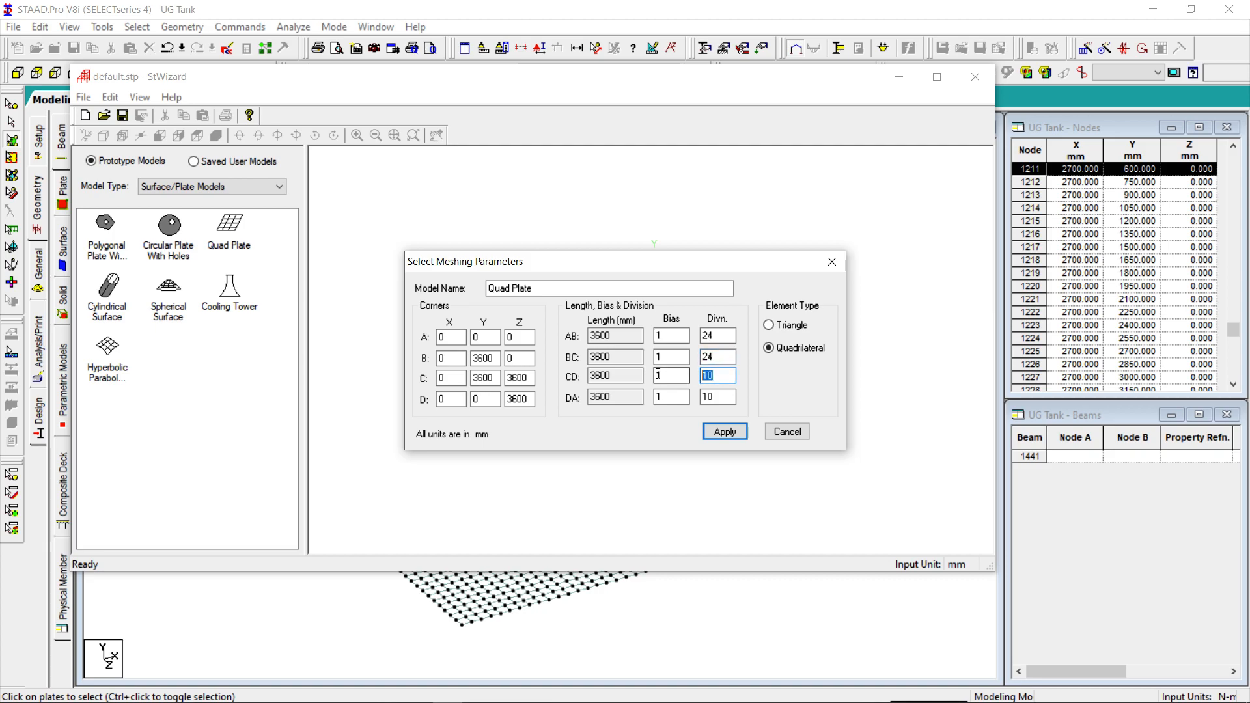
double_click(716, 397)
text(24)
click(716, 376)
click(727, 432)
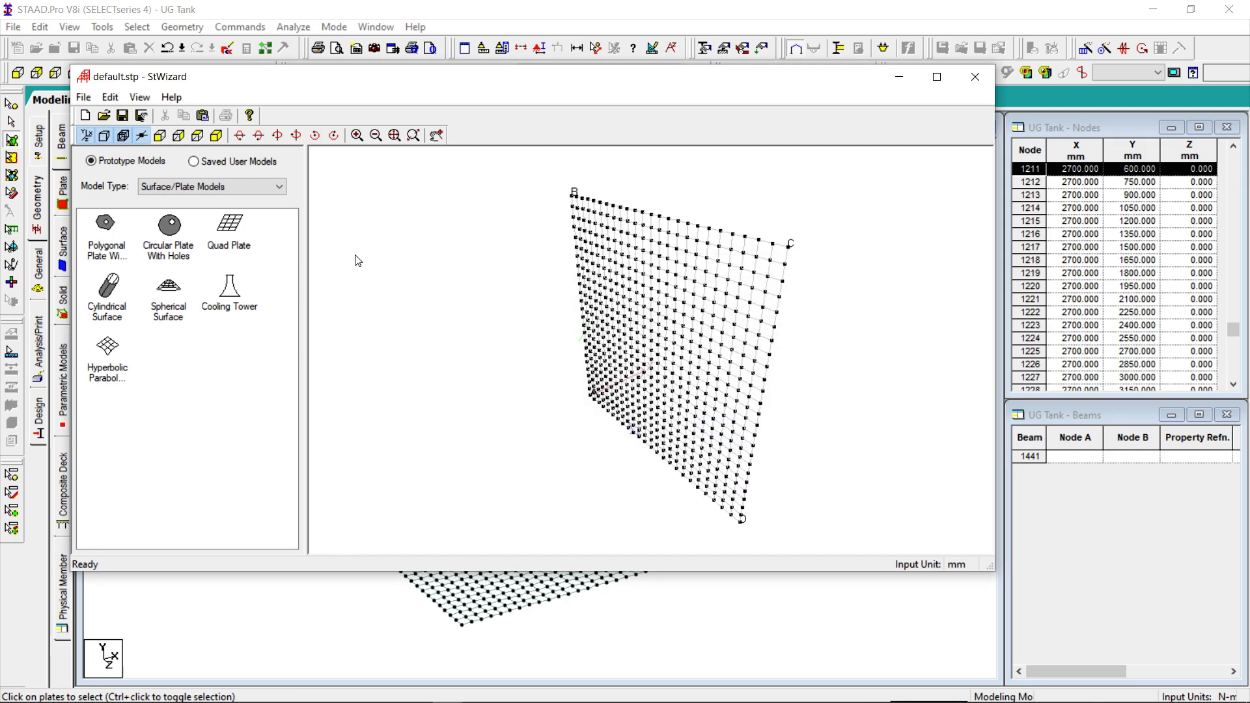
Merge the meshed 3600 mm side wall into the STAAD.Pro model with zero X, Y and Z offsets, and save the structure.
click(83, 99)
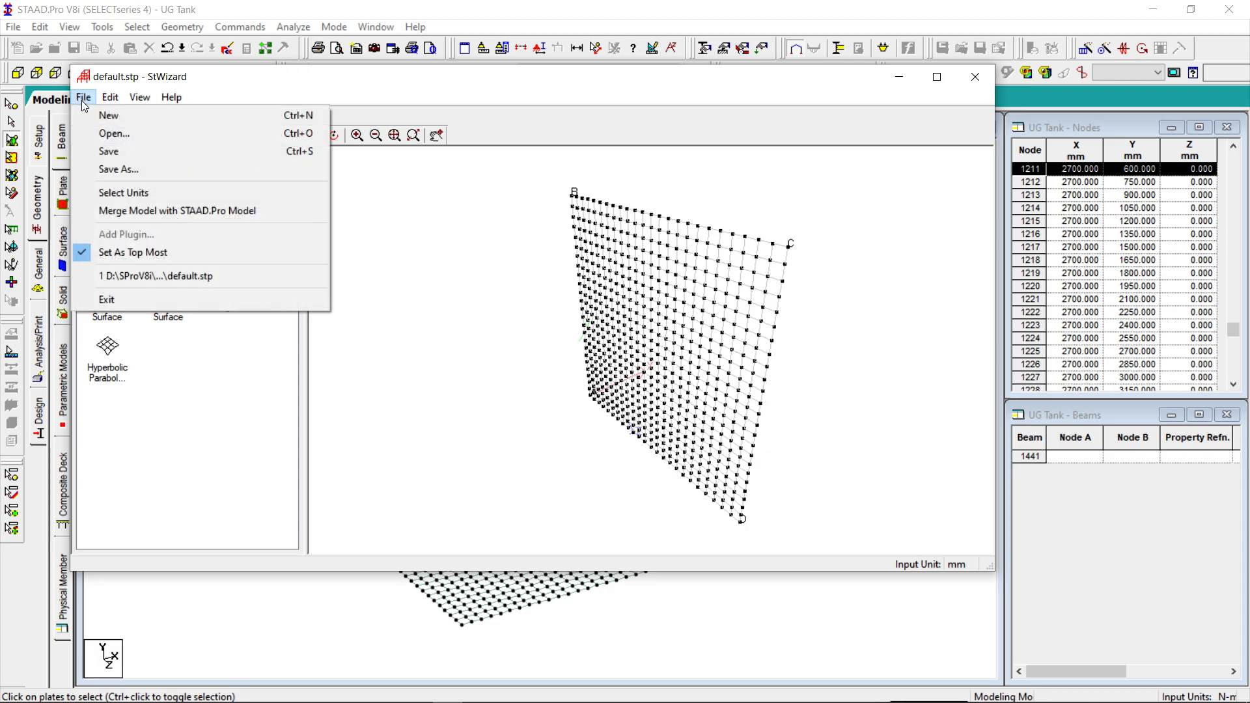
click(139, 209)
click(670, 393)
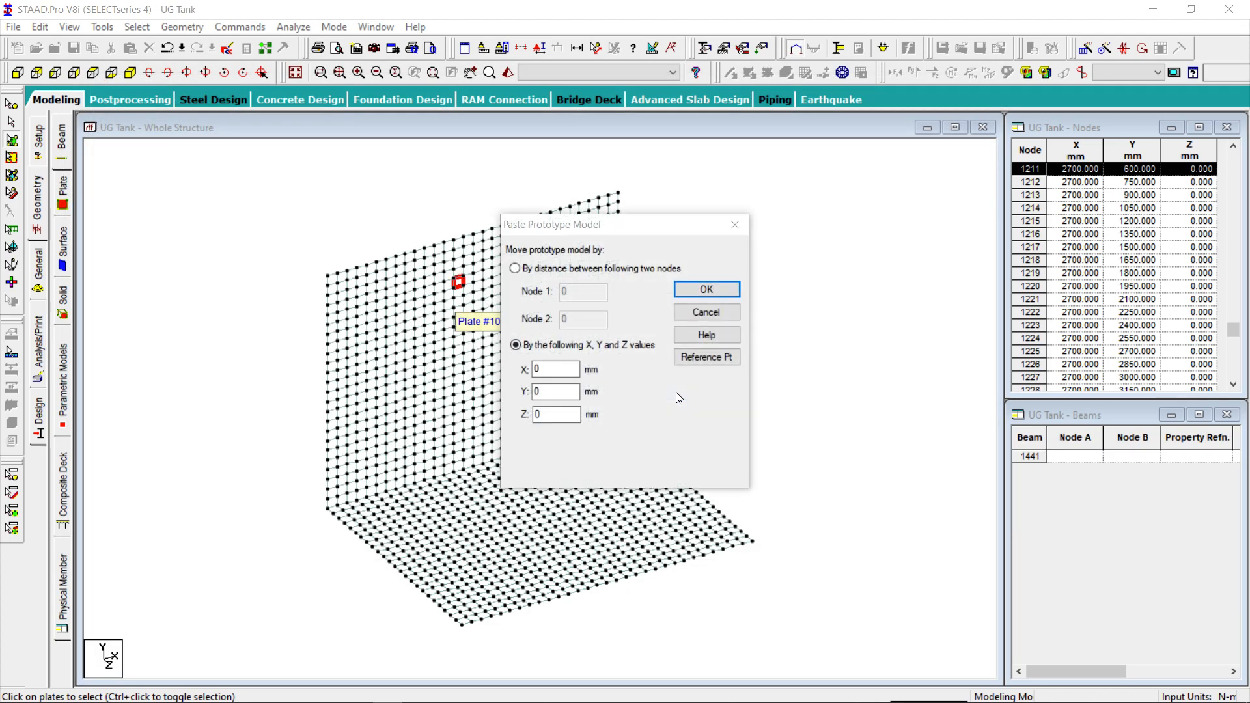
click(725, 291)
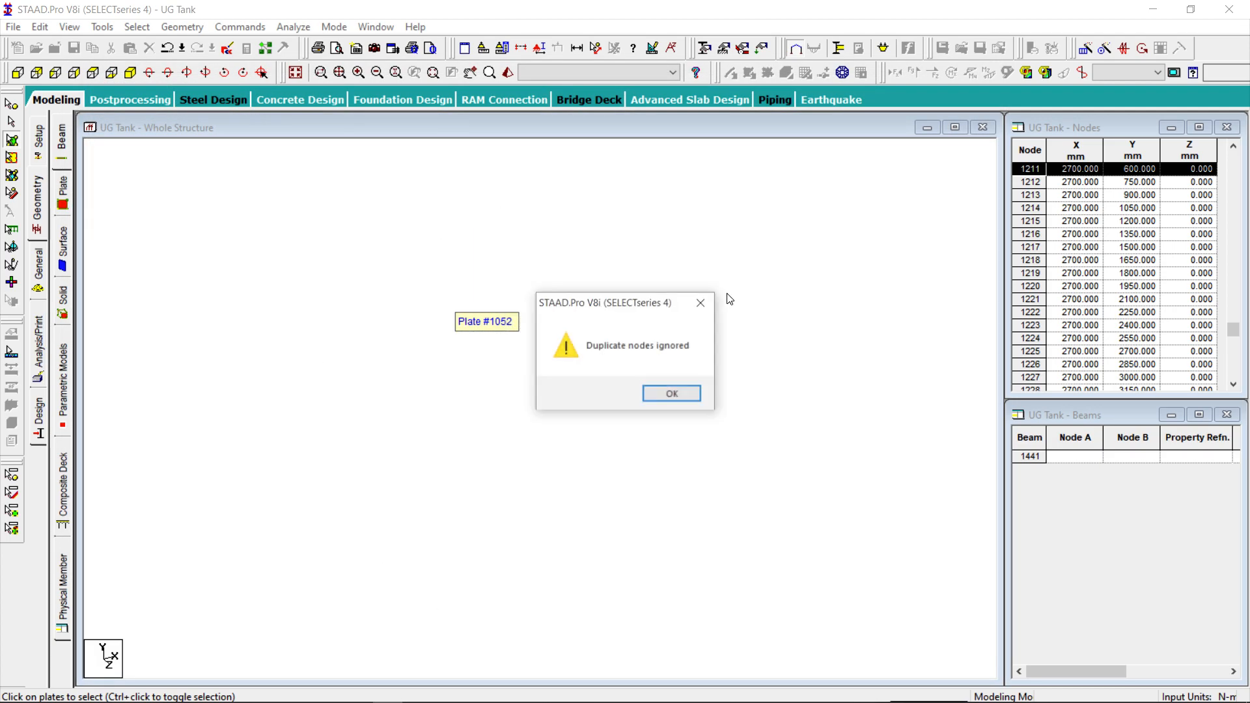
click(691, 396)
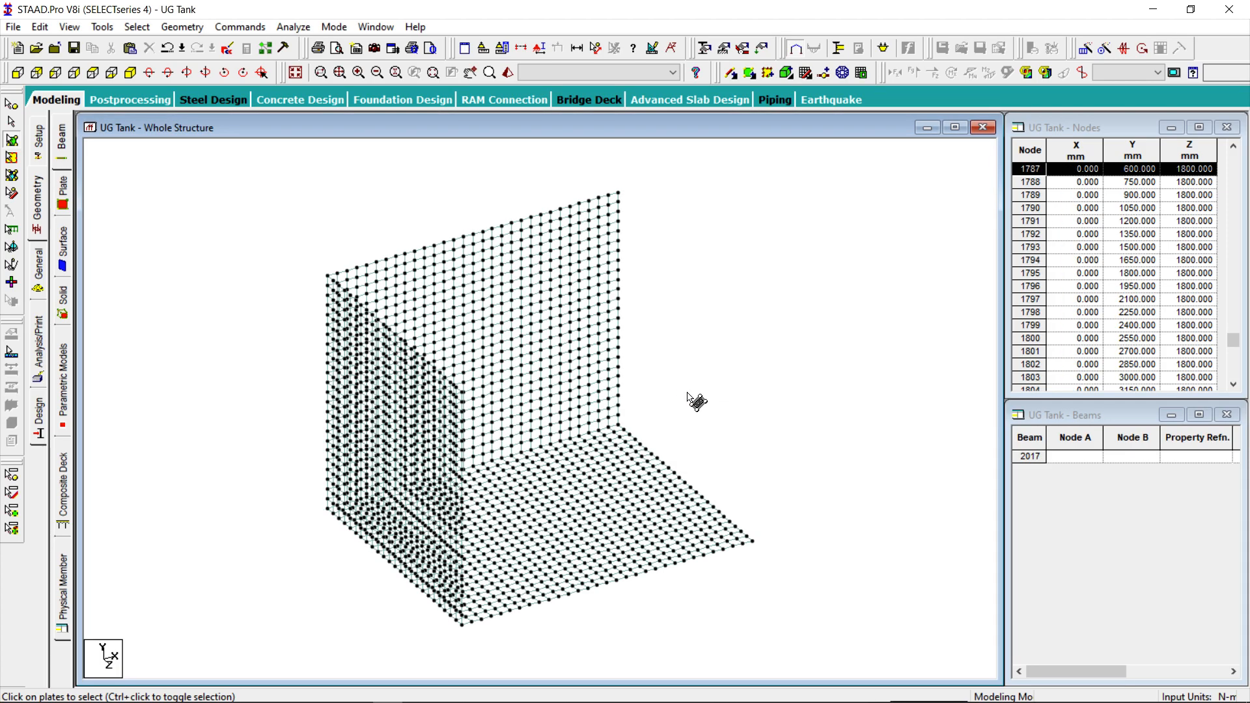
click(73, 47)
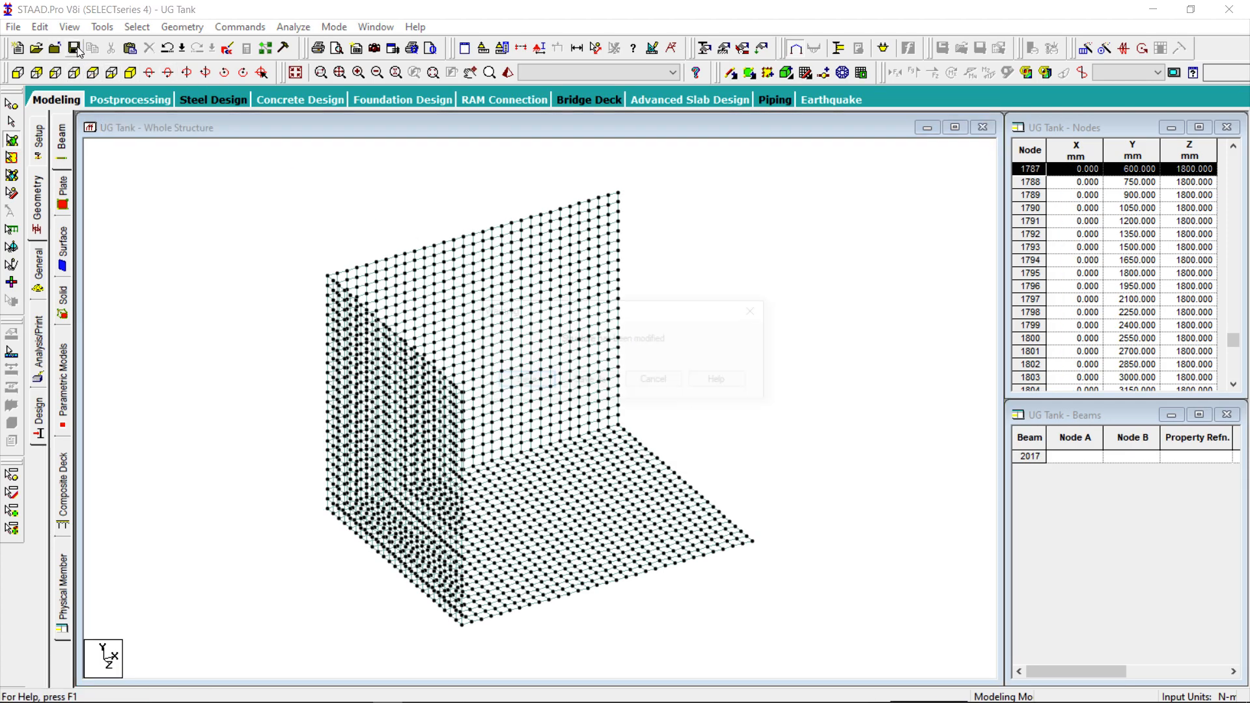
click(518, 385)
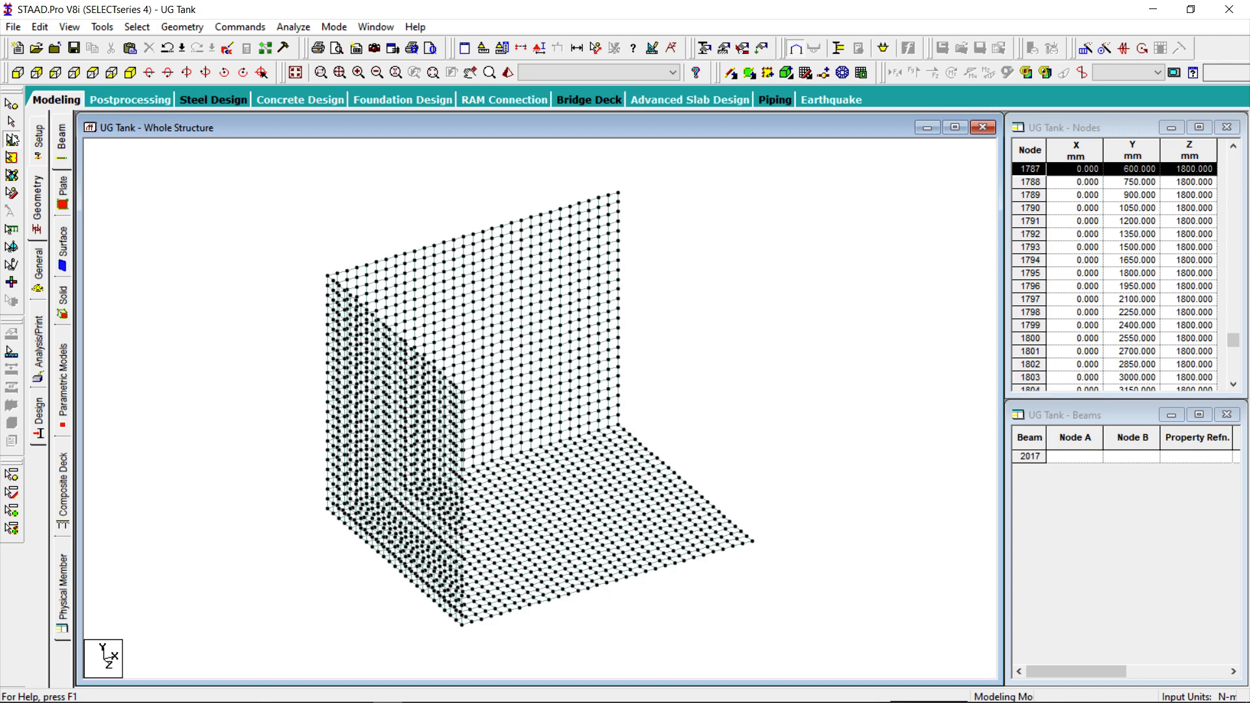
Select the plates parallel to the XY plane, copy them, and begin pasting the copy with a move.
click(137, 27)
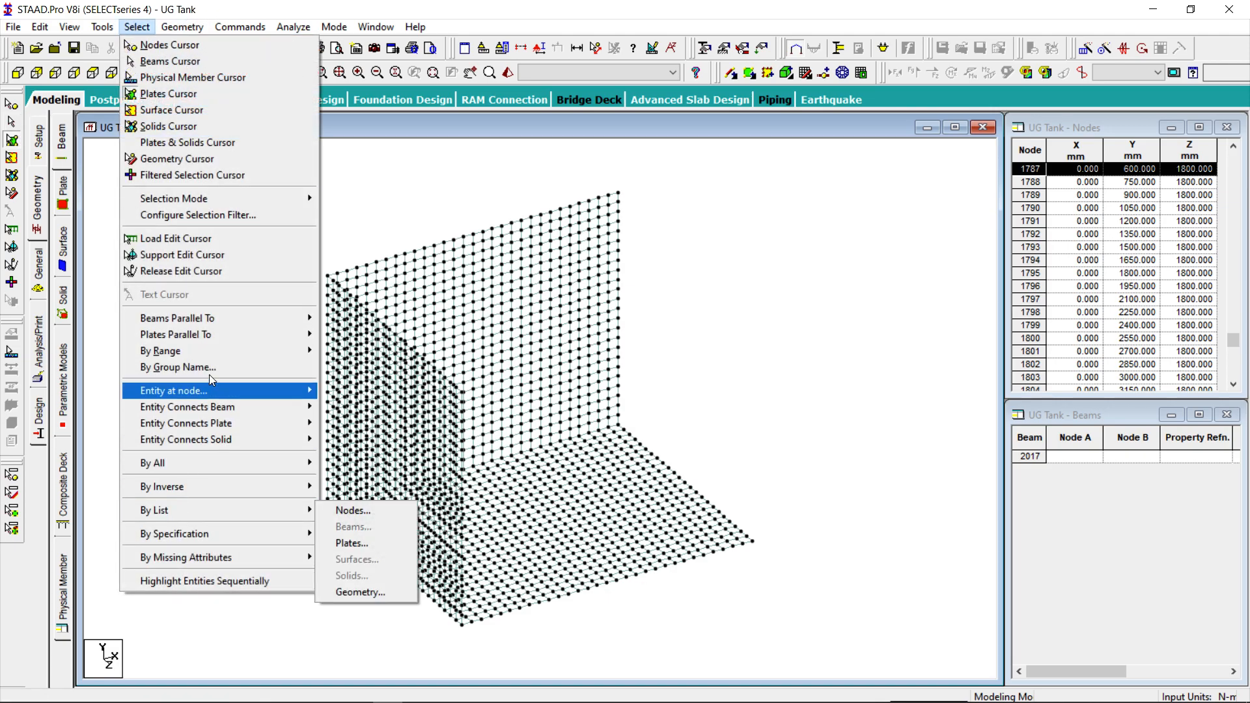
mouse_move(216, 336)
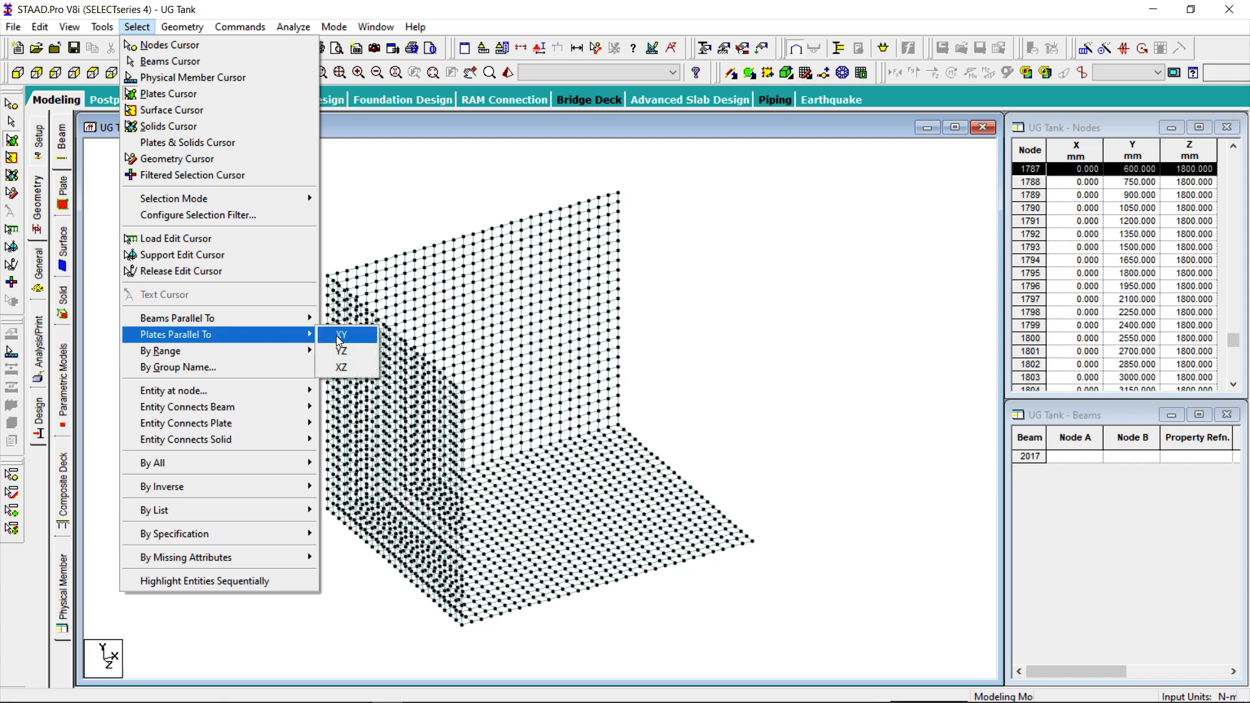
click(340, 334)
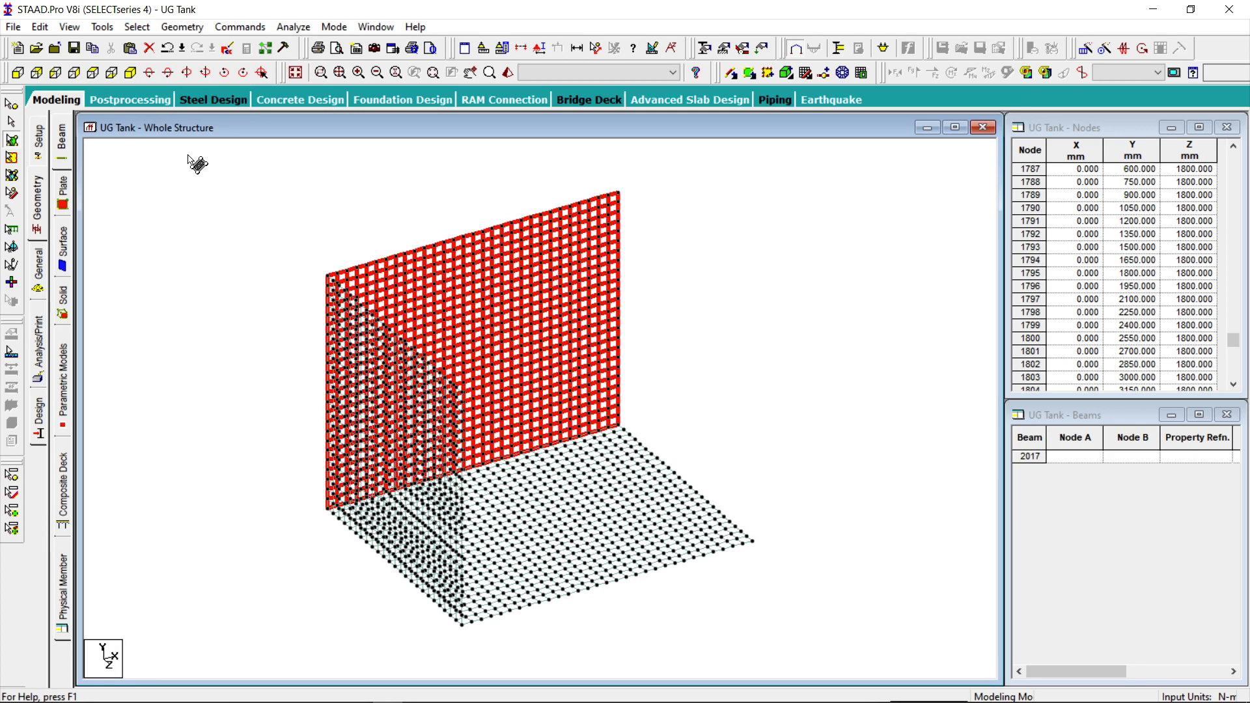
click(40, 27)
click(71, 103)
click(39, 27)
click(88, 118)
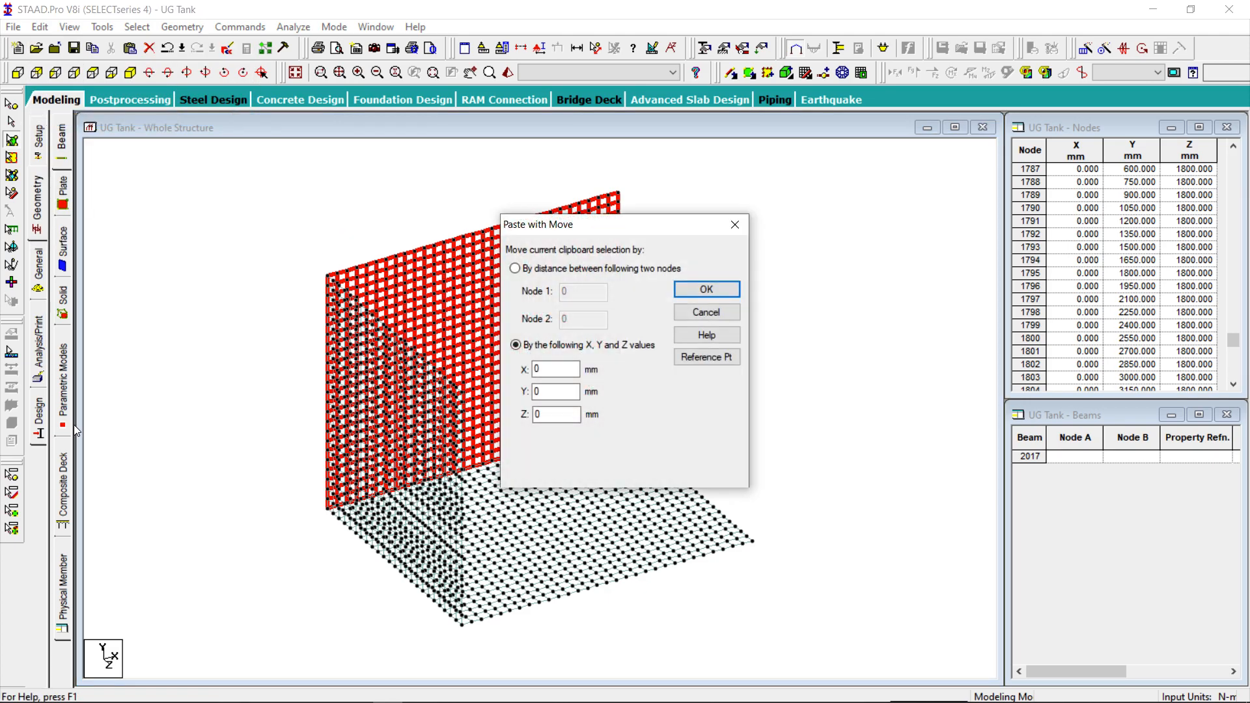
click(710, 358)
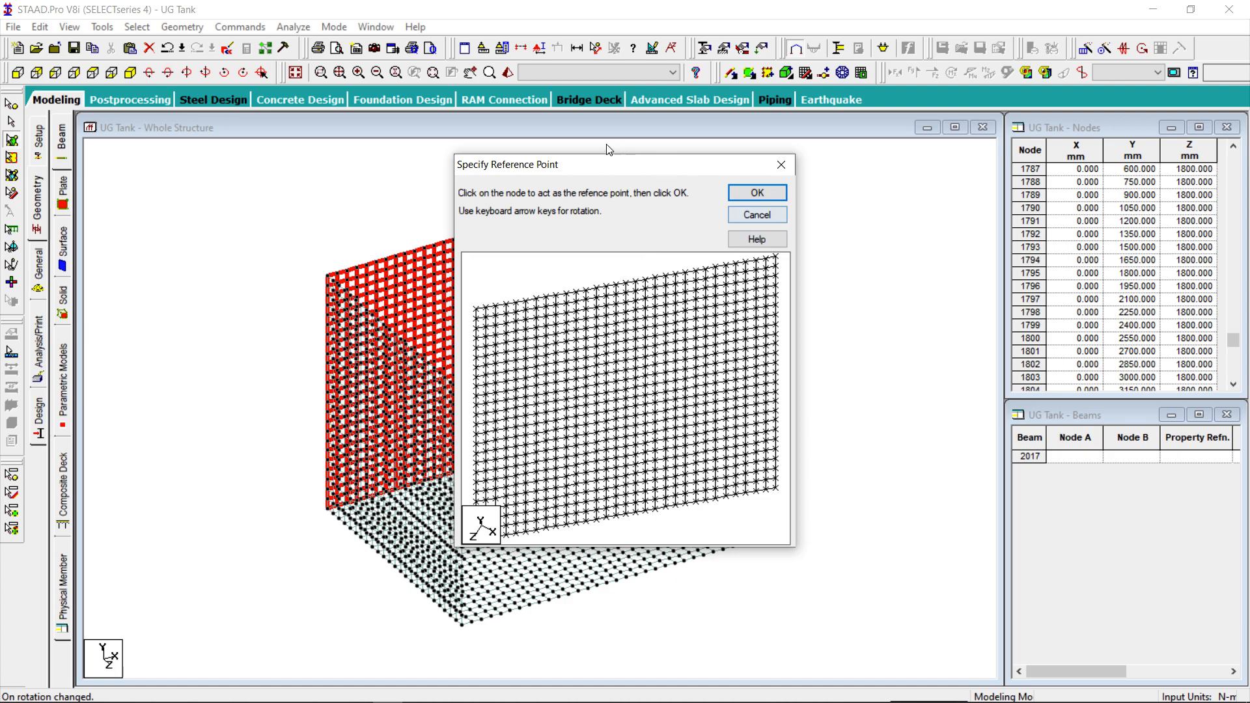
drag(605, 171, 934, 173)
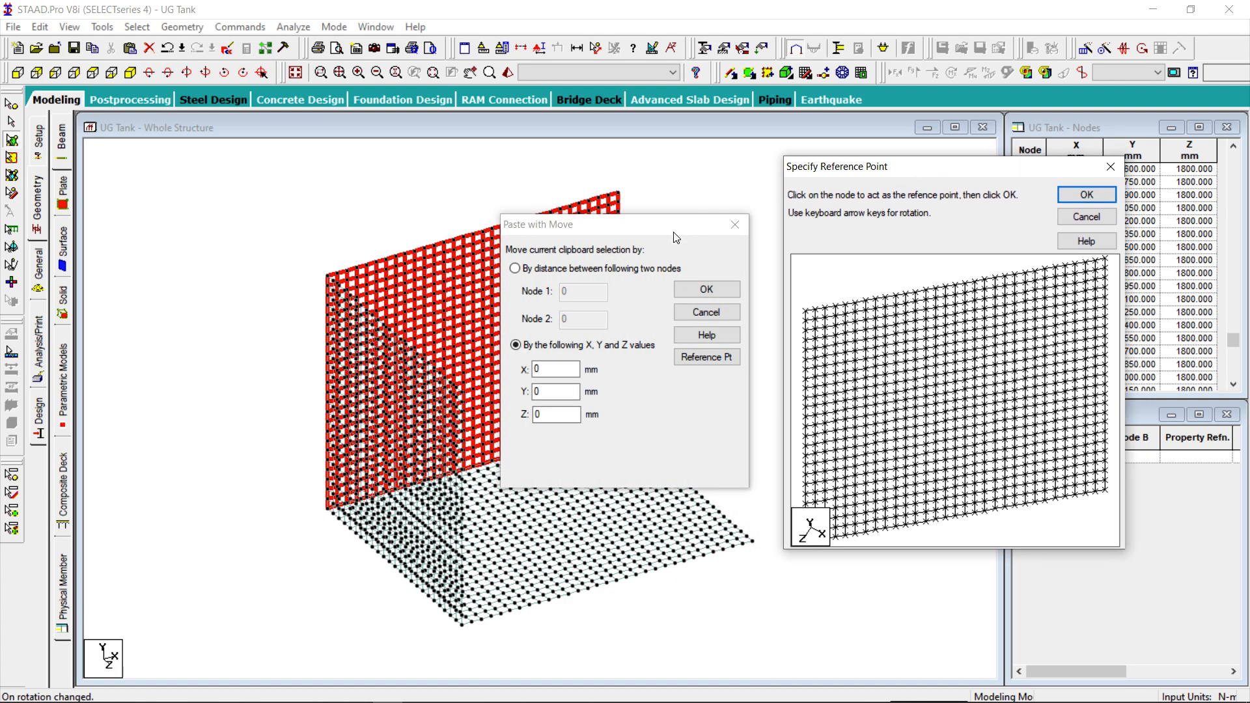
click(1093, 197)
click(621, 427)
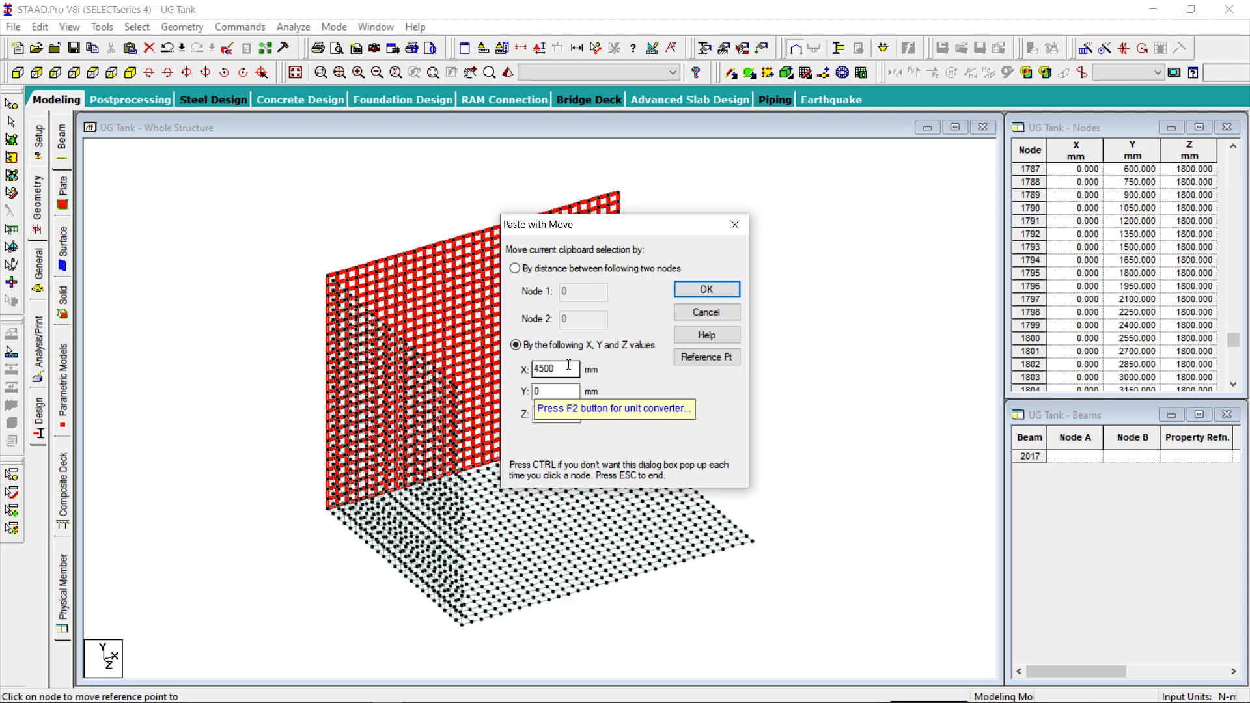
click(697, 313)
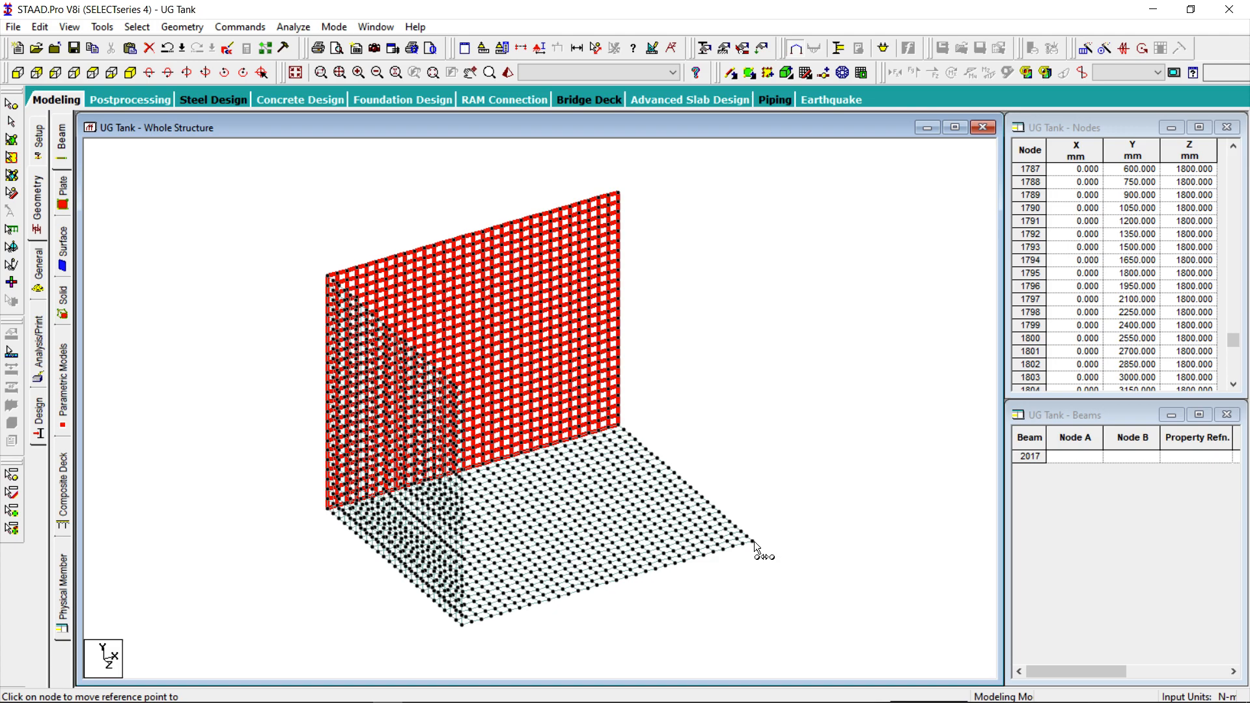
click(461, 621)
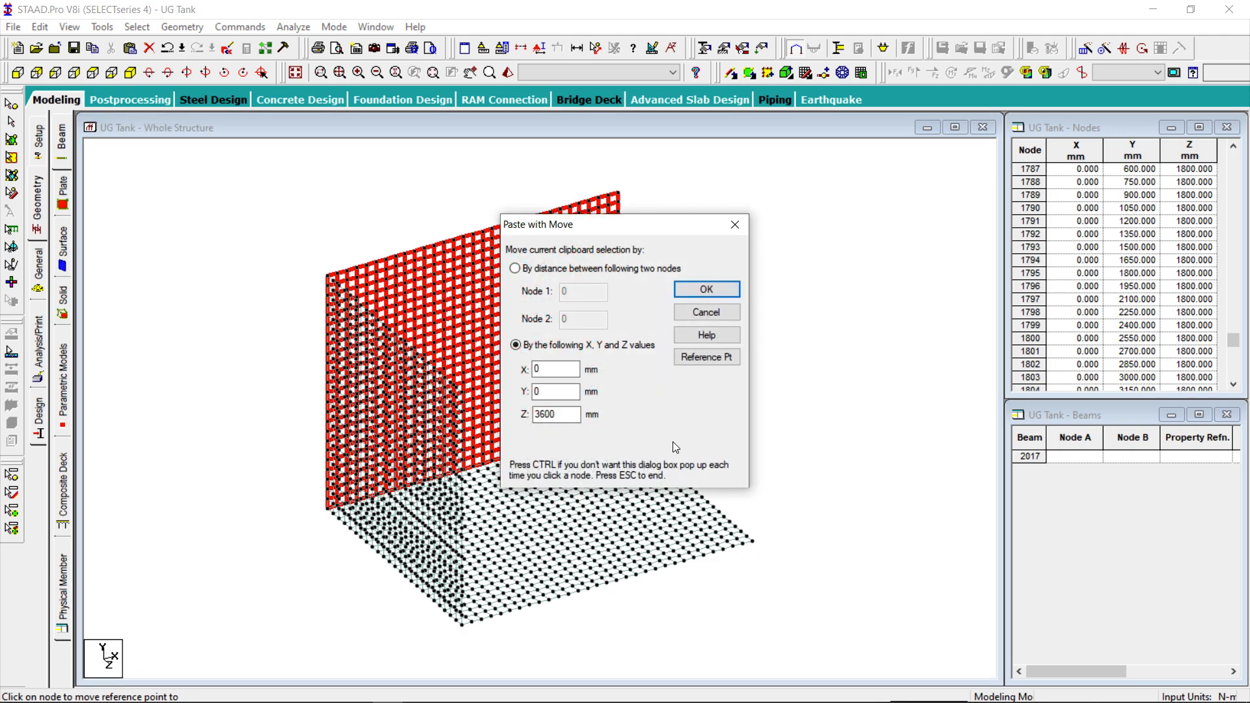
Paste the copied wall at the base slab's opposite edge with a 3600 mm Z offset, and save the structure.
click(692, 358)
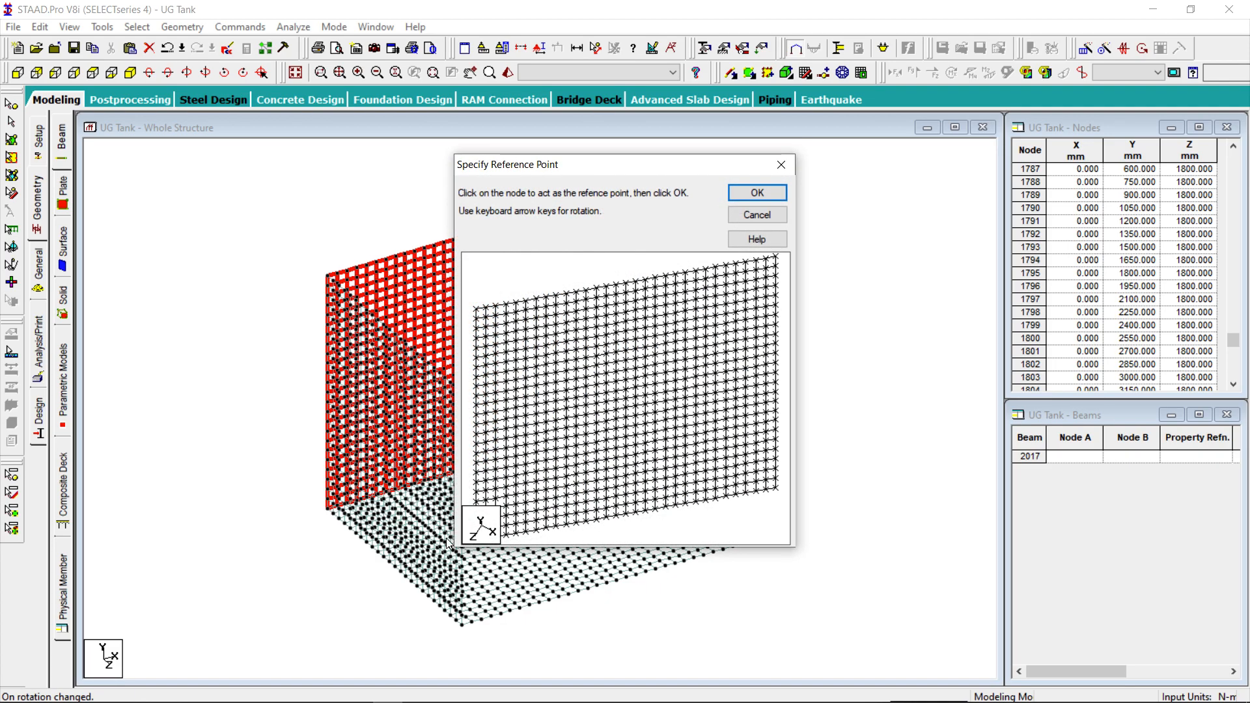
click(747, 195)
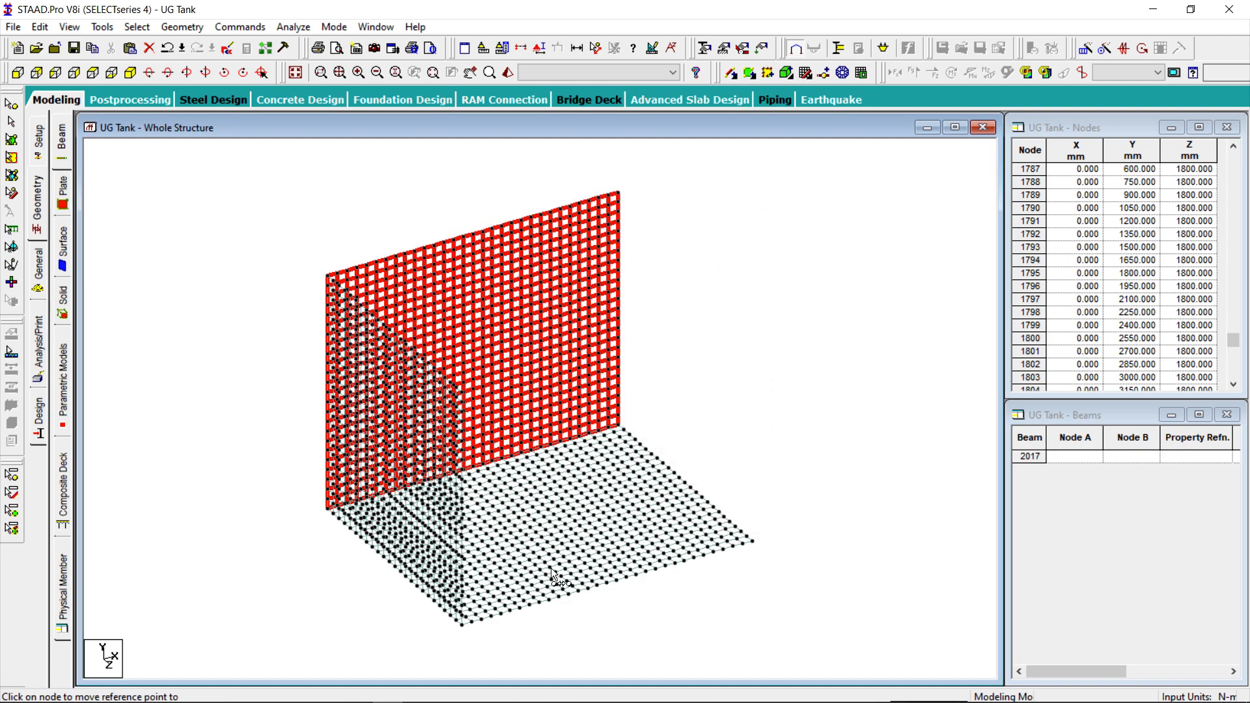
click(463, 621)
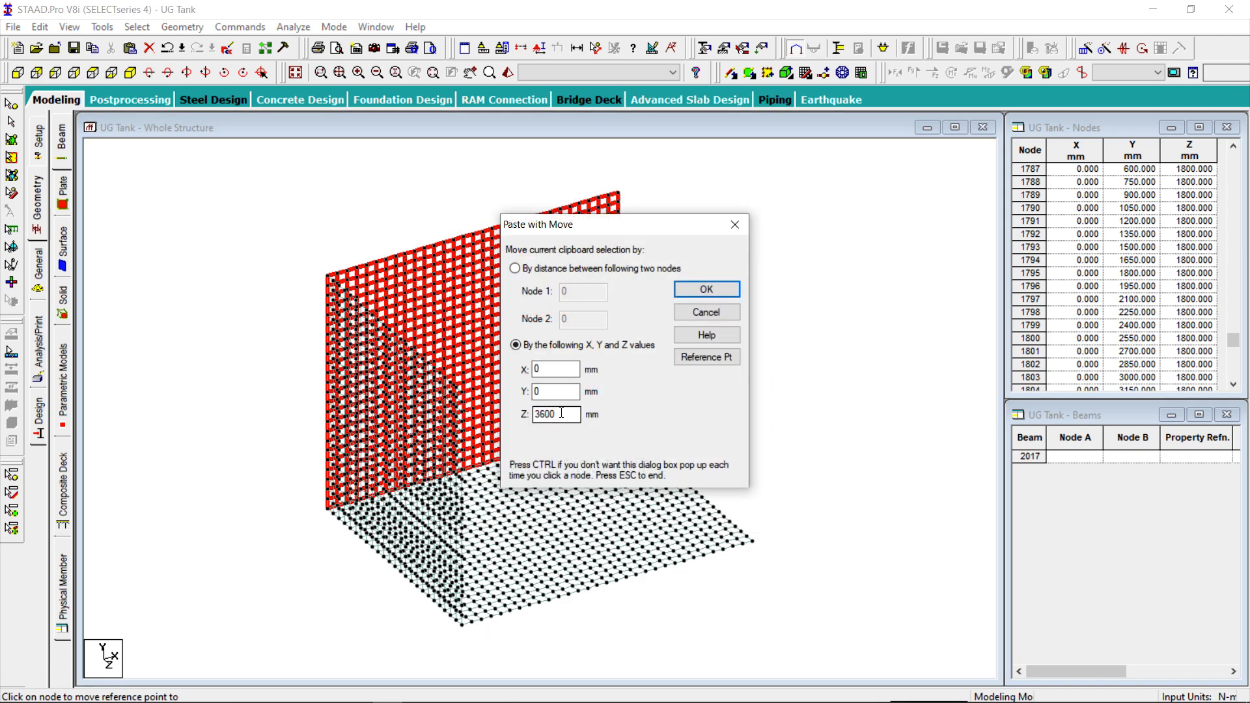
click(715, 288)
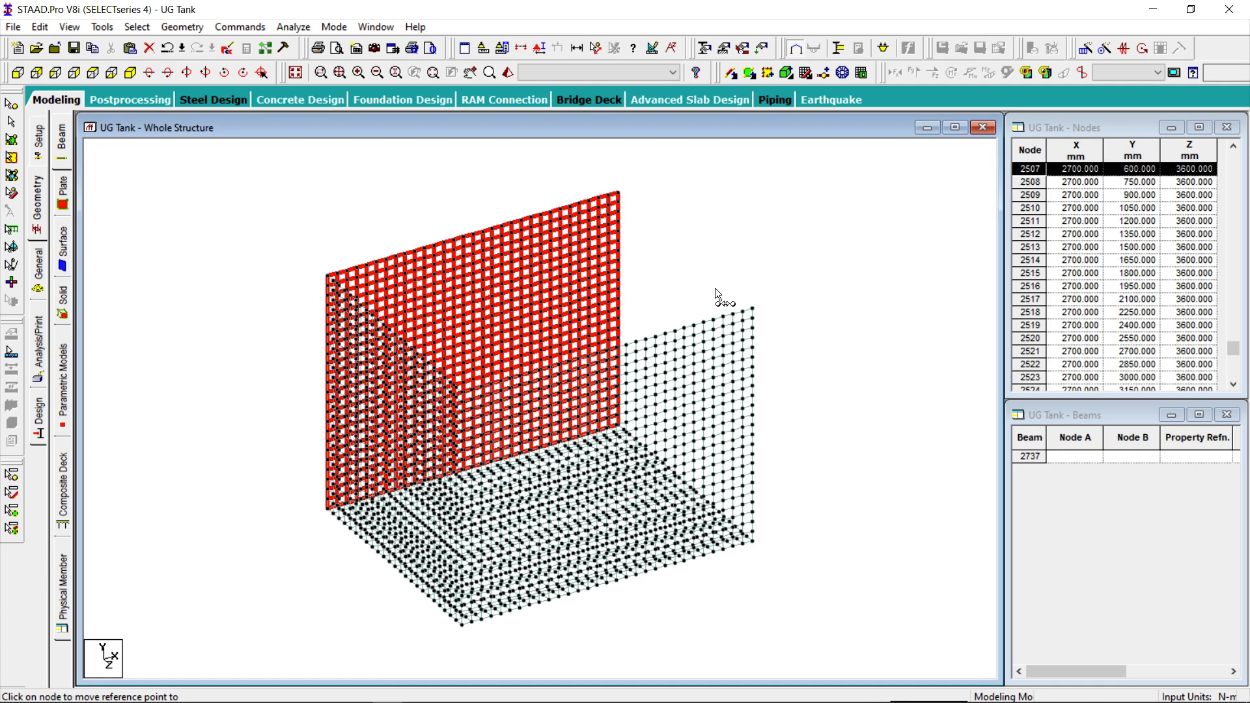
click(76, 50)
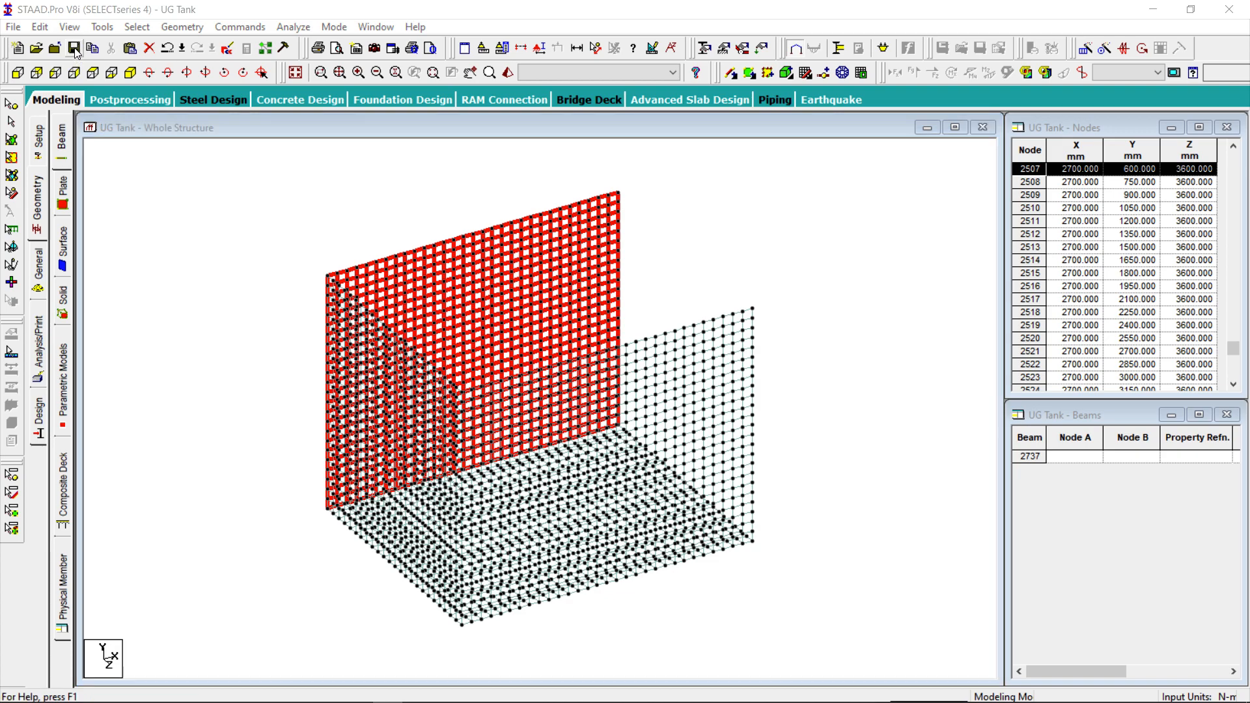
click(541, 380)
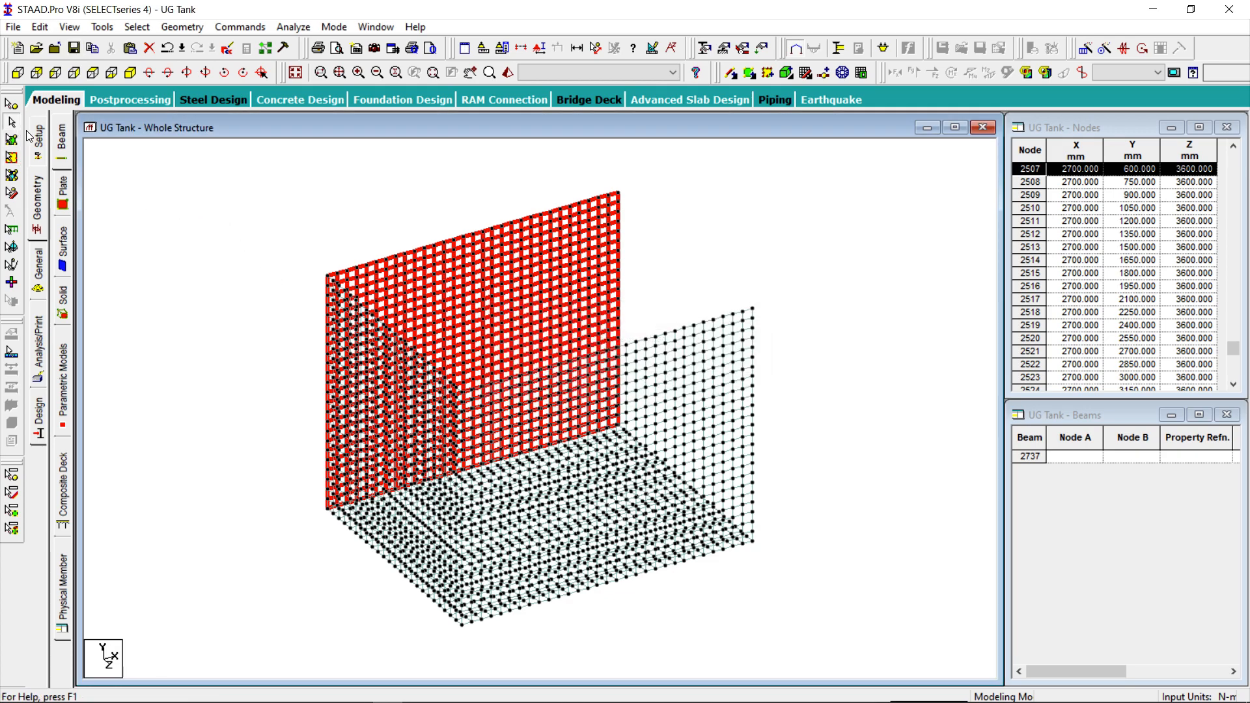
Repeat the plates parallel to the YZ plane once along X at 4500 mm spacing using Translational Repeat, and save the structure.
click(144, 28)
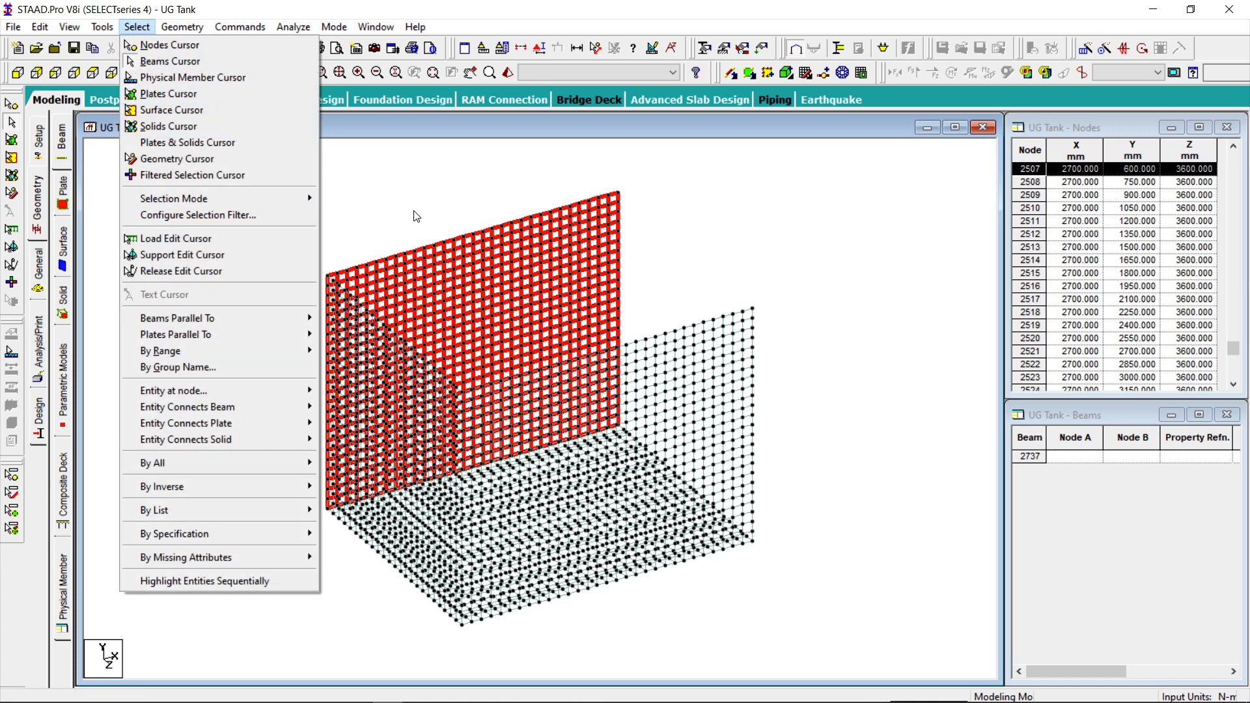
click(415, 211)
click(137, 27)
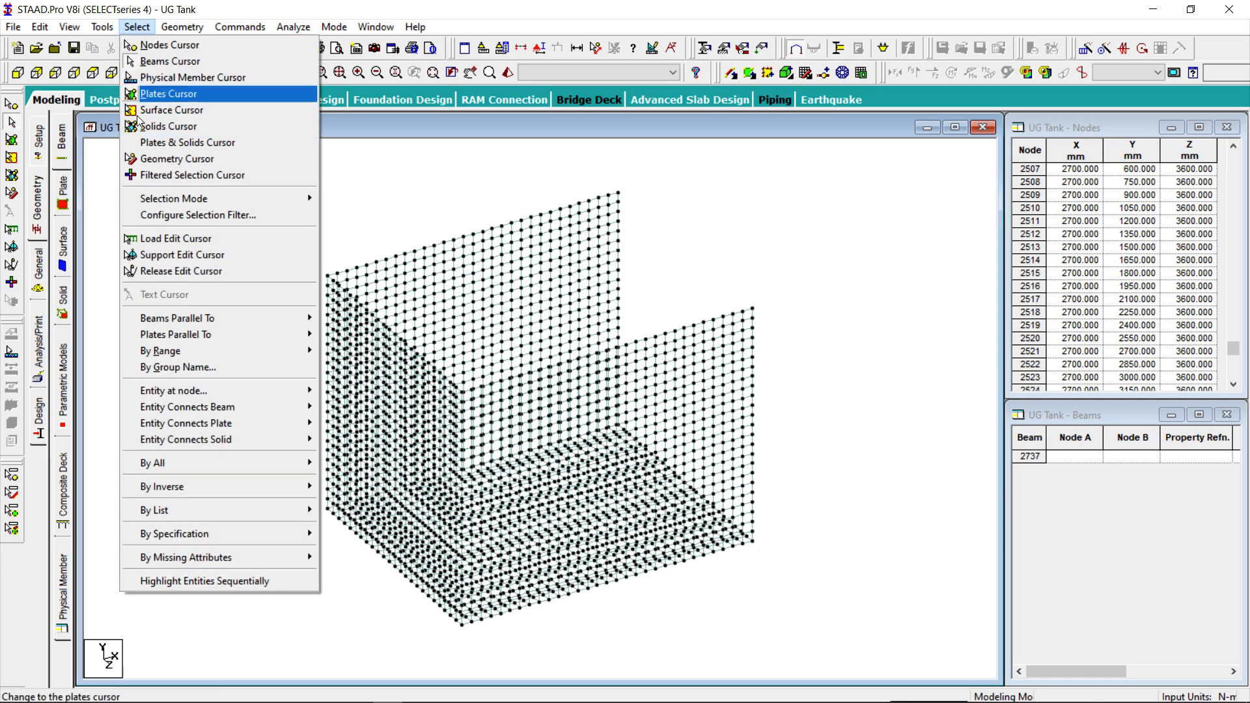
mouse_move(197, 340)
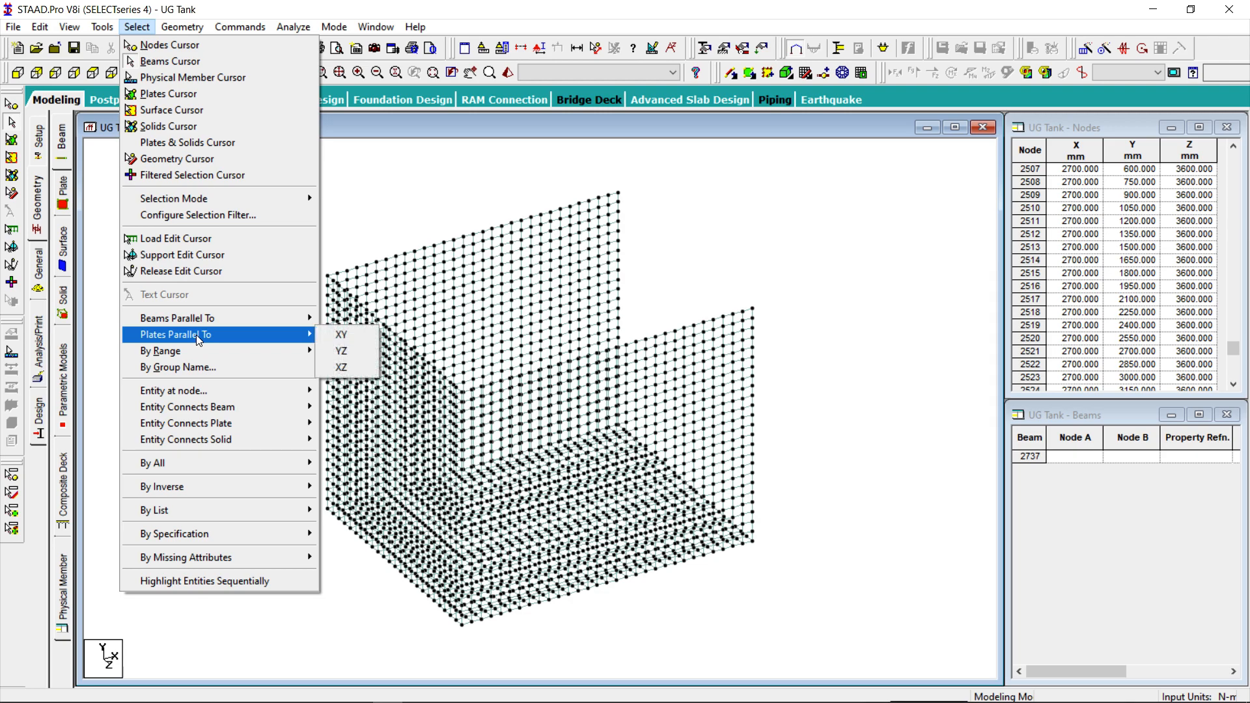
click(353, 353)
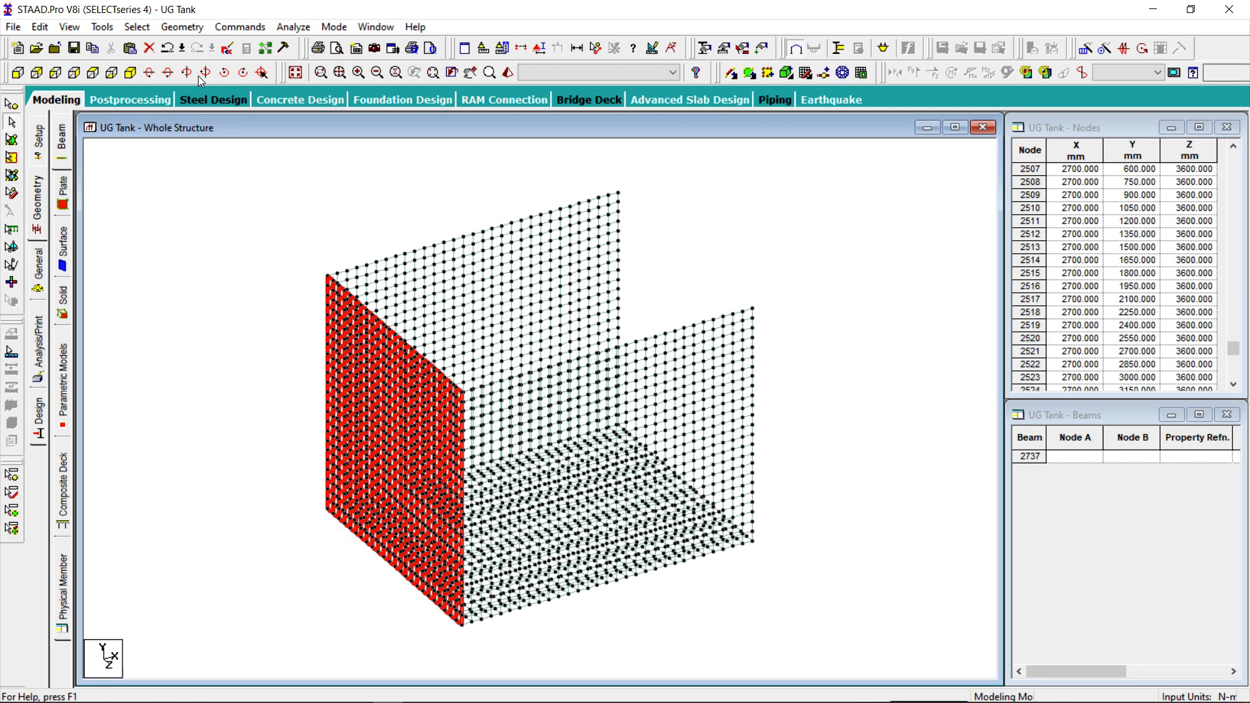
click(182, 28)
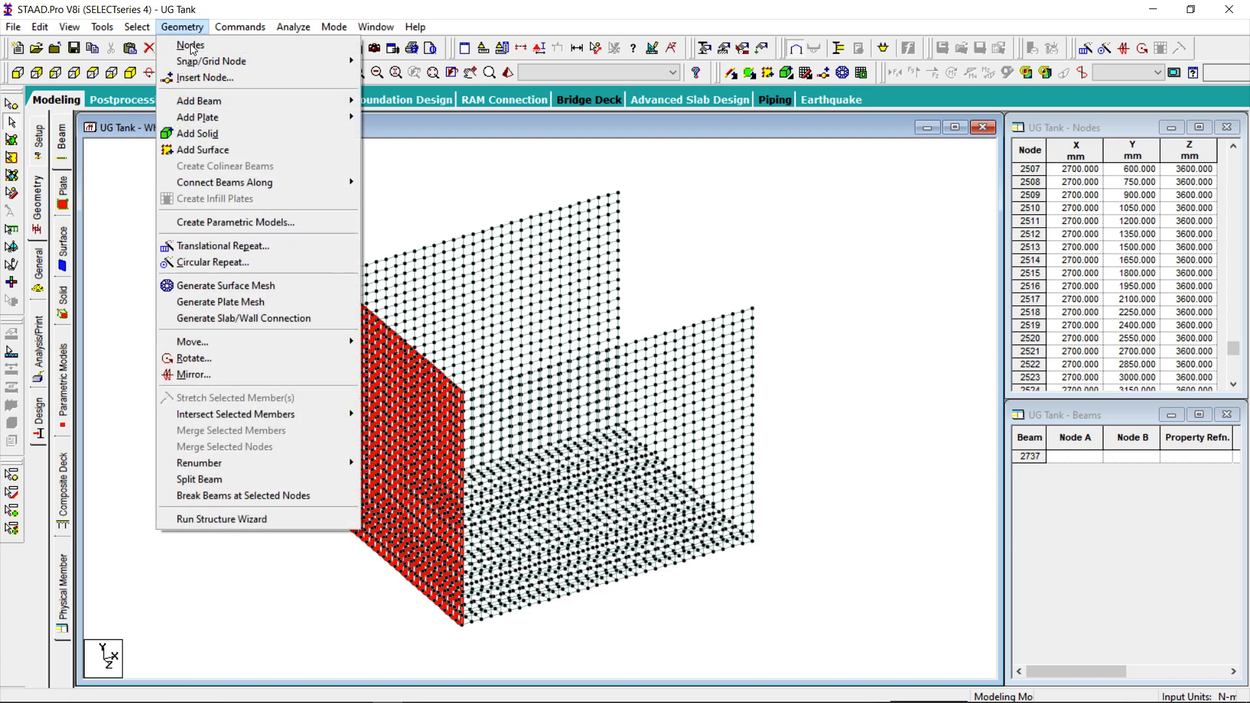
click(241, 245)
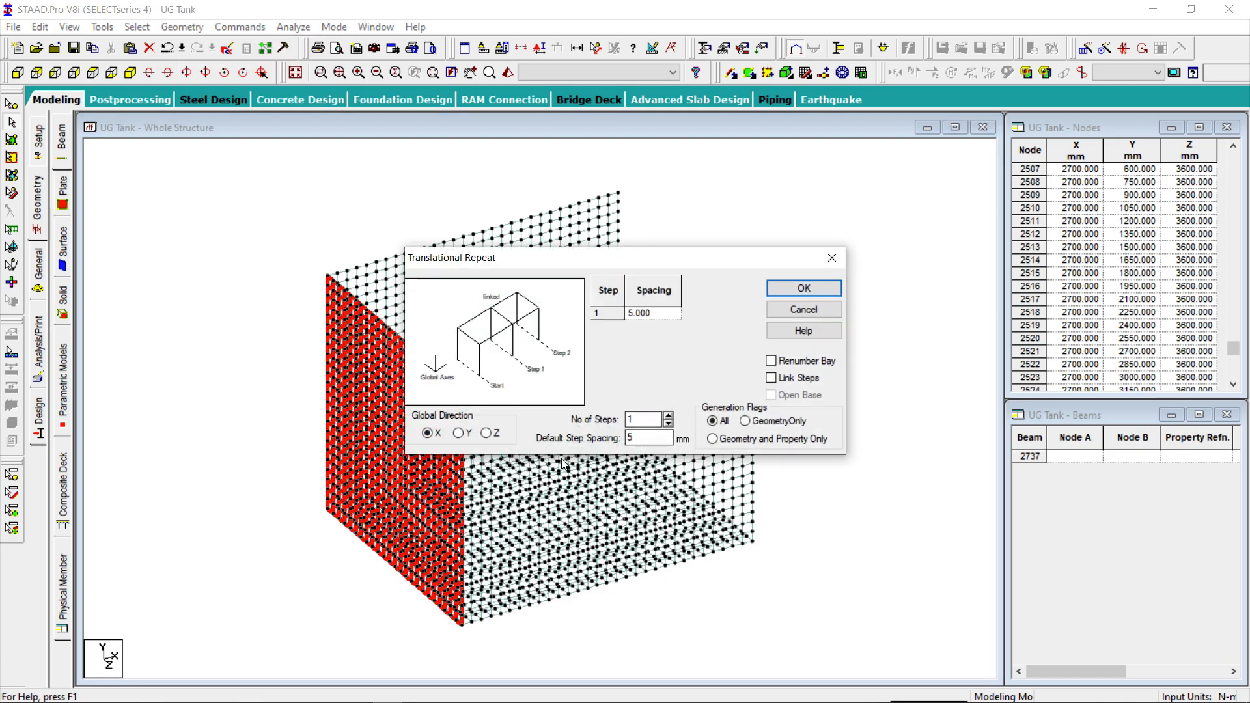
double_click(660, 434)
click(651, 419)
click(803, 288)
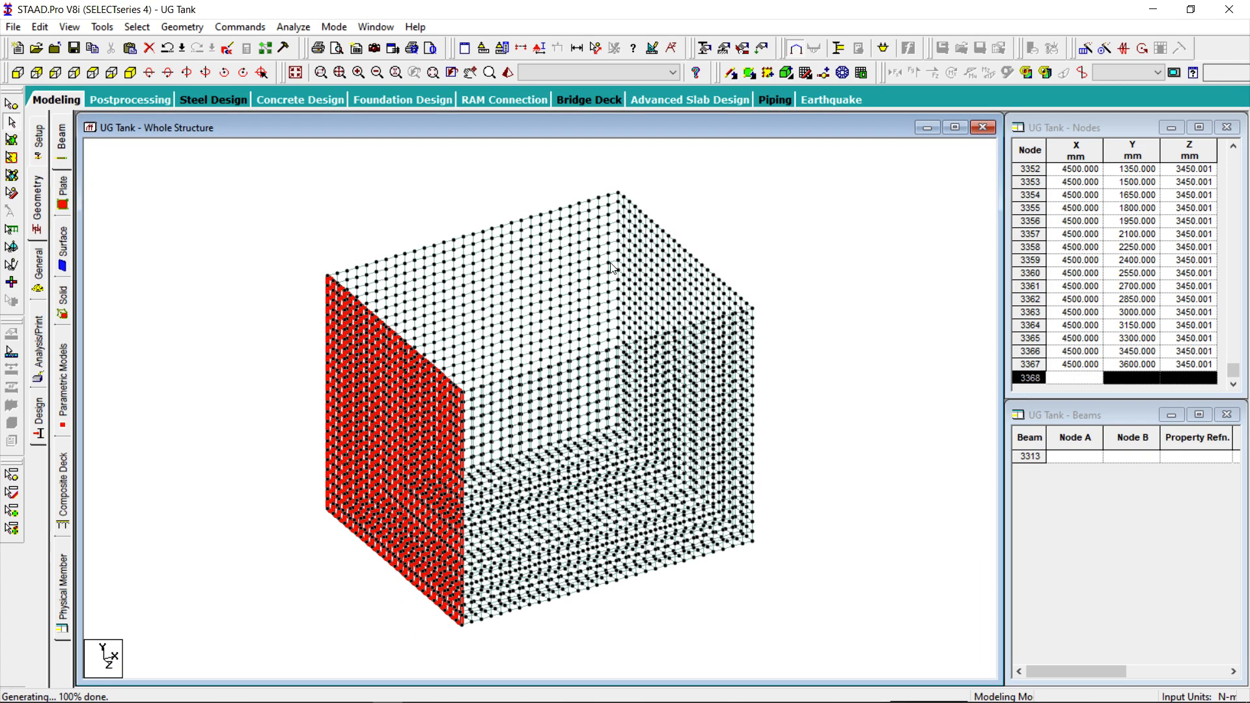
click(74, 47)
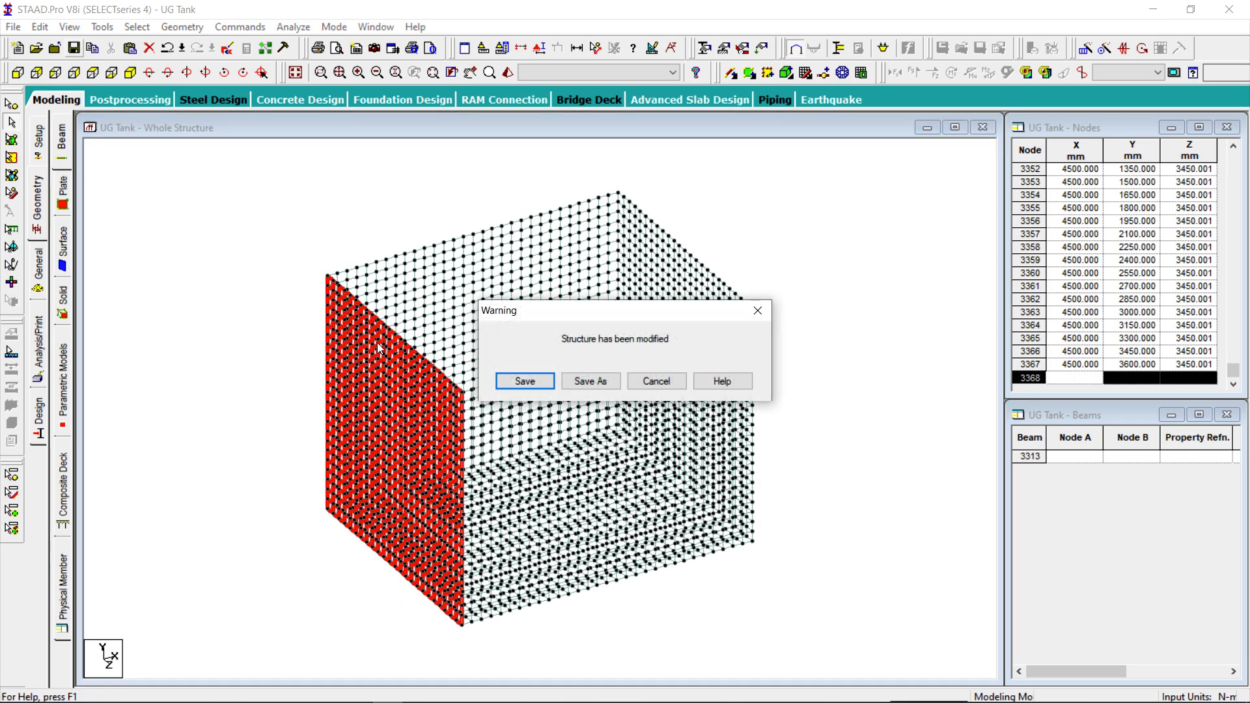
click(525, 381)
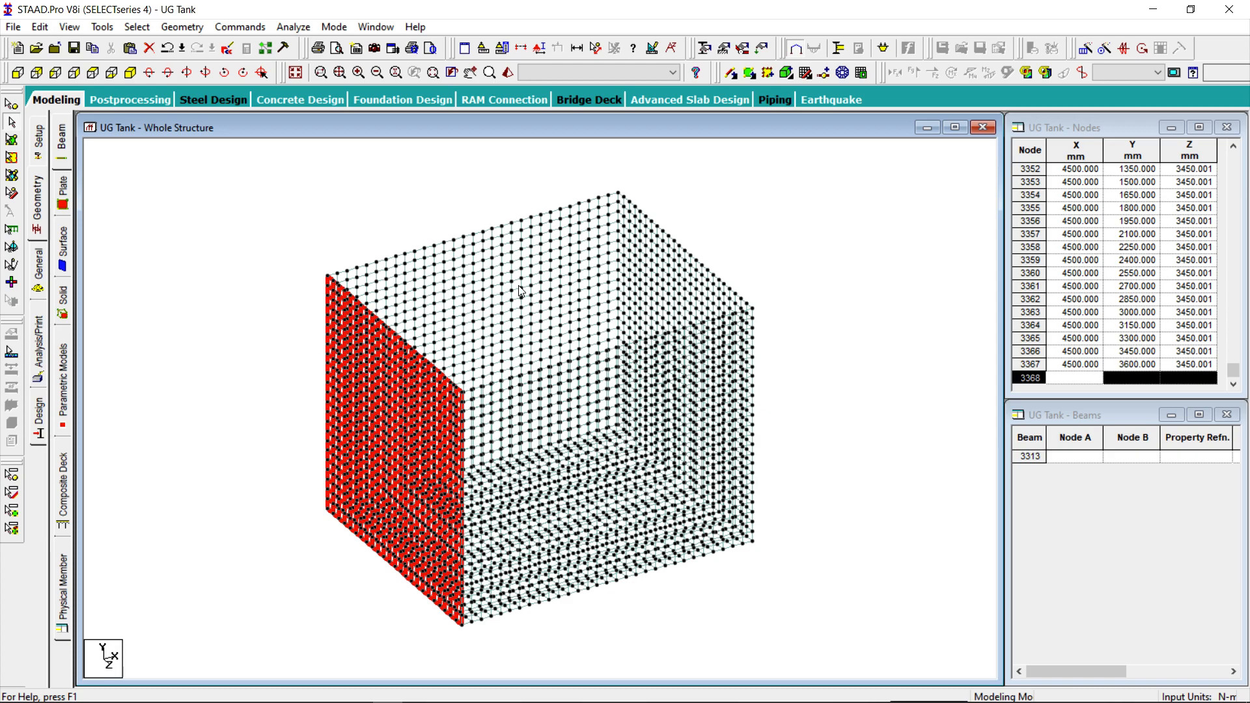
Check the tank's section dimensions in Sketch.pdf in Adobe Acrobat Reader, and return to the STAAD.Pro model with nothing selected.
mouse_move(550, 702)
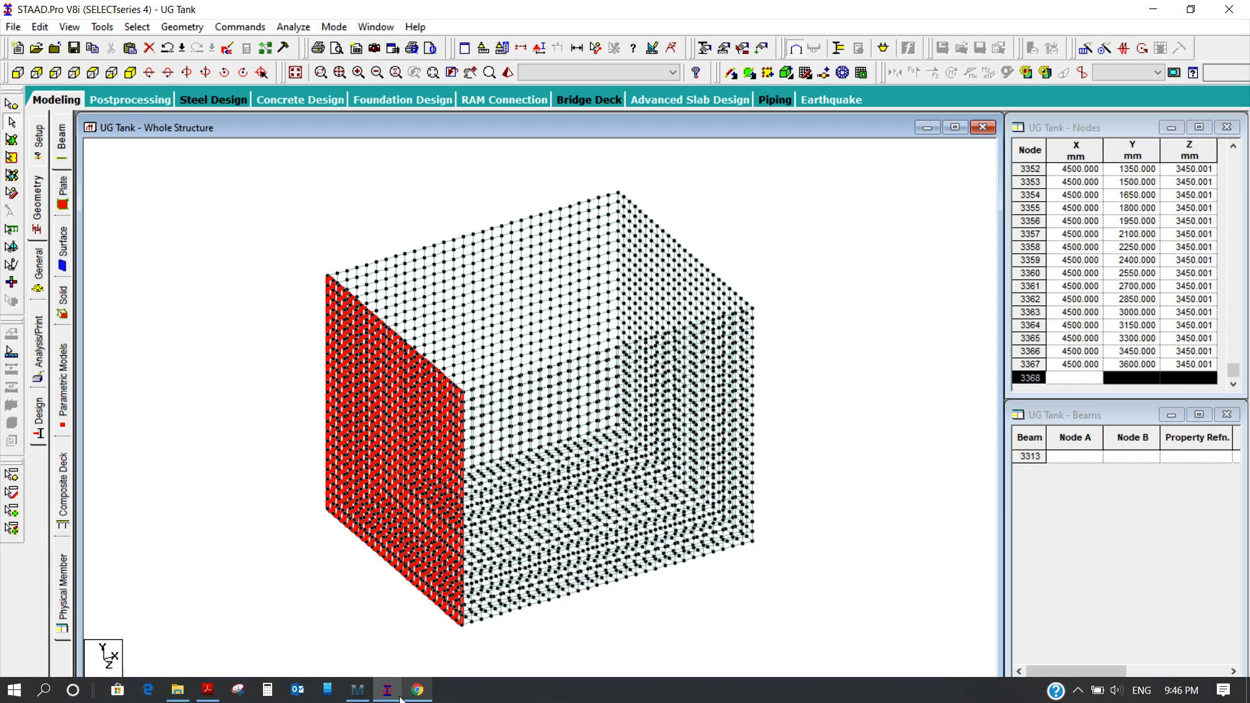
click(208, 694)
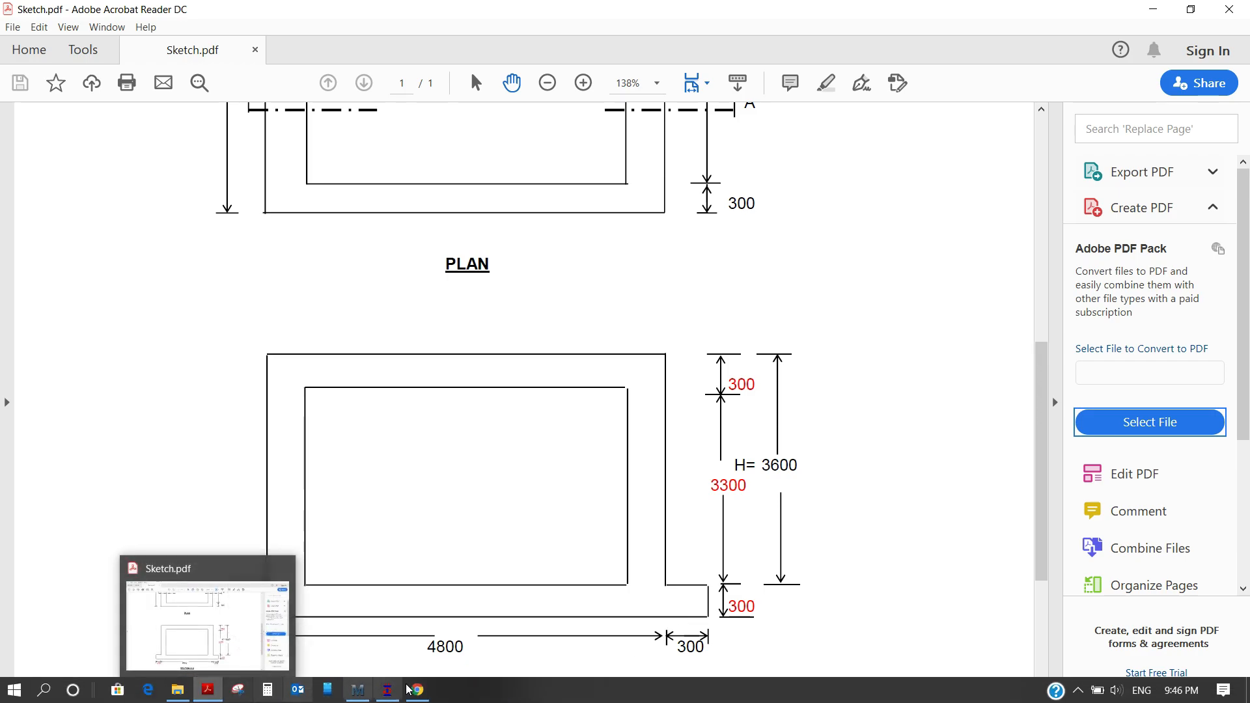
click(345, 557)
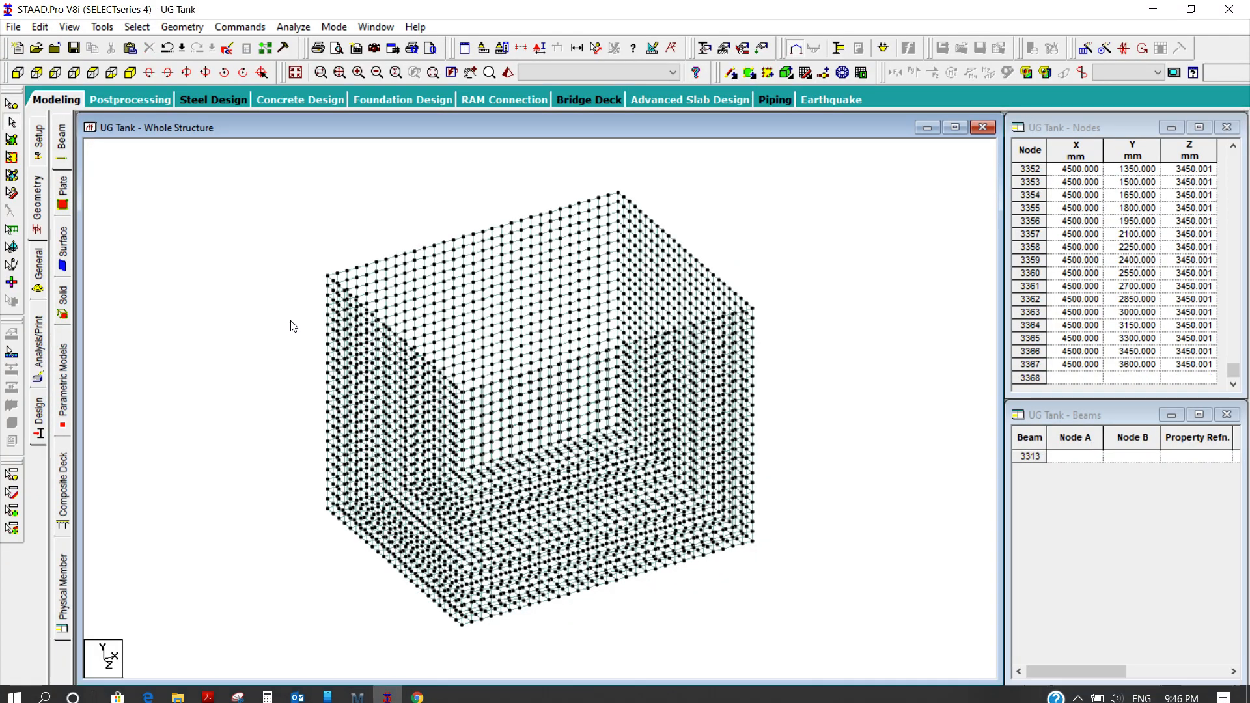
Isolate the base slab by viewing only the plates parallel to the XZ plane, show it in plan, and clear the selection.
click(138, 26)
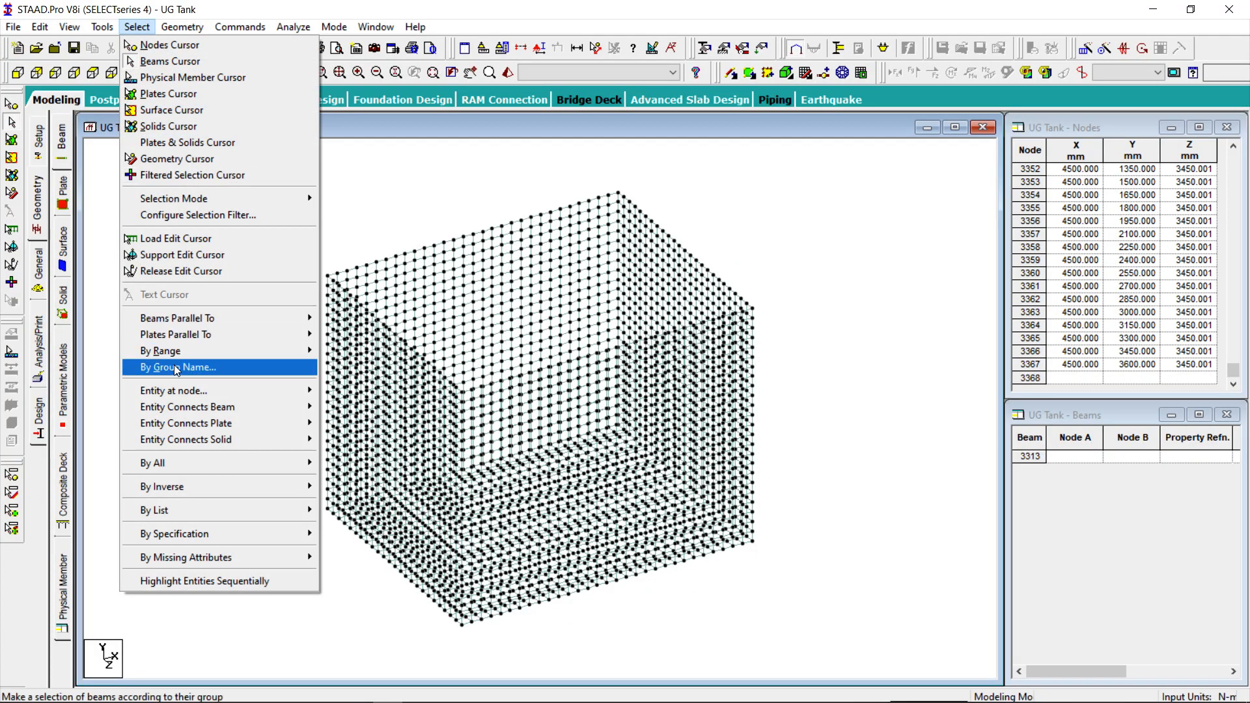
mouse_move(191, 335)
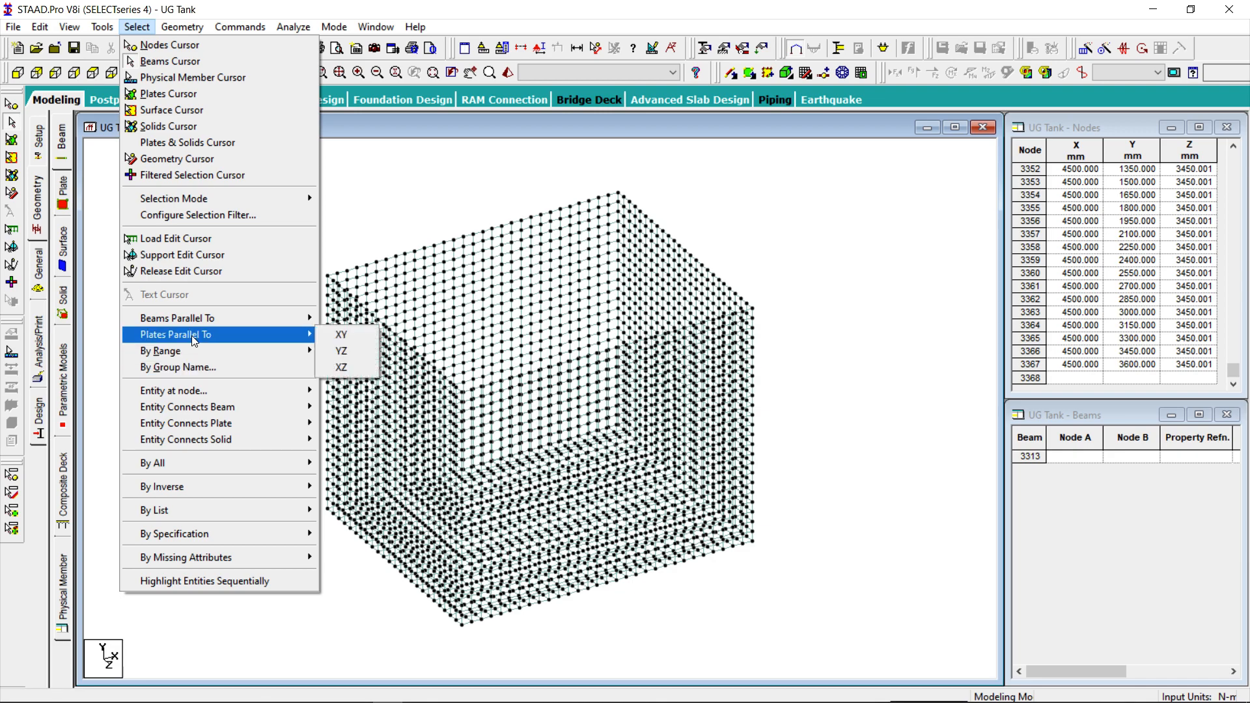
click(362, 369)
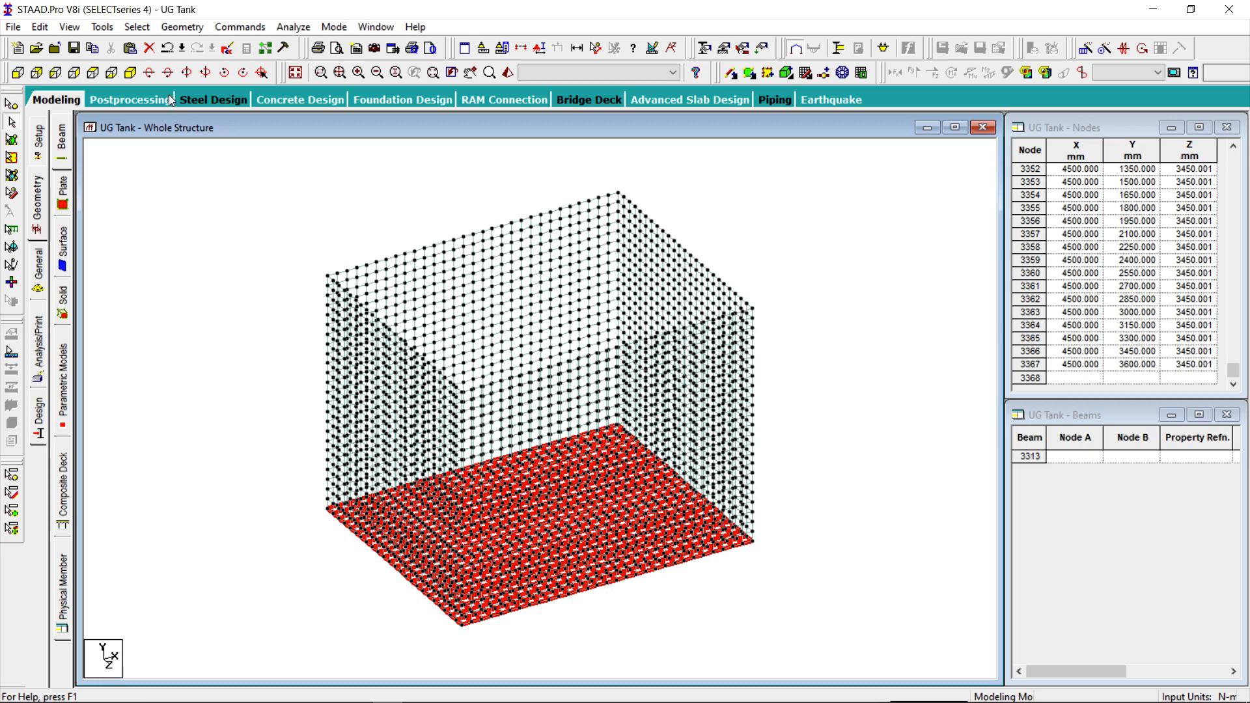
click(138, 27)
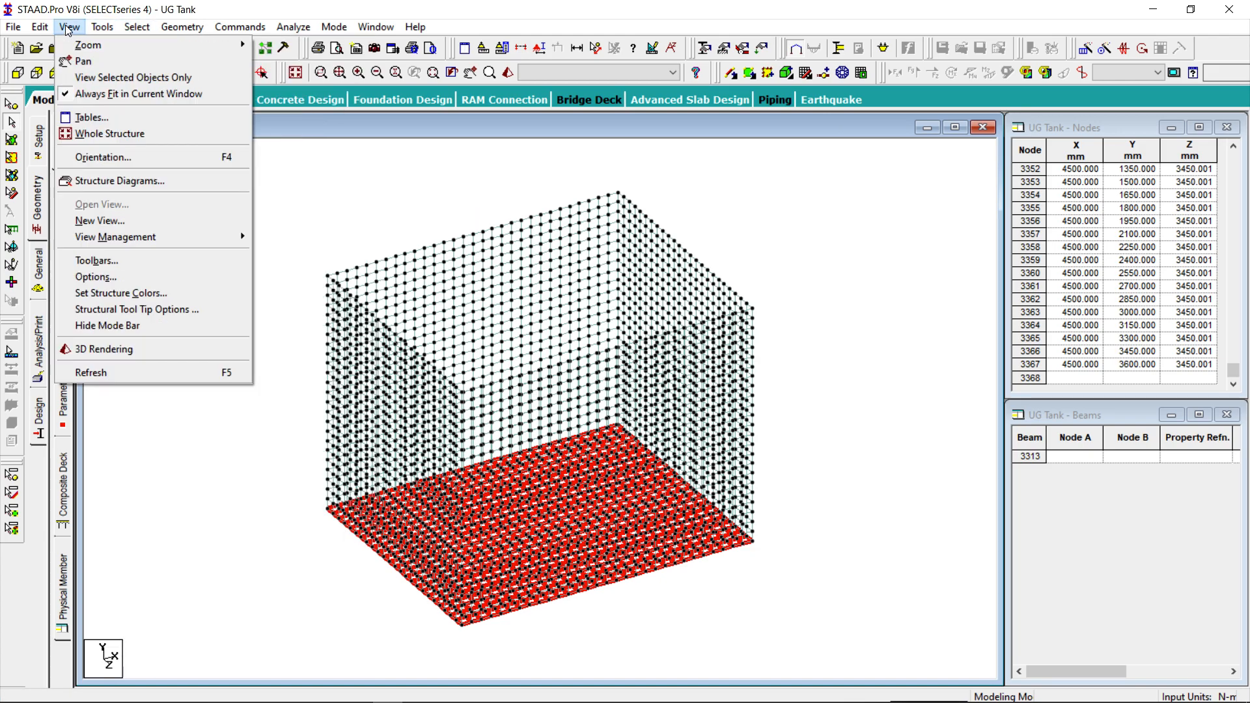
click(94, 73)
click(93, 73)
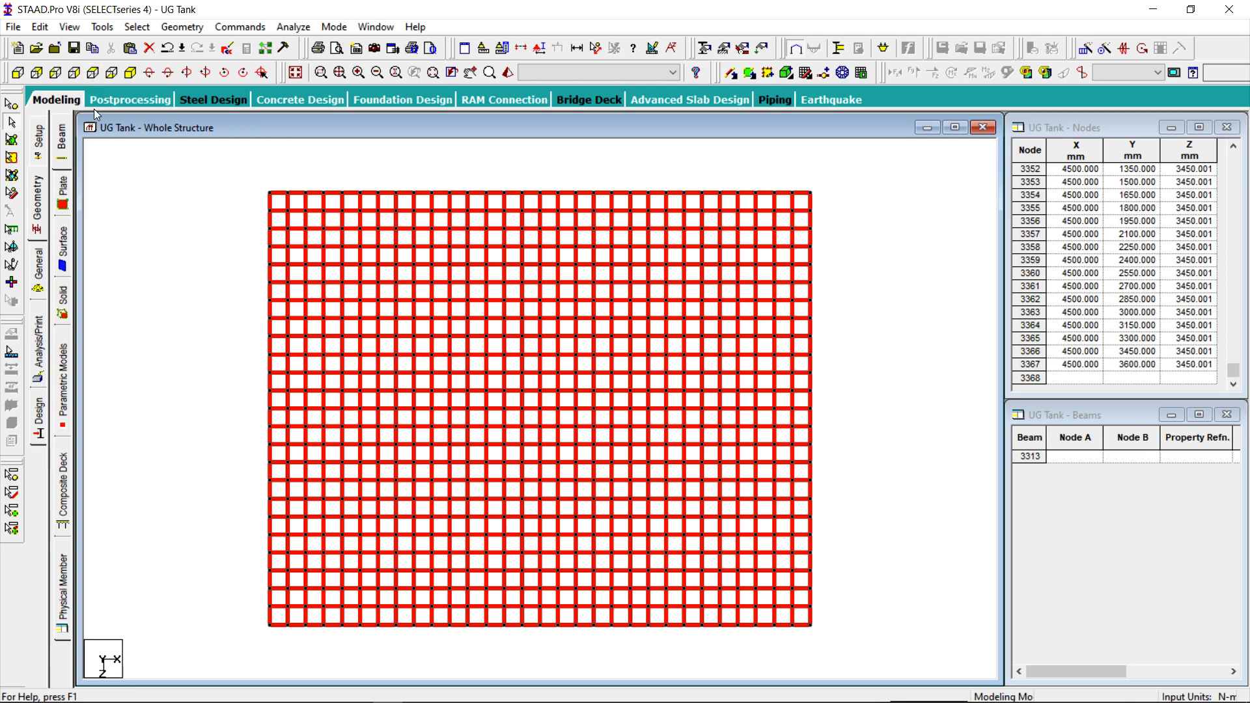
click(96, 145)
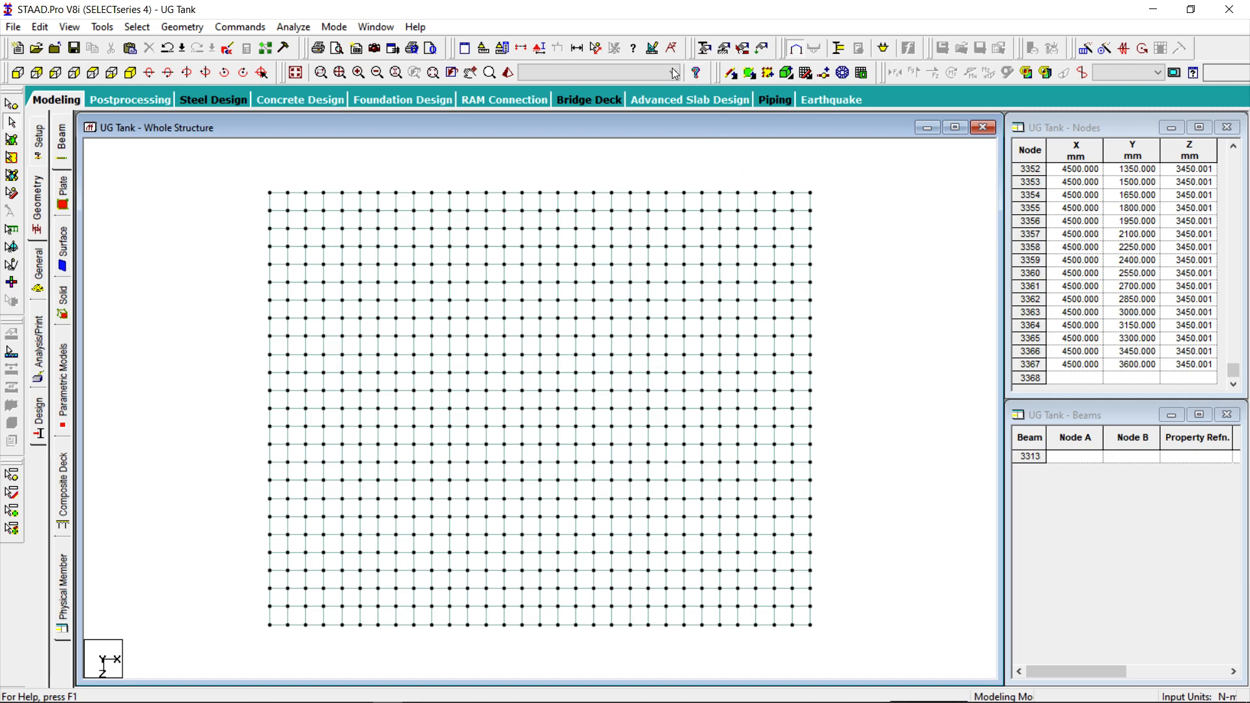
Measure the mesh spacing between two adjacent nodes on the slab's Z = 0 edge, and remove the dimension.
click(596, 48)
click(757, 193)
click(775, 193)
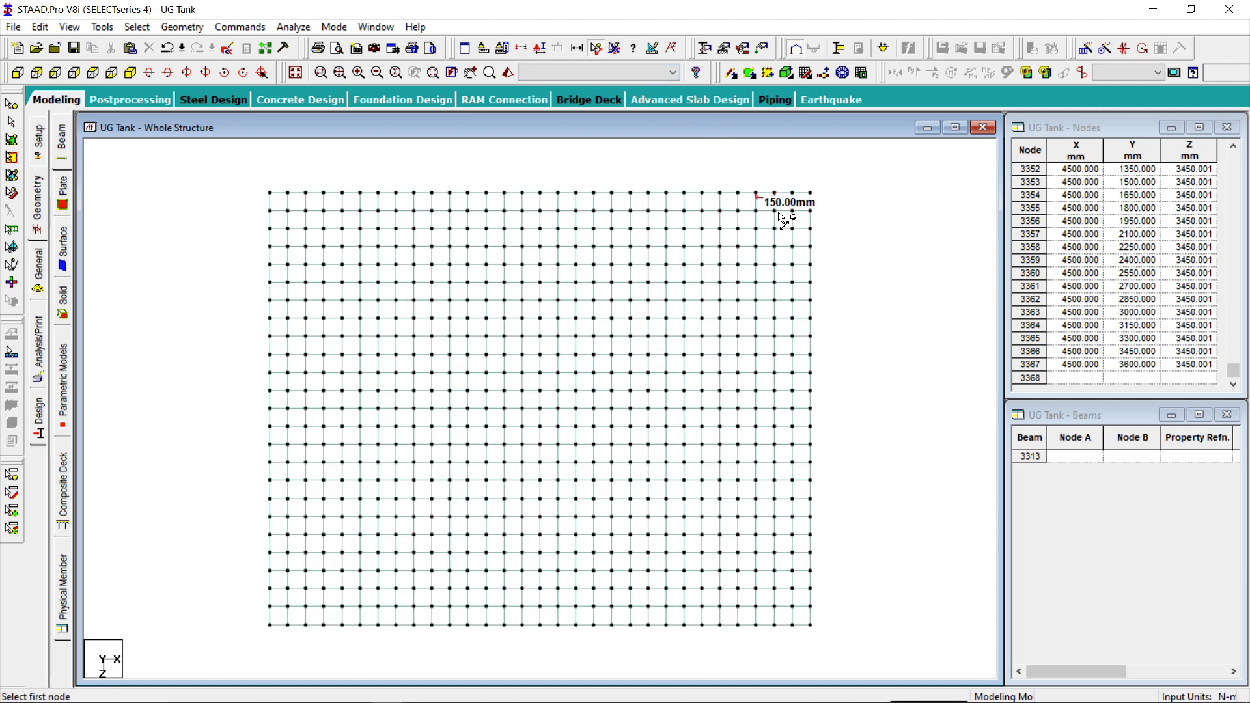
click(614, 48)
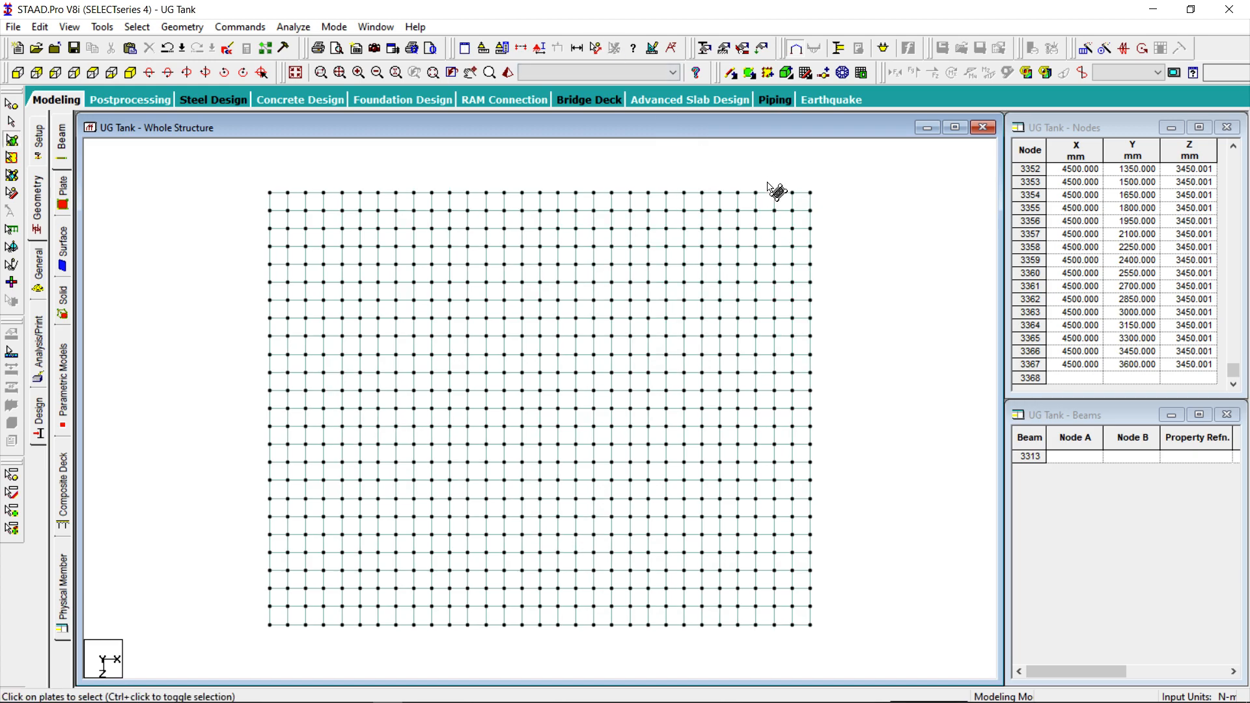
Select the three columns of plates along the slab's X = 4500 mm edge over its full width, and copy them.
drag(756, 174, 831, 652)
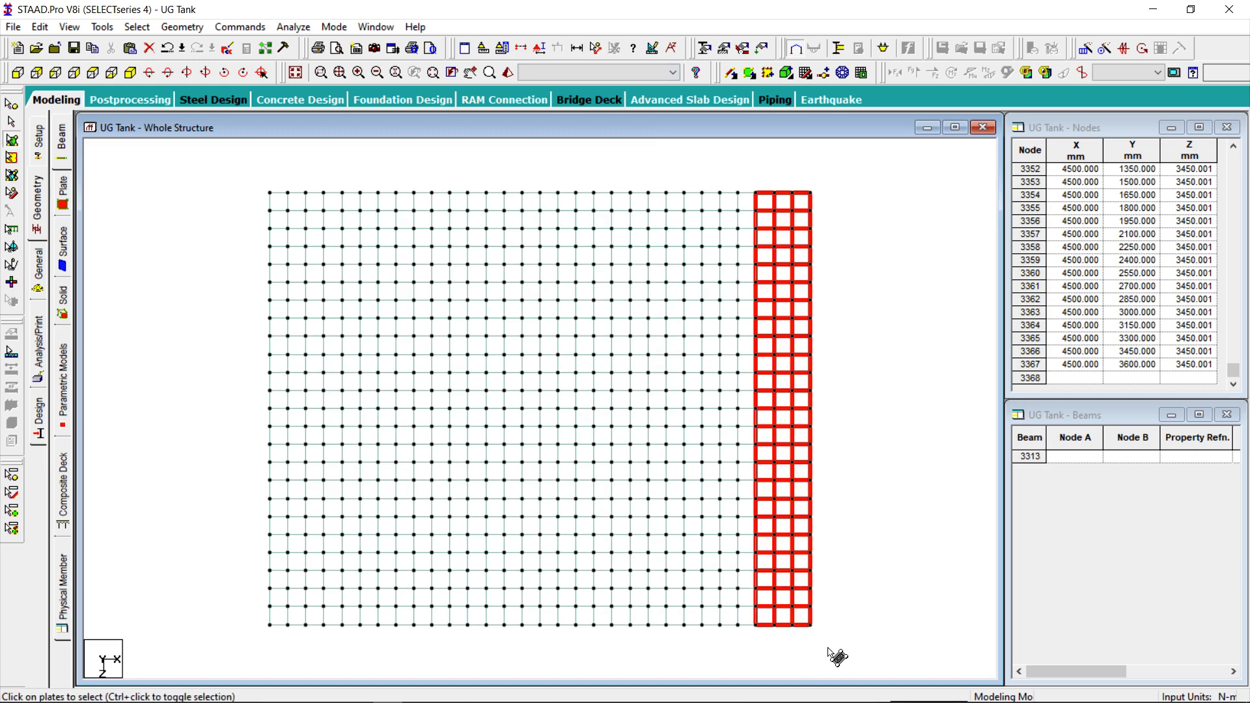
right_click(805, 202)
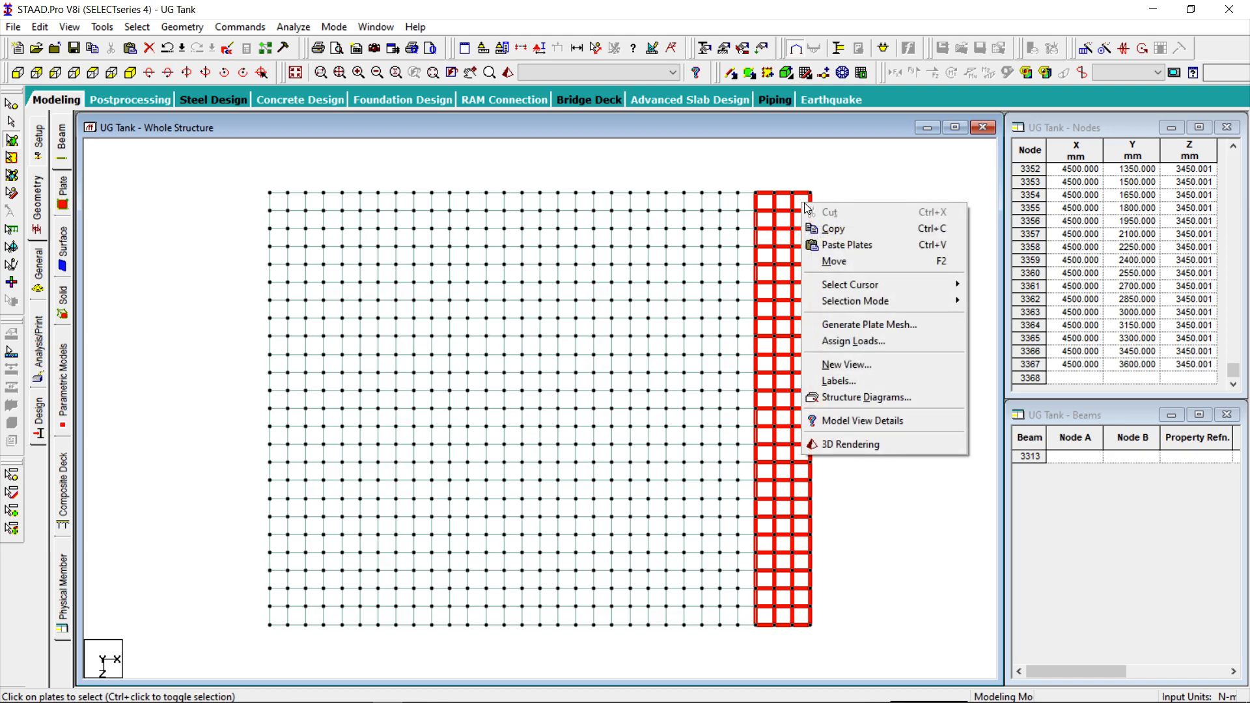
click(833, 229)
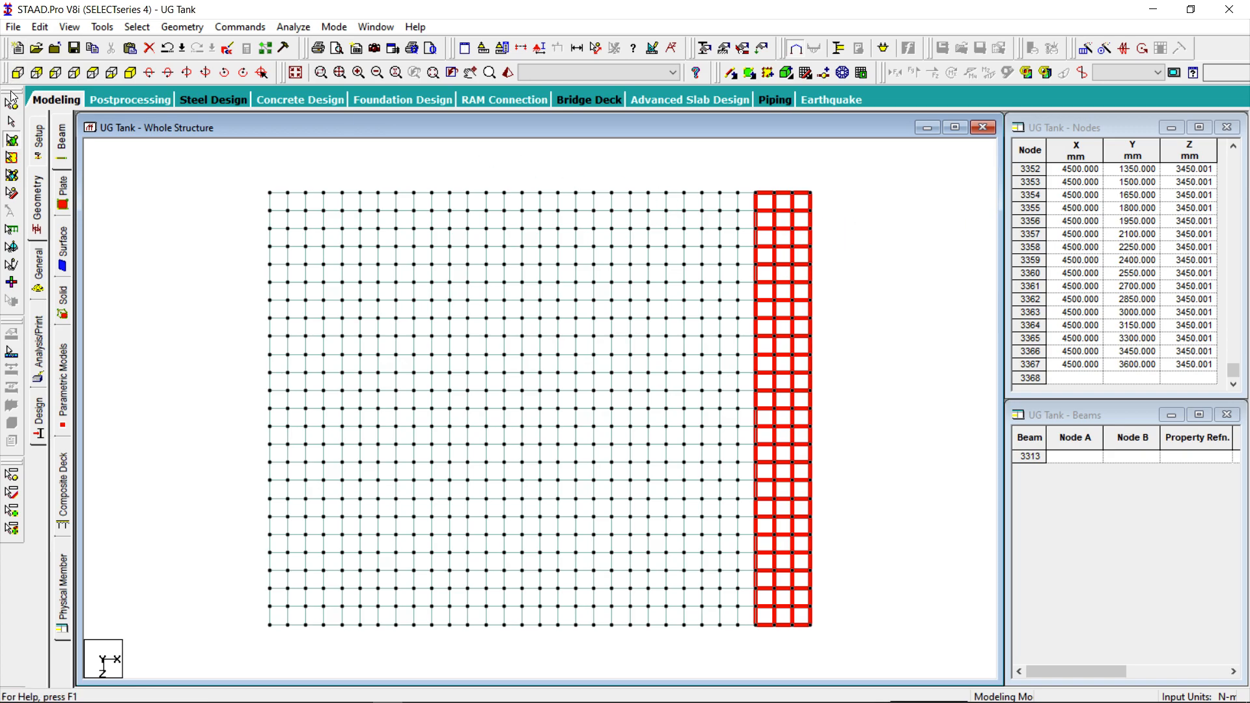
Paste the copied strip outside the X = 4500 mm edge, placing its inner corner reference node on the slab corner at Z = 0.
click(12, 103)
click(810, 194)
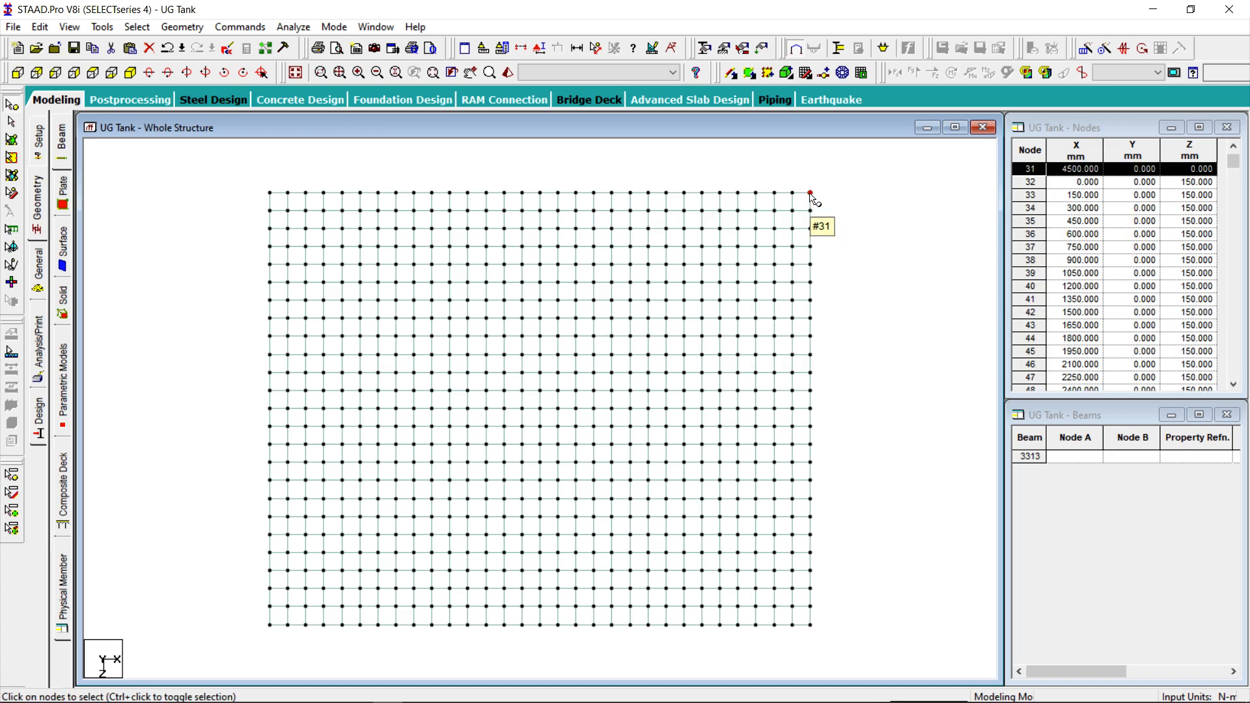
right_click(811, 194)
click(863, 239)
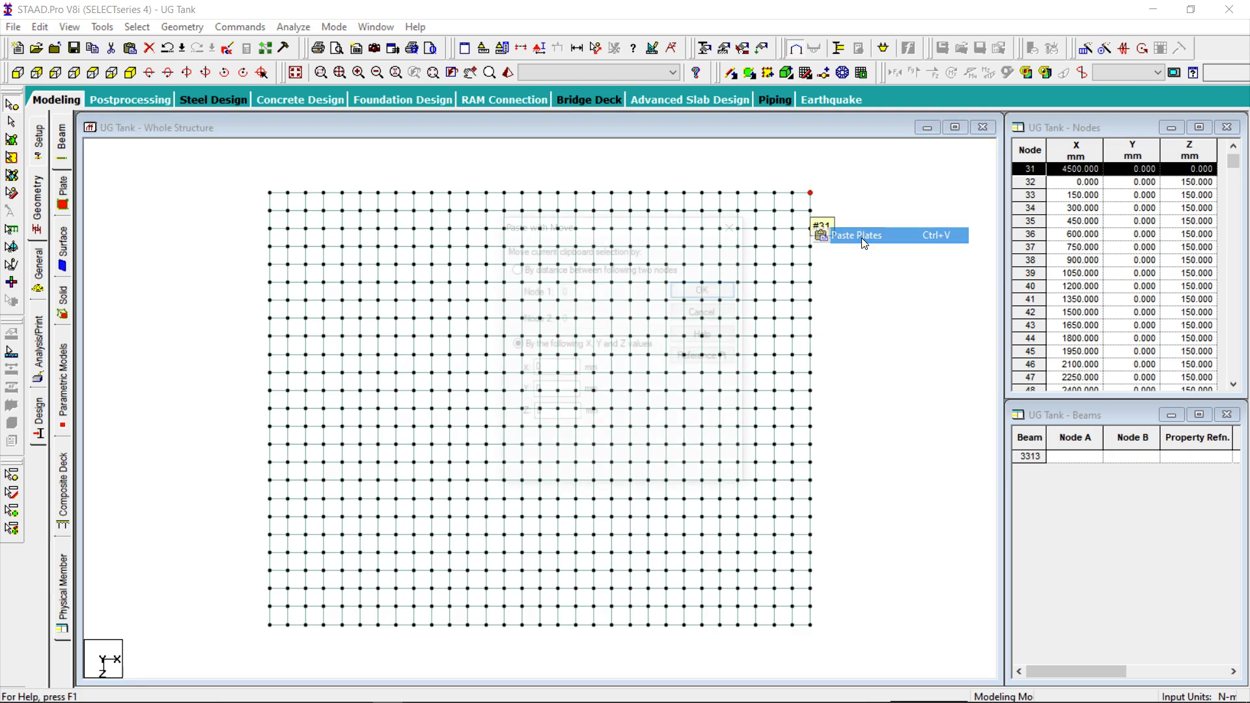
click(710, 357)
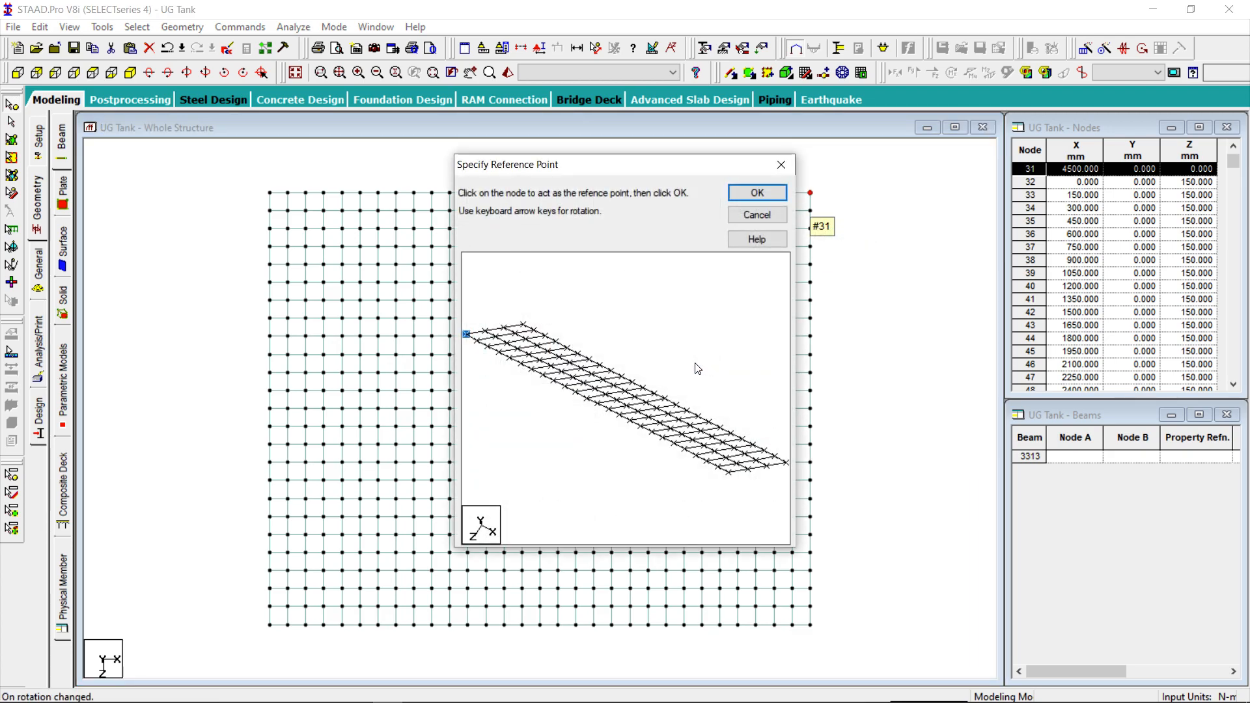
click(467, 334)
click(756, 193)
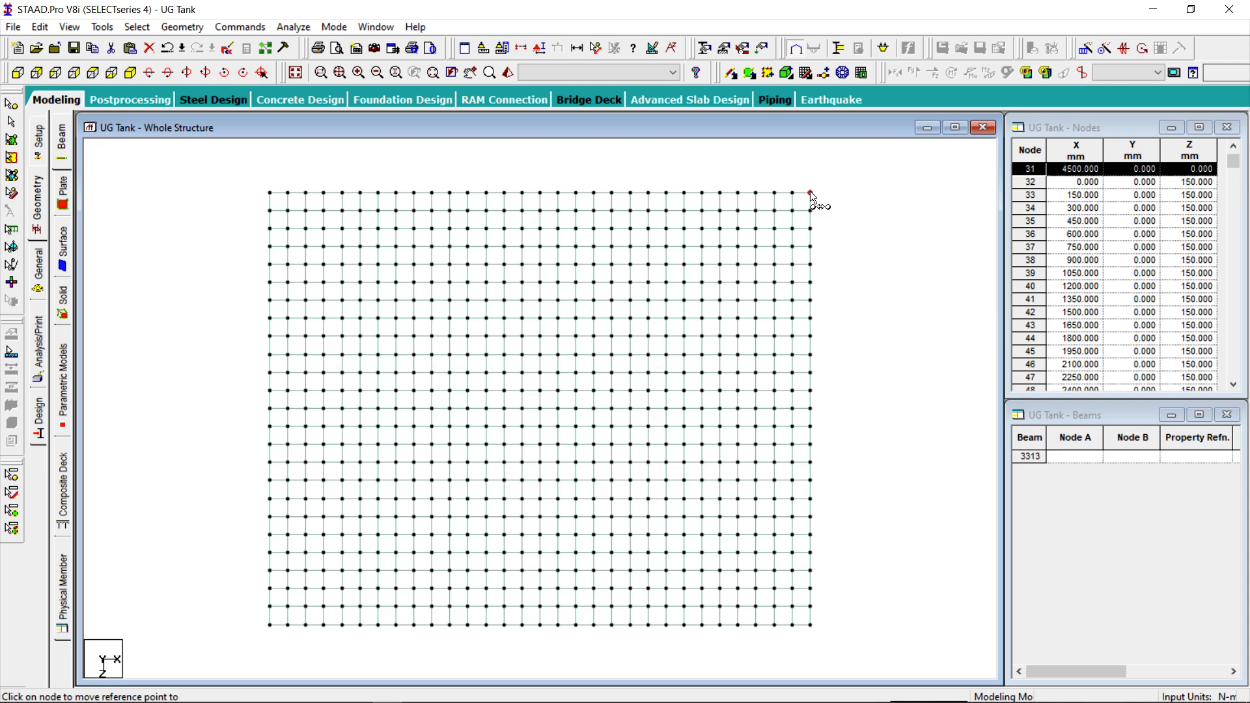
click(811, 193)
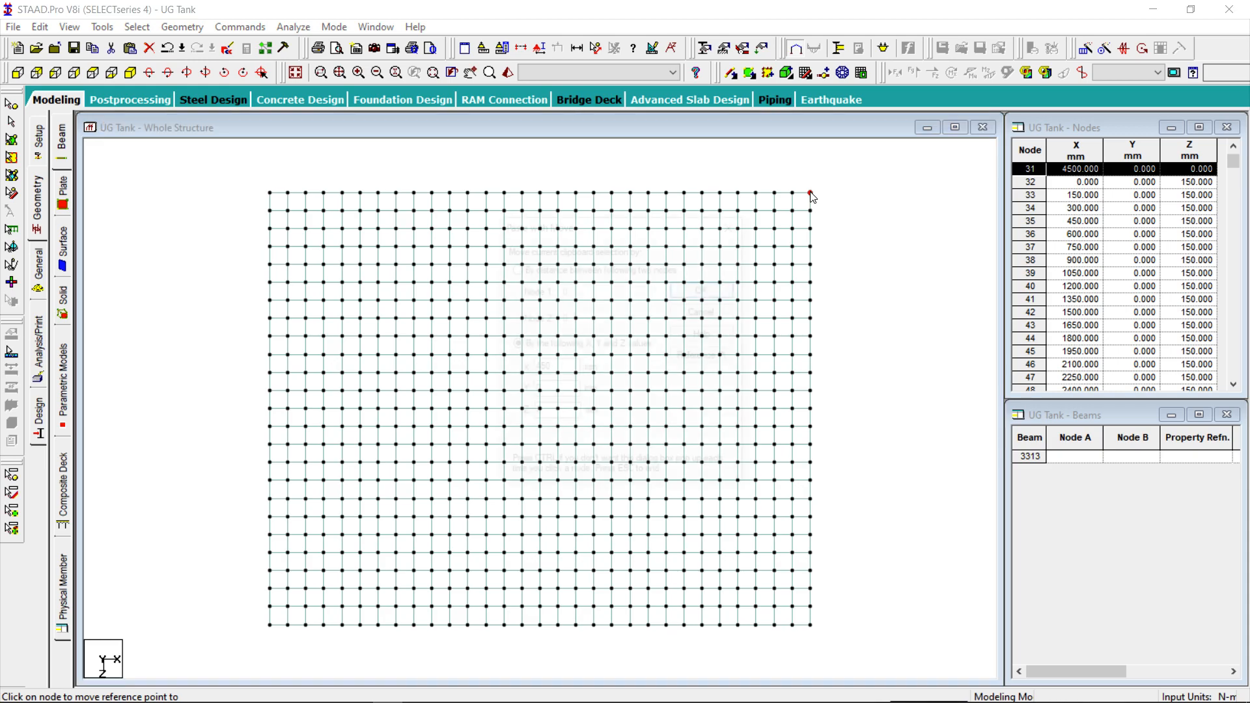
click(707, 290)
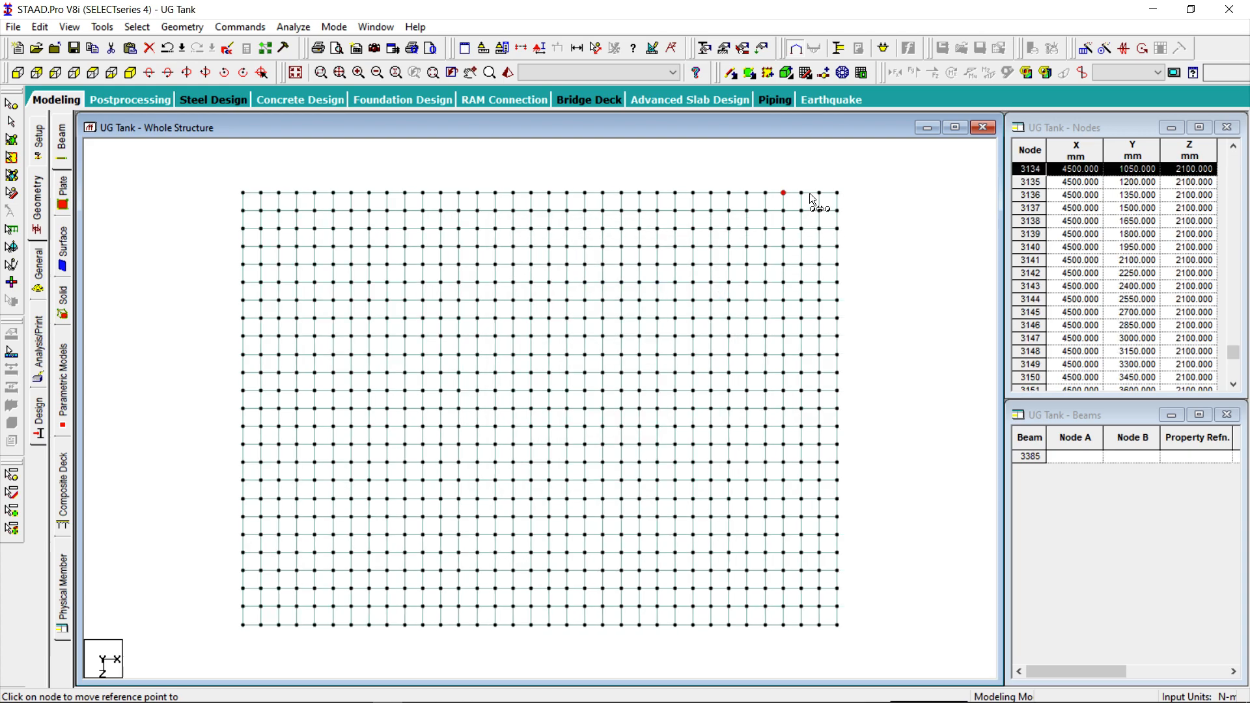
Measure the original slab's length along X and its full width along Z between the corner nodes.
click(601, 52)
click(244, 194)
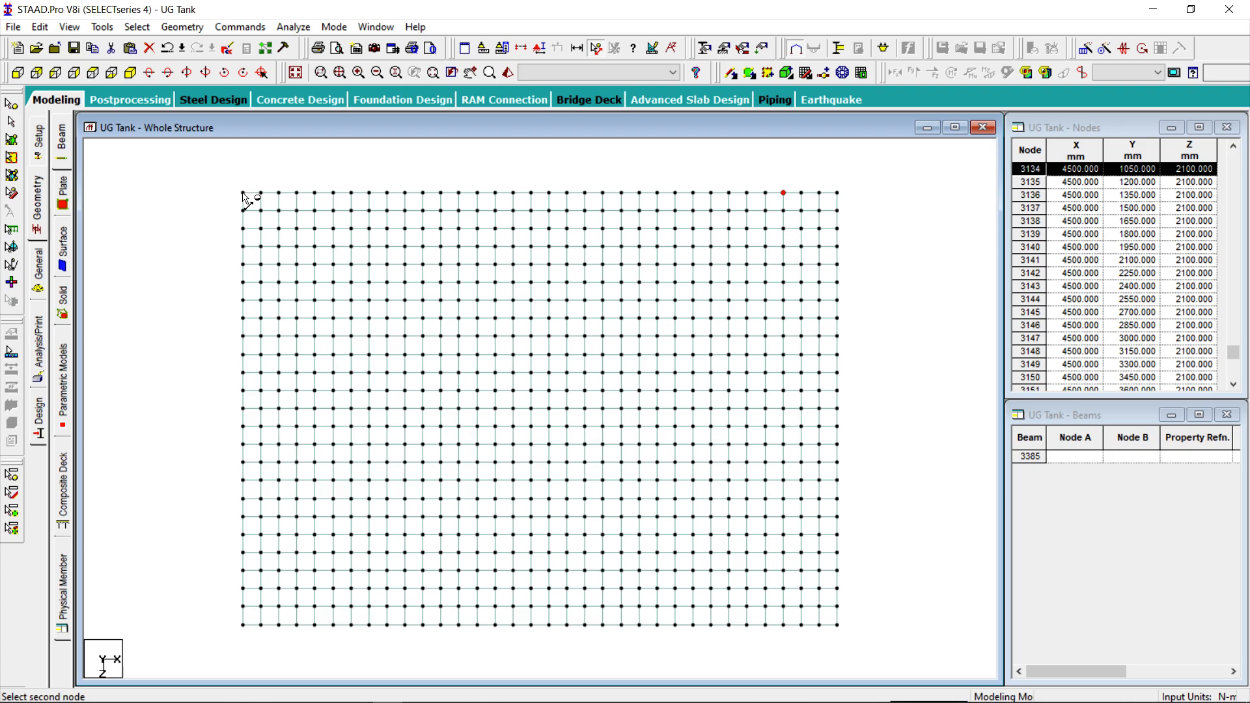
click(783, 194)
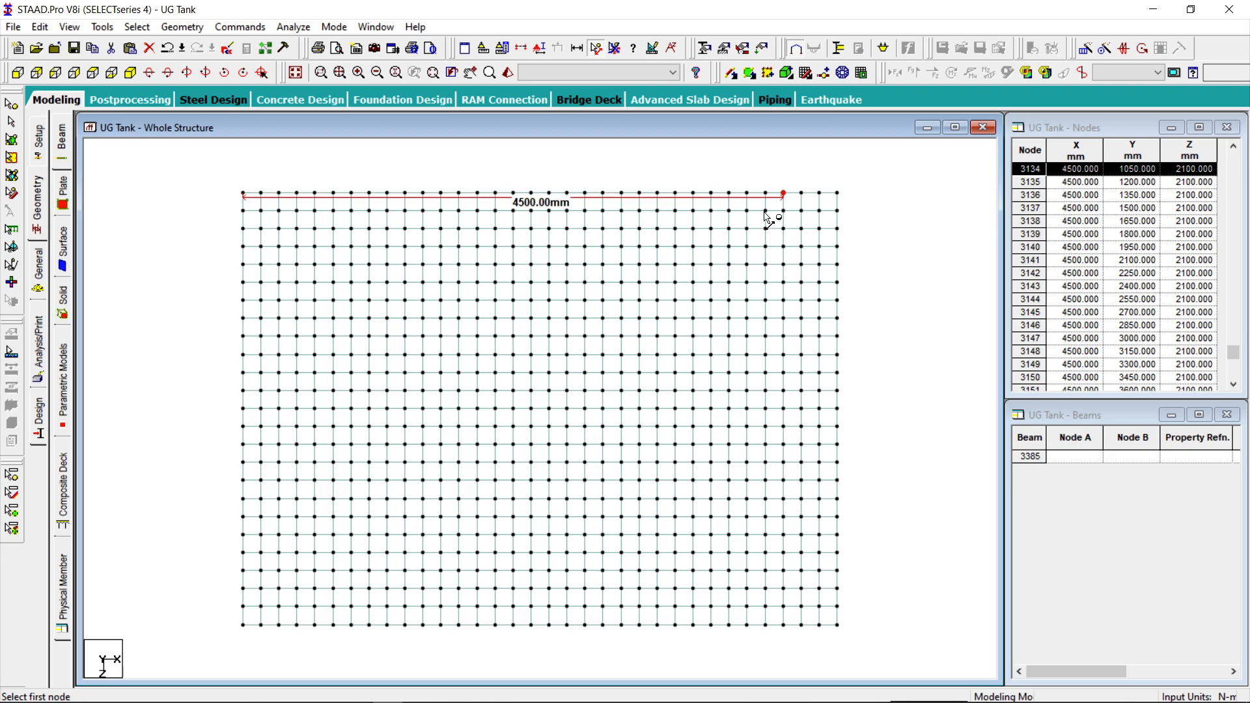
click(244, 194)
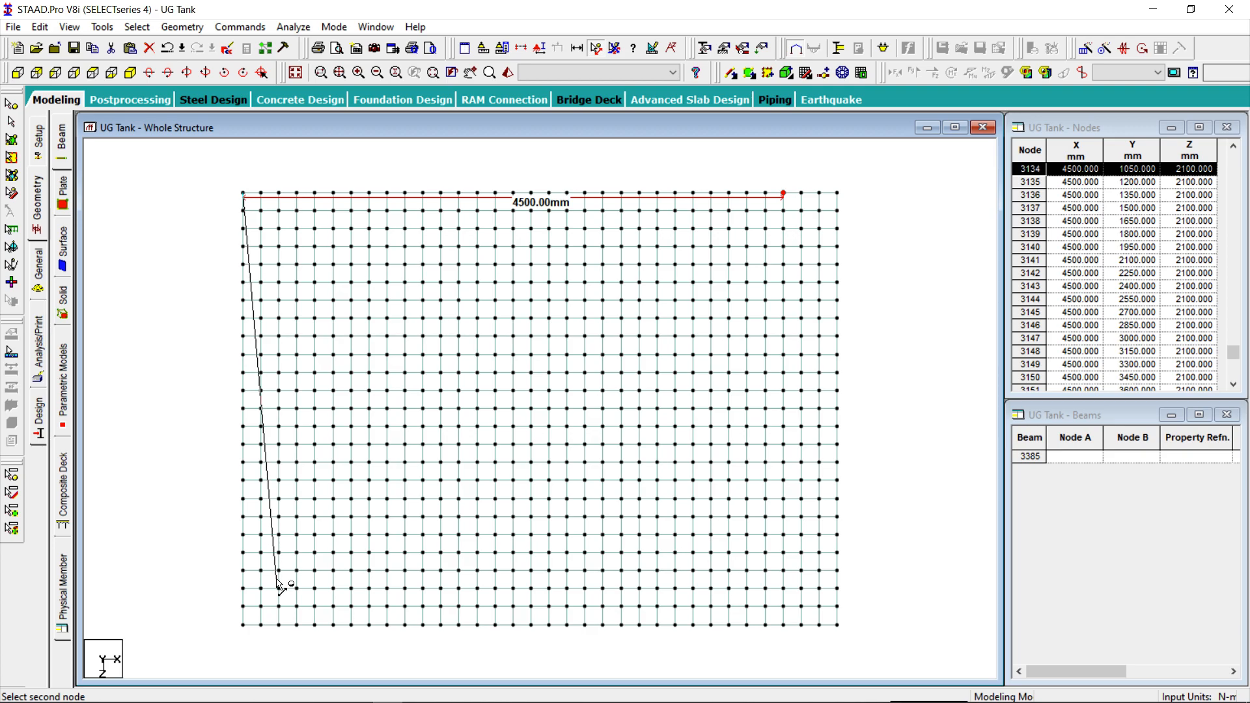
click(243, 625)
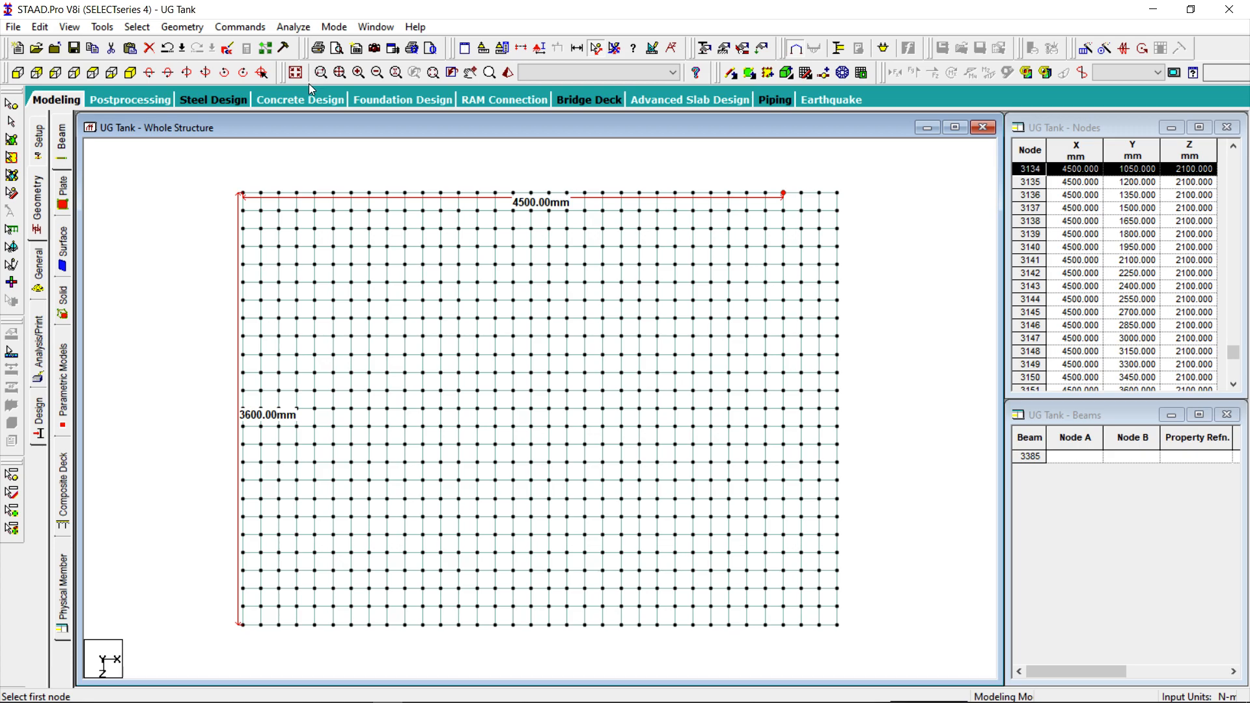
Paste the strip outside the X = 0 edge with a -4500 mm X offset, using its outer corner as reference, and save the structure.
click(10, 104)
click(17, 106)
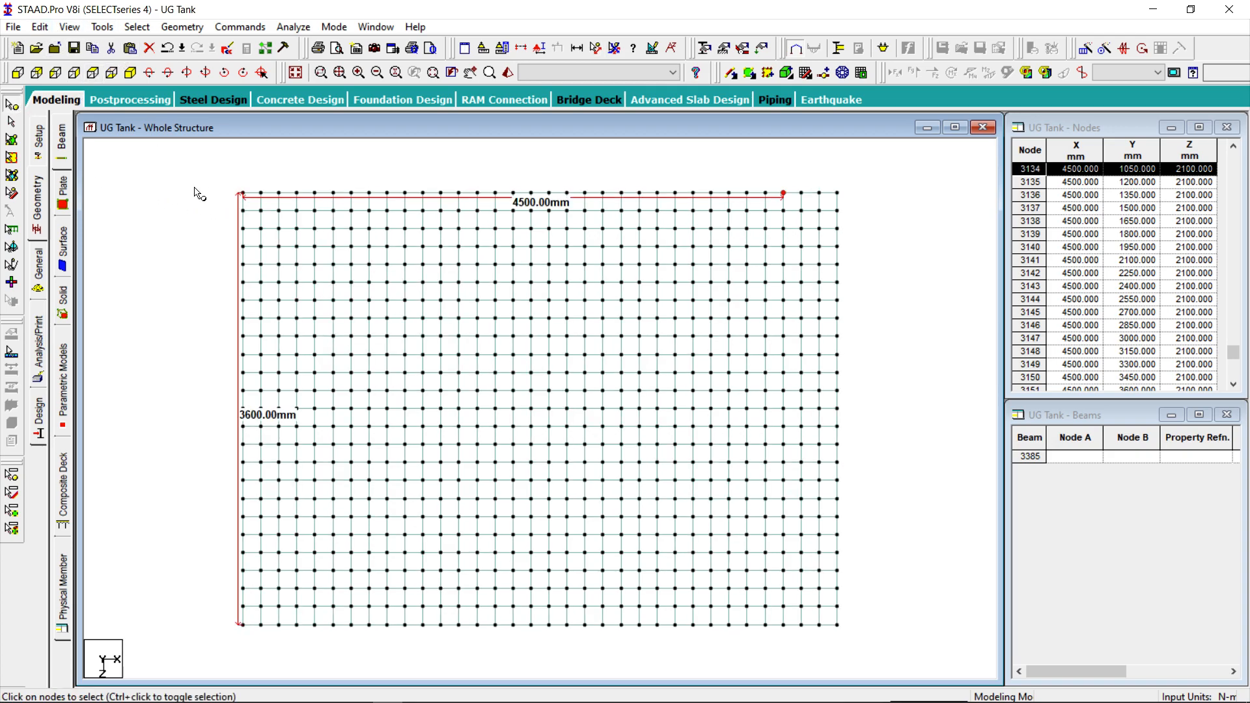
click(242, 193)
right_click(243, 194)
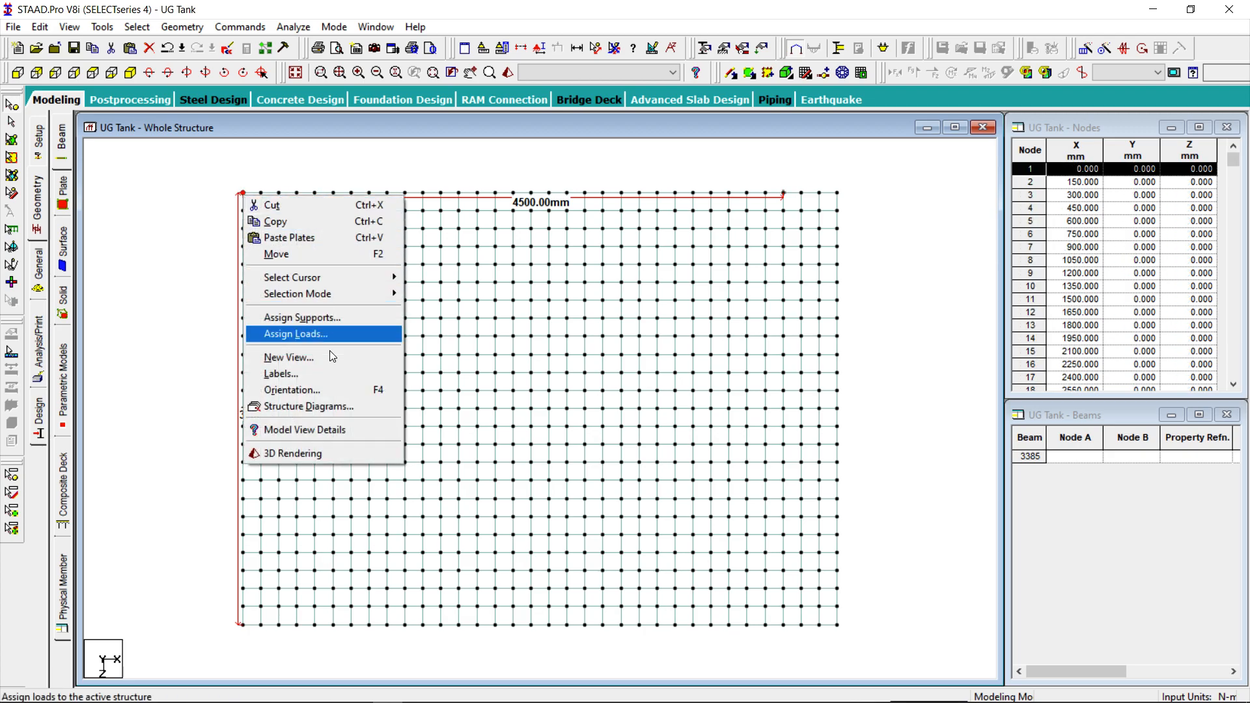
click(321, 246)
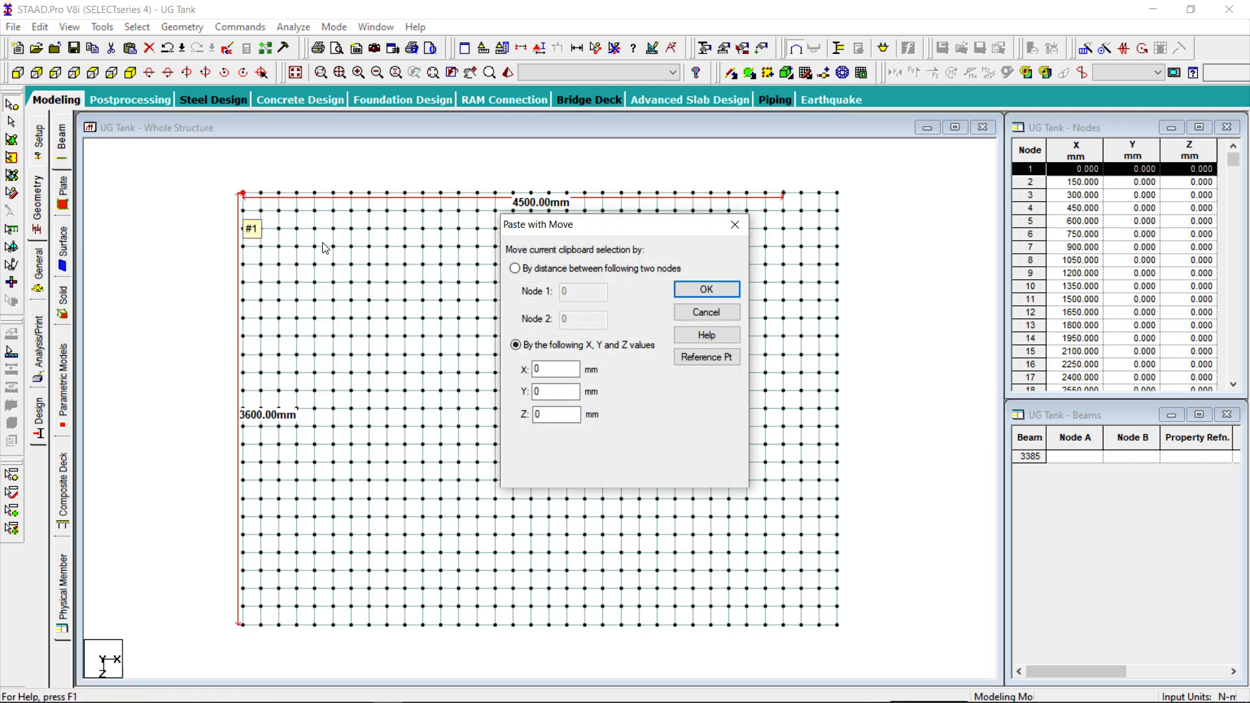
click(693, 355)
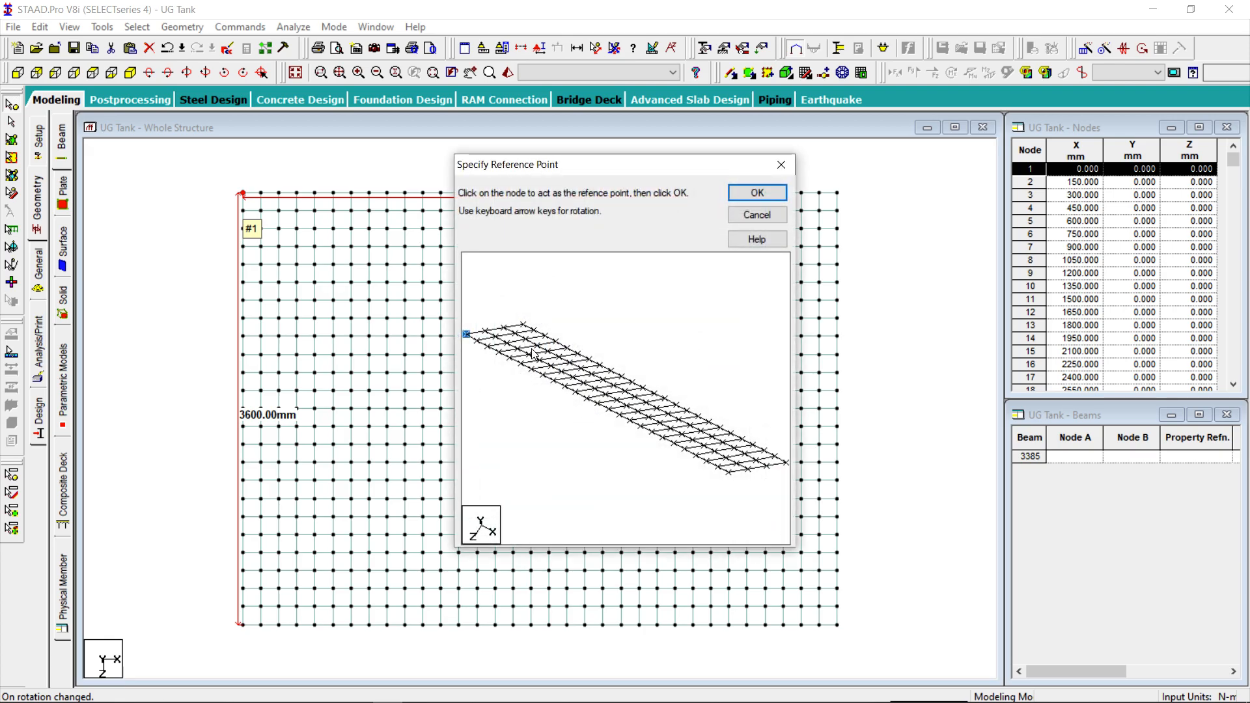
click(524, 325)
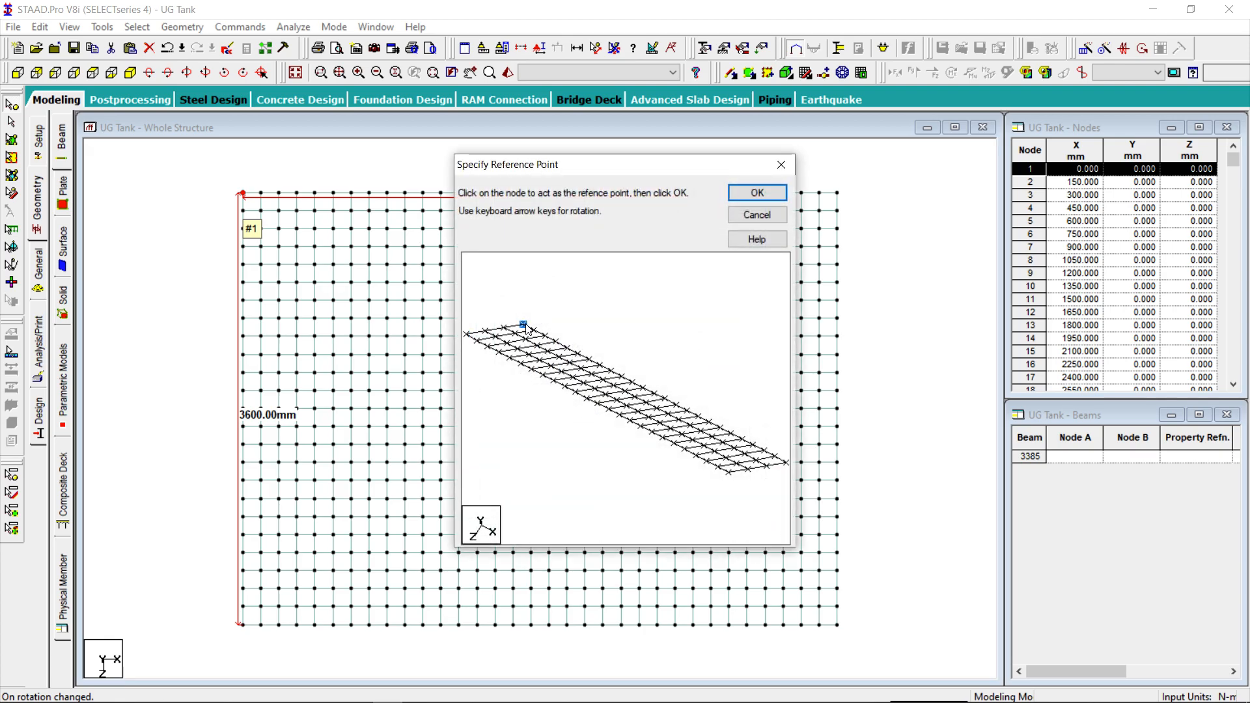
click(757, 193)
click(242, 194)
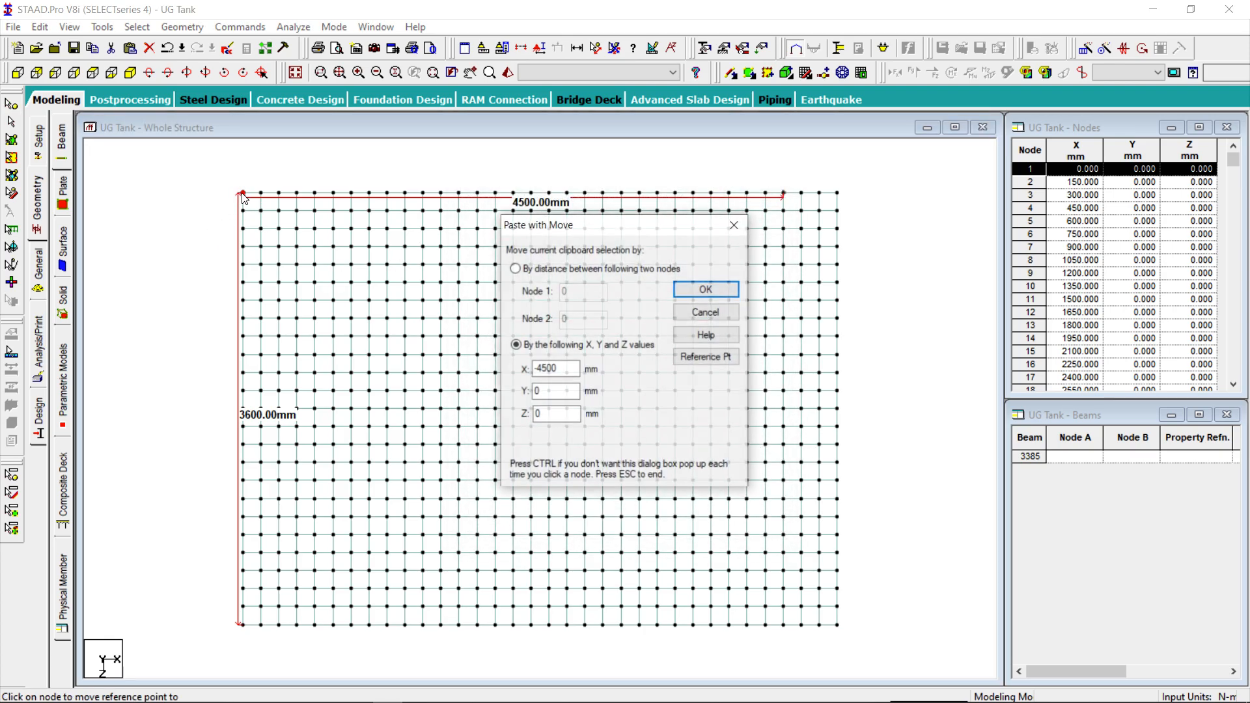
click(693, 292)
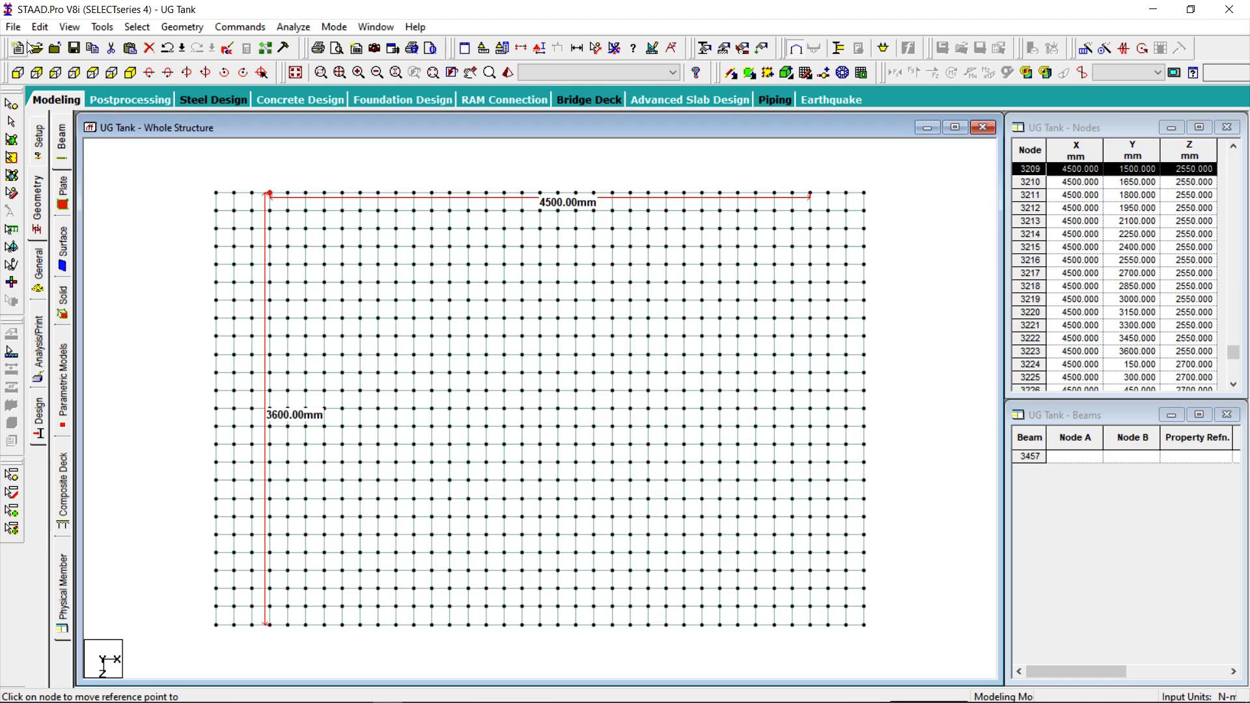
click(120, 99)
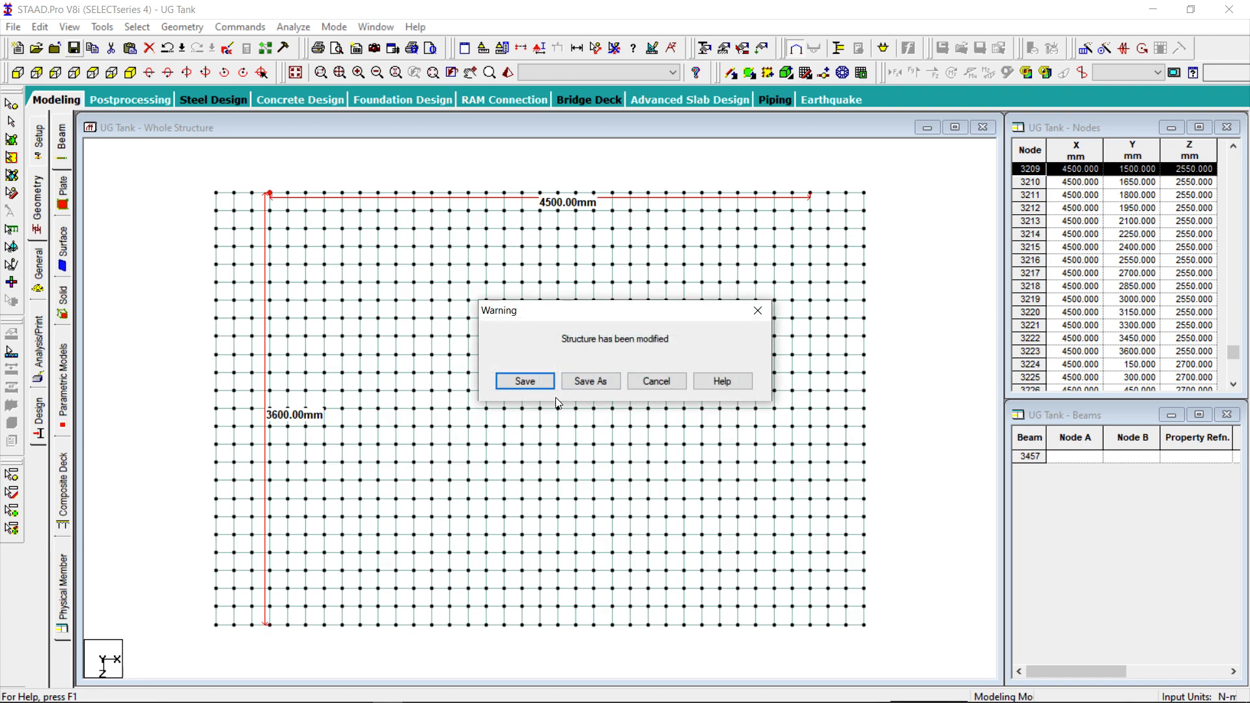
click(545, 383)
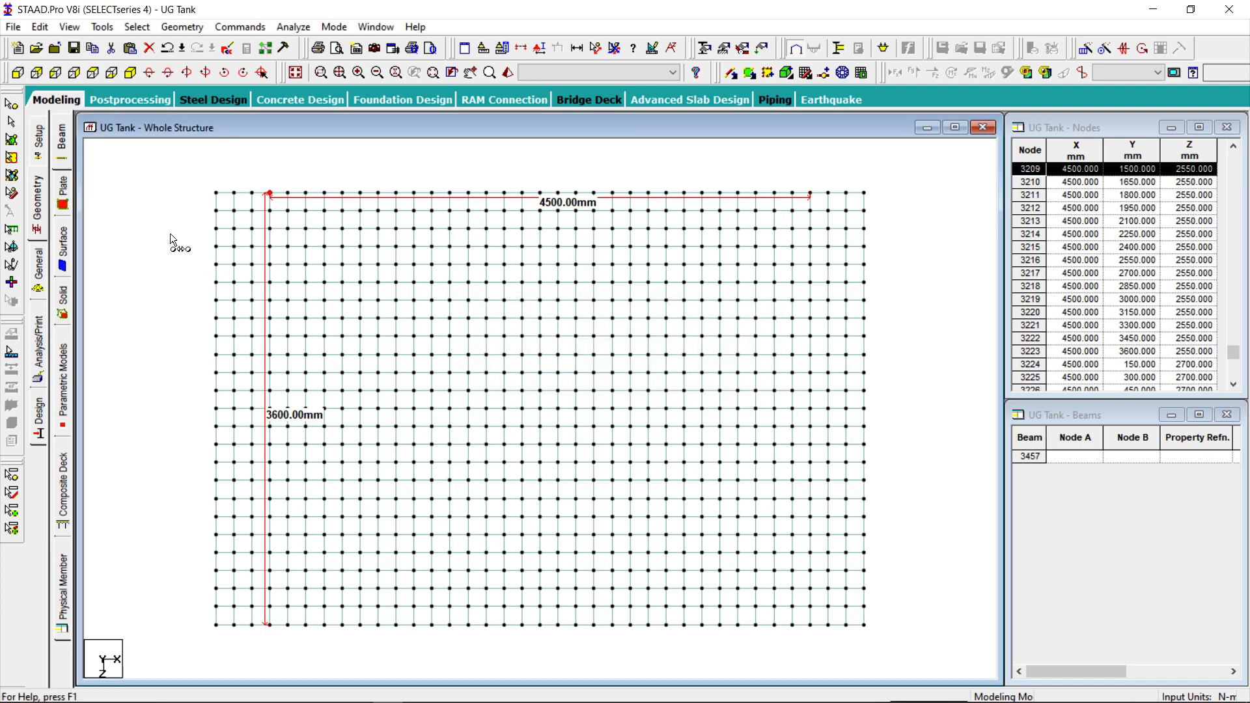
Select the three rows of plates along the extended slab's Z = 0 edge over its full length, and copy them.
click(12, 139)
drag(175, 158, 891, 251)
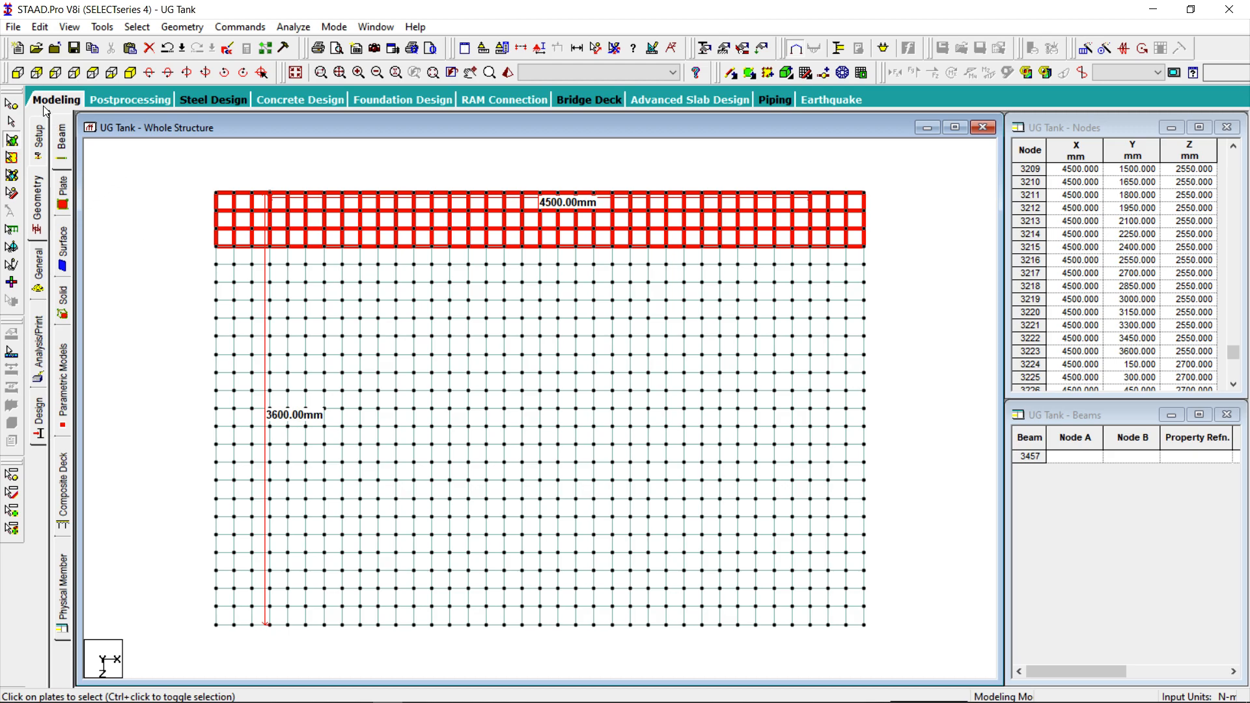
click(43, 28)
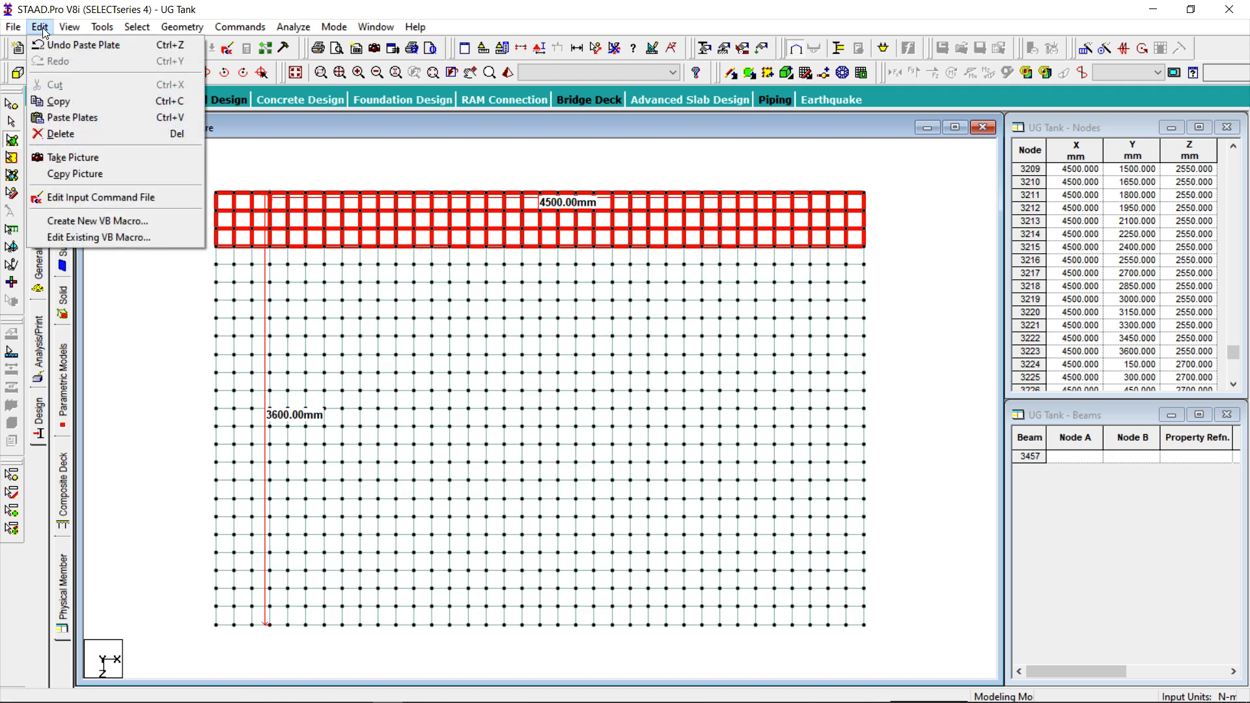
click(65, 103)
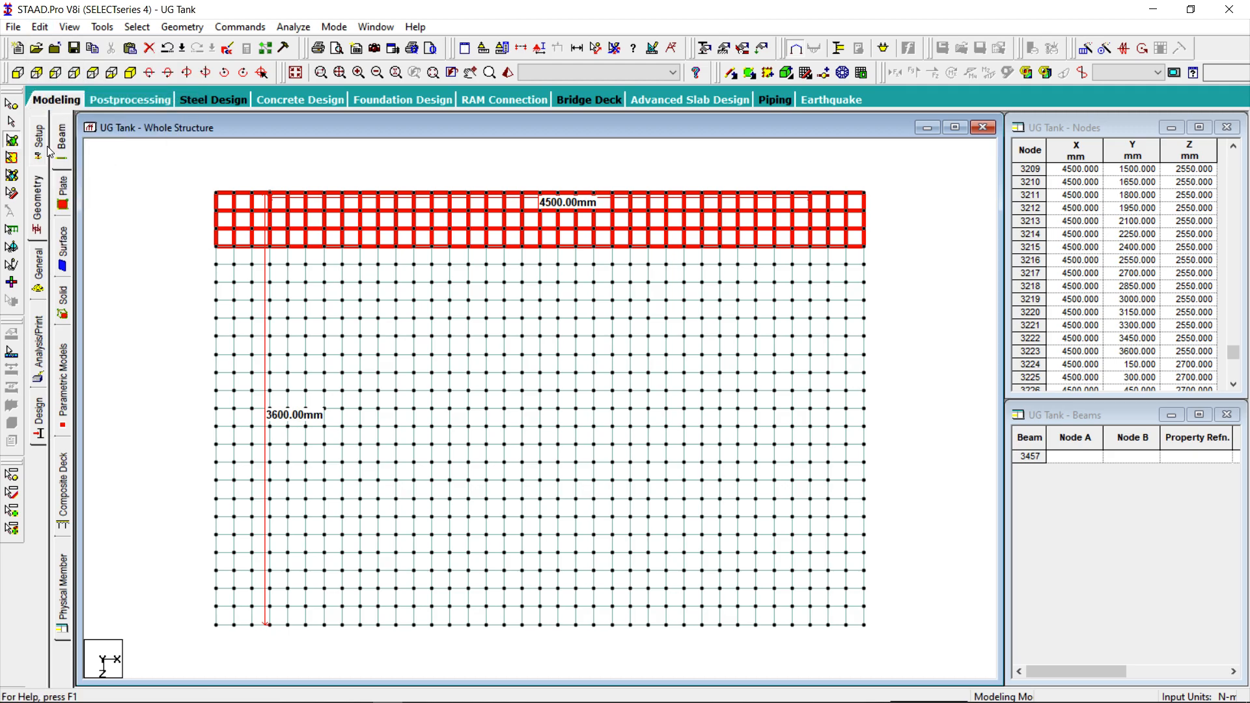
Paste the copied strip outside the Z = 0 edge with a -450 mm Z offset, using its inner corner as reference node.
click(11, 104)
click(217, 193)
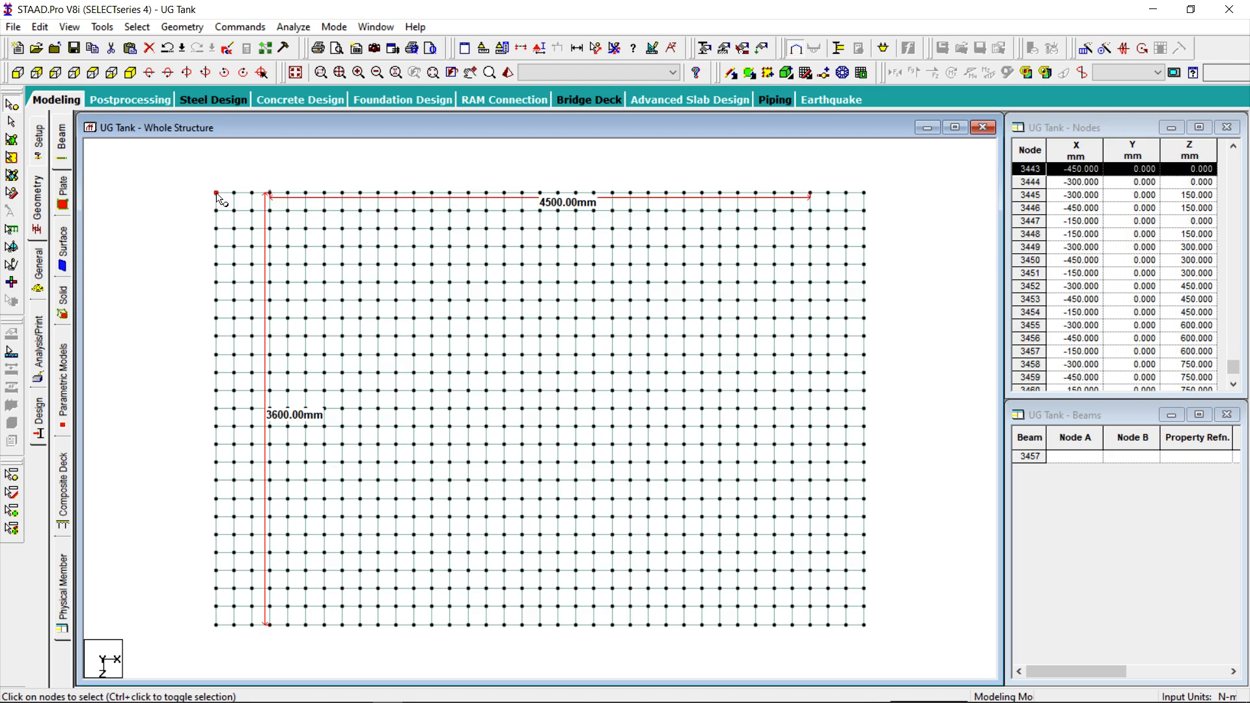
right_click(217, 194)
click(248, 235)
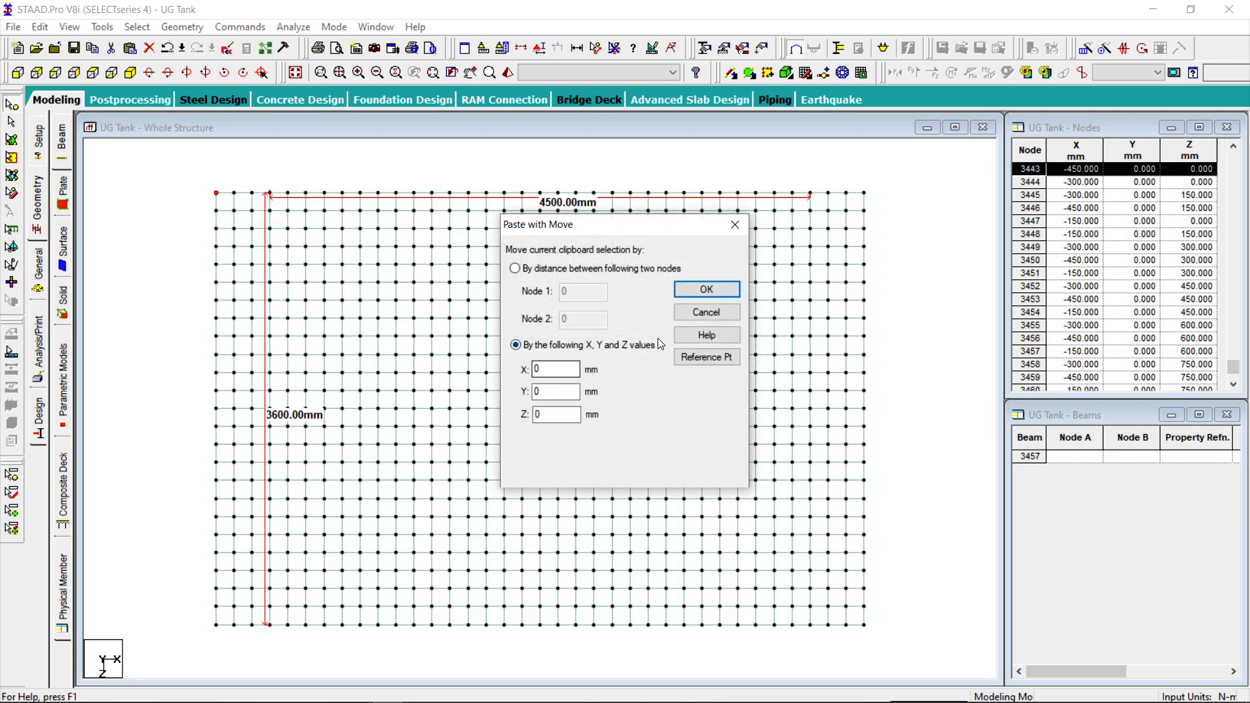
click(681, 357)
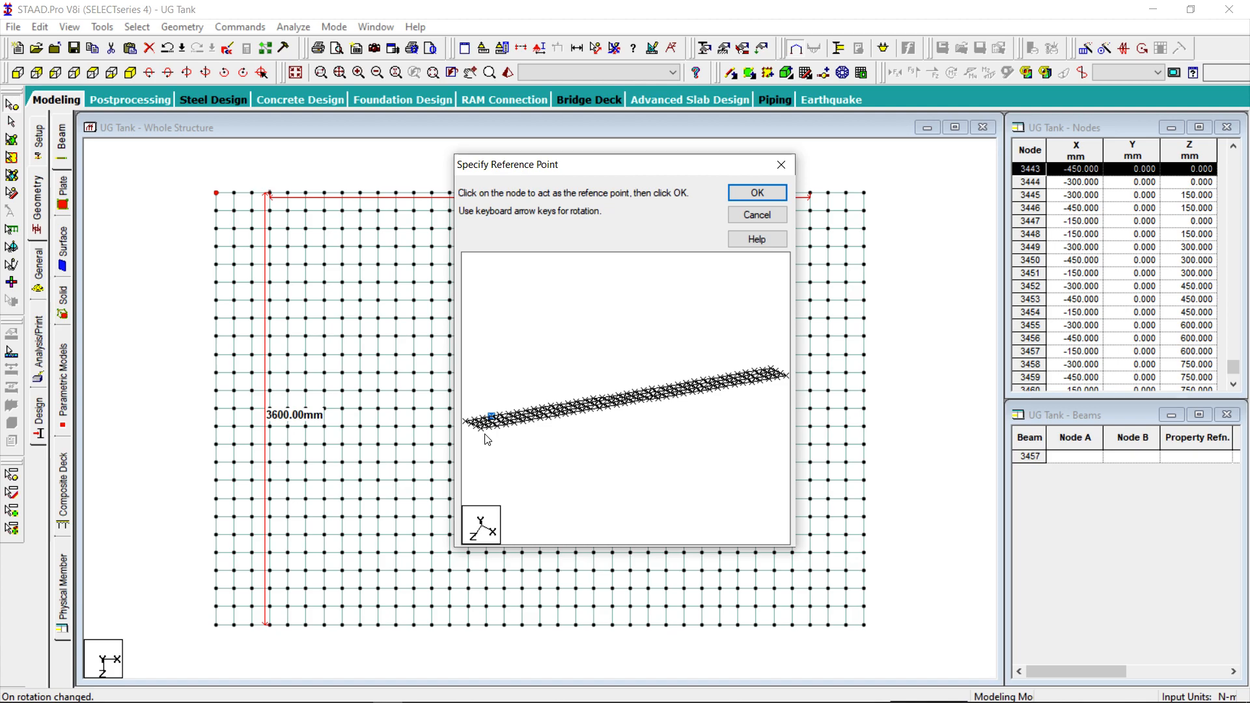
click(755, 193)
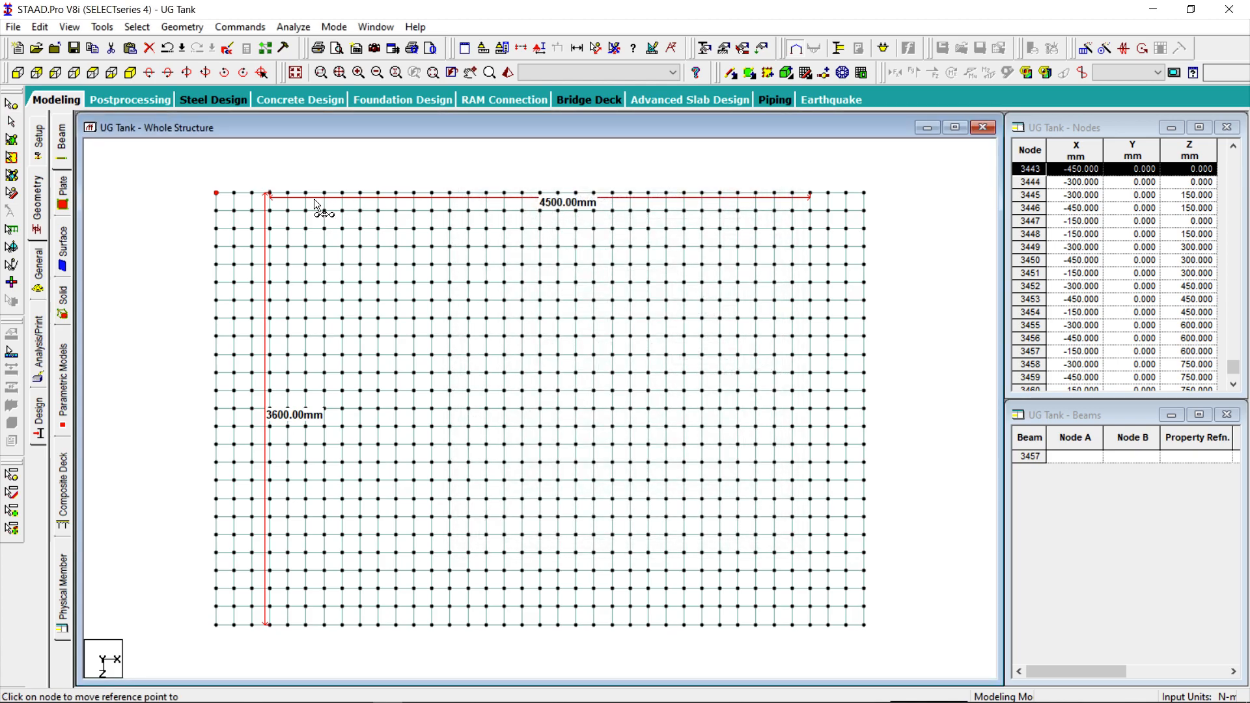
click(219, 196)
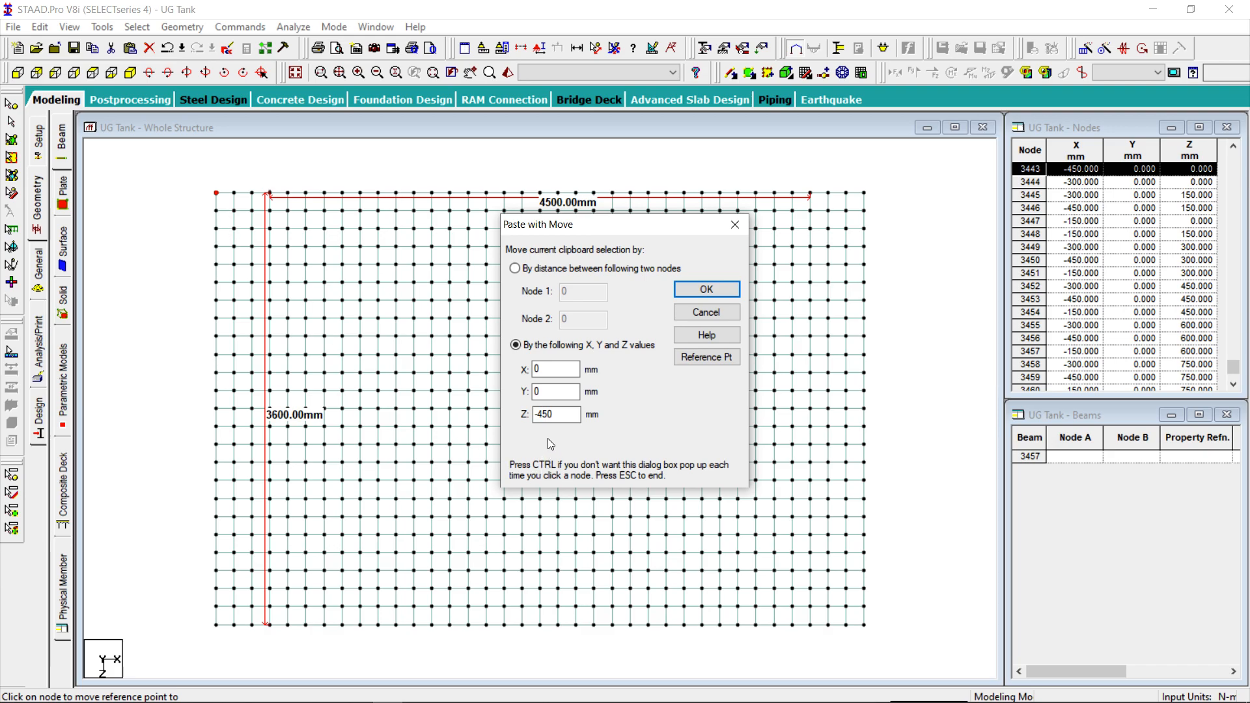
click(702, 288)
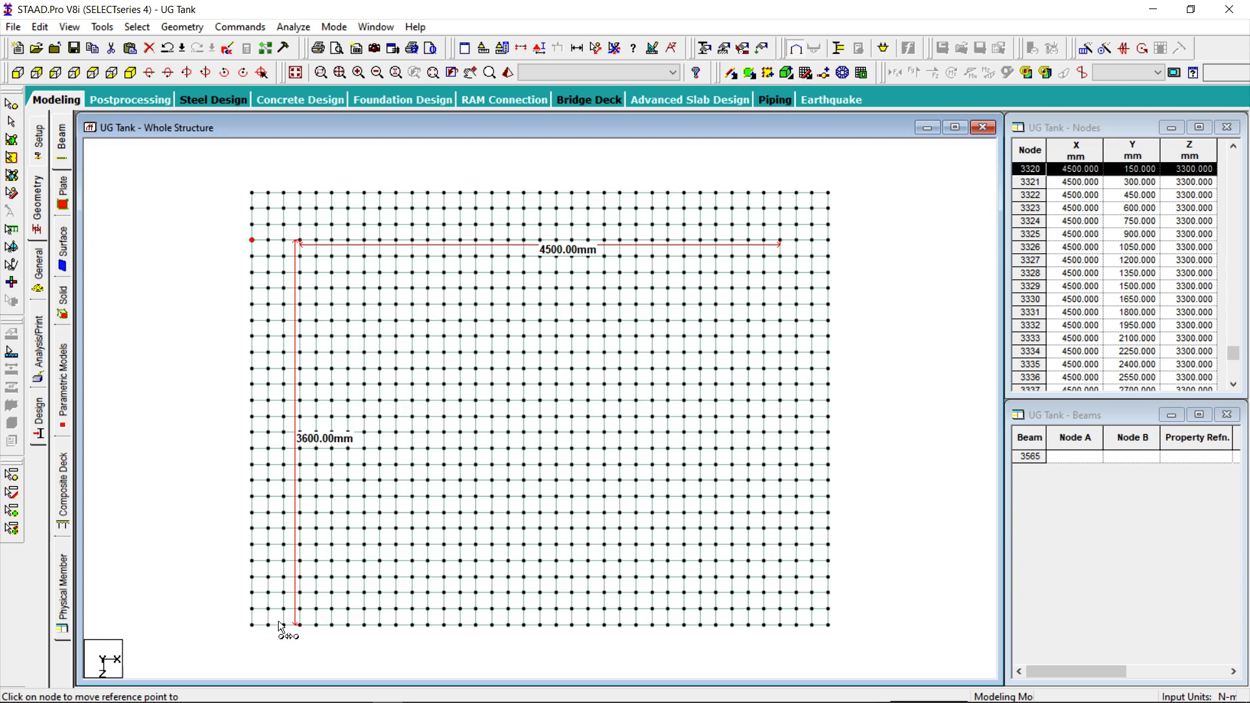
Paste the strip outside the Z = 3600 mm edge with a 3600 mm Z offset, using its Z = 0 corner as reference node.
click(253, 626)
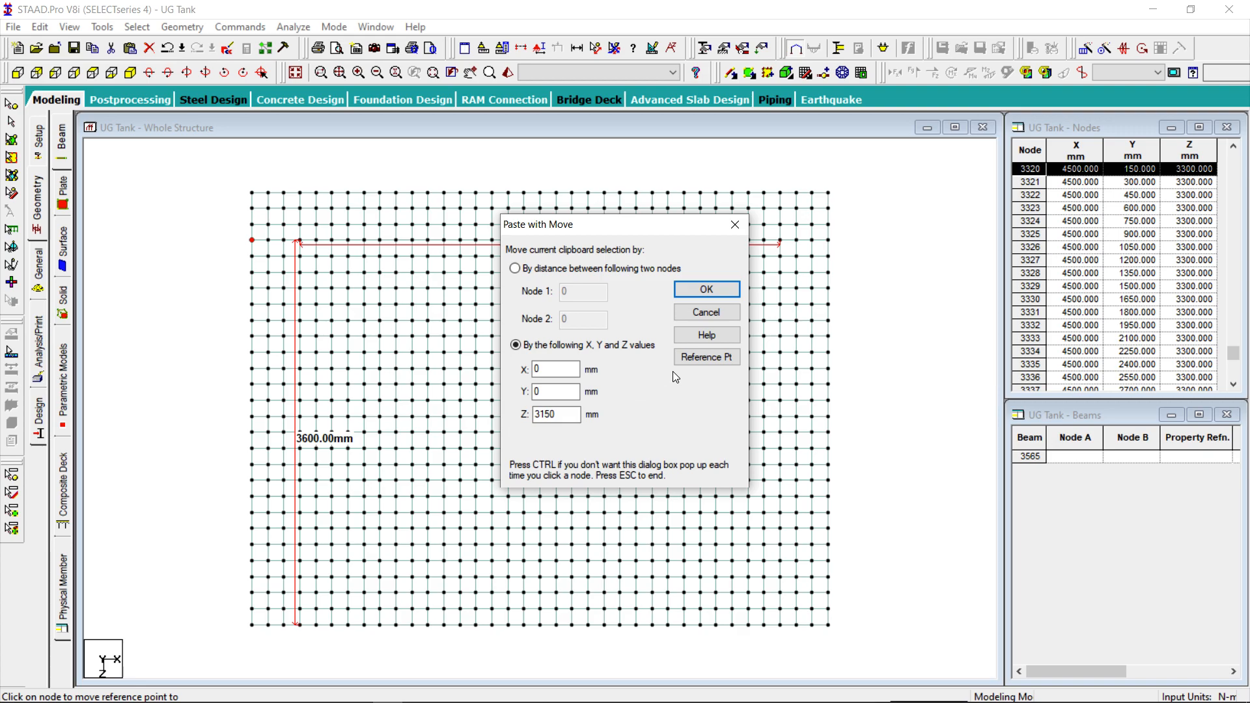
click(694, 360)
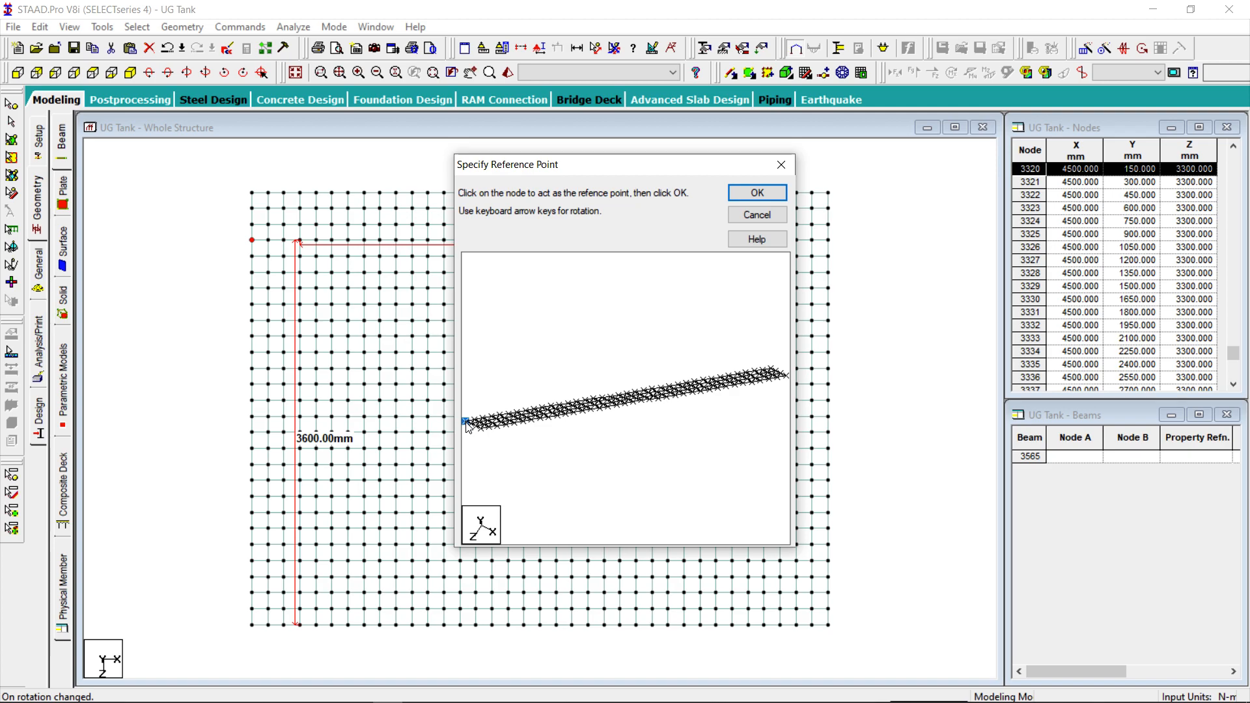
click(759, 191)
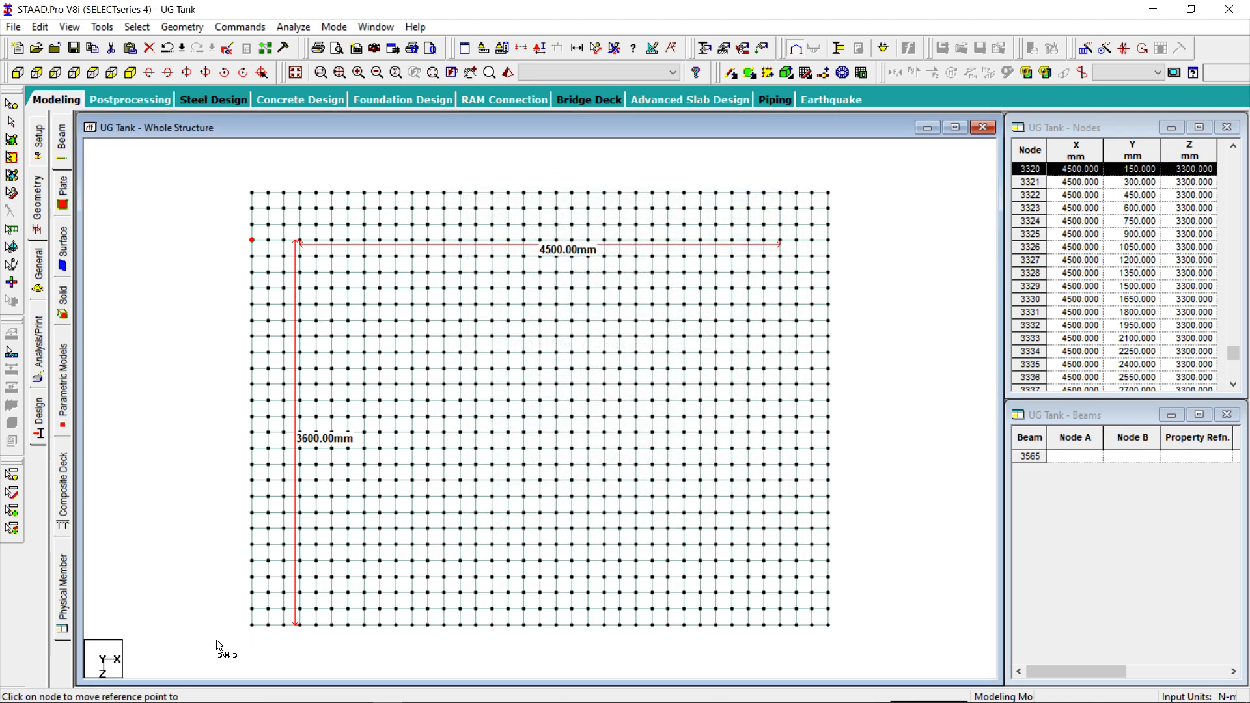
click(253, 626)
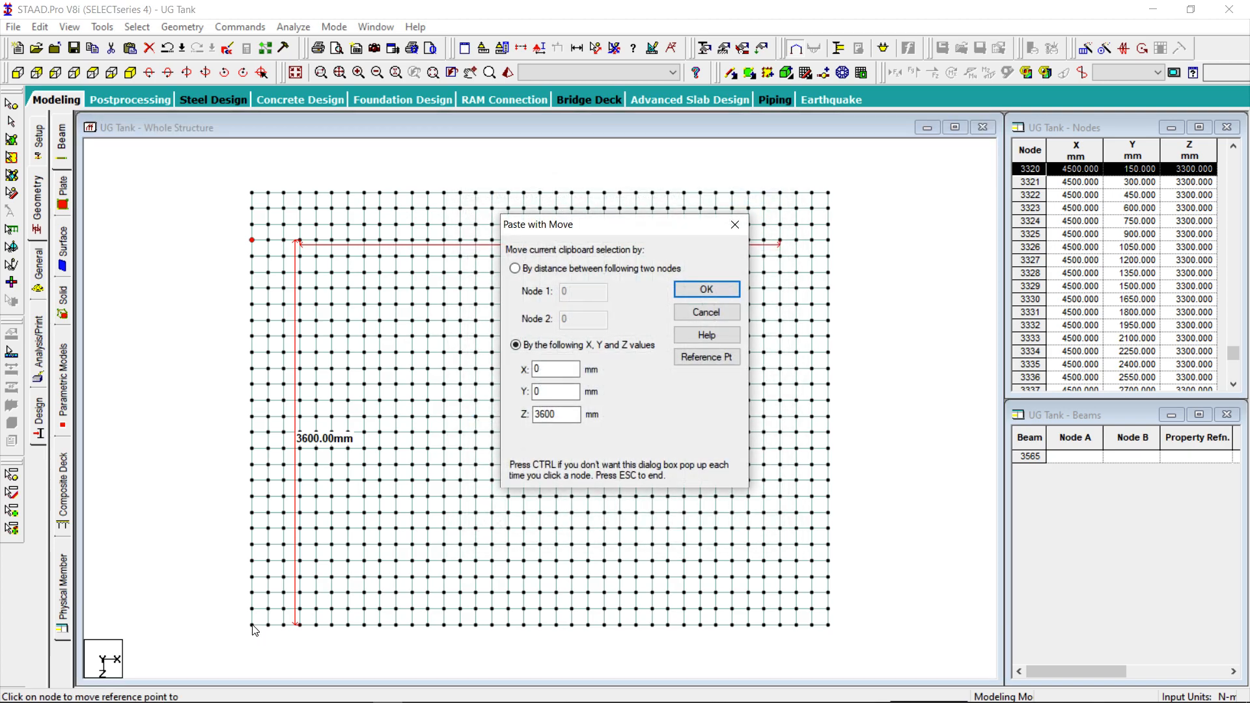
click(706, 296)
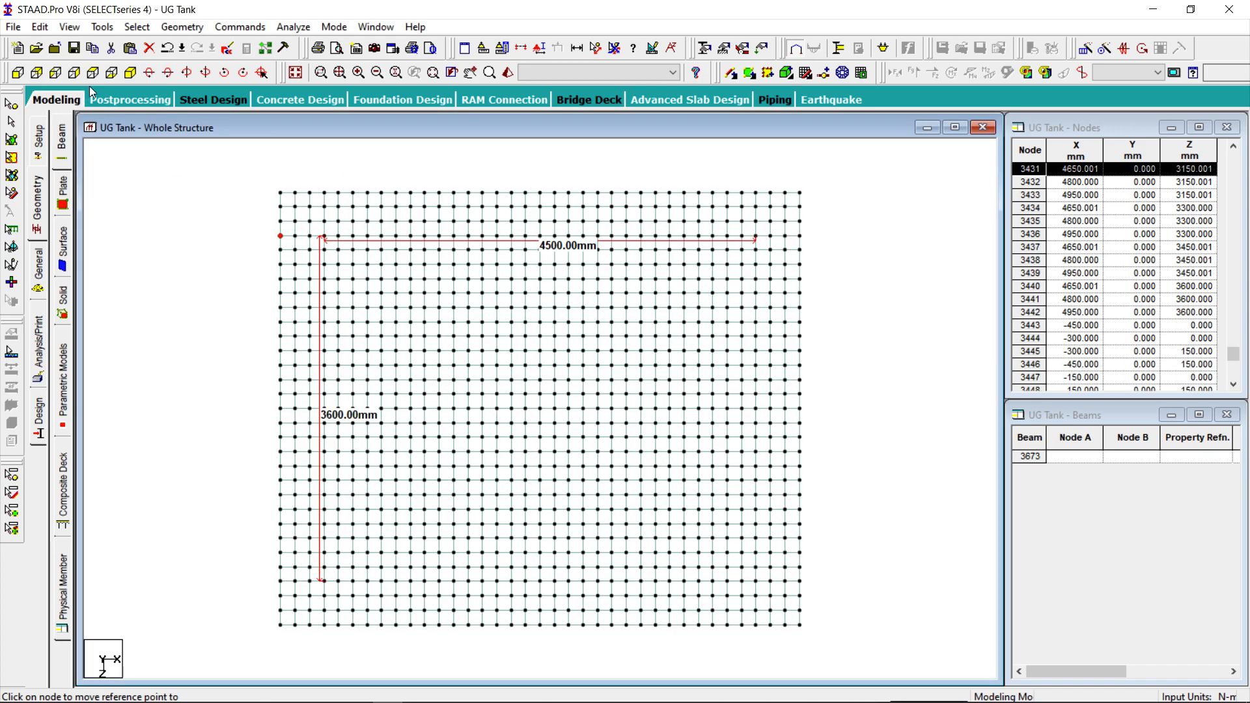
Remove the dimension lines and display the whole structure in isometric view.
click(131, 72)
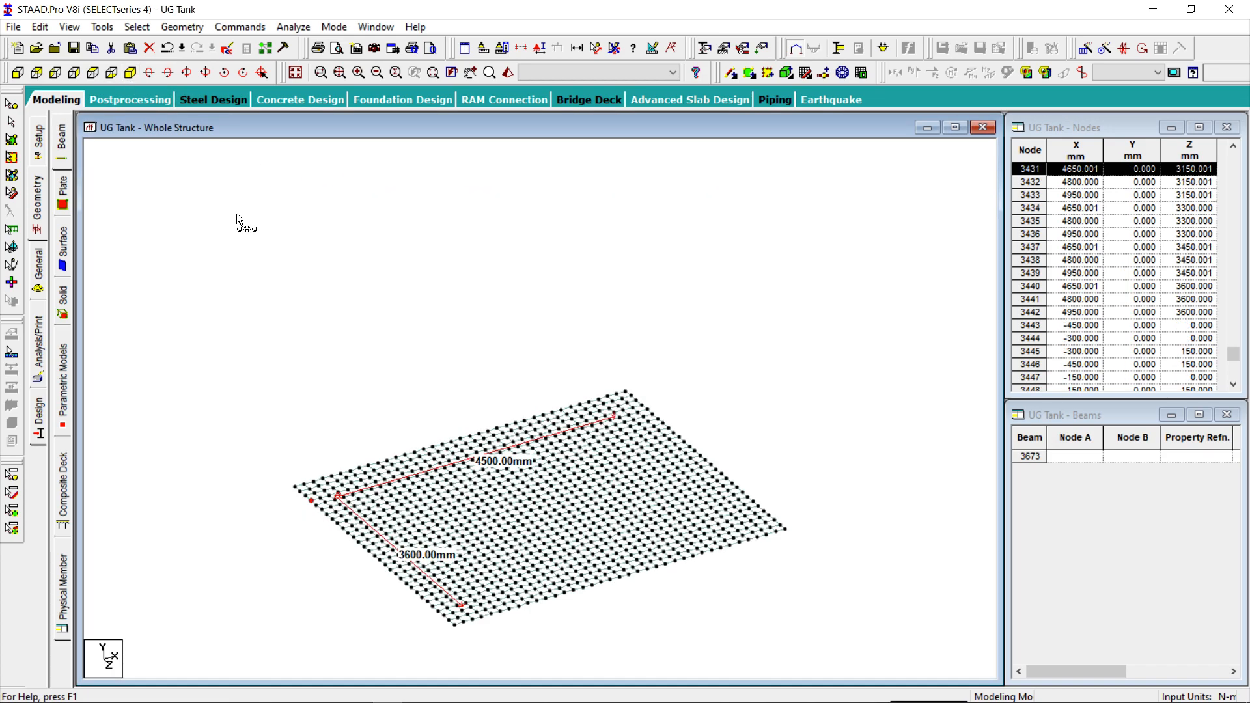
click(615, 48)
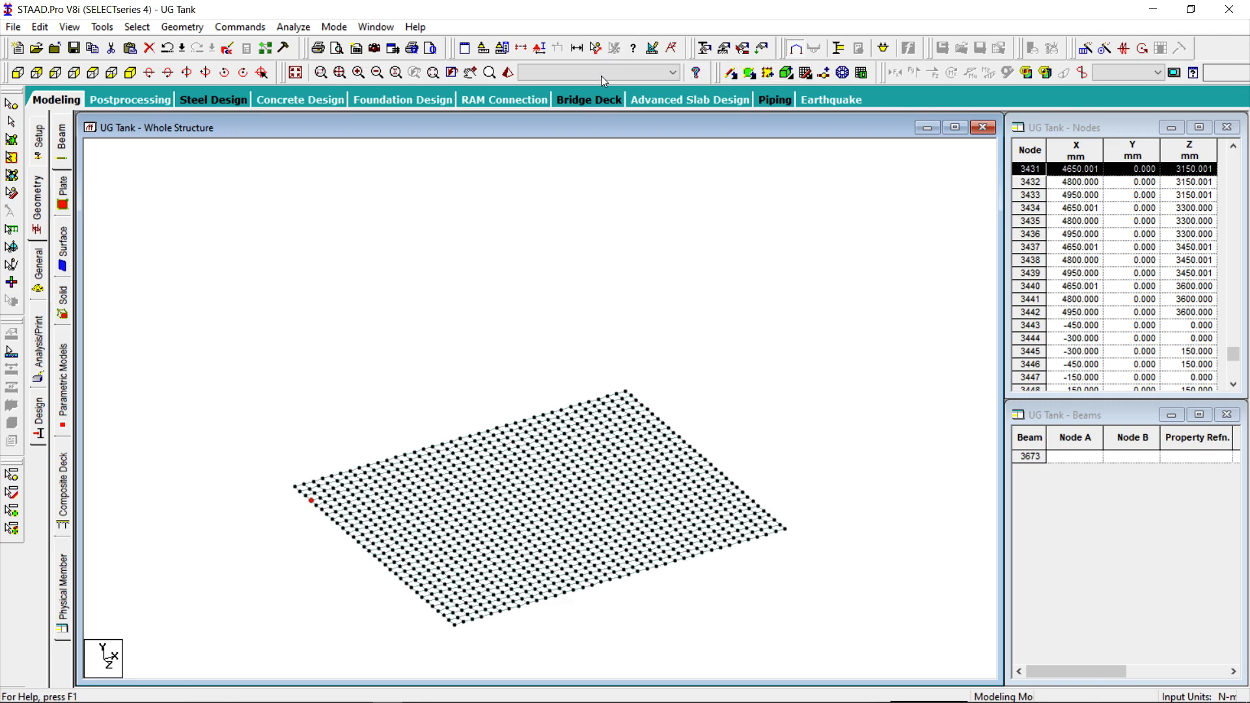
click(296, 72)
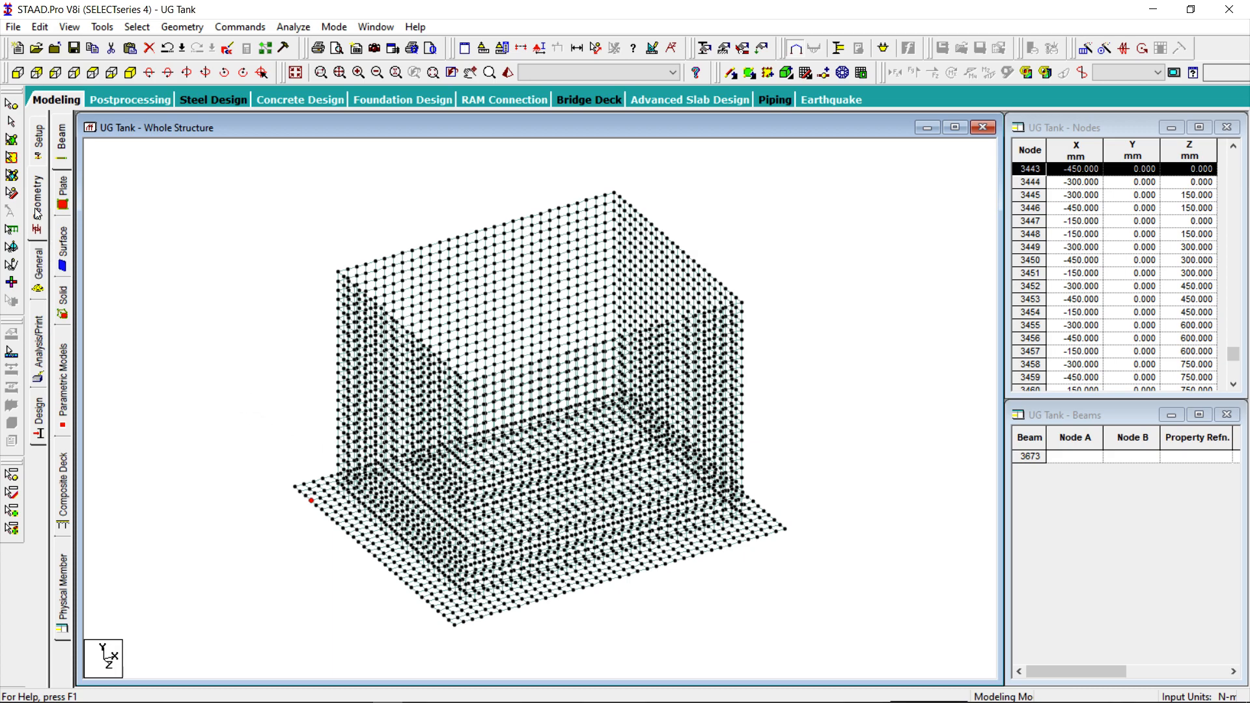
Assign a uniform 500 mm concrete plate thickness to all plates of the tank.
click(11, 125)
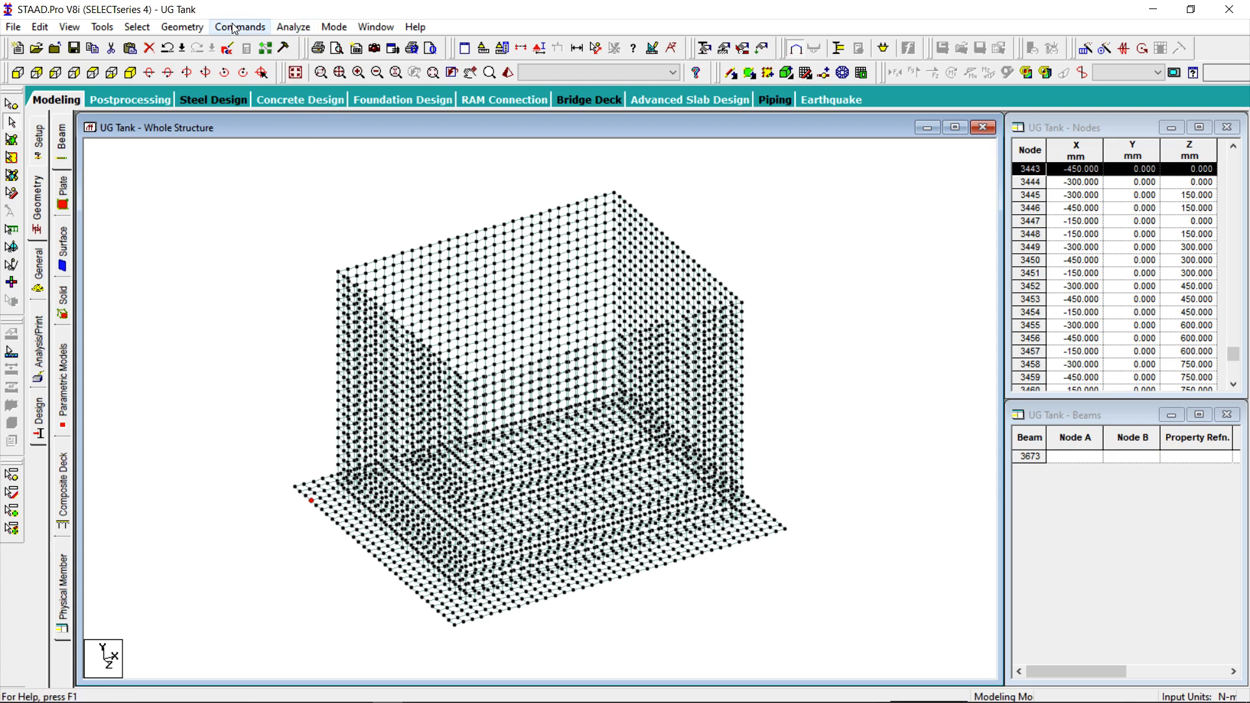
click(136, 27)
mouse_move(176, 319)
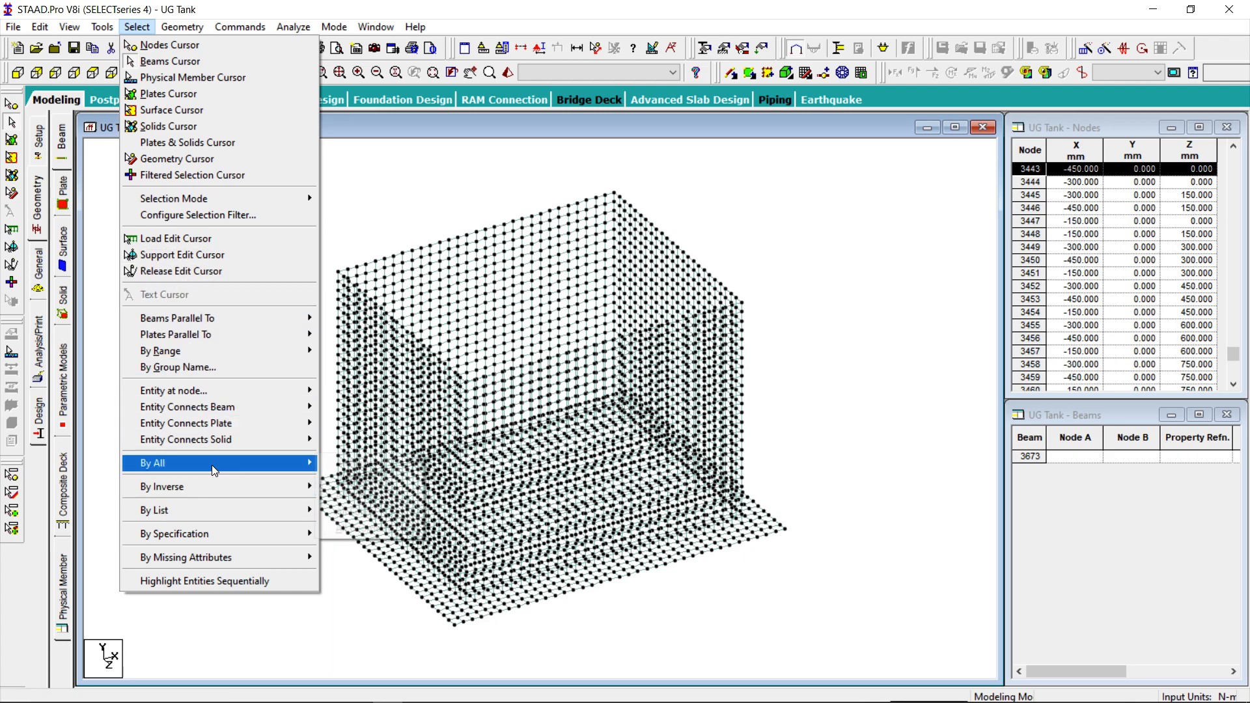
mouse_move(297, 467)
click(365, 495)
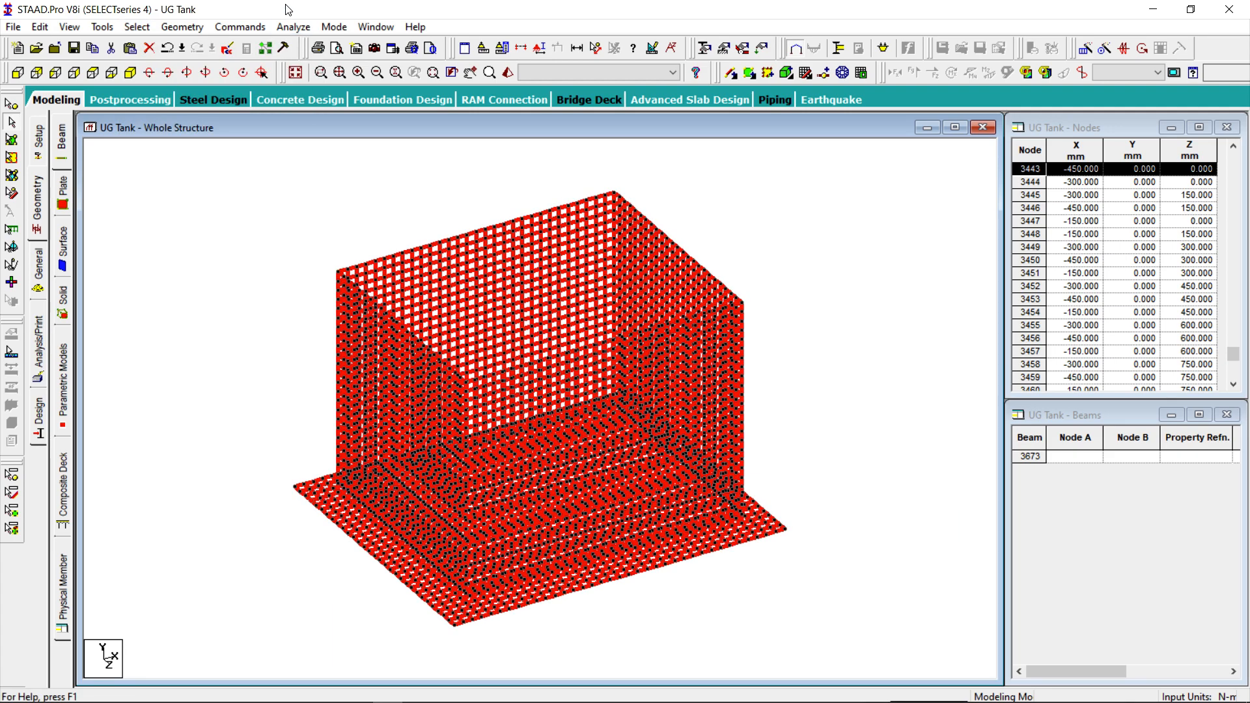
click(258, 27)
click(264, 46)
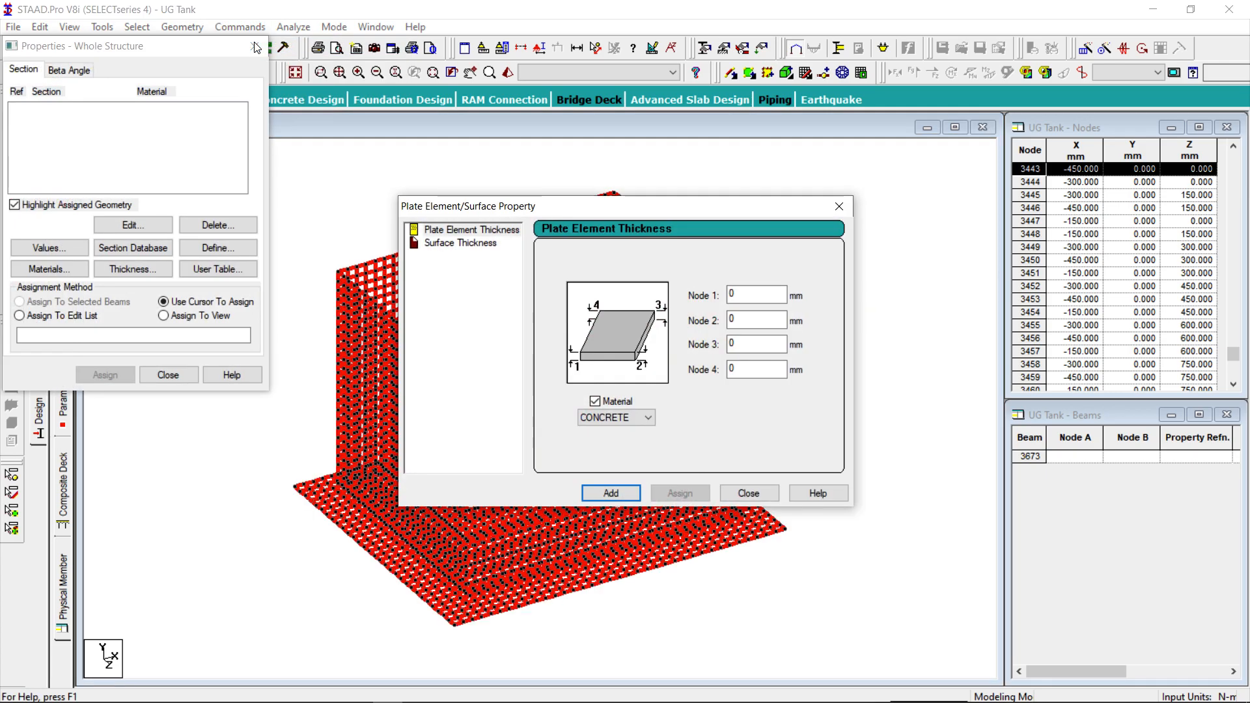
double_click(760, 293)
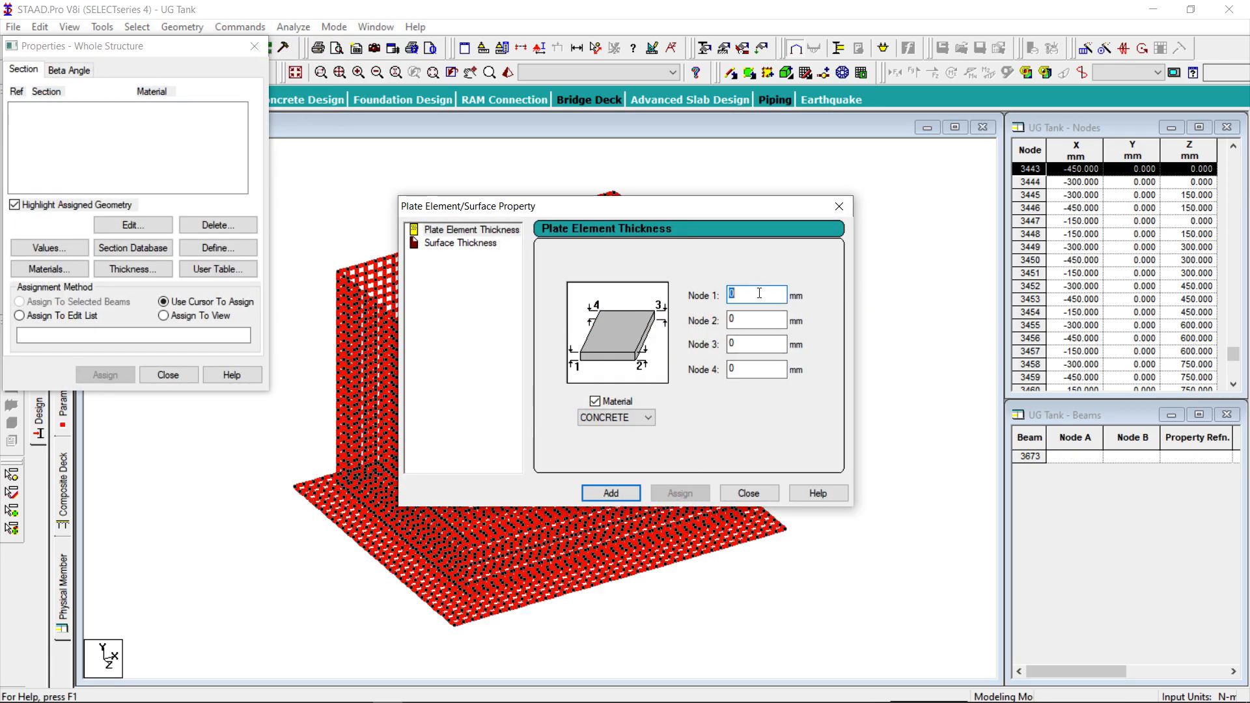
text(15)
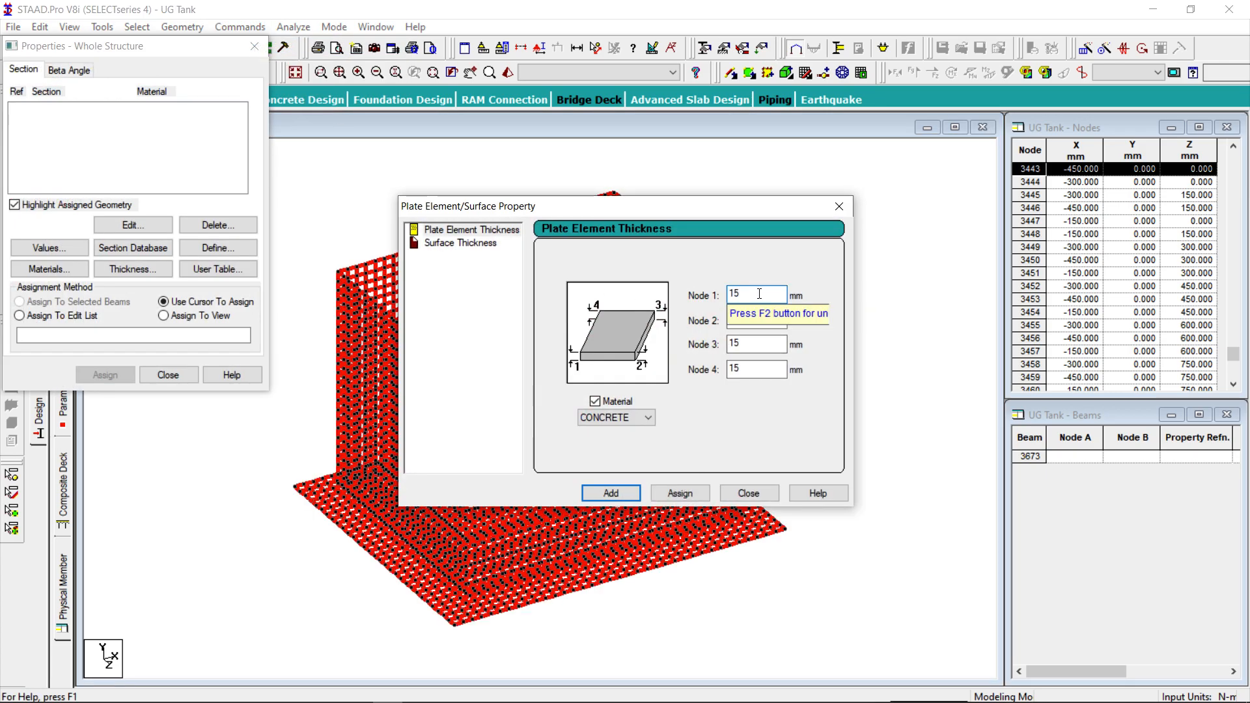
key(BackSpace)
key(BackSpace)
text(500)
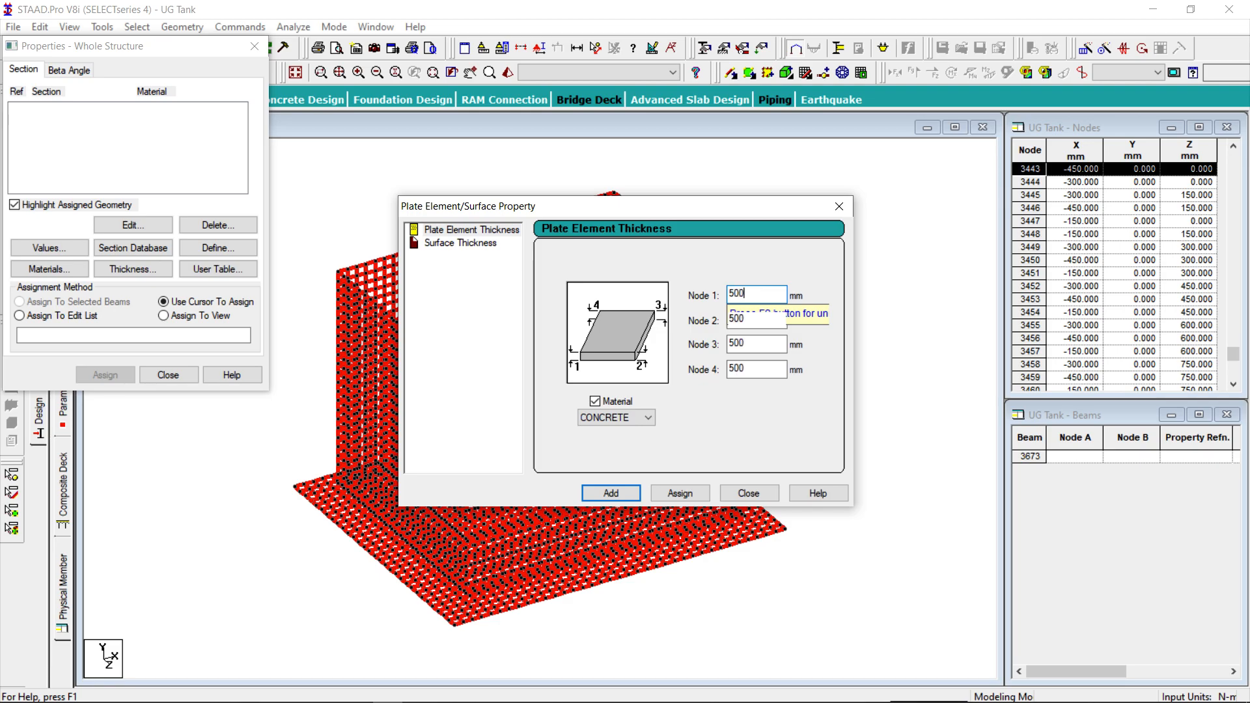
click(681, 494)
click(749, 493)
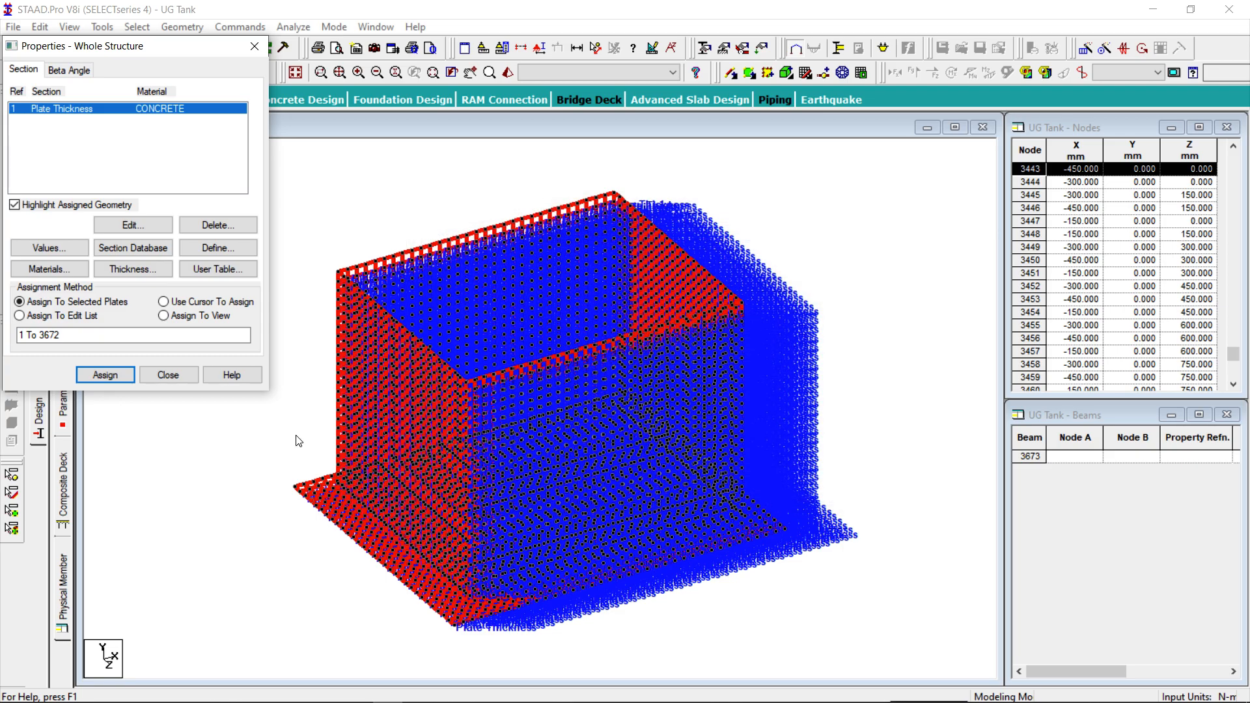
click(168, 376)
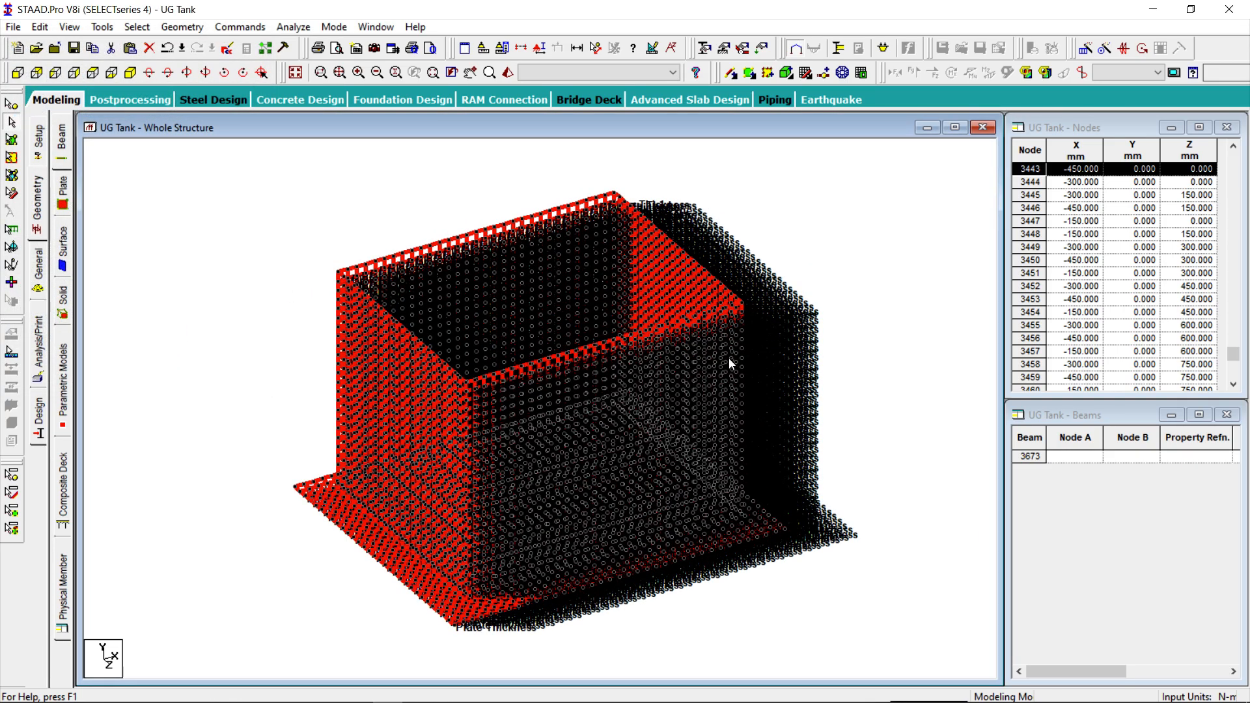
Hide the section property labels by setting the Properties label option to None.
click(540, 49)
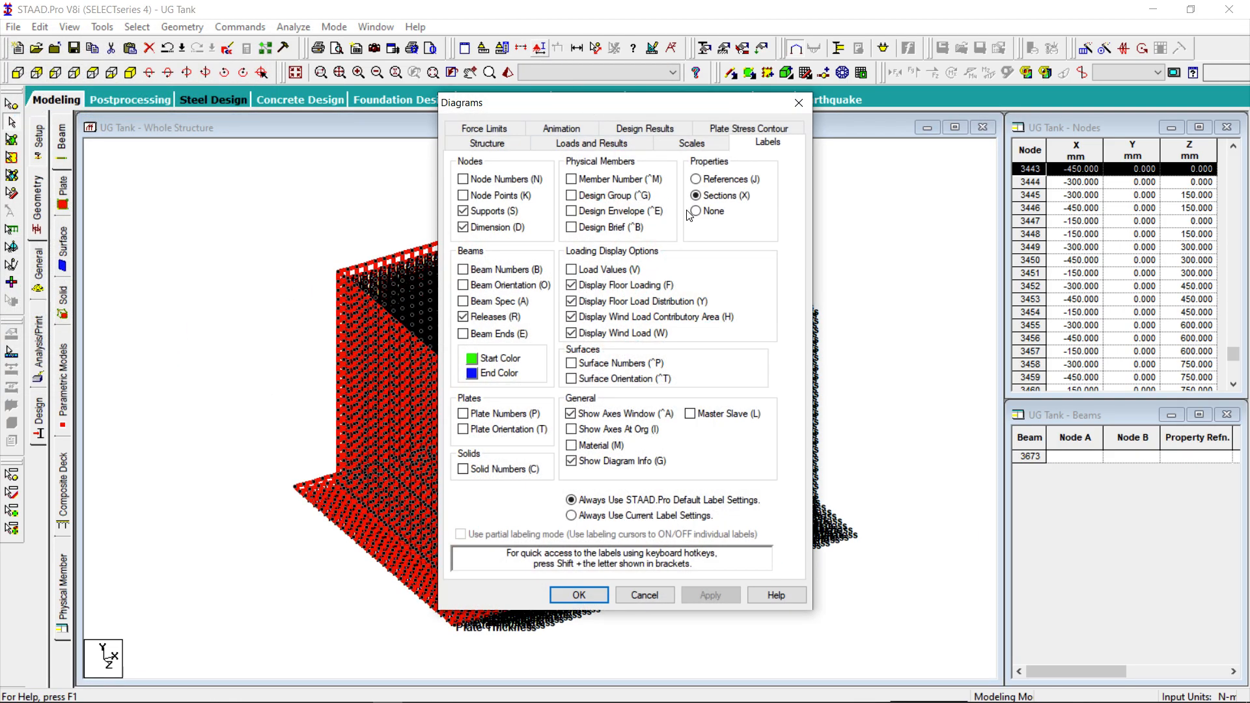
click(696, 211)
click(703, 596)
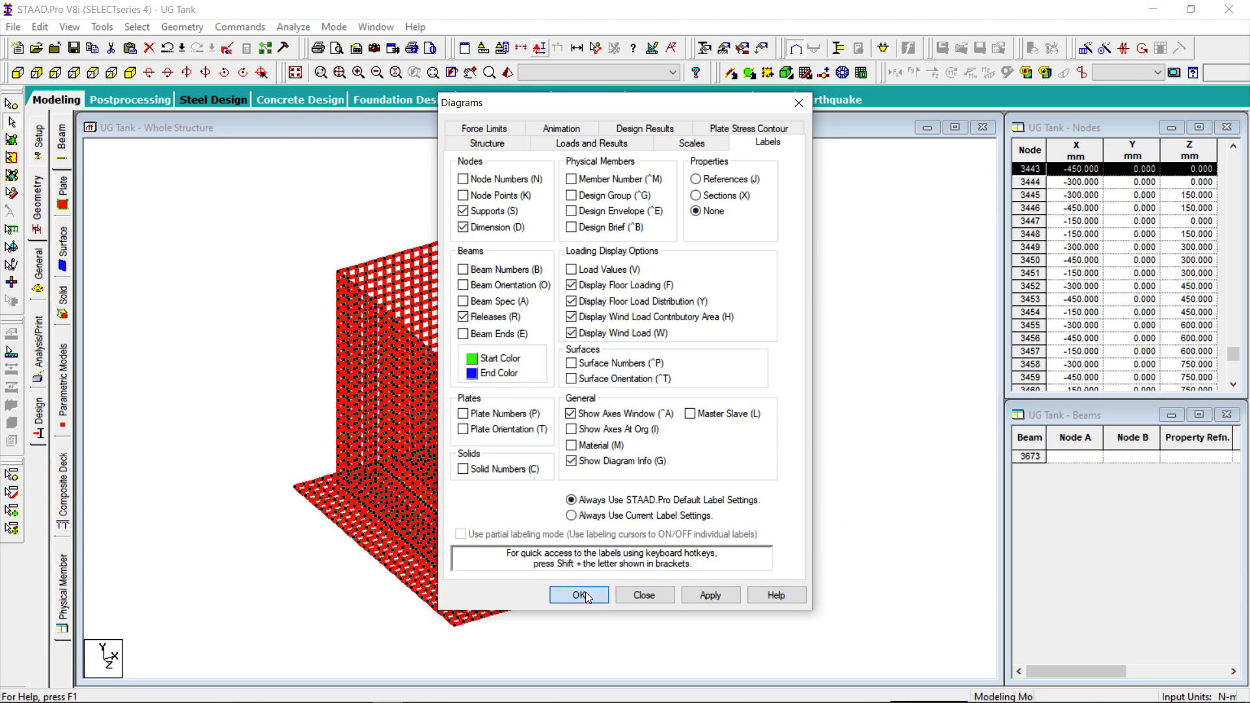
click(579, 596)
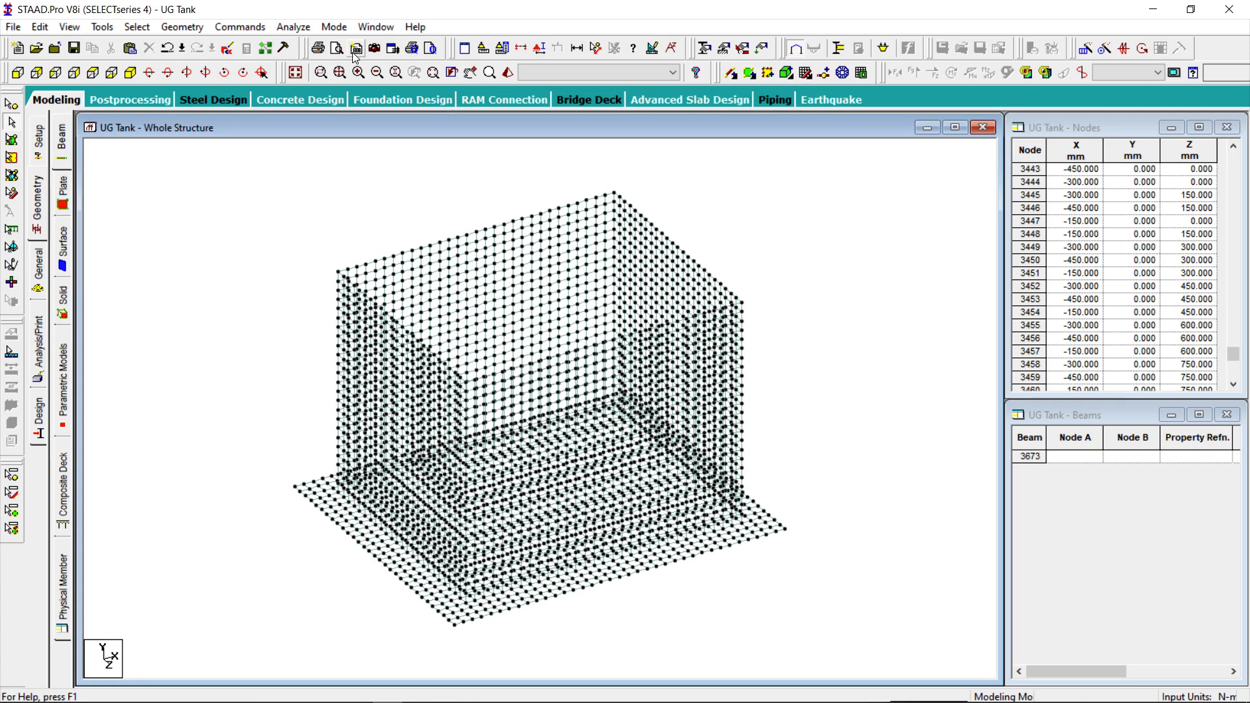
Examine the tank's thickened walls and extended base slab in the 3D rendered view.
click(508, 73)
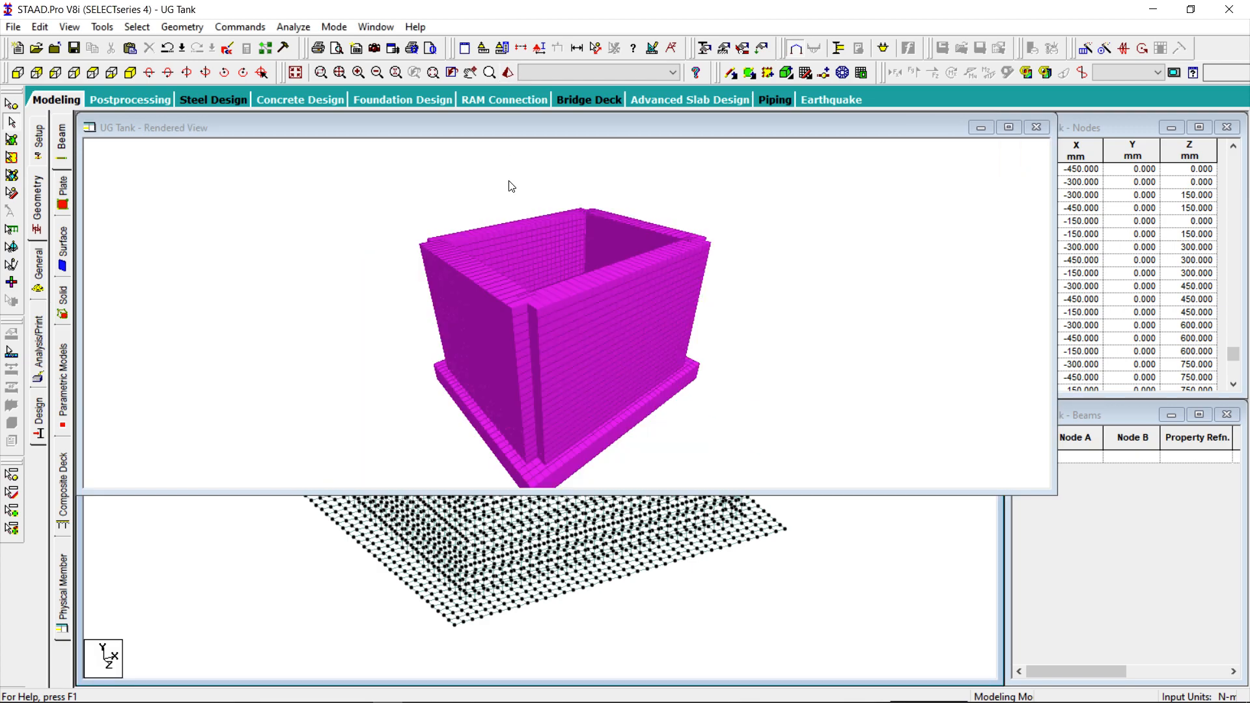
mouse_move(532, 374)
mouse_down()
mouse_move(629, 302)
mouse_move(575, 282)
mouse_move(499, 343)
mouse_move(575, 407)
mouse_move(635, 396)
mouse_move(650, 314)
mouse_move(561, 297)
mouse_move(530, 269)
mouse_move(635, 405)
mouse_move(546, 386)
mouse_up()
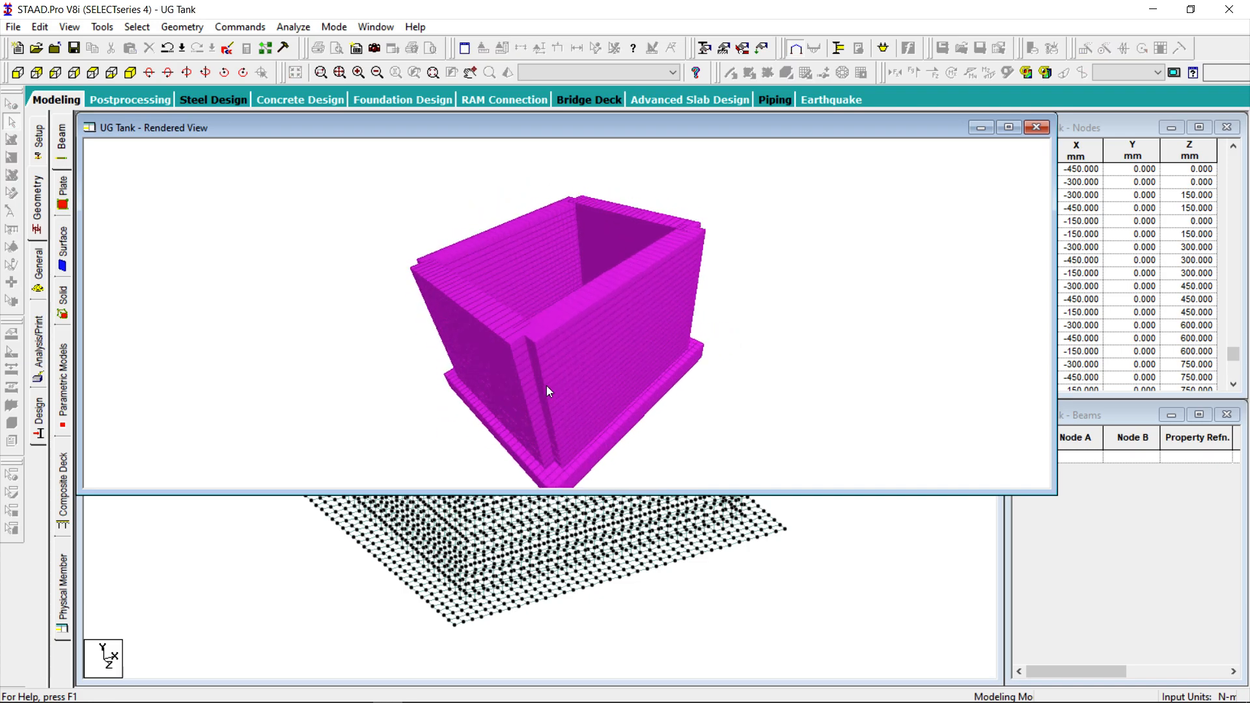
click(1037, 127)
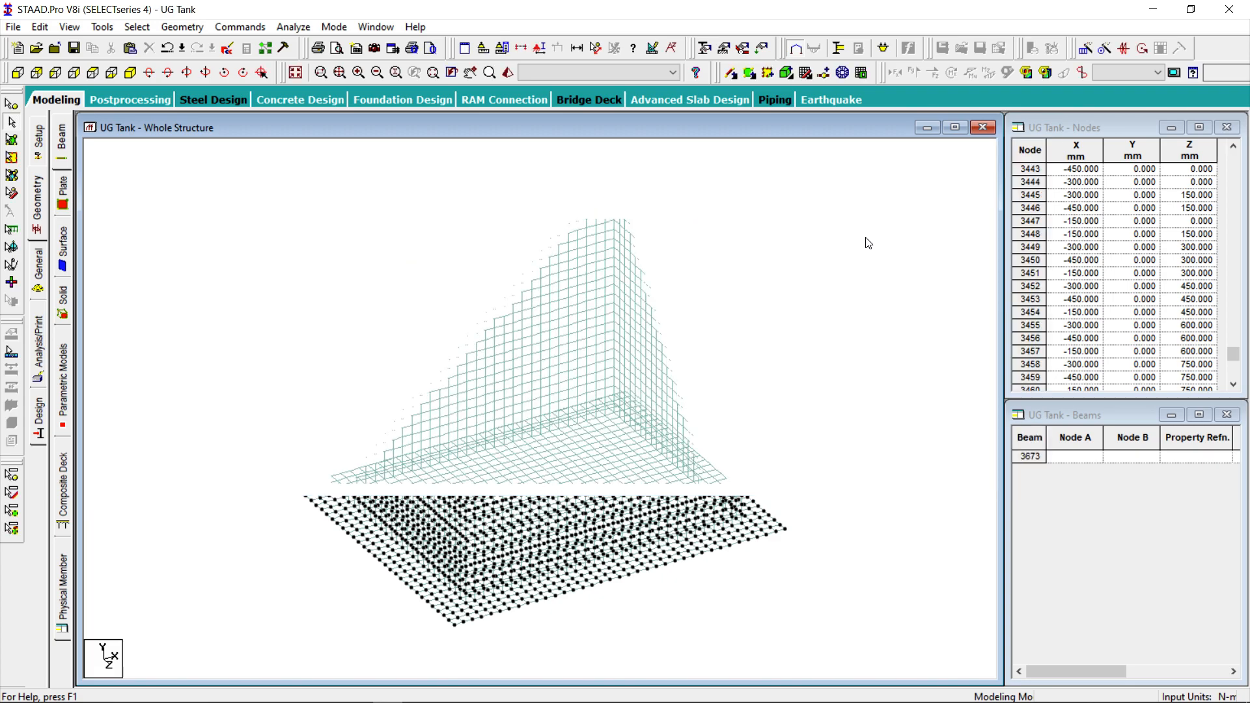
Create primary load case 1 with loading type Dead and the title LOAD CASE 1.
click(38, 138)
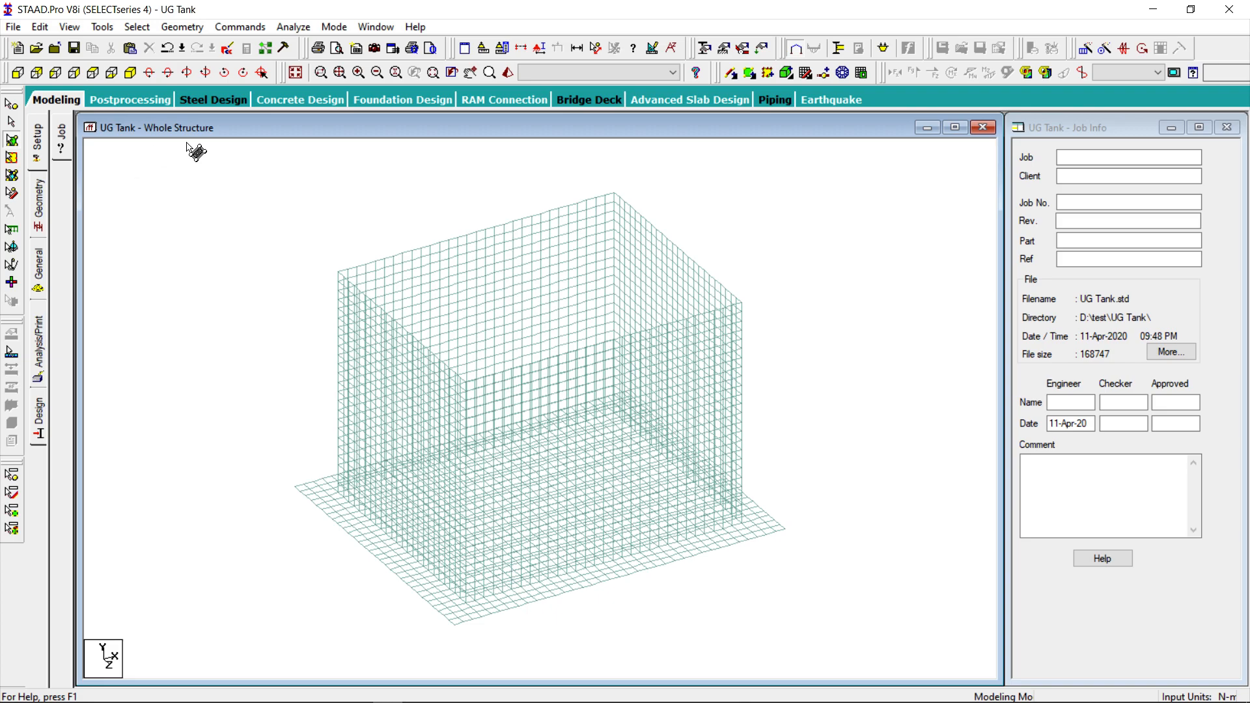
click(37, 277)
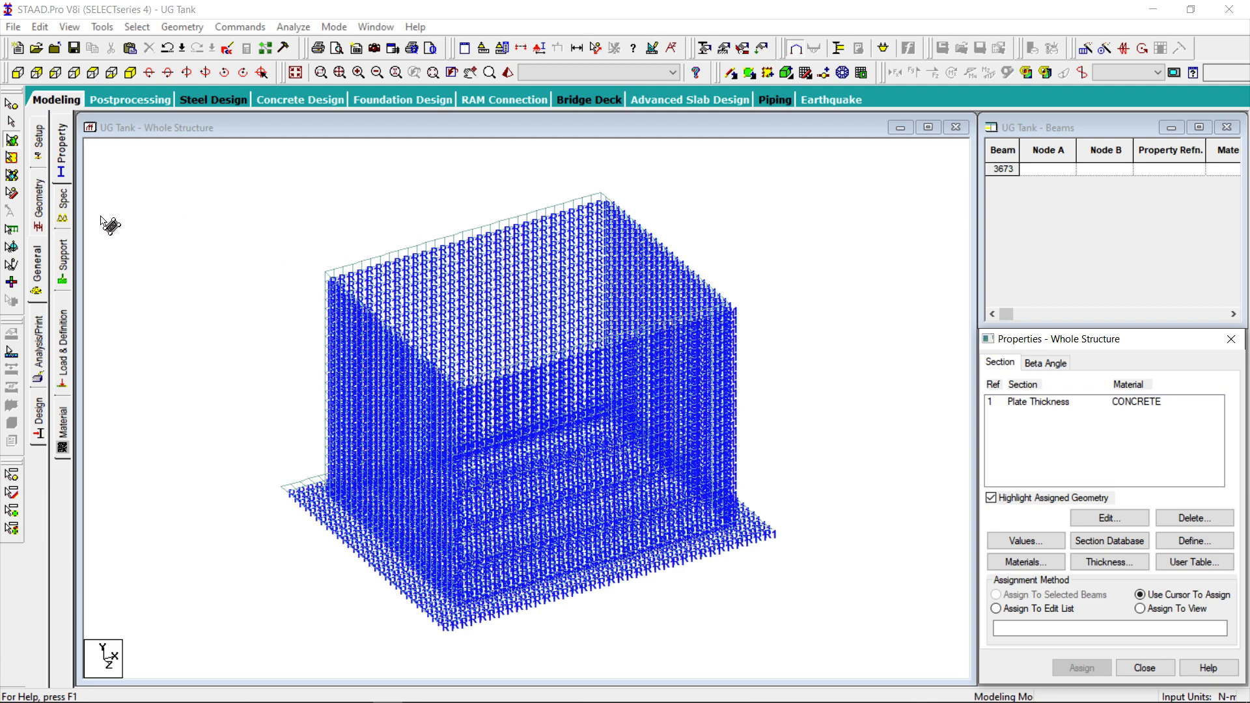
click(63, 348)
click(1051, 157)
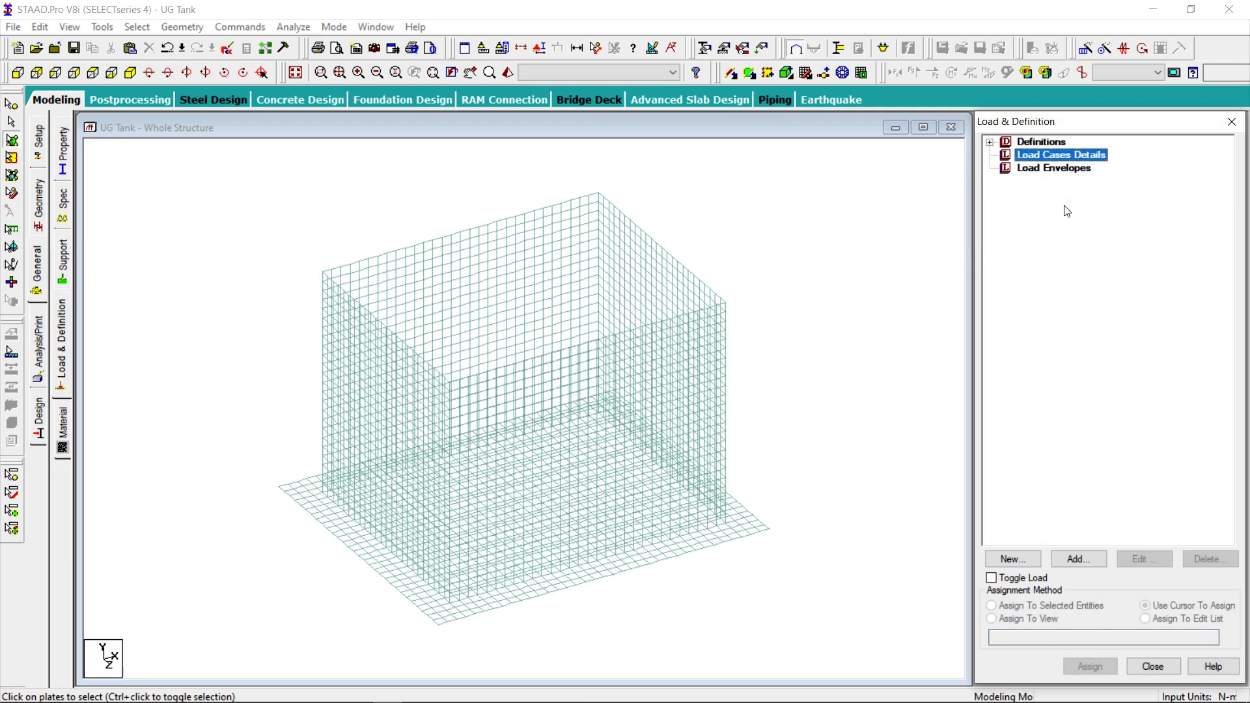
click(1085, 557)
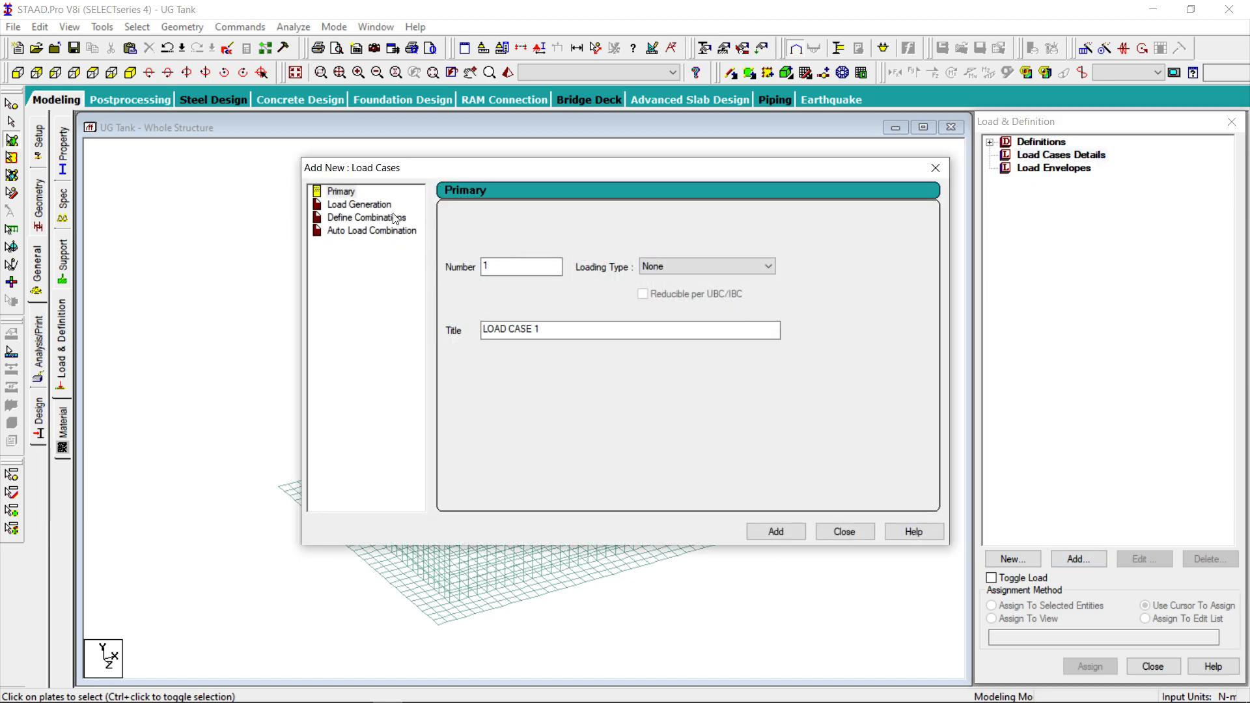
click(771, 266)
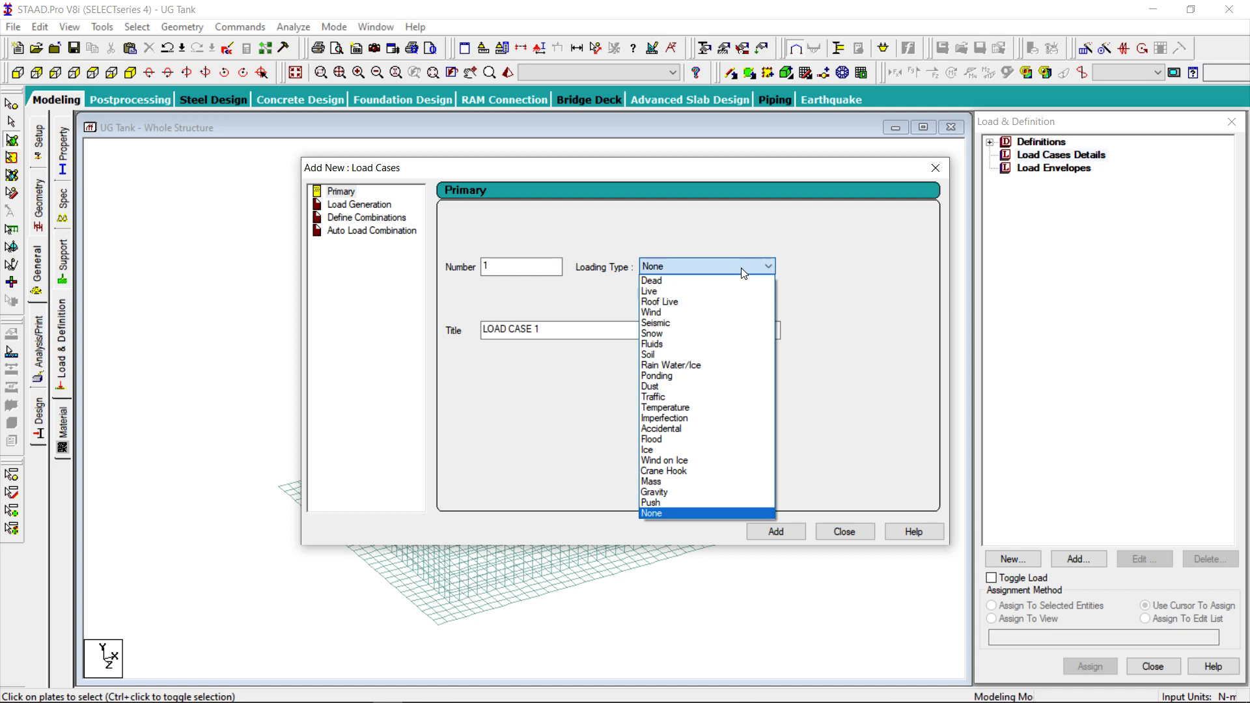
click(665, 279)
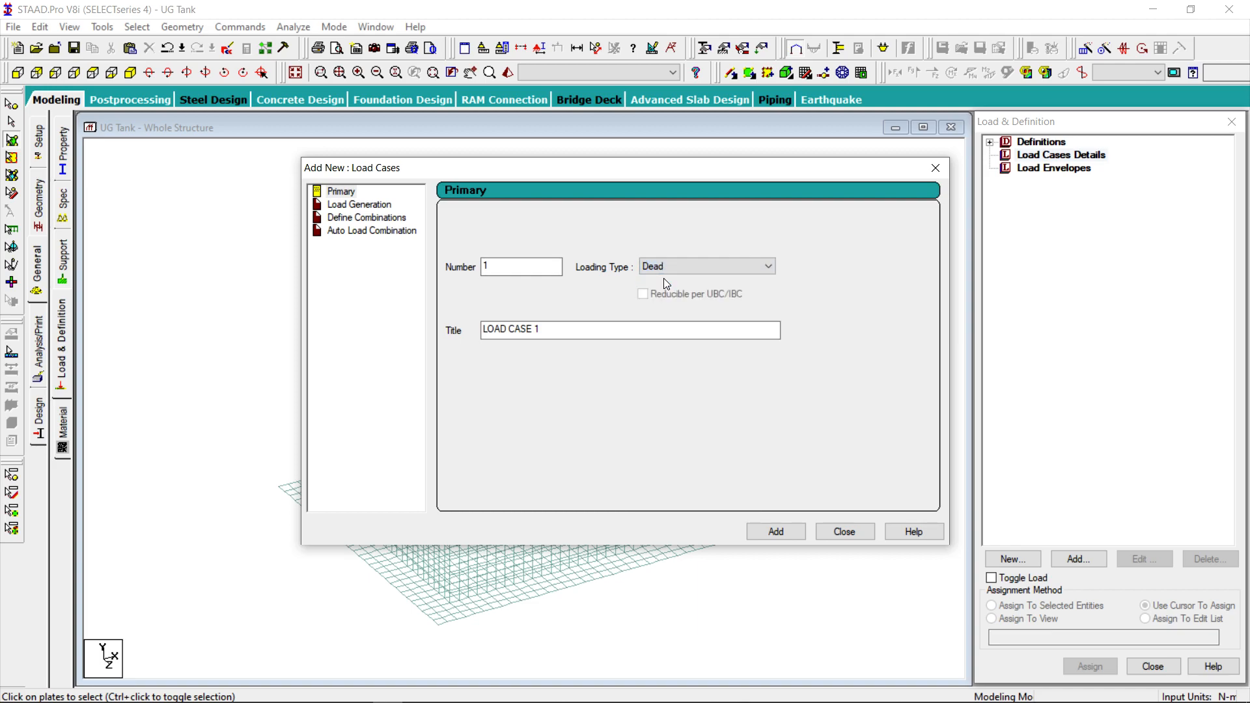
click(789, 533)
click(854, 536)
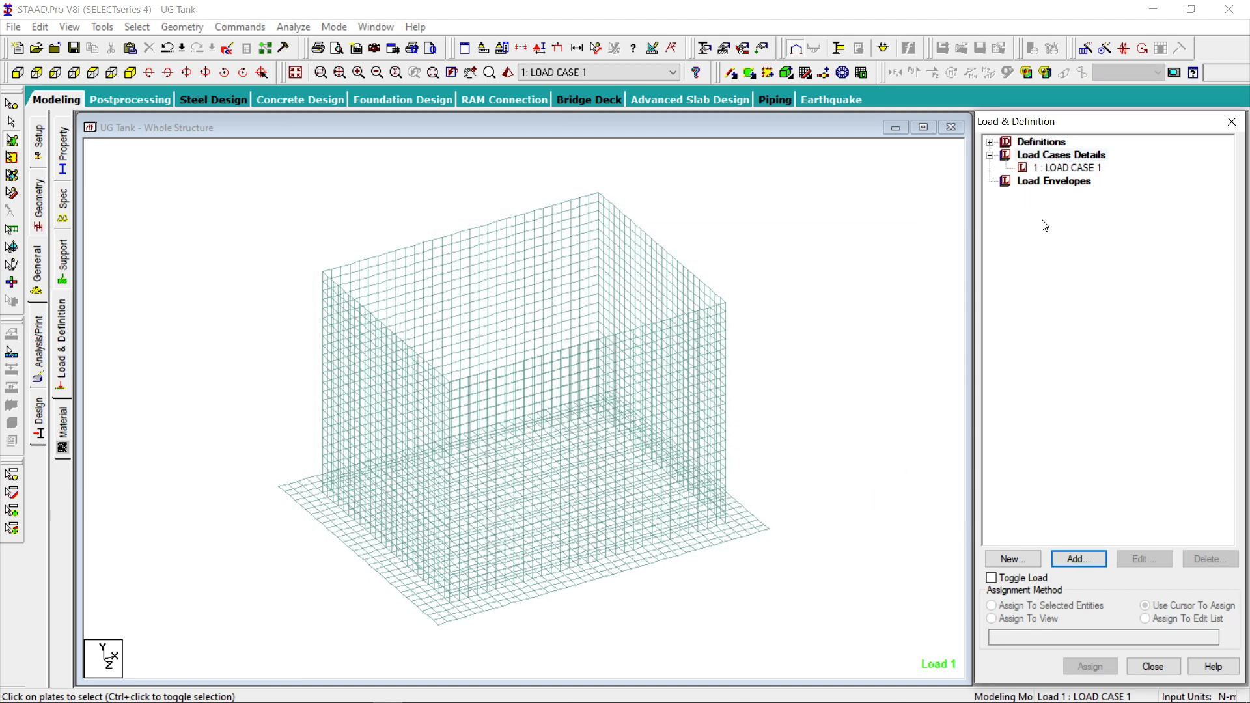
Add a selfweight load in Y with factor -1 to load case 1 and assign it to the whole view.
click(1078, 169)
click(1079, 559)
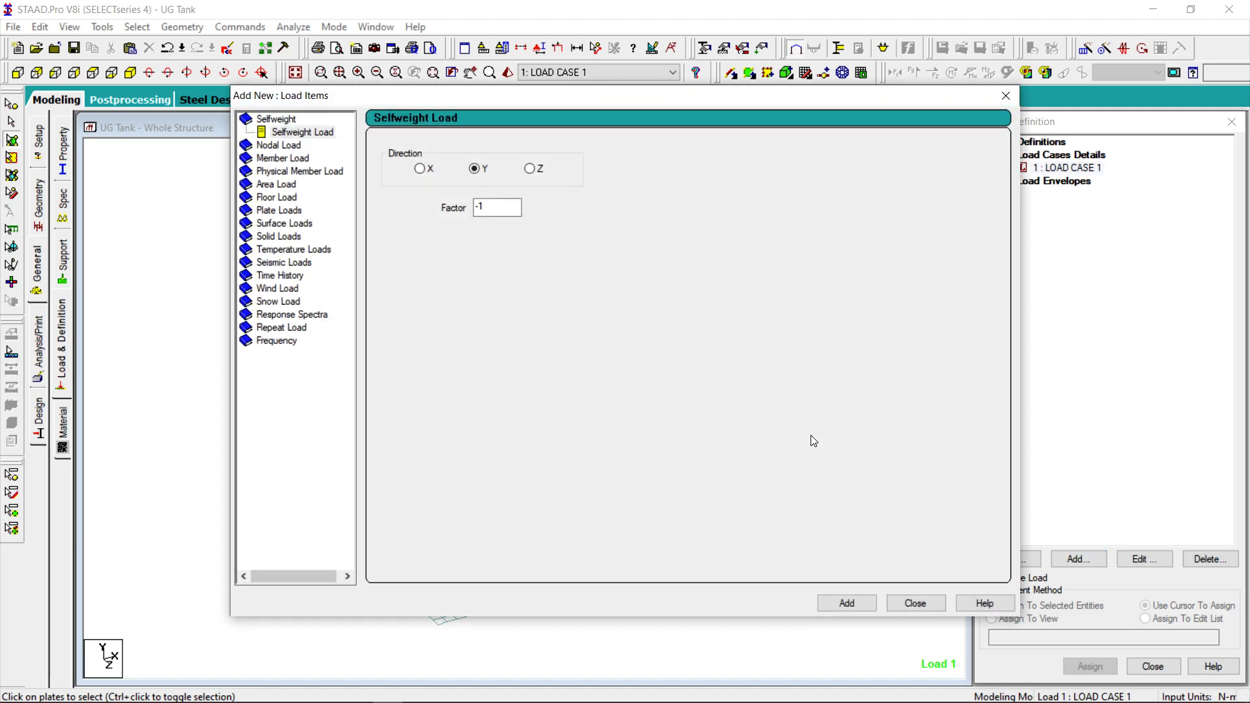
click(868, 606)
click(915, 603)
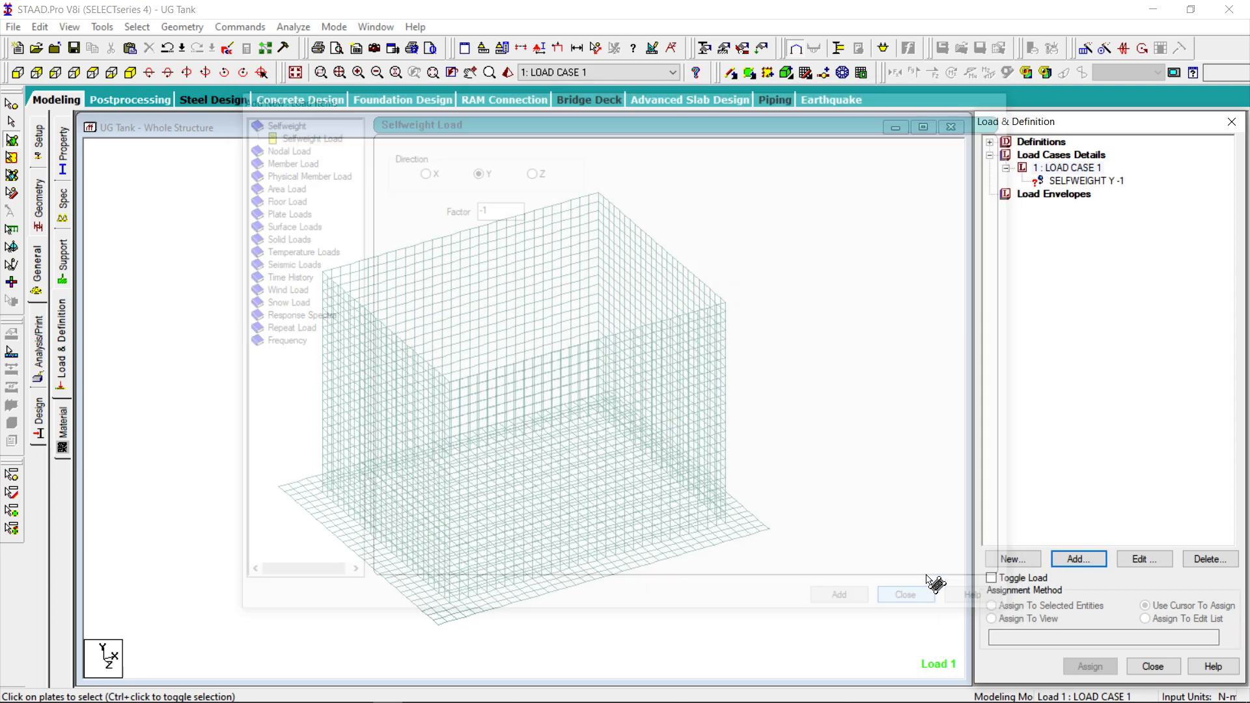
click(1086, 180)
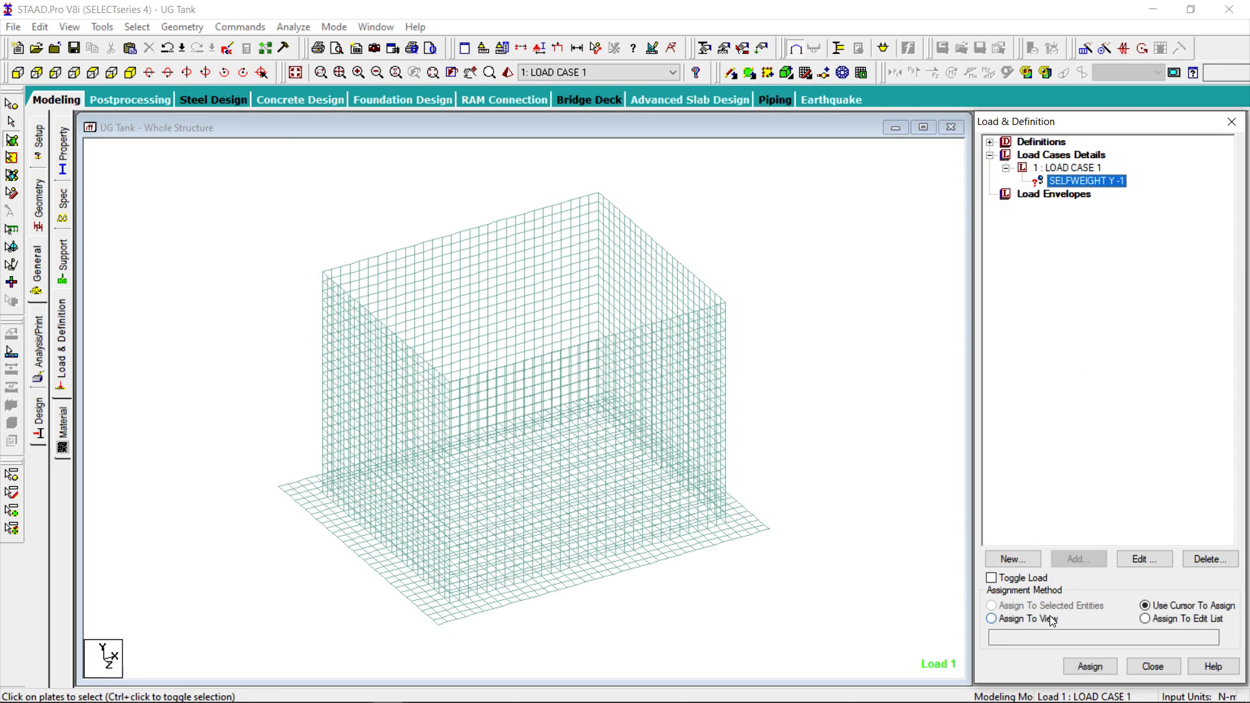
click(1051, 618)
click(1074, 665)
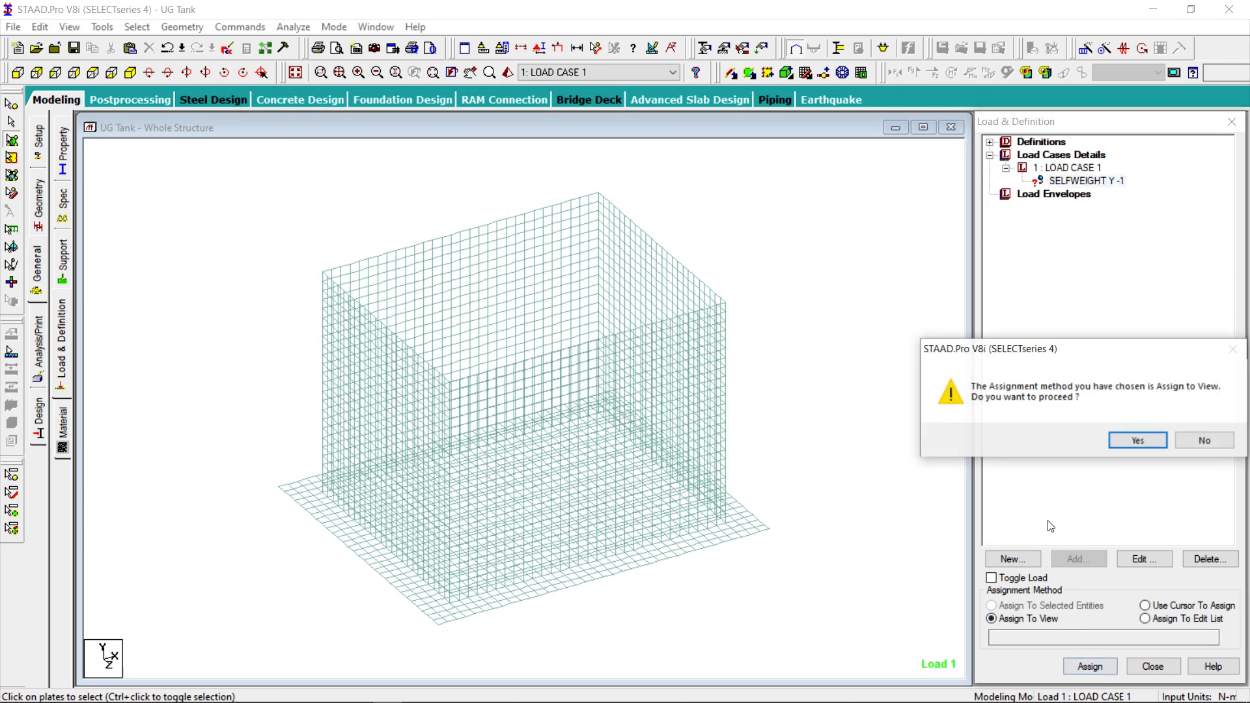
click(1140, 440)
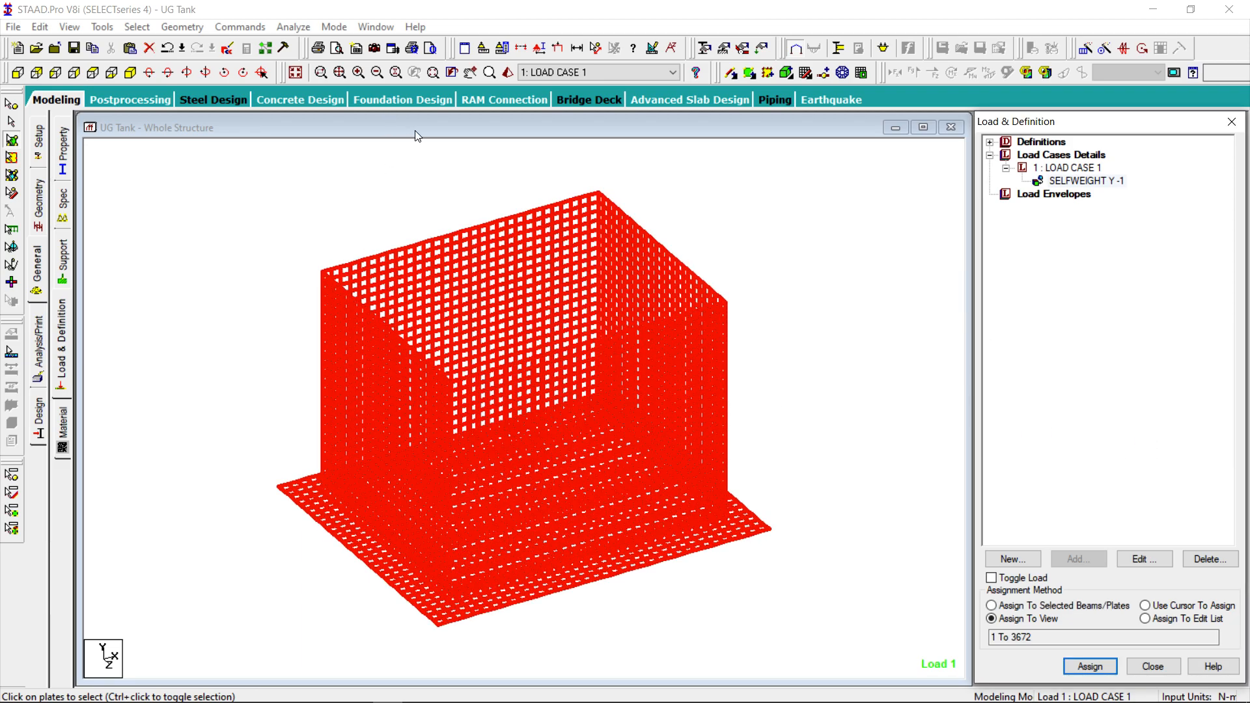
Save the modified tank model and clear the plate selection.
click(74, 49)
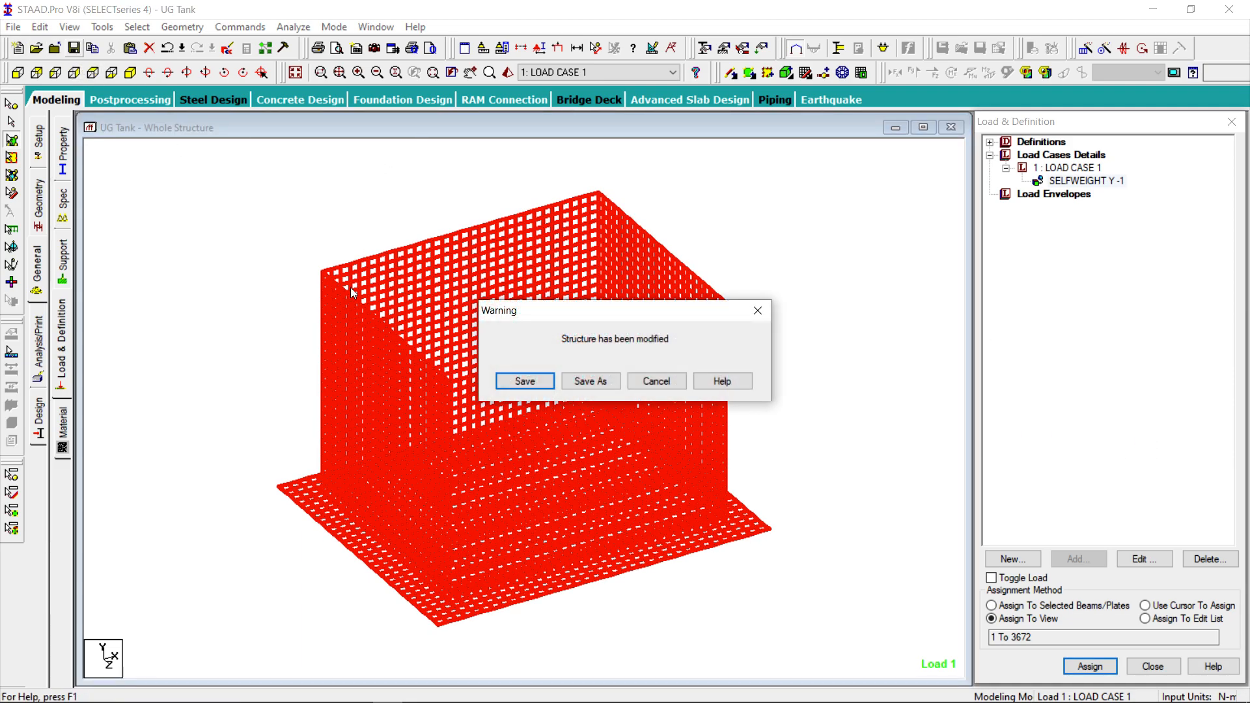
click(517, 379)
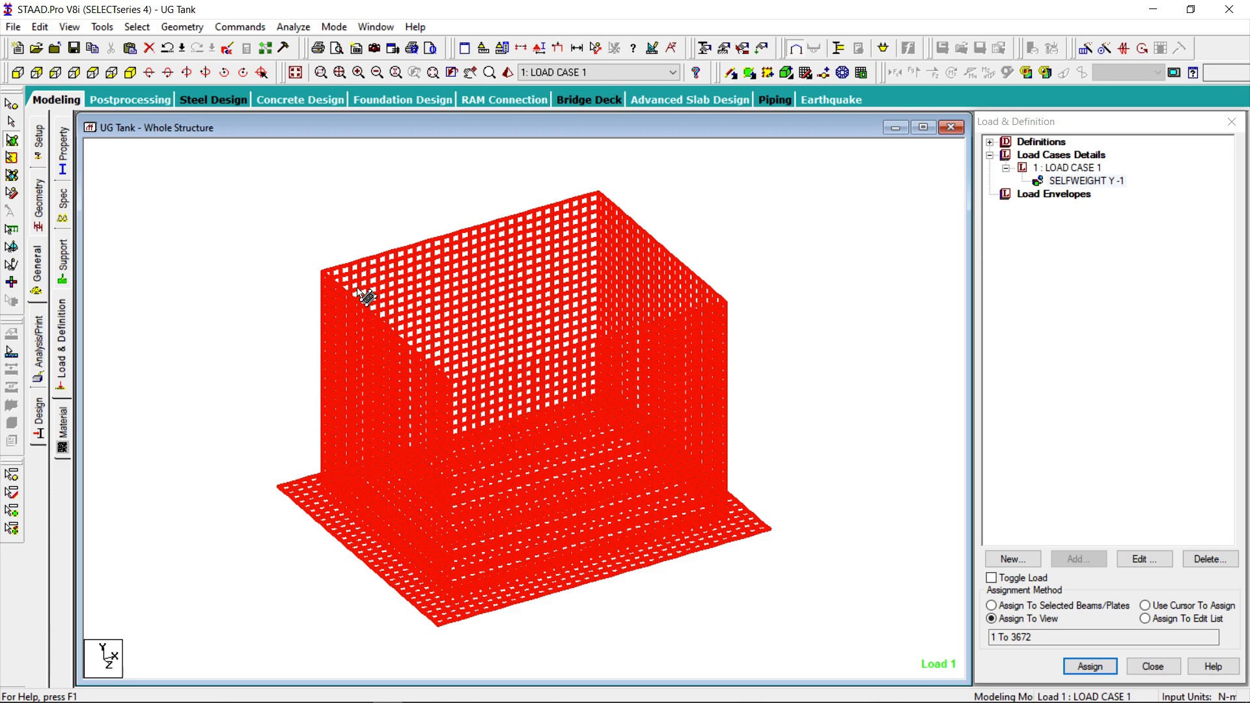
click(234, 224)
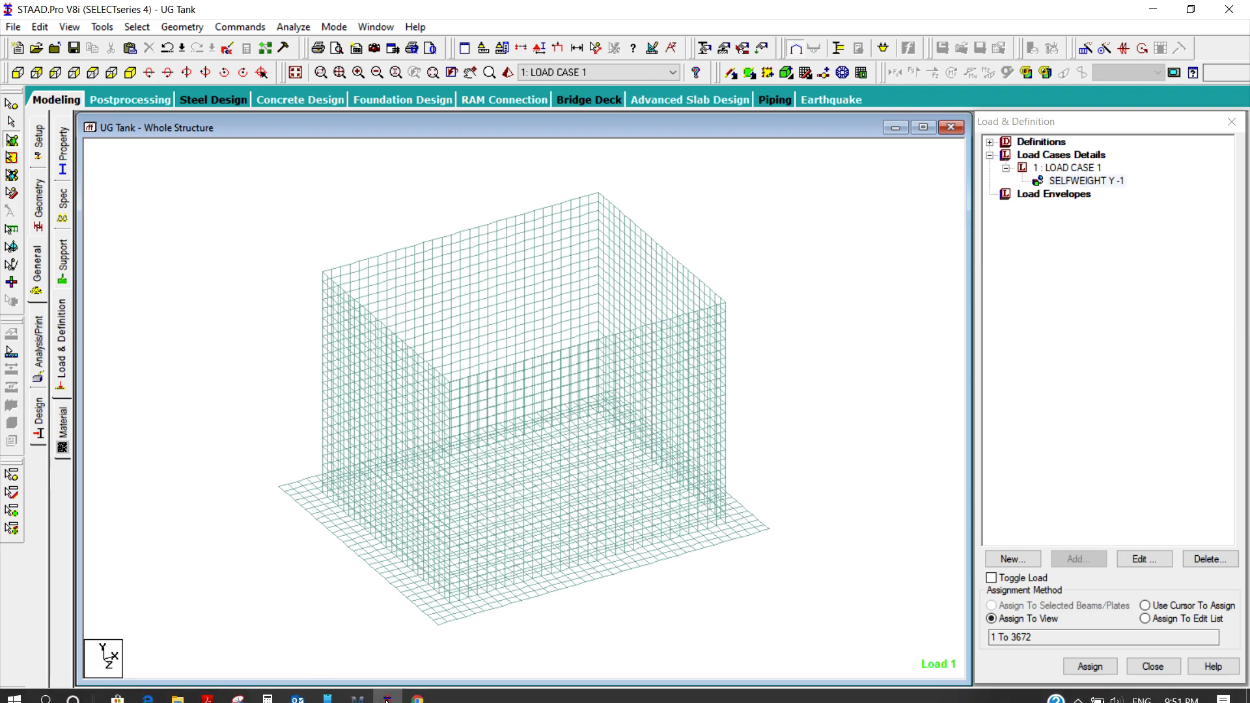
Review the soil and concrete design parameters in Mathcad and the tank section in Sketch.pdf, then return to STAAD.Pro.
click(361, 692)
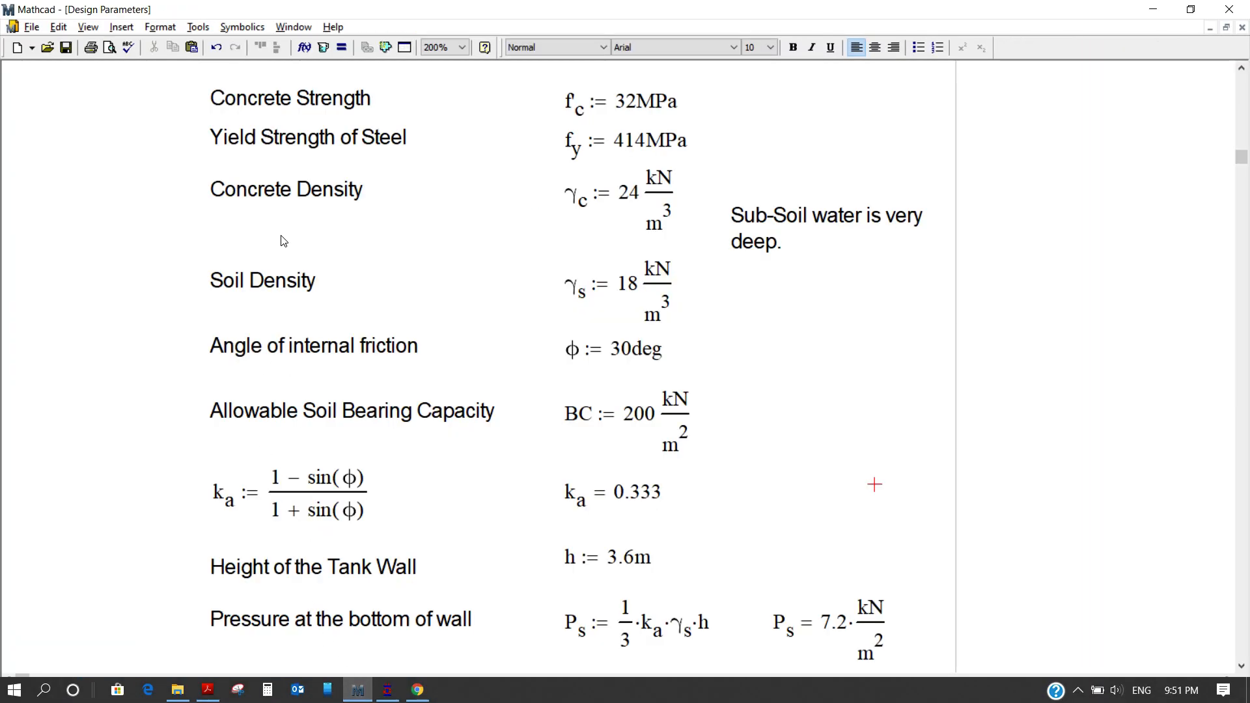
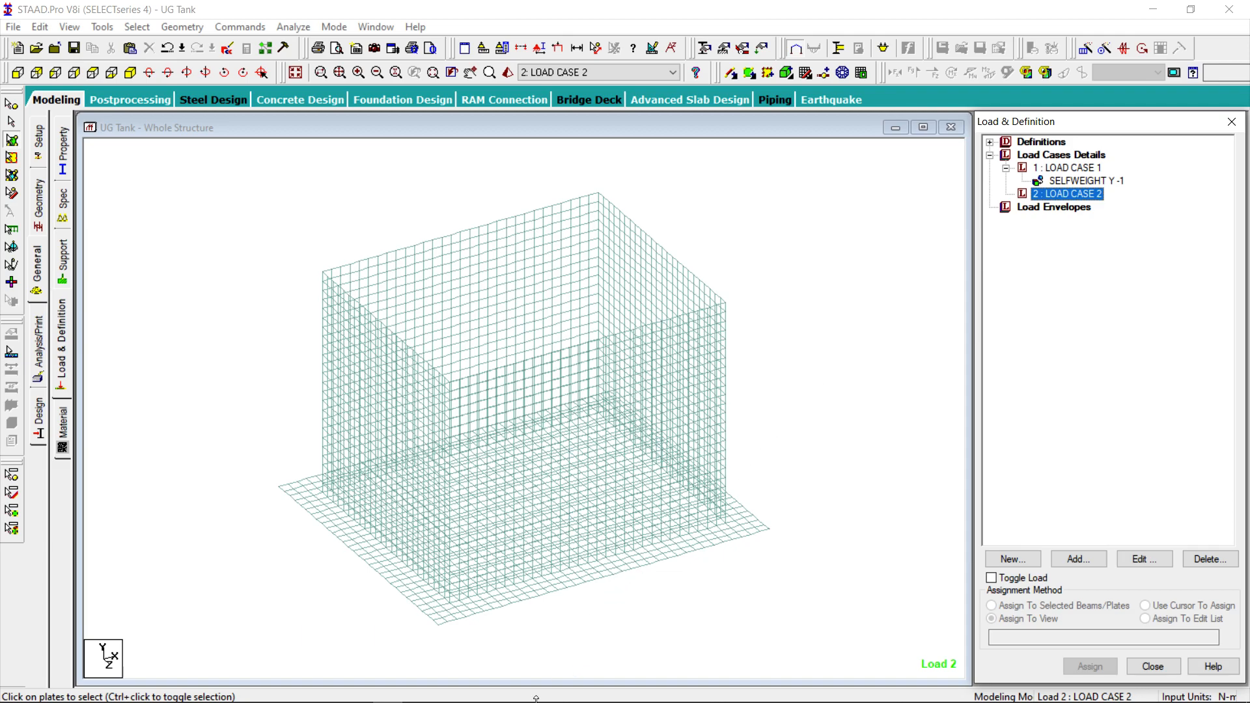
mouse_move(388, 701)
click(206, 701)
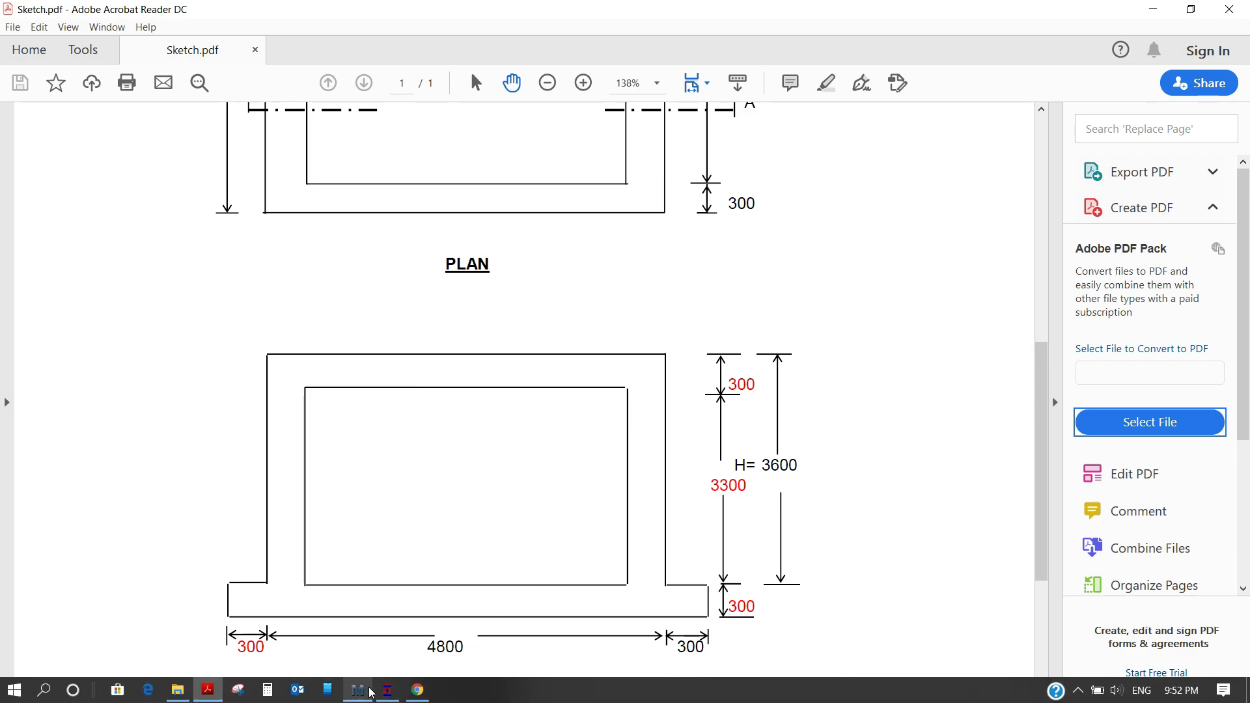
click(388, 690)
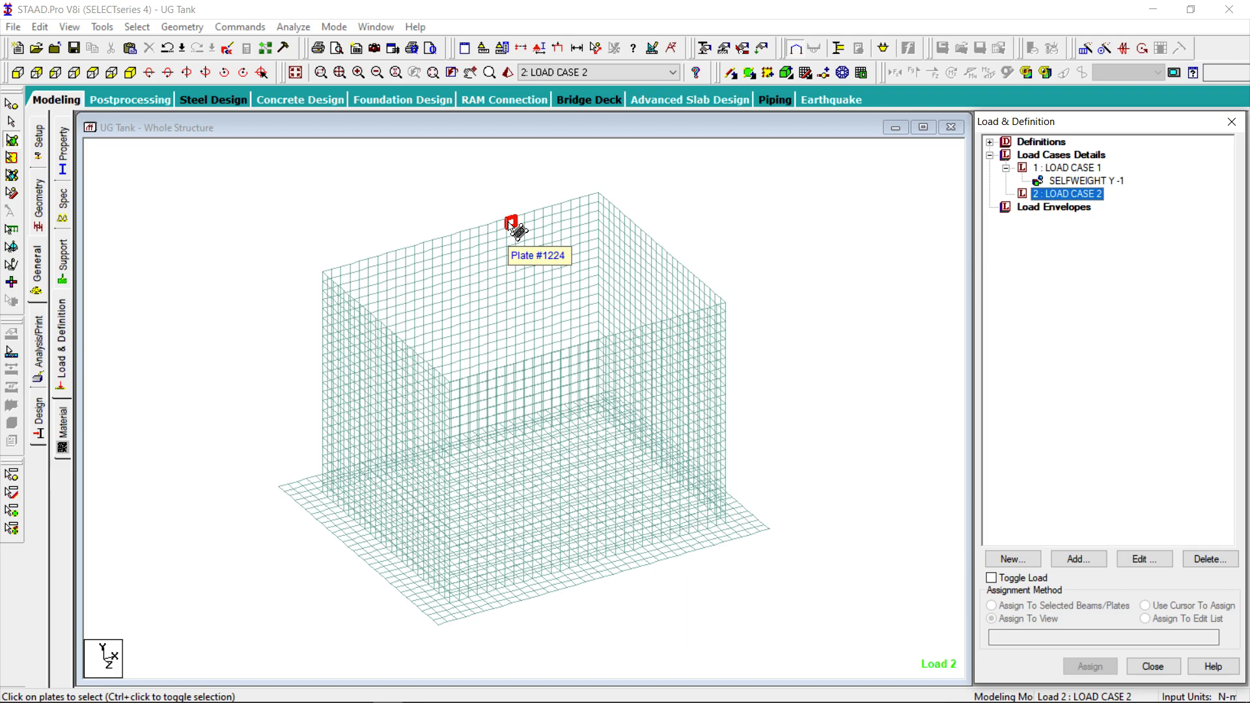
Measure the node-to-node distances along the long and short sides of the tank walls at the base slab.
click(596, 47)
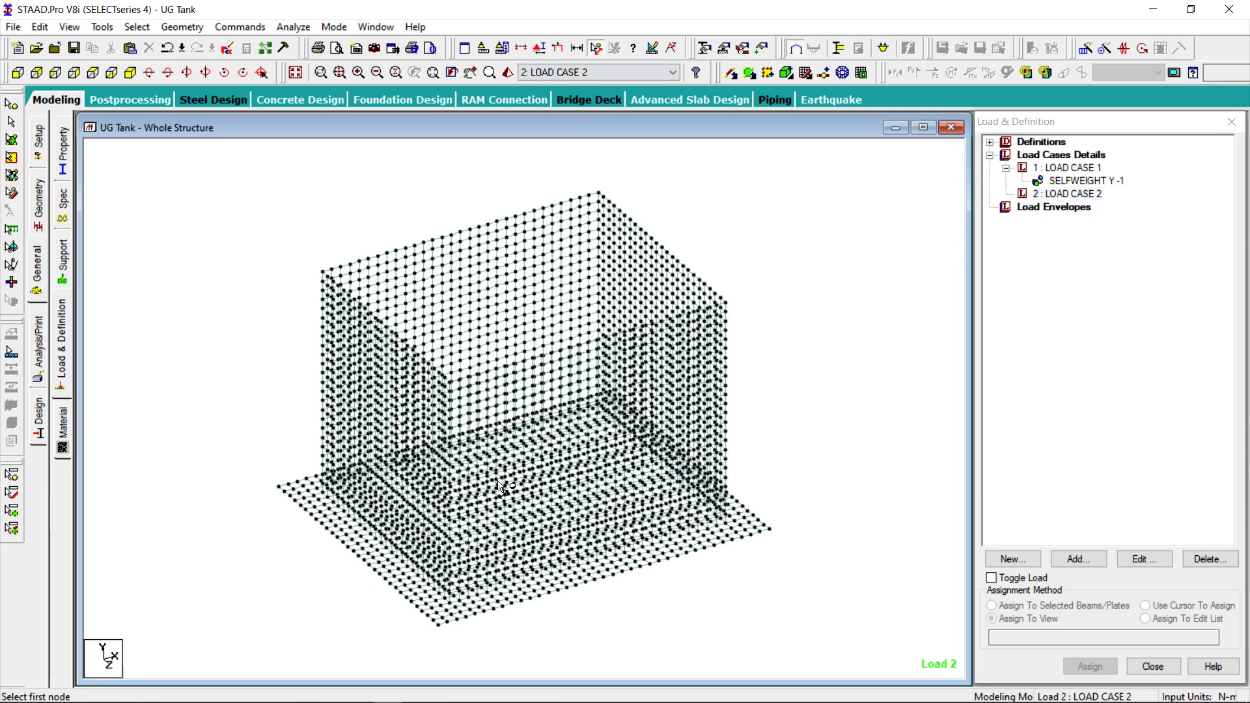
click(452, 607)
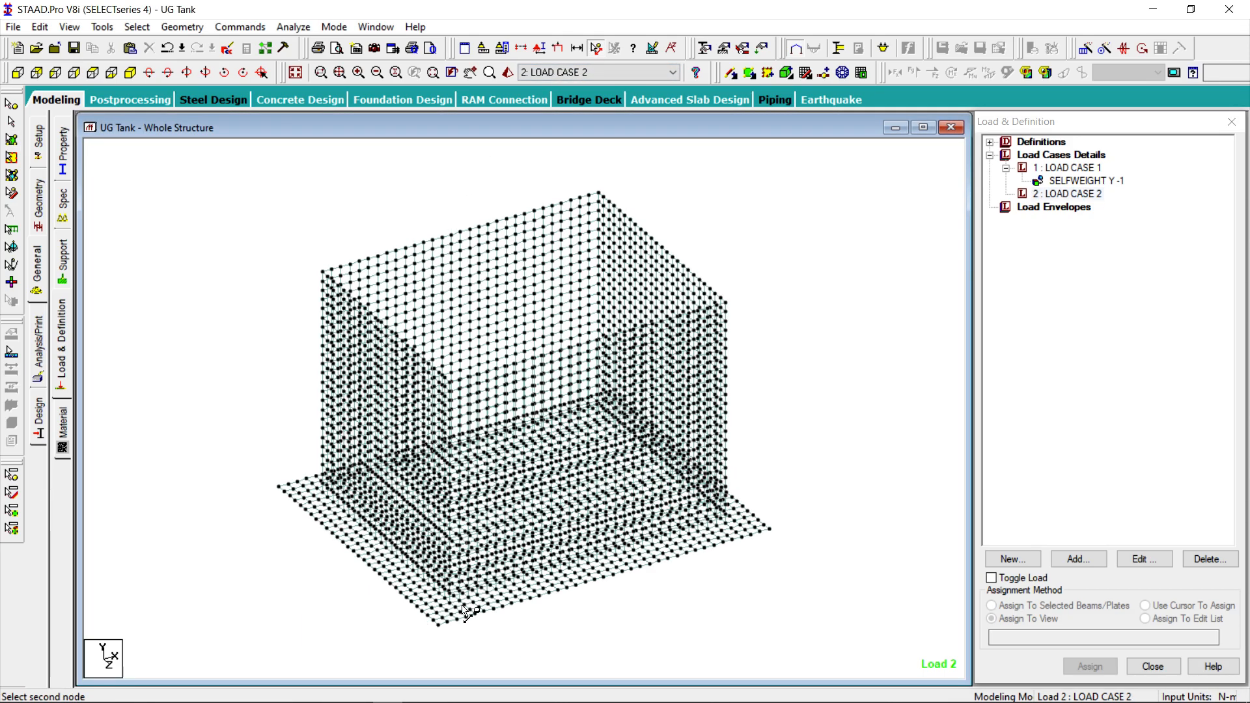
click(730, 531)
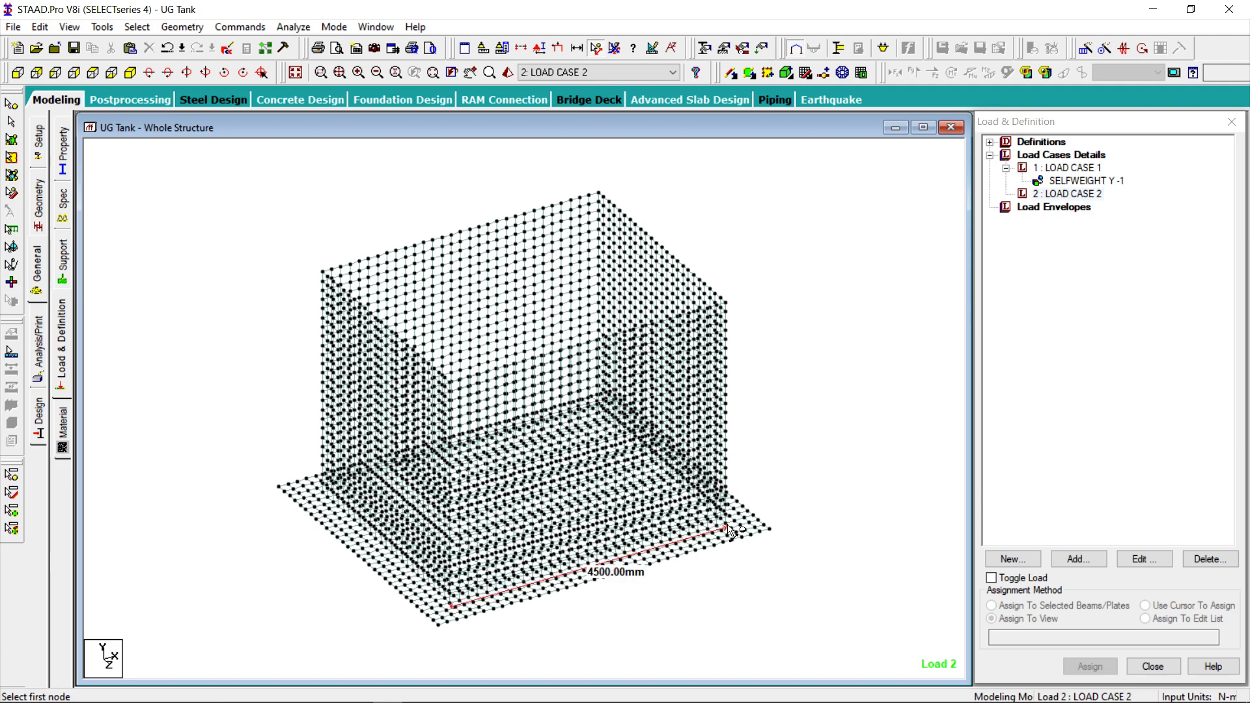
click(323, 495)
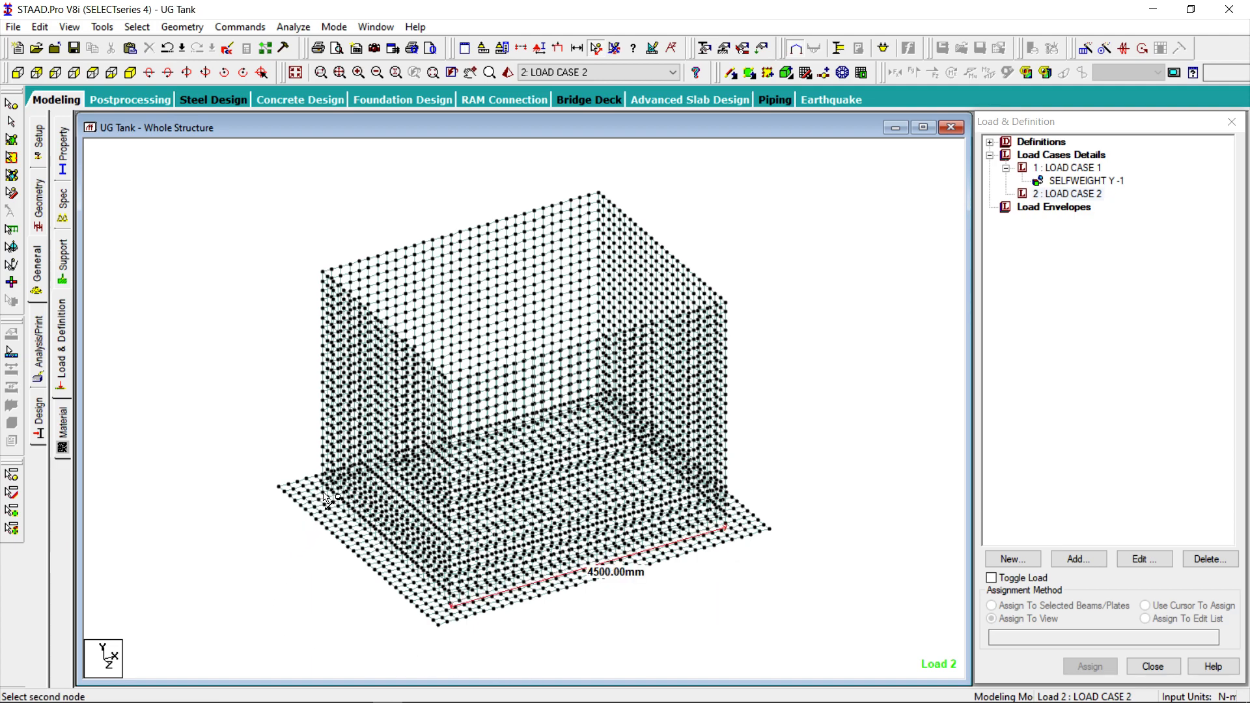
click(450, 606)
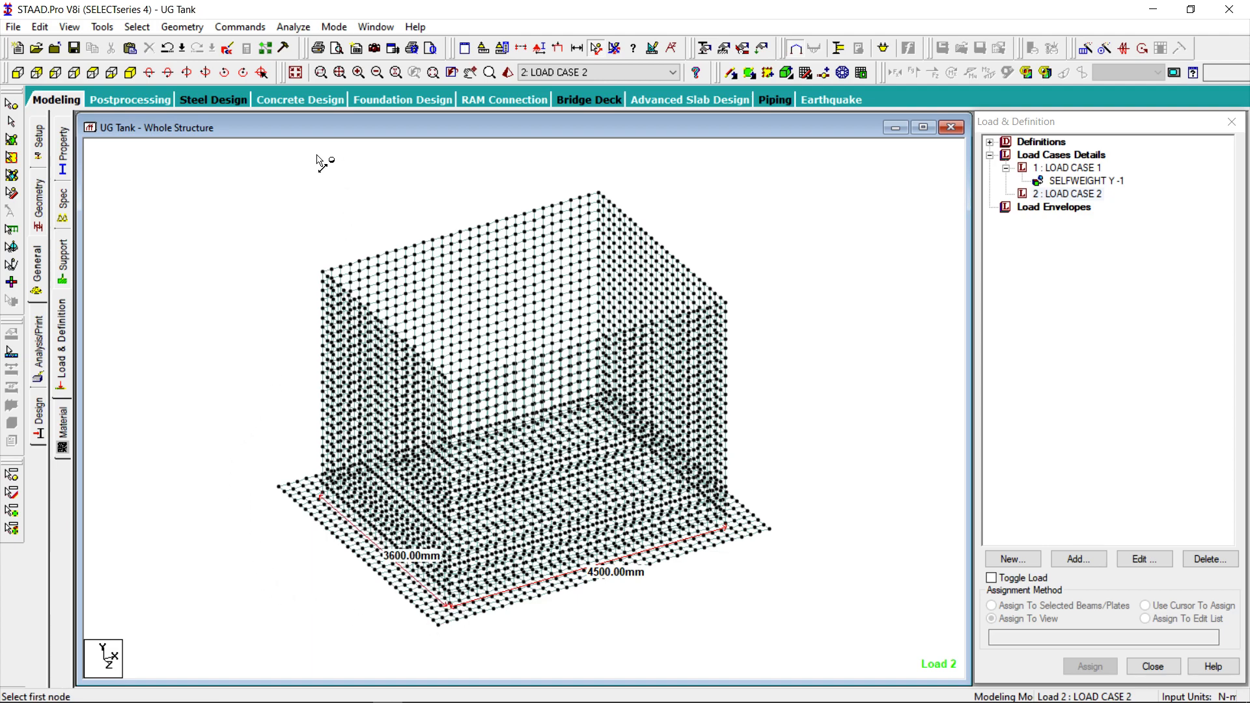
Isolate the base slab by selecting the plates parallel to XZ, showing only them in plan view, and clear the selection.
click(137, 27)
mouse_move(132, 397)
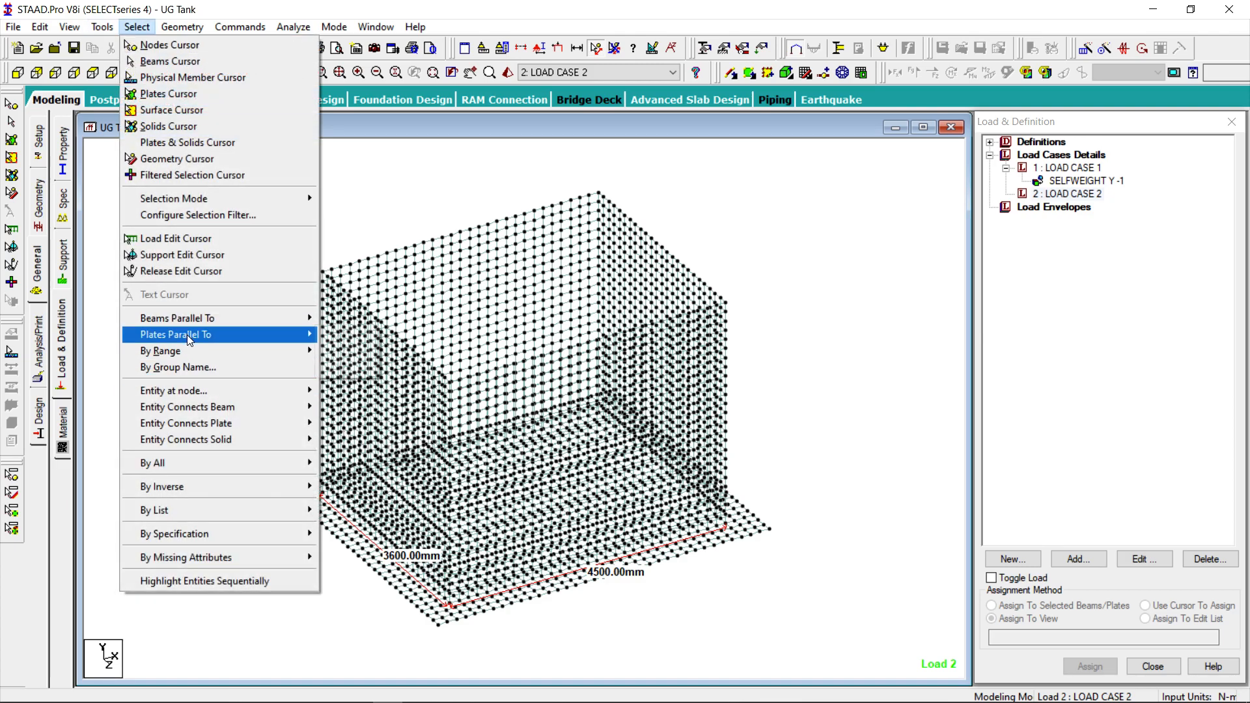
mouse_move(186, 334)
click(342, 367)
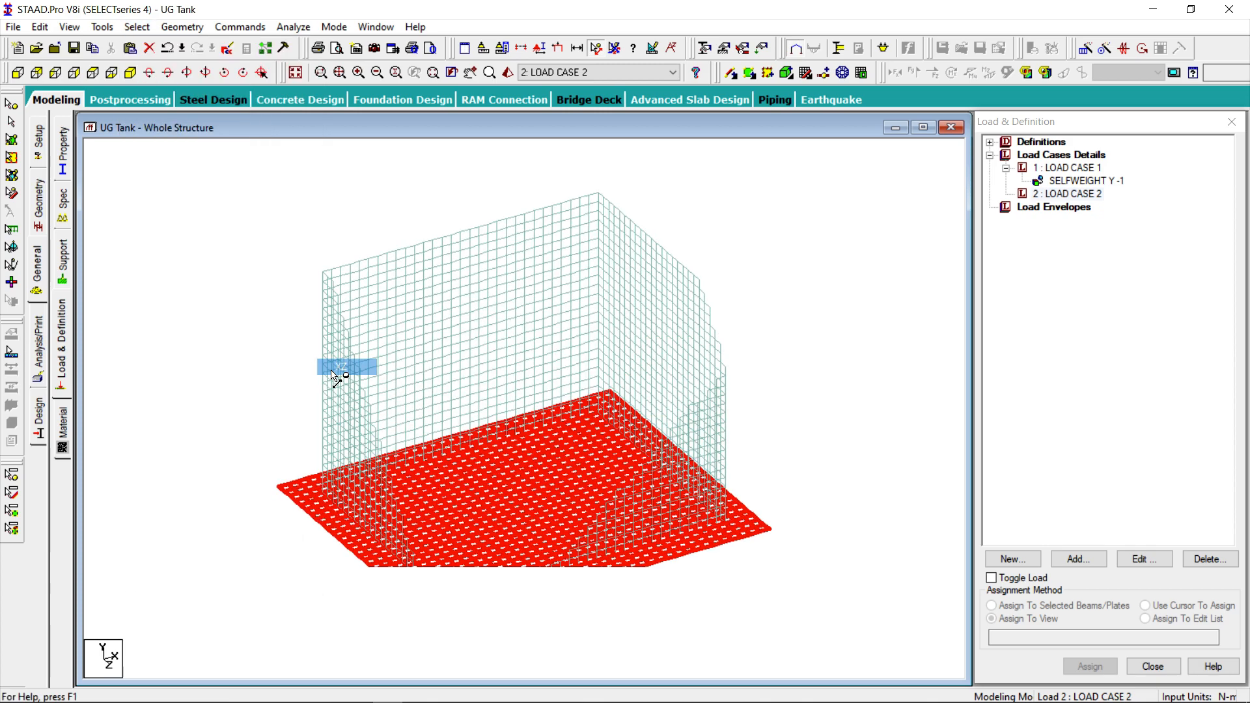
click(138, 27)
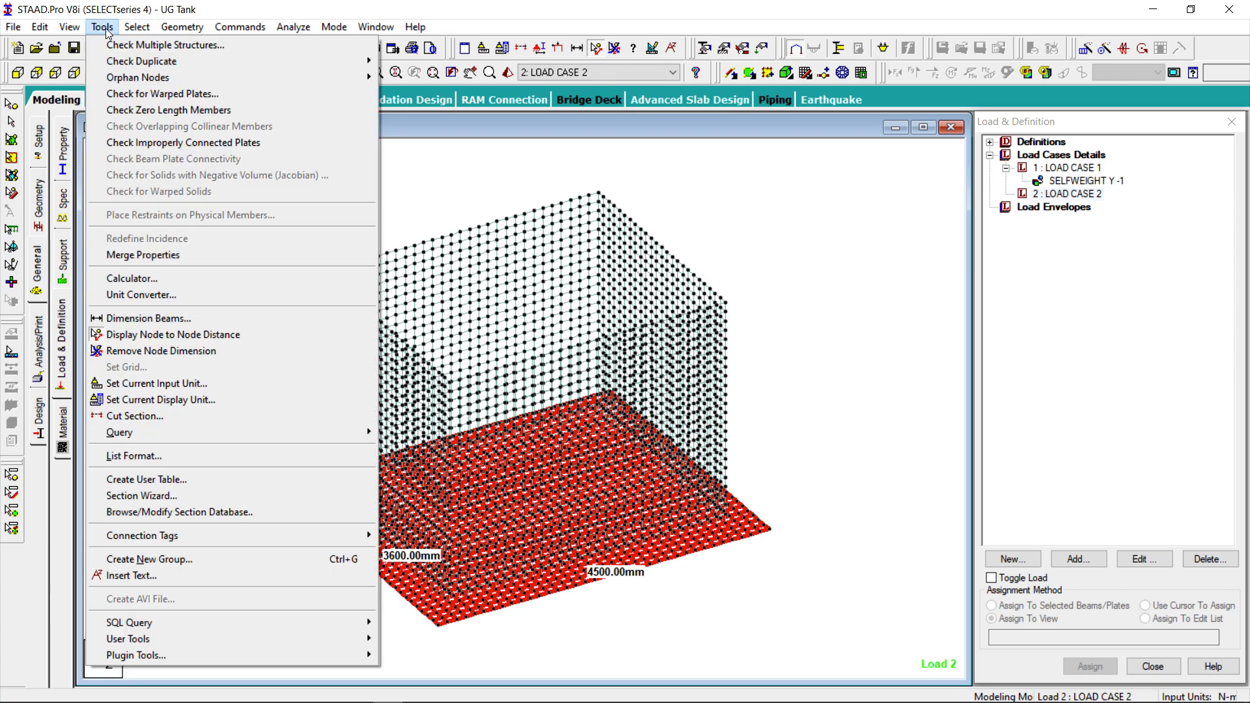
click(138, 27)
click(70, 26)
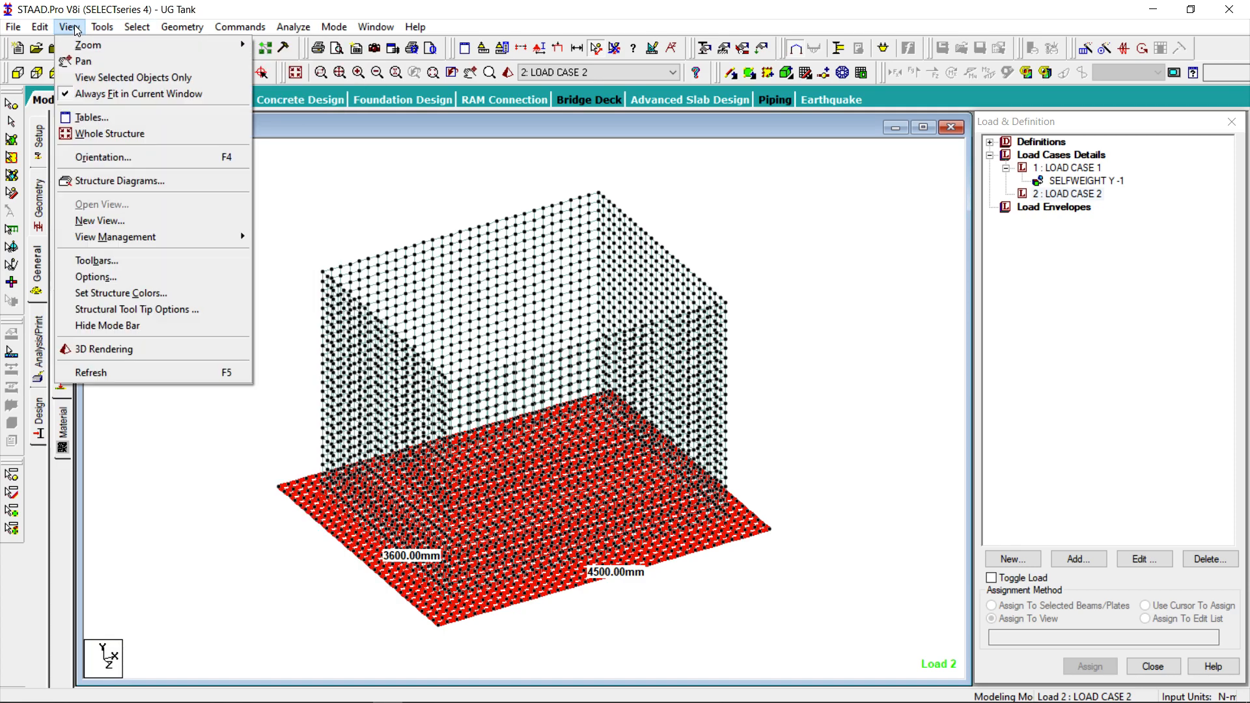
click(100, 82)
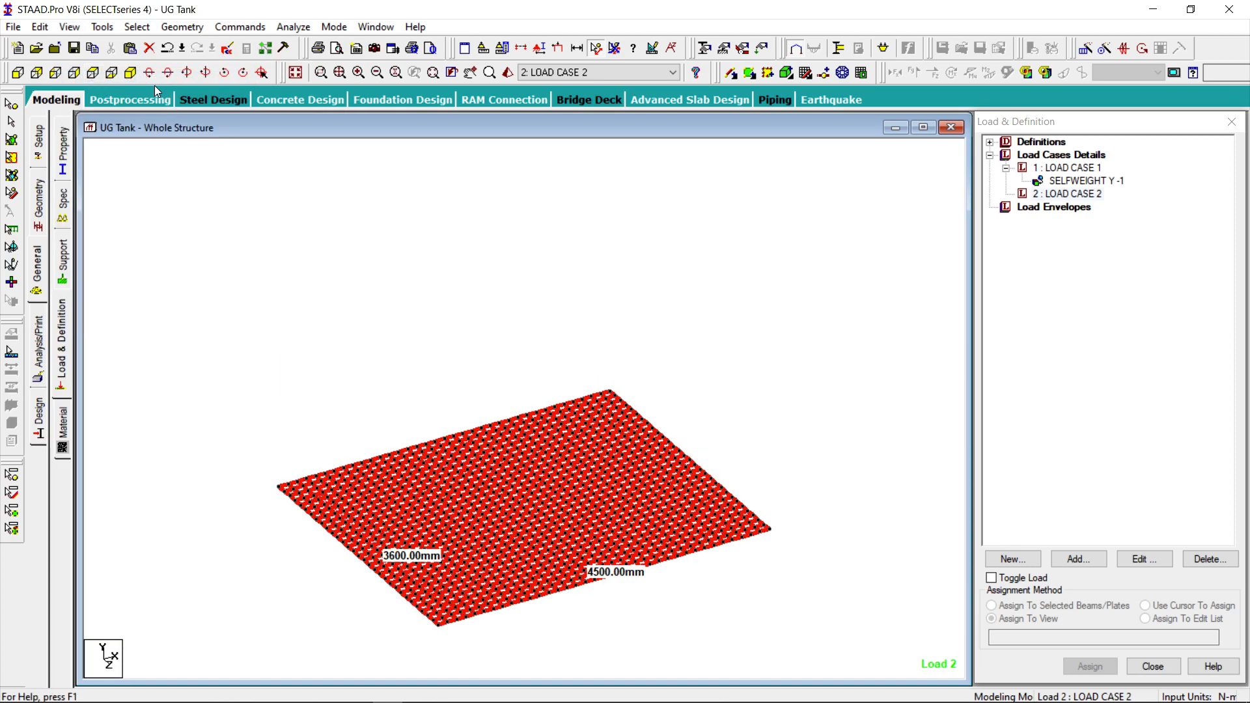
click(94, 73)
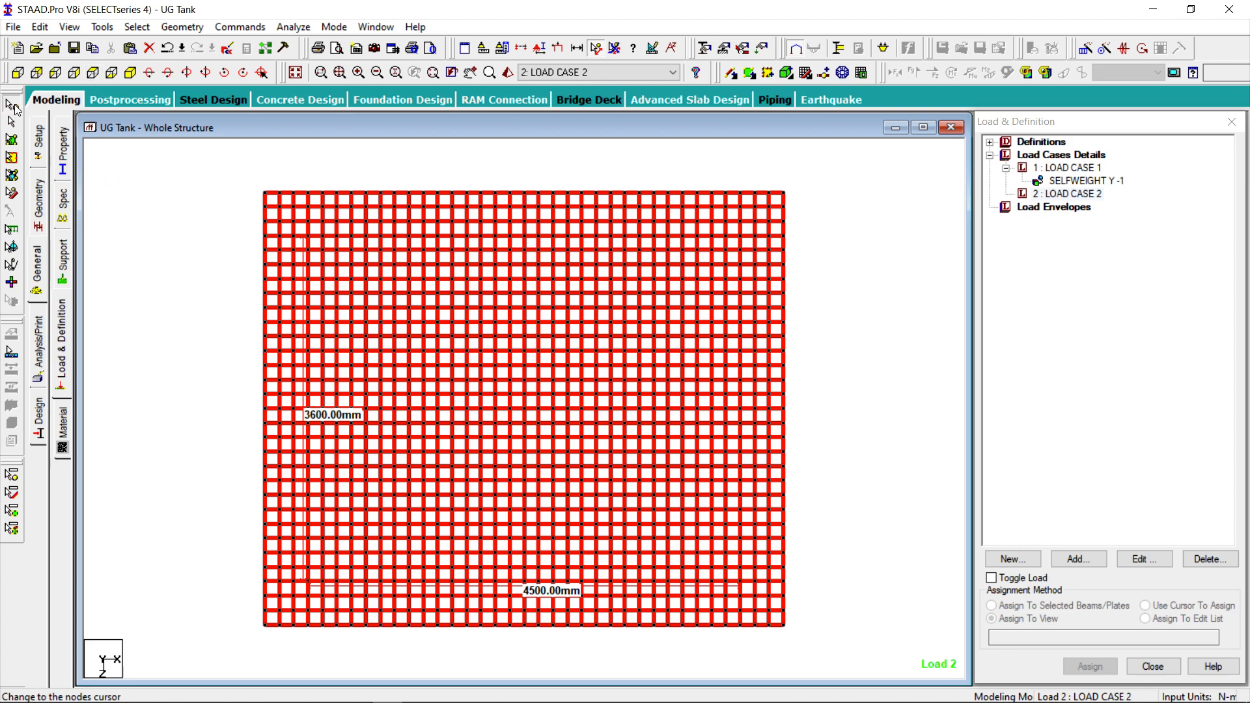
click(175, 171)
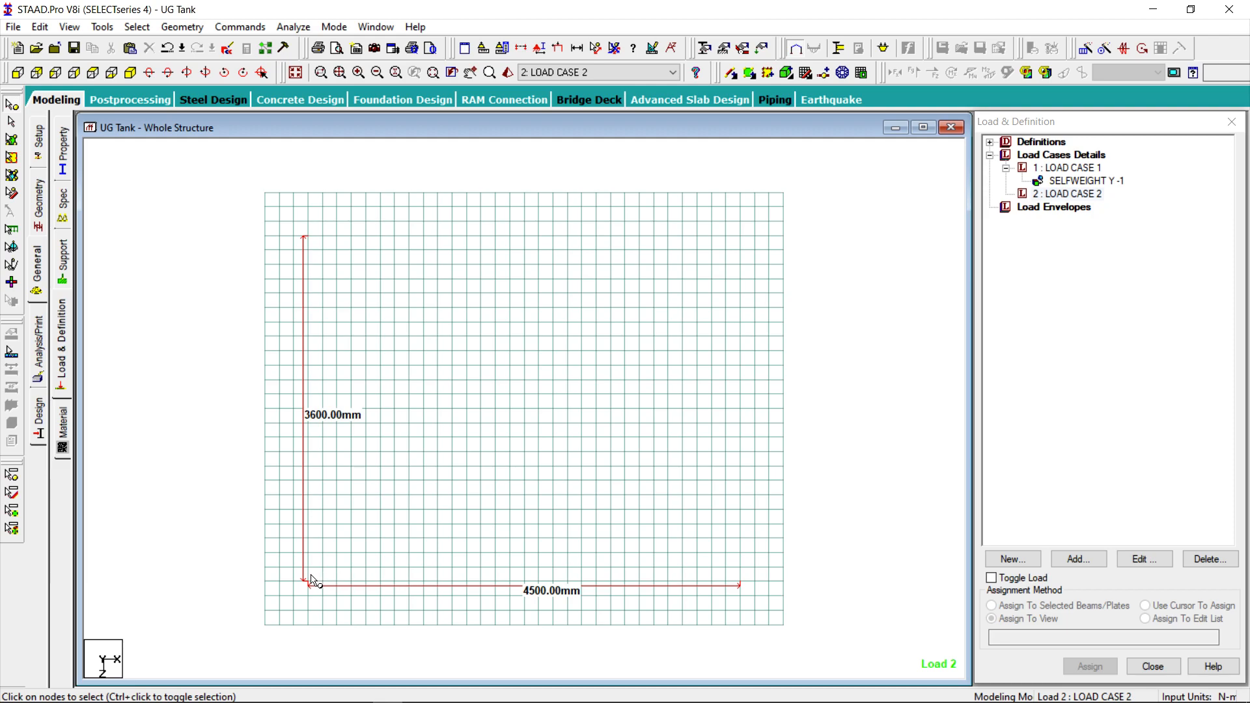
click(1092, 559)
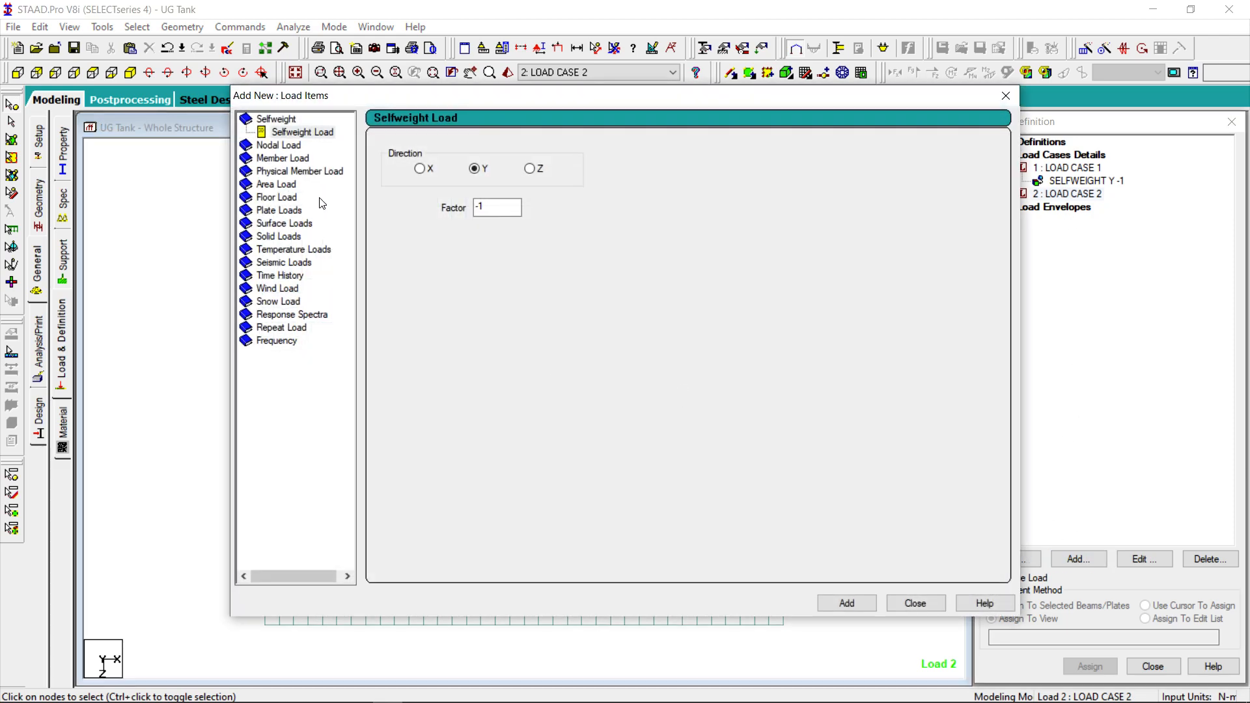
click(288, 211)
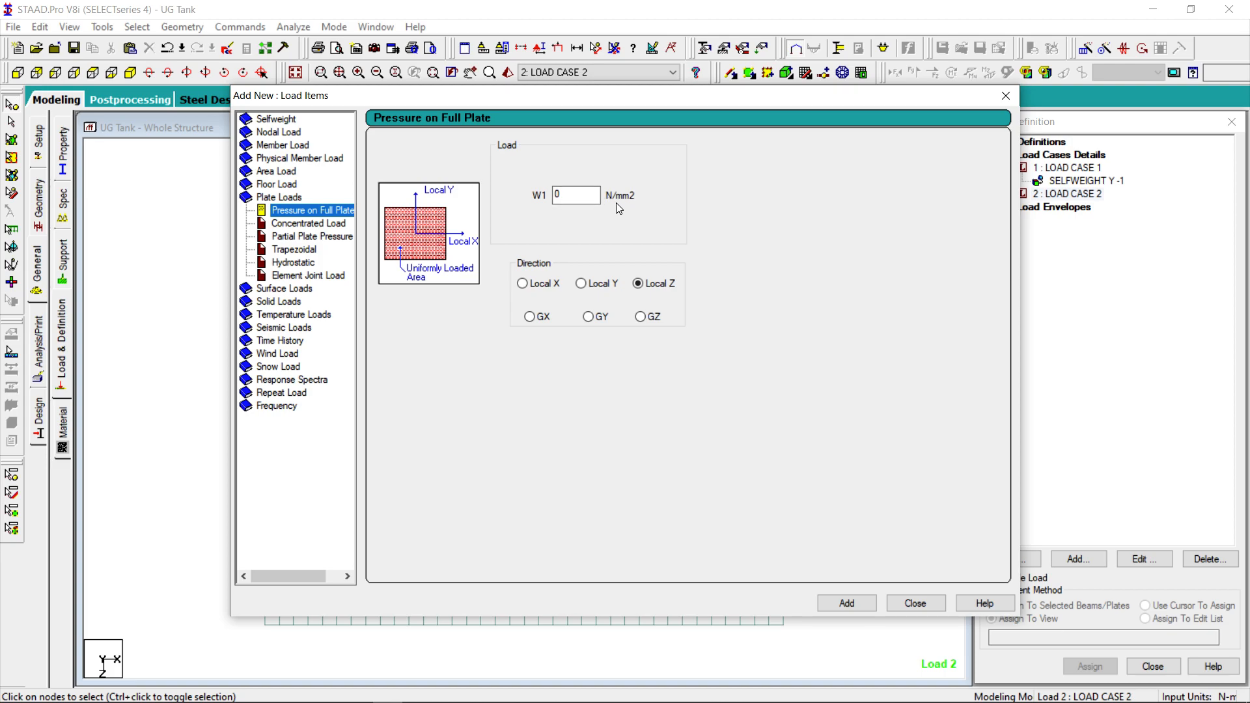
click(915, 603)
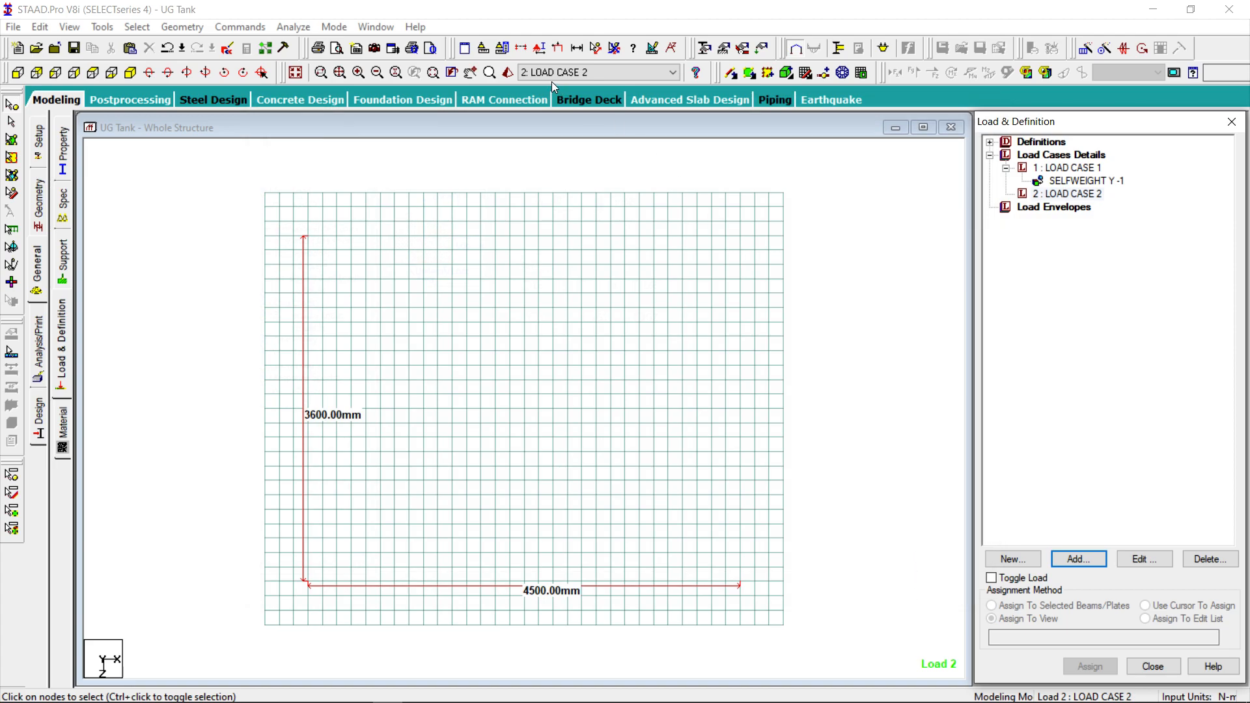
Set the current input units for the plate pressure load.
click(484, 47)
click(760, 395)
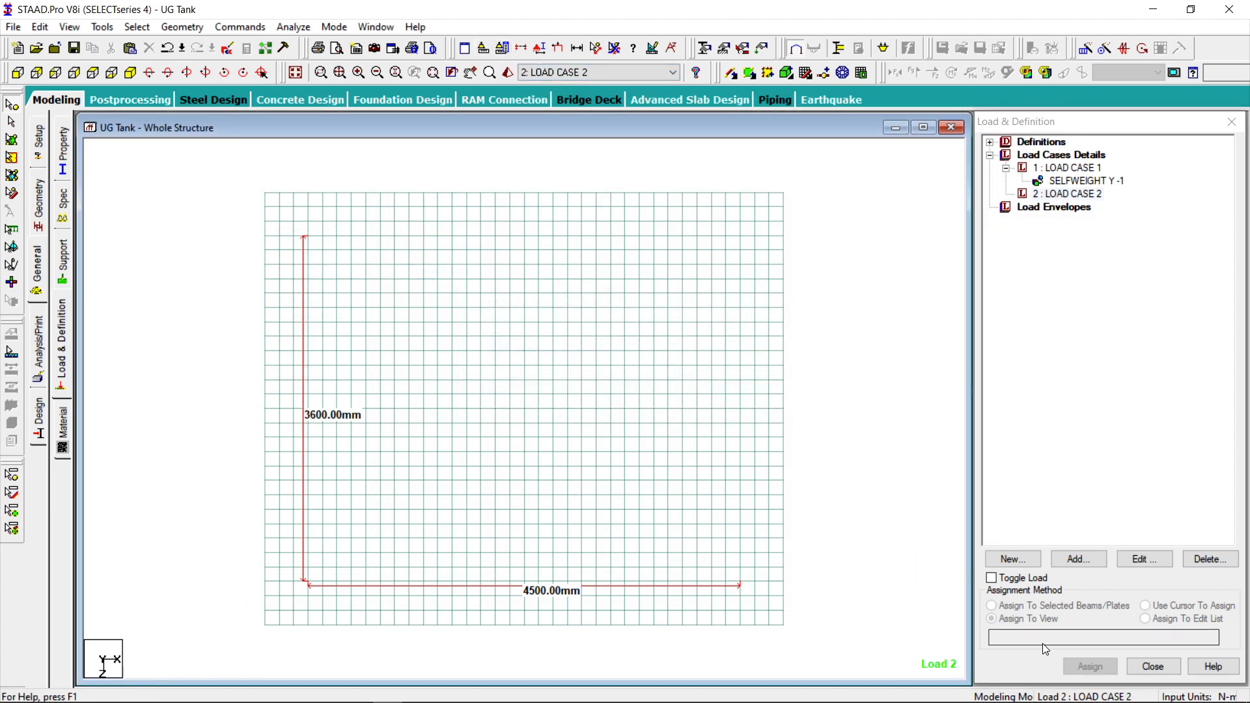
Set the current input units to meter for length and kilonewton for force.
click(1132, 667)
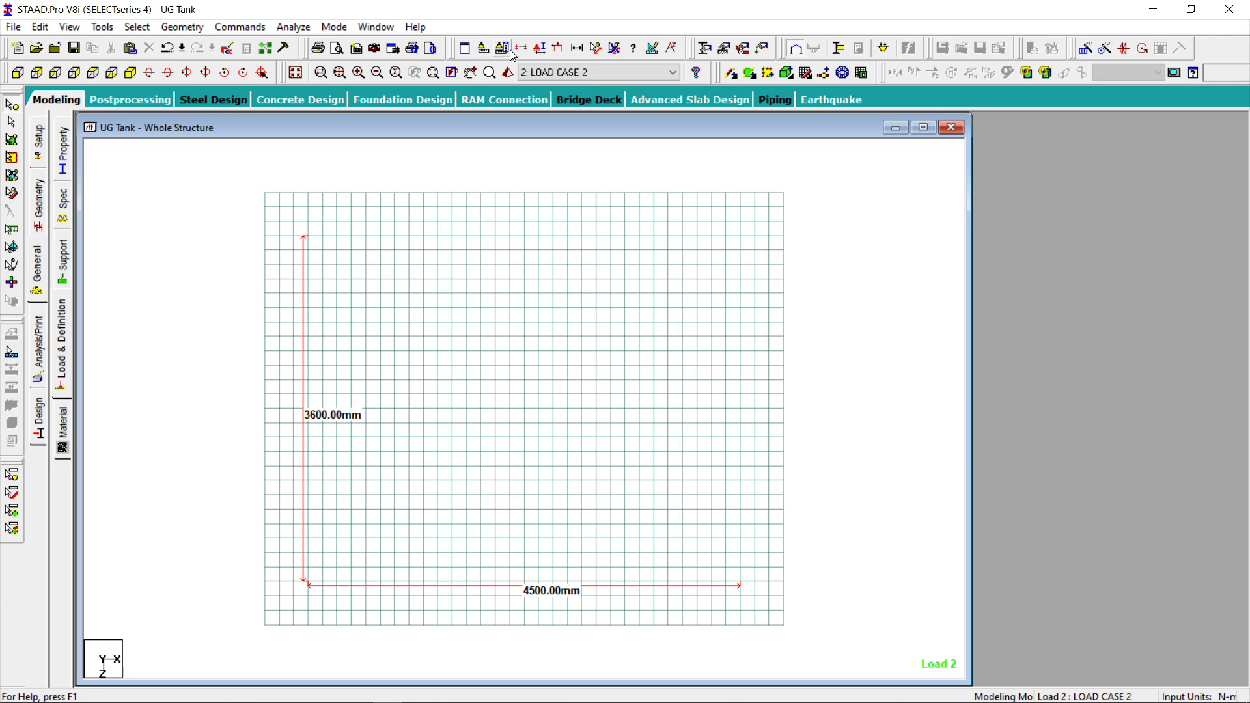
click(483, 48)
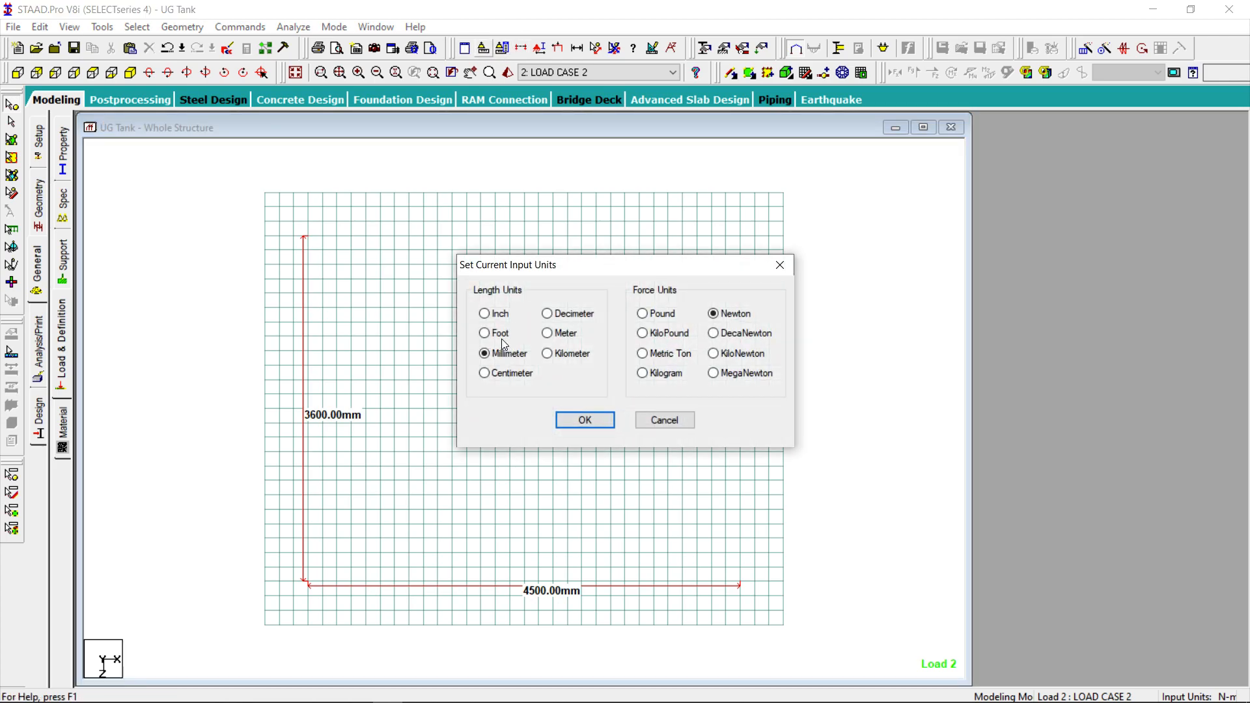
click(548, 334)
click(579, 422)
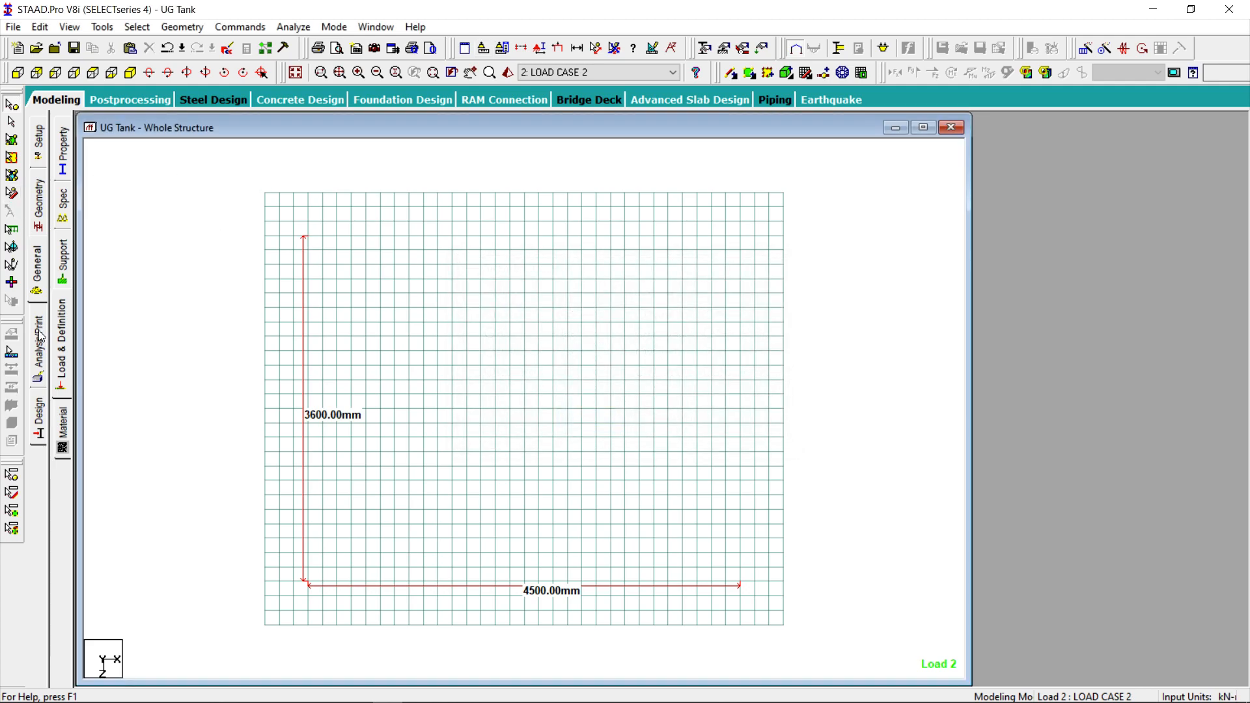
Add a full-plate pressure load of 33 kN/m2 in the Local Z direction to load case 2 and select it for assignment.
click(61, 352)
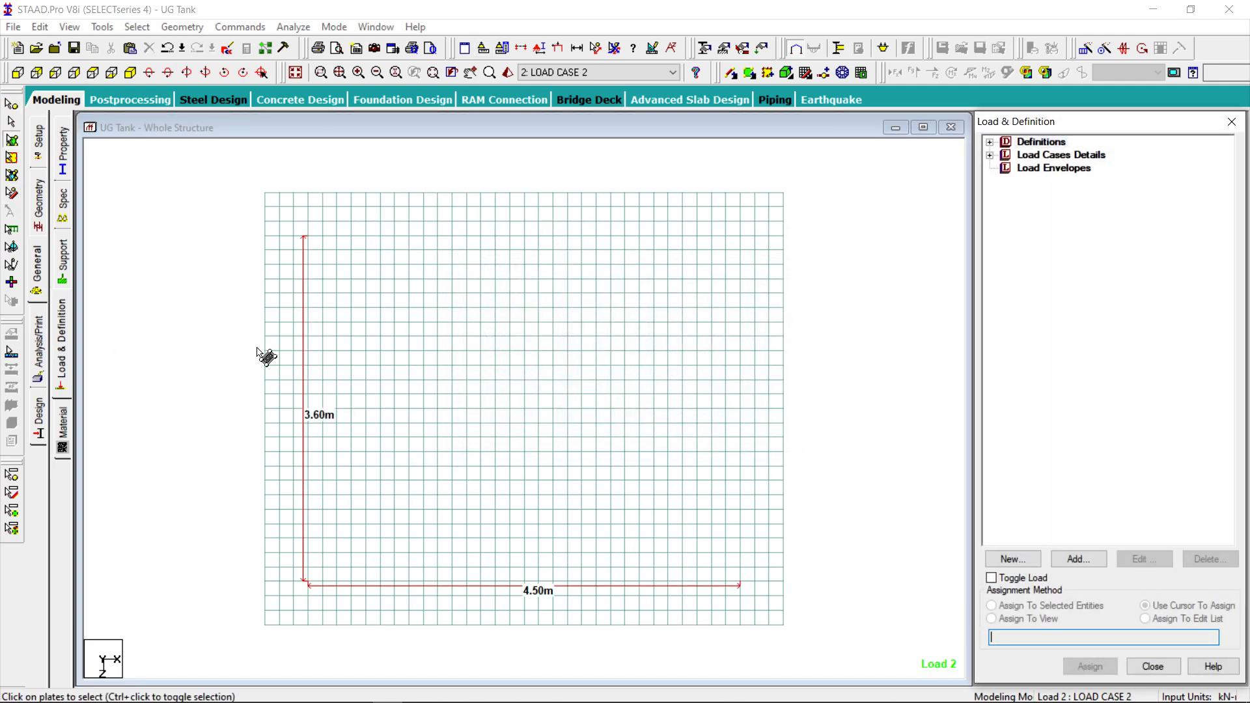
click(990, 156)
click(1068, 182)
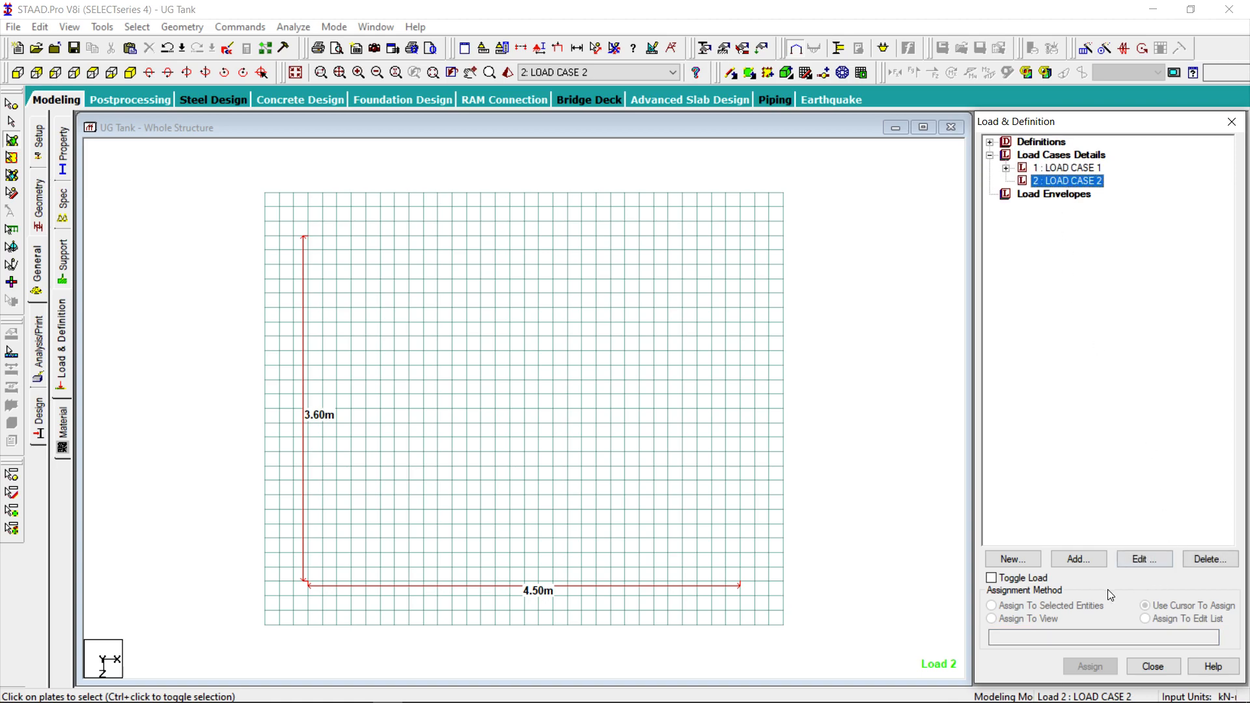
click(1078, 560)
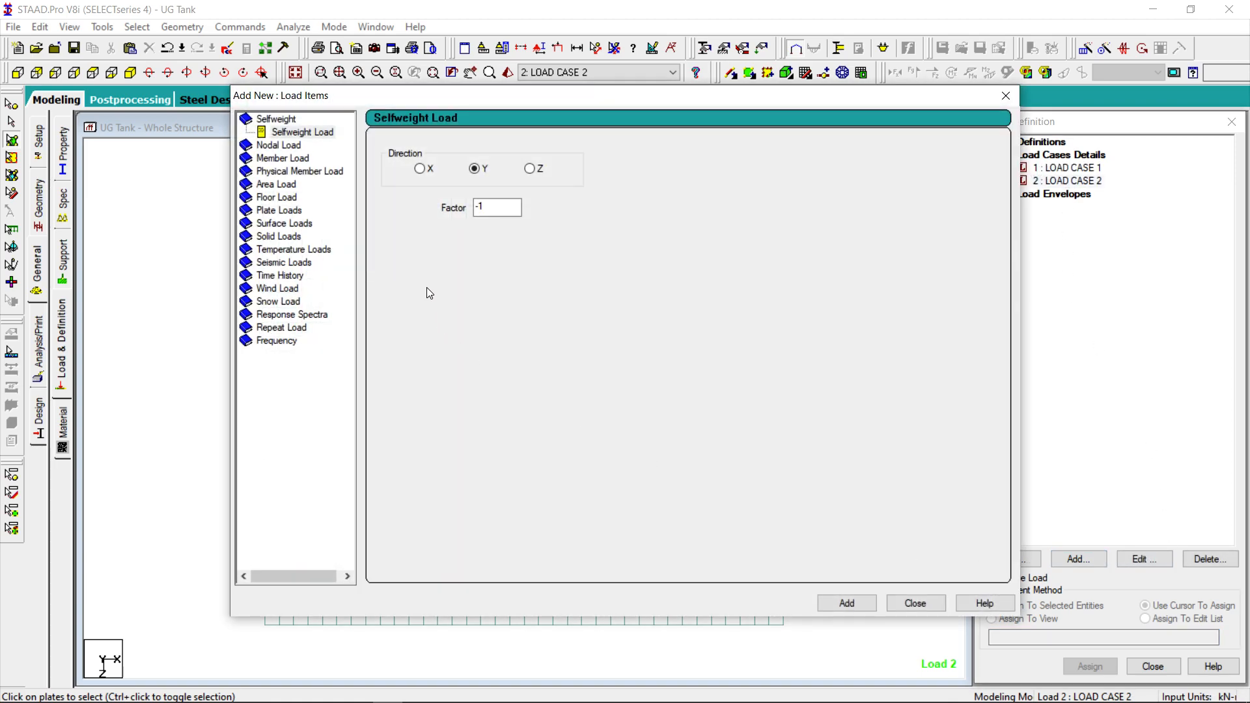
click(279, 210)
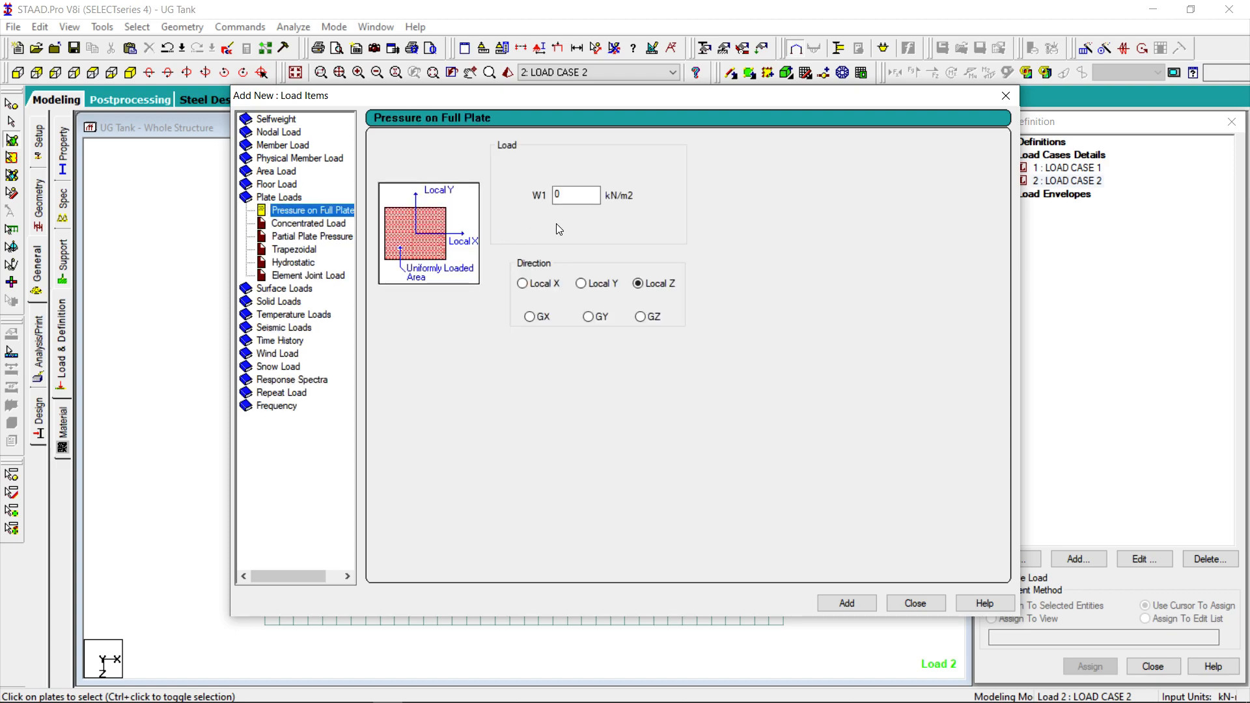
double_click(568, 202)
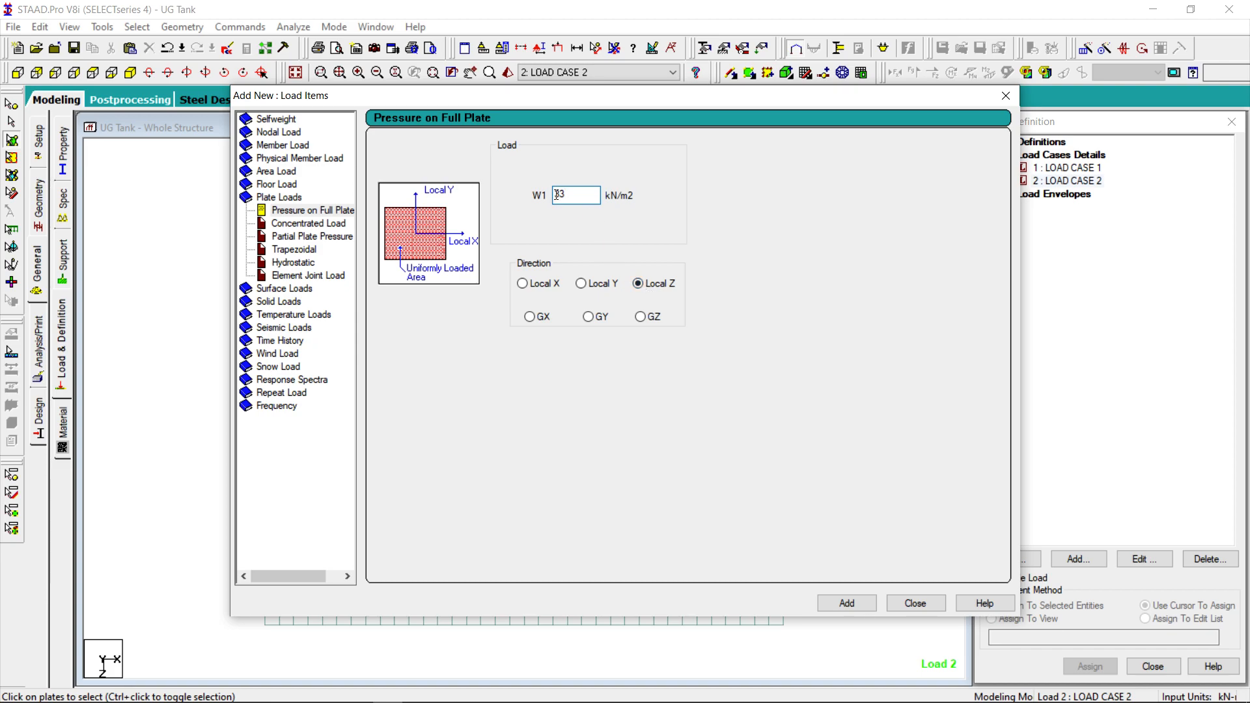
click(847, 604)
click(915, 603)
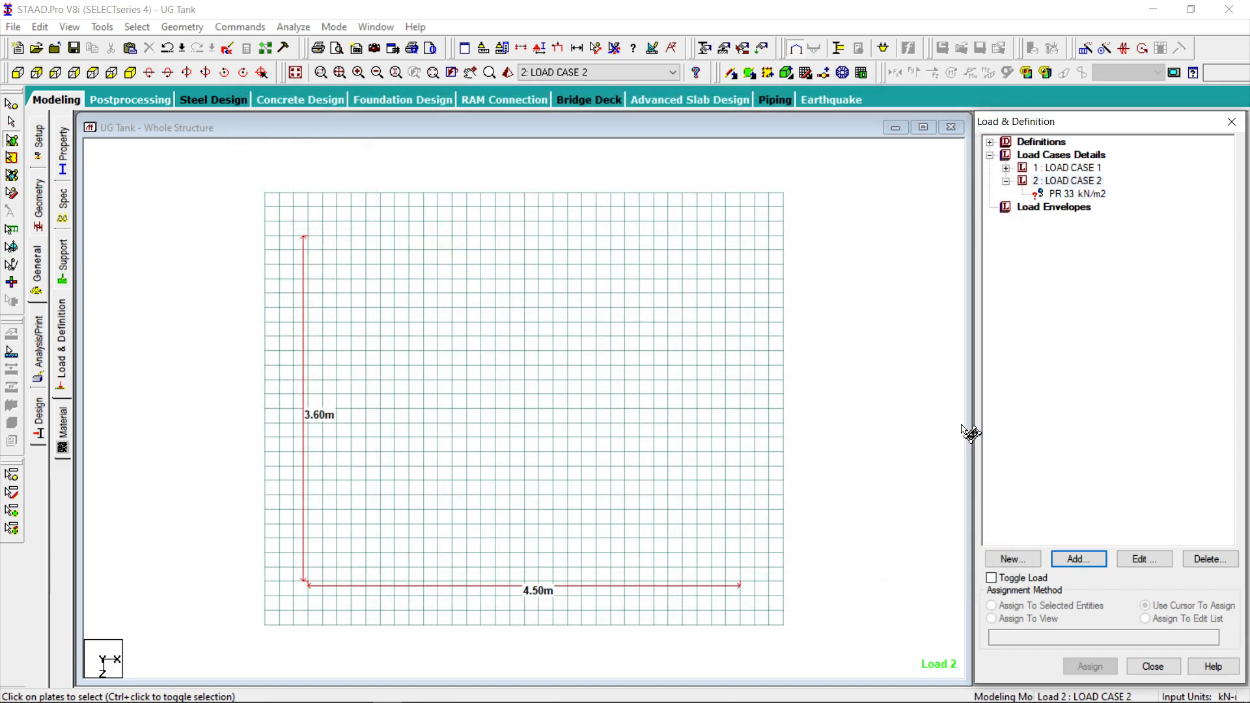
click(1060, 195)
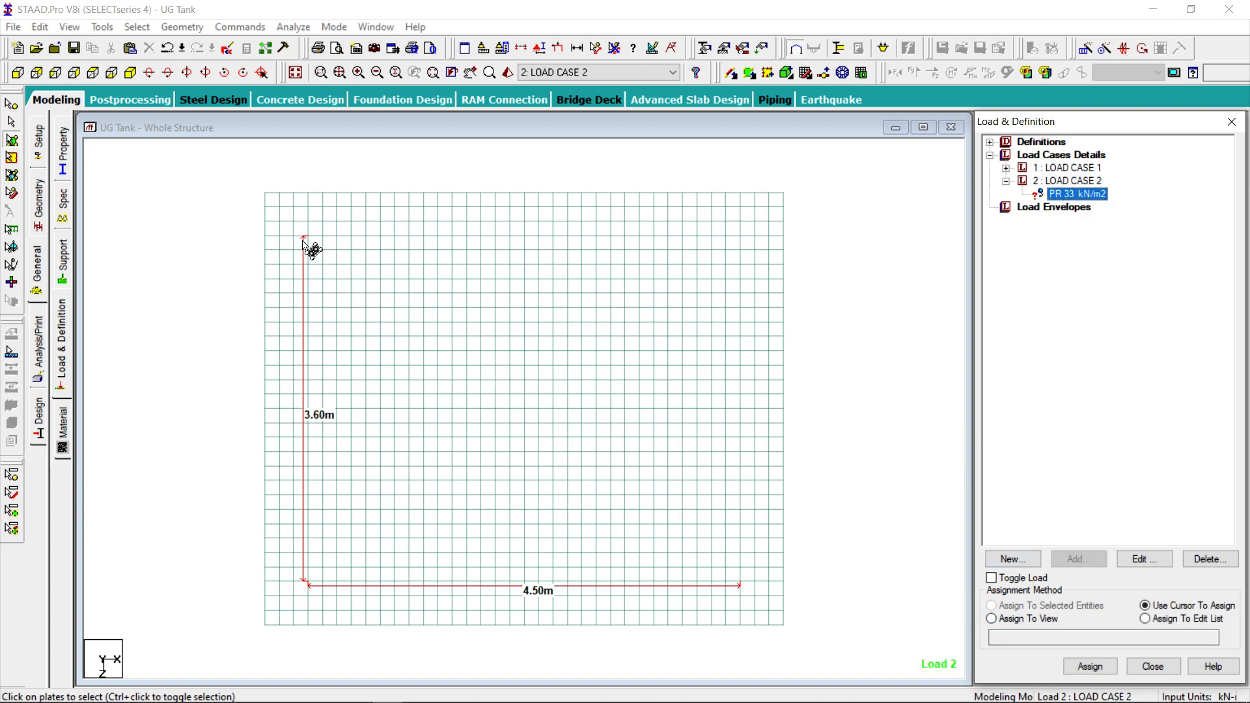
click(310, 243)
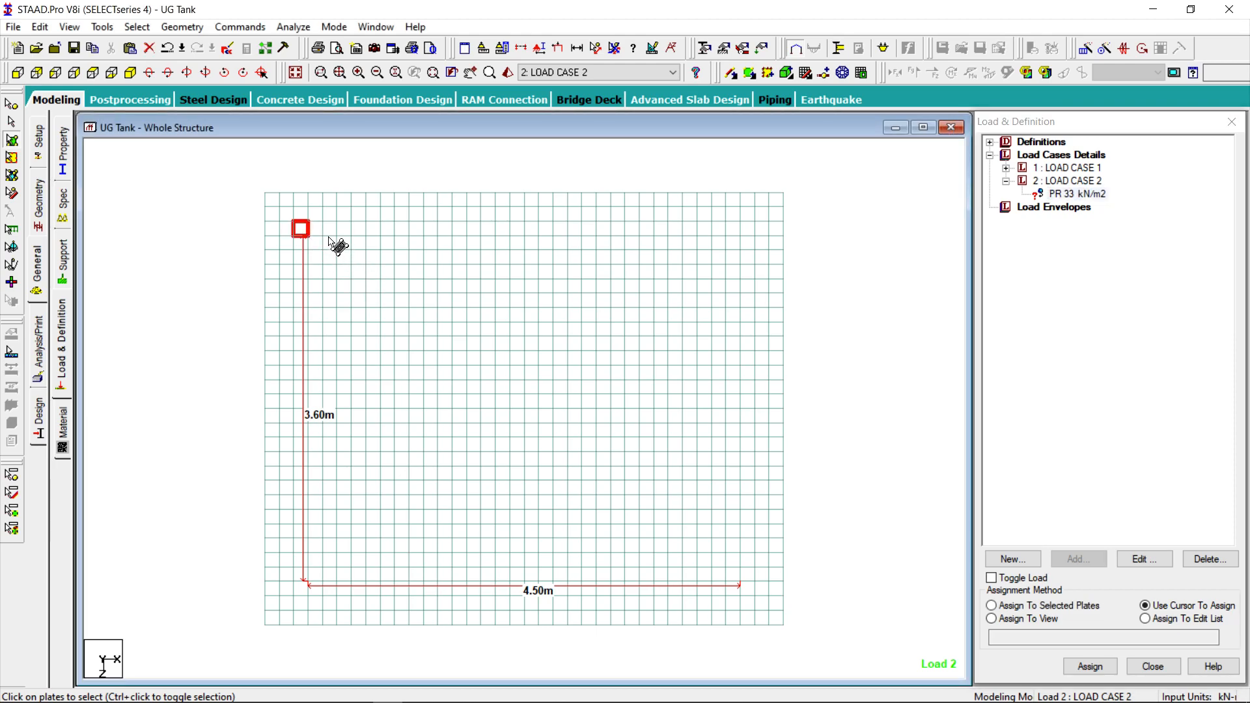
click(327, 179)
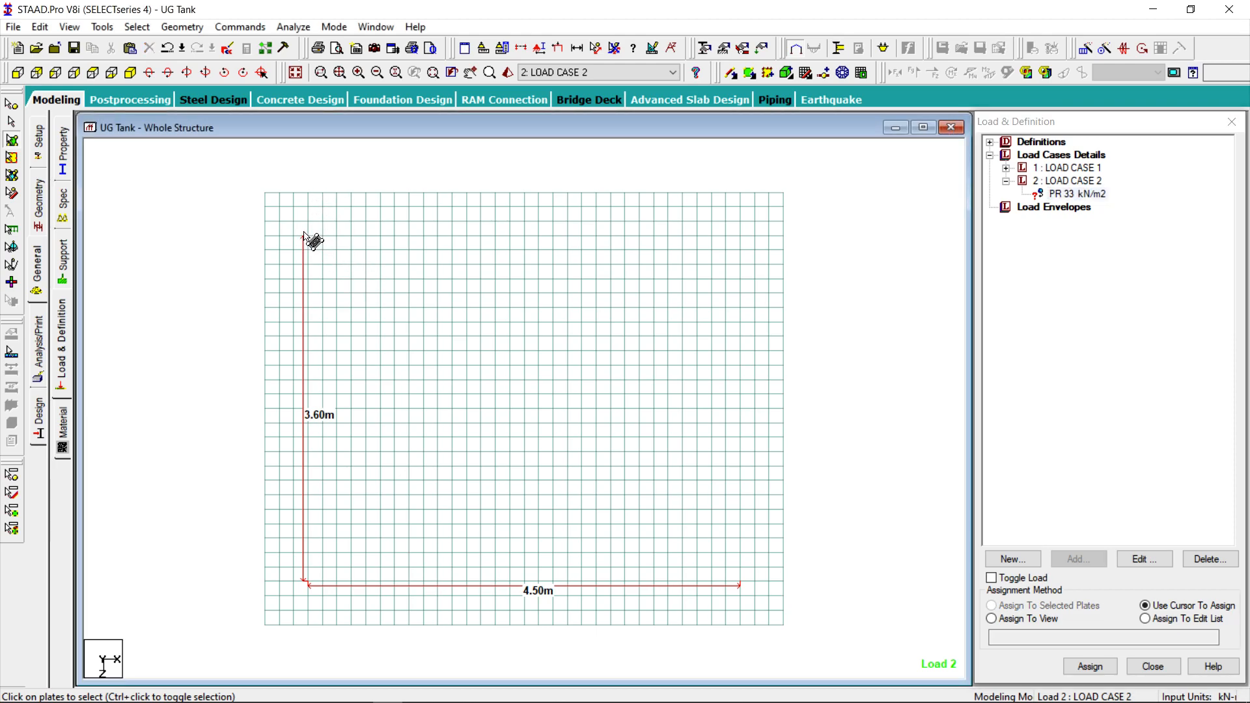
click(310, 240)
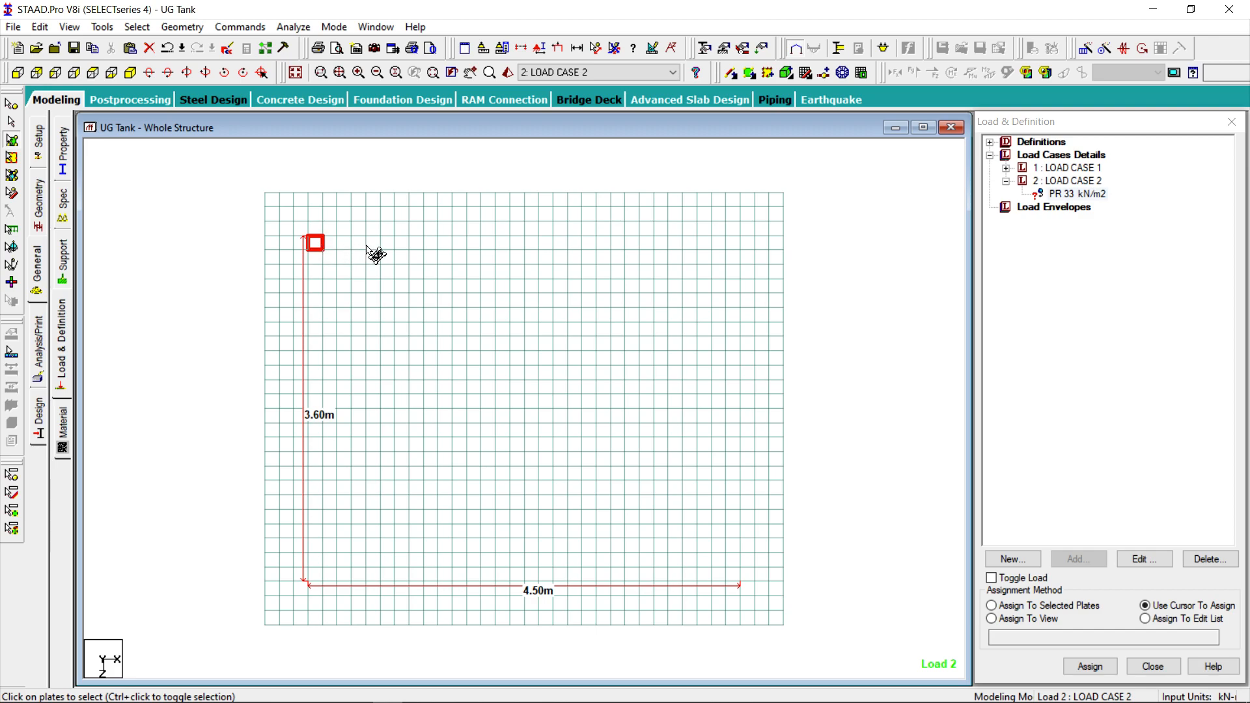
click(363, 246)
click(11, 142)
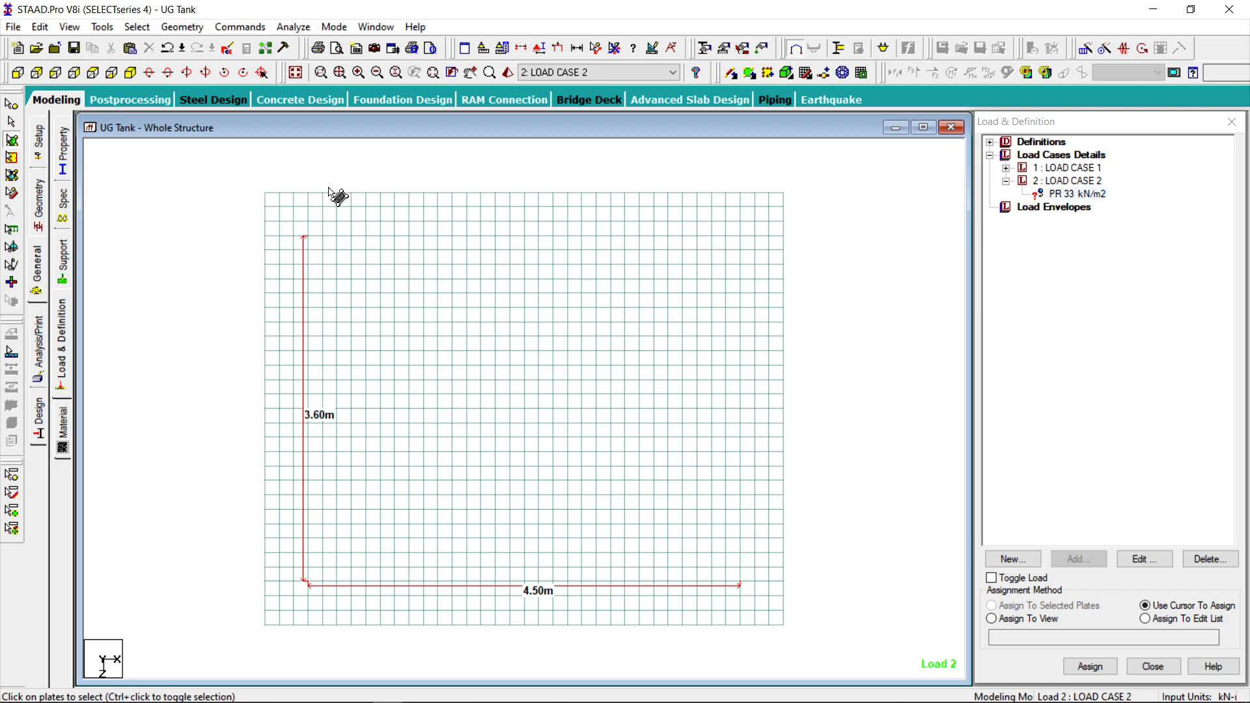
click(308, 233)
click(314, 196)
drag(314, 199, 749, 591)
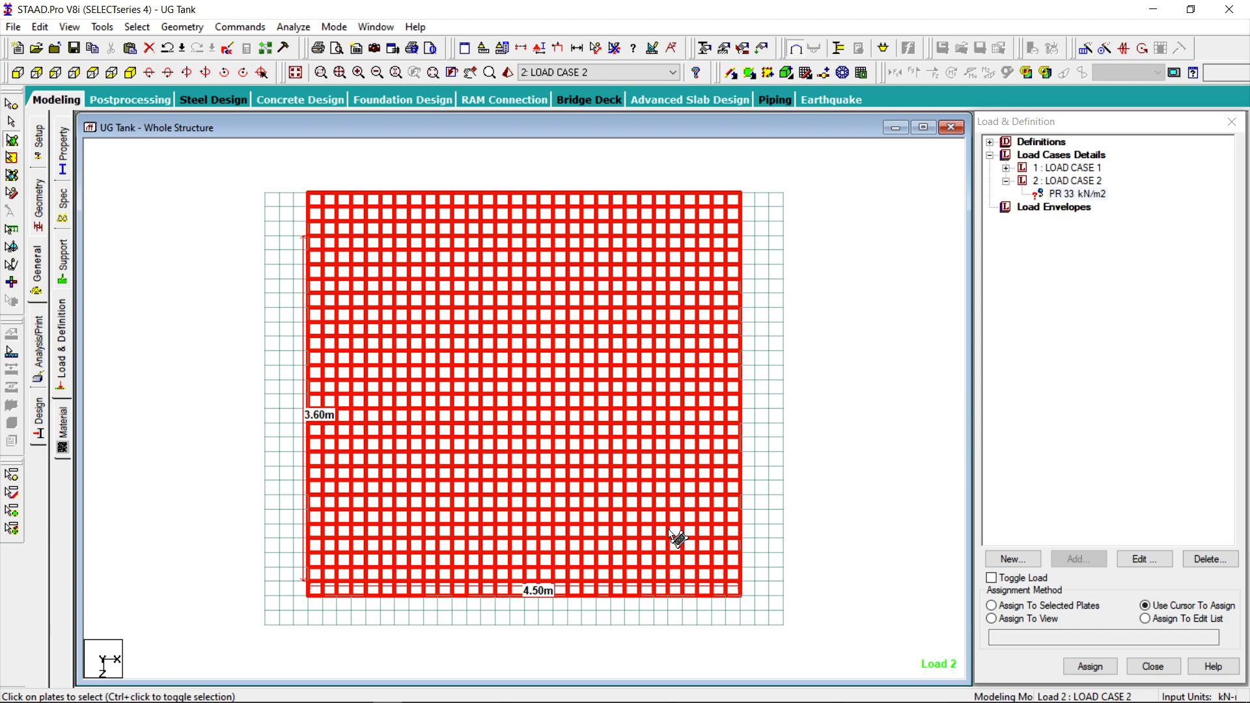
click(457, 193)
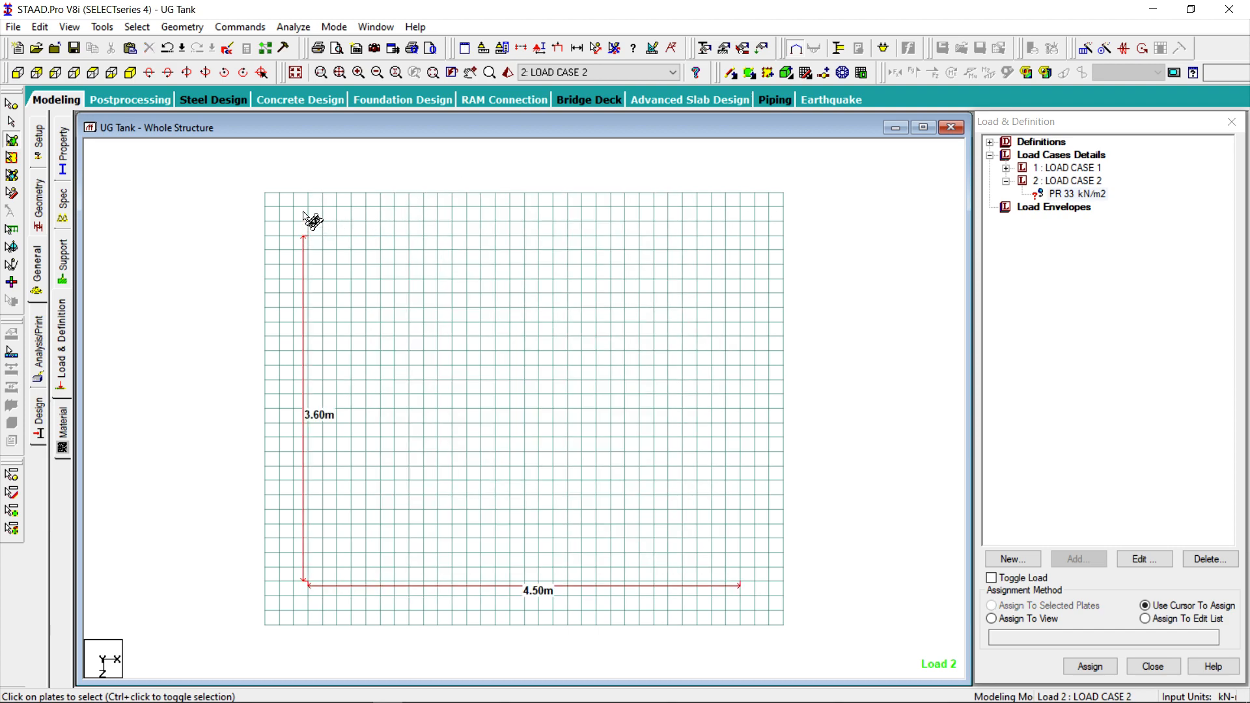
Select the slab plates across the 4.50 m tank length and show only those, hiding the projections beyond the short walls.
drag(303, 181, 746, 588)
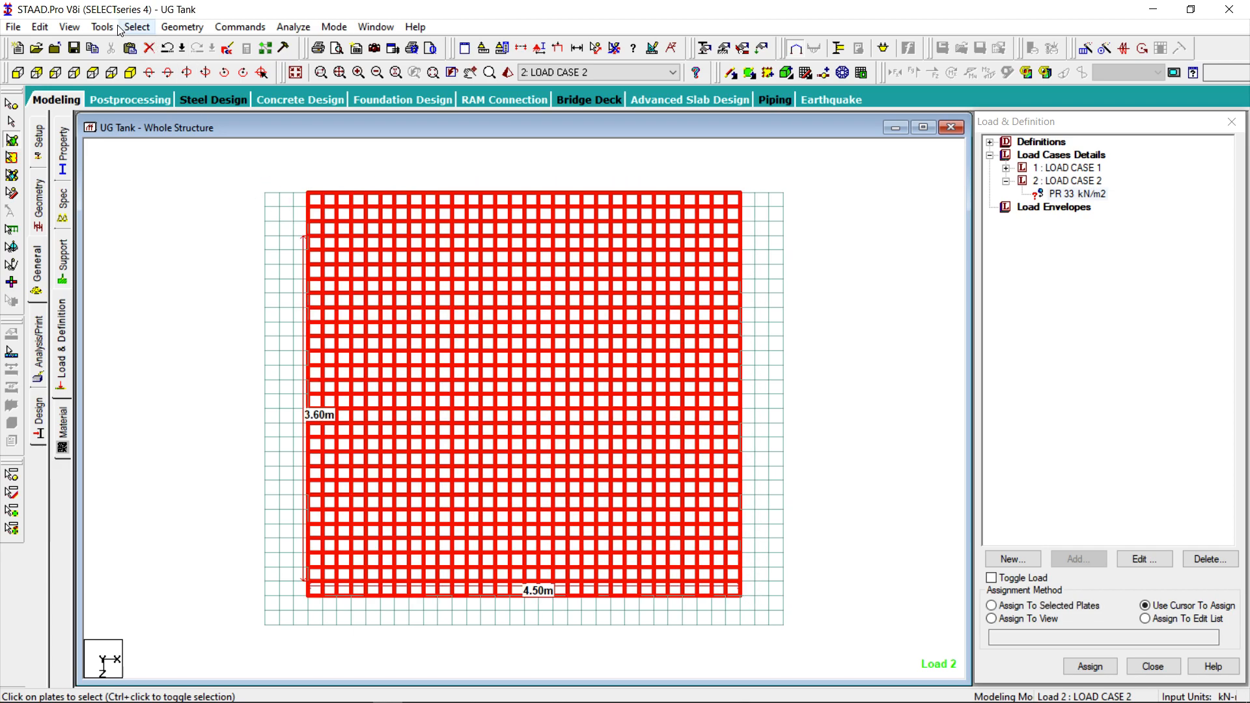
click(138, 26)
mouse_move(69, 27)
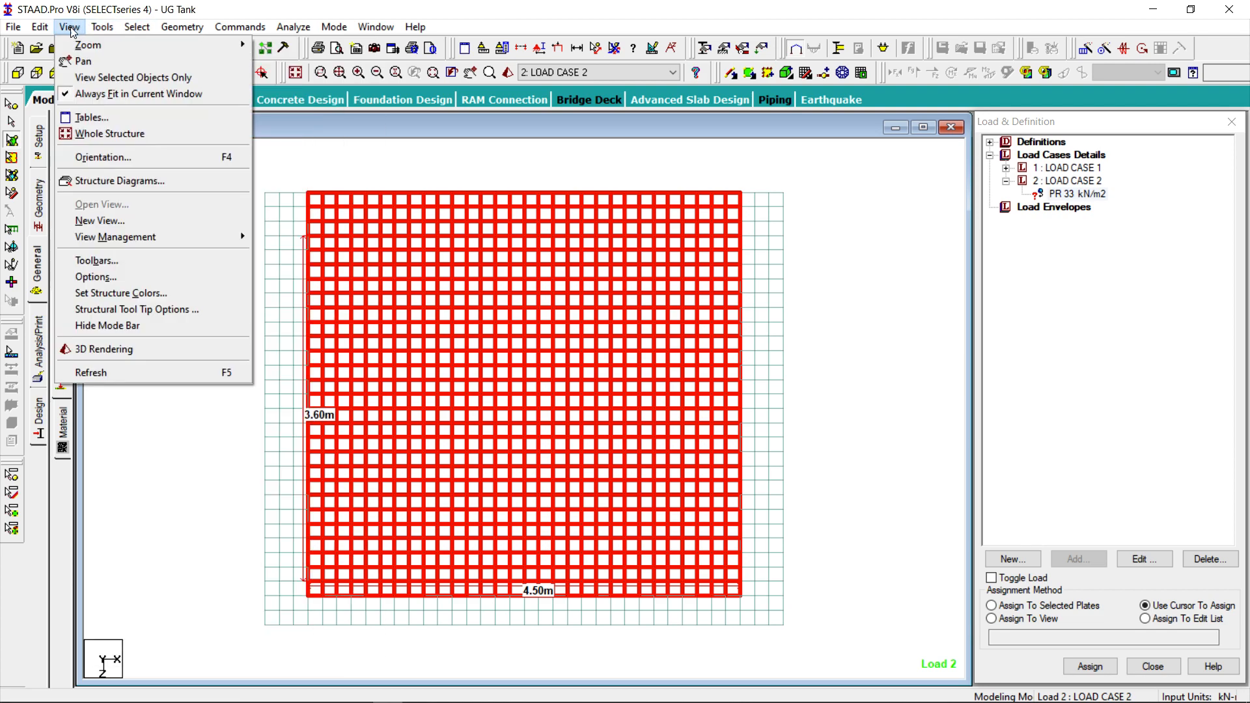
click(96, 77)
click(204, 192)
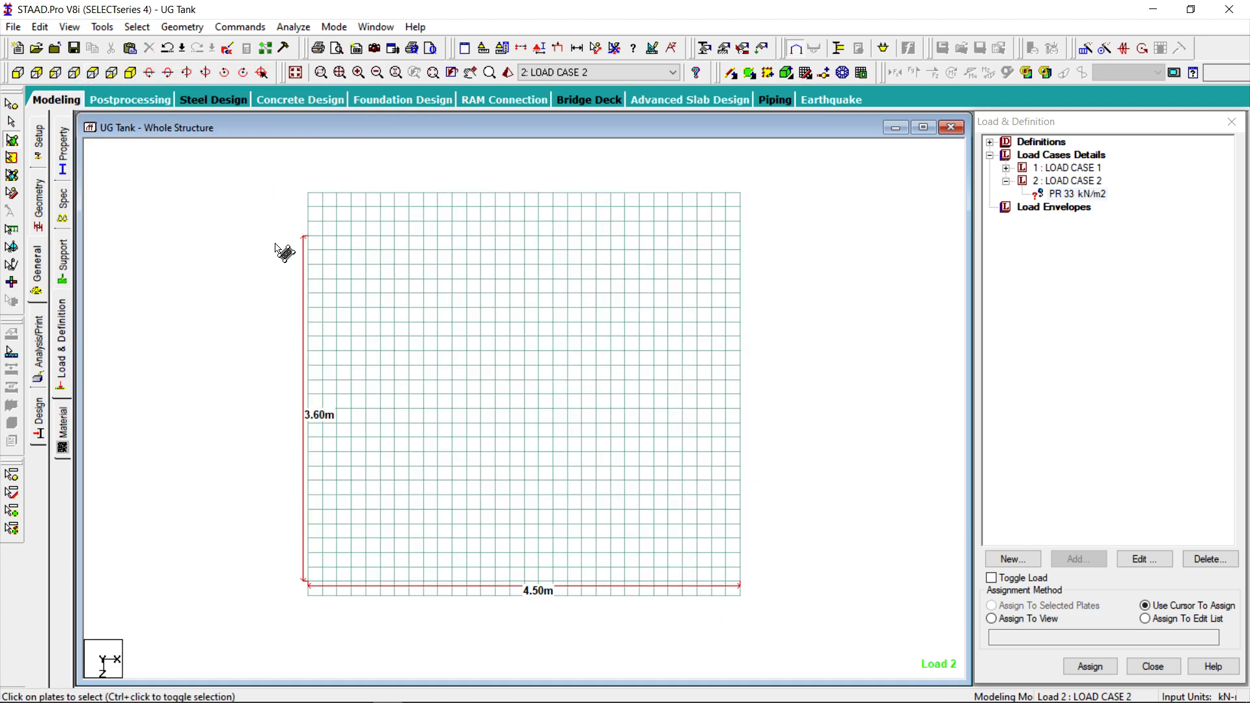
Select the slab plates within the 3.60 m by 4.50 m wall outline and assign the 33 kN/m2 pressure to them.
drag(274, 233, 763, 586)
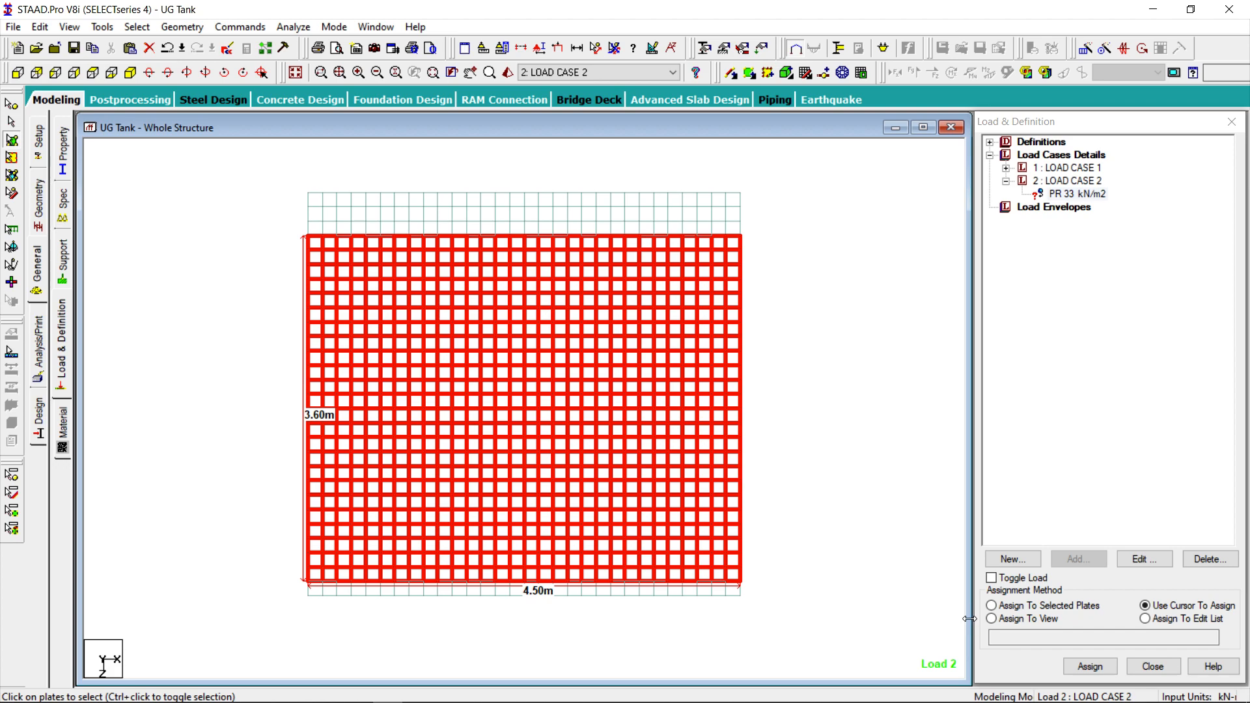
click(1007, 609)
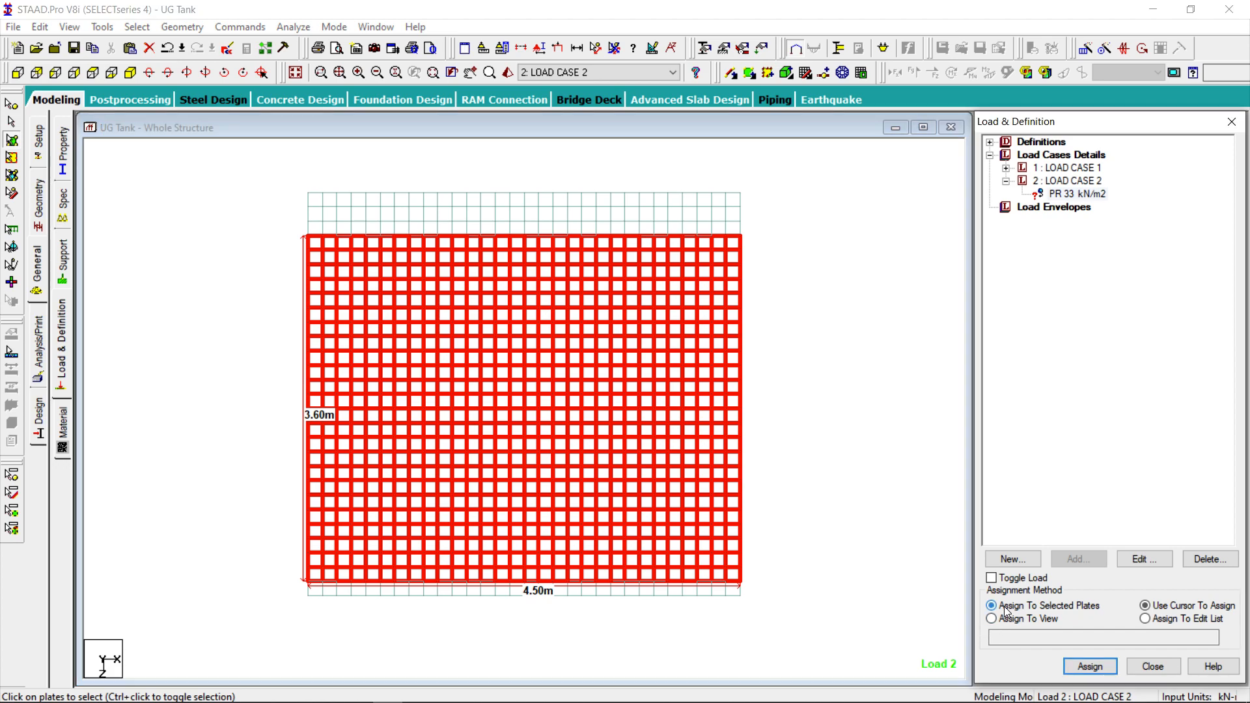
click(1087, 667)
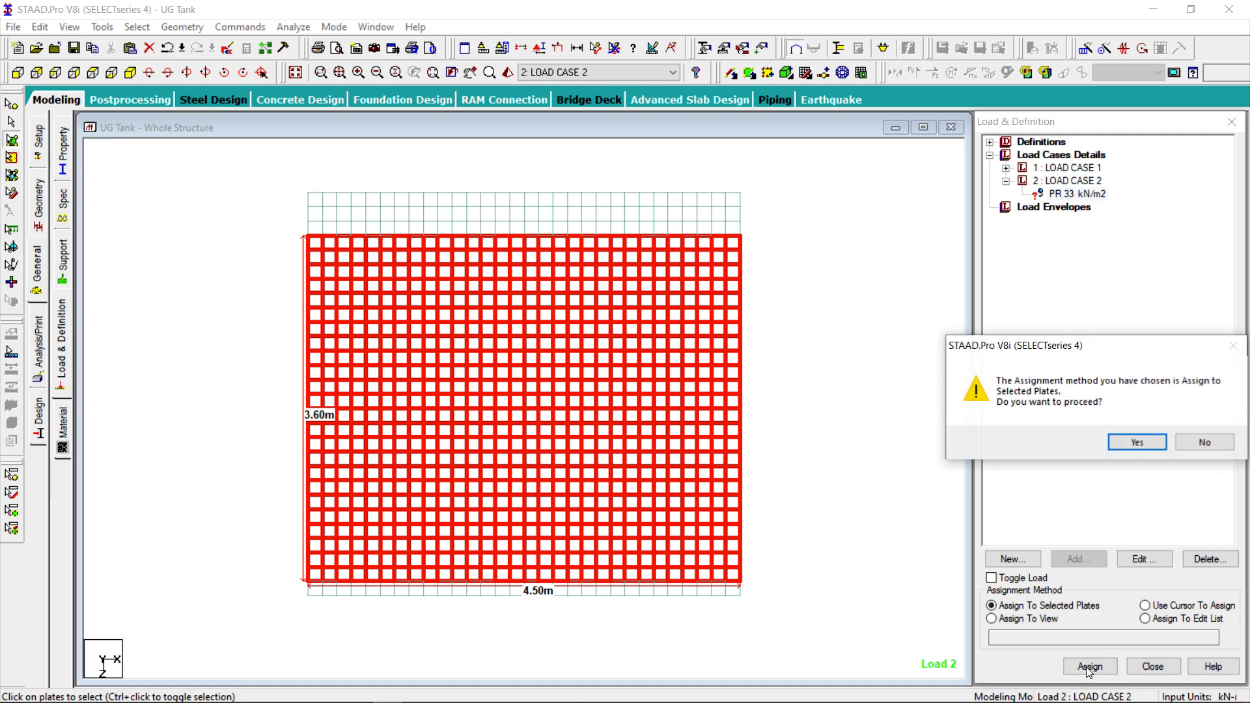
click(1133, 445)
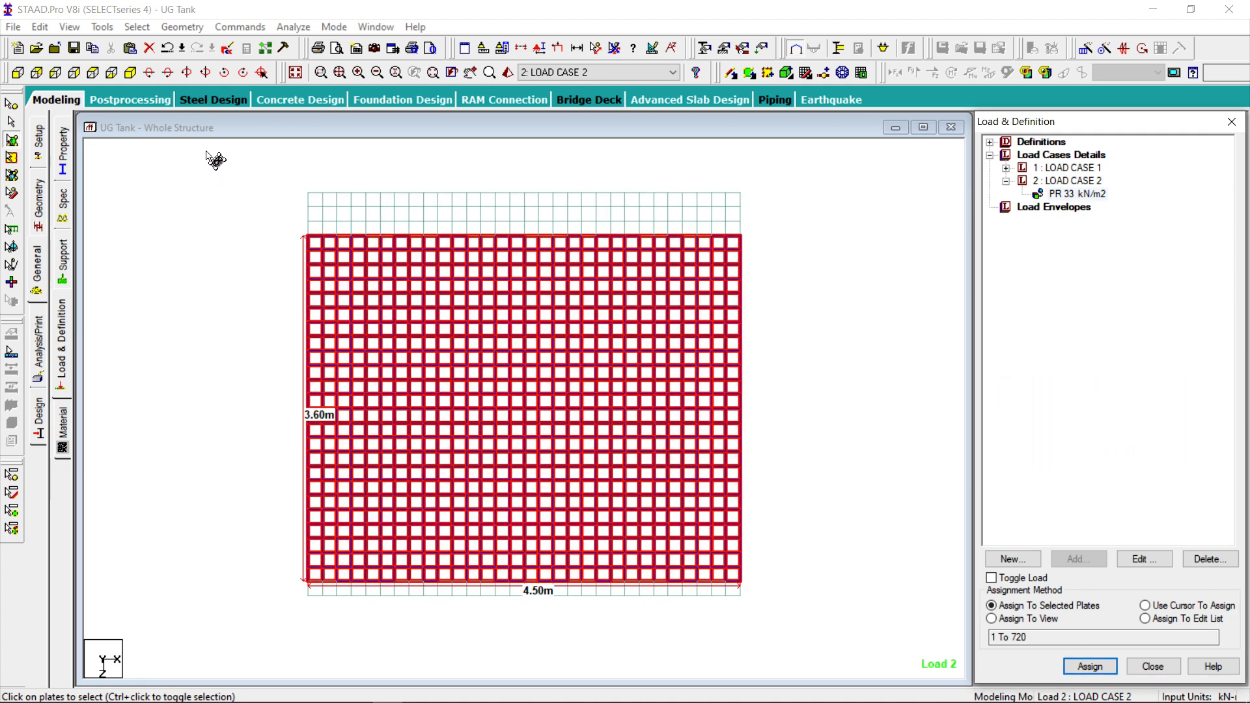
Display the slab pressure on the whole structure in isometric view and save the model.
click(130, 73)
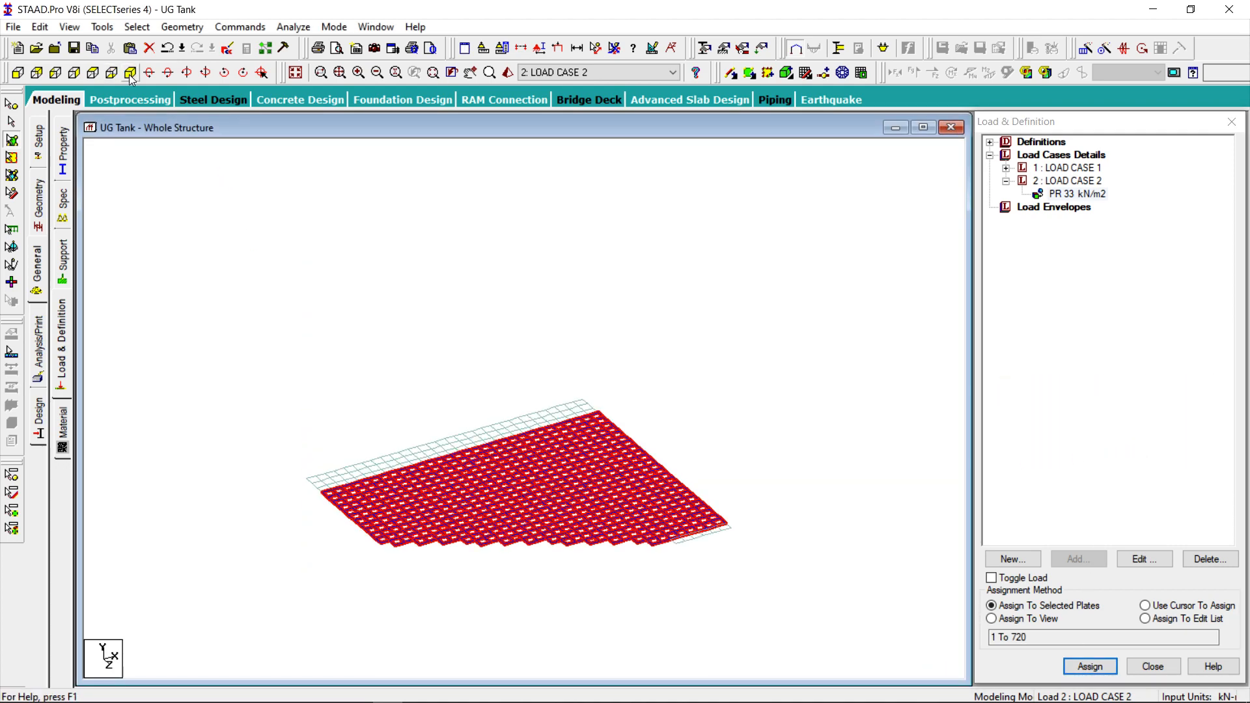
click(559, 50)
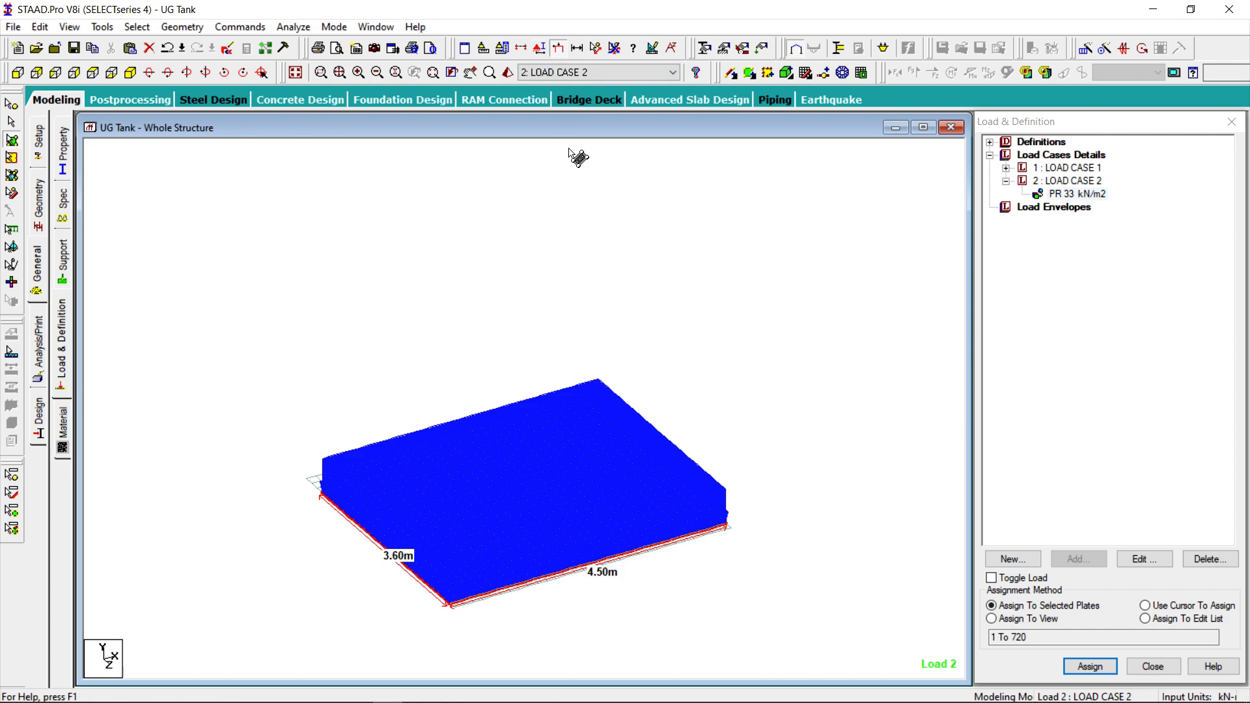
click(296, 73)
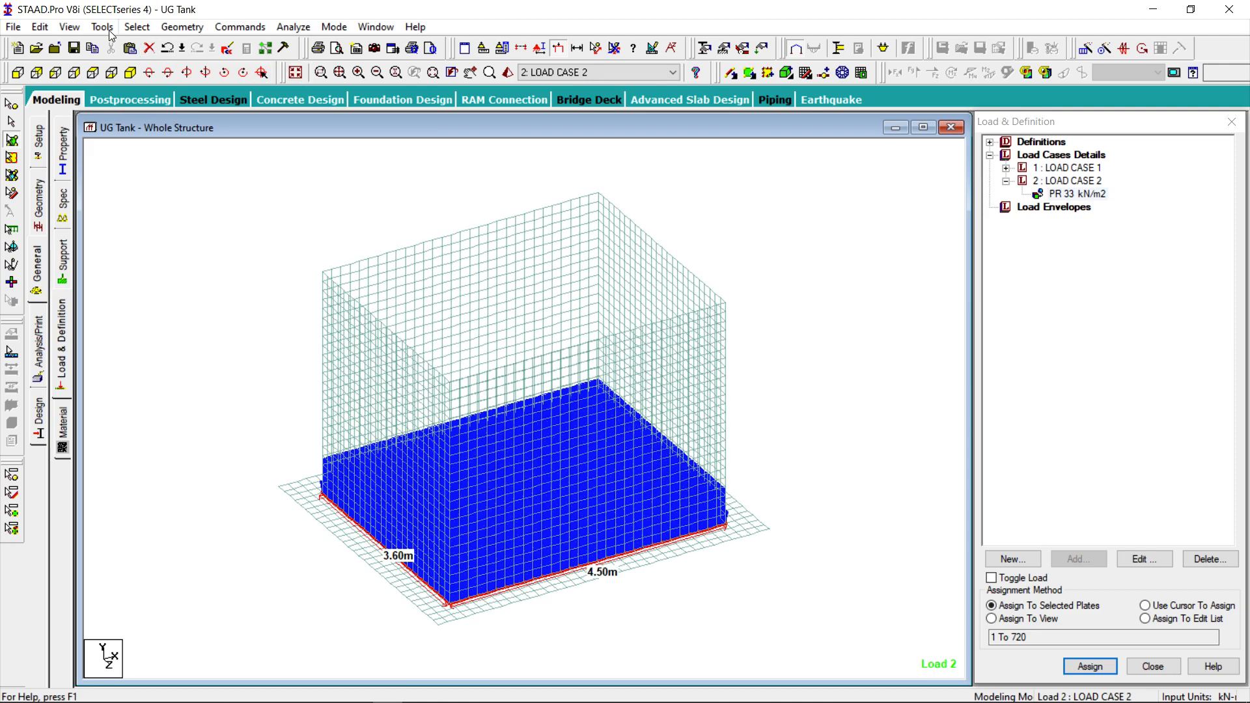
click(73, 49)
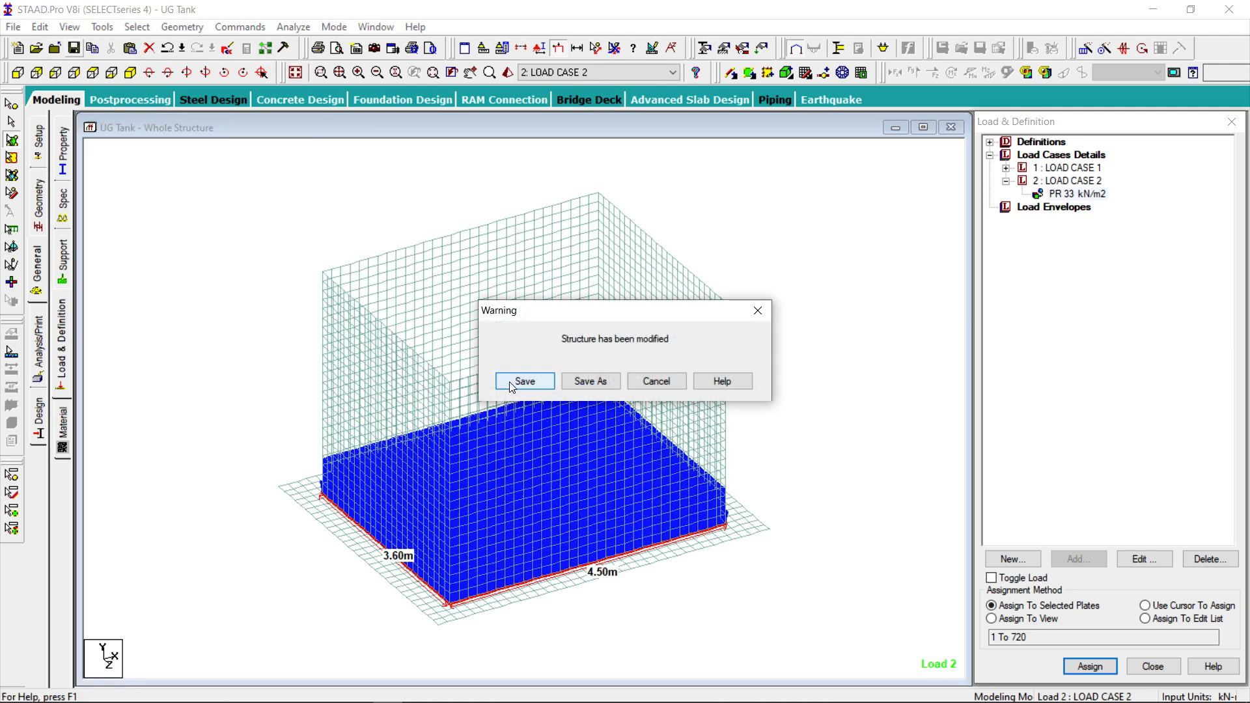
click(512, 385)
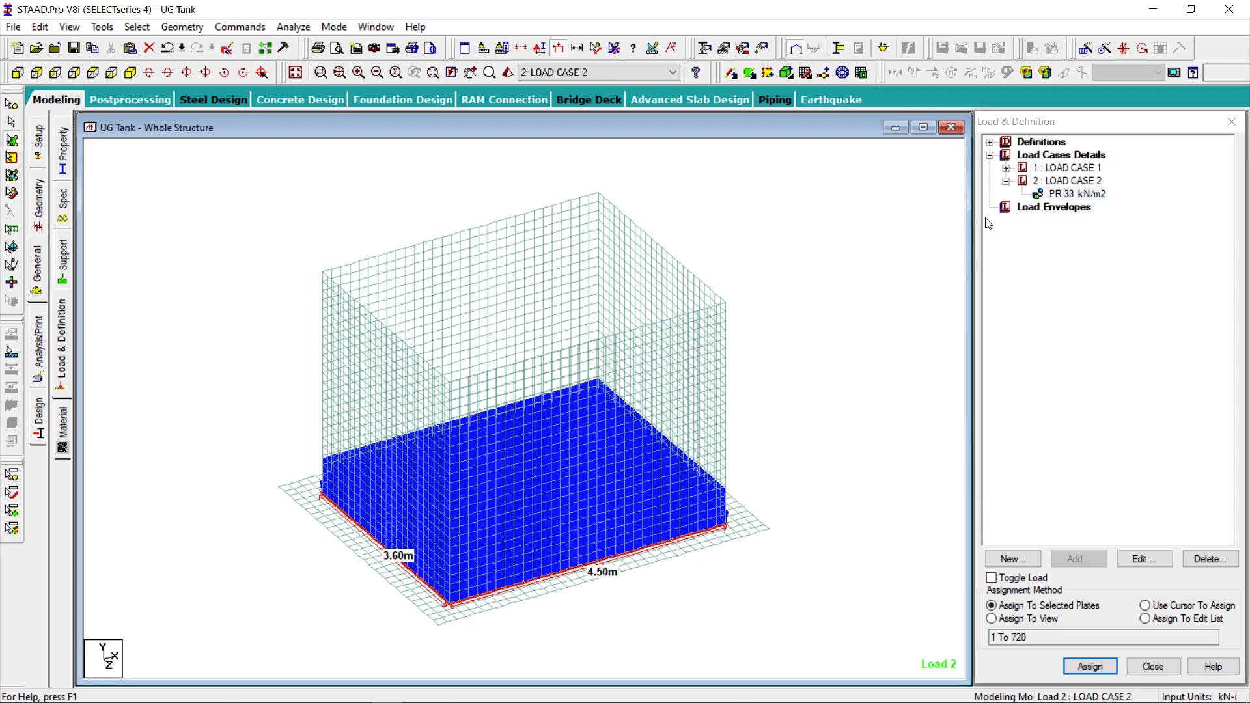
With load case 2 current, select all plates of the rear 4.50 m long wall and show only those.
click(1063, 181)
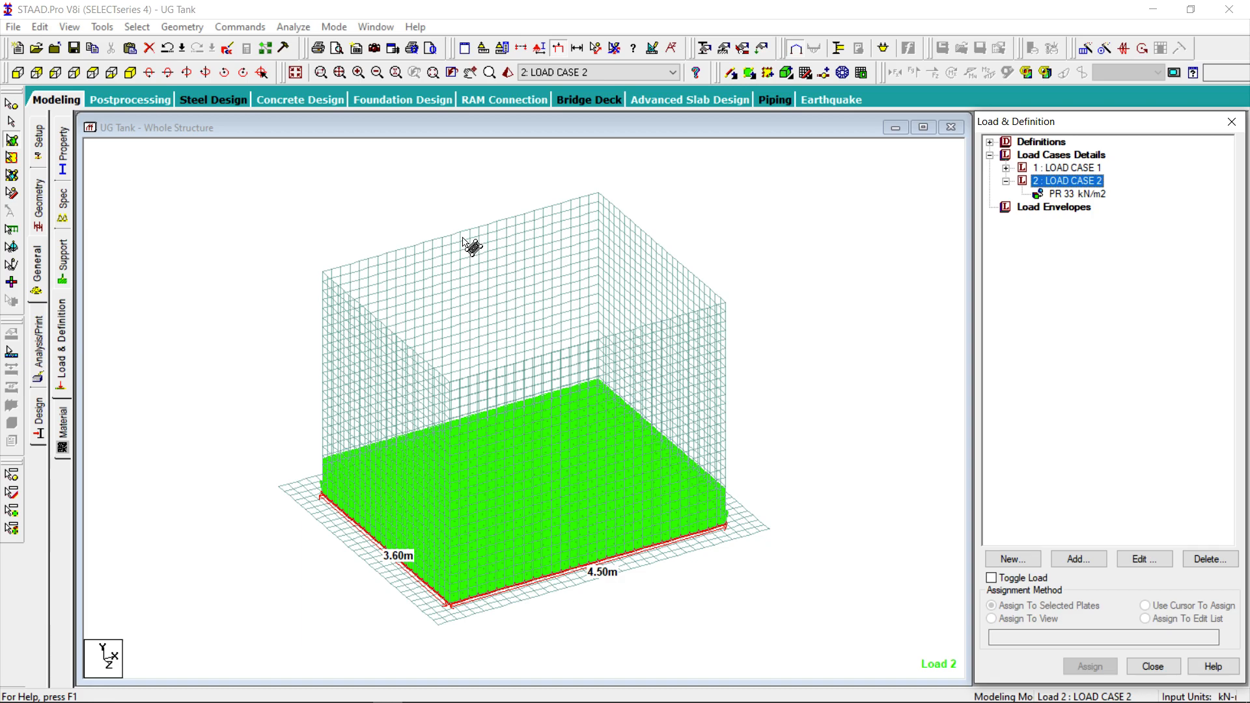
click(436, 258)
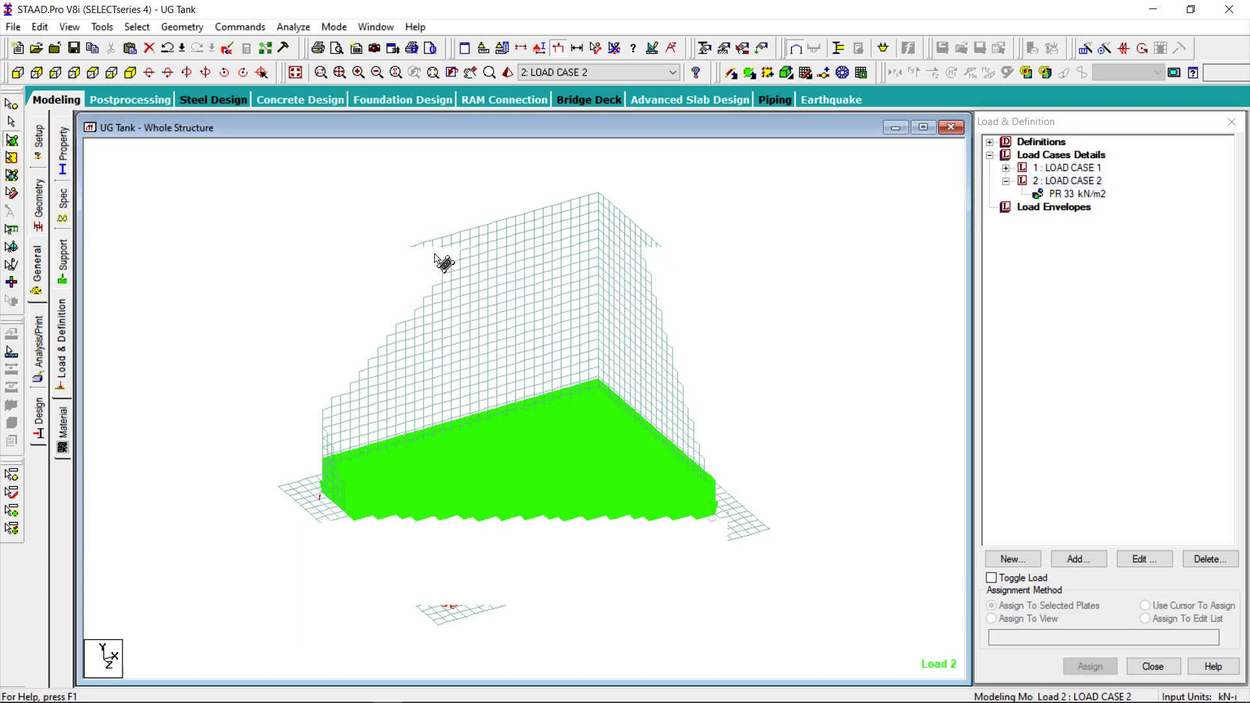
click(55, 73)
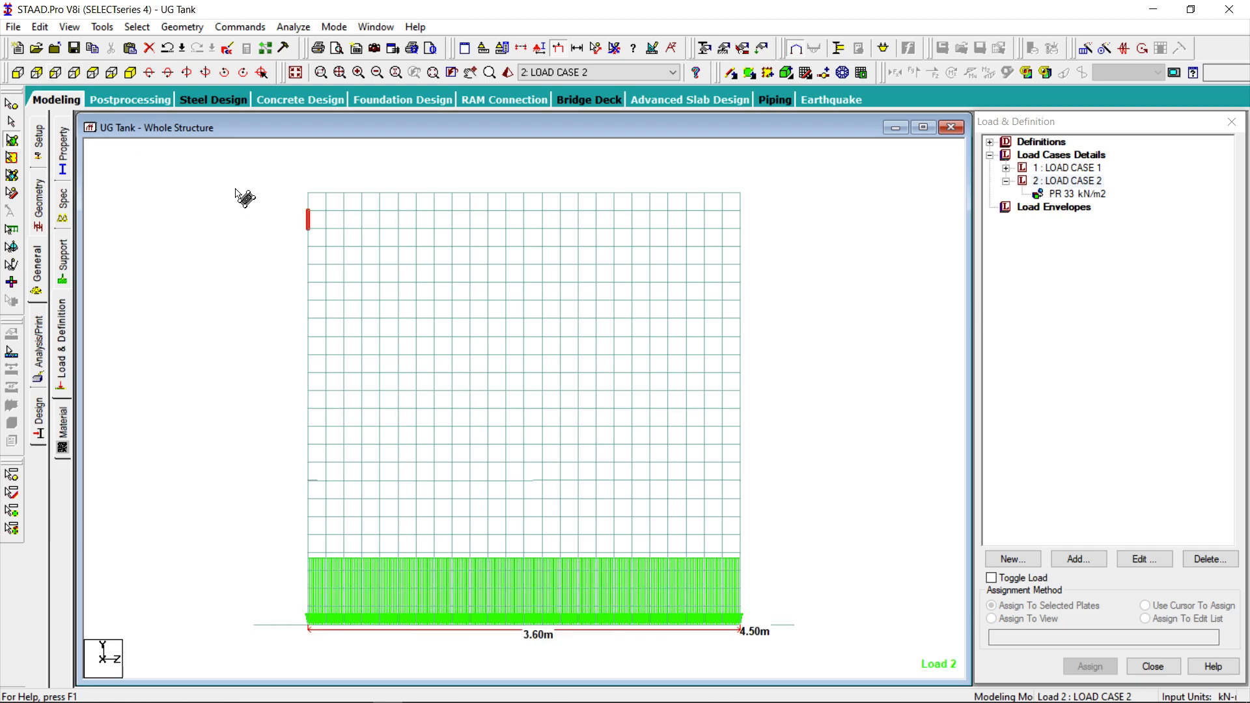
drag(262, 164, 119, 409)
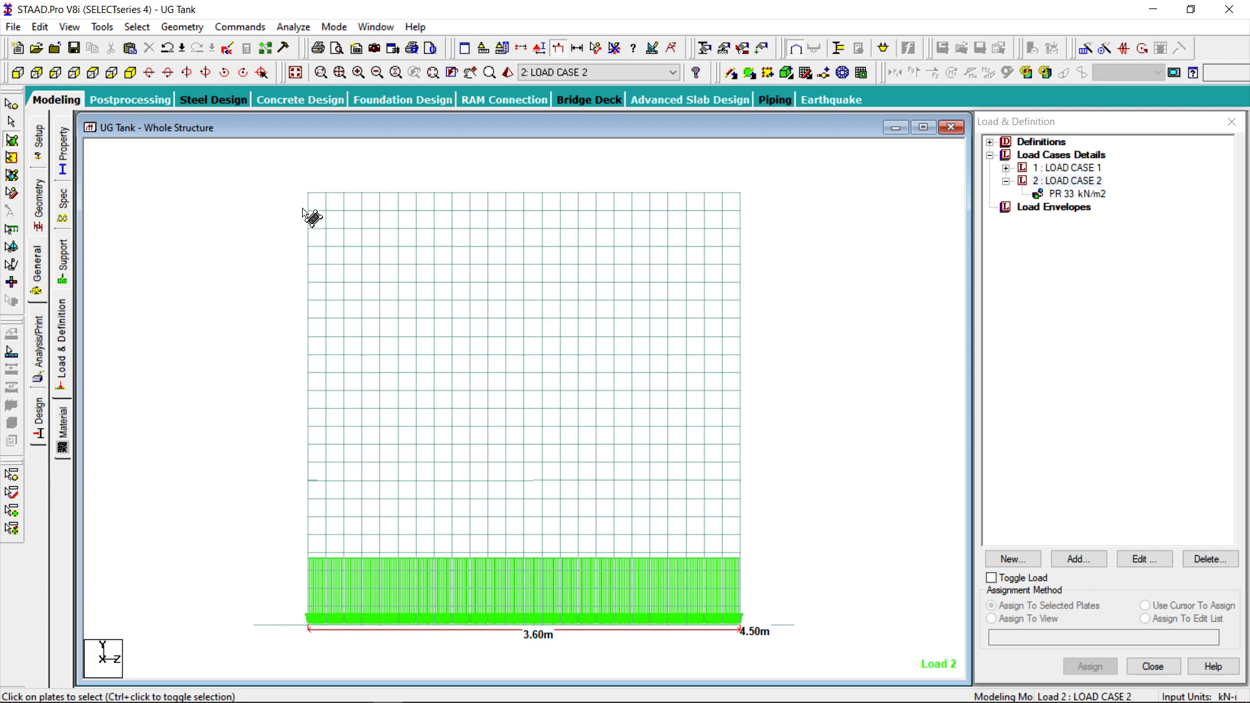
drag(308, 209, 314, 624)
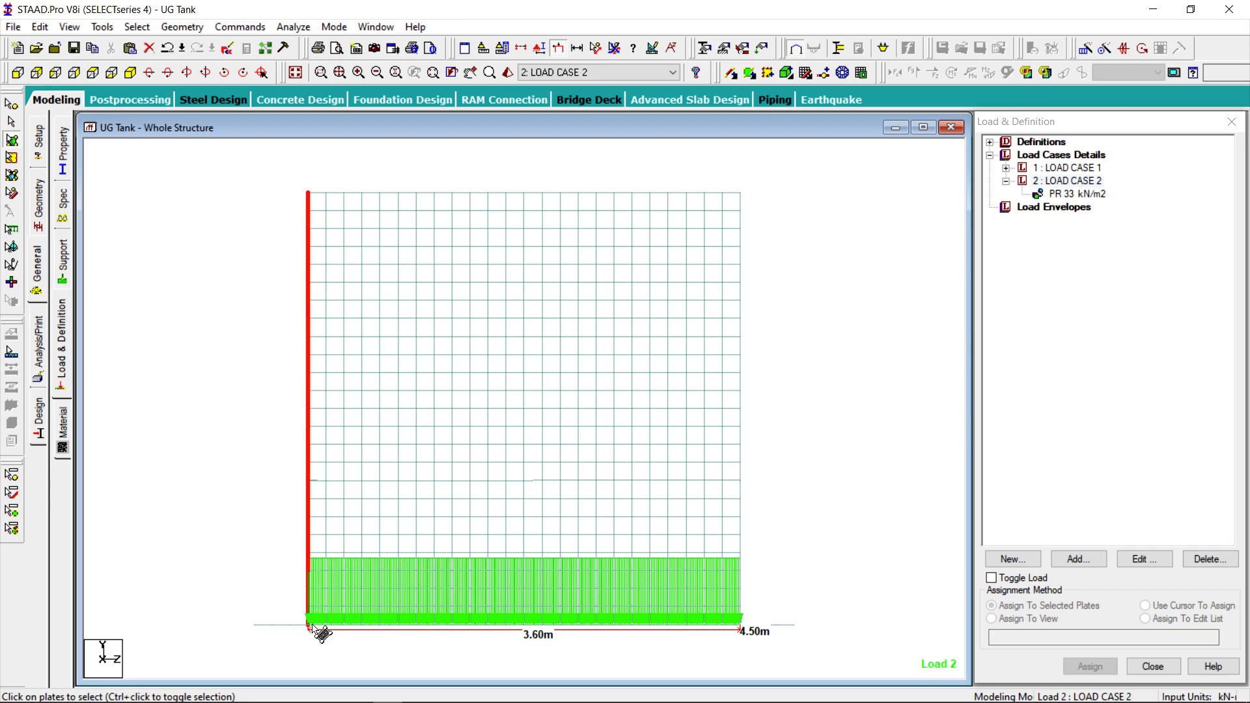
click(294, 71)
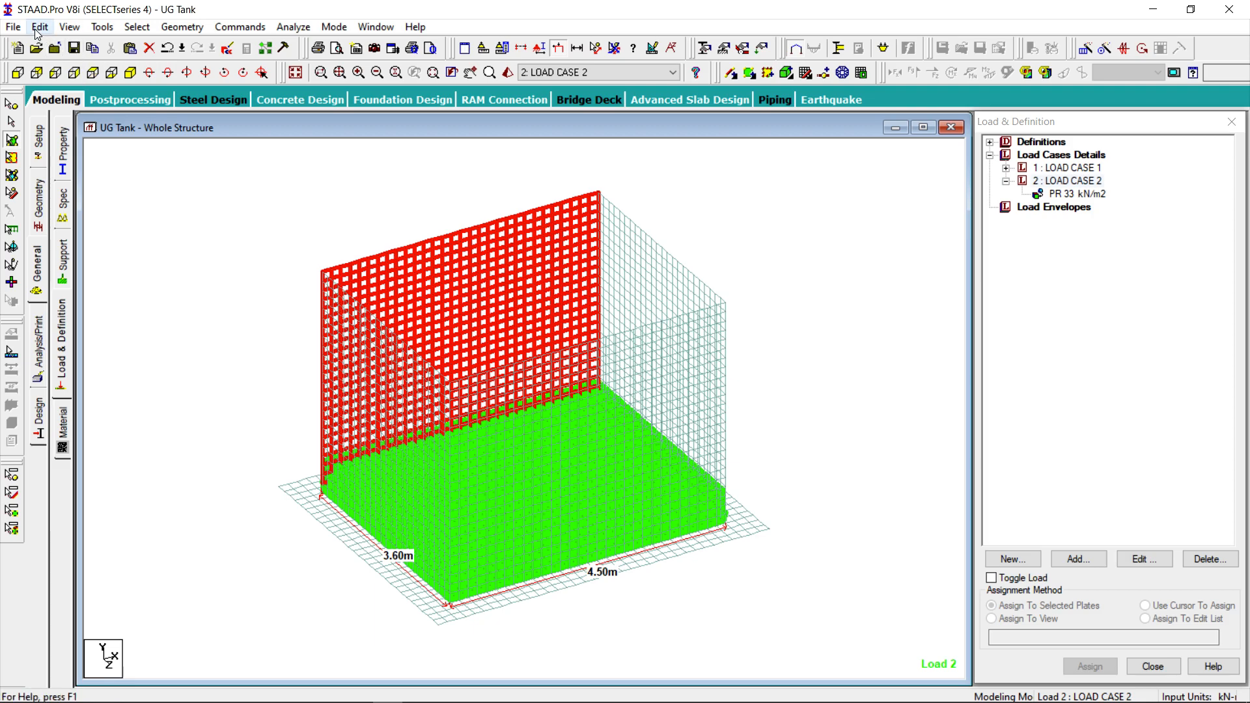
click(69, 26)
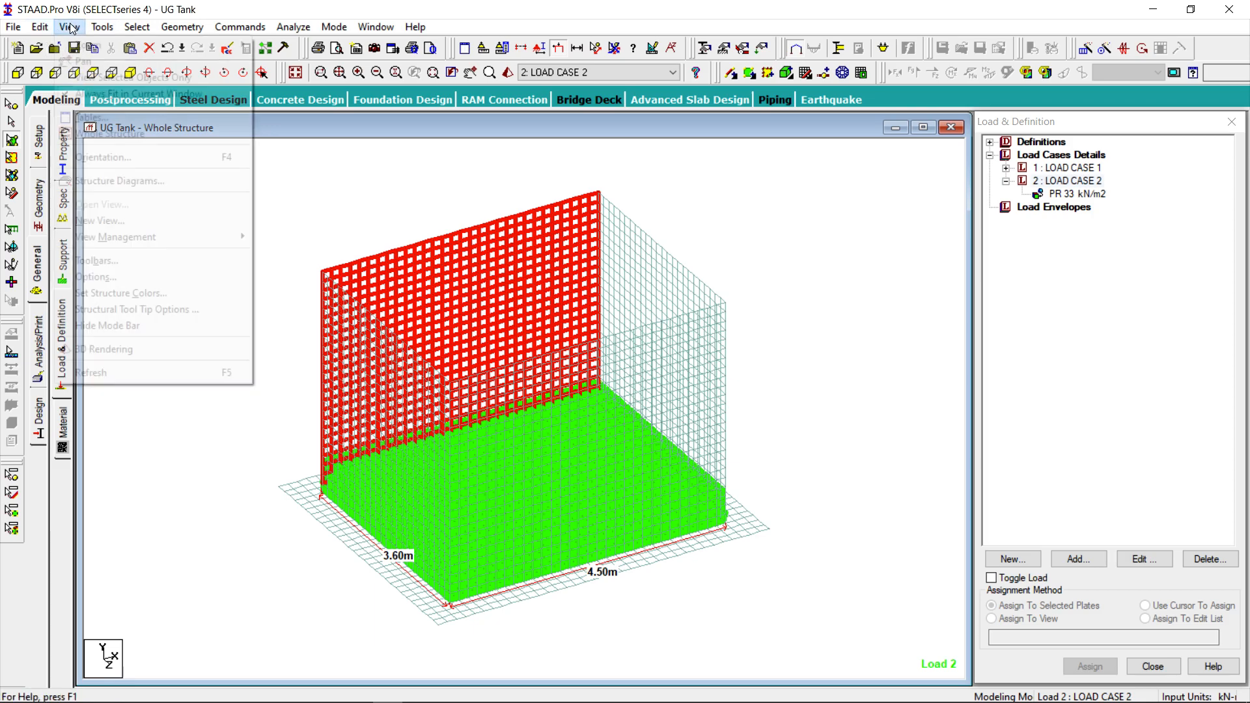
click(104, 78)
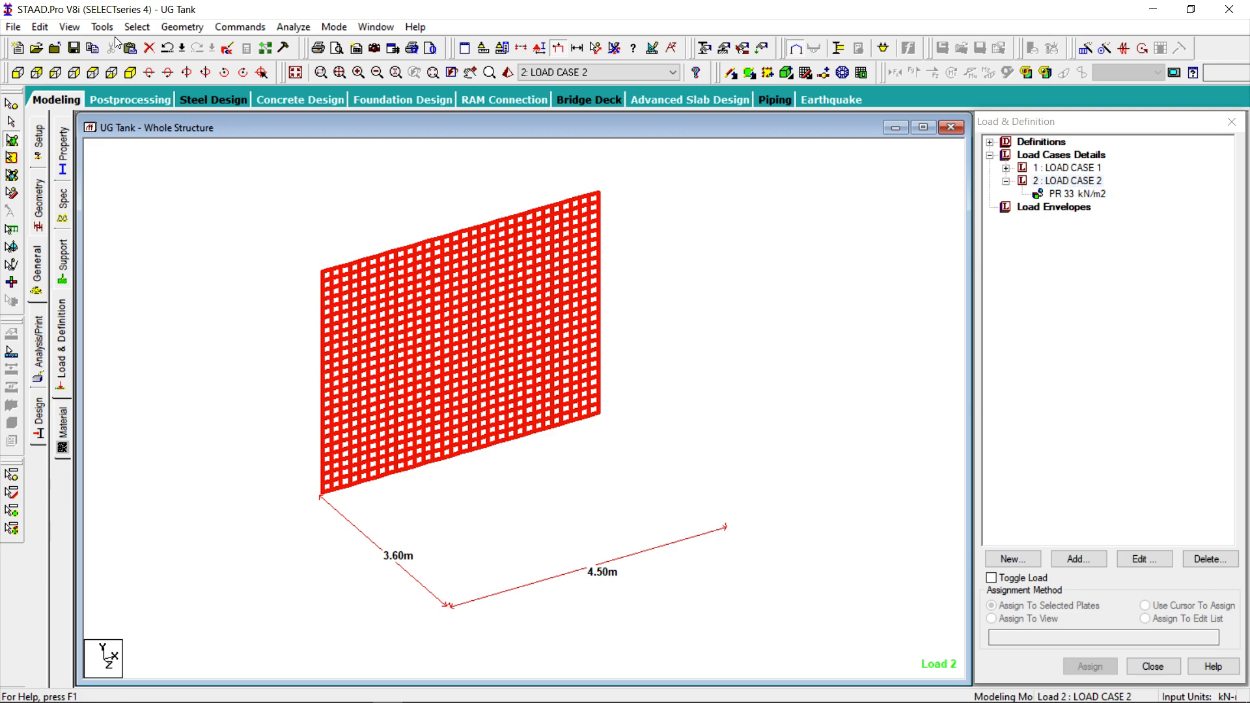
Turn on the plate orientation labels for the isolated wall, shown in front view with its plates deselected.
click(18, 72)
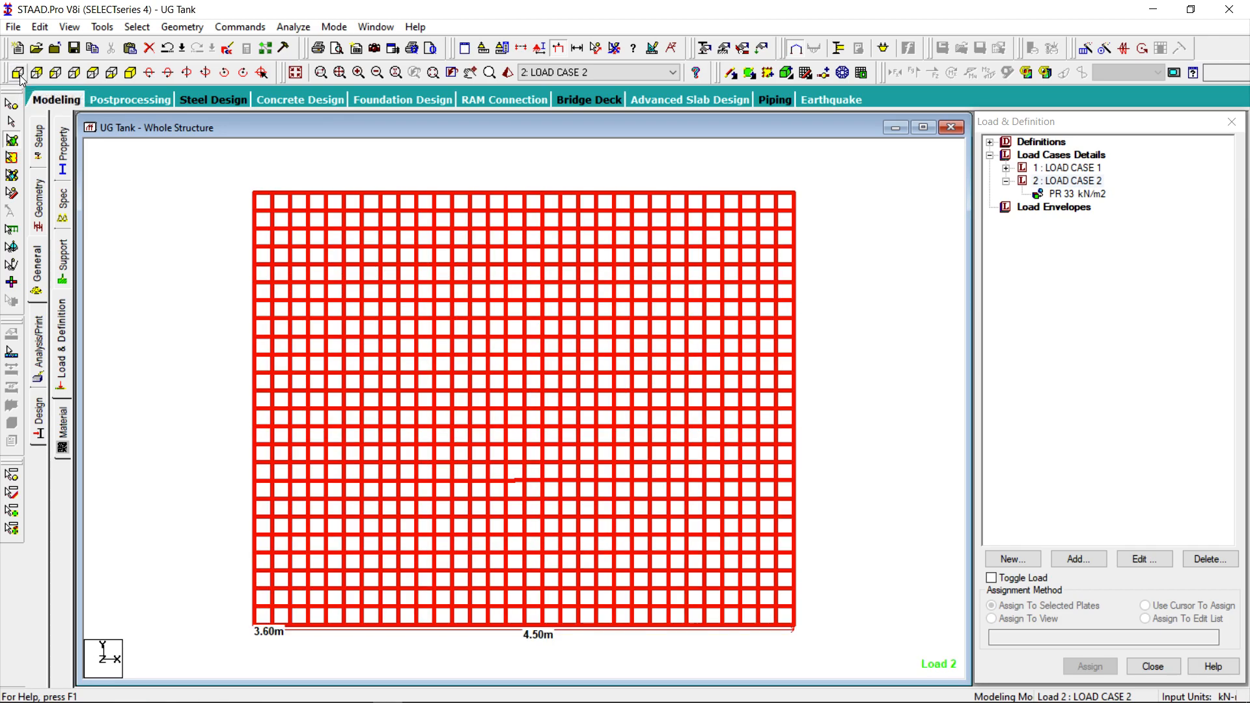
click(130, 218)
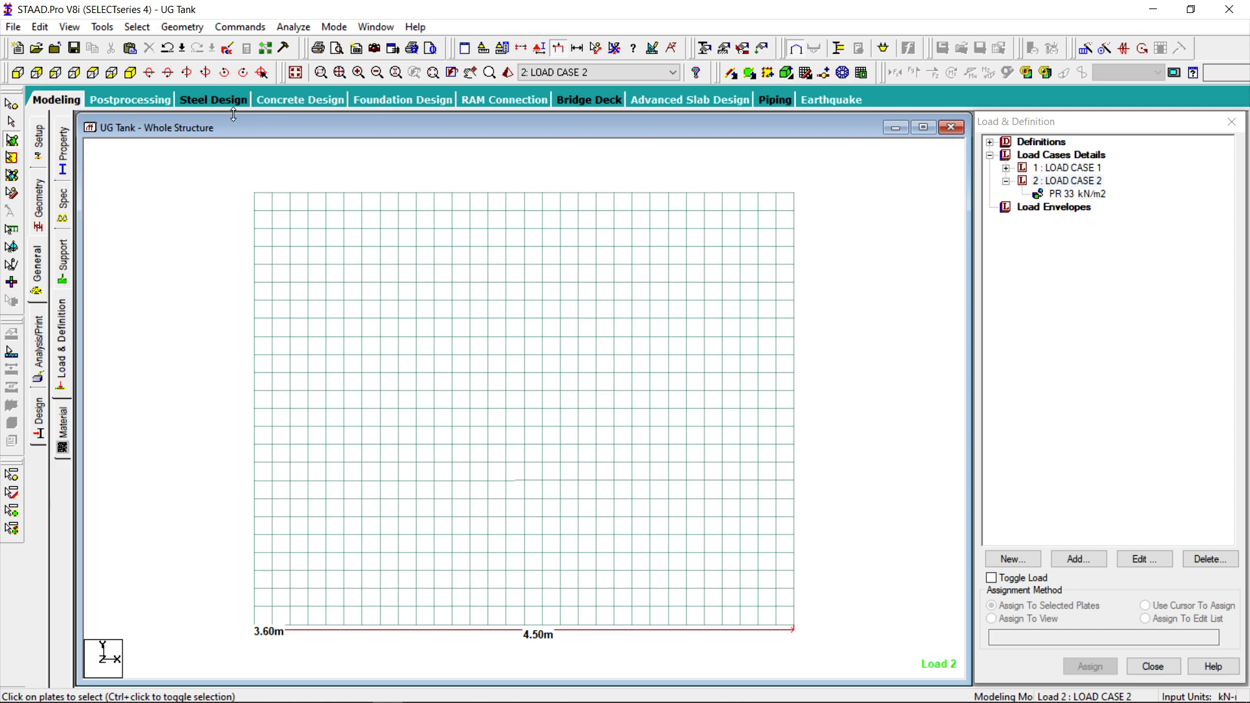
click(504, 49)
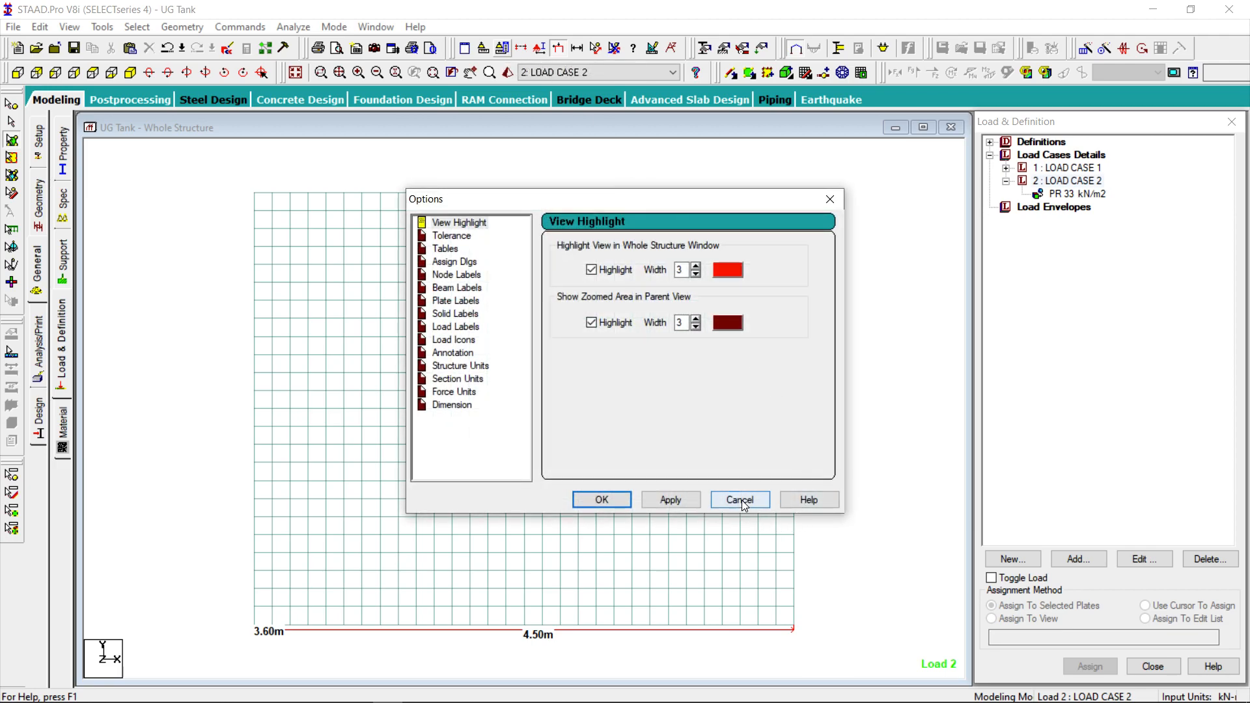
click(741, 500)
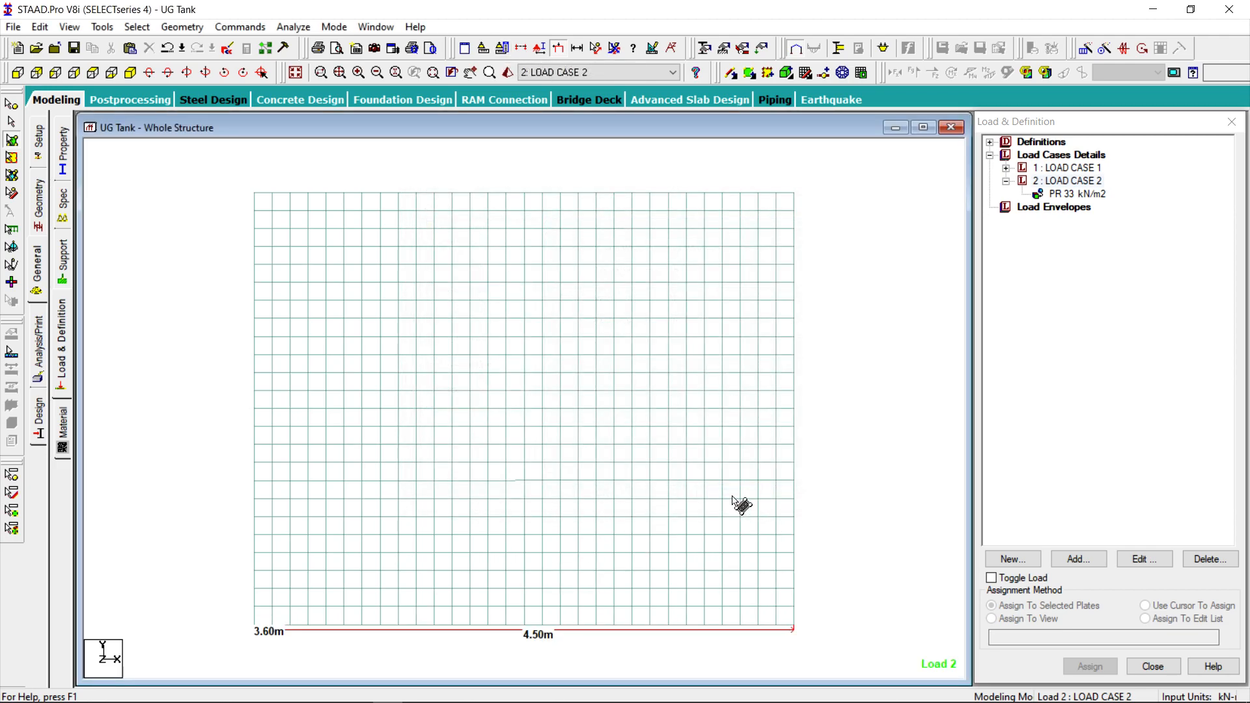
click(541, 50)
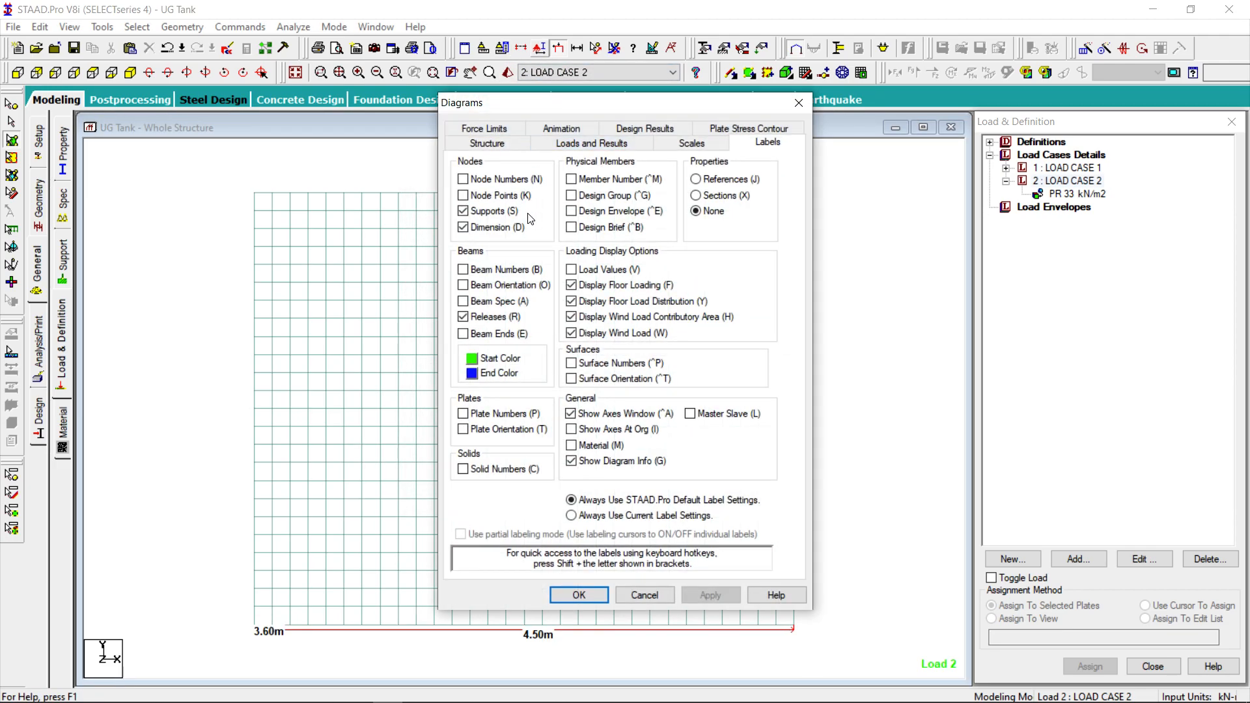
click(503, 433)
click(705, 594)
click(590, 595)
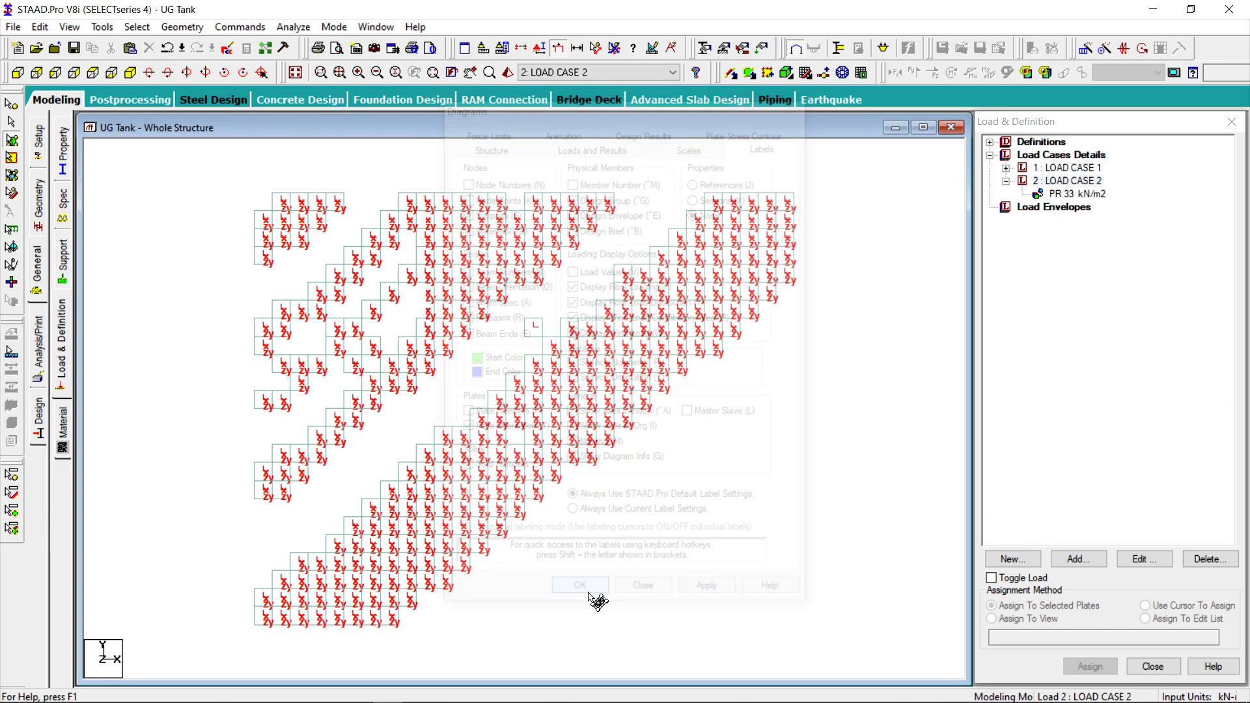
Examine the local axis directions of the isolated wall's plates up close in front and isometric views.
scroll(250, 189, up, 2)
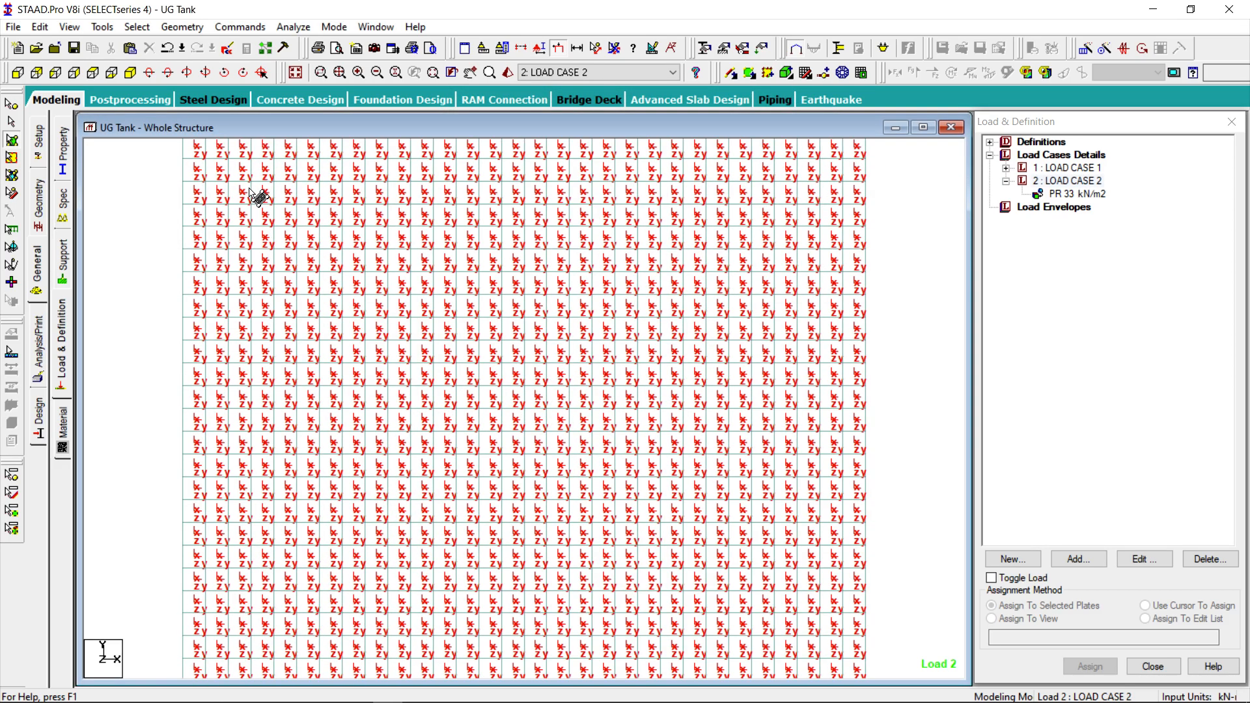
middle_drag(169, 229, 442, 540)
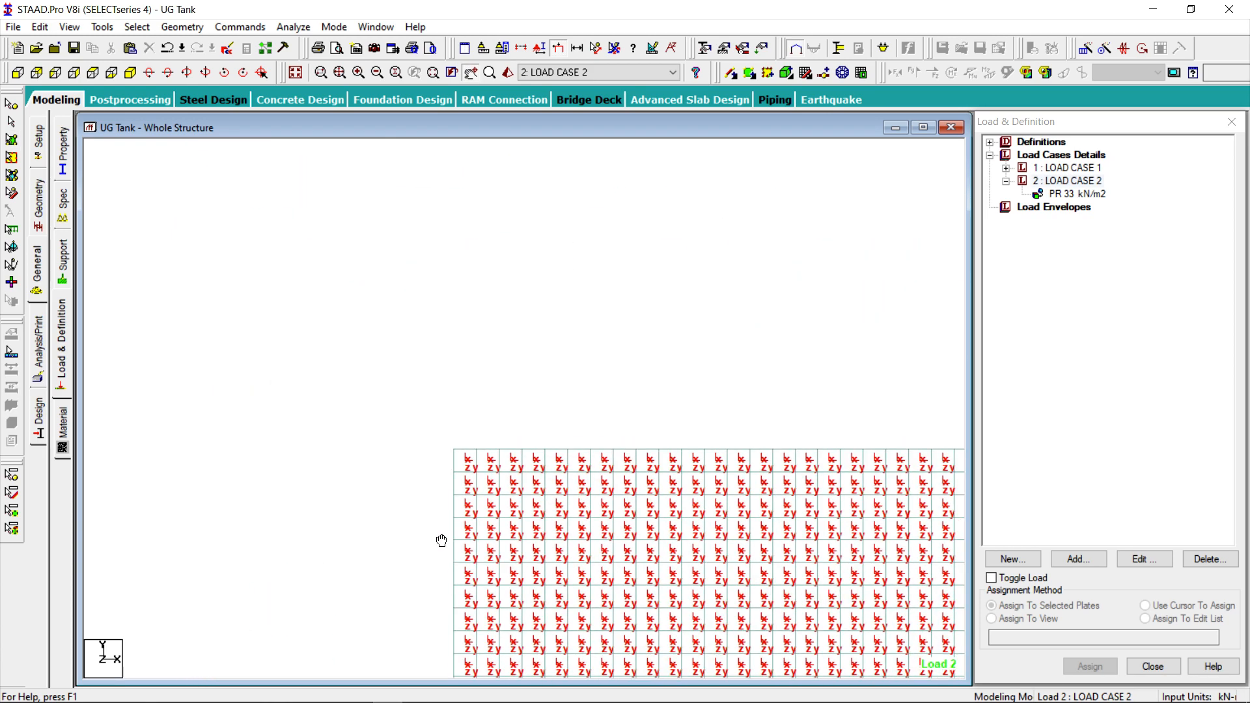
scroll(423, 443, up, 1)
scroll(423, 444, up, 2)
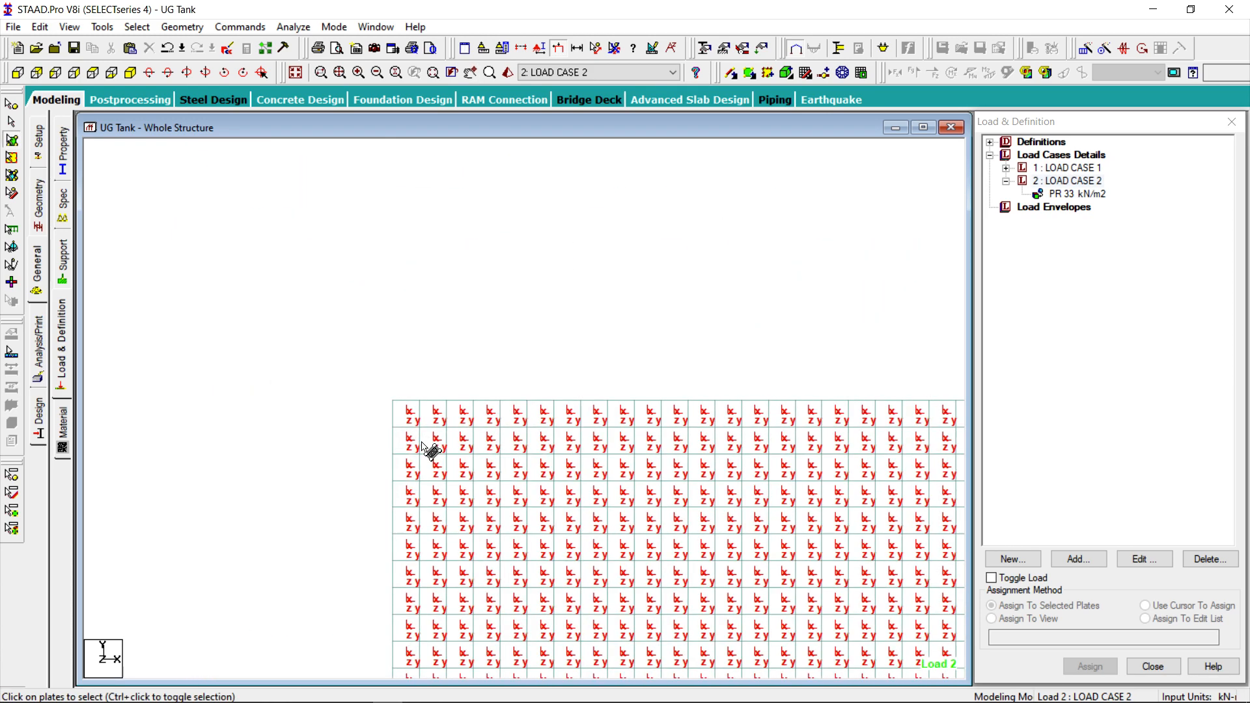
click(131, 74)
scroll(477, 525, up, 1)
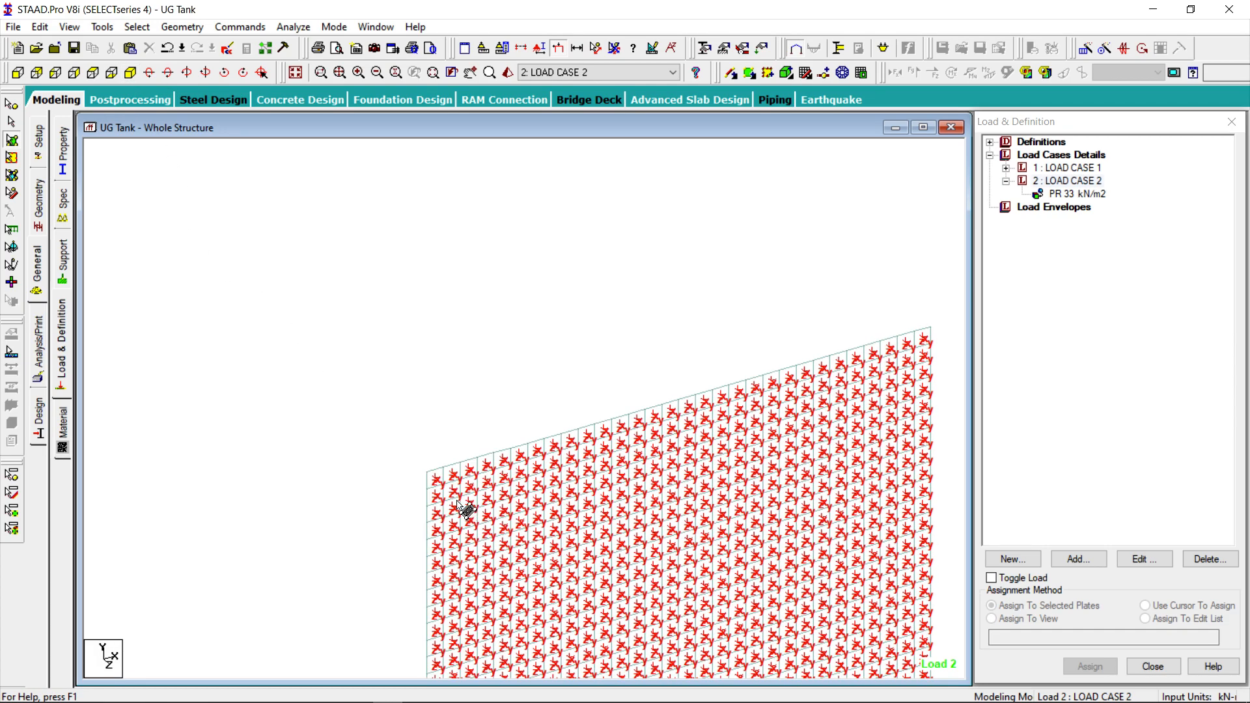
scroll(417, 502, up, 4)
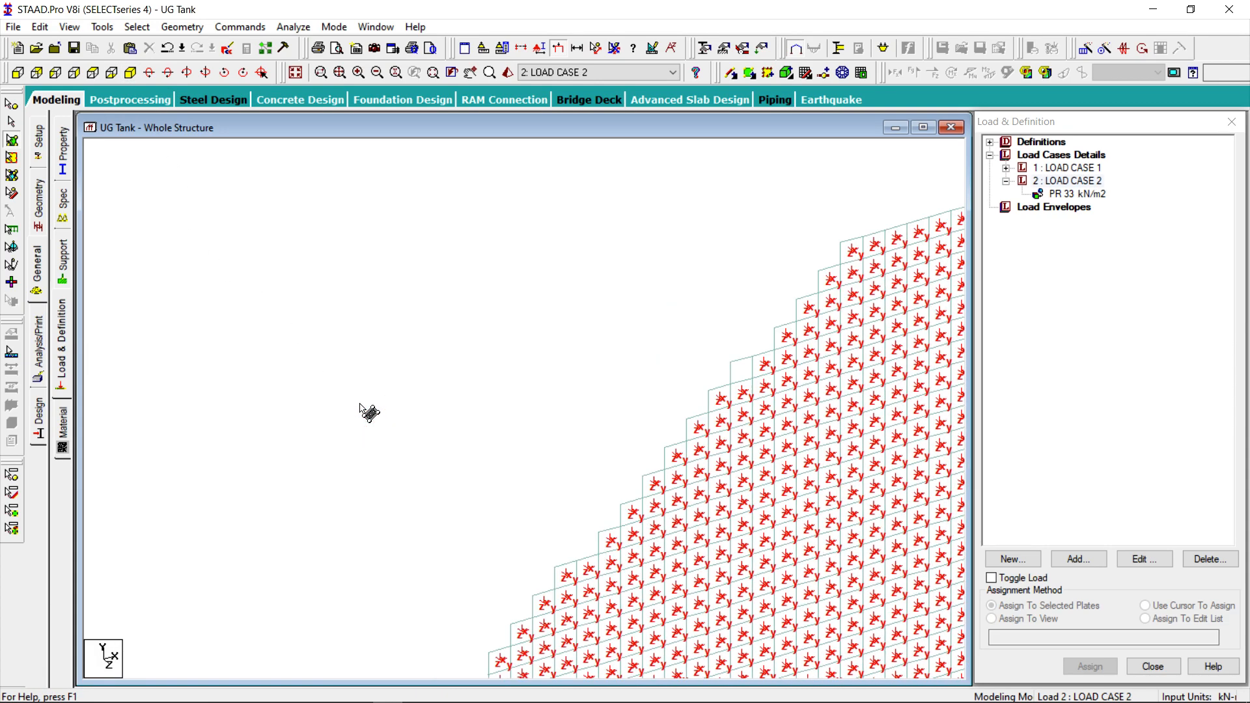
scroll(359, 409, up, 4)
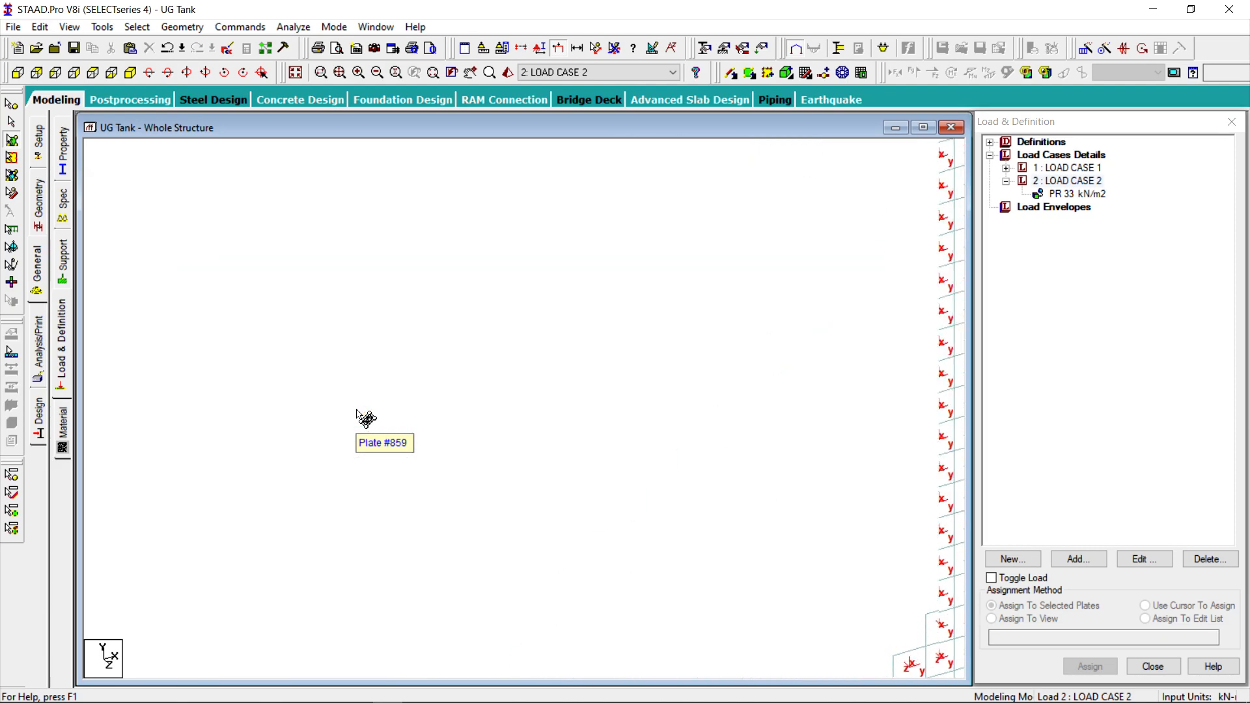
scroll(359, 414, up, 3)
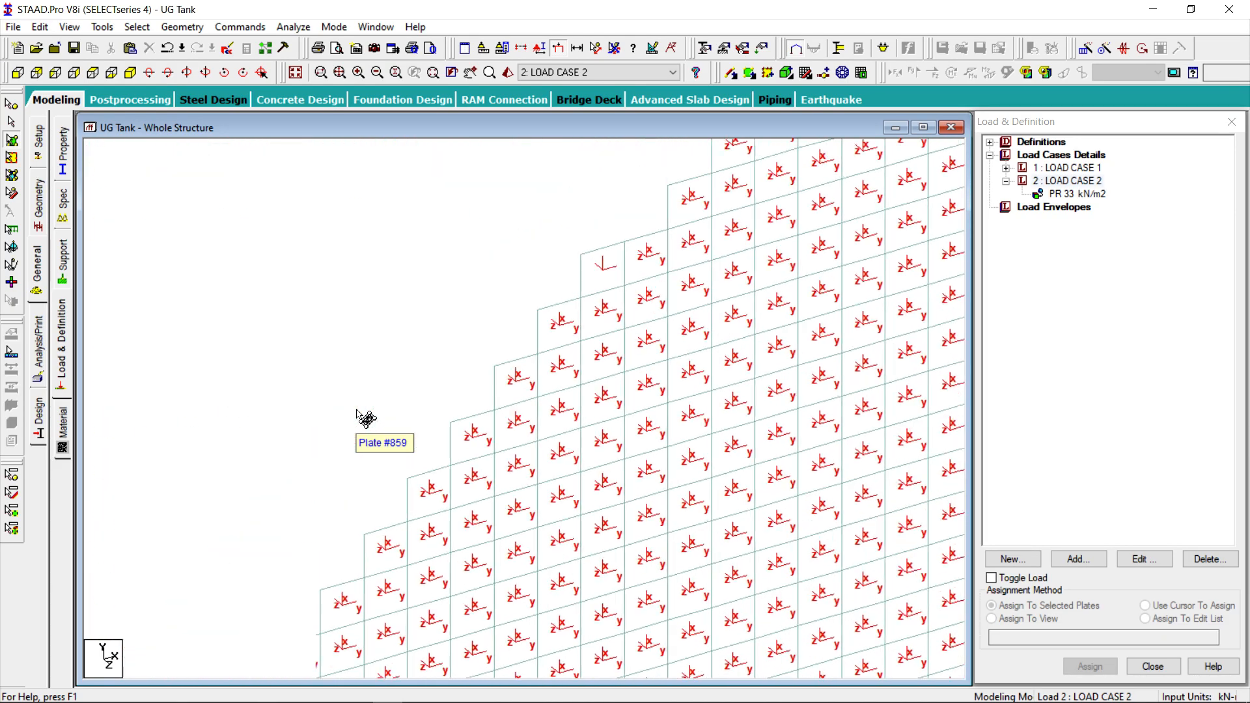
scroll(367, 418, up, 1)
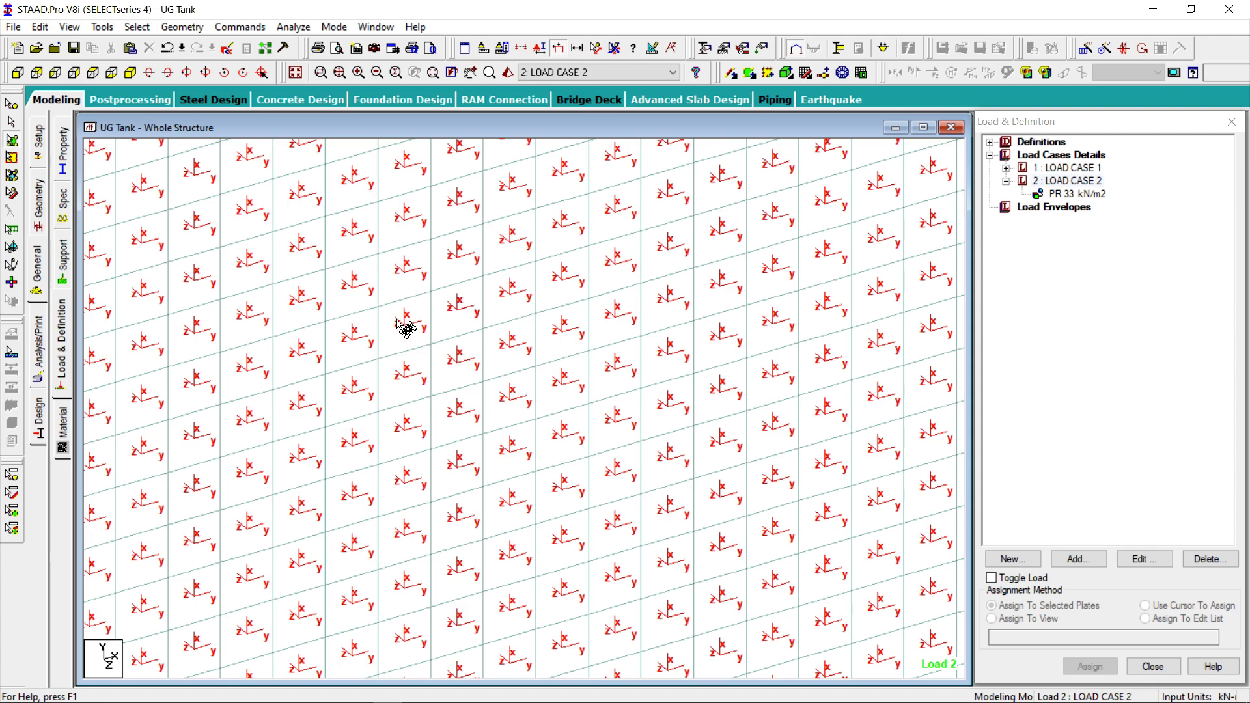
scroll(409, 331, up, 2)
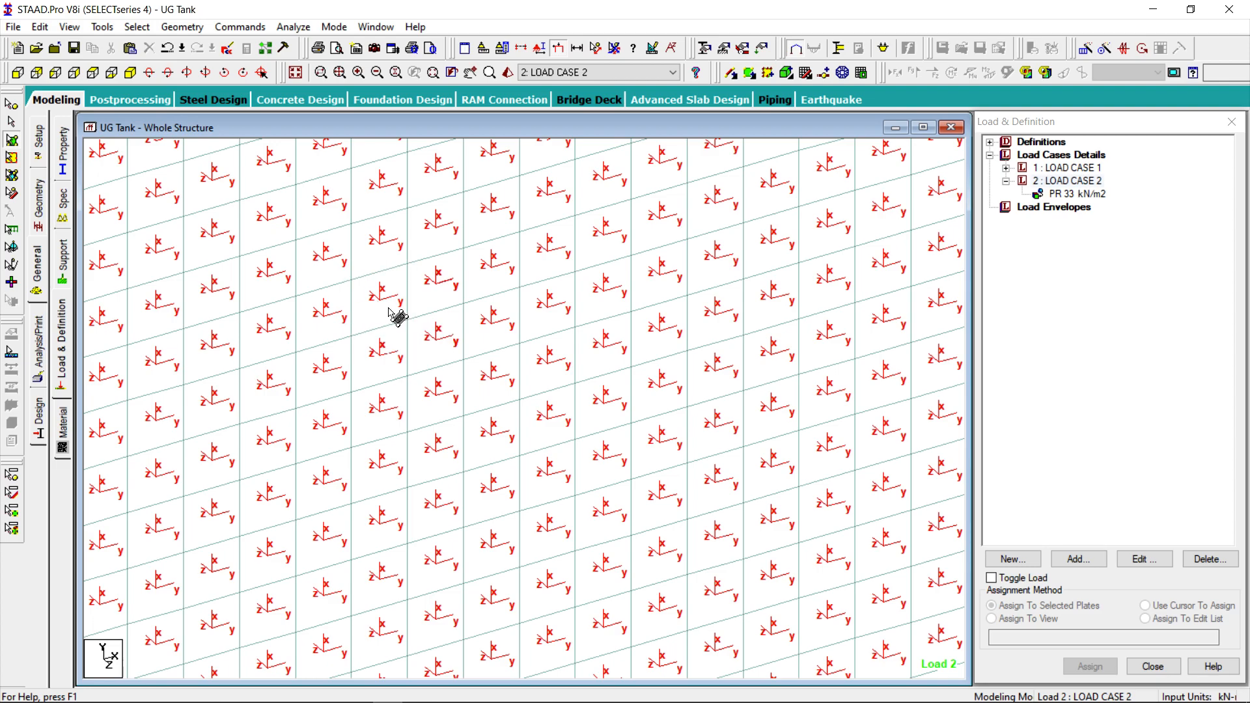
Turn off the plate orientation labels for the displayed tank wall.
scroll(392, 315, down, 2)
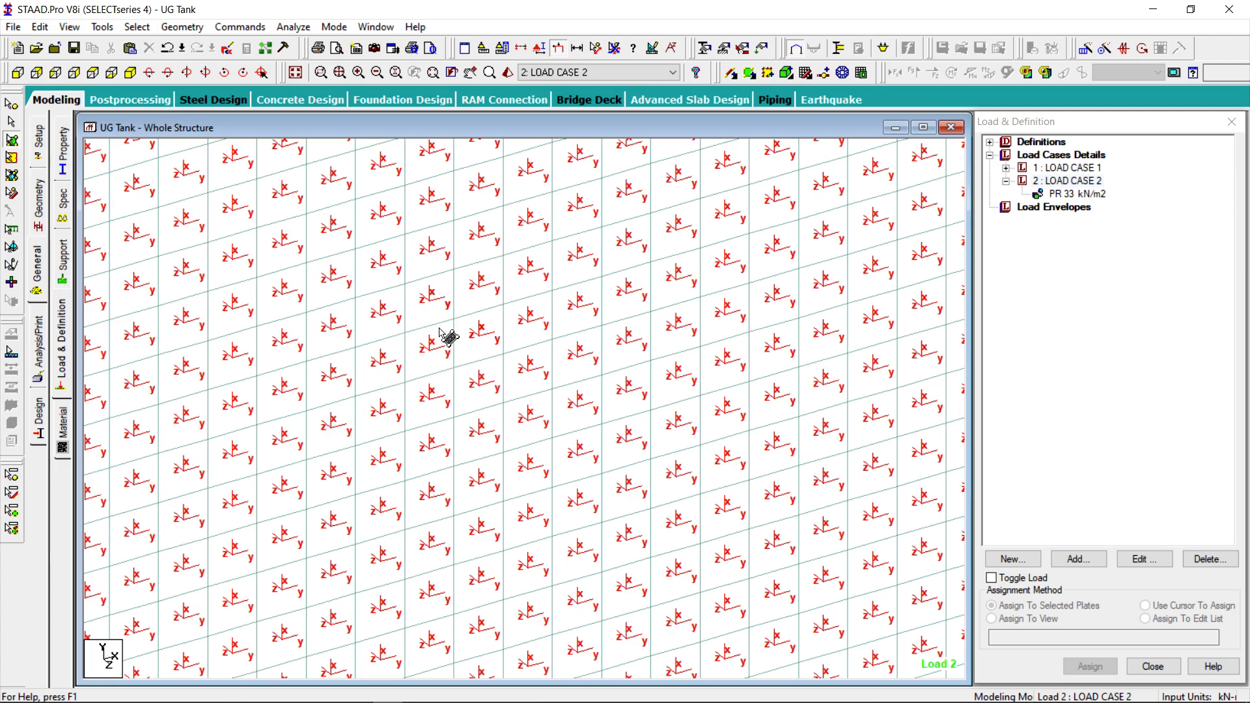
click(540, 48)
click(485, 431)
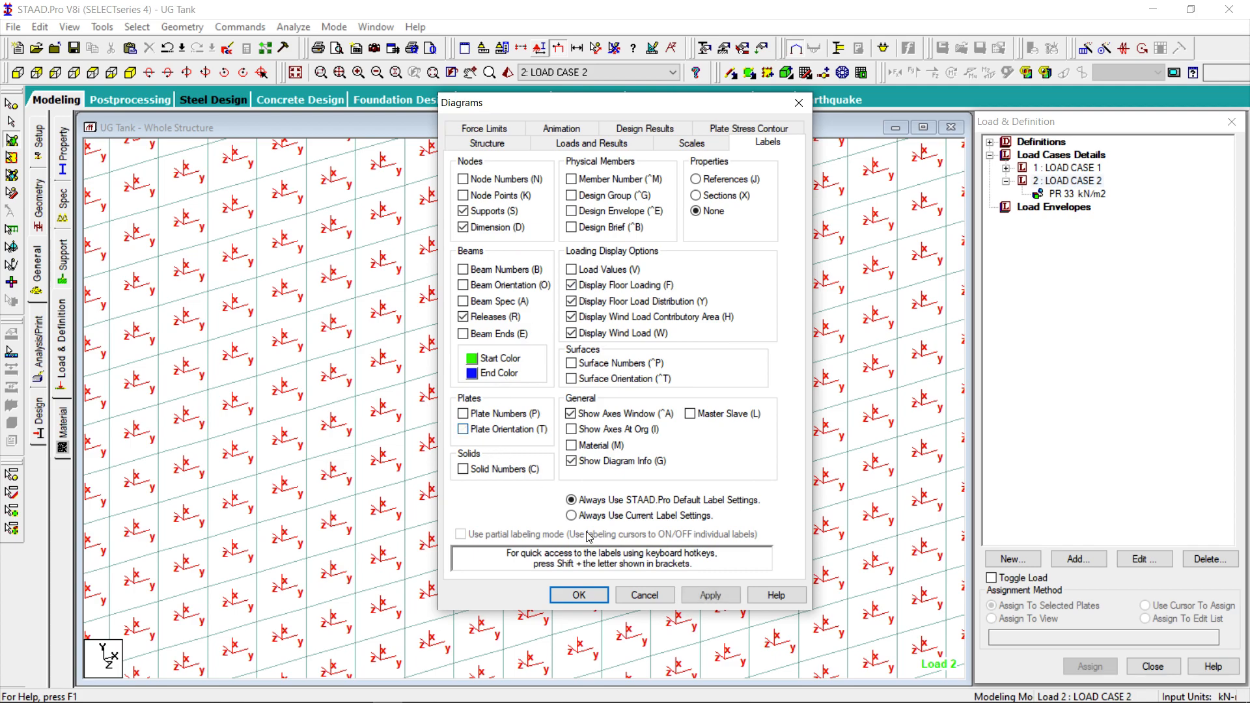
click(588, 597)
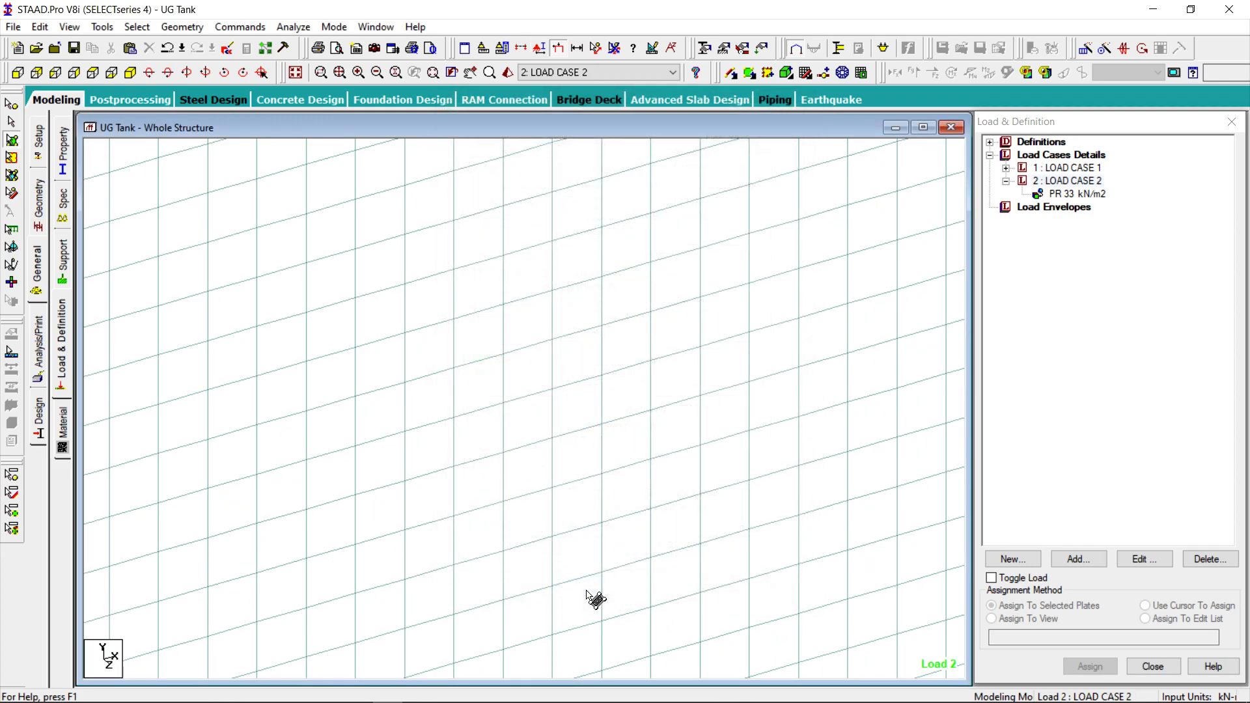
scroll(438, 326, down, 4)
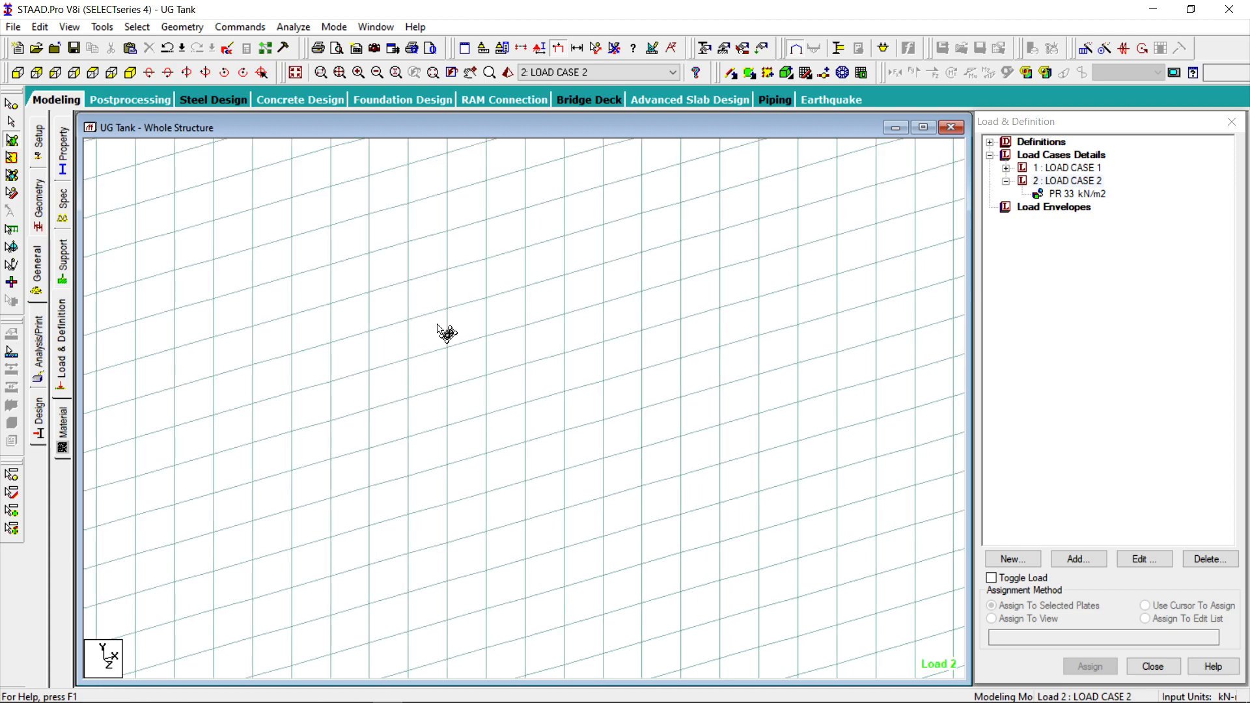
scroll(442, 332, down, 7)
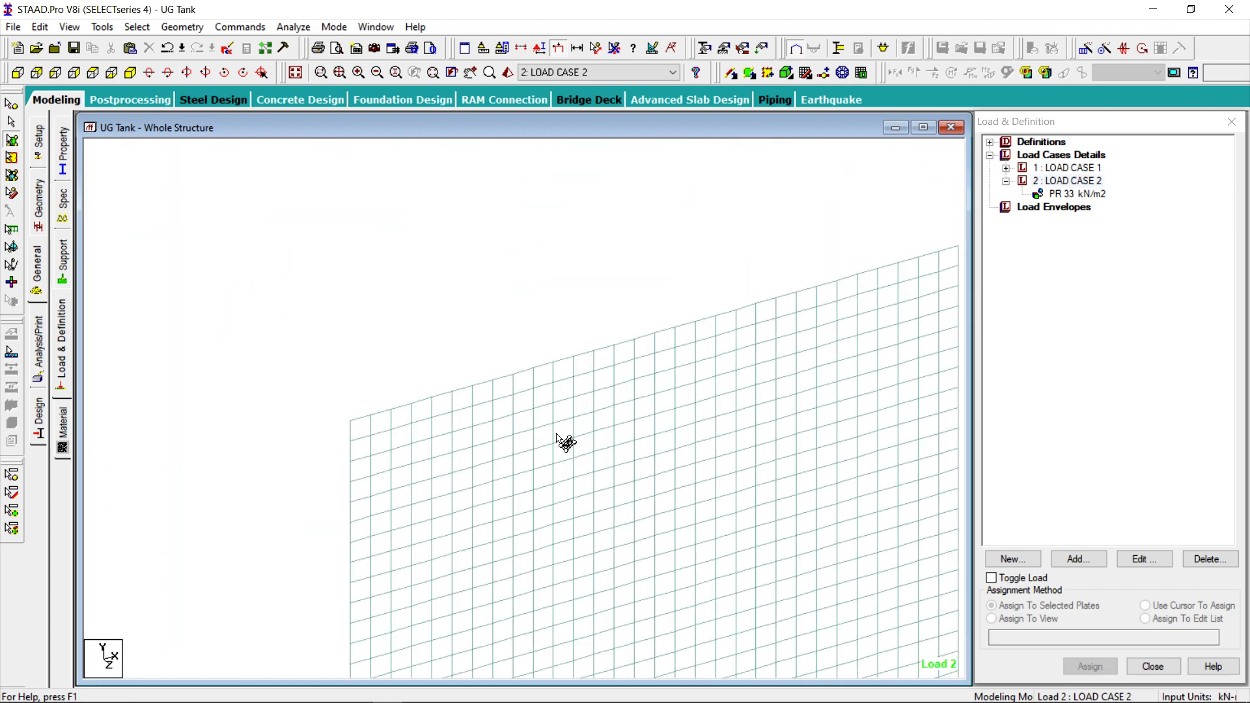
click(470, 73)
drag(579, 331, 451, 188)
scroll(496, 276, down, 1)
scroll(496, 276, down, 1)
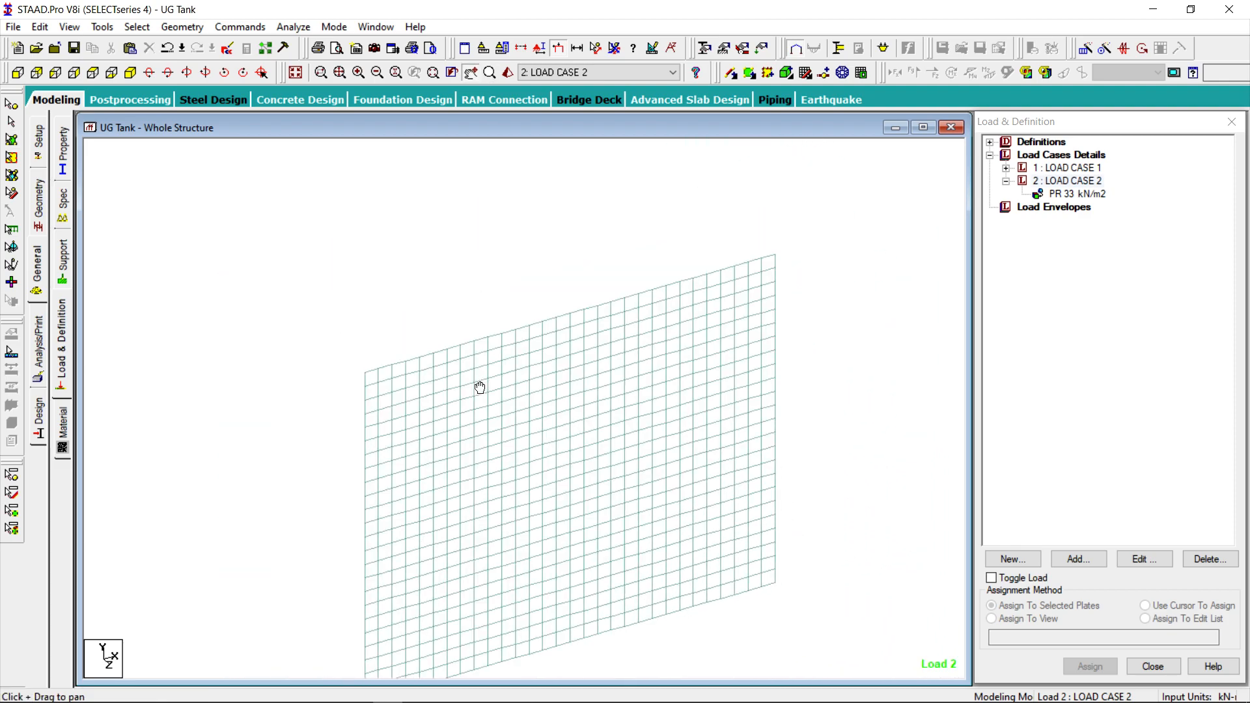
drag(480, 385, 420, 304)
scroll(421, 301, down, 3)
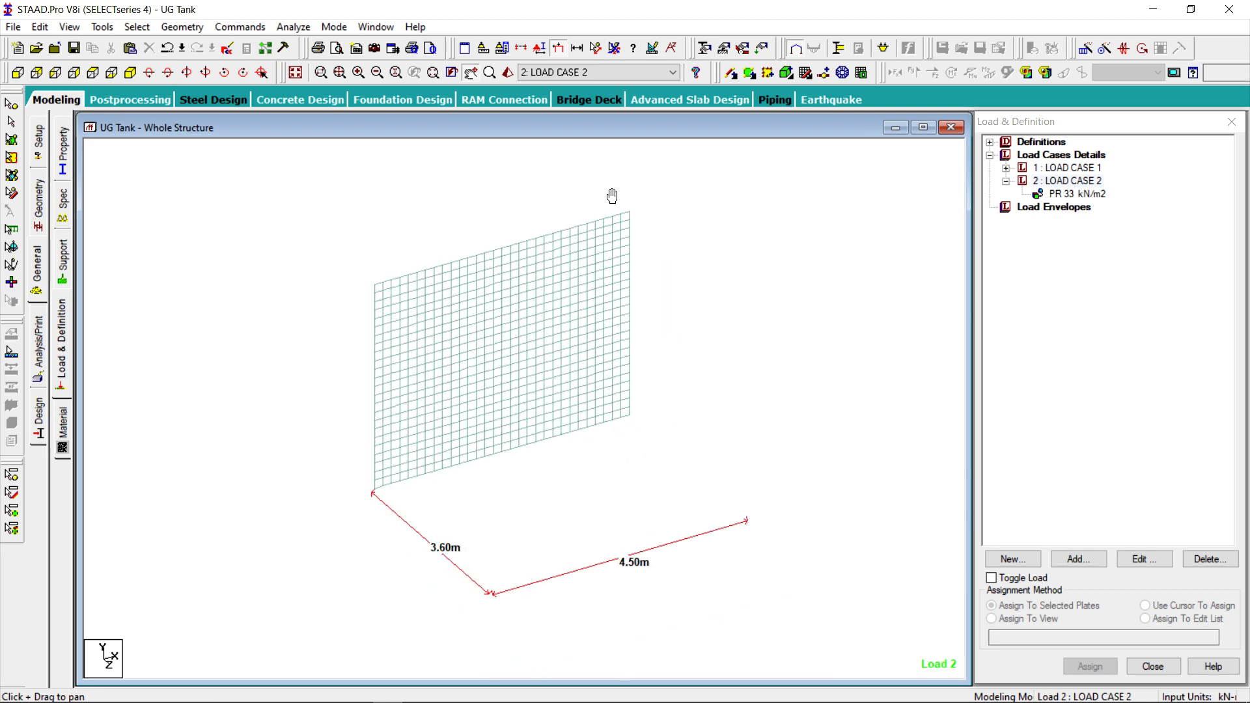
click(1066, 182)
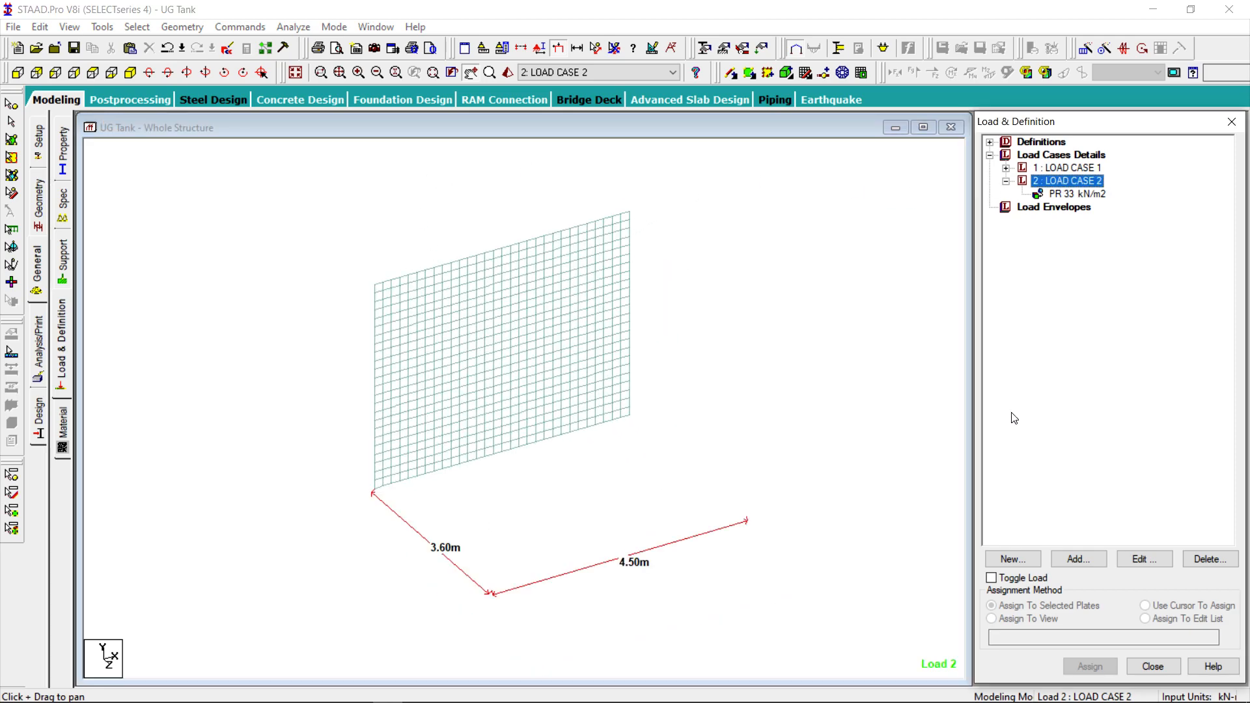
click(1080, 560)
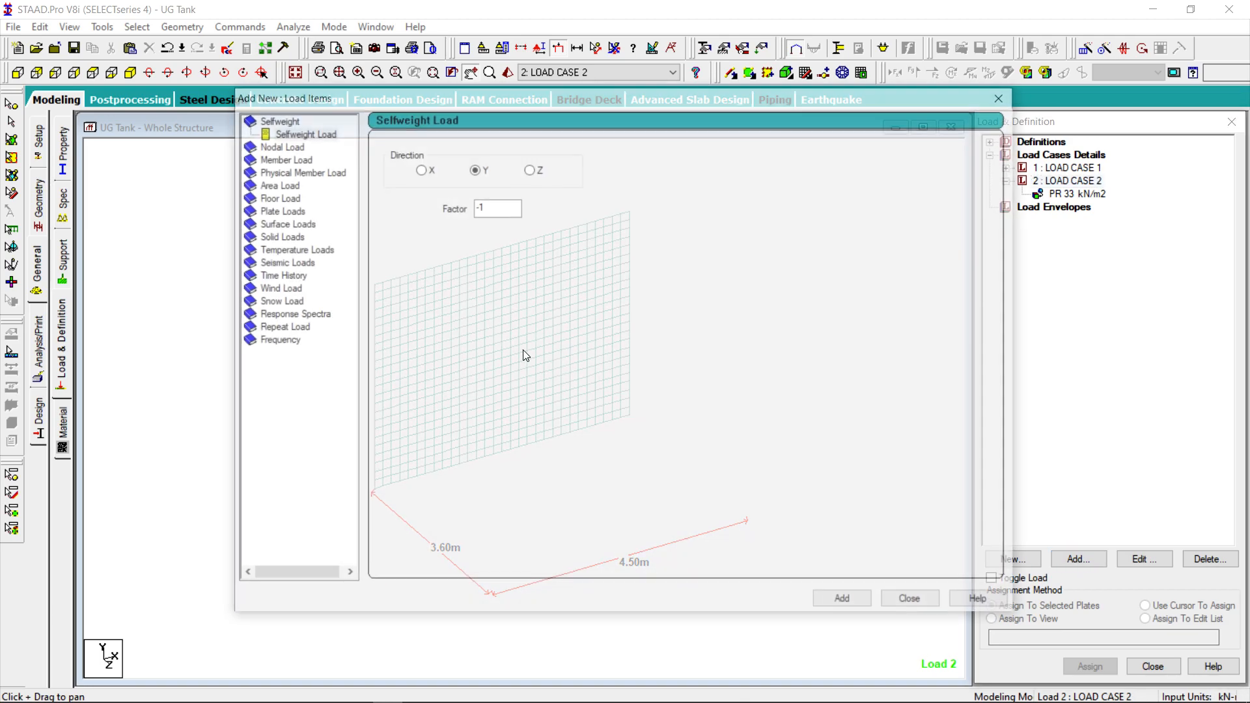
click(272, 210)
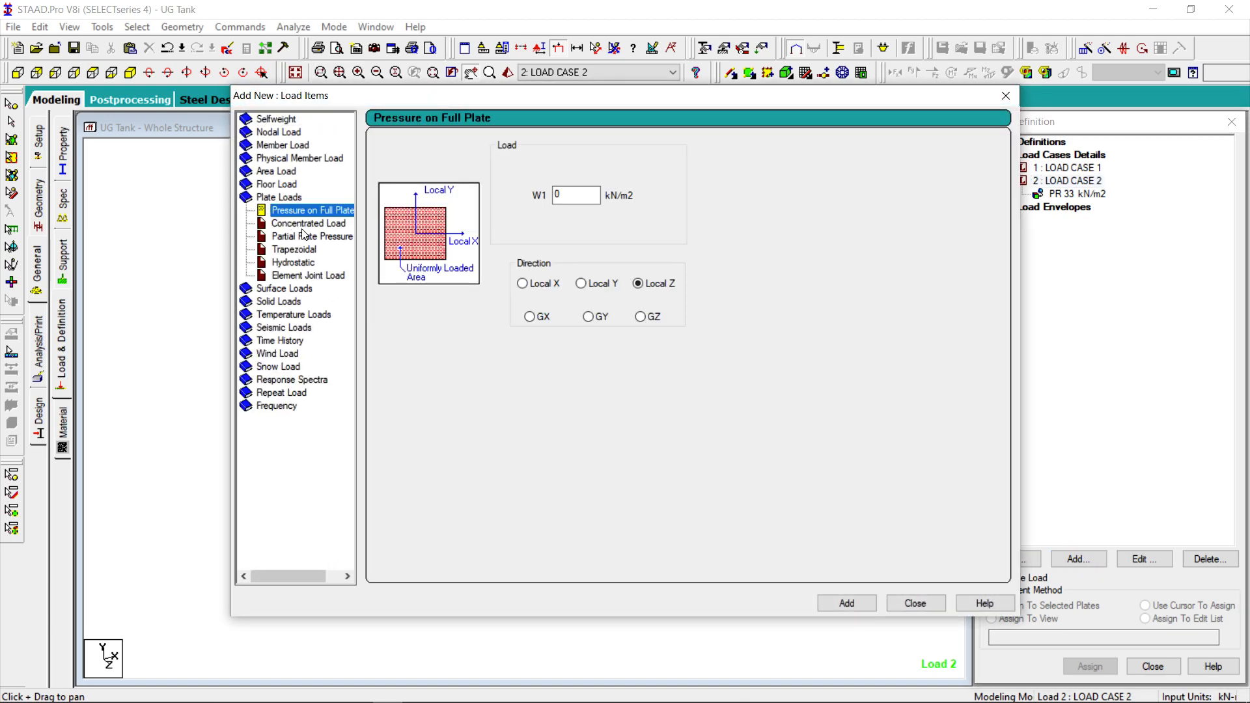
click(288, 263)
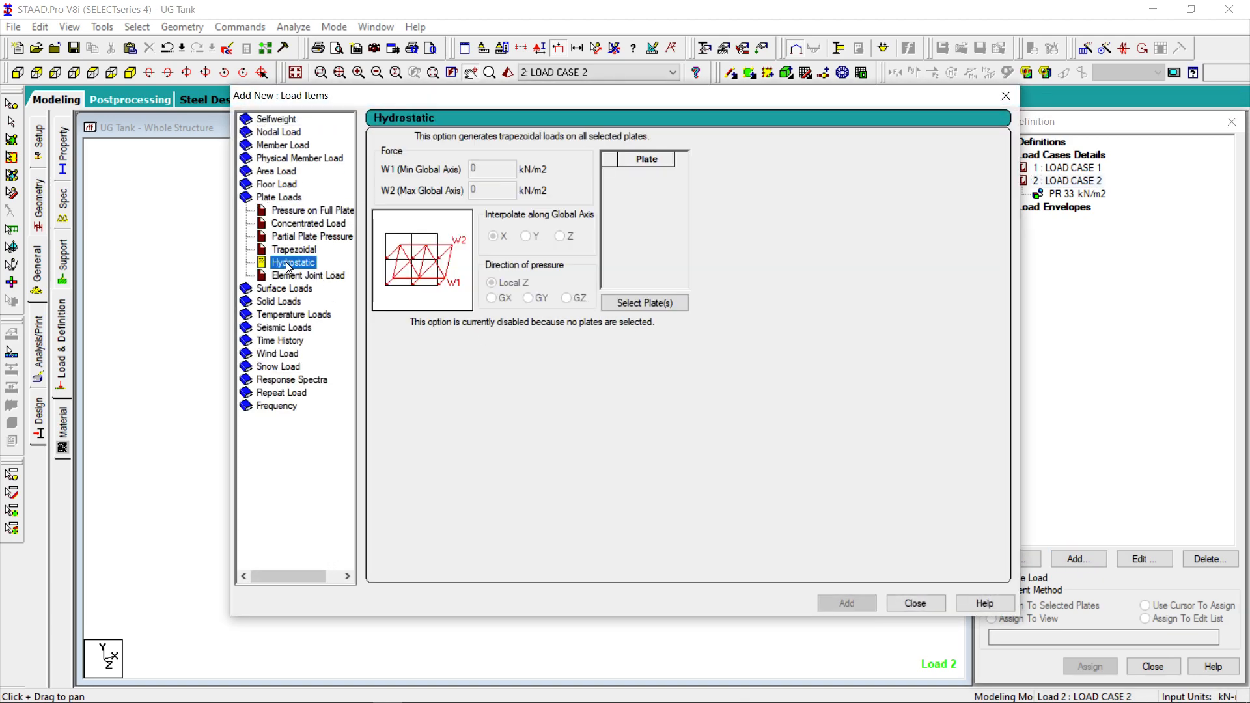
click(672, 302)
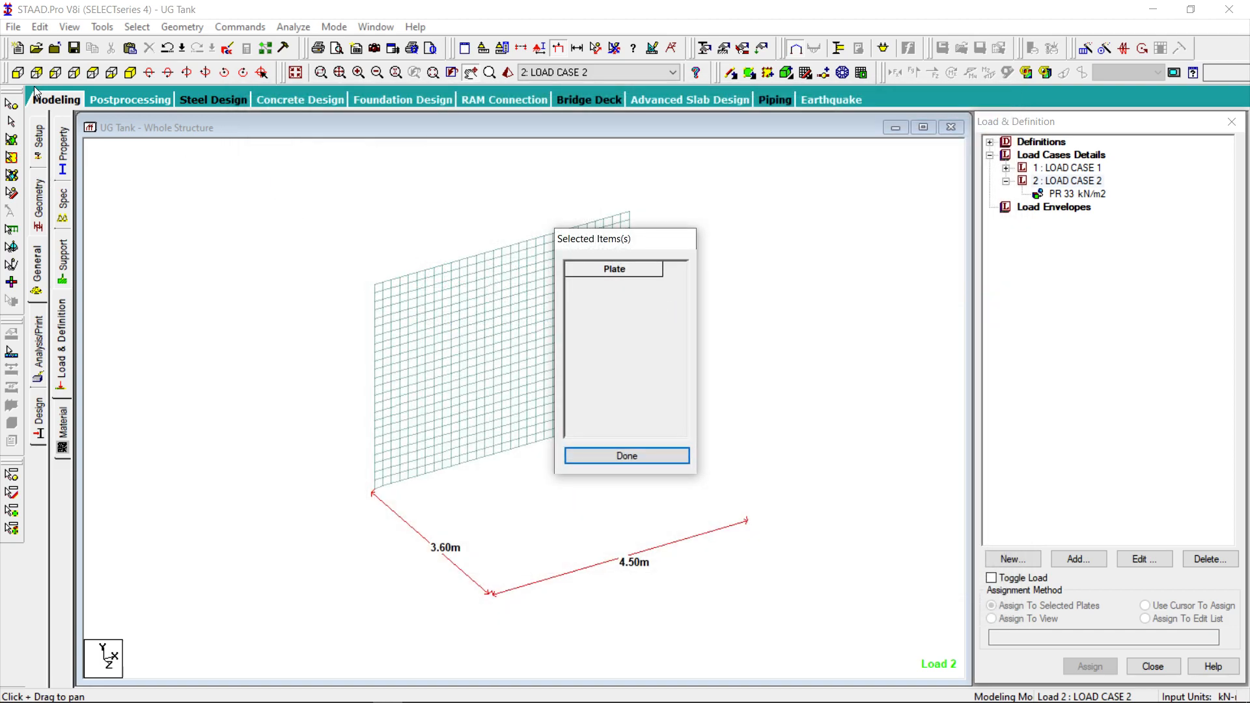
drag(261, 163, 814, 589)
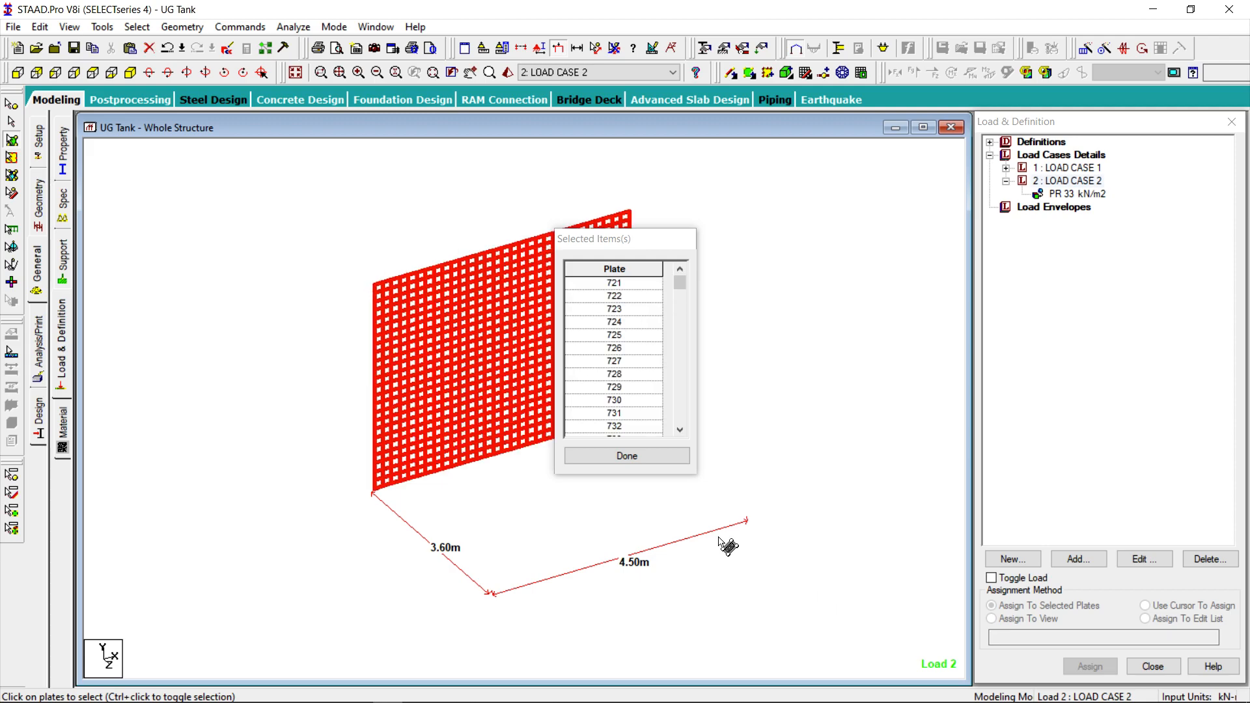
click(626, 456)
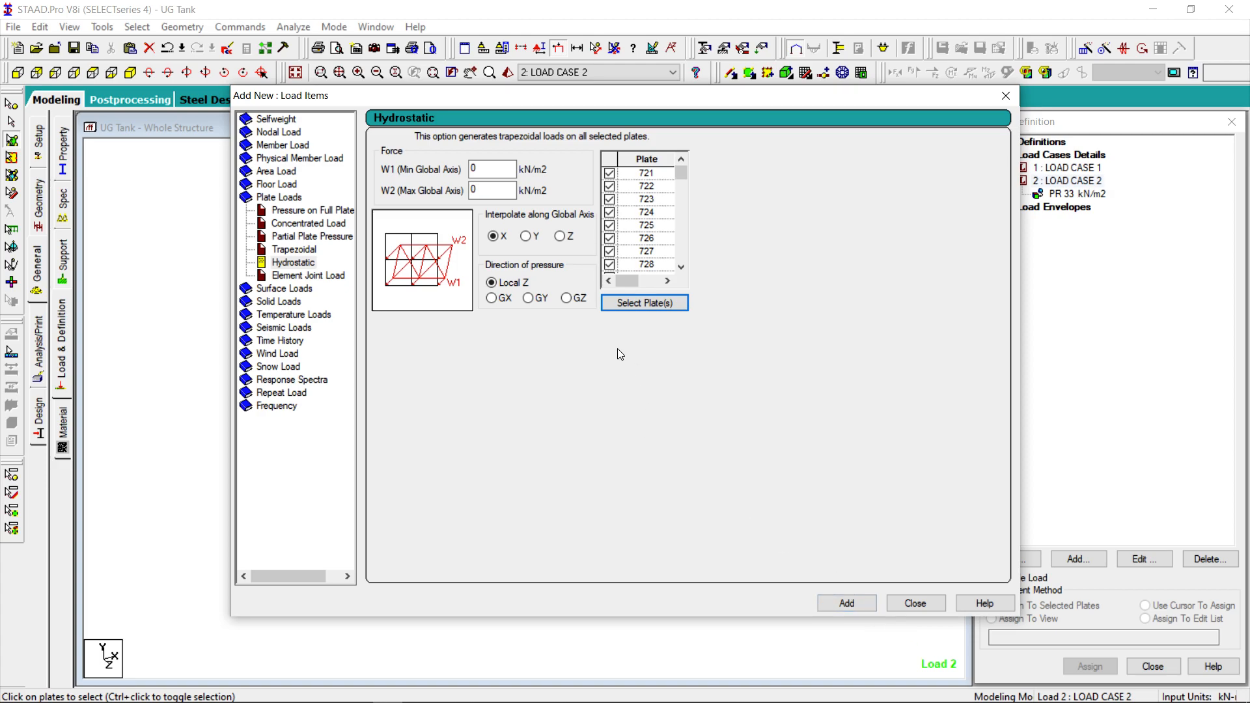
click(913, 604)
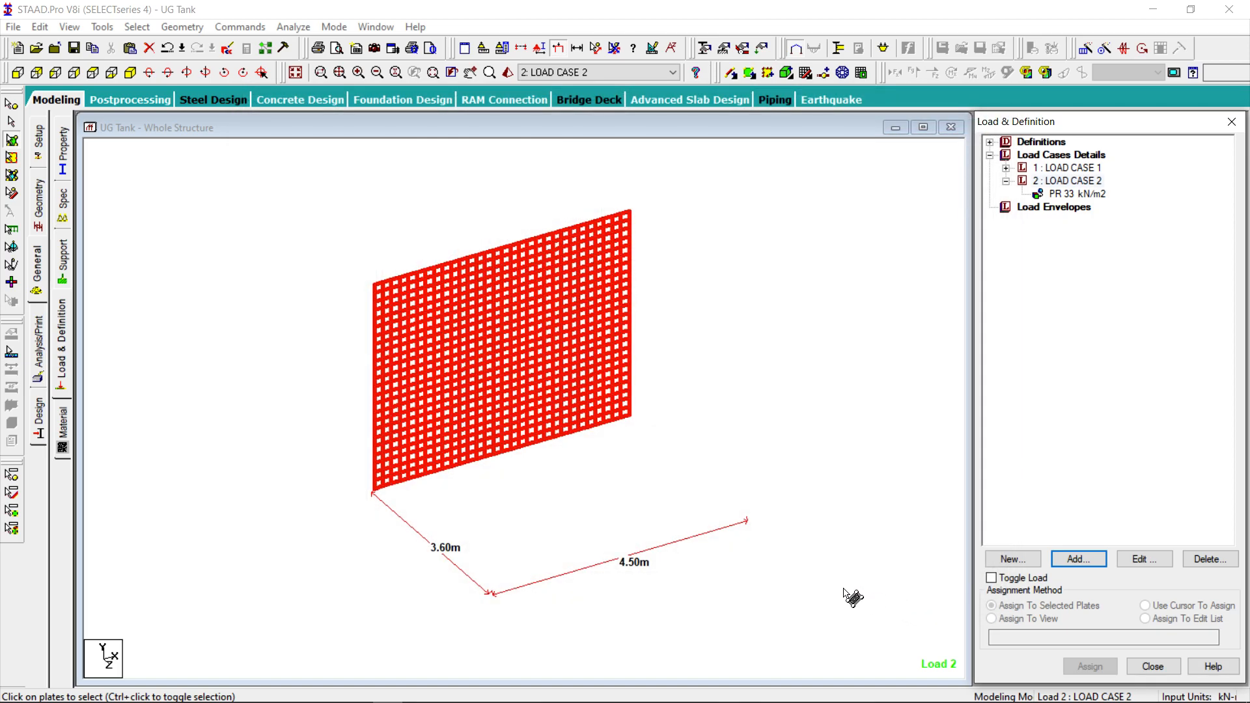
click(732, 483)
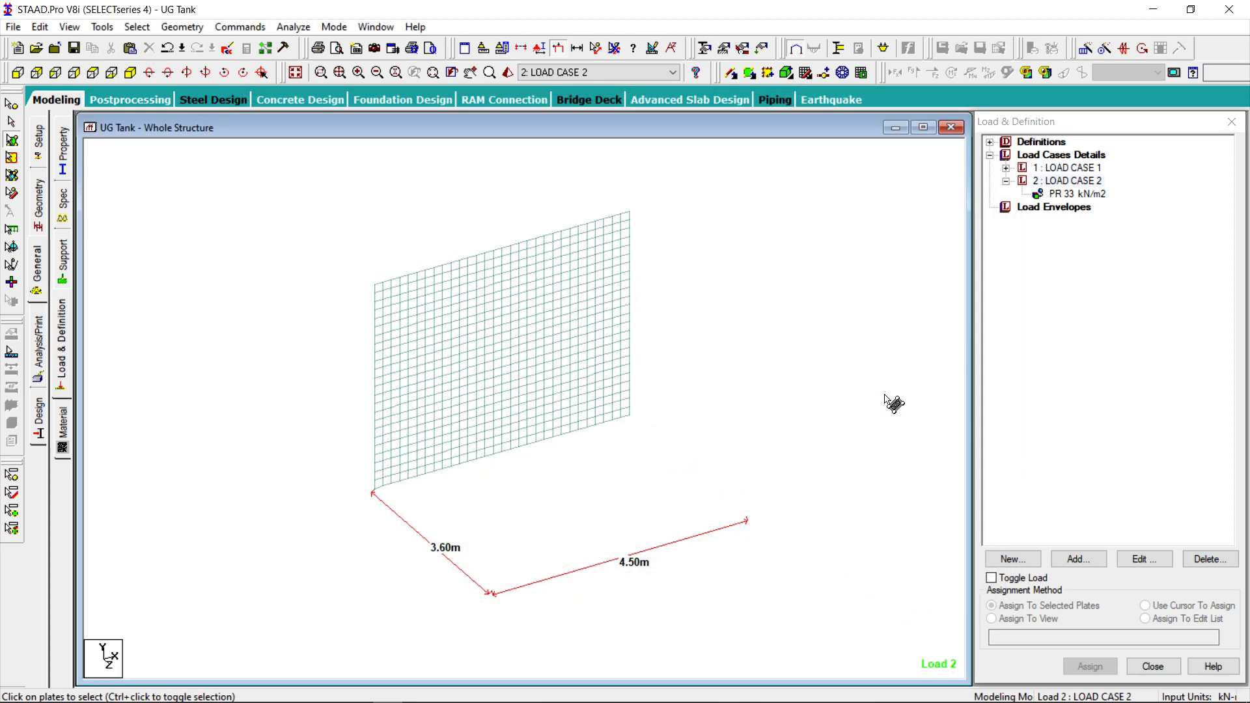
Start a Hydrostatic plate load in Load Case 2 and select all wall plates below the top three rows.
click(1056, 184)
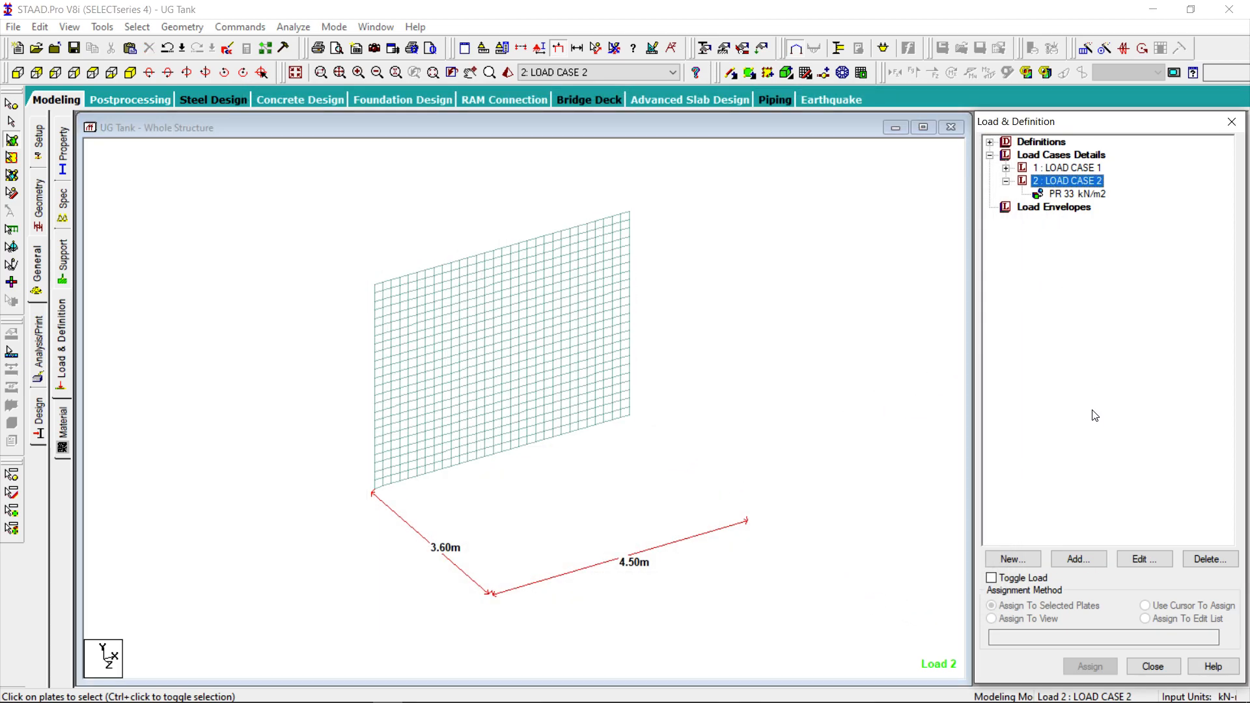
click(1079, 560)
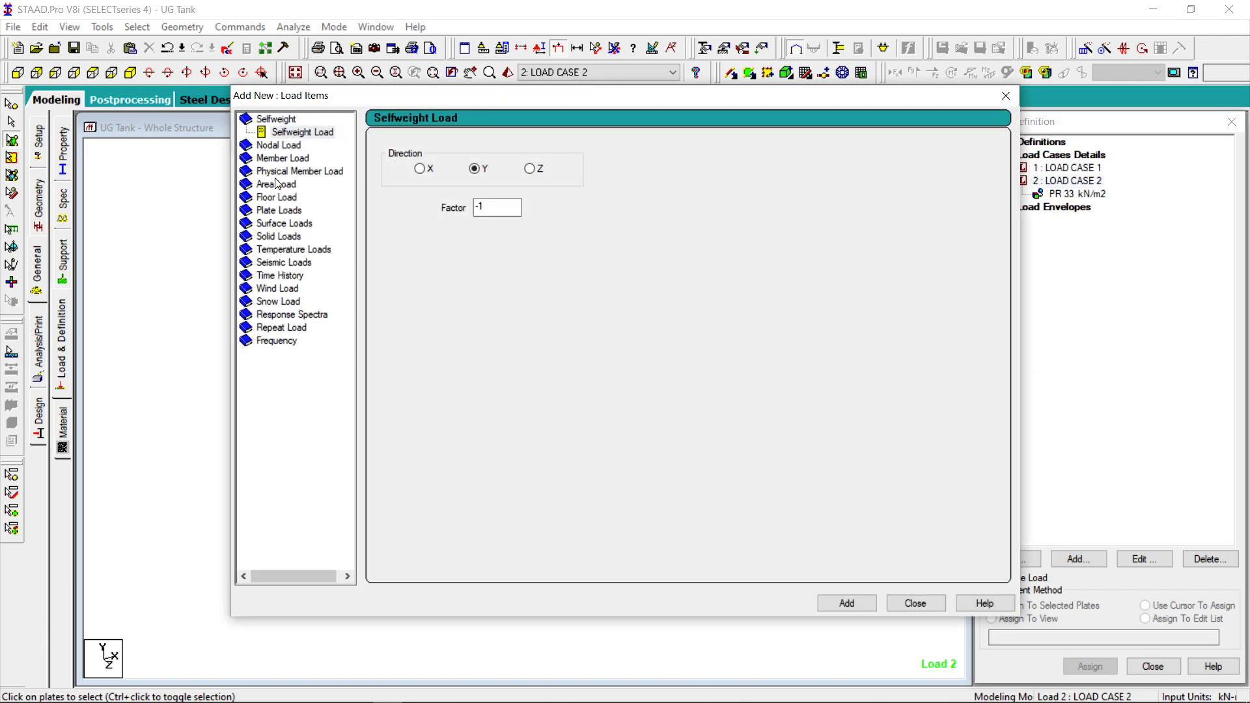
click(279, 209)
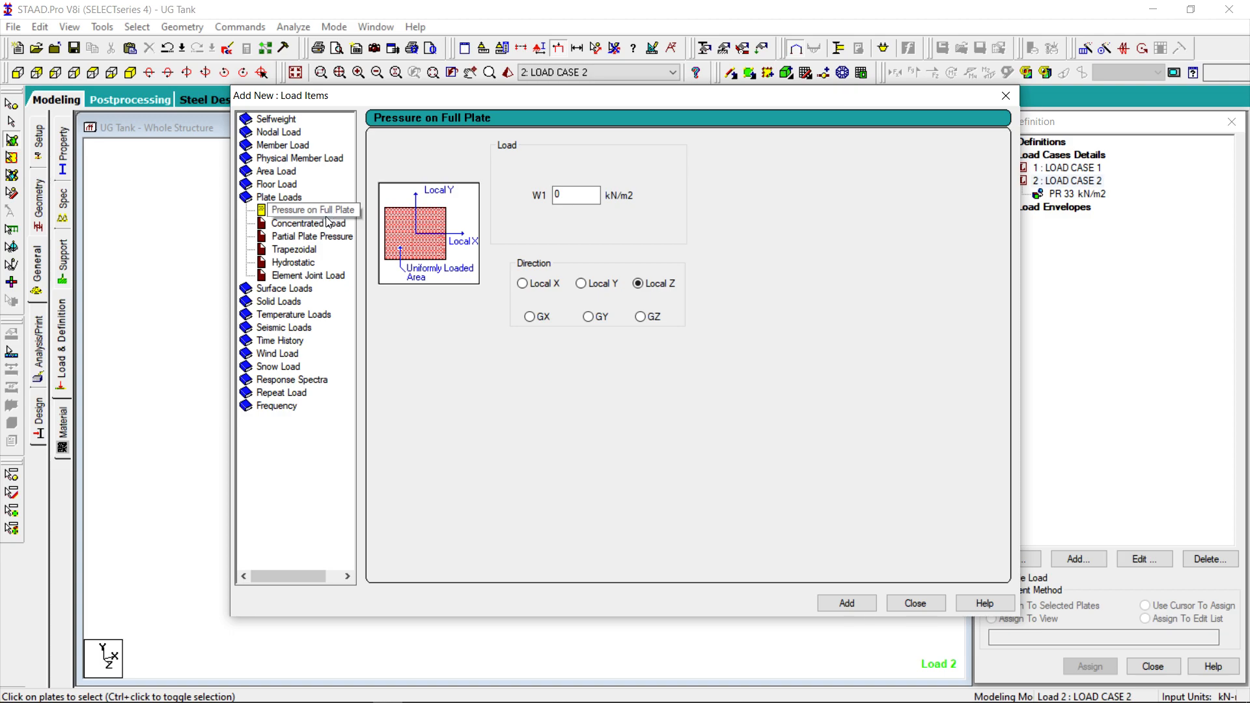
click(292, 264)
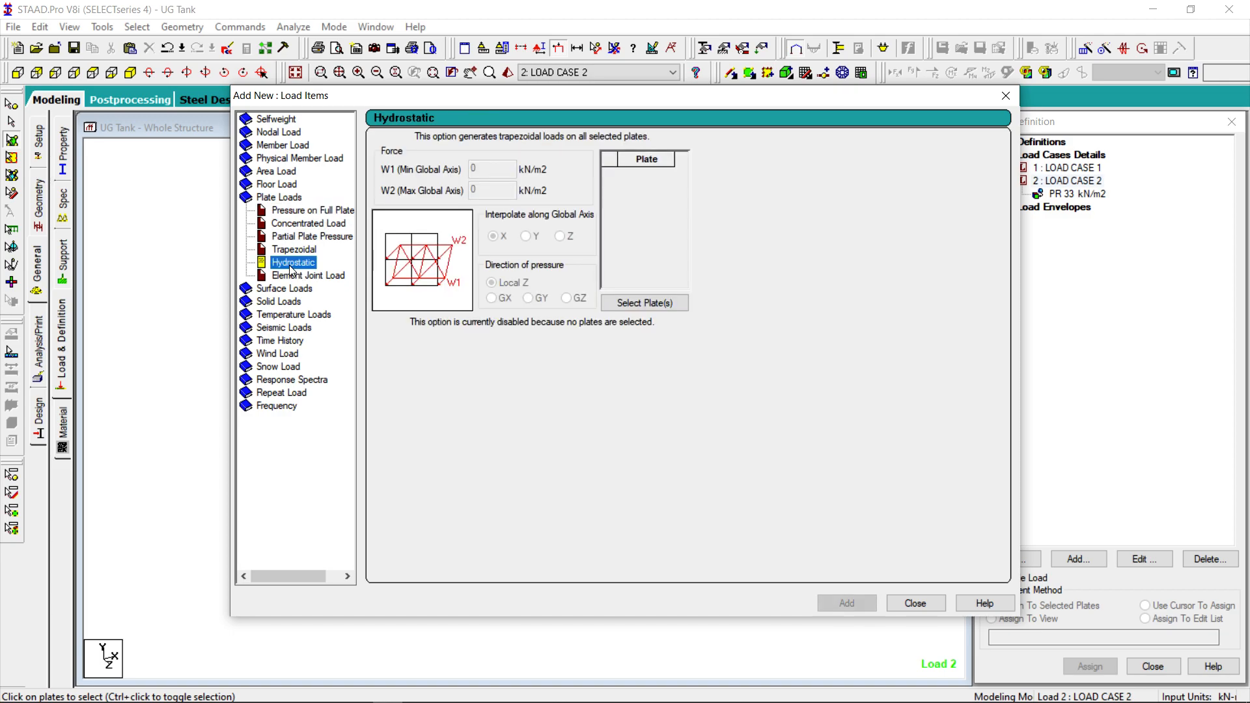
click(666, 304)
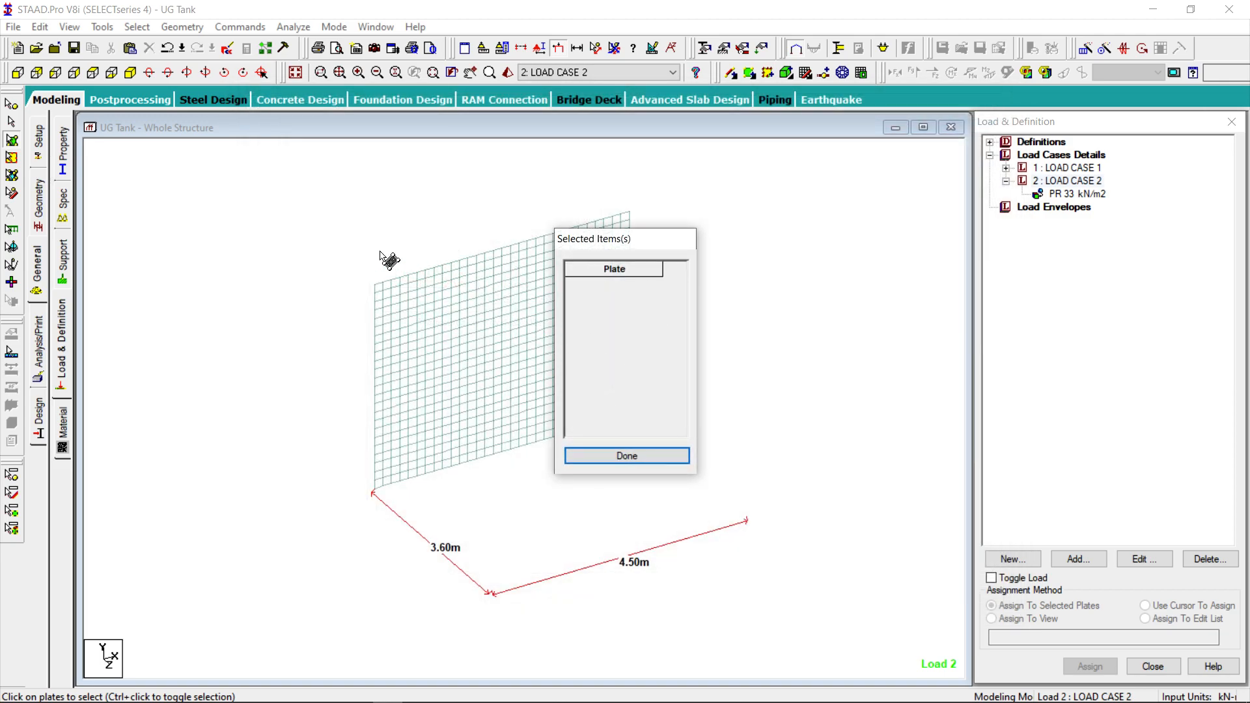
click(18, 75)
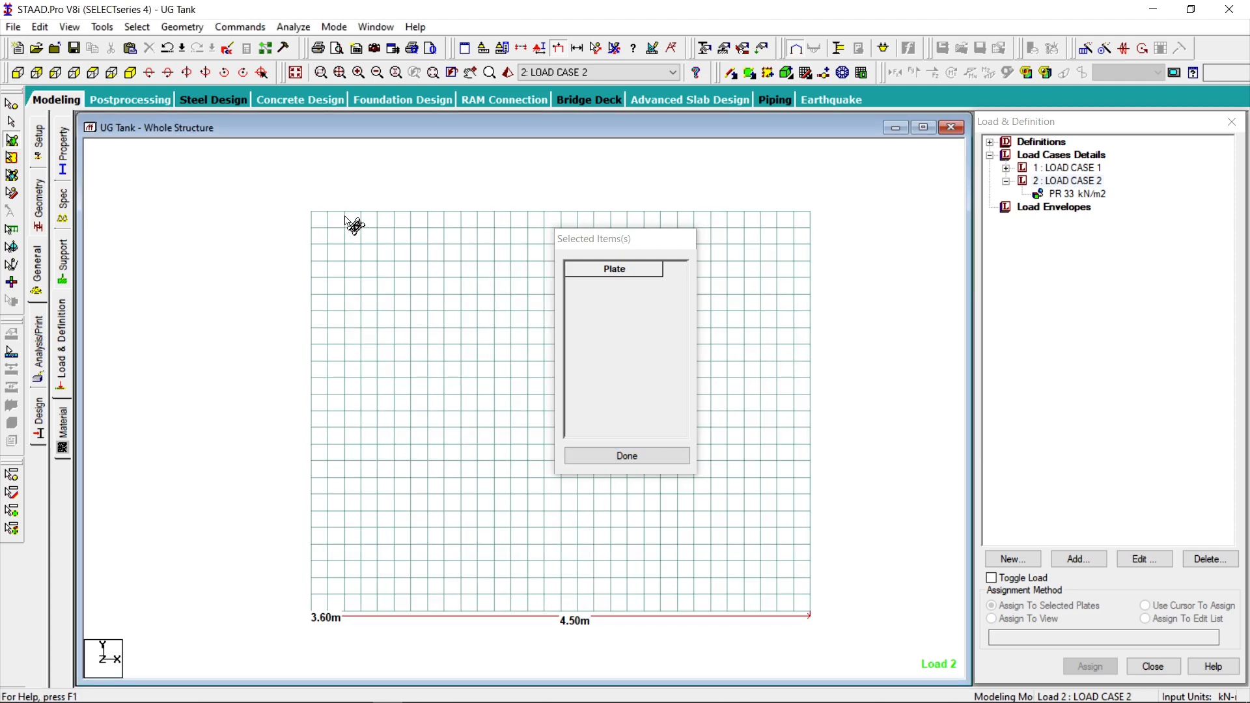
drag(295, 260, 841, 633)
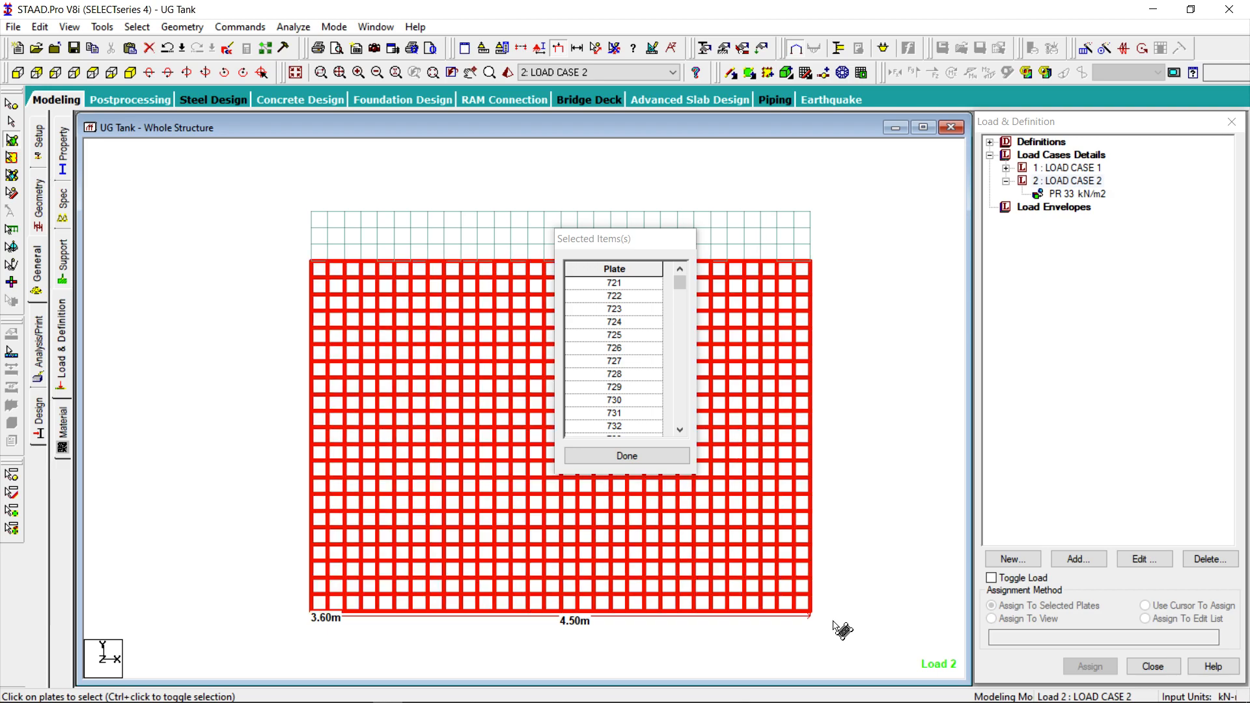
click(650, 455)
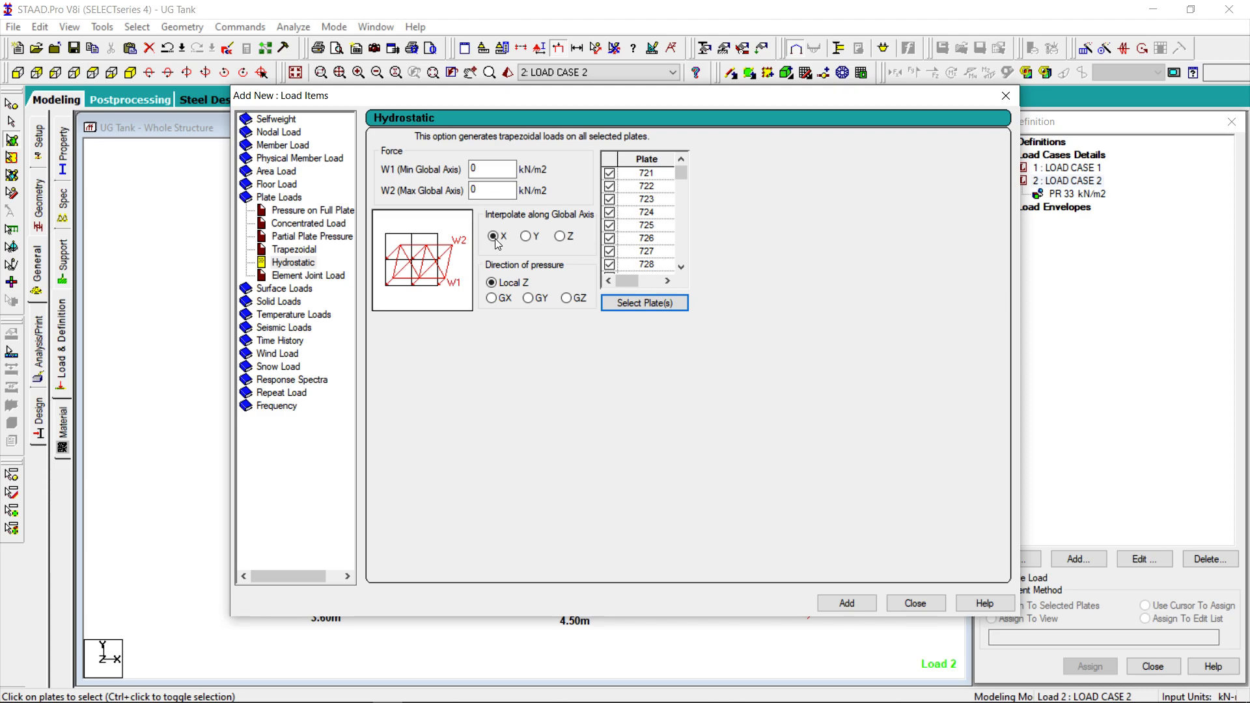
Add the hydrostatic load with W1 33 kN/m2 and W2 0 kN/m2, interpolated along global Y with pressure in local Z.
drag(488, 169, 454, 167)
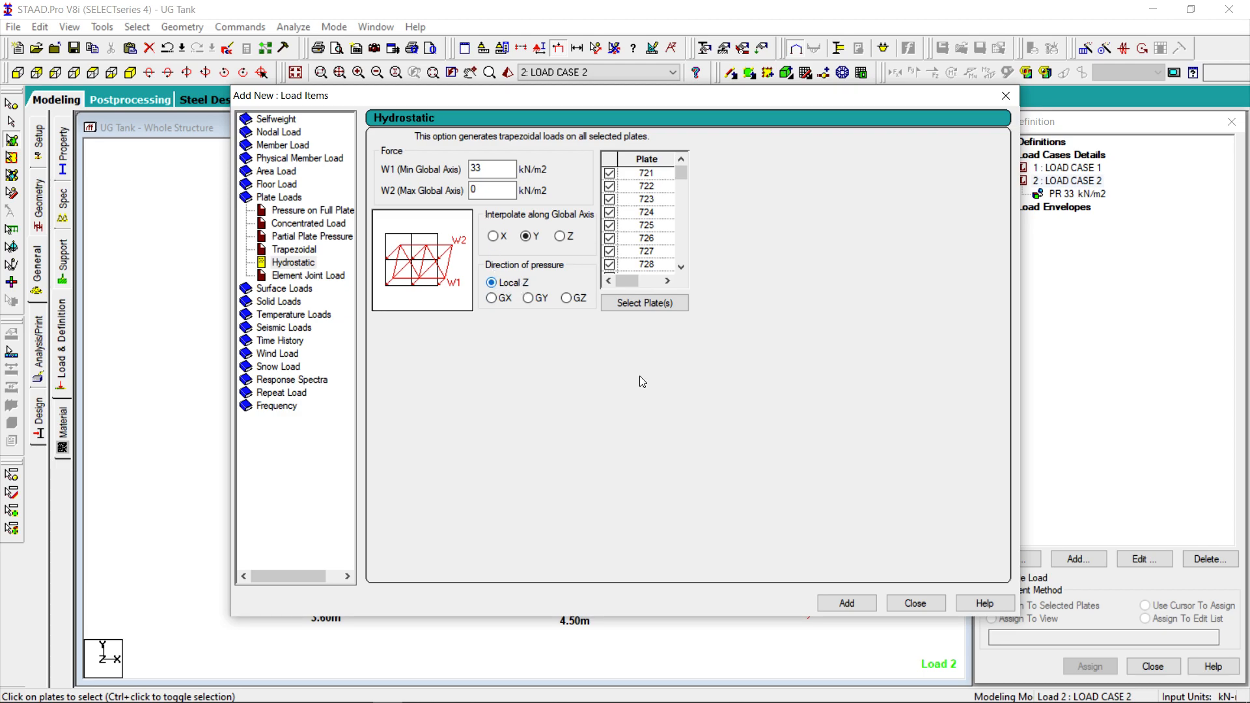
click(840, 606)
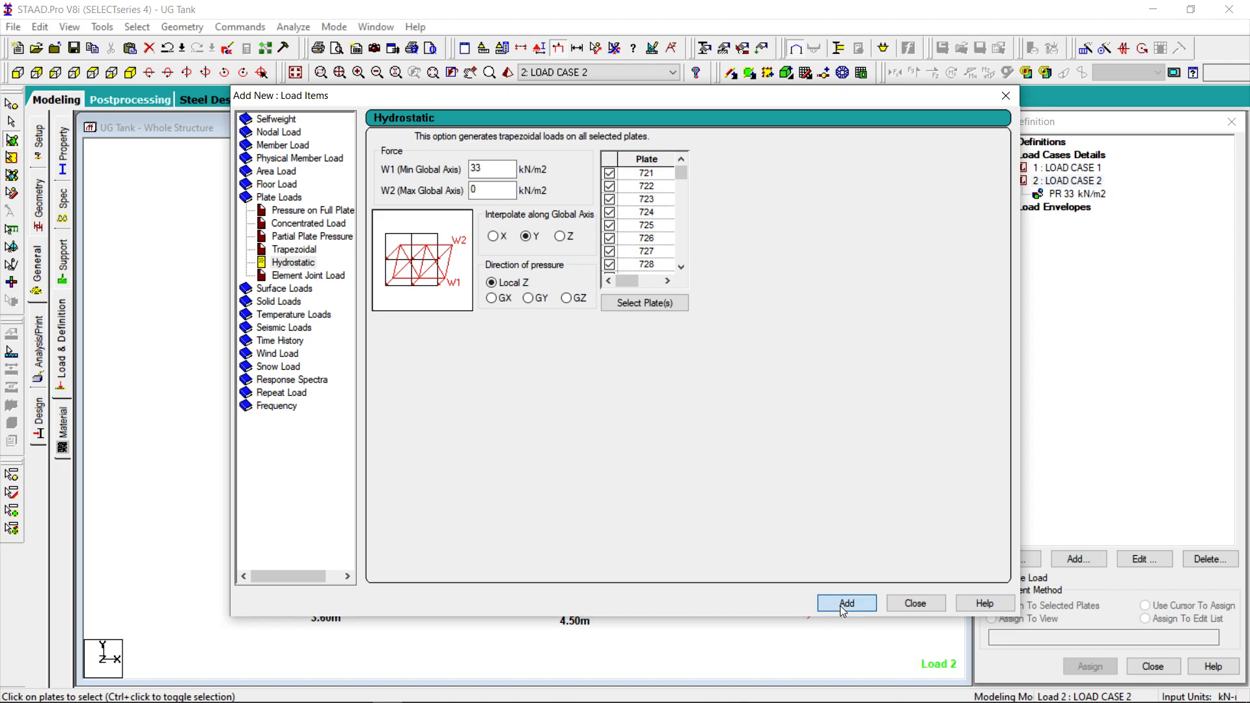
click(915, 604)
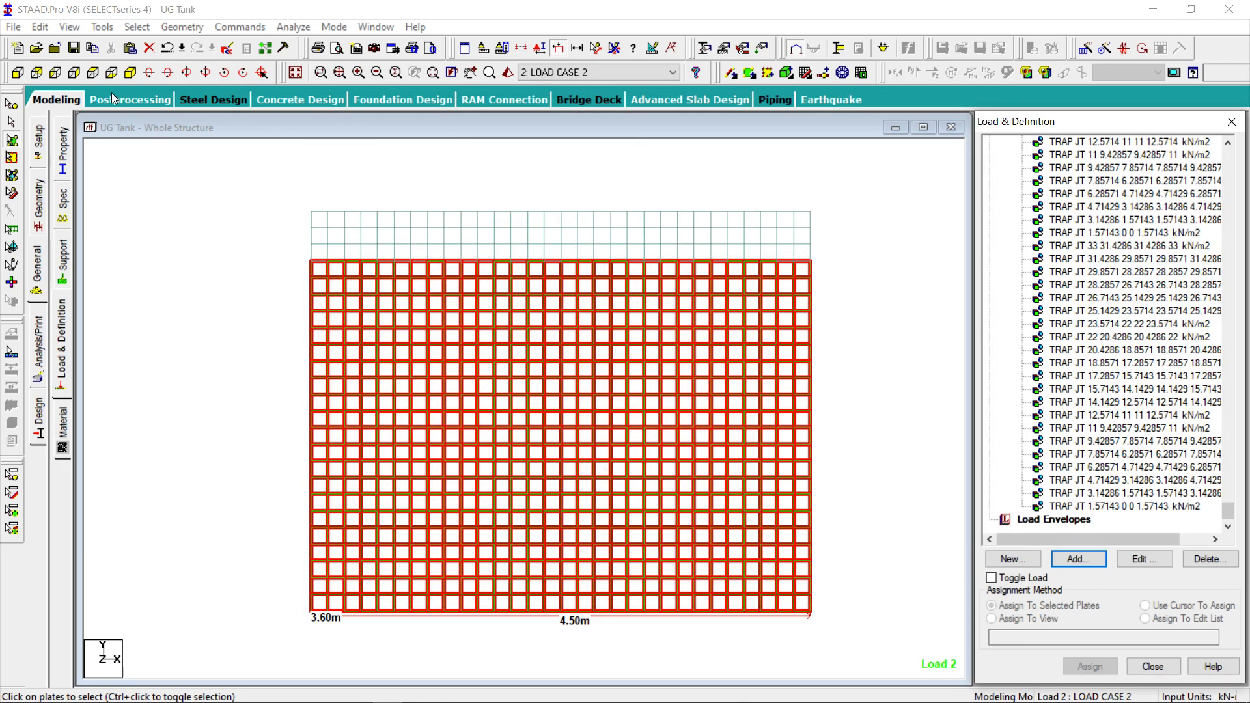
Check the wall's hydrostatic load in front and isometric views, clear the plate selection and redisplay the whole tank.
click(130, 73)
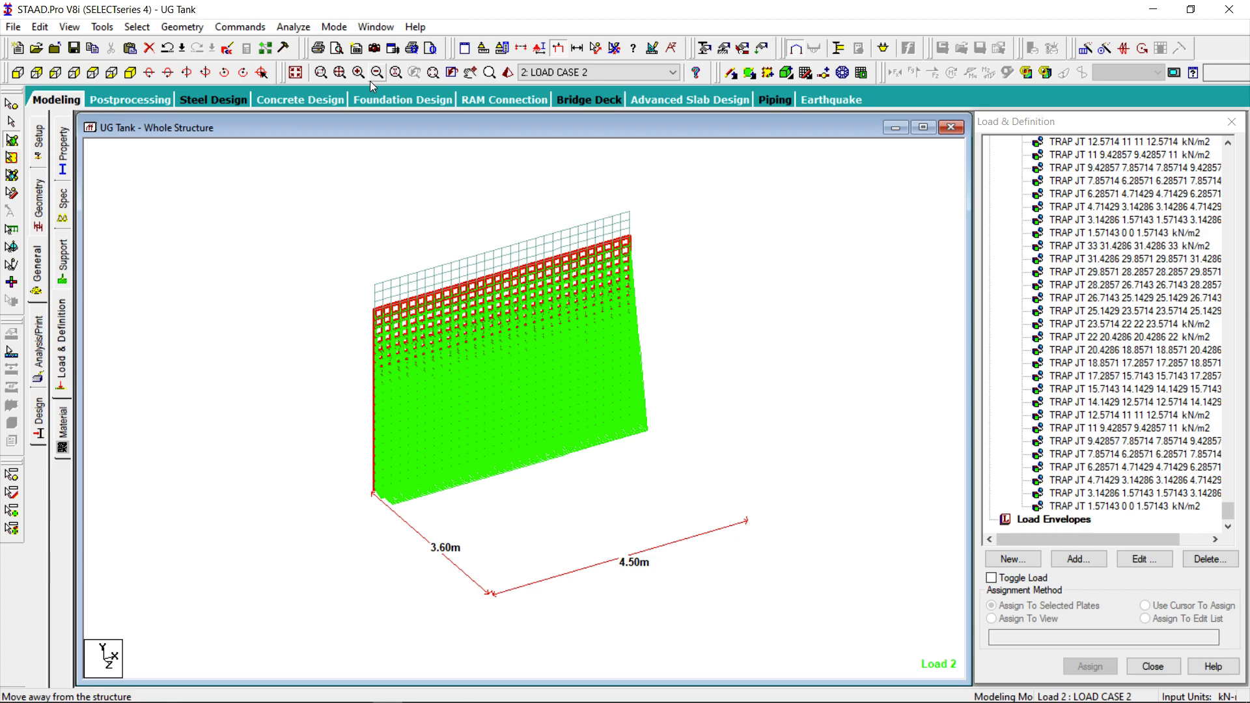
click(18, 72)
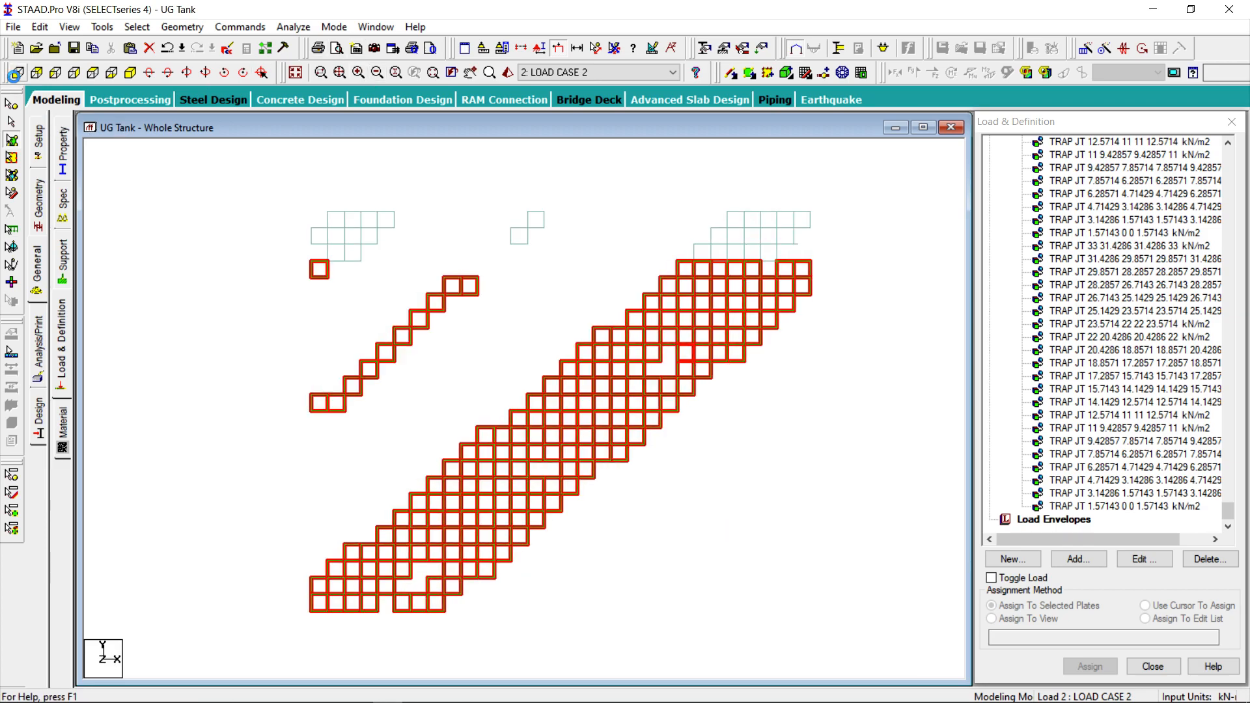
click(131, 74)
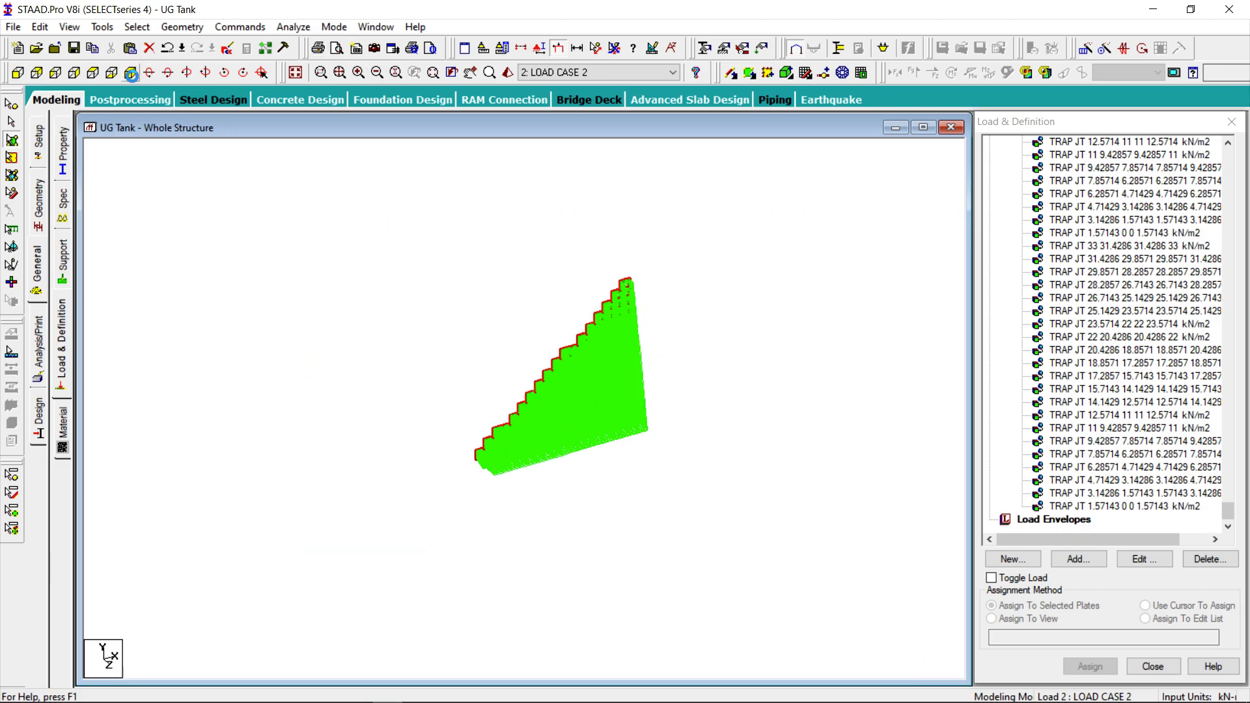
click(11, 106)
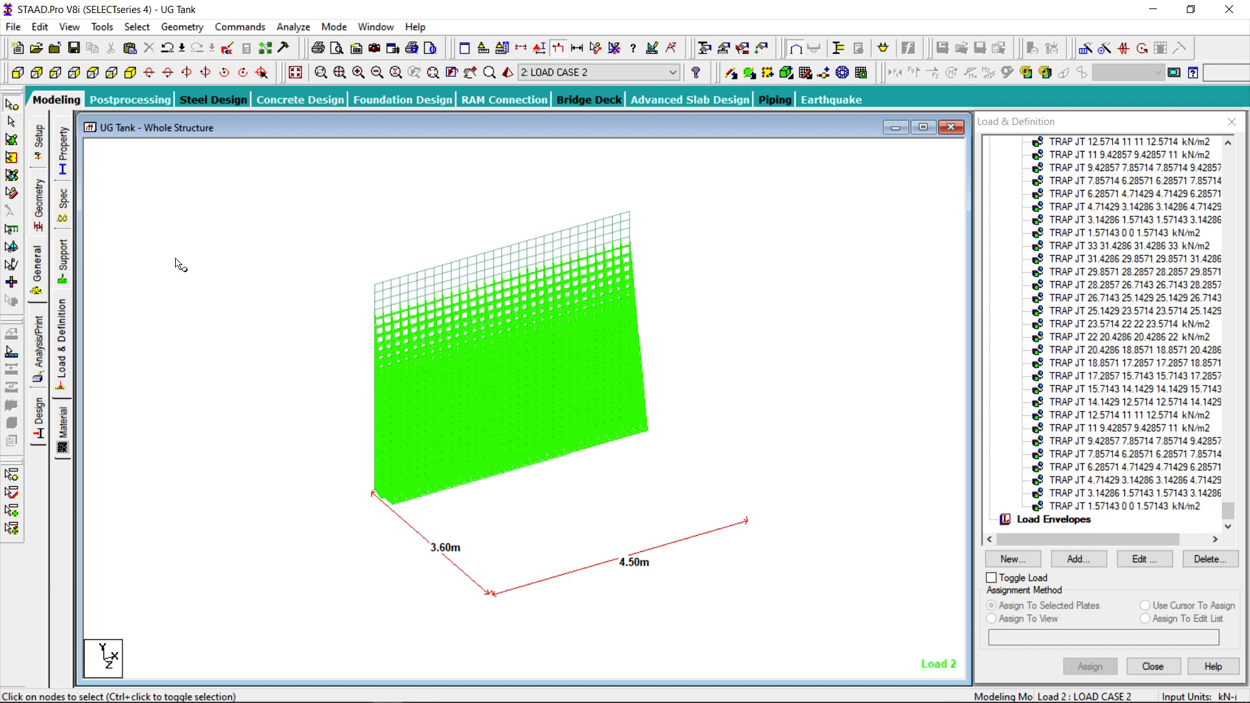
click(295, 72)
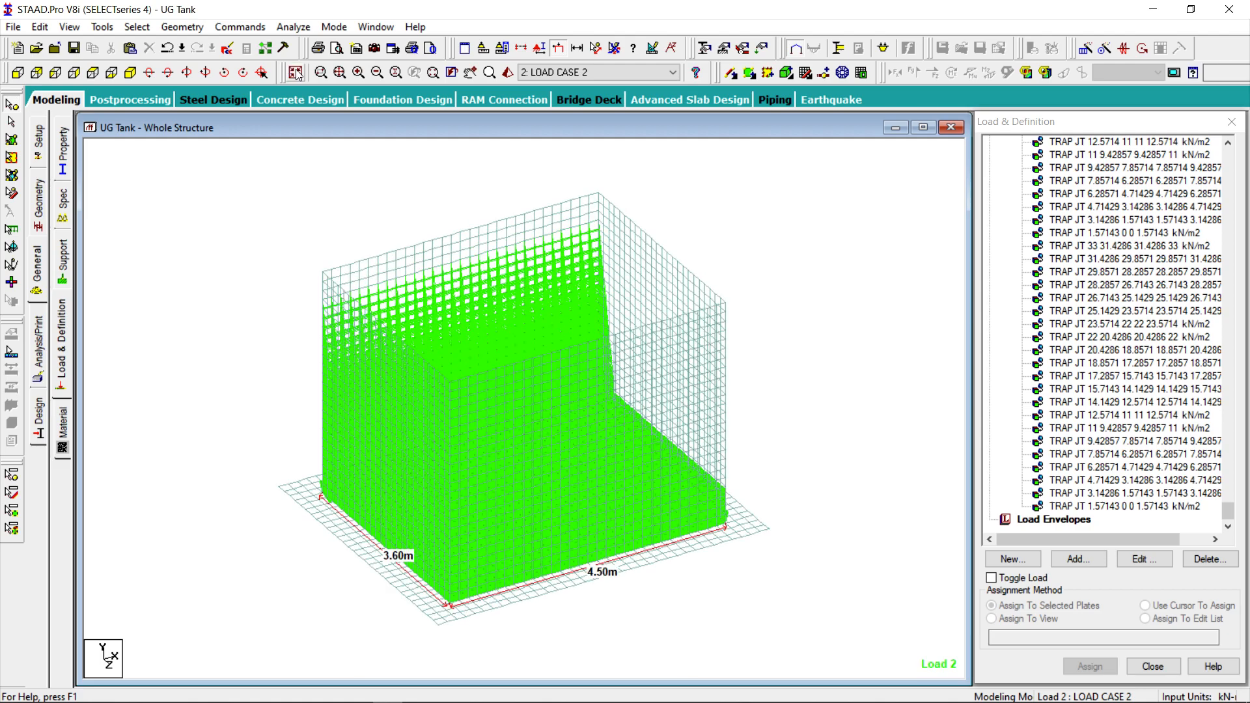
Save the modified tank structure and check the load distribution from the side.
click(73, 48)
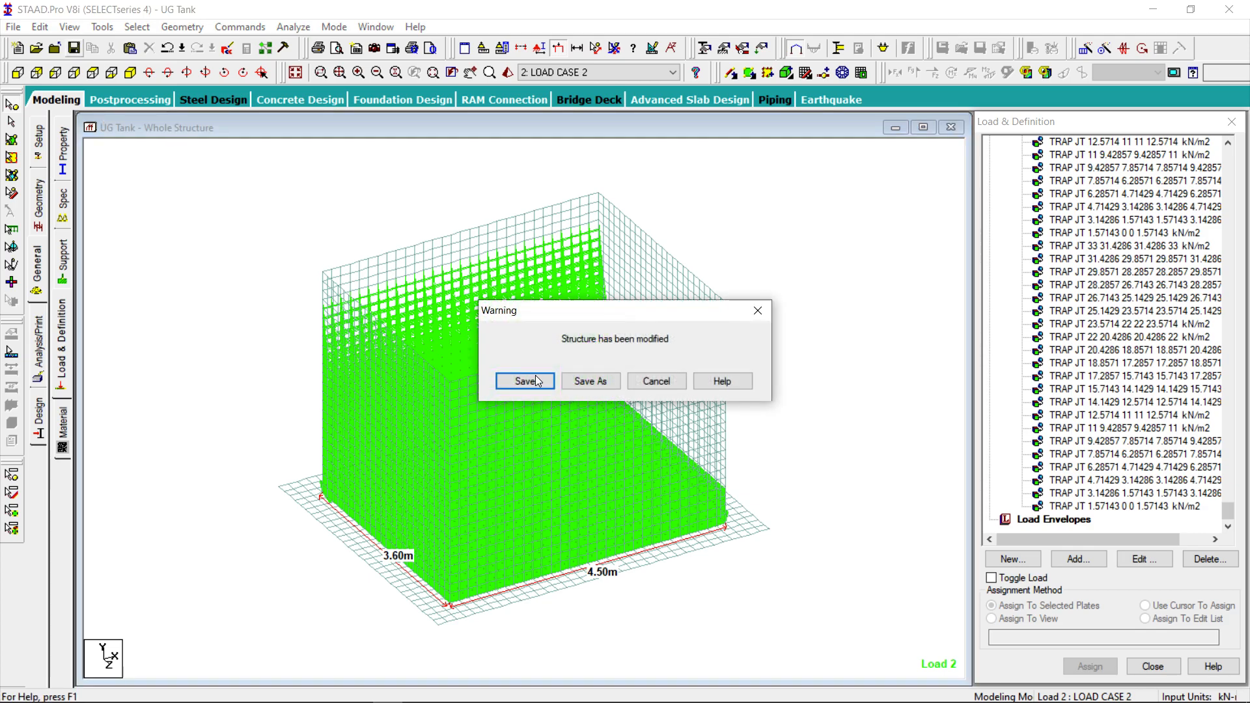
click(526, 381)
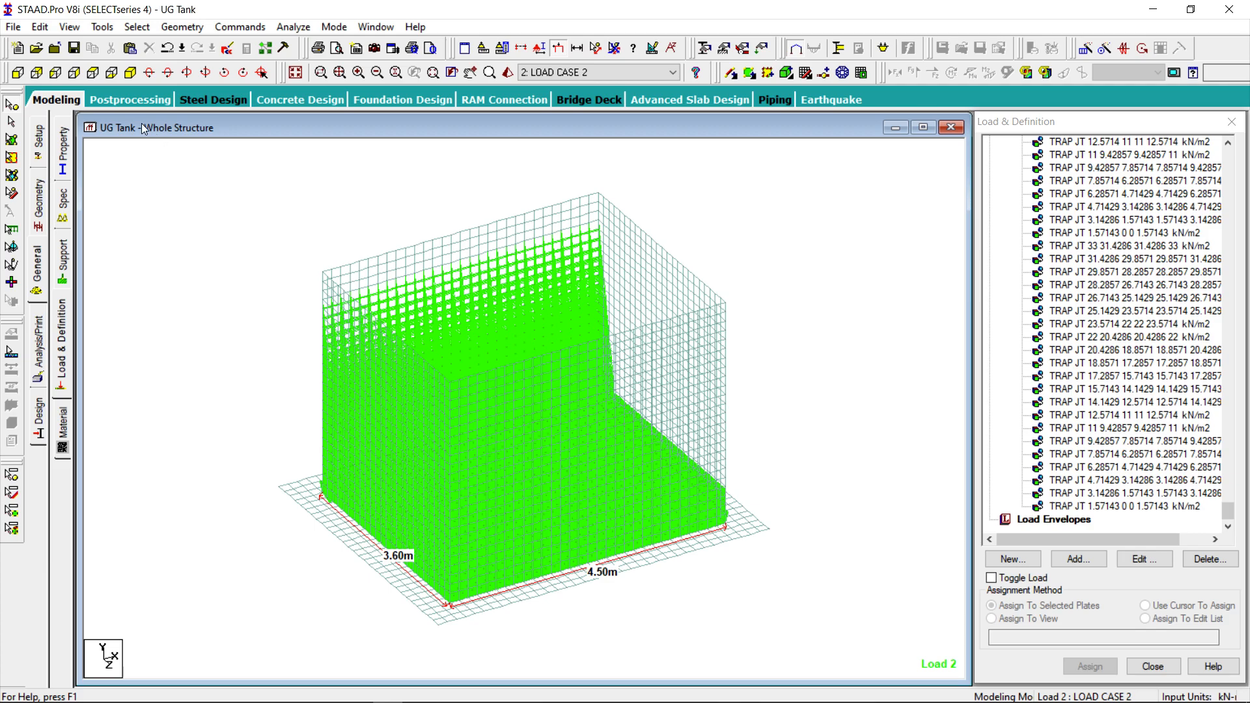
click(54, 72)
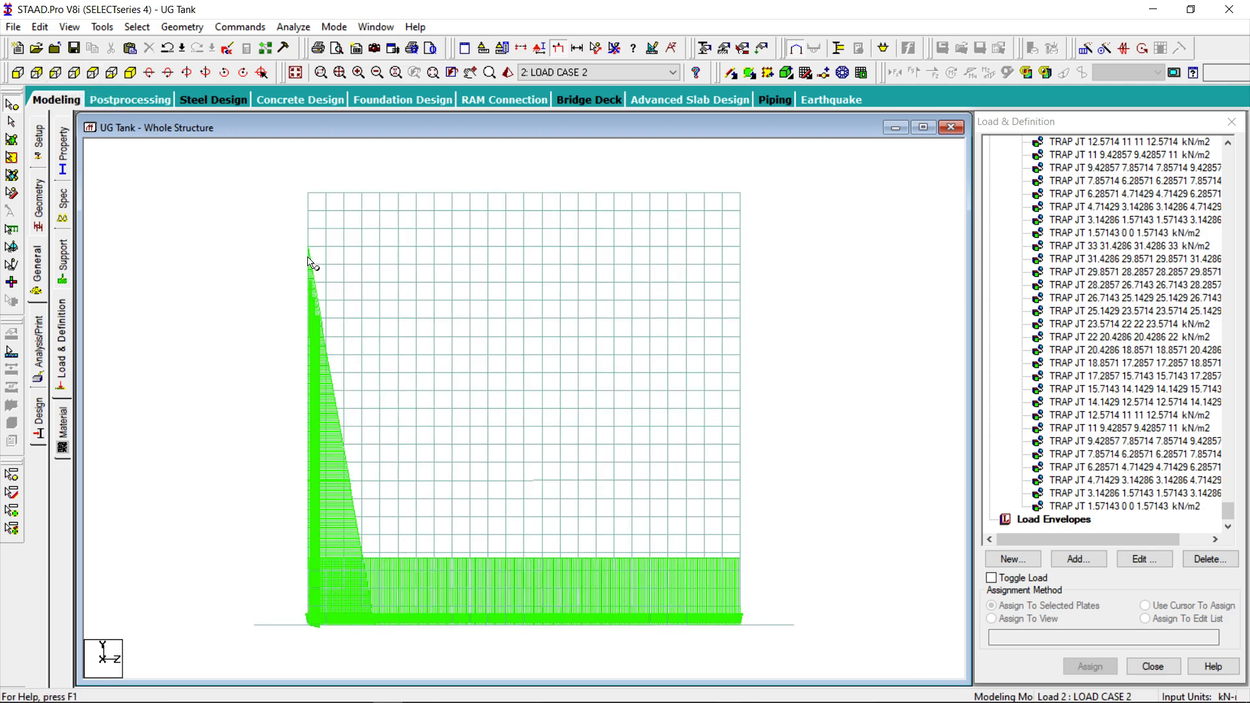
Select the plates along the front 4.50 m wall's edge in the side view and display only those plates.
click(13, 121)
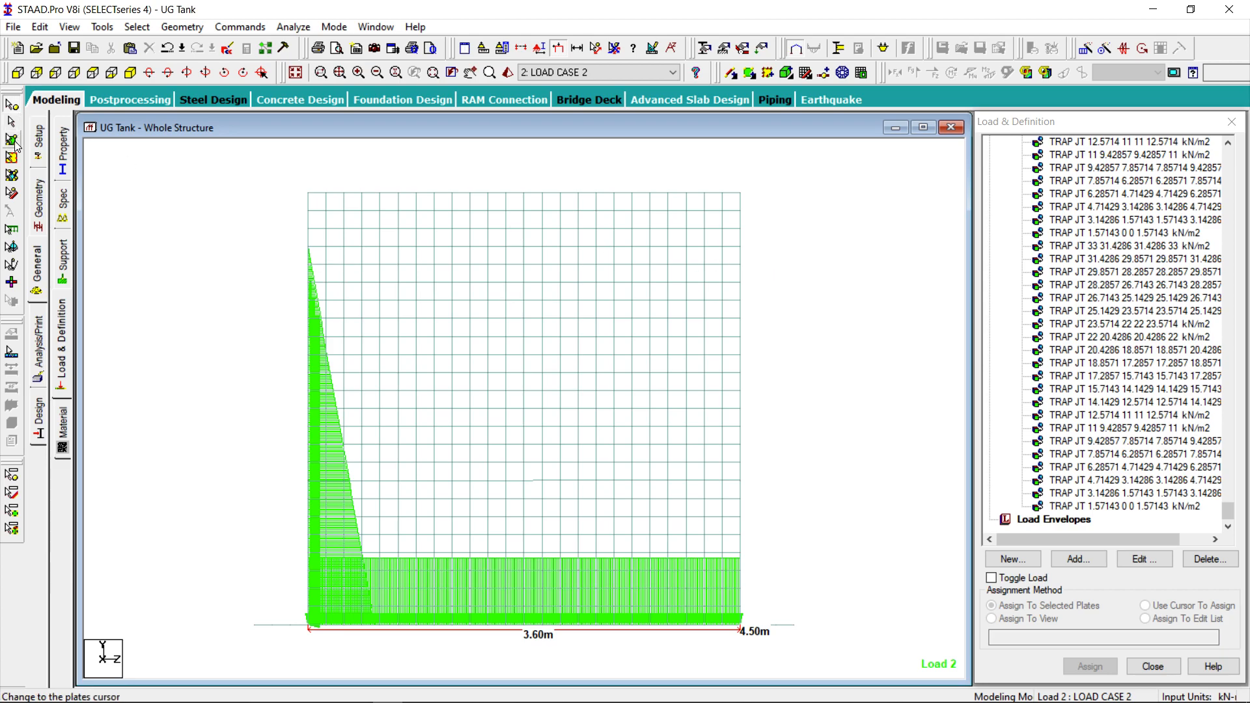
drag(754, 181, 741, 632)
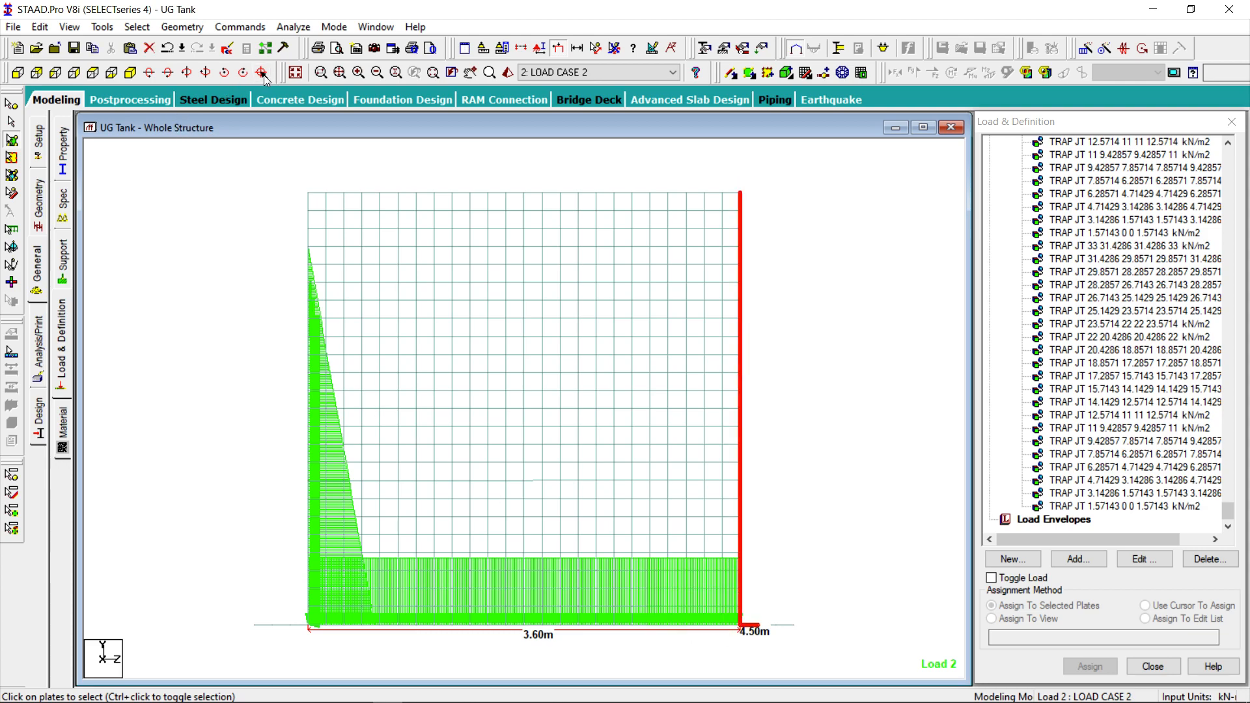
click(131, 73)
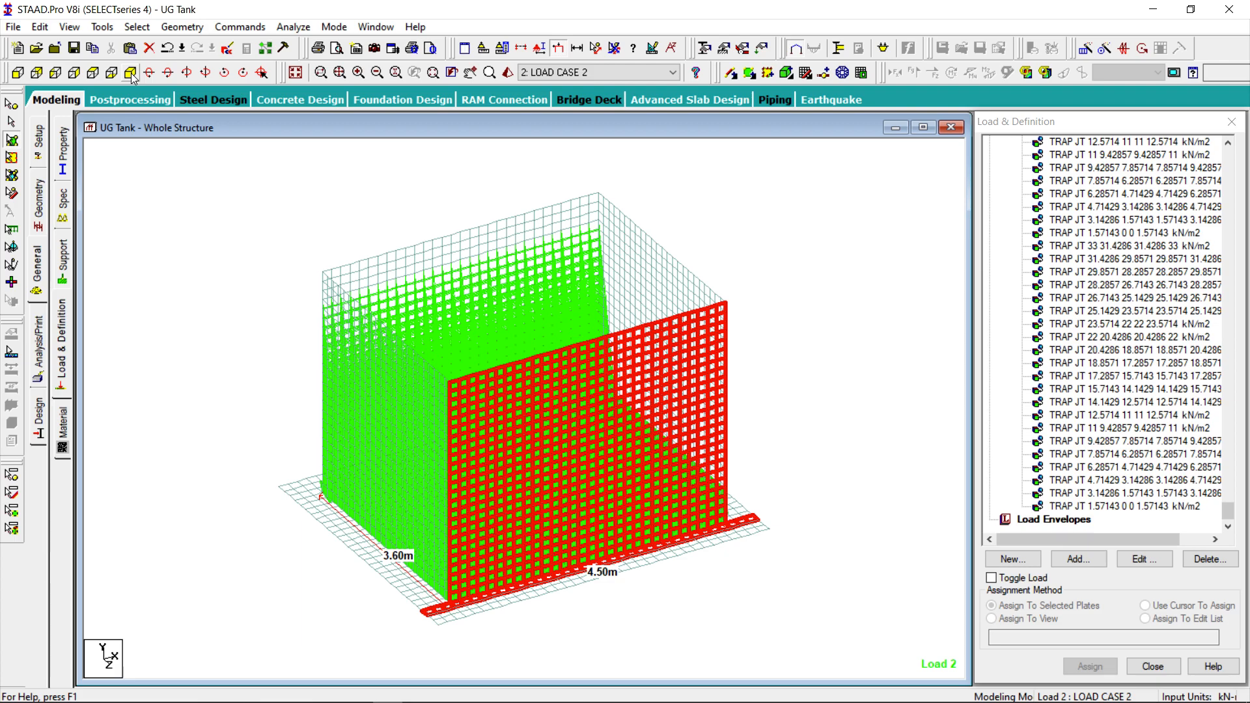
click(70, 27)
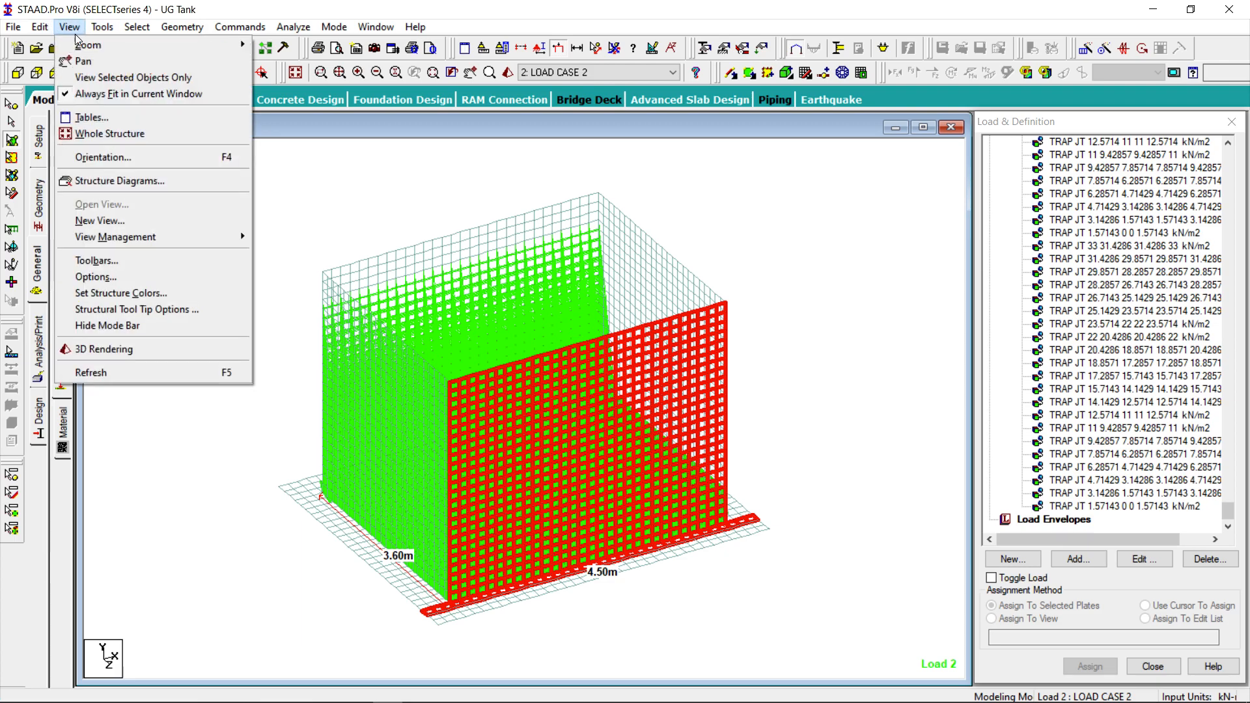
click(133, 78)
click(190, 219)
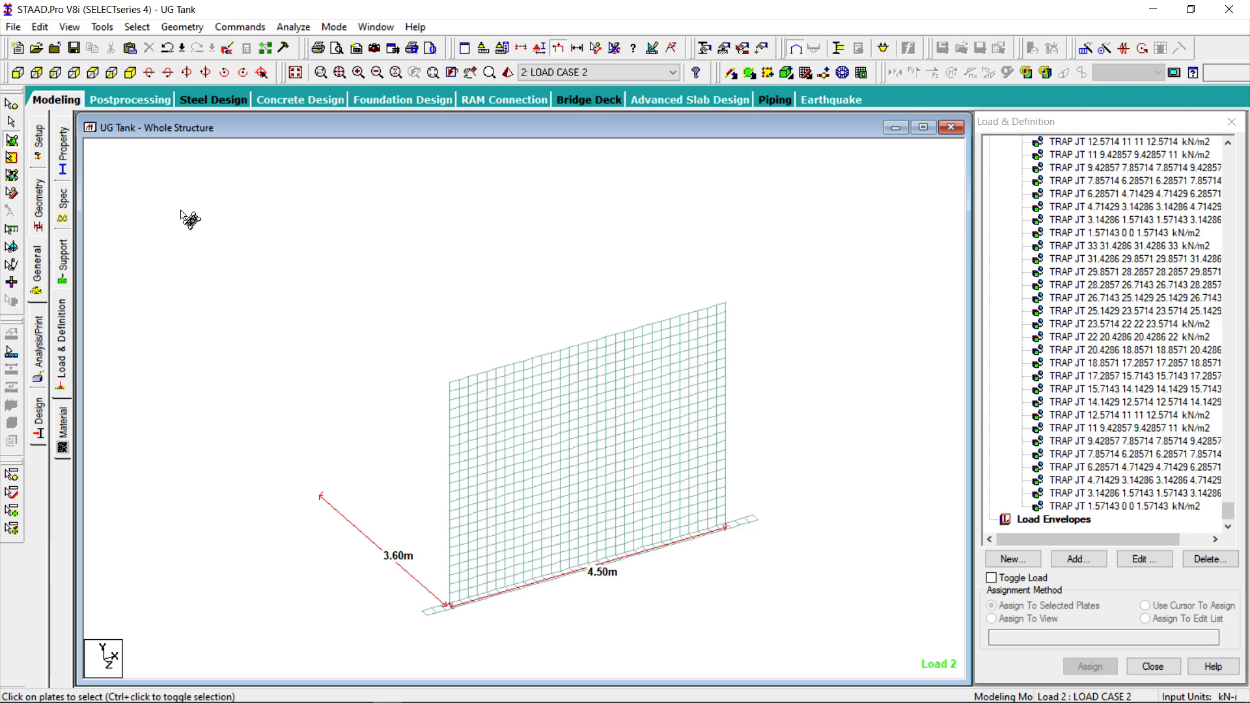
Select the plates parallel to XY and isolate them to exclude the base strip, then clear the selection.
click(149, 31)
mouse_move(174, 322)
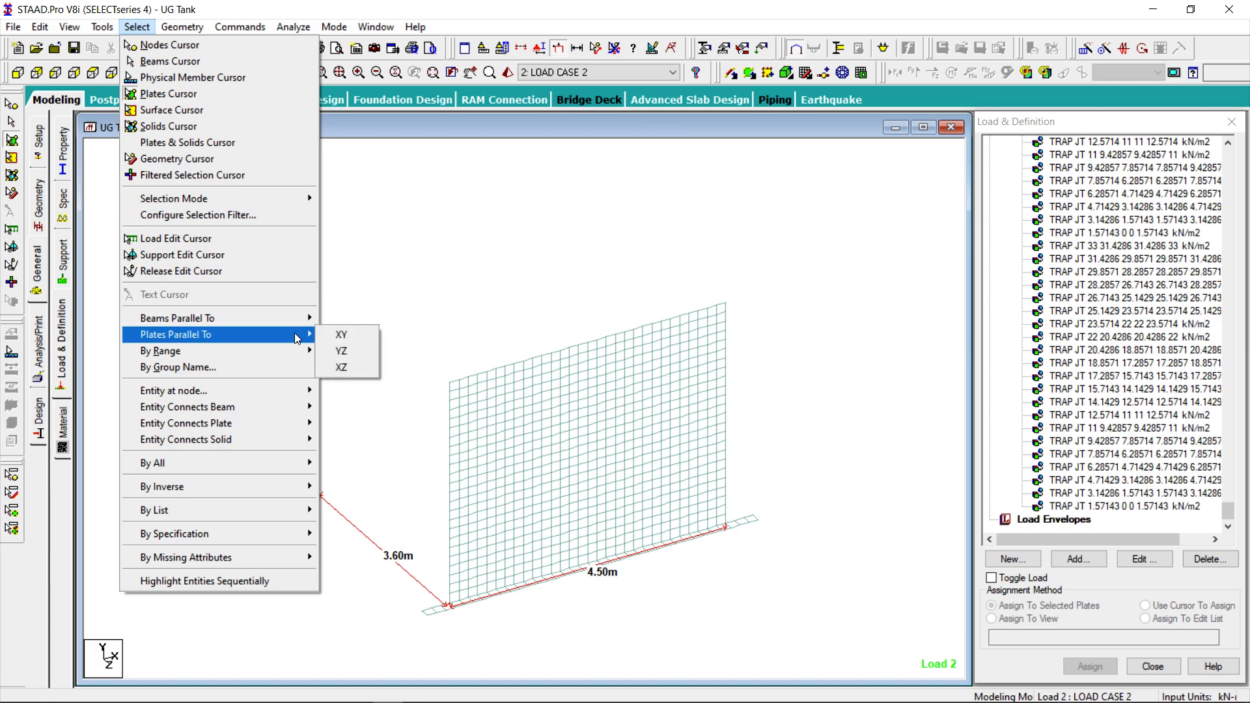
click(341, 334)
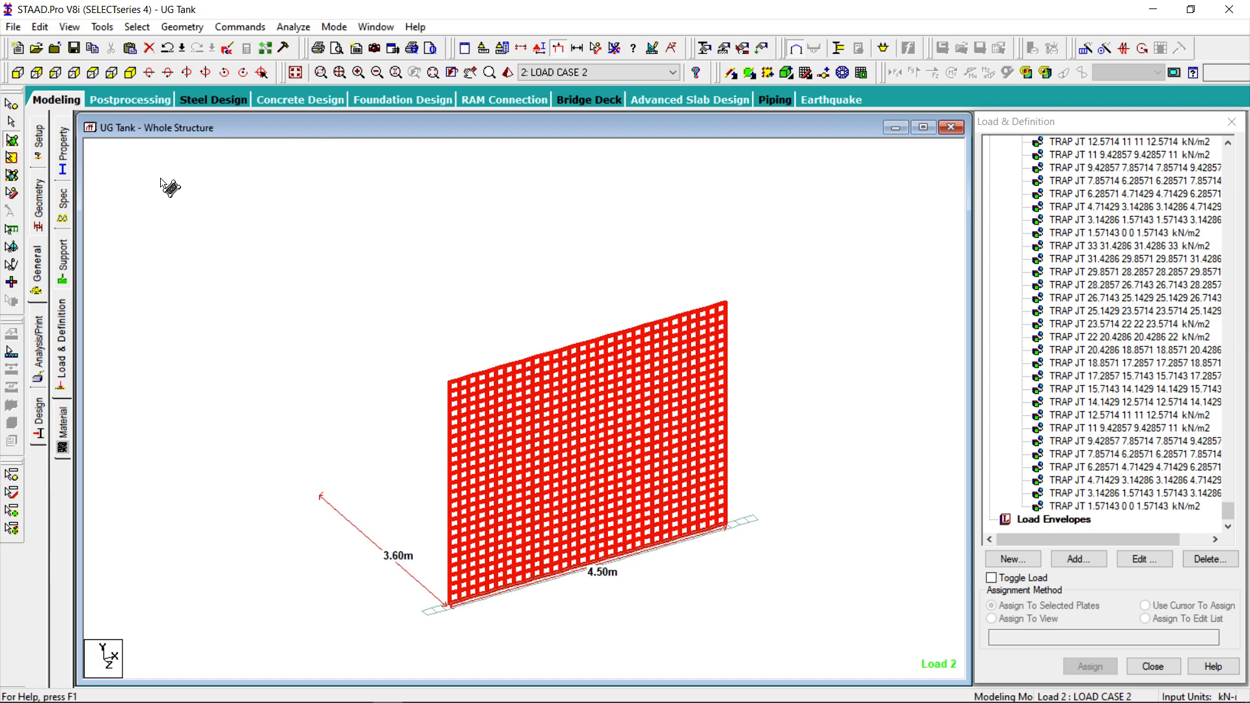
click(69, 27)
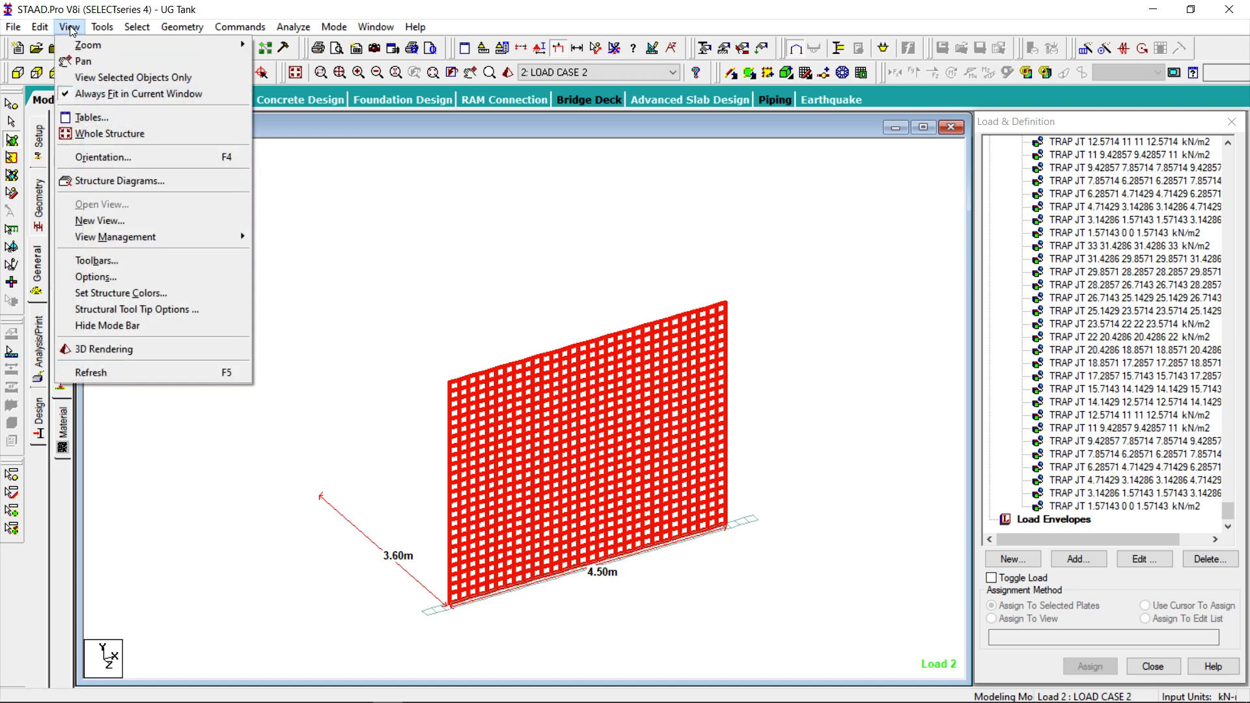
click(89, 79)
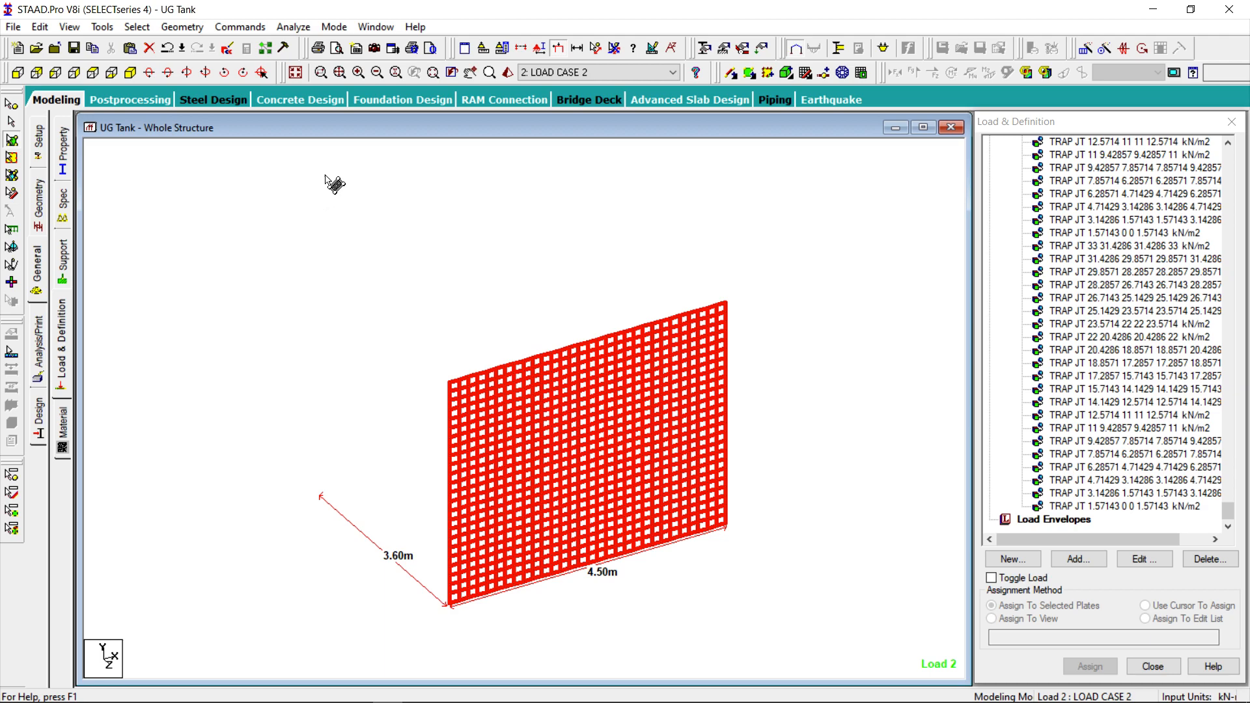
click(449, 216)
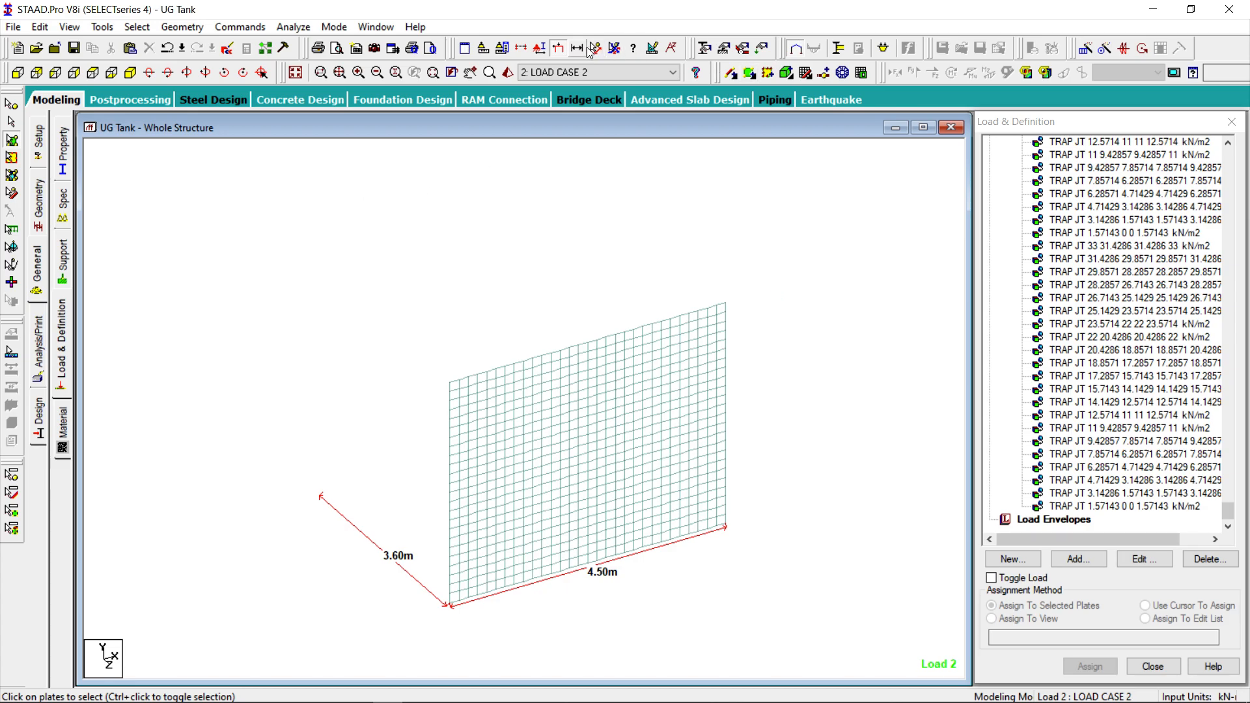
Turn on plate orientation labels and check the local axes of the wall plates in an enlarged view of the upper corner.
click(539, 49)
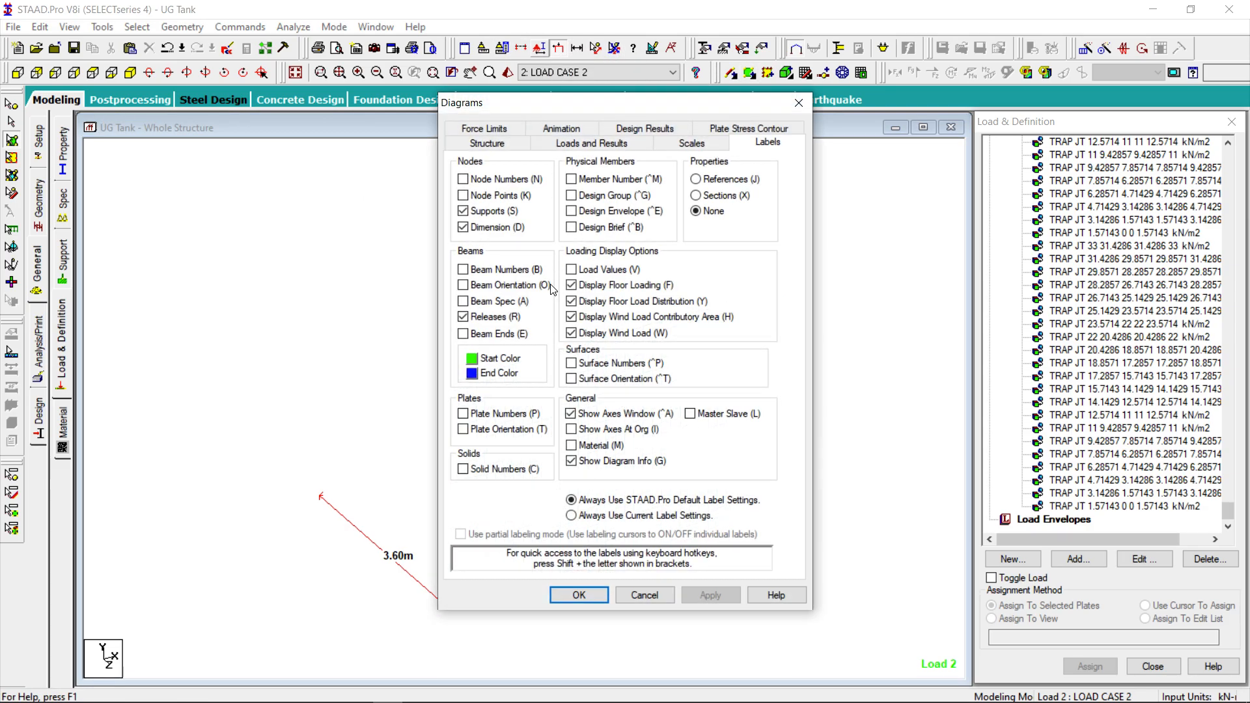
click(498, 431)
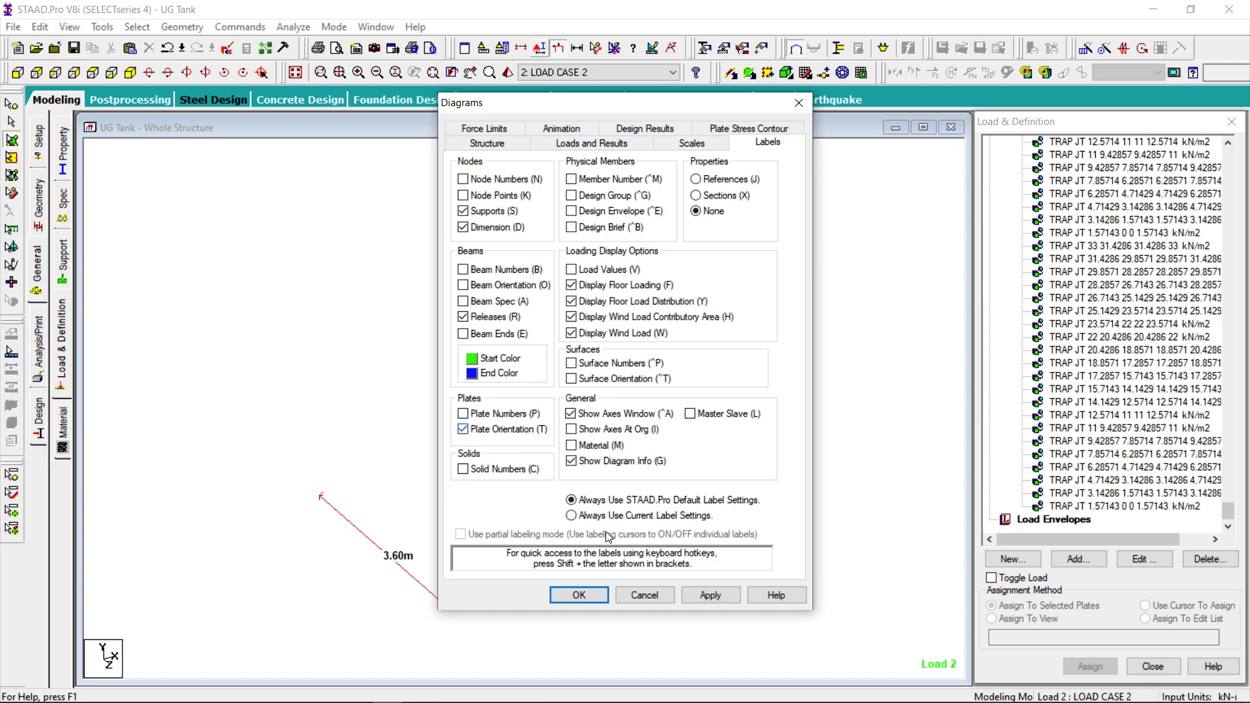
click(711, 595)
click(579, 595)
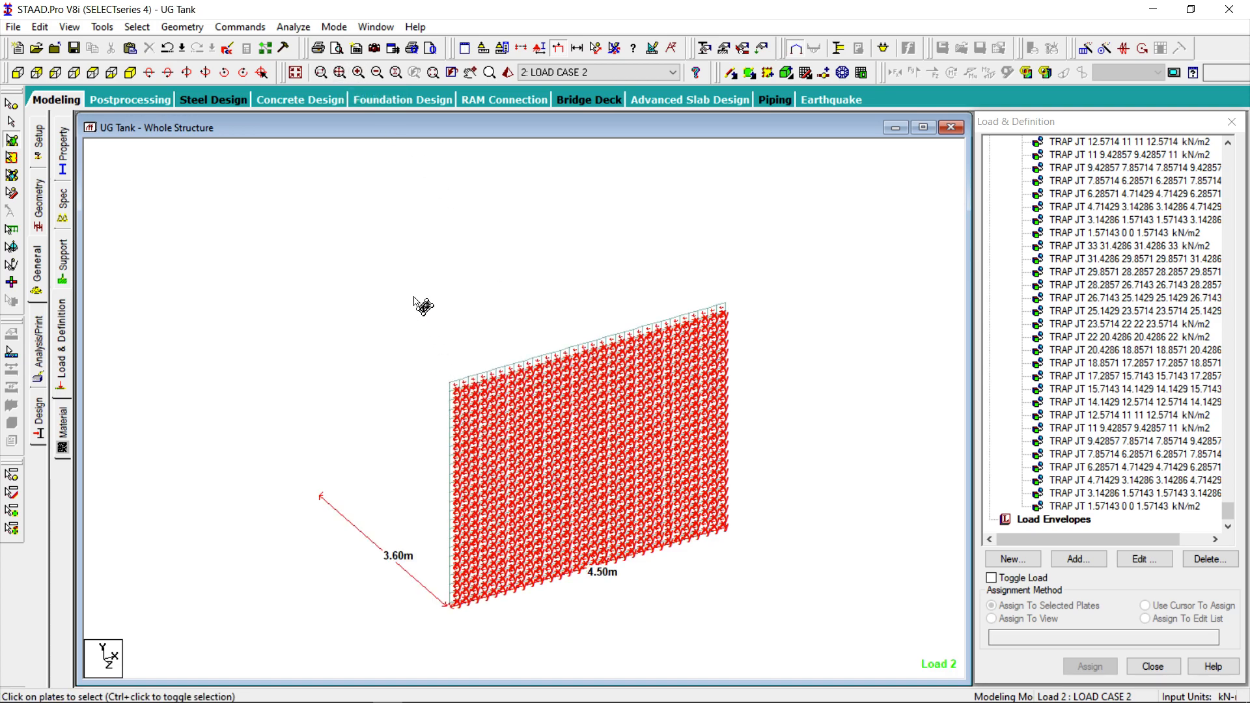
click(322, 74)
drag(437, 373, 481, 420)
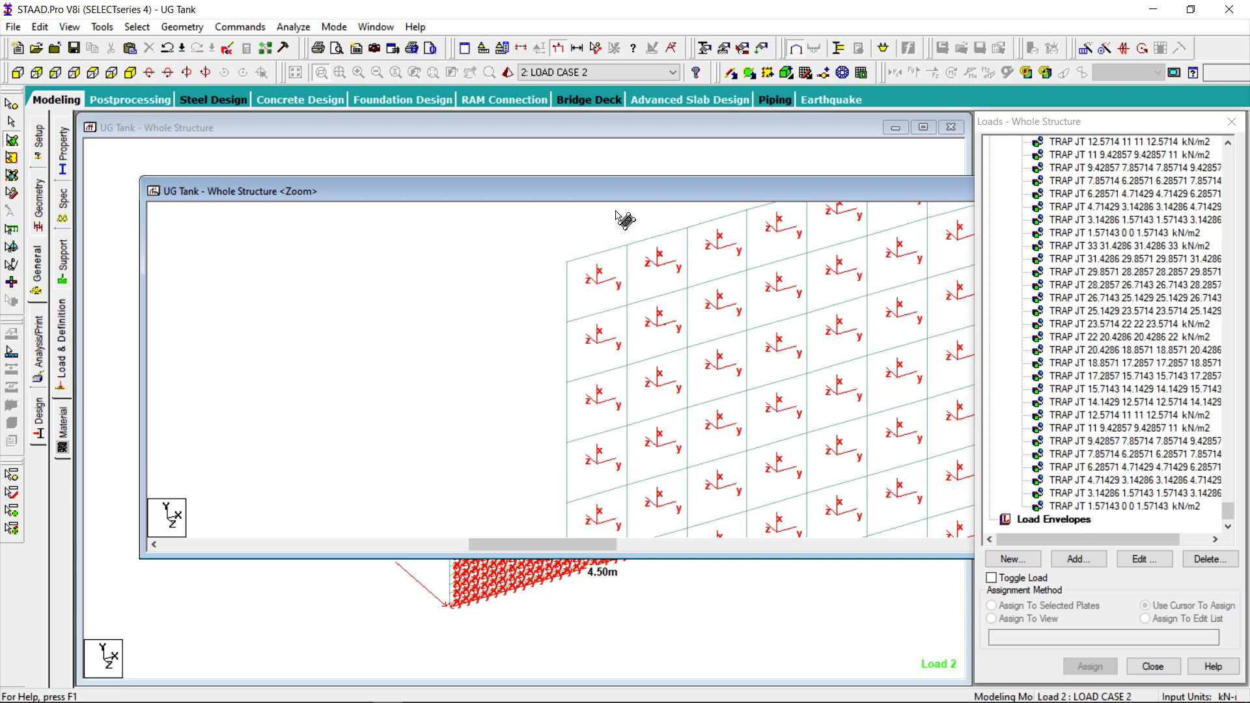
drag(614, 194, 481, 249)
click(822, 248)
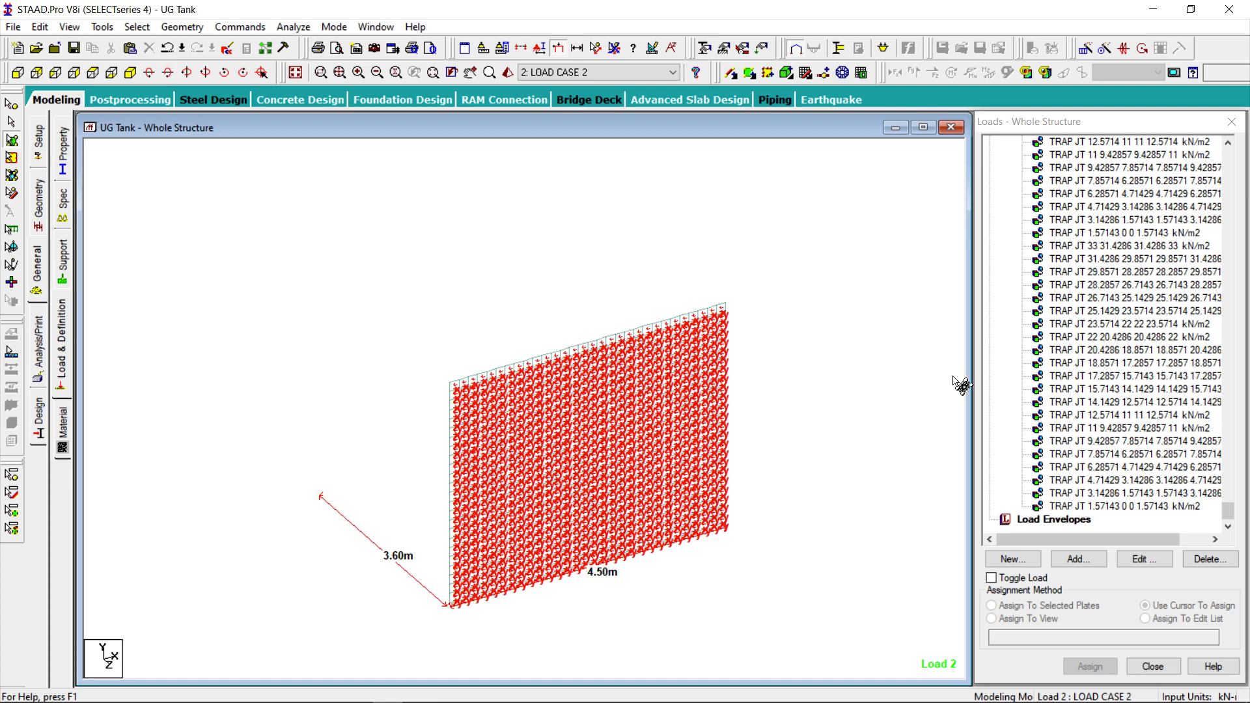
Turn off the plate orientation labels on the isolated wall.
click(541, 50)
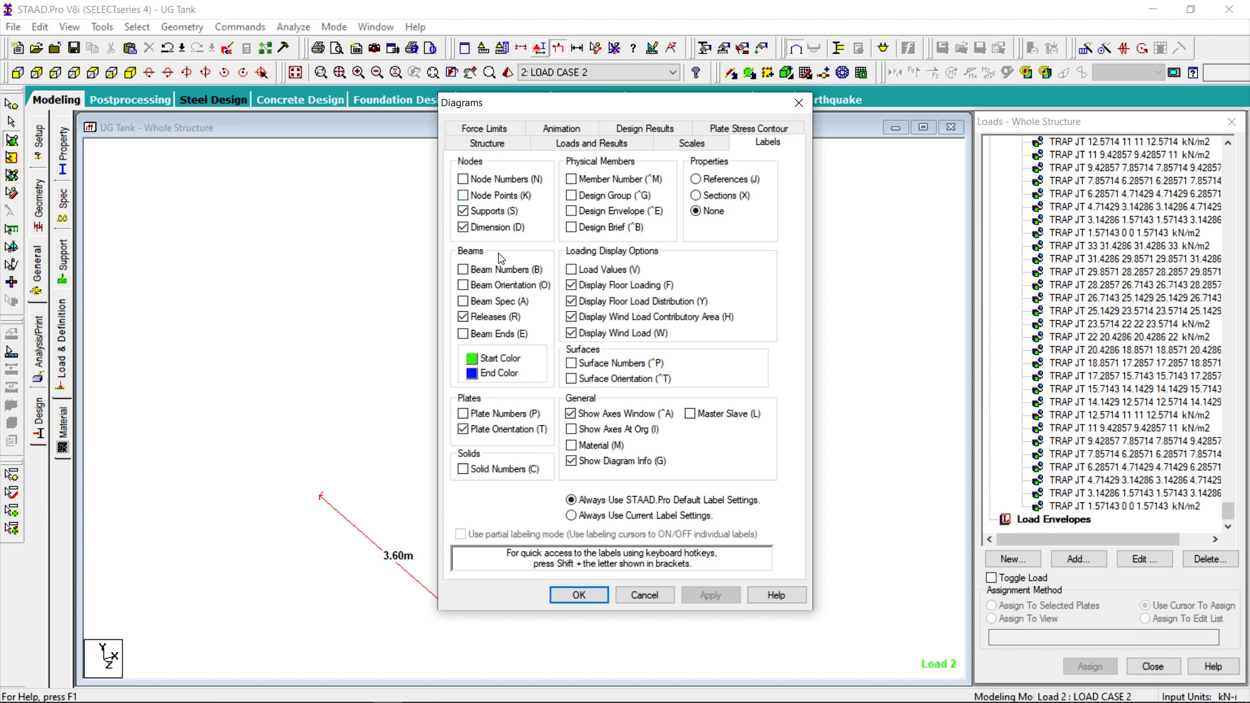
click(463, 429)
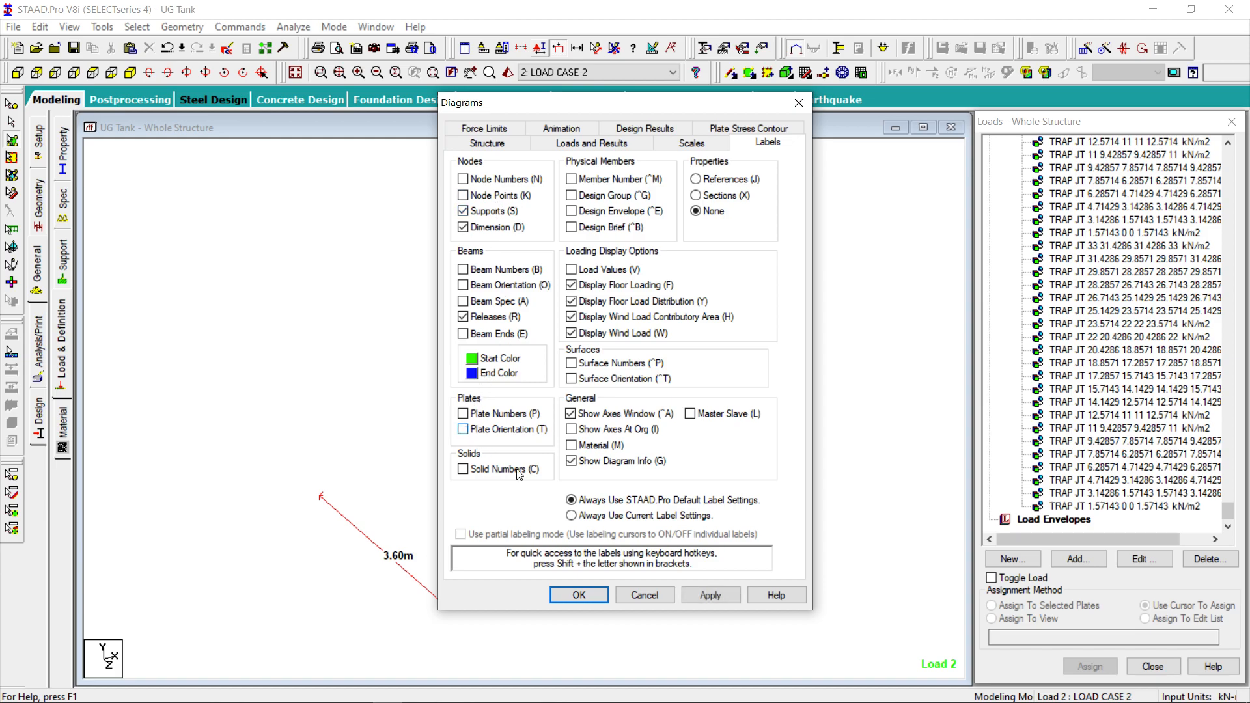
click(710, 596)
click(600, 595)
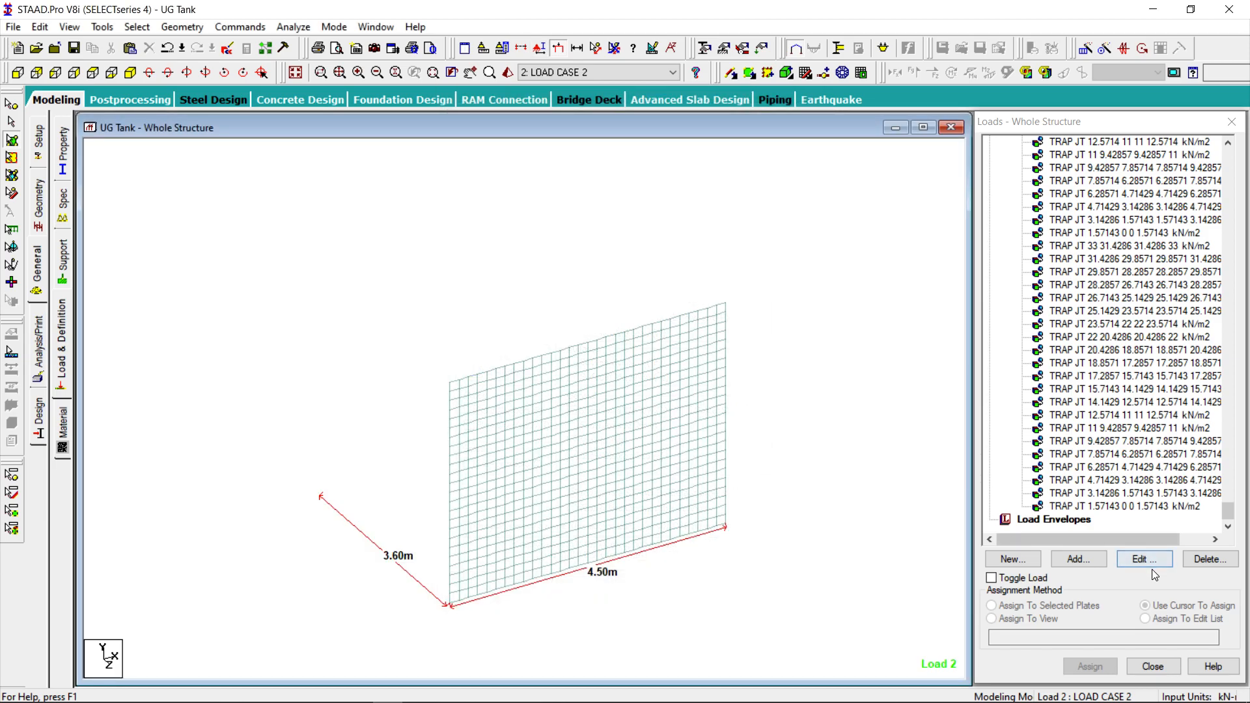
Start a Hydrostatic plate load in Load Case 2 and pick all plates of the isolated wall below its top three rows.
click(1099, 561)
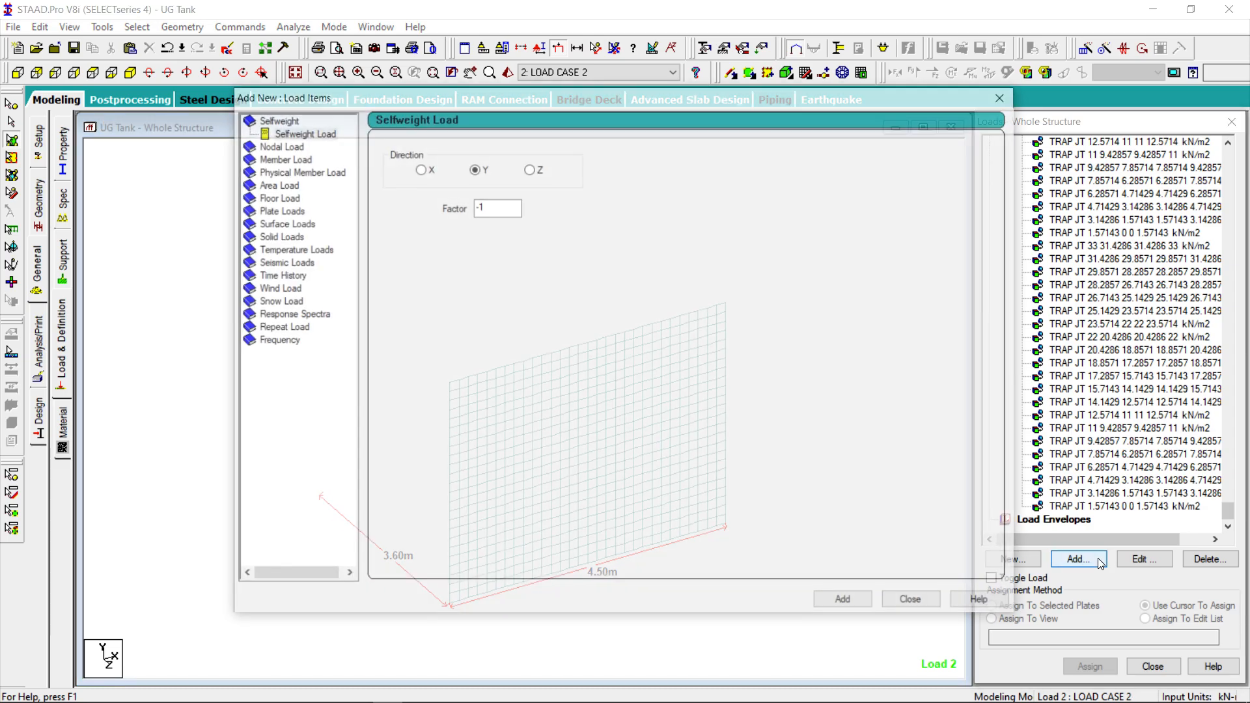
click(274, 196)
click(274, 211)
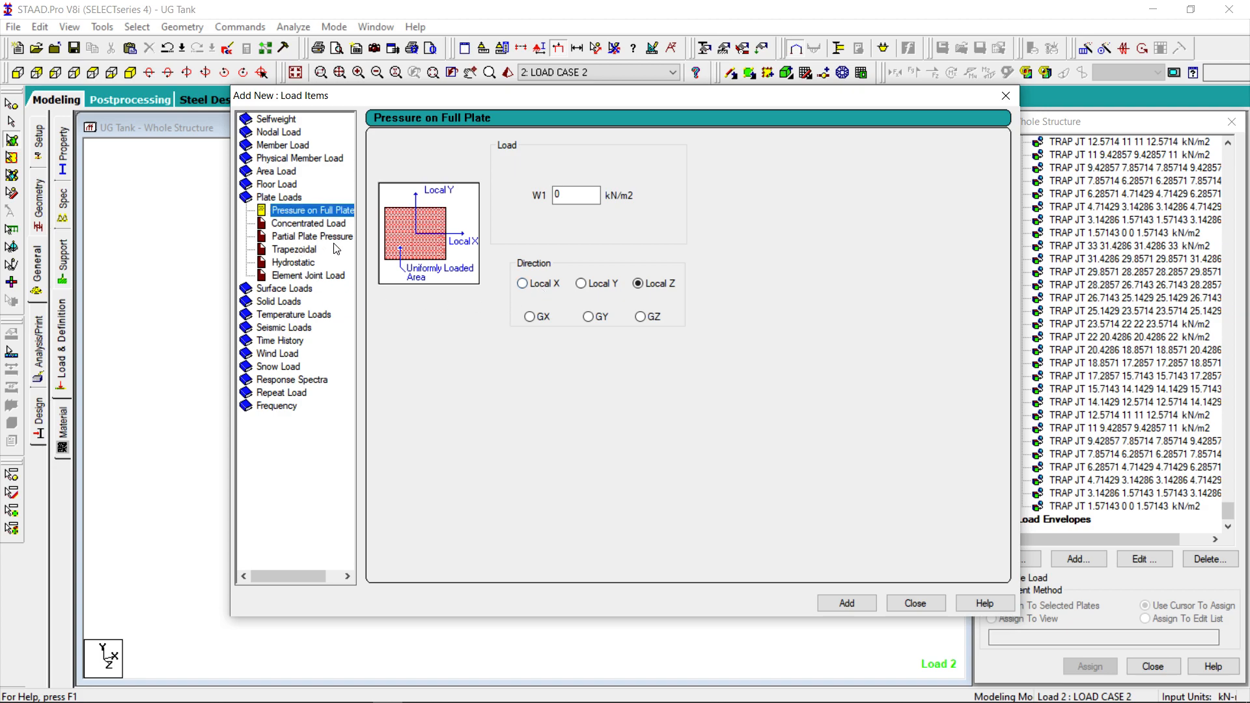
click(294, 263)
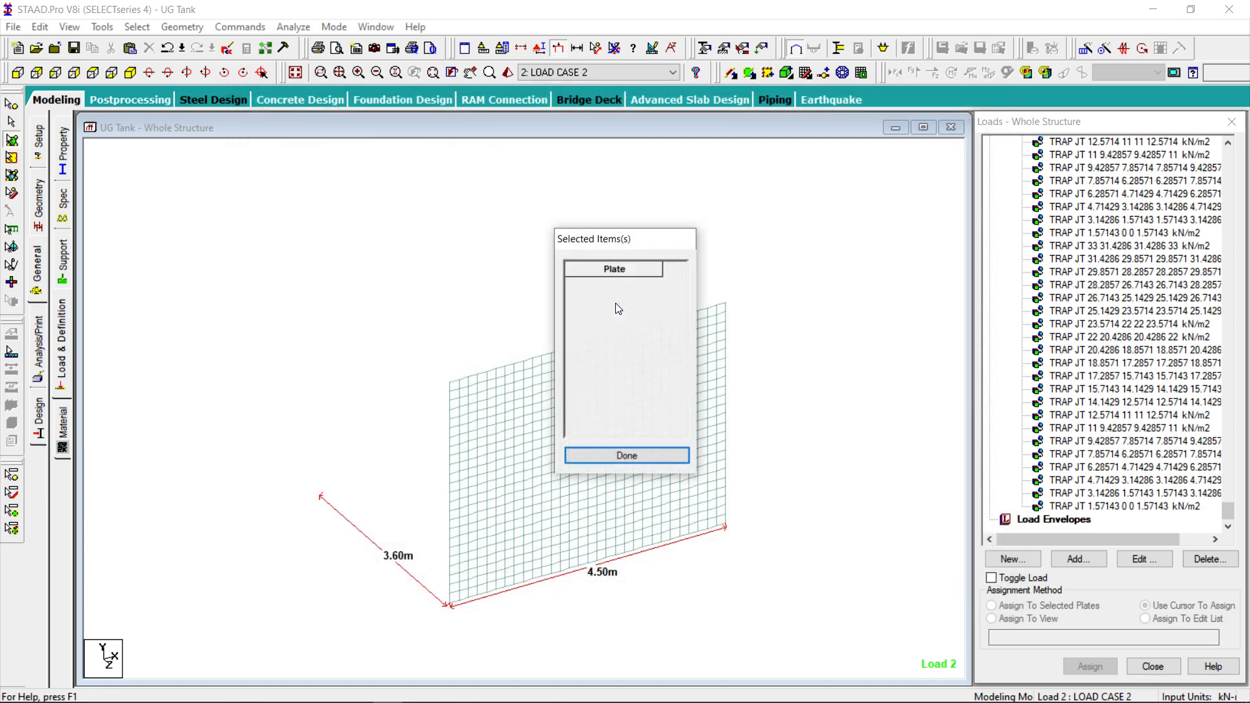
click(618, 304)
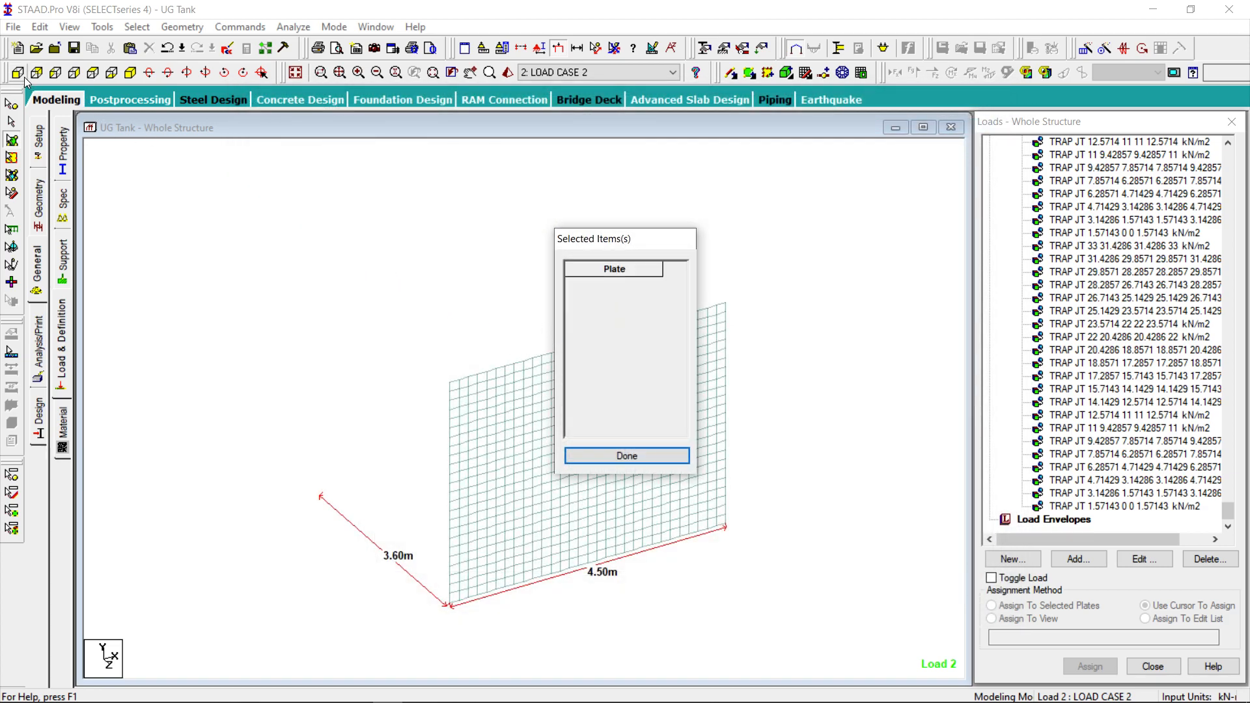
click(55, 76)
click(56, 75)
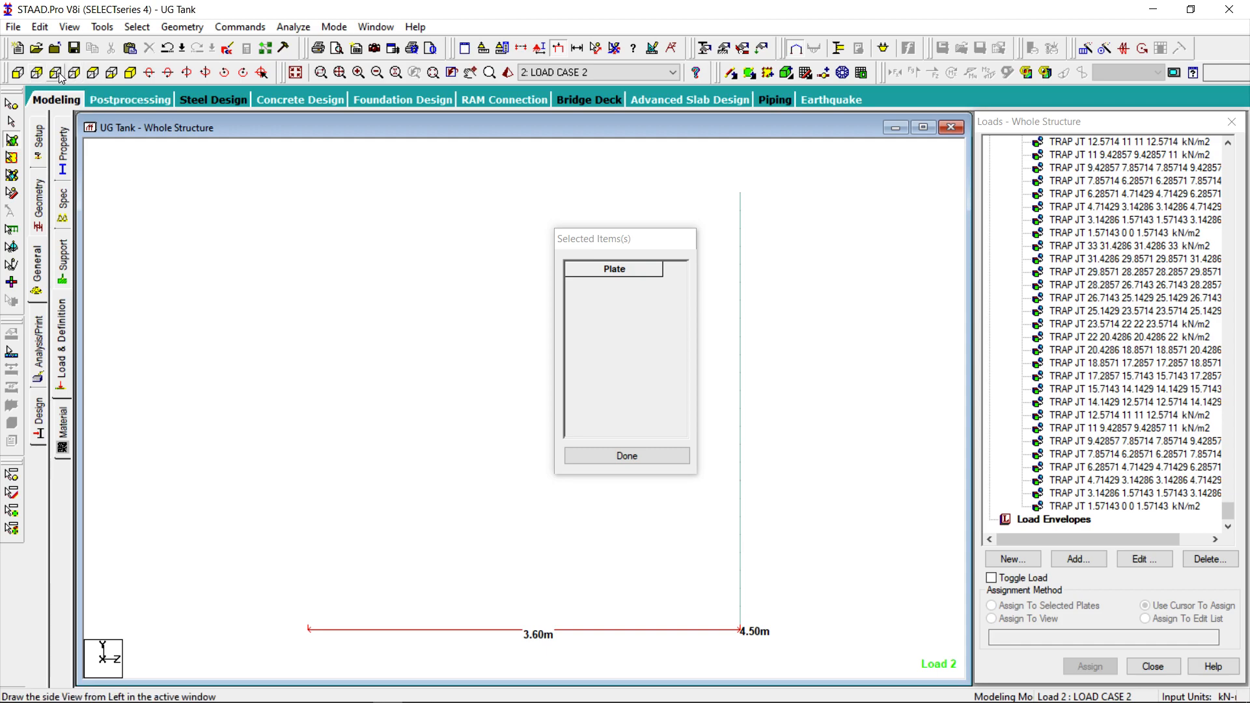
click(73, 74)
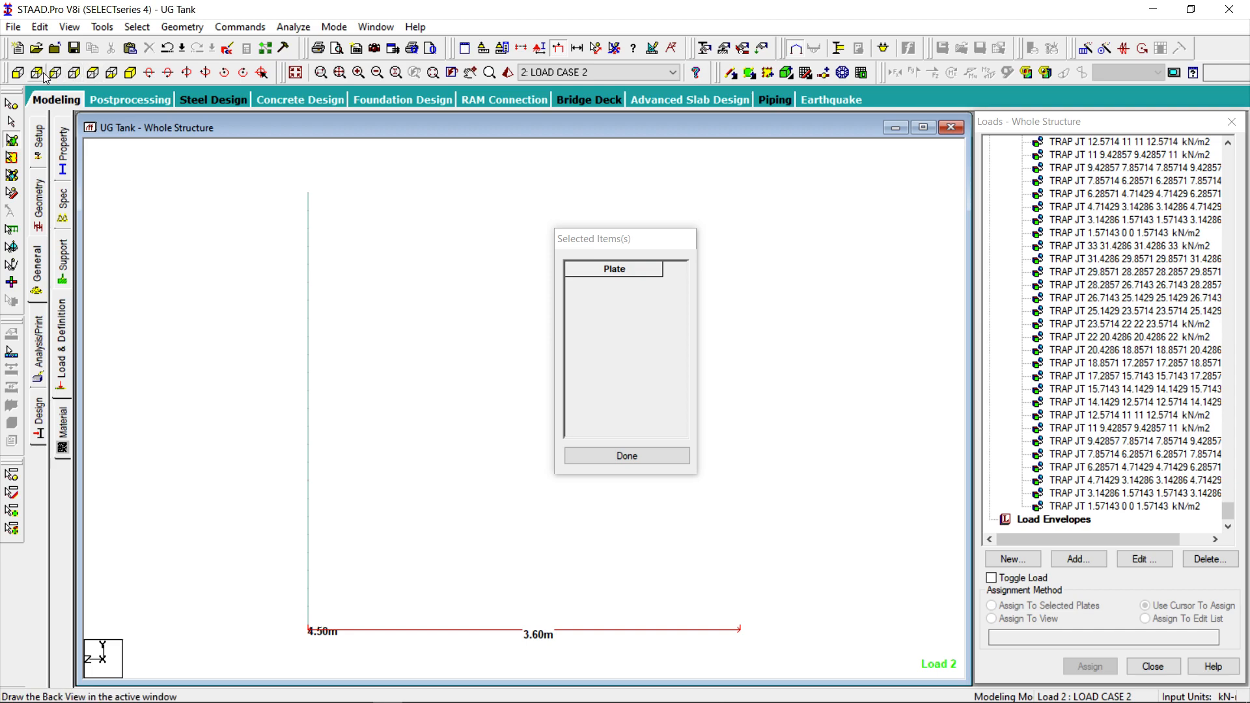
click(19, 74)
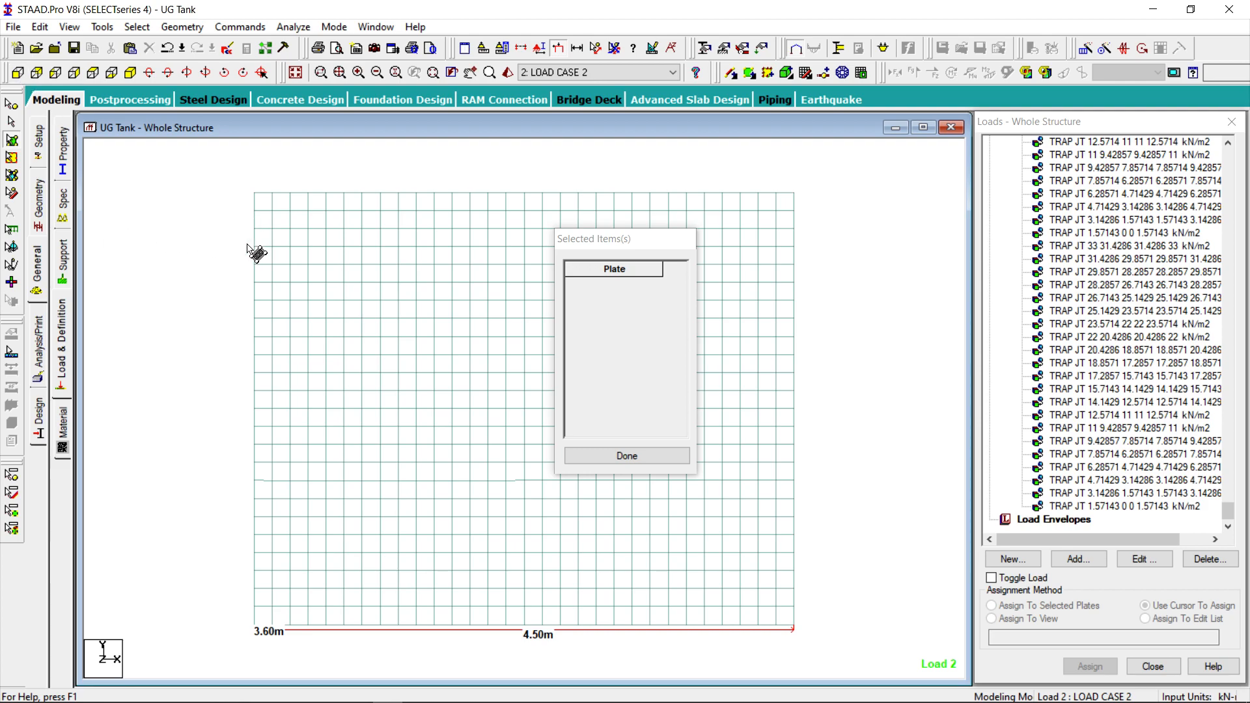
drag(247, 245, 813, 645)
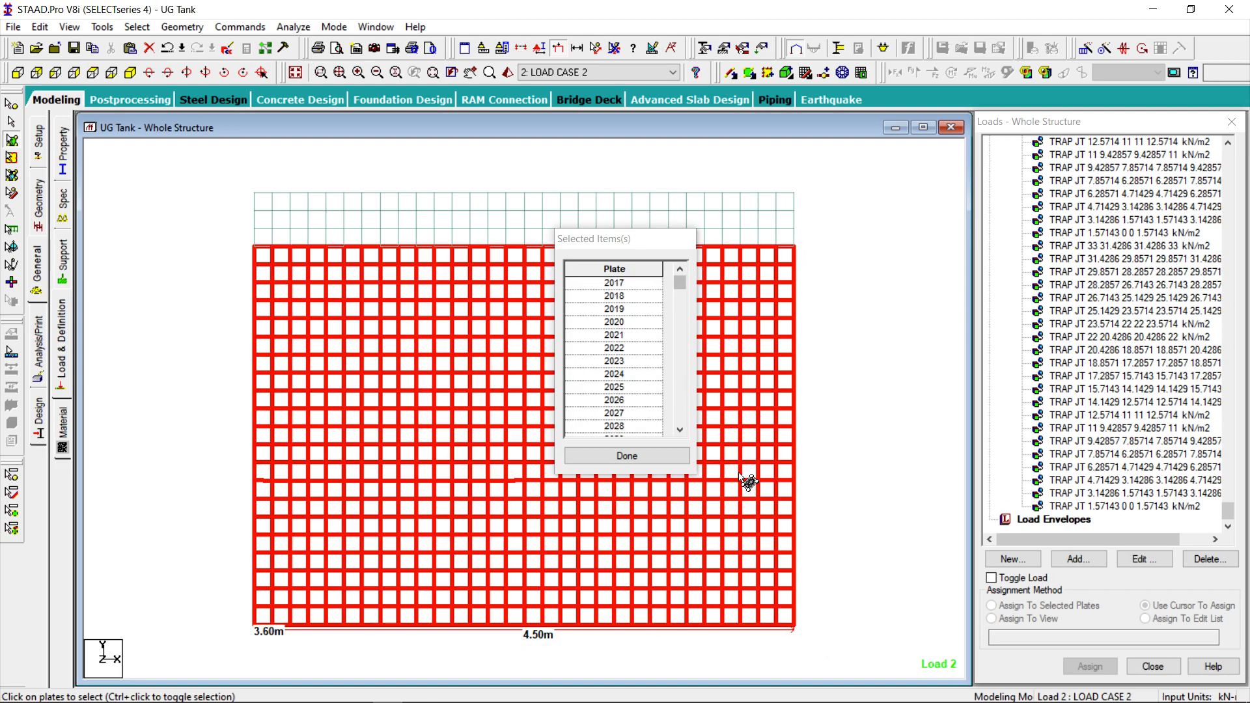
click(662, 456)
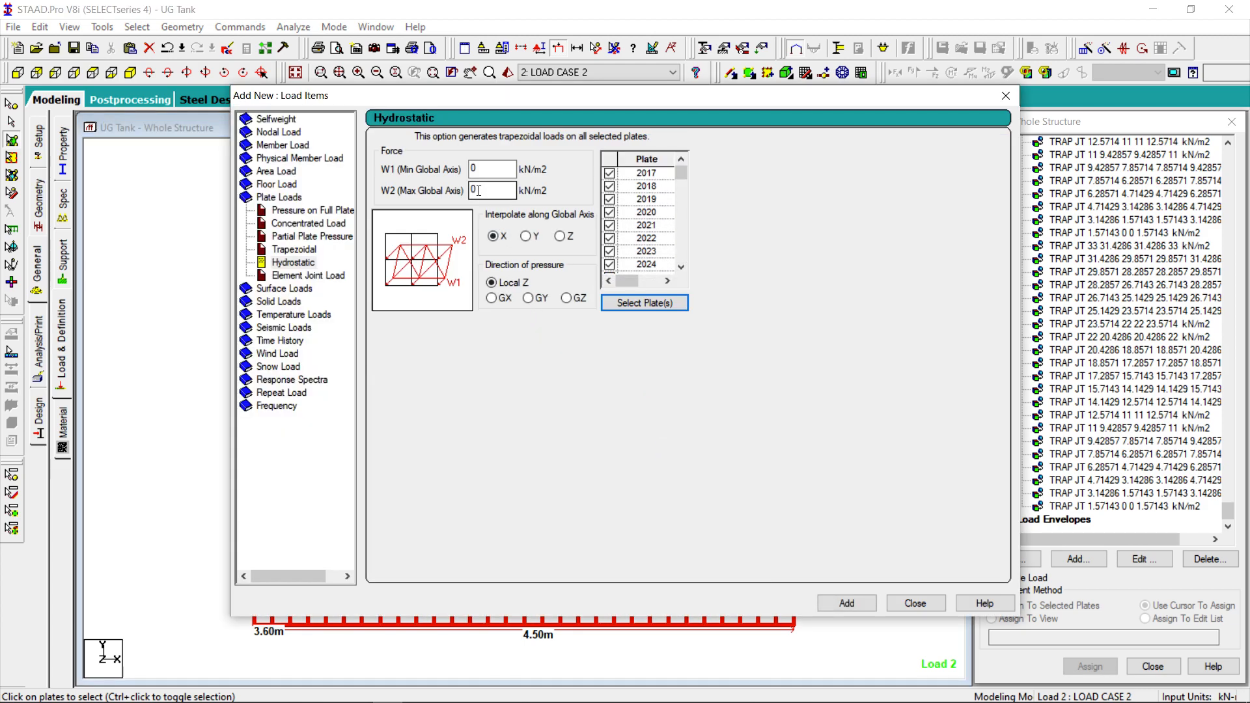
Add the hydrostatic load with W1 -33 kN/m2 and W2 0 kN/m2, interpolated along global Y with pressure in local Z.
drag(492, 167, 433, 160)
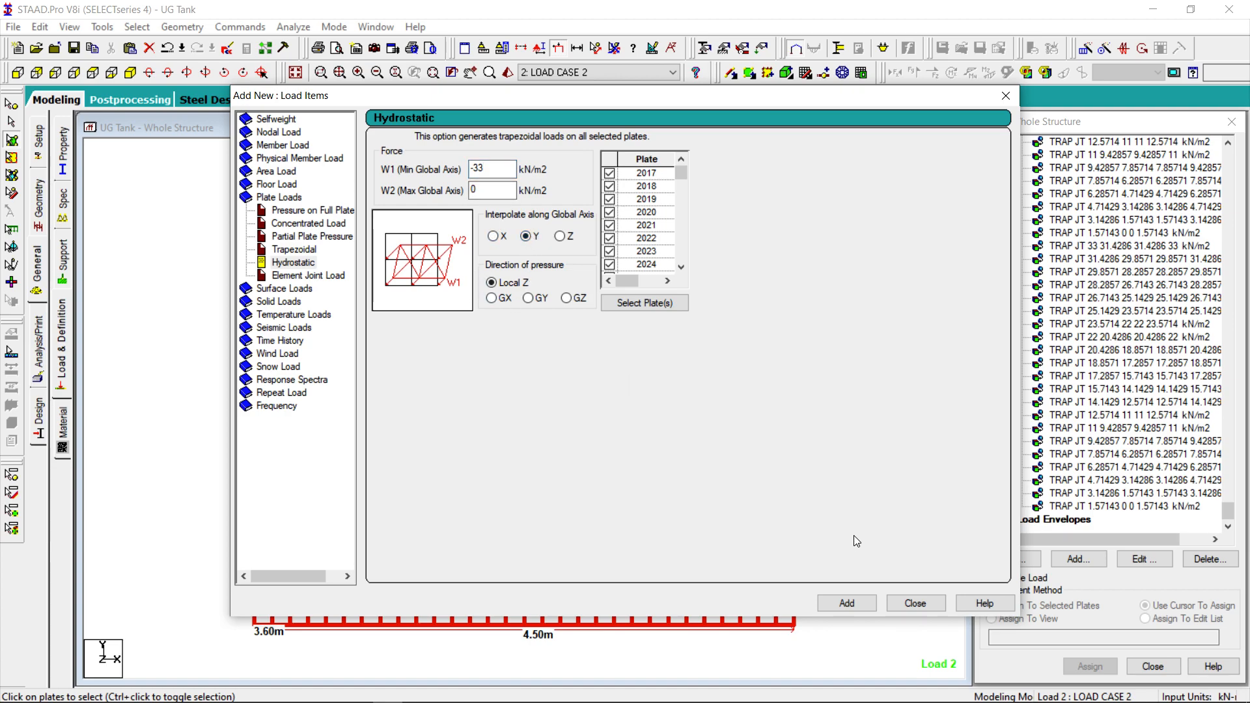
click(499, 184)
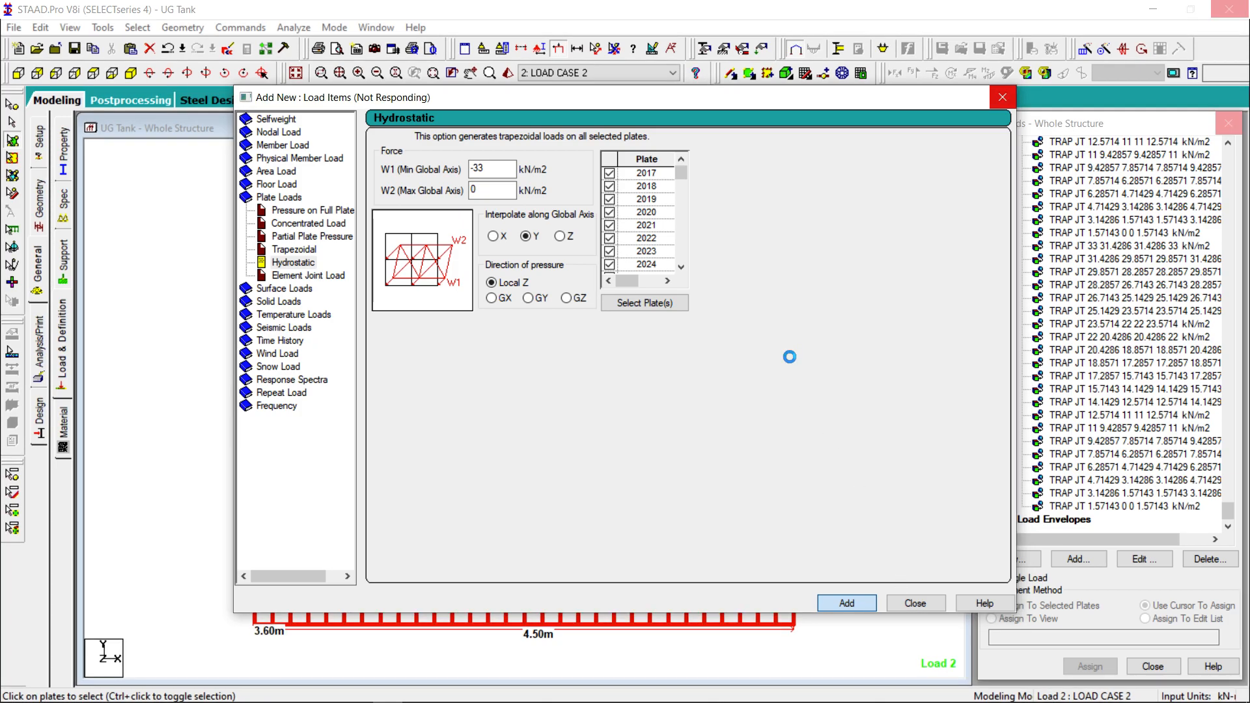
click(942, 604)
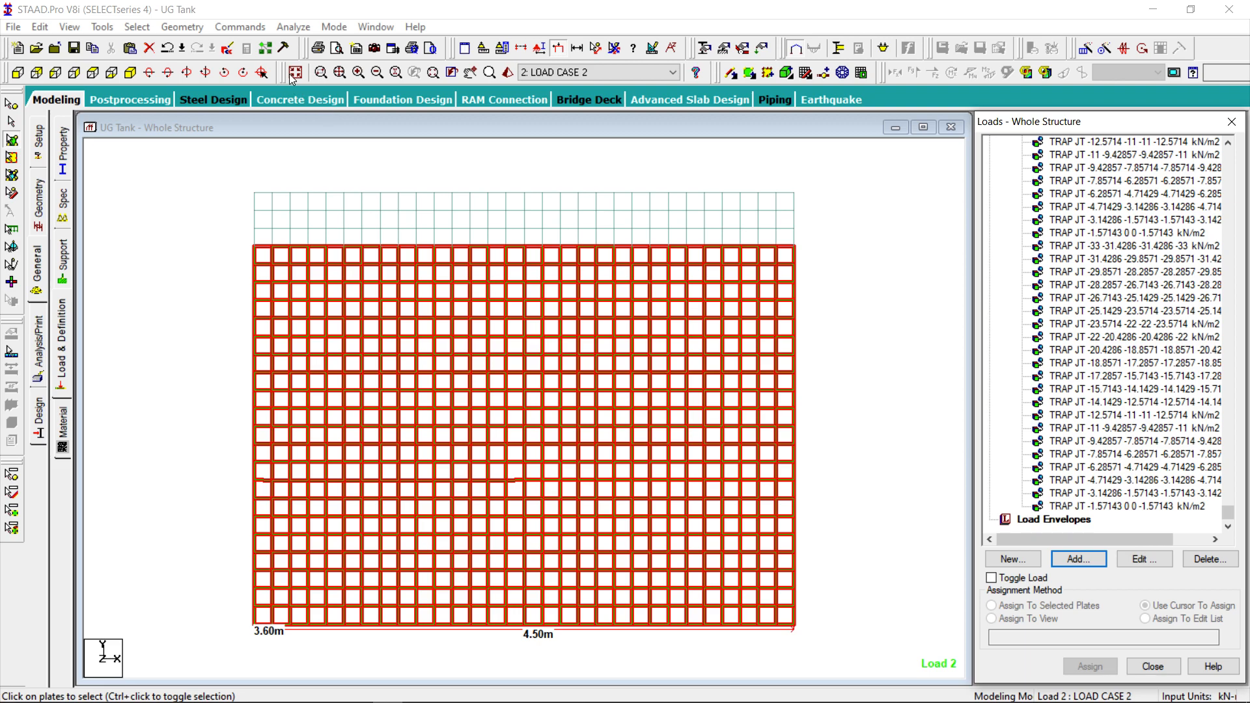
Redisplay the whole tank and save the modified structure, clearing the plate selection to check the loads in the front view.
click(295, 73)
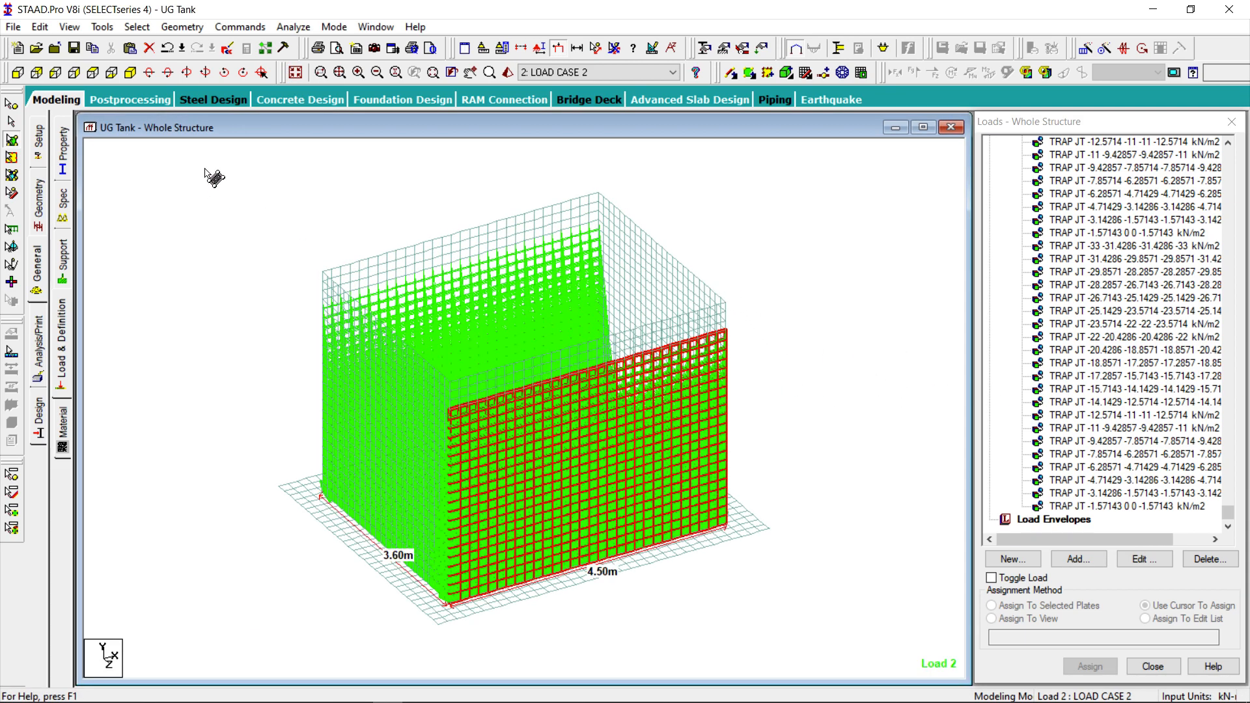
click(74, 48)
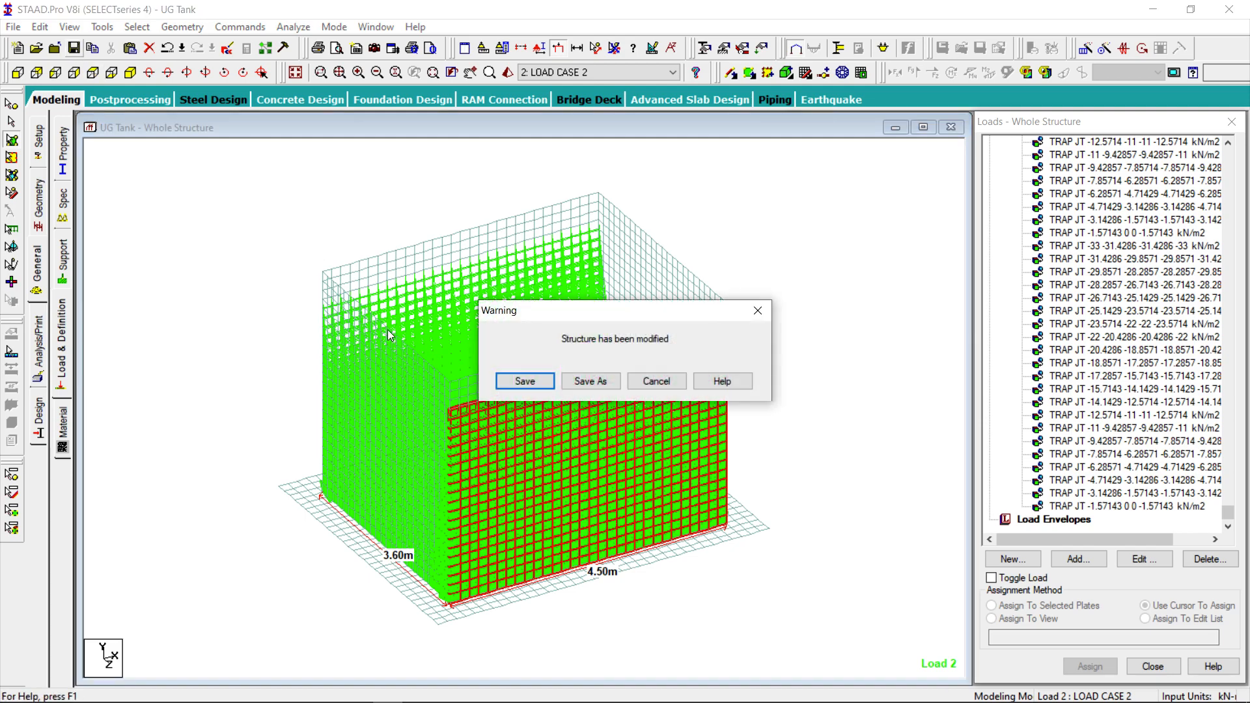
click(521, 384)
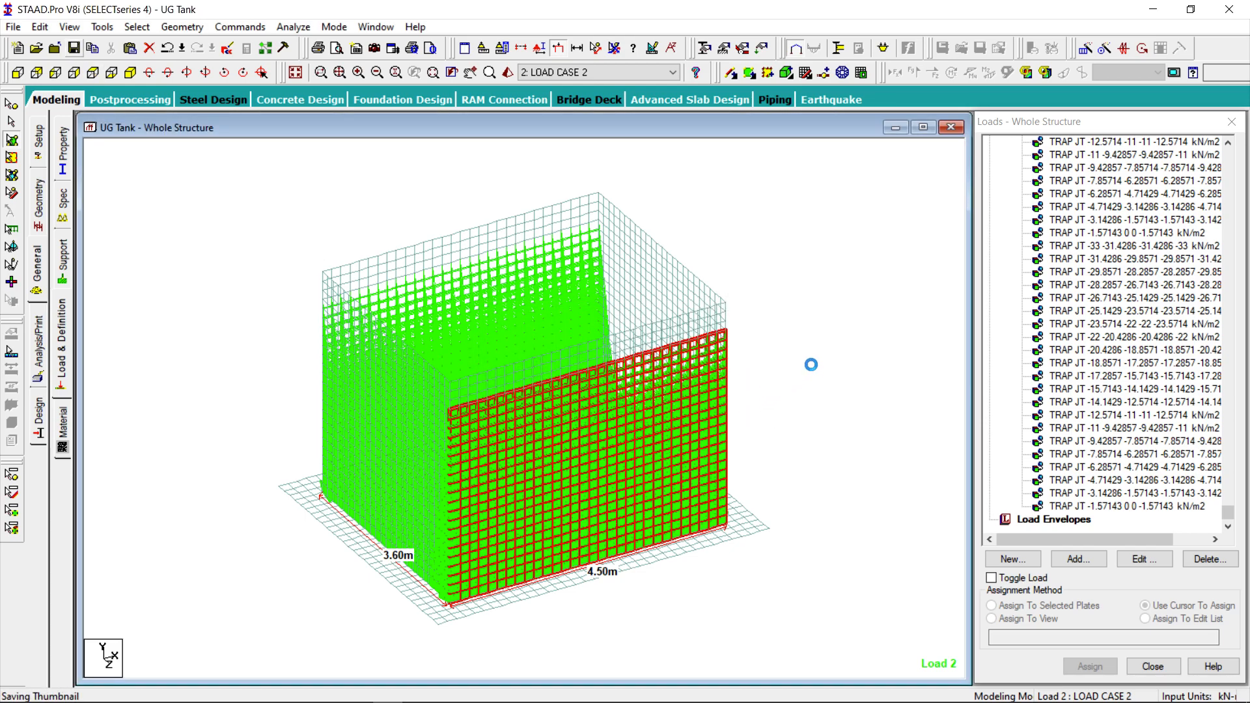
click(856, 352)
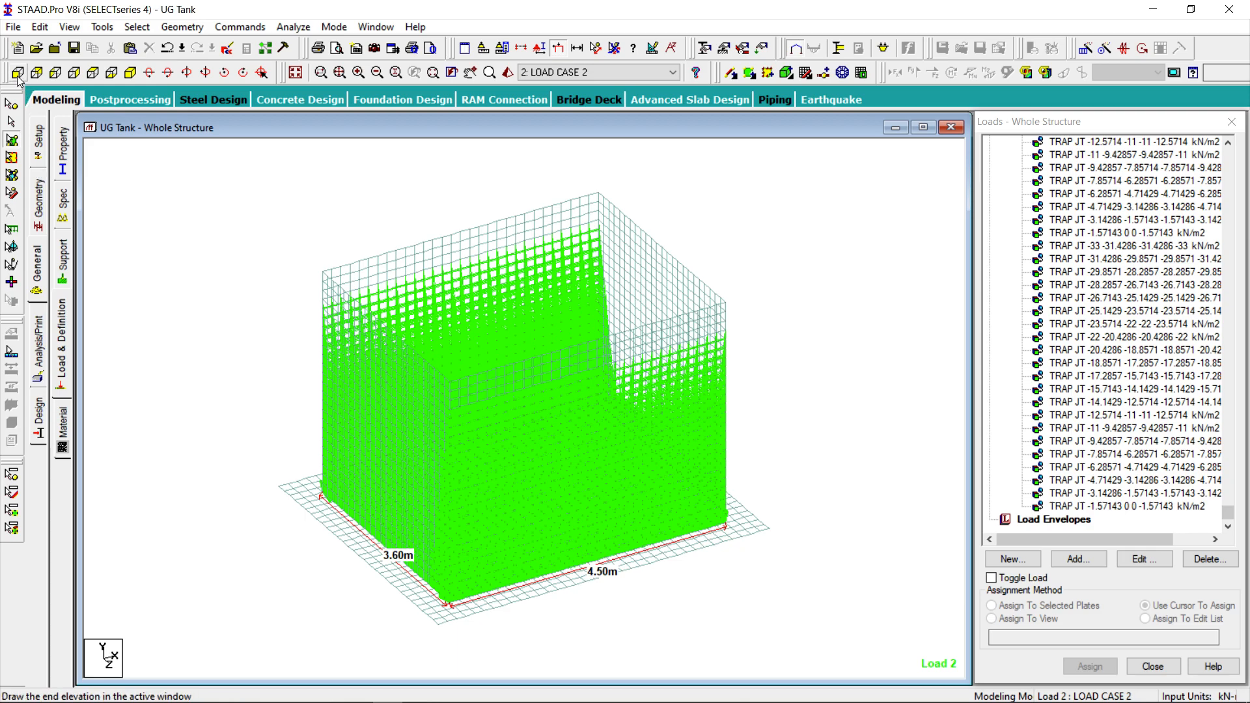
click(55, 73)
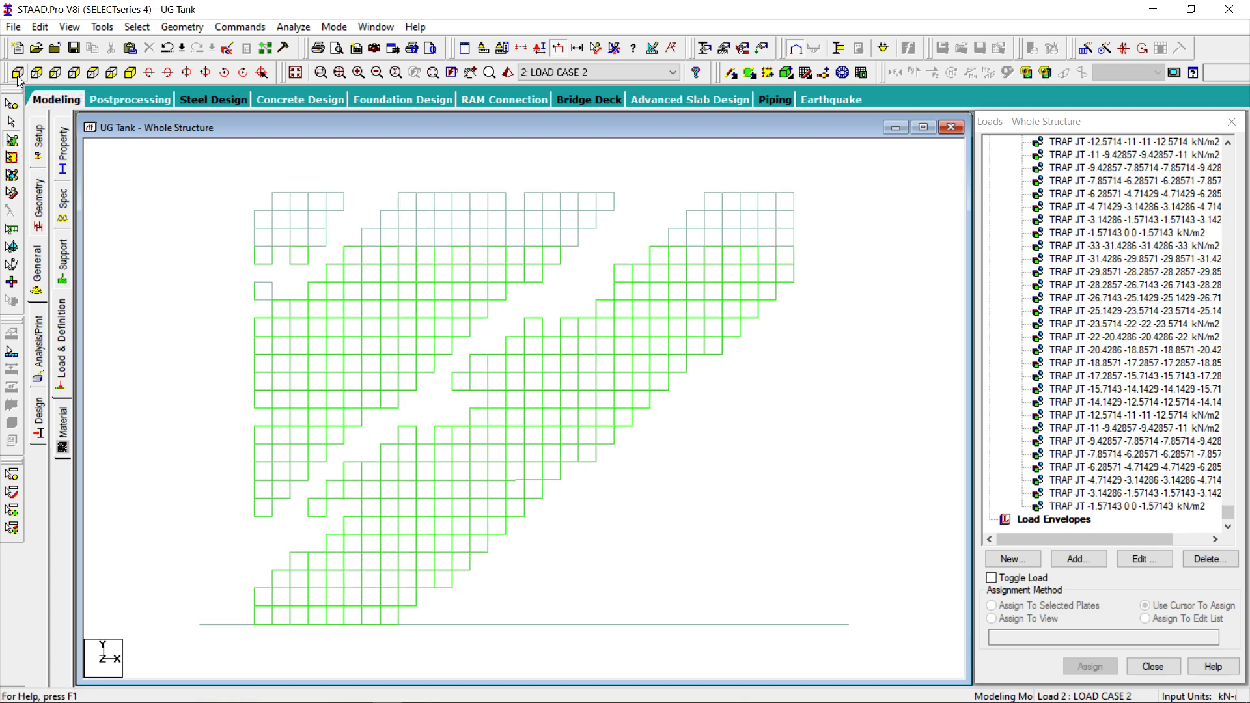
Check the whole tank's Load Case 2 loads in side view, then redisplay the structure in isometric and save the model.
click(56, 74)
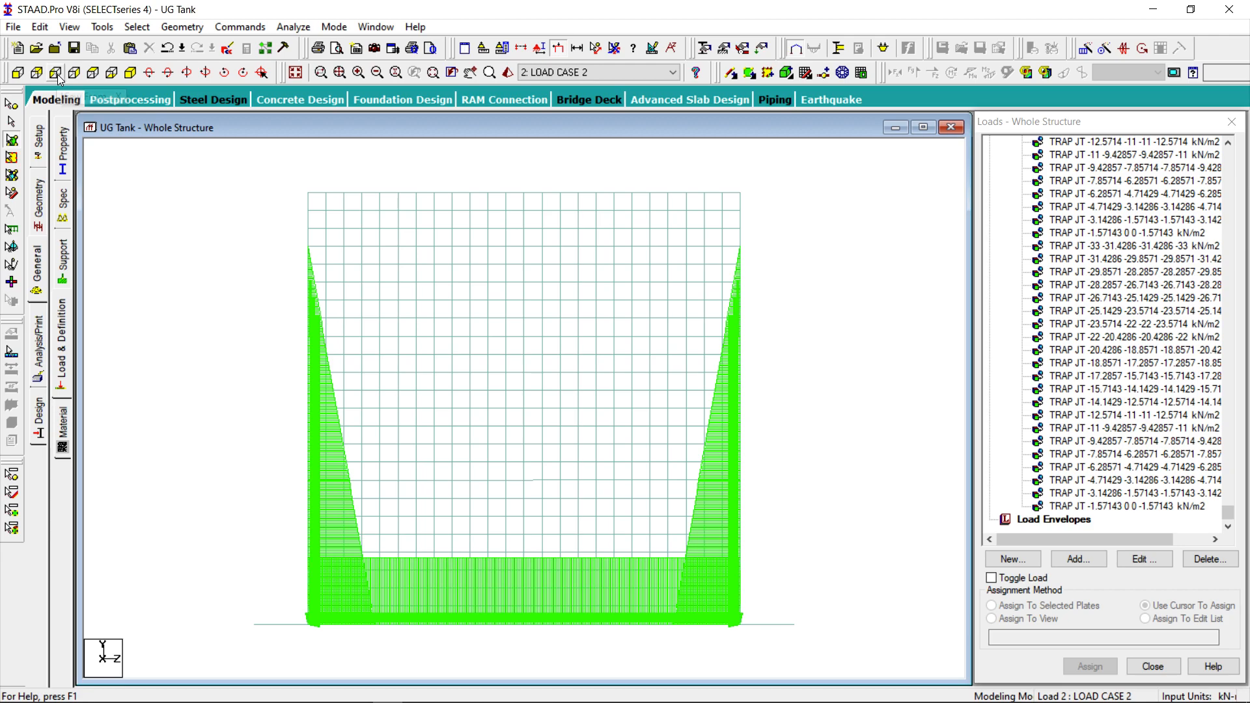
click(294, 73)
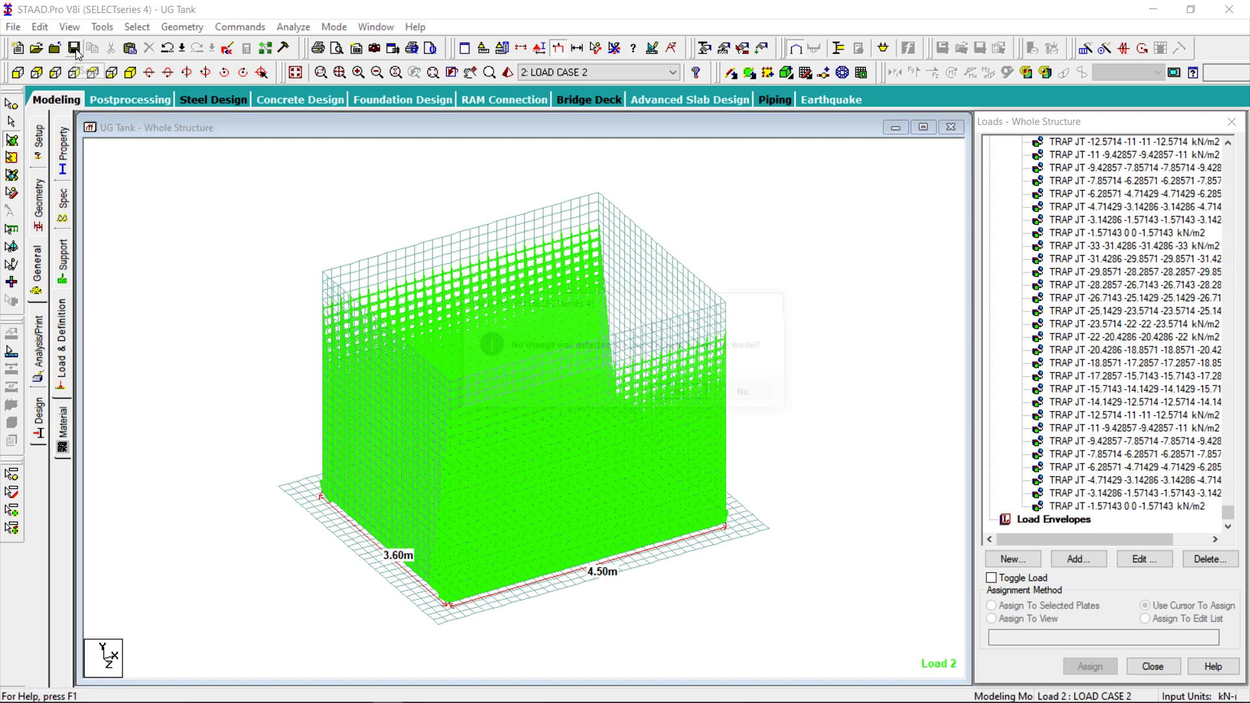
click(74, 48)
click(675, 396)
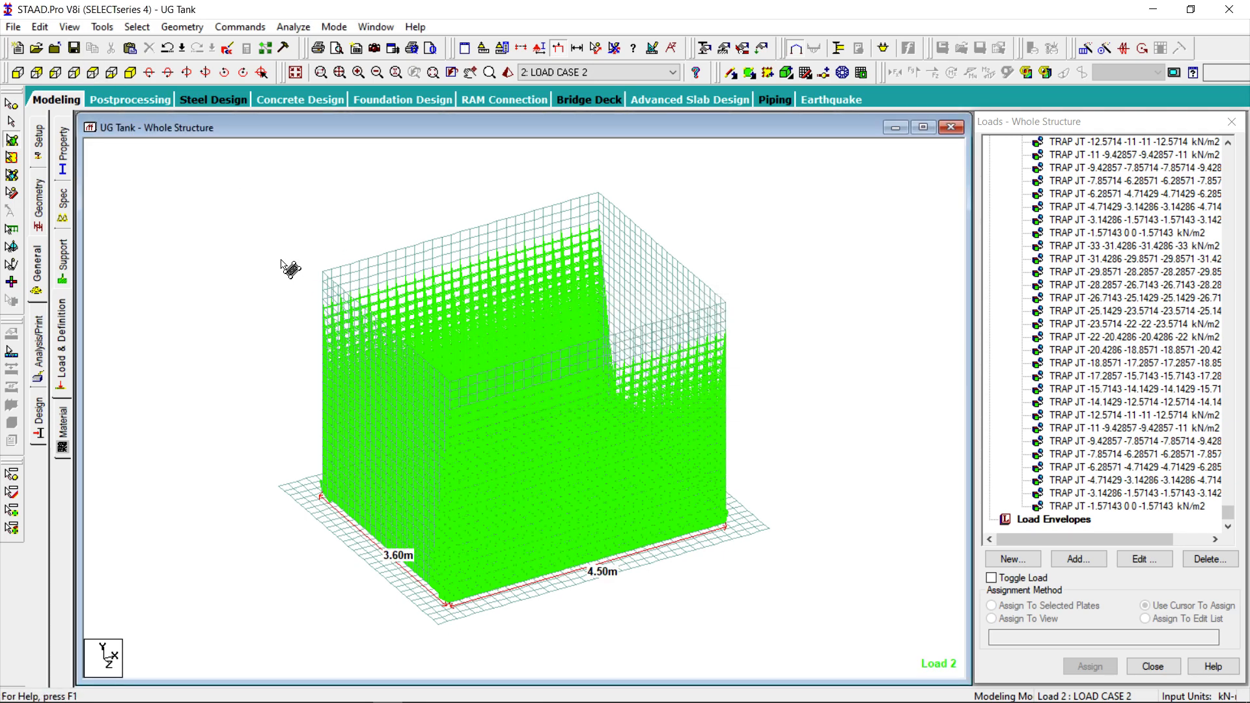
Select the plates parallel to the YZ plane, display only those two walls, and clear the selection.
click(137, 27)
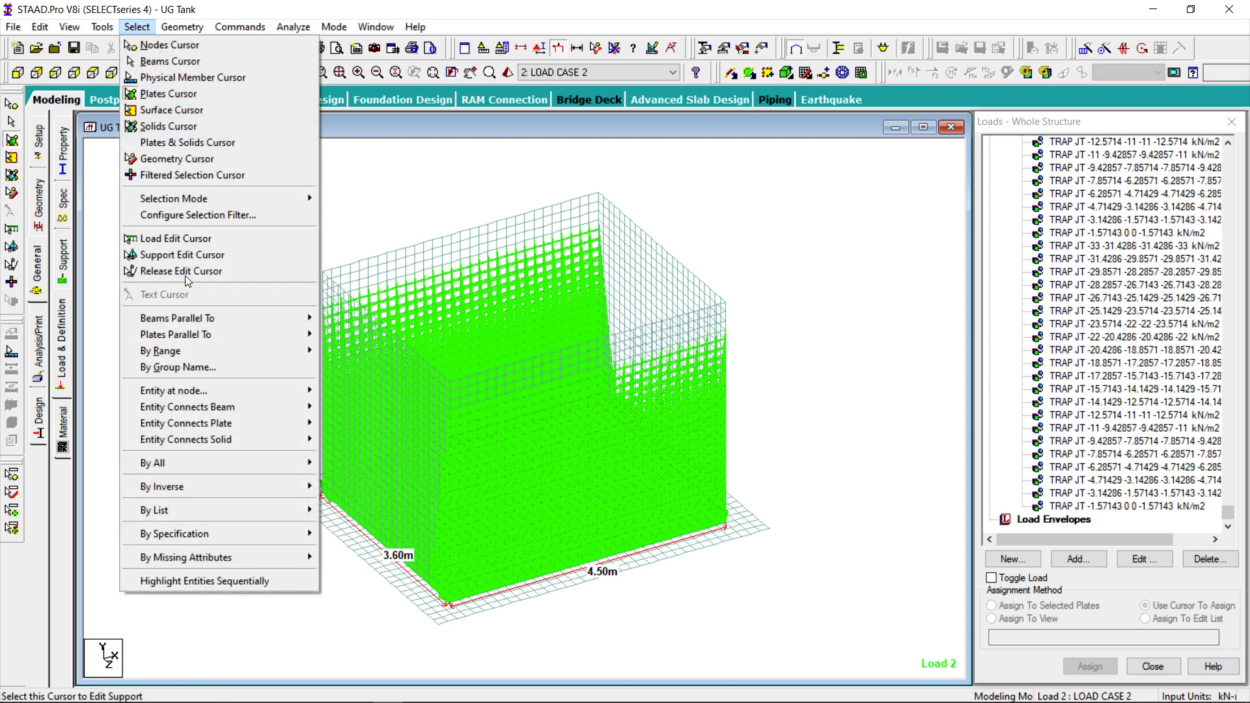
mouse_move(185, 338)
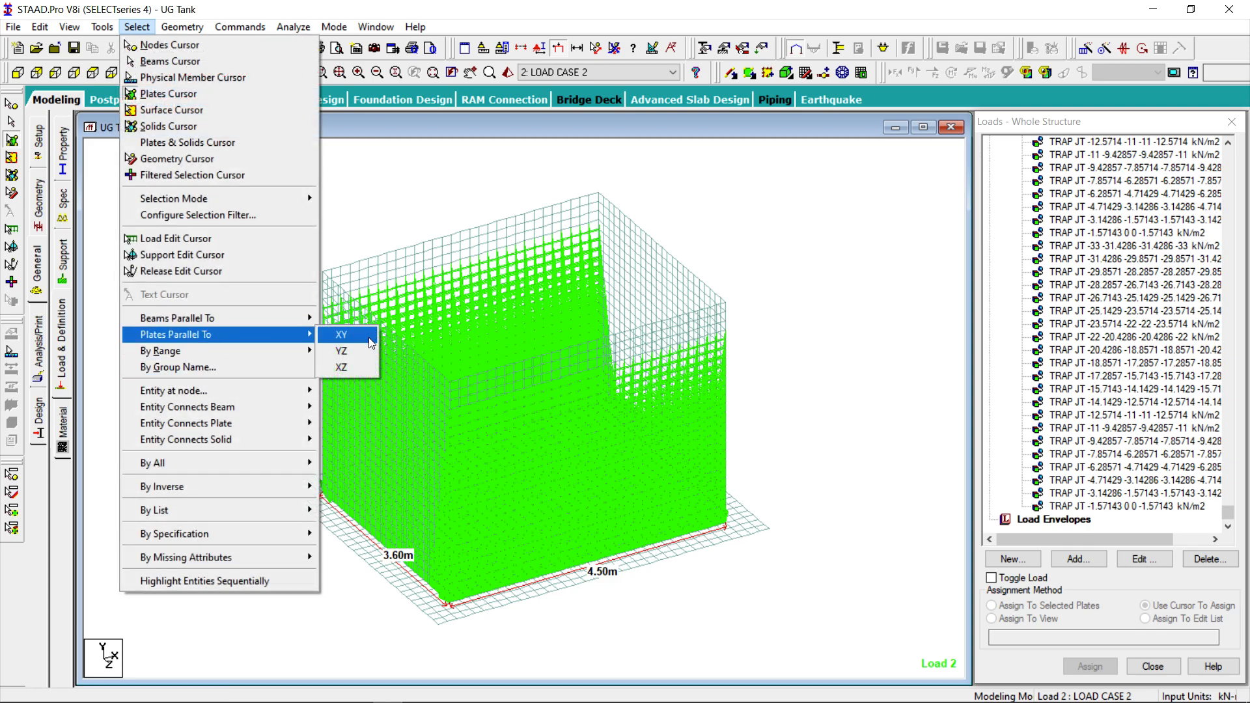
click(360, 355)
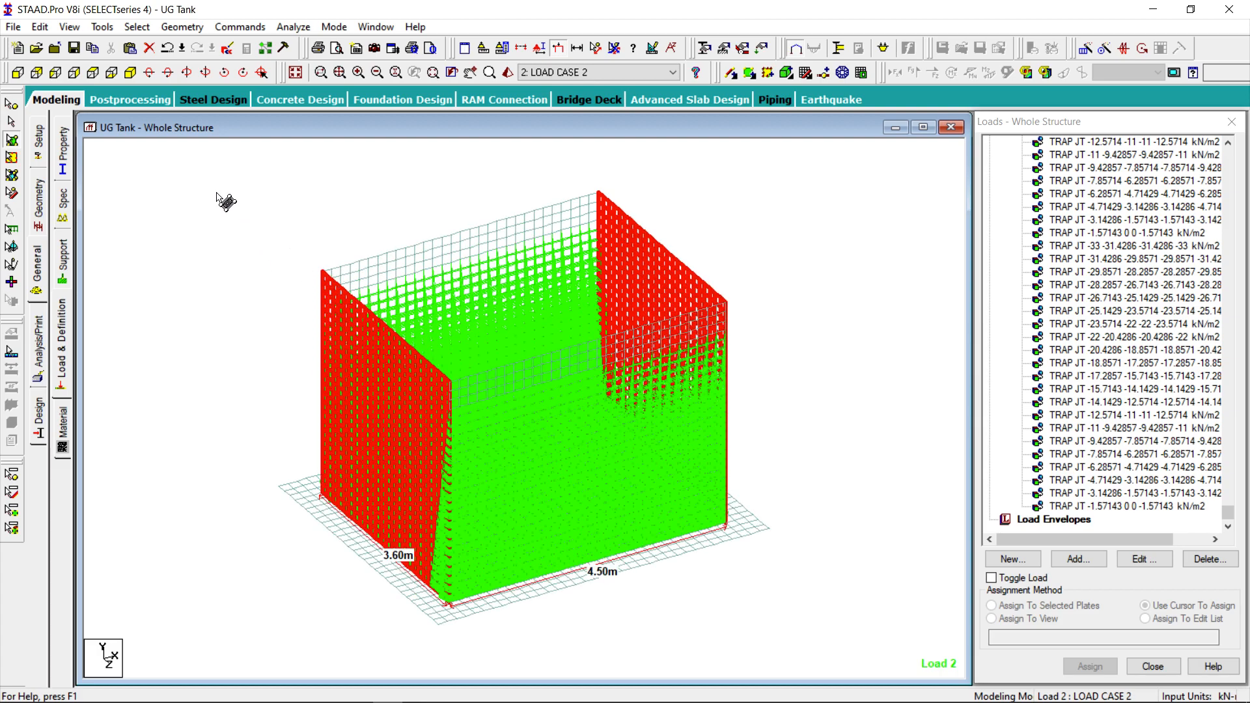
click(69, 27)
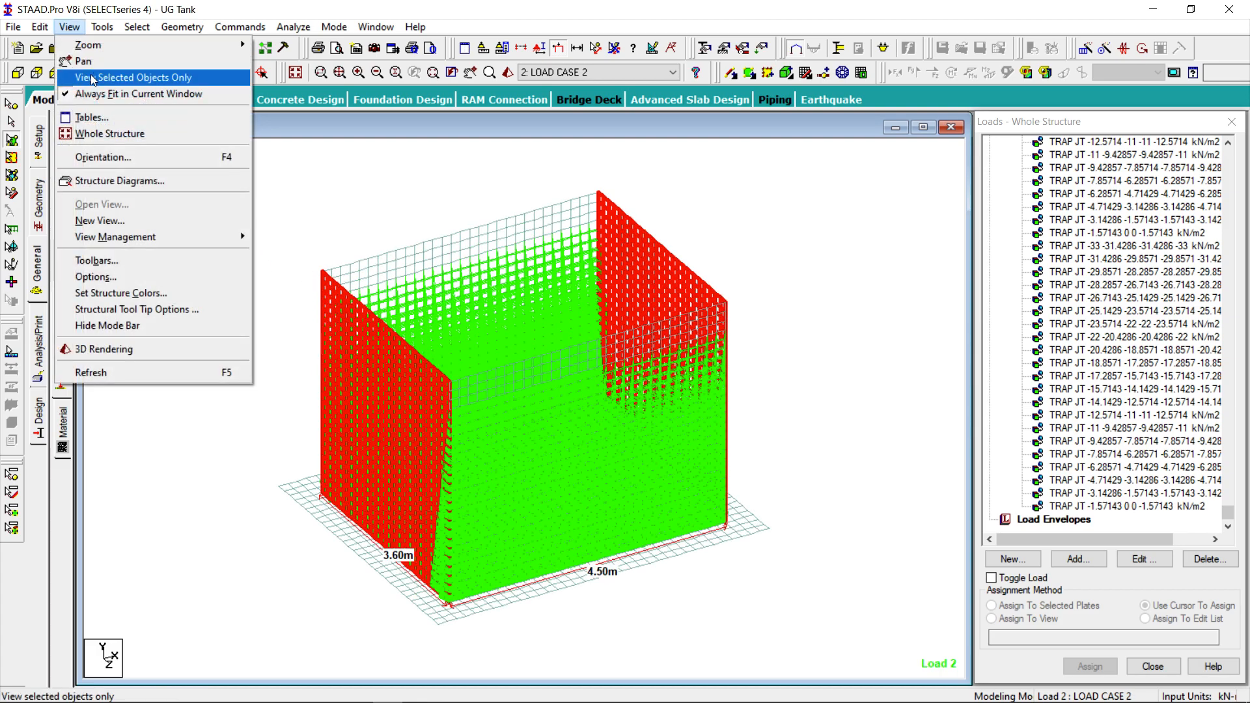
click(91, 78)
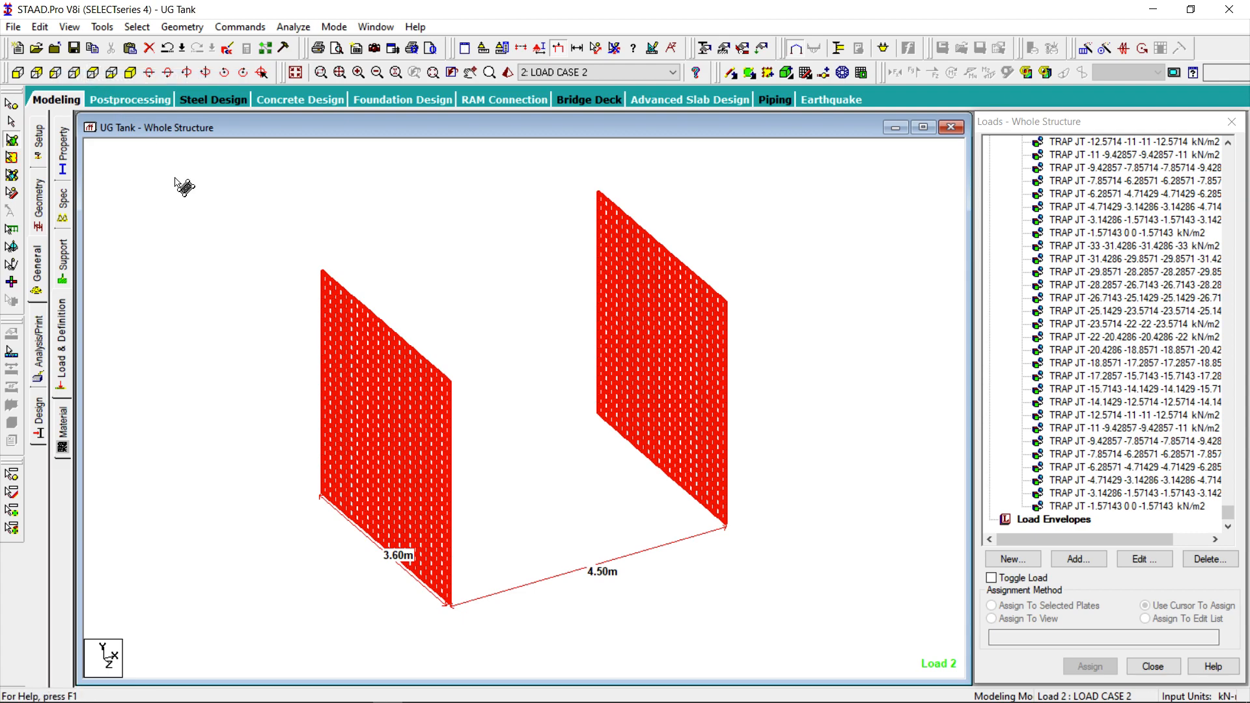
click(184, 187)
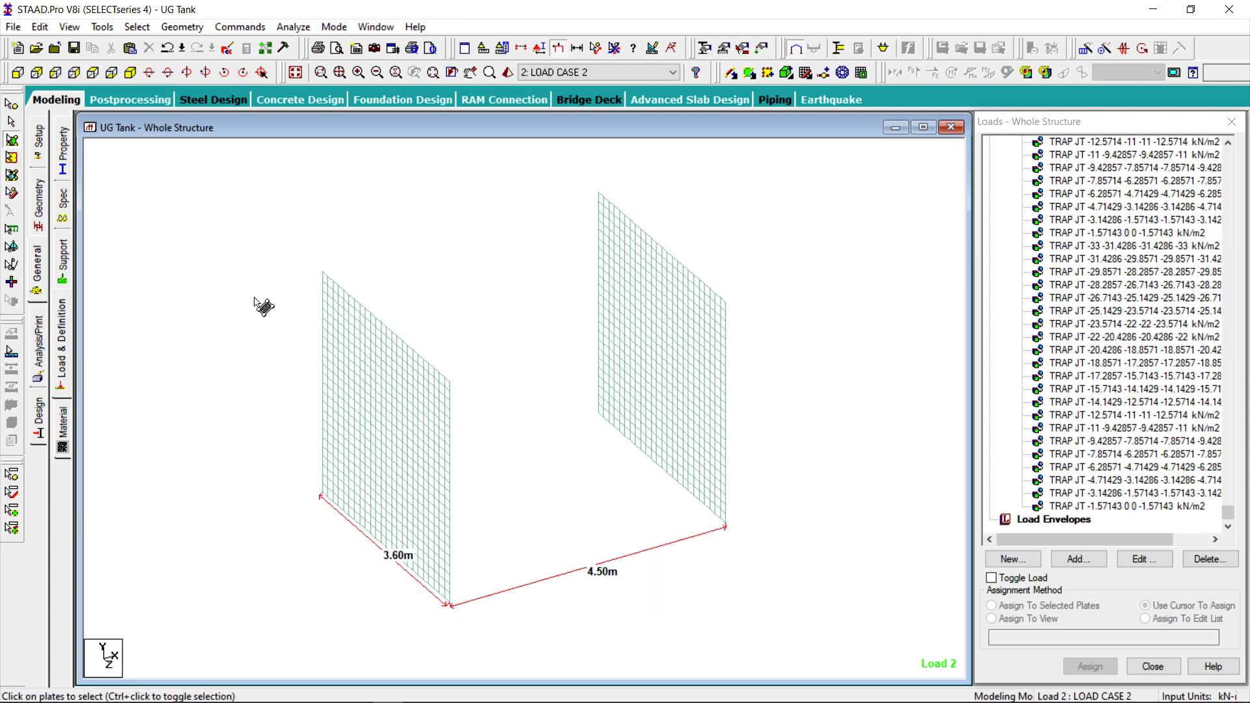
Isolate the YZ wall at the minimum X end of the tank and view it face-on.
drag(252, 198, 500, 665)
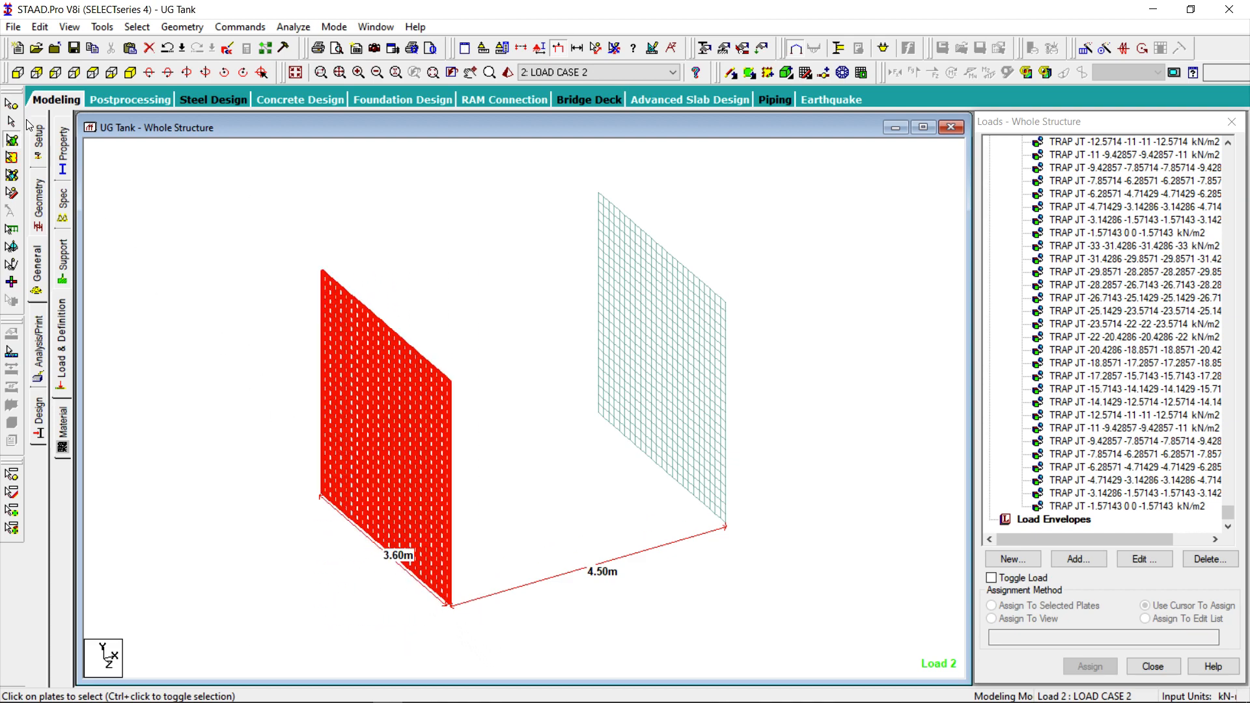
click(70, 26)
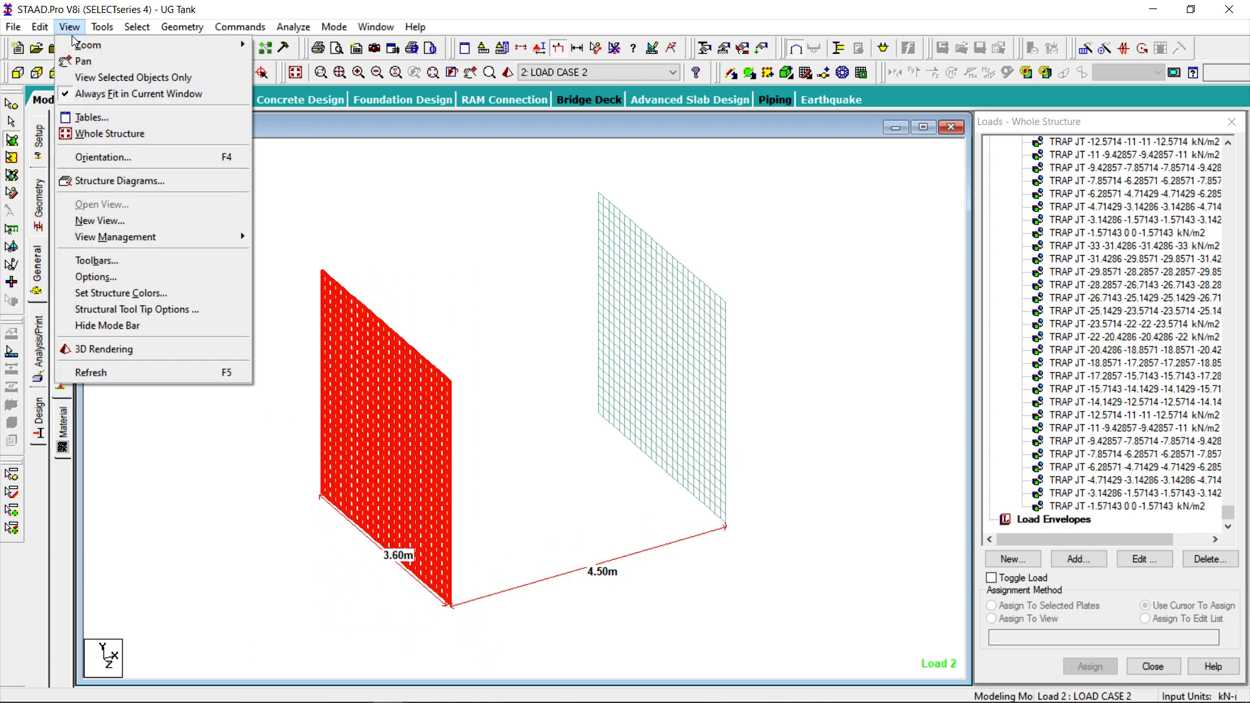
click(95, 77)
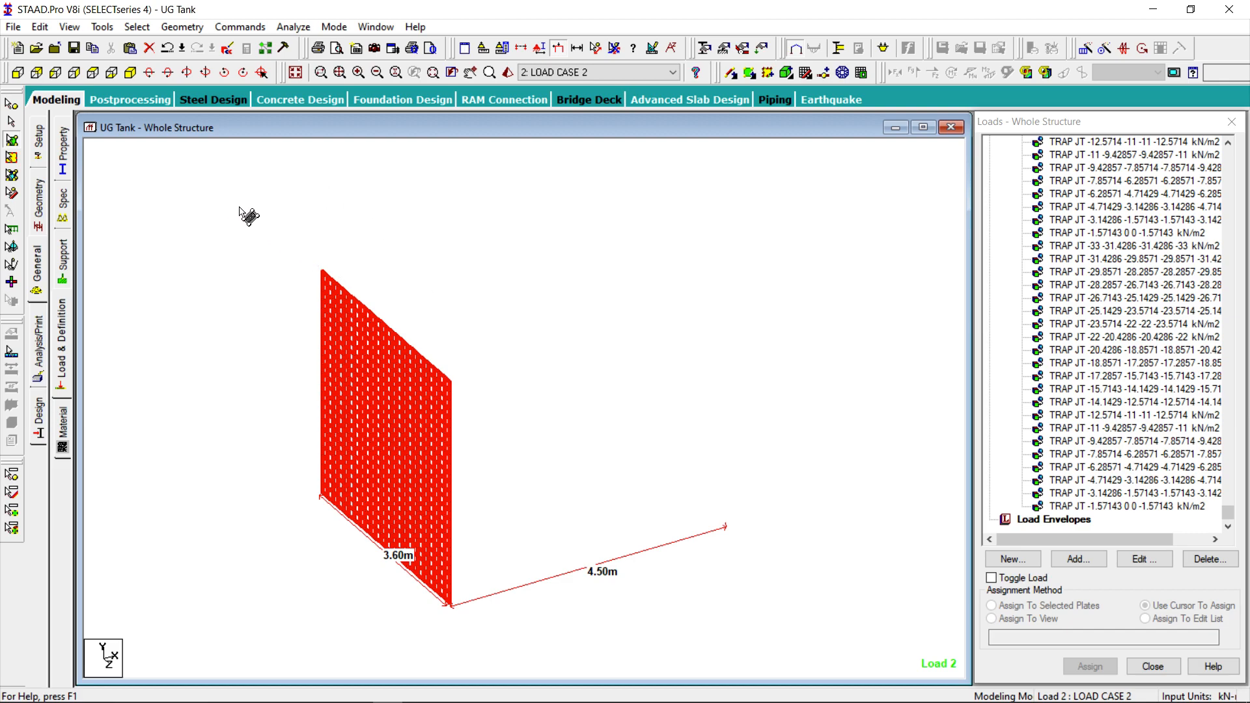
click(18, 73)
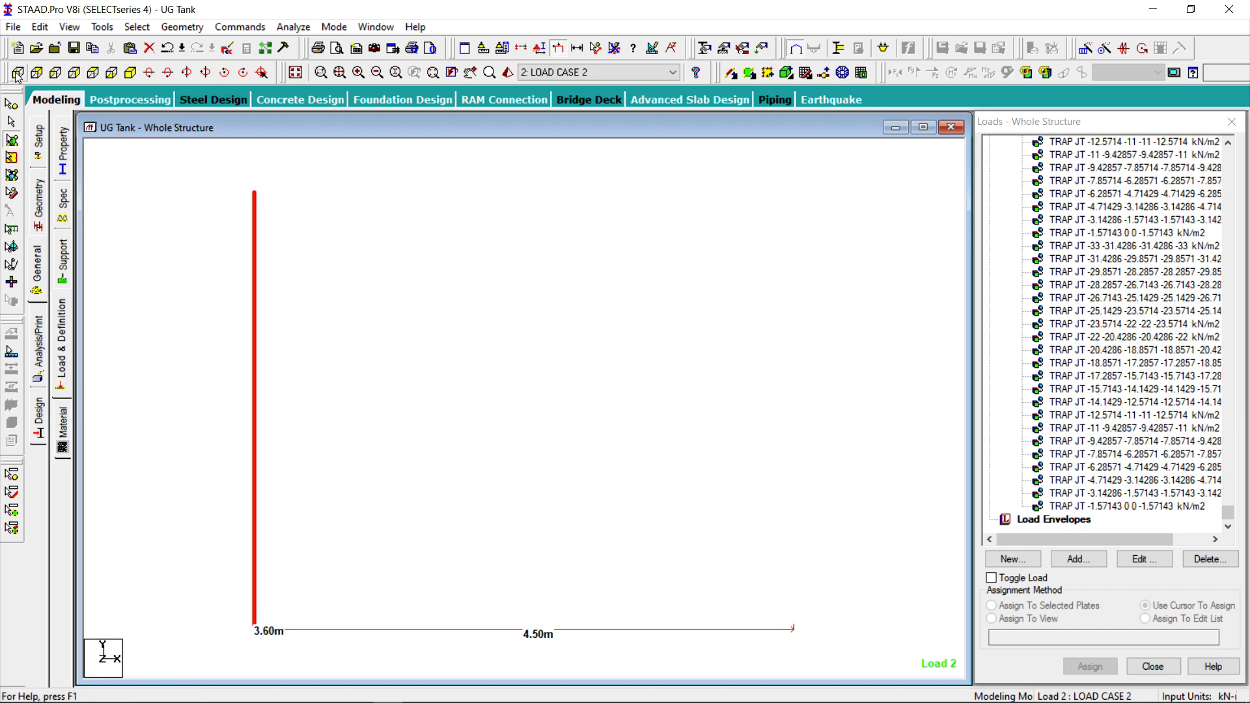
click(52, 75)
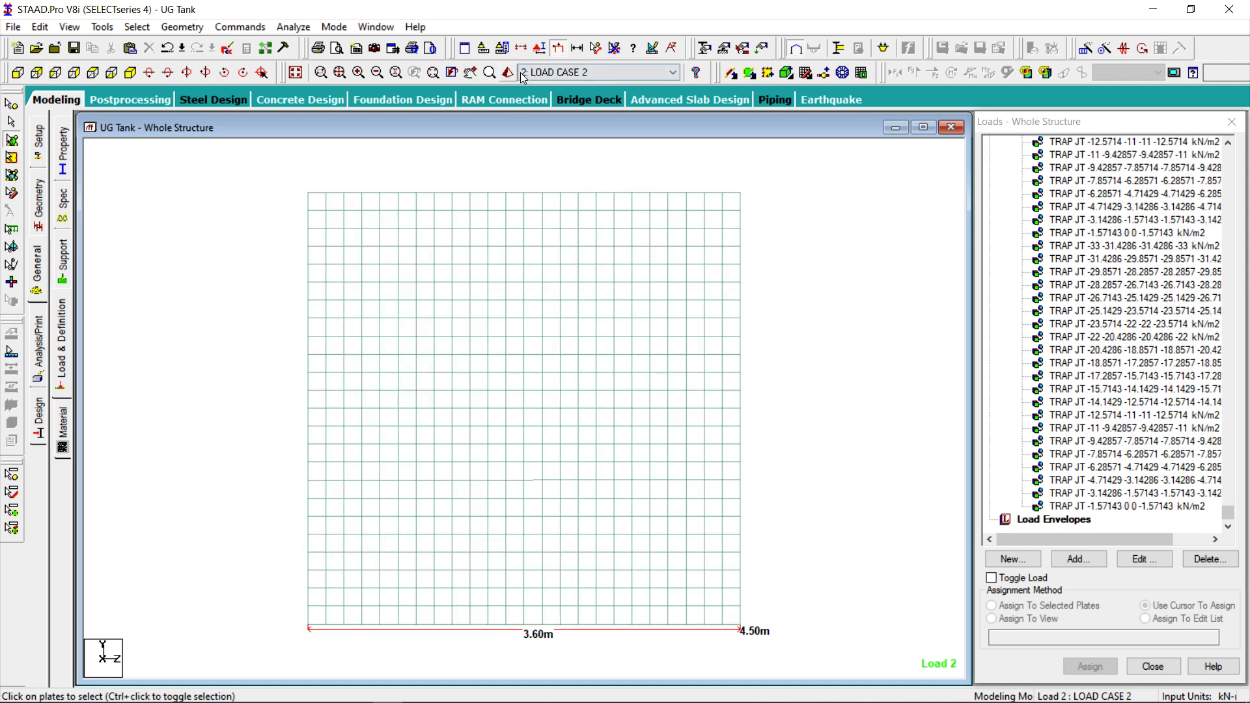
Turn on the plate orientation labels for the isolated wall.
click(540, 50)
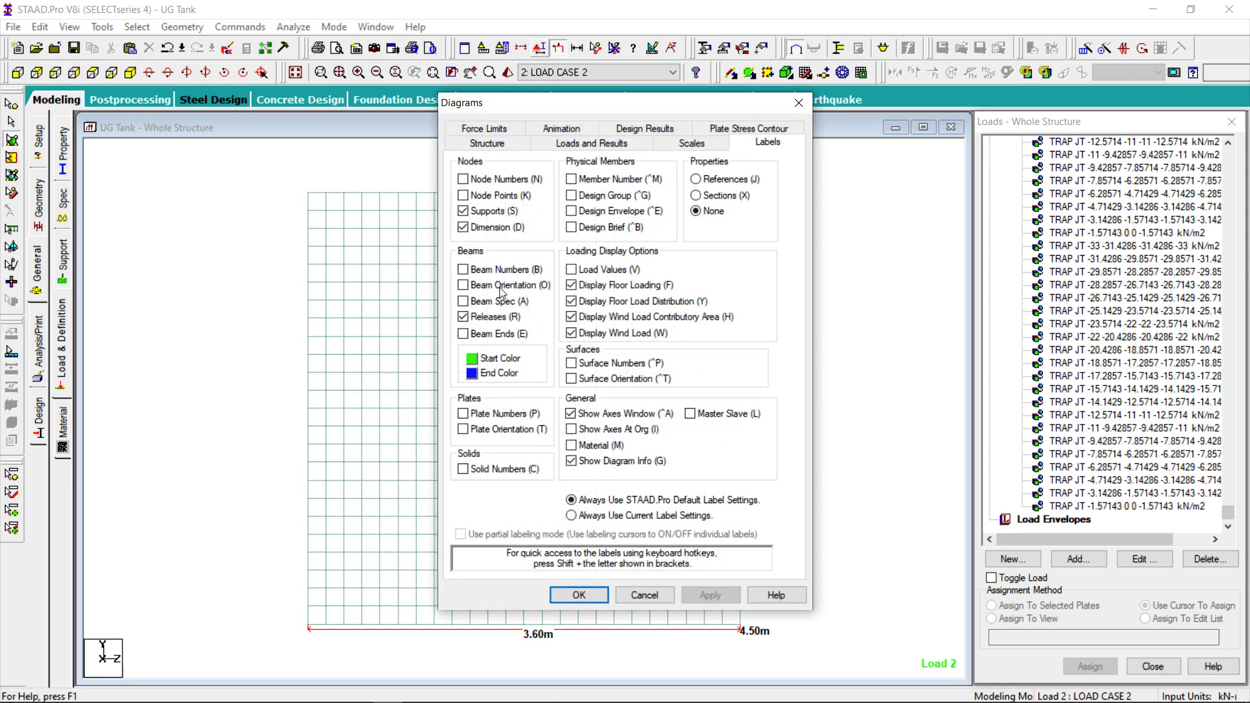
click(483, 430)
click(695, 597)
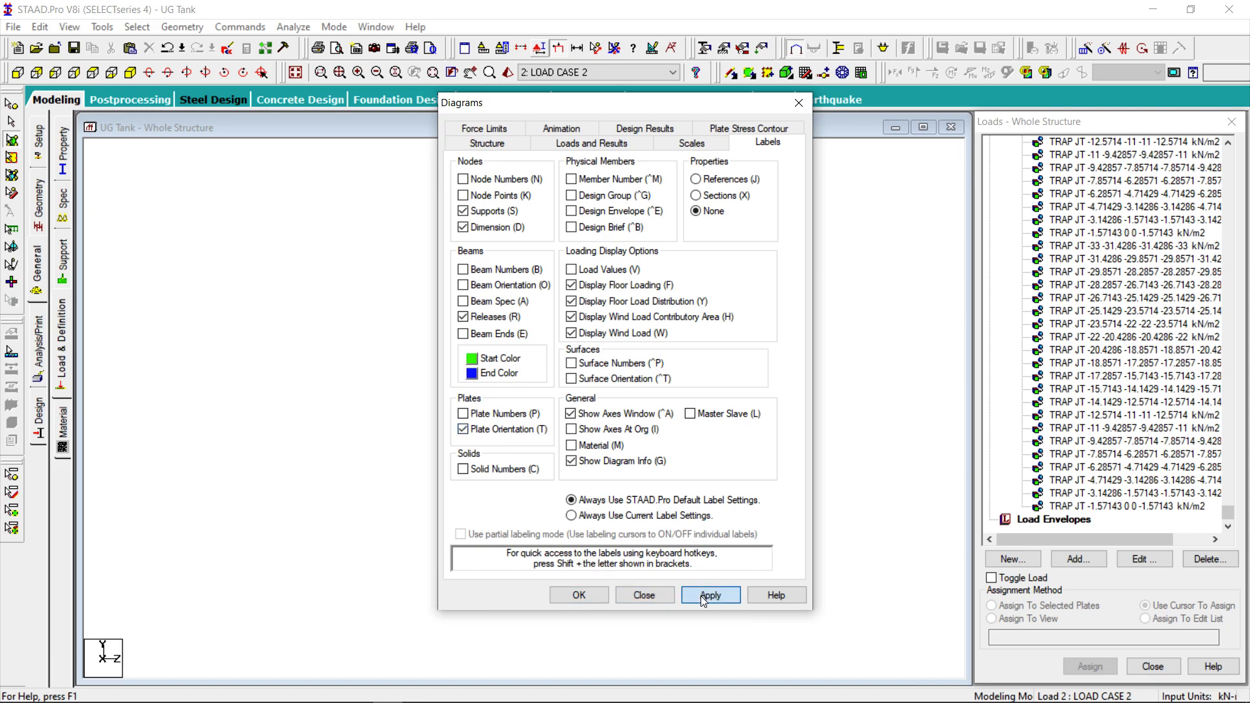
click(579, 595)
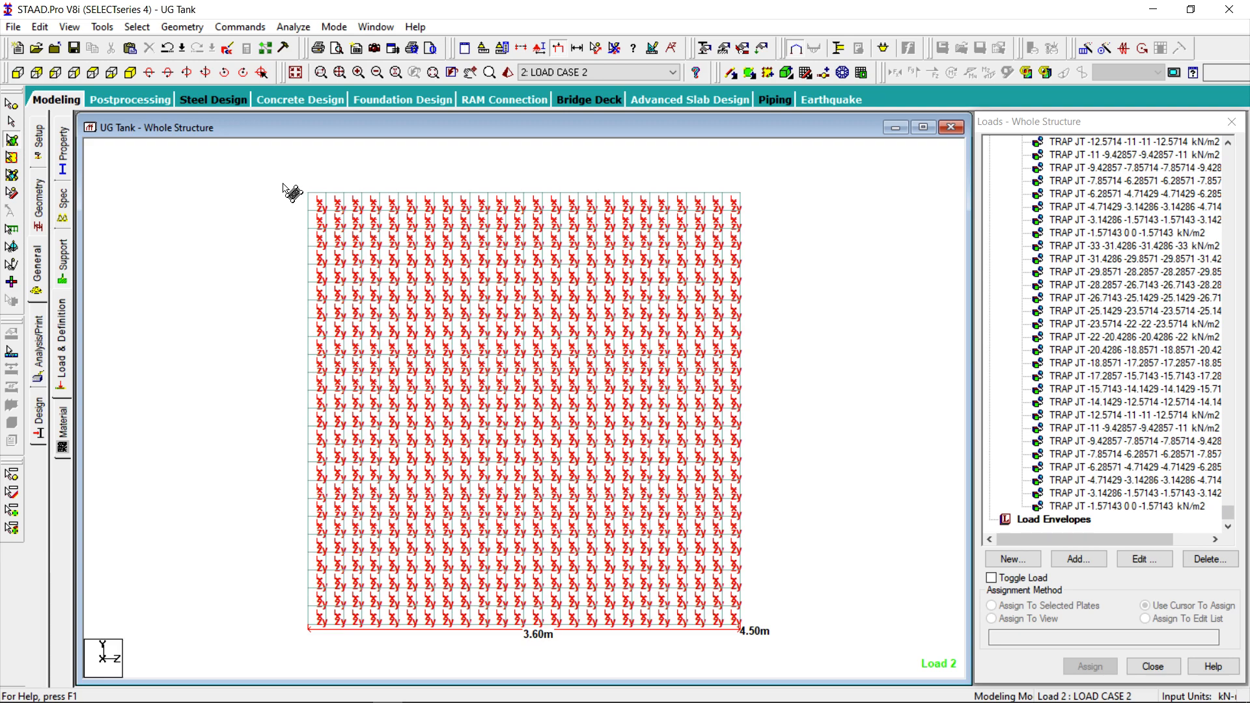
scroll(292, 192, up, 2)
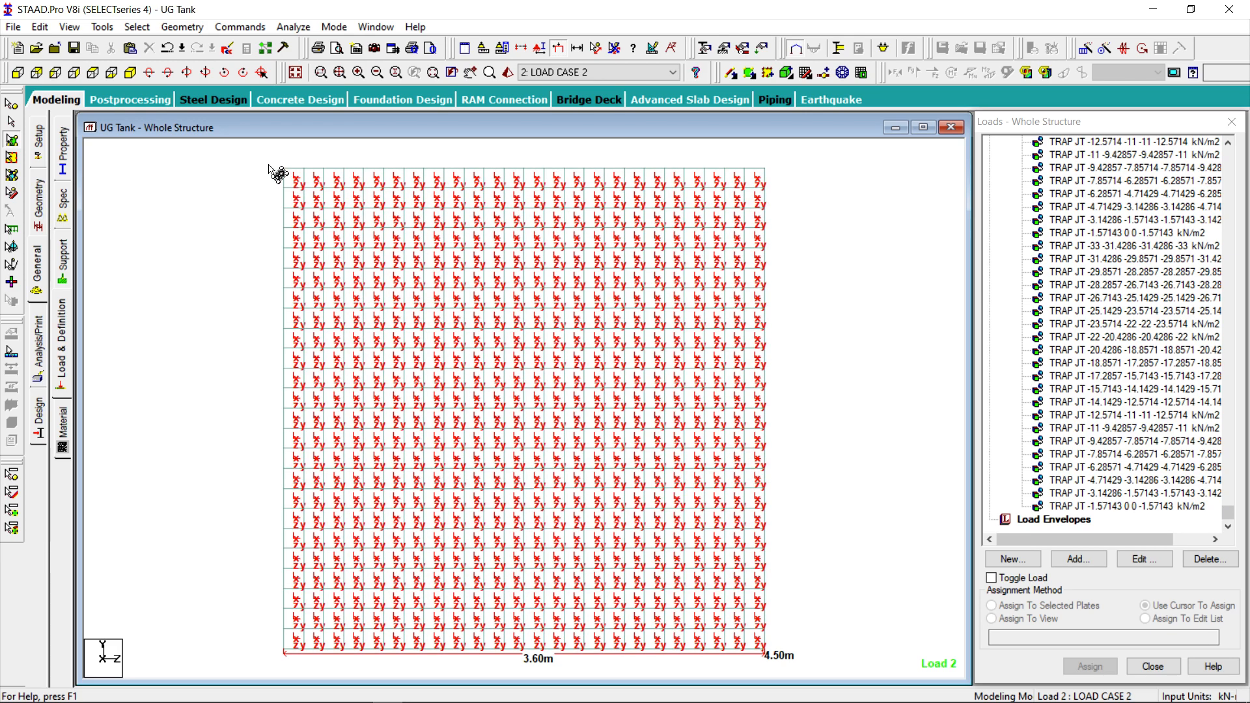
Examine the plates' local axes near the upper corner of the wall in an enlarged isometric view, then close the zoom view.
click(148, 76)
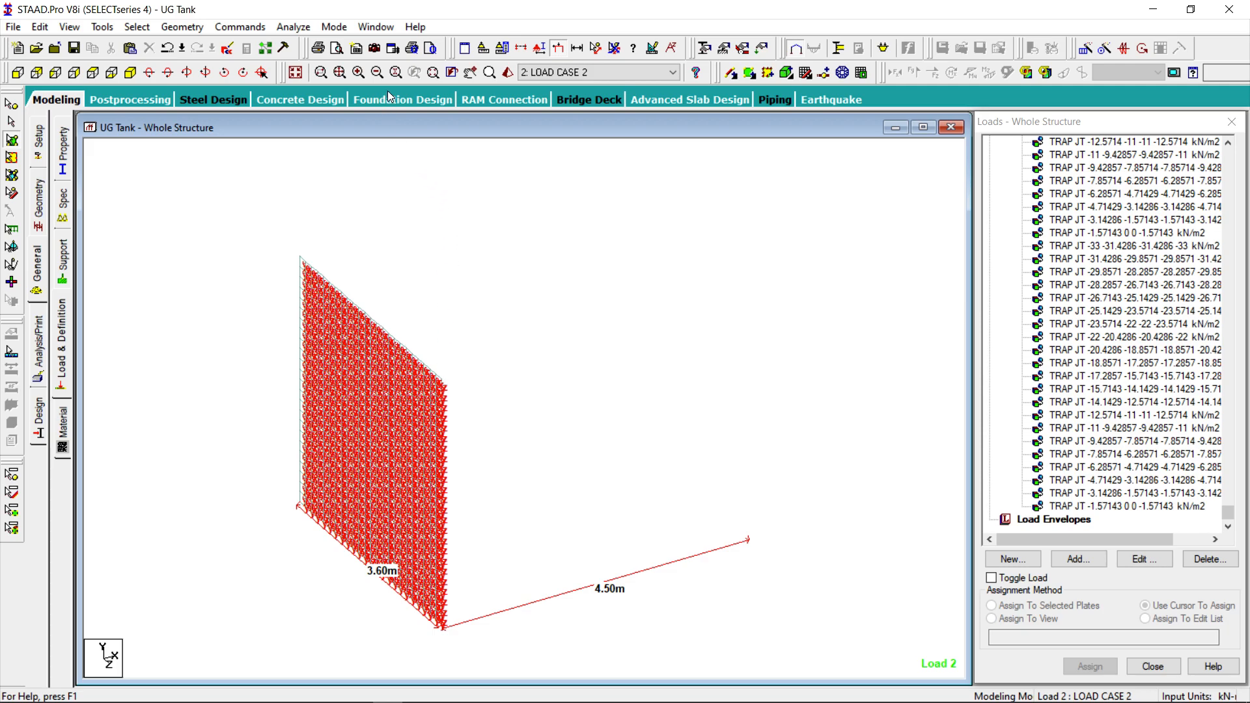
click(323, 74)
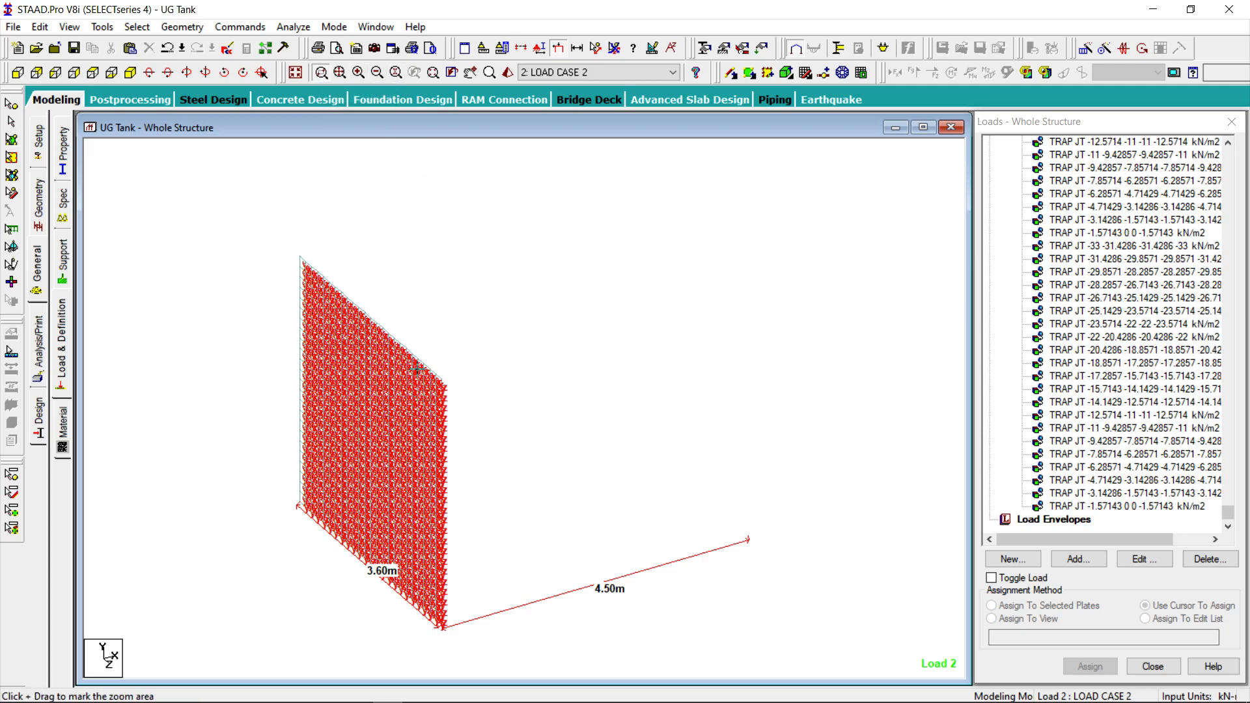
drag(440, 396, 459, 415)
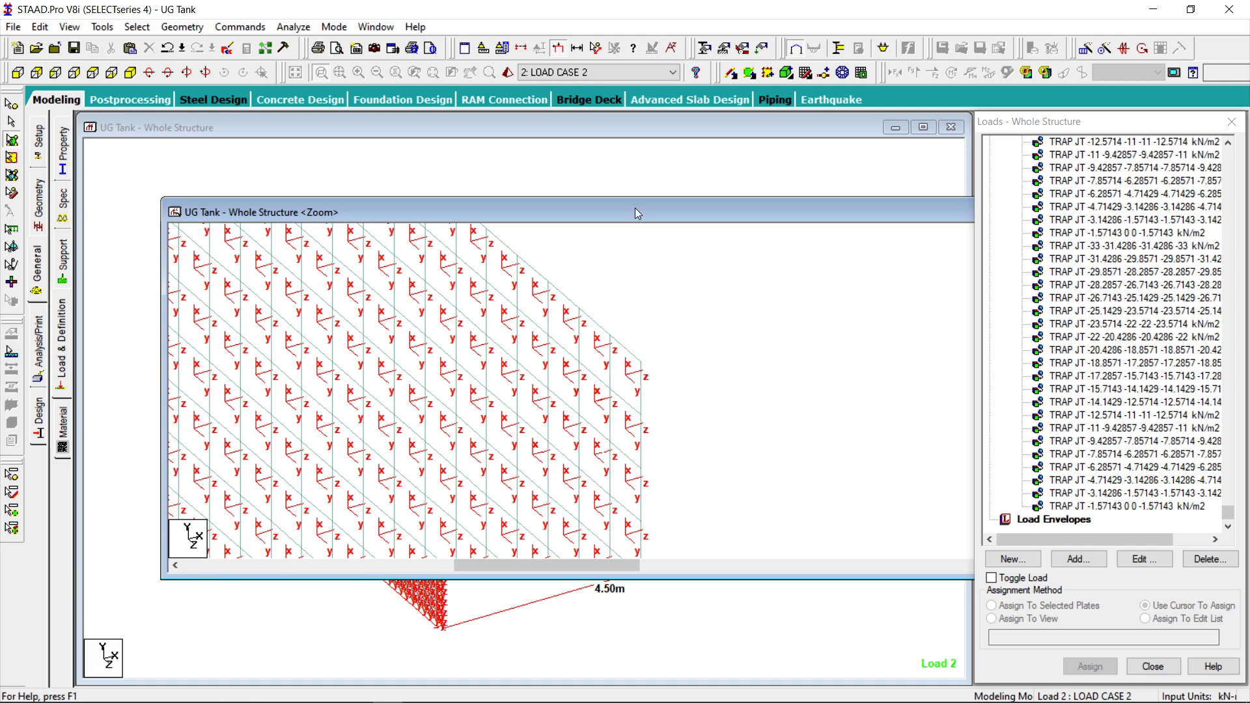
drag(636, 209, 422, 213)
click(909, 215)
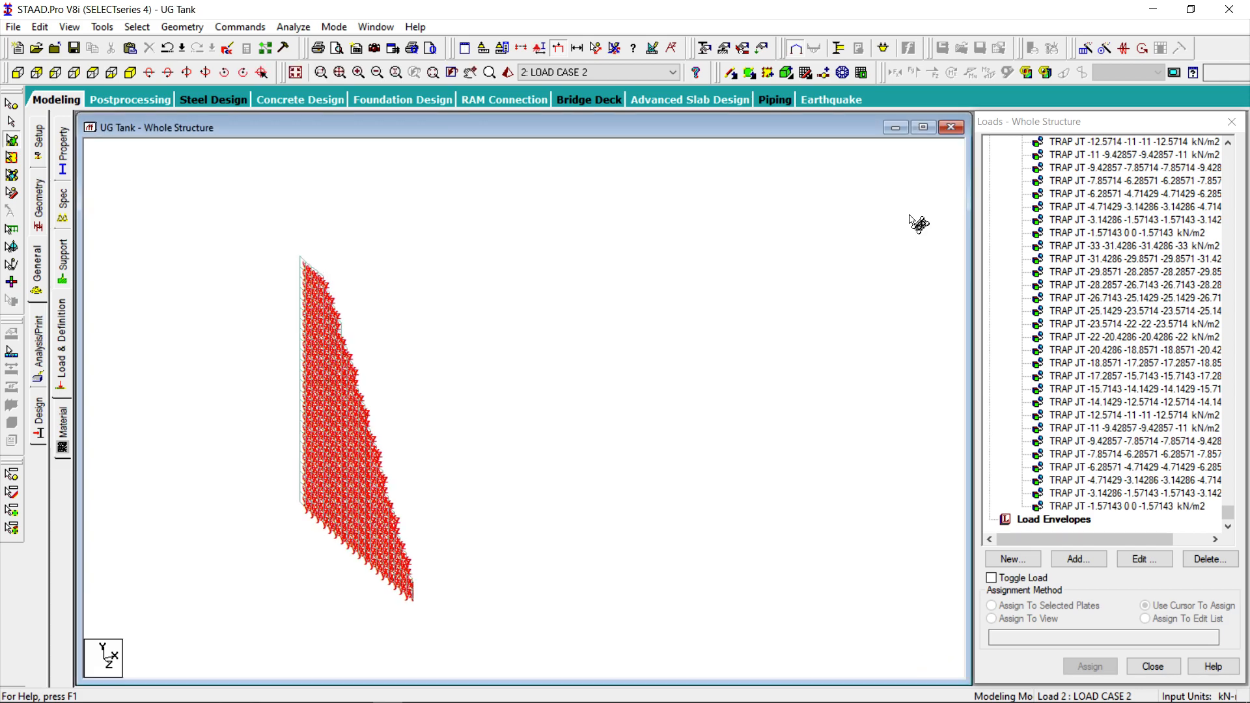
Turn the isolated wall's plate orientation labels off again.
click(540, 49)
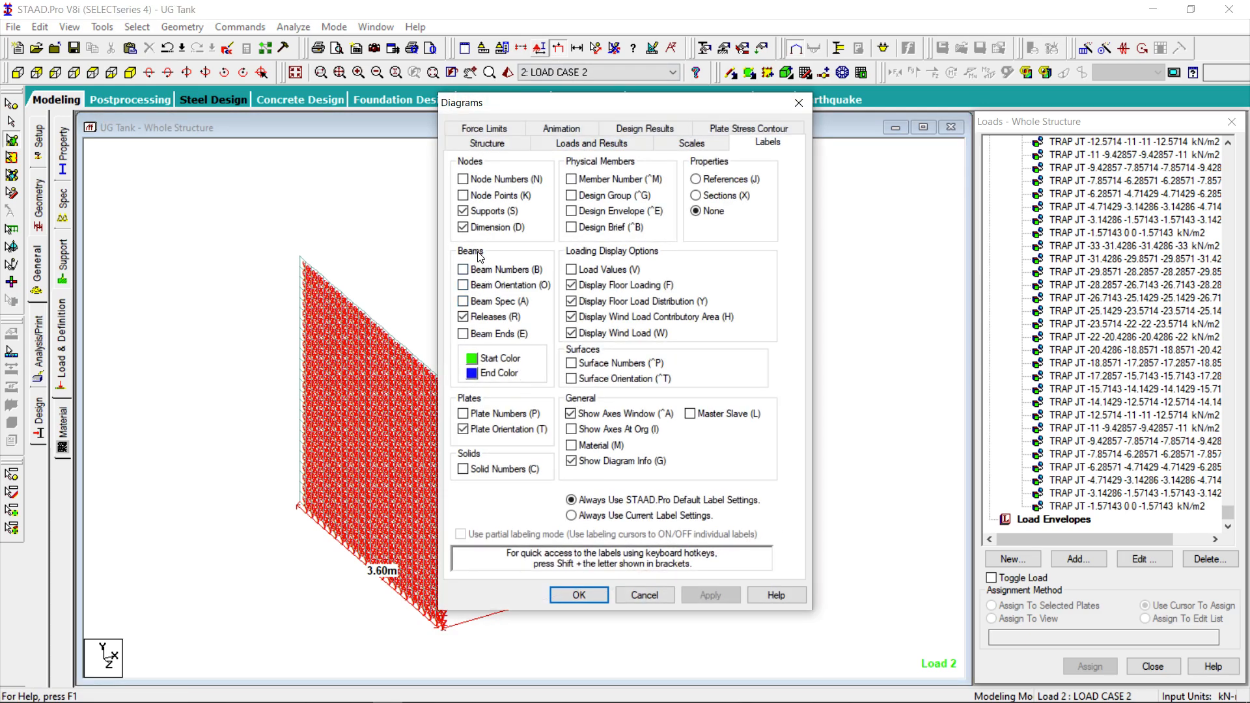
click(464, 430)
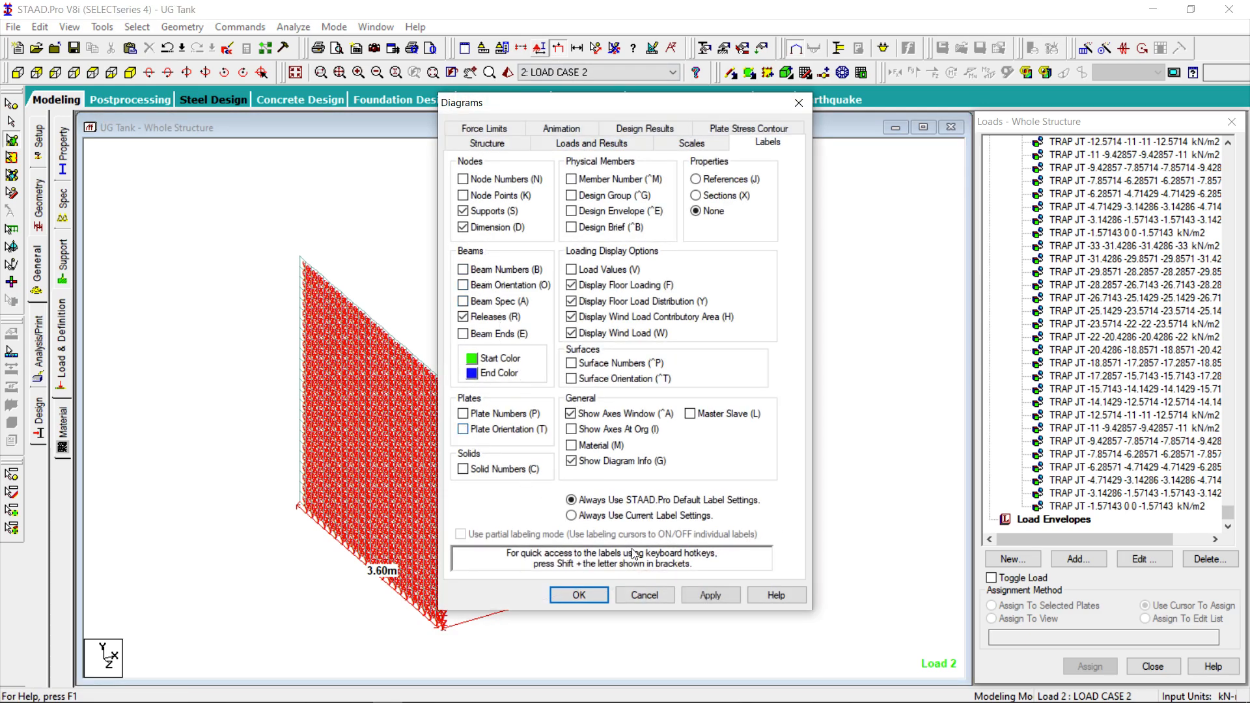
click(708, 596)
click(586, 596)
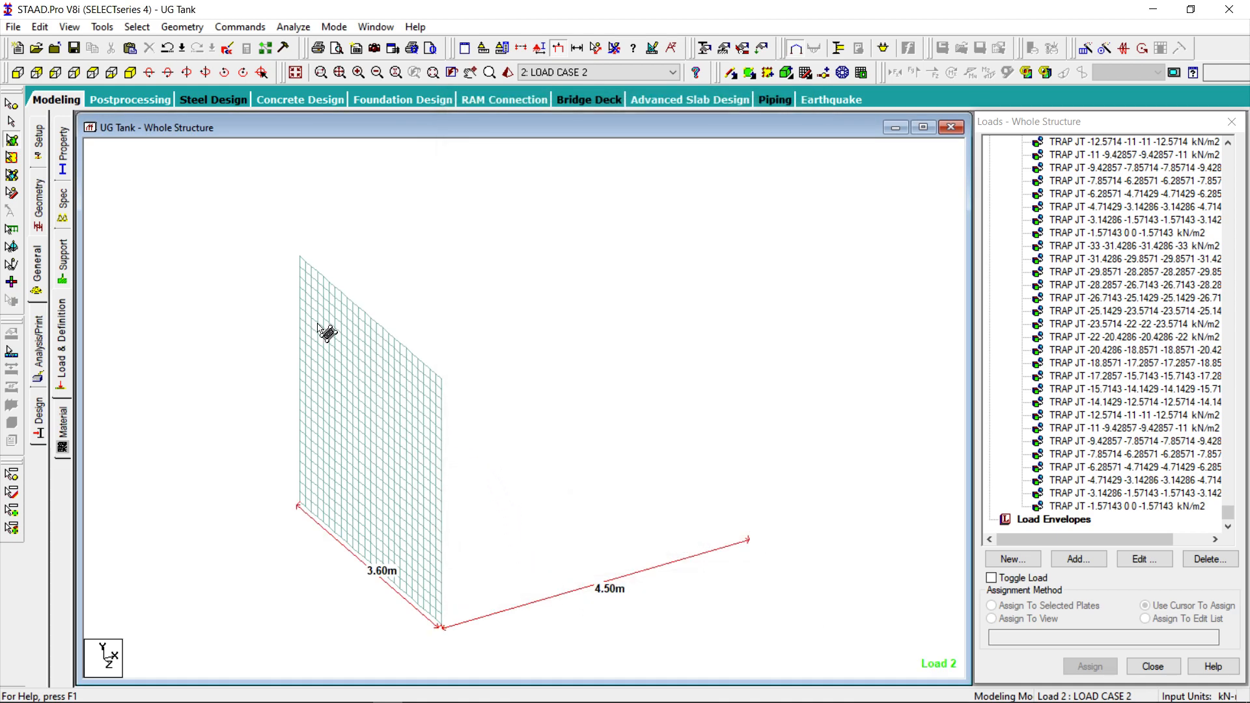
Start another Hydrostatic plate load in Load Case 2 and pick all plates of the isolated wall over its full height.
click(1092, 558)
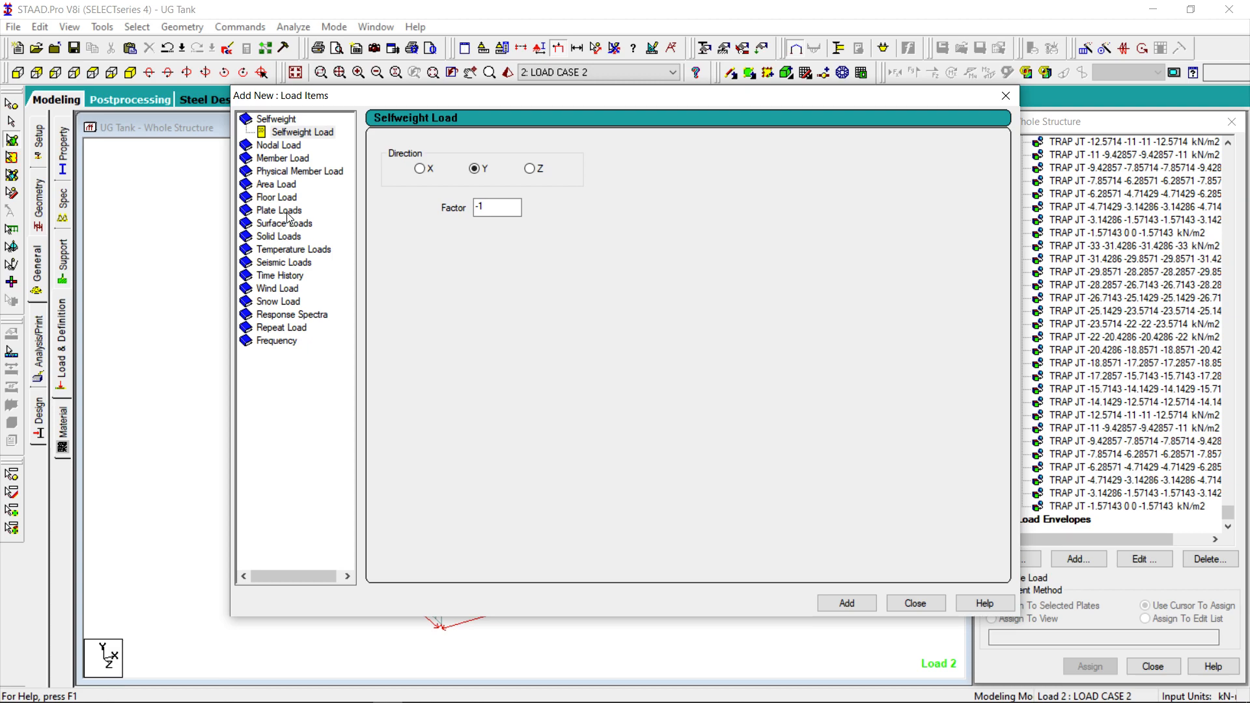
click(286, 213)
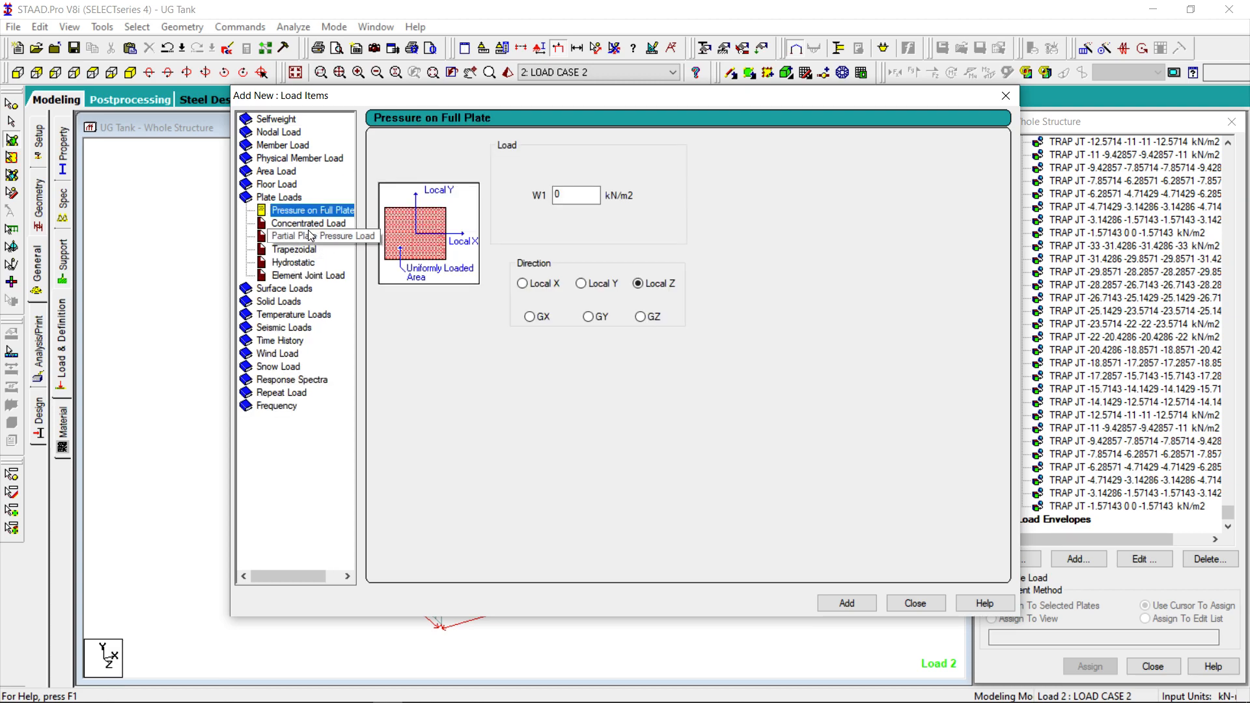
click(292, 263)
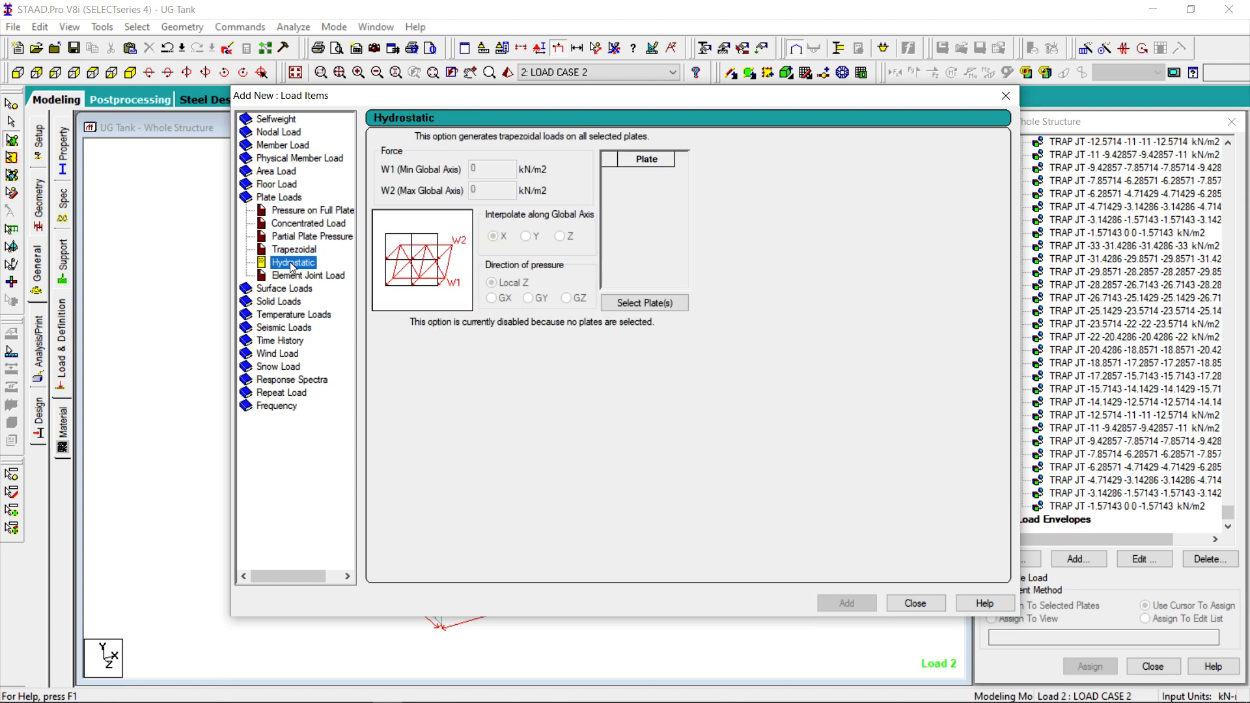
click(666, 307)
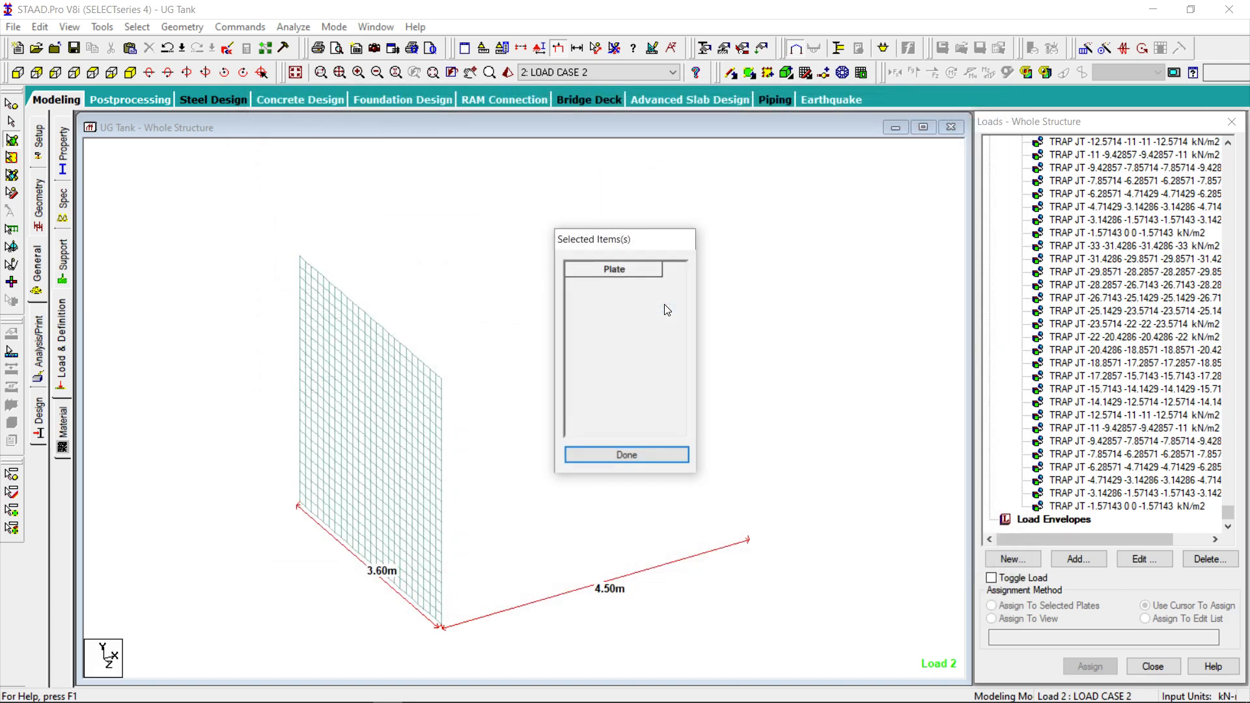
drag(234, 204, 489, 654)
click(629, 455)
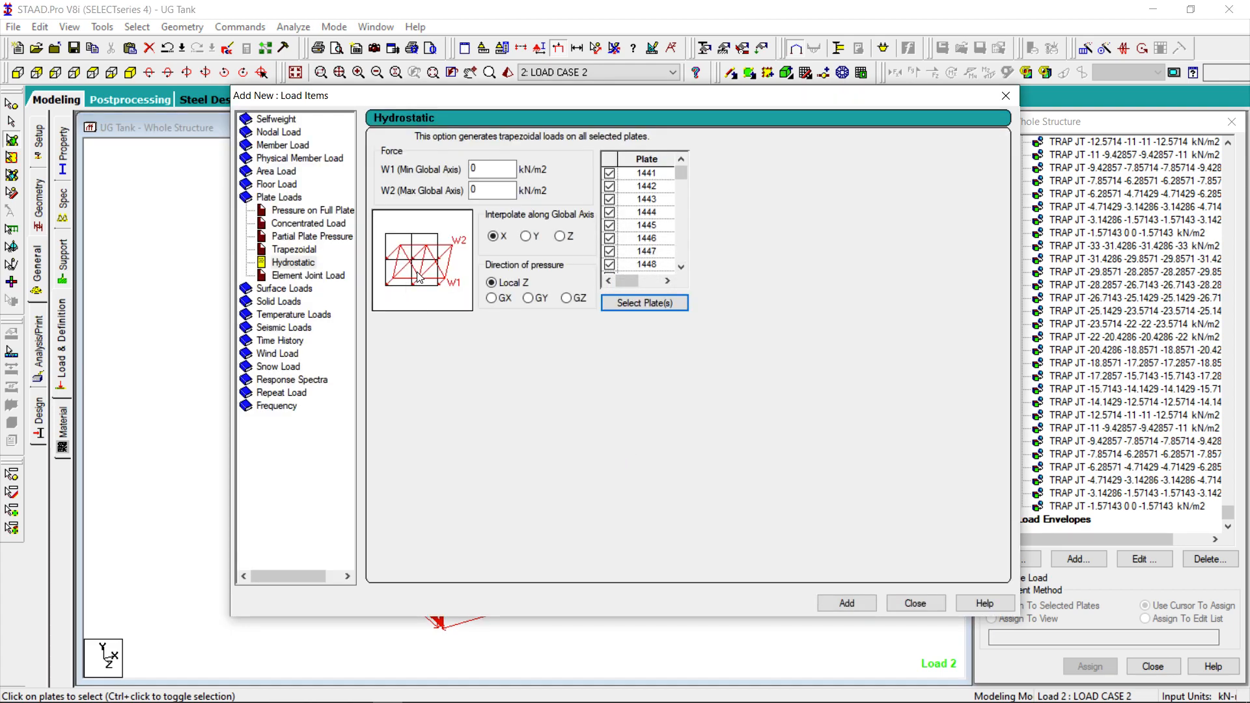
Add the hydrostatic load with W1 -33 and W2 0 kN/m2, interpolated along global Y in local Z, and clear the plate selection.
click(490, 191)
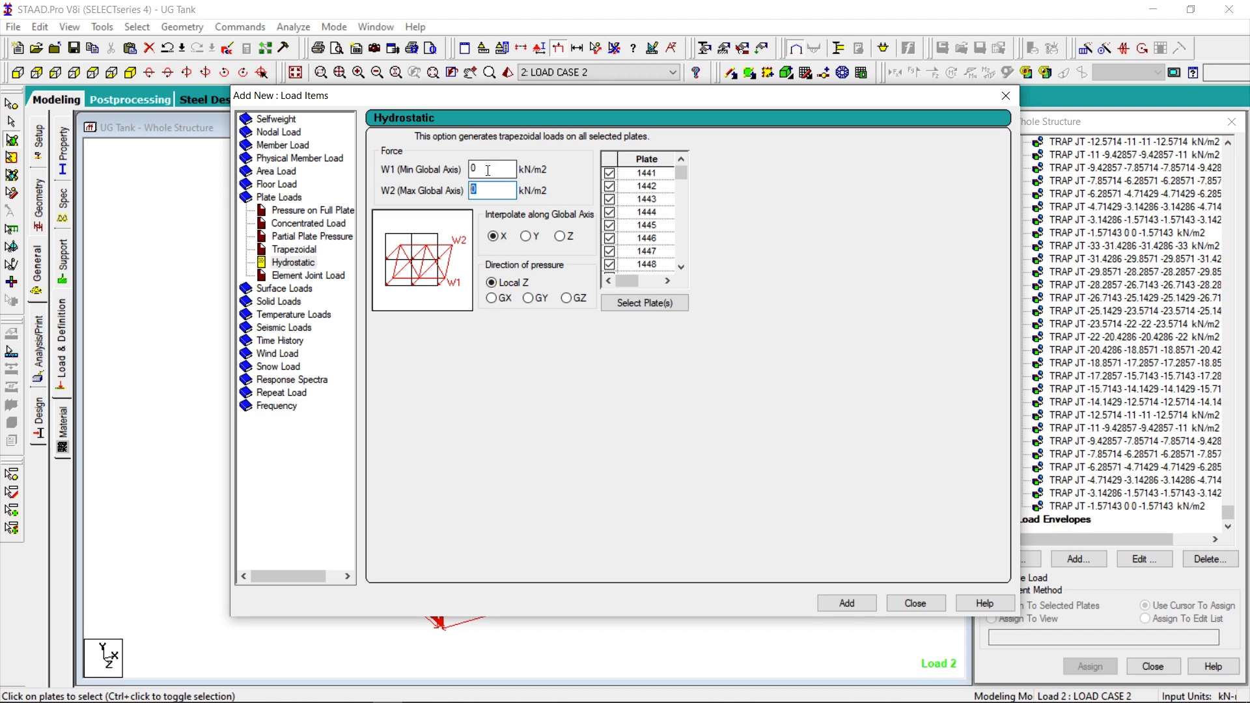
drag(488, 169, 386, 157)
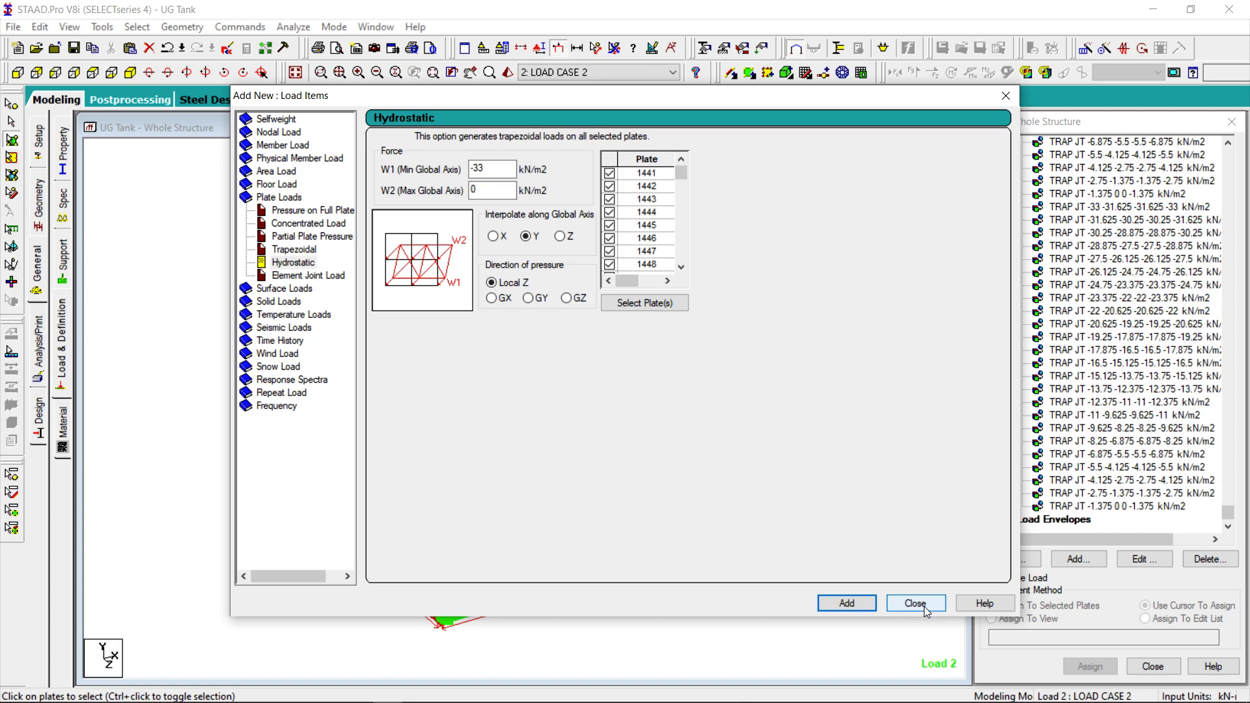
click(925, 607)
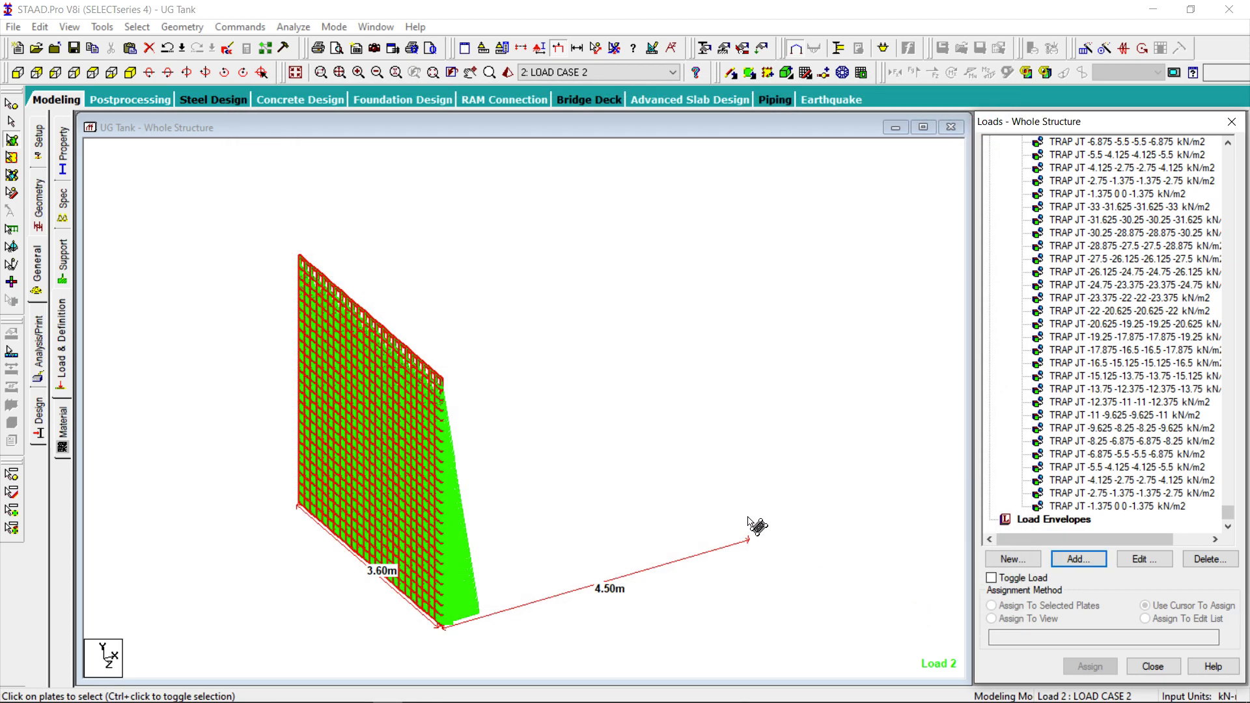
click(220, 416)
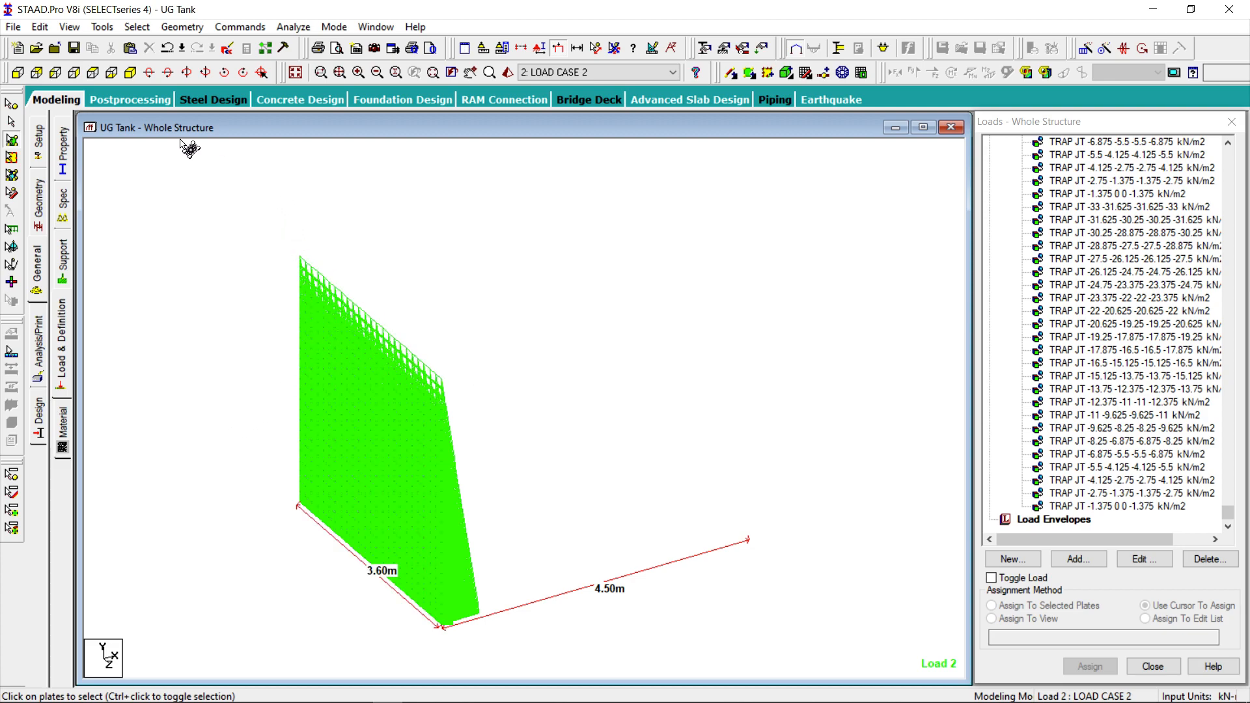
click(134, 75)
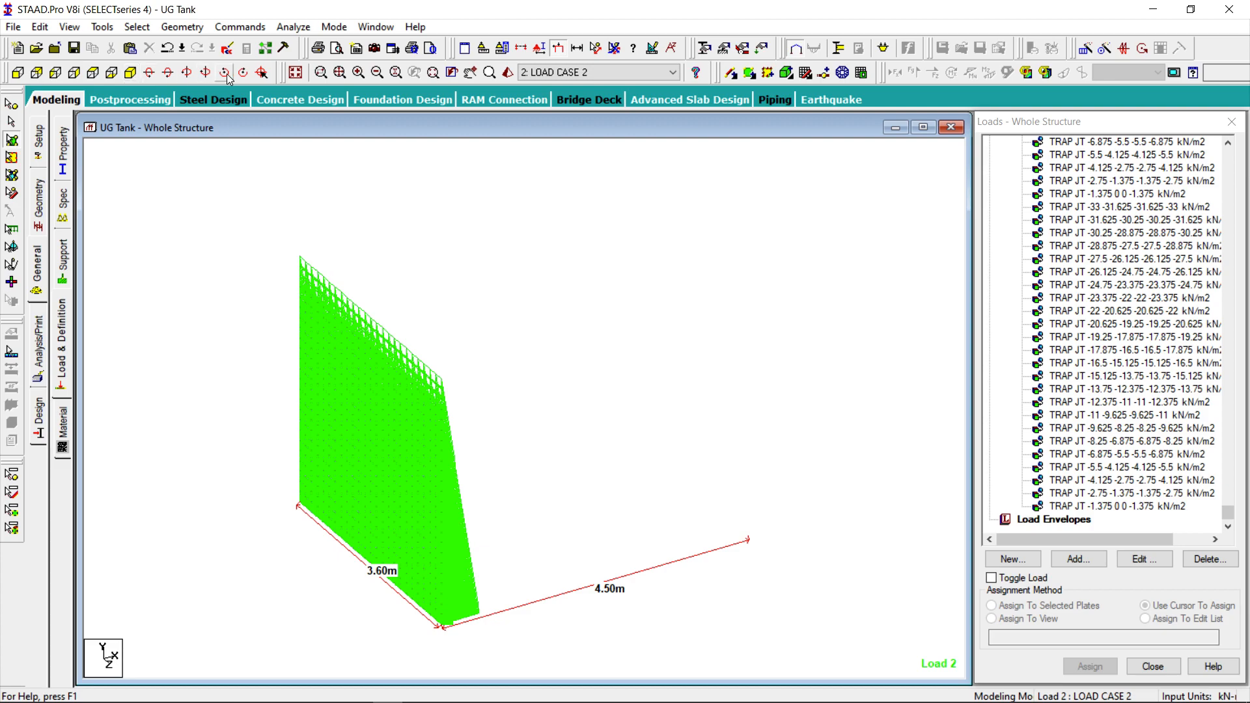
Bring back the whole structure, select the plates parallel to the YZ plane, and view only those two walls.
click(288, 75)
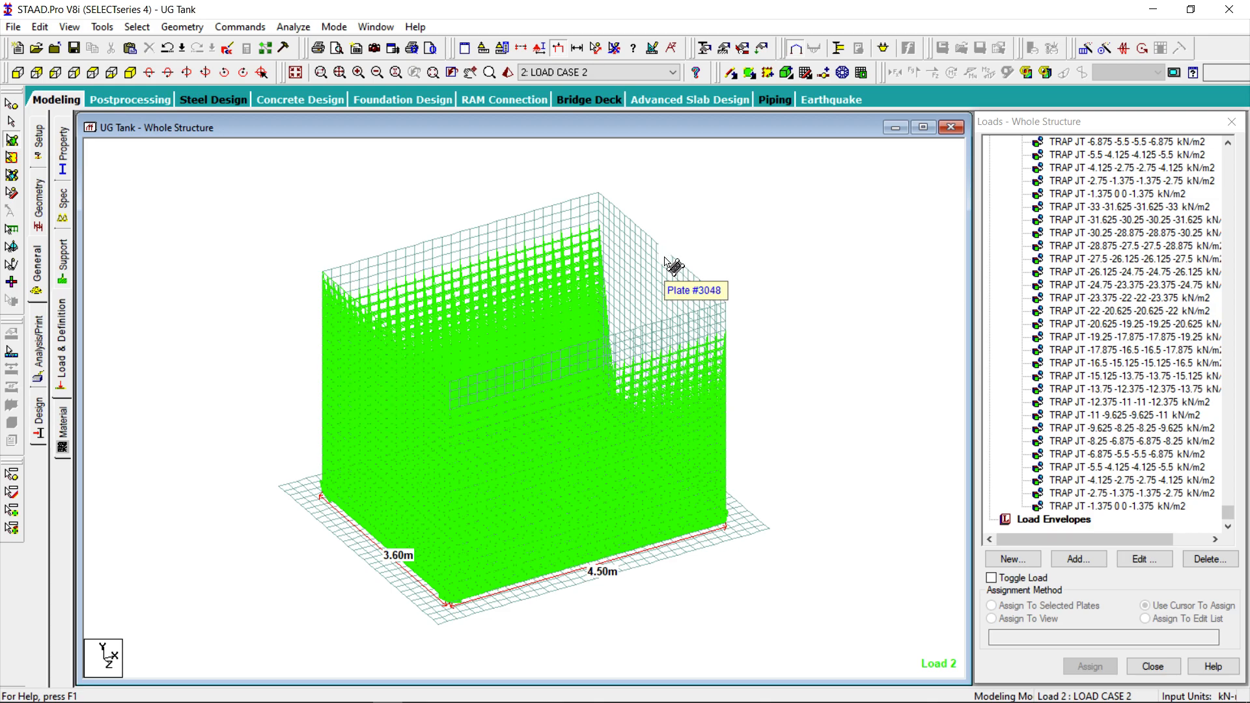
click(135, 27)
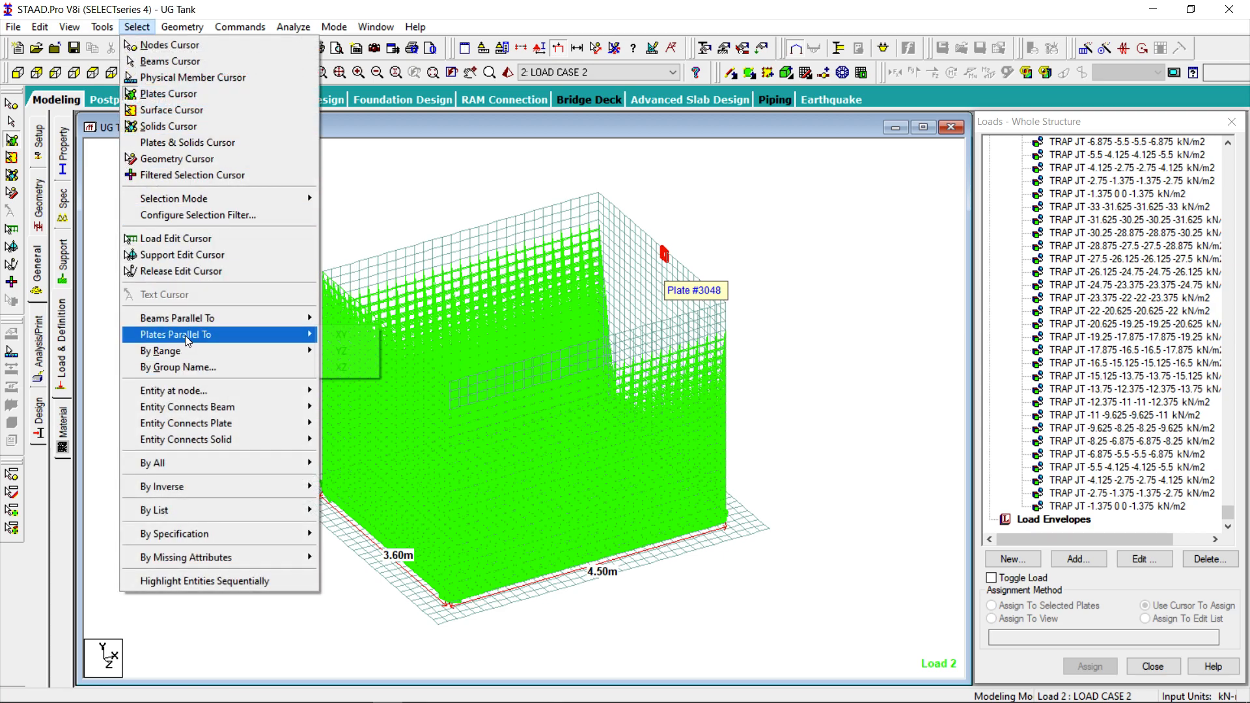
mouse_move(185, 335)
click(346, 352)
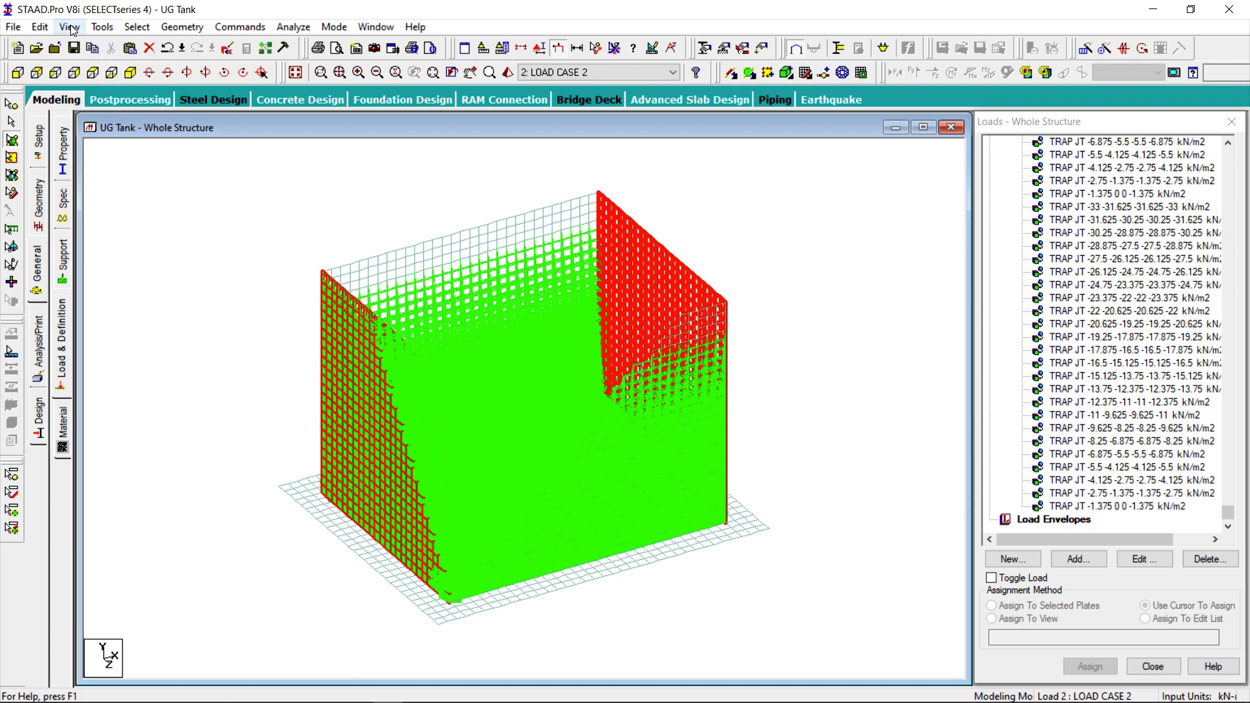
click(69, 27)
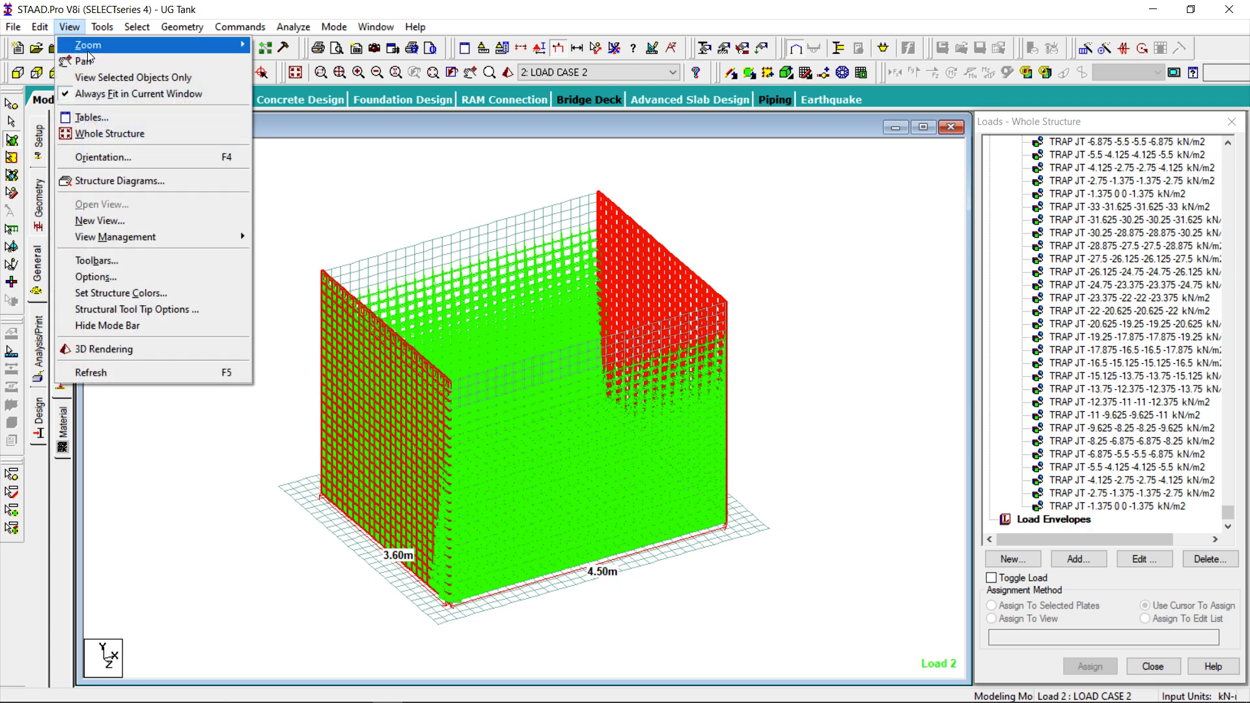
click(92, 77)
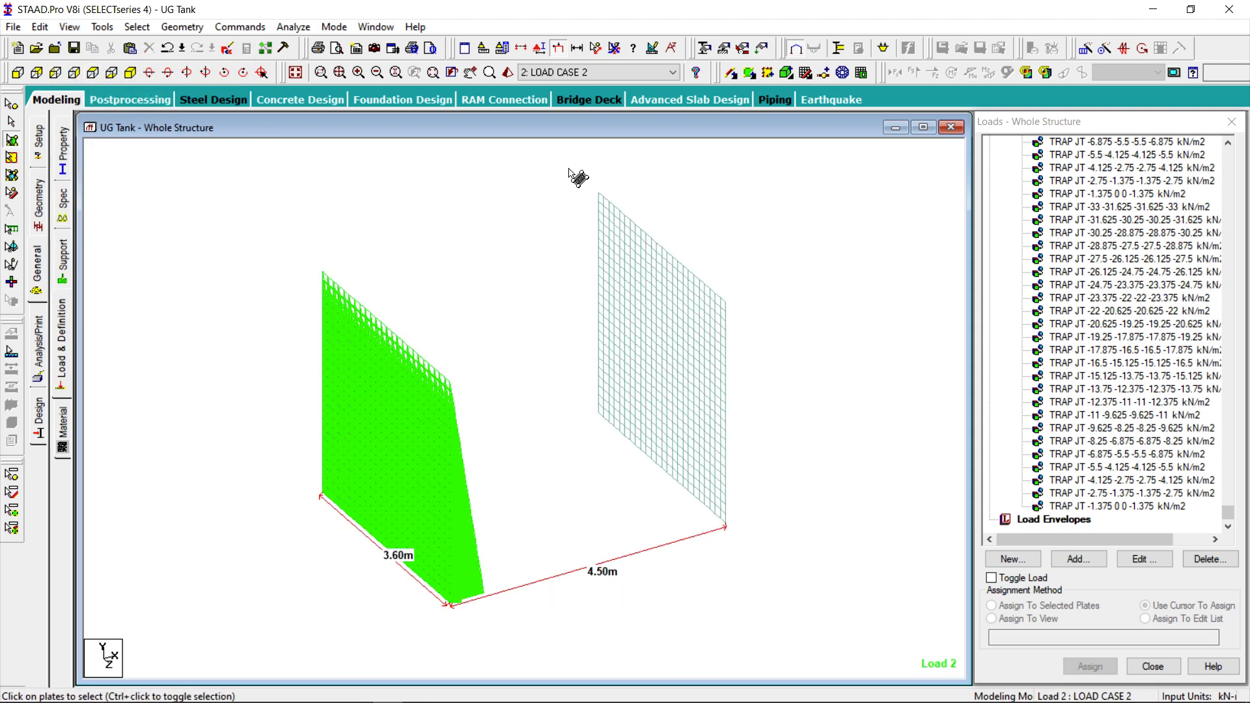
Isolate the YZ wall that has no load yet by viewing only its plates, and clear the plate selection.
drag(574, 170, 788, 544)
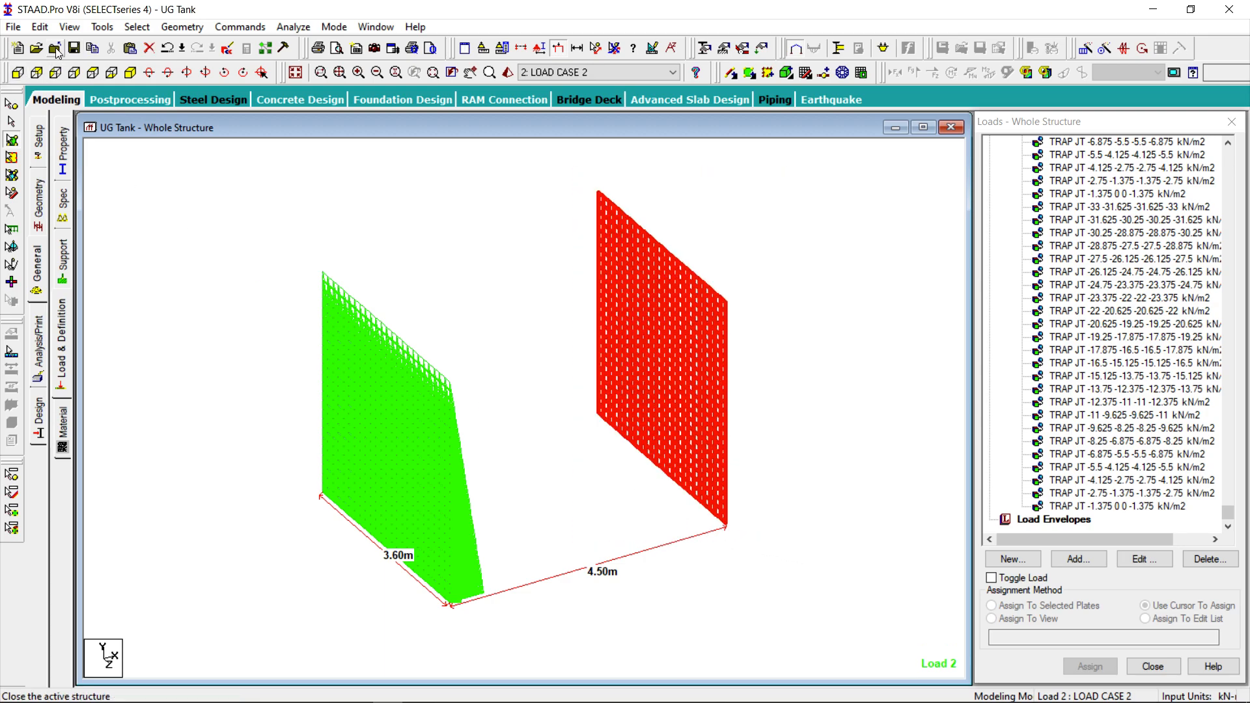
click(70, 27)
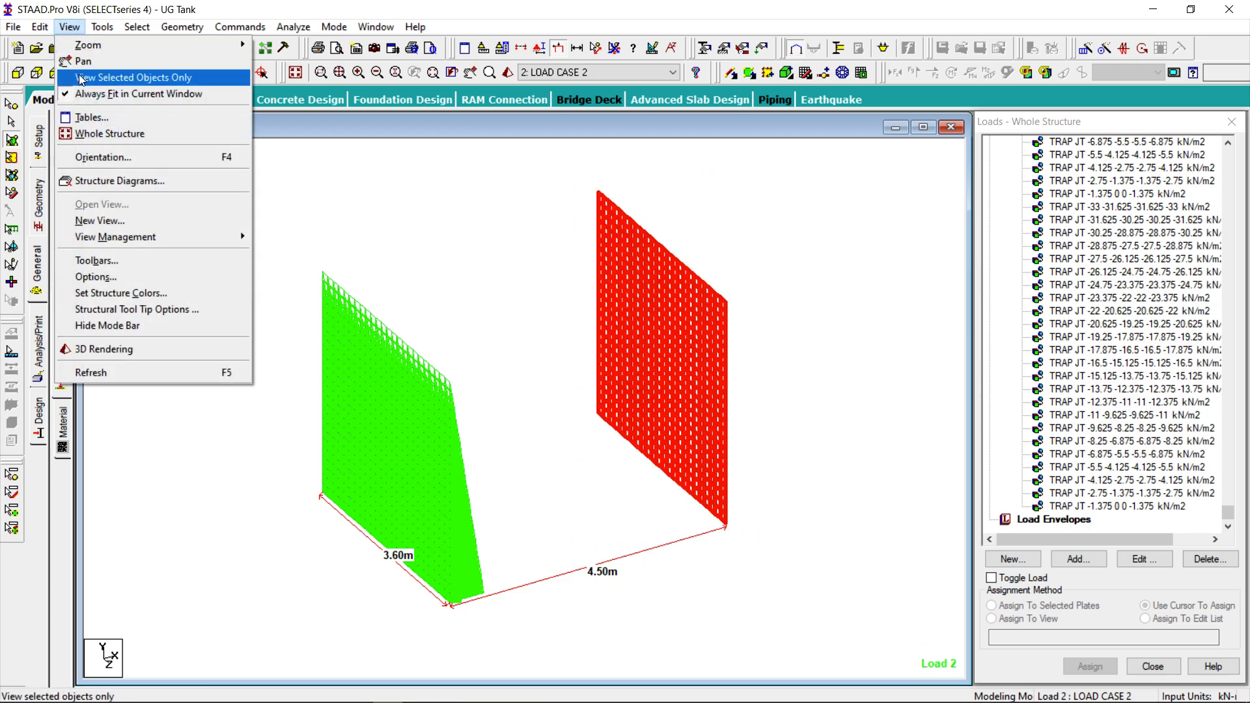
click(82, 79)
click(542, 214)
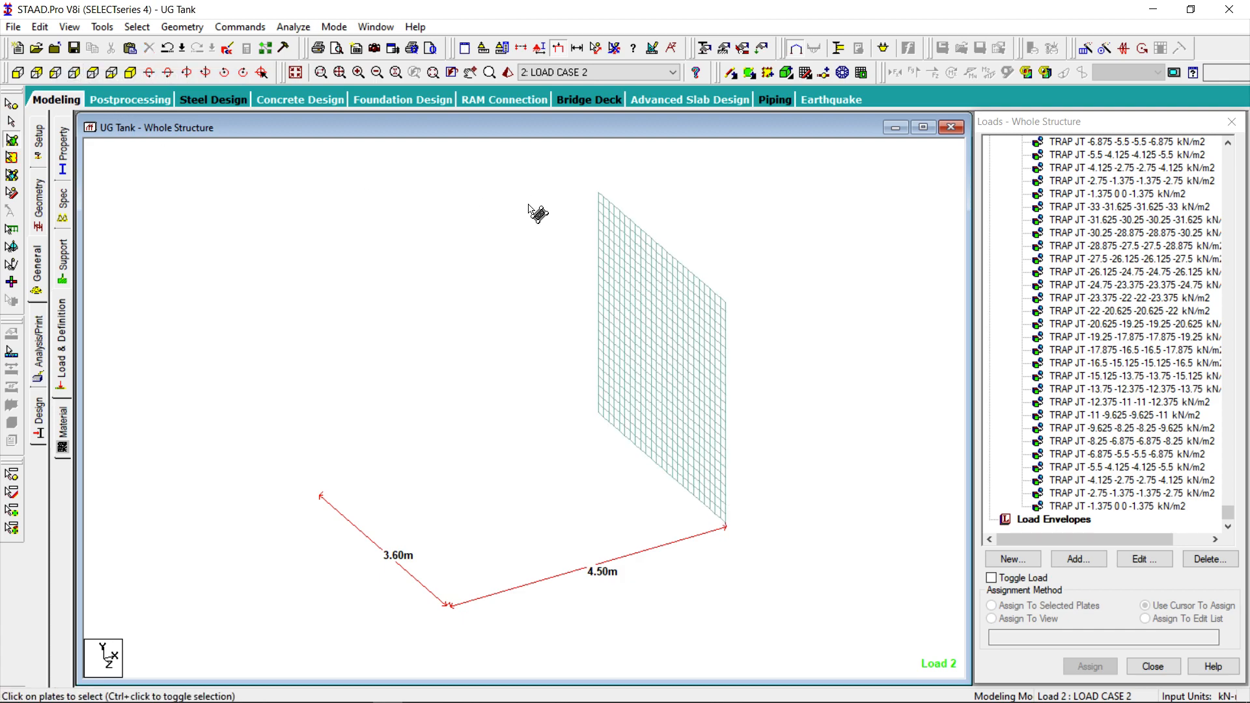
Turn on plate orientation labels for the isolated unloaded wall.
click(516, 53)
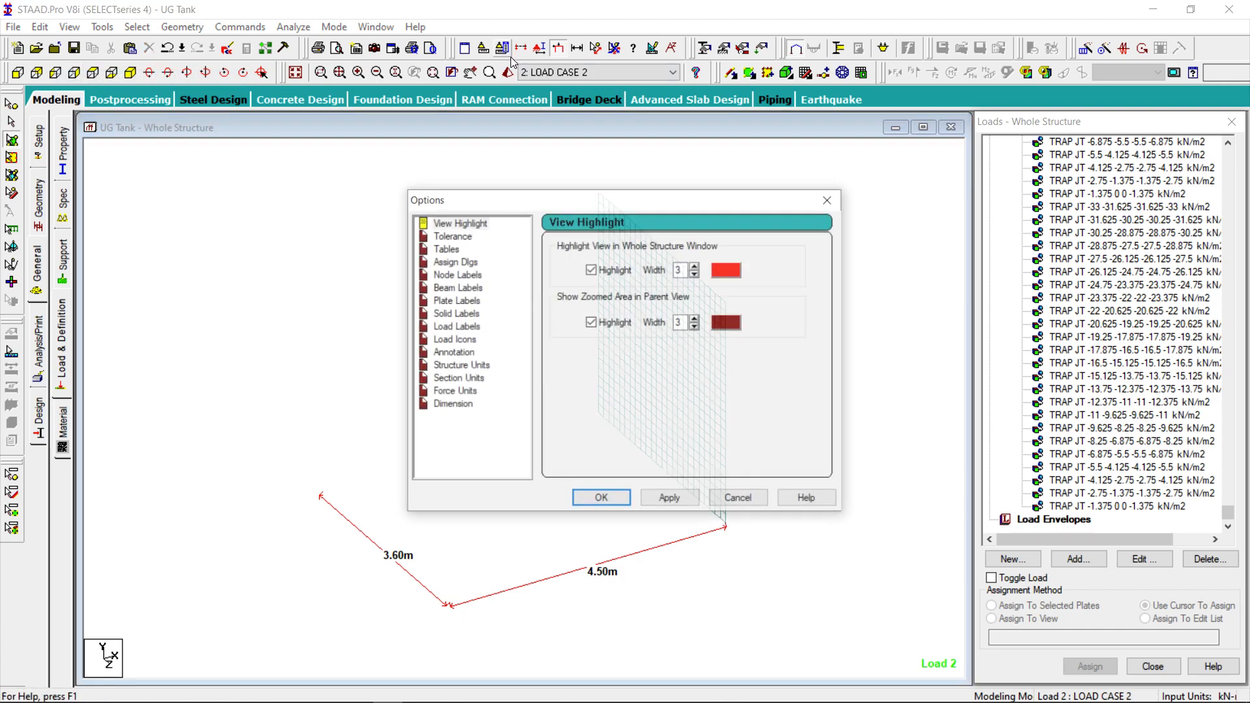
click(830, 200)
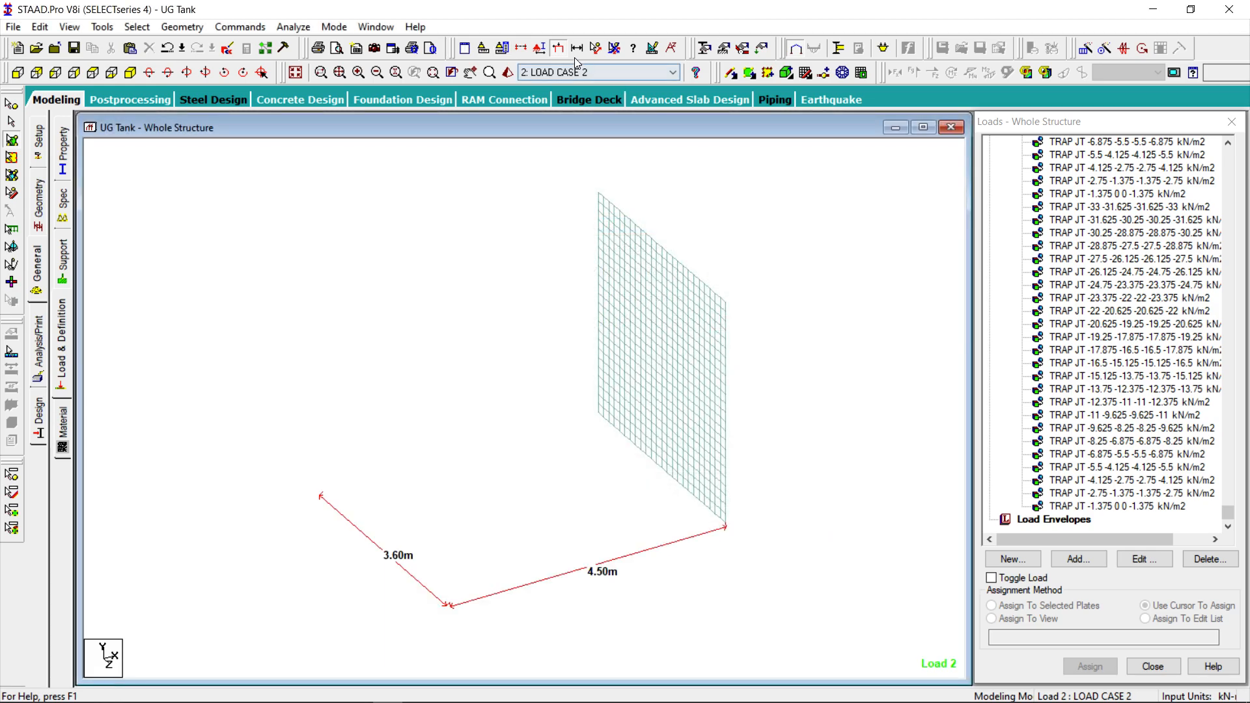
click(539, 48)
click(498, 431)
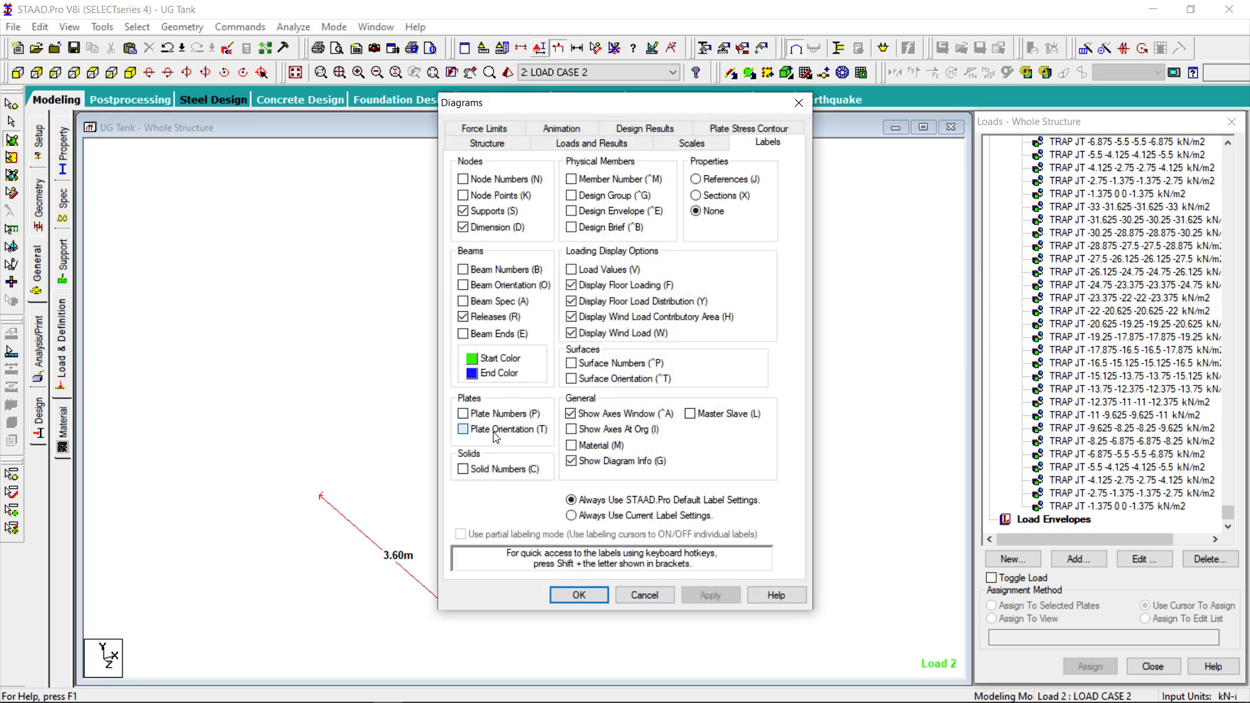
click(579, 596)
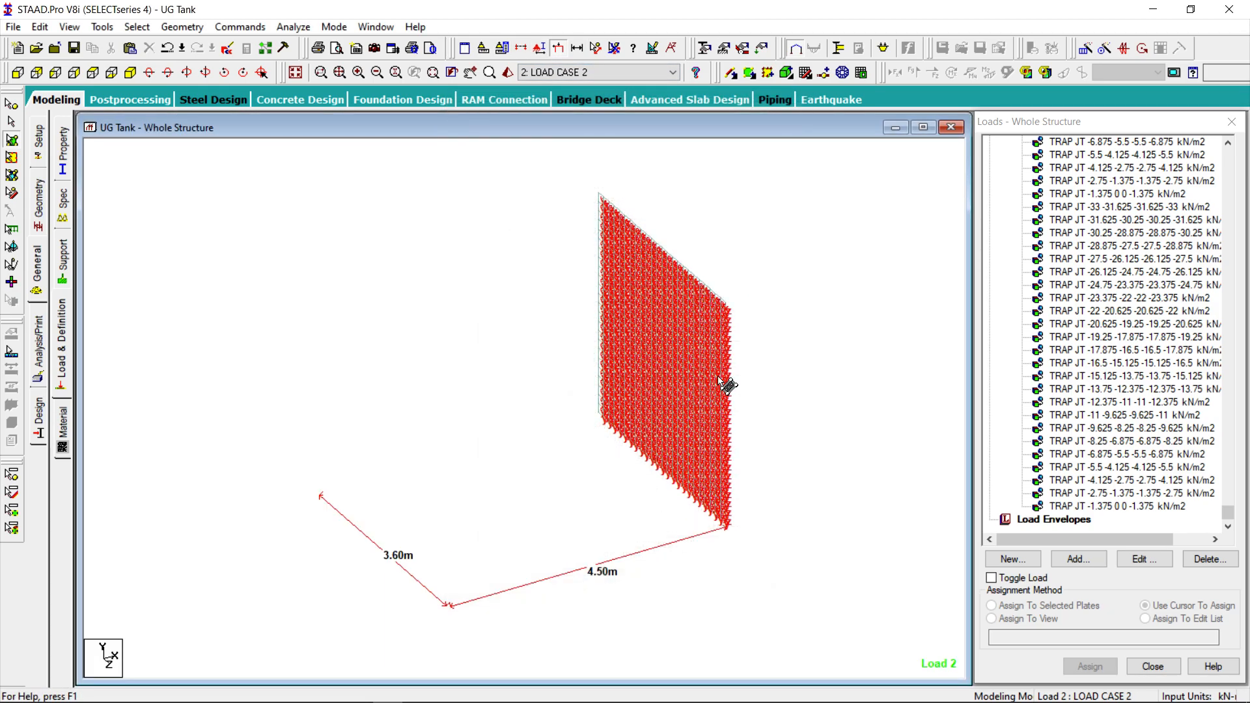
Examine the plates' local axes at the unloaded wall's upper corner in an enlarged view, then close the zoom view.
click(333, 75)
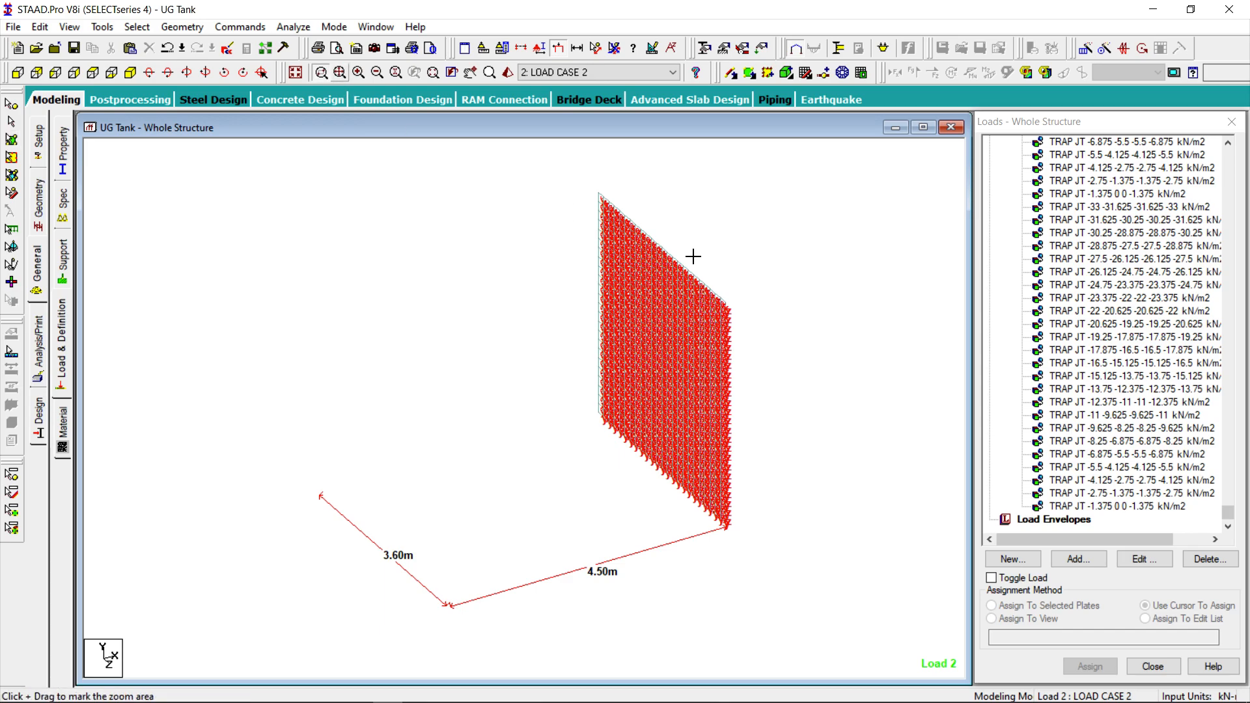
drag(713, 258, 790, 343)
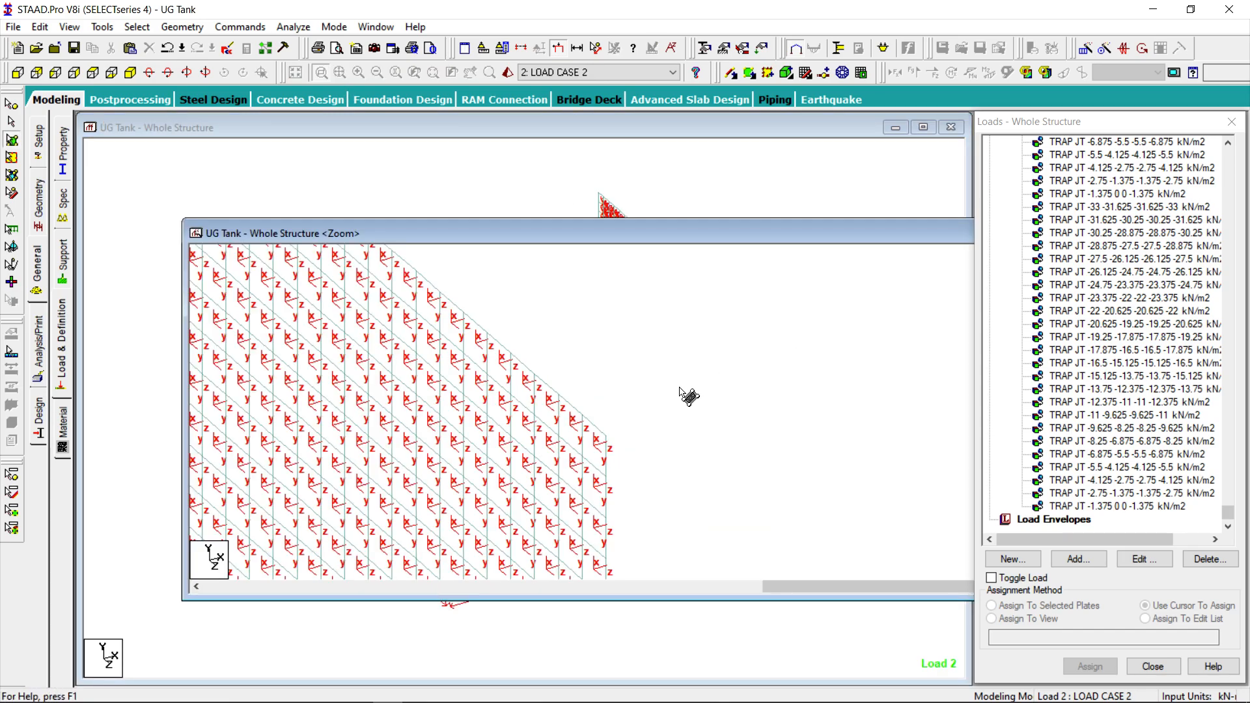
scroll(646, 421, up, 3)
scroll(654, 430, up, 2)
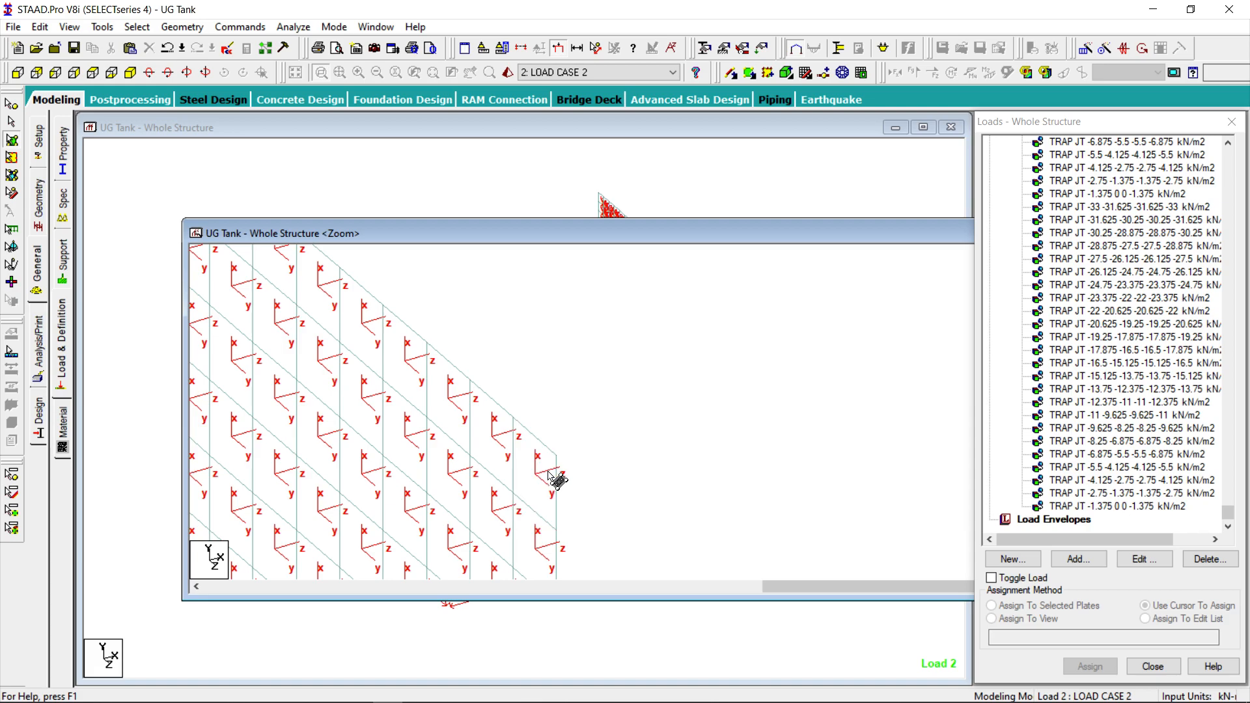
drag(669, 231, 145, 223)
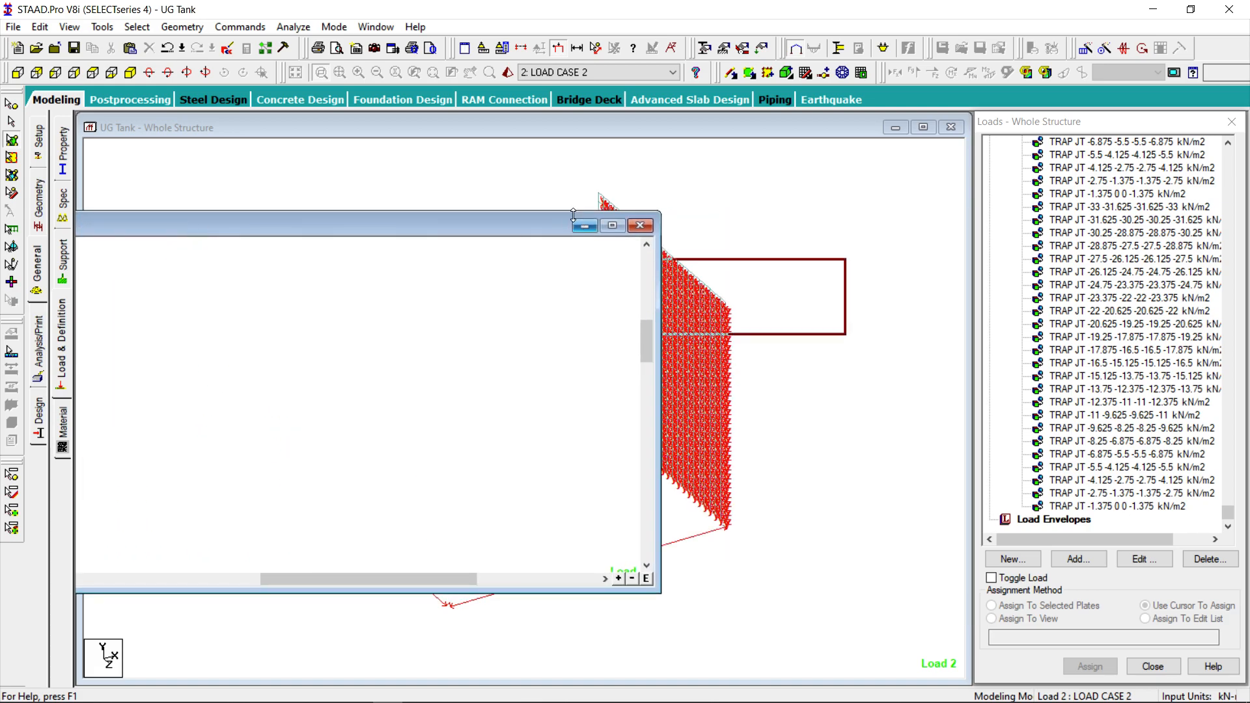
click(649, 226)
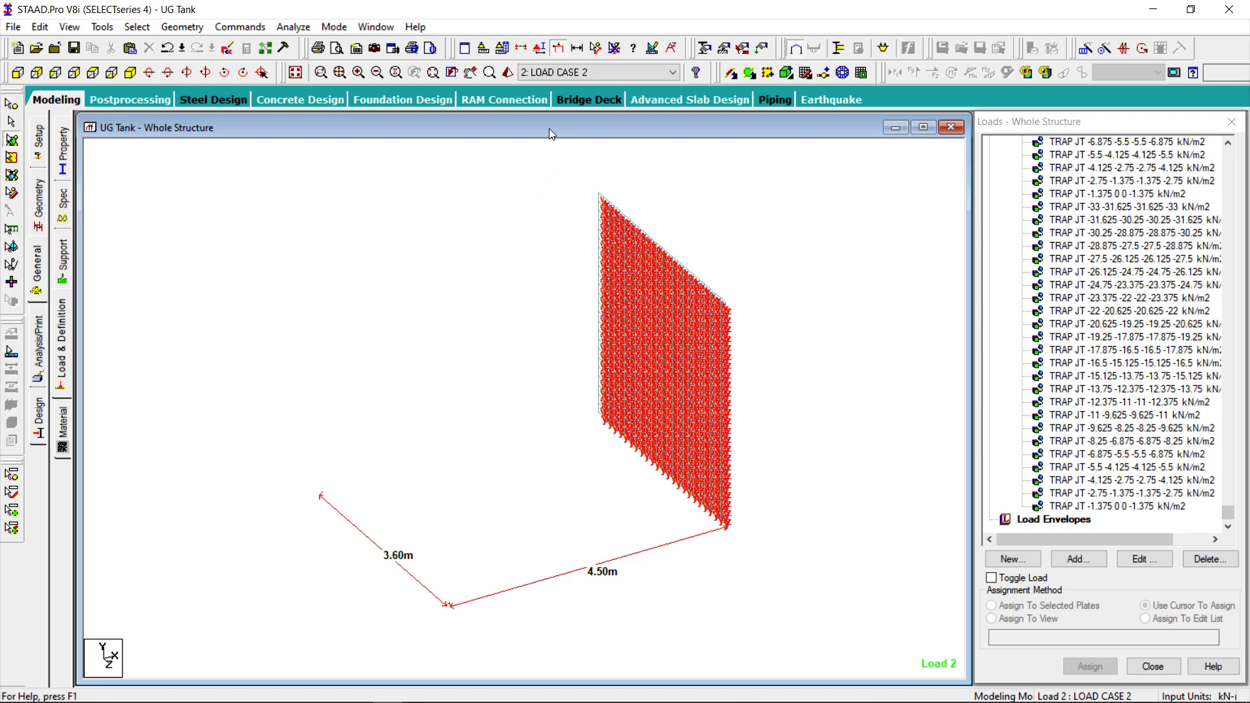
Turn the plate orientation labels off for the isolated unloaded wall.
click(539, 47)
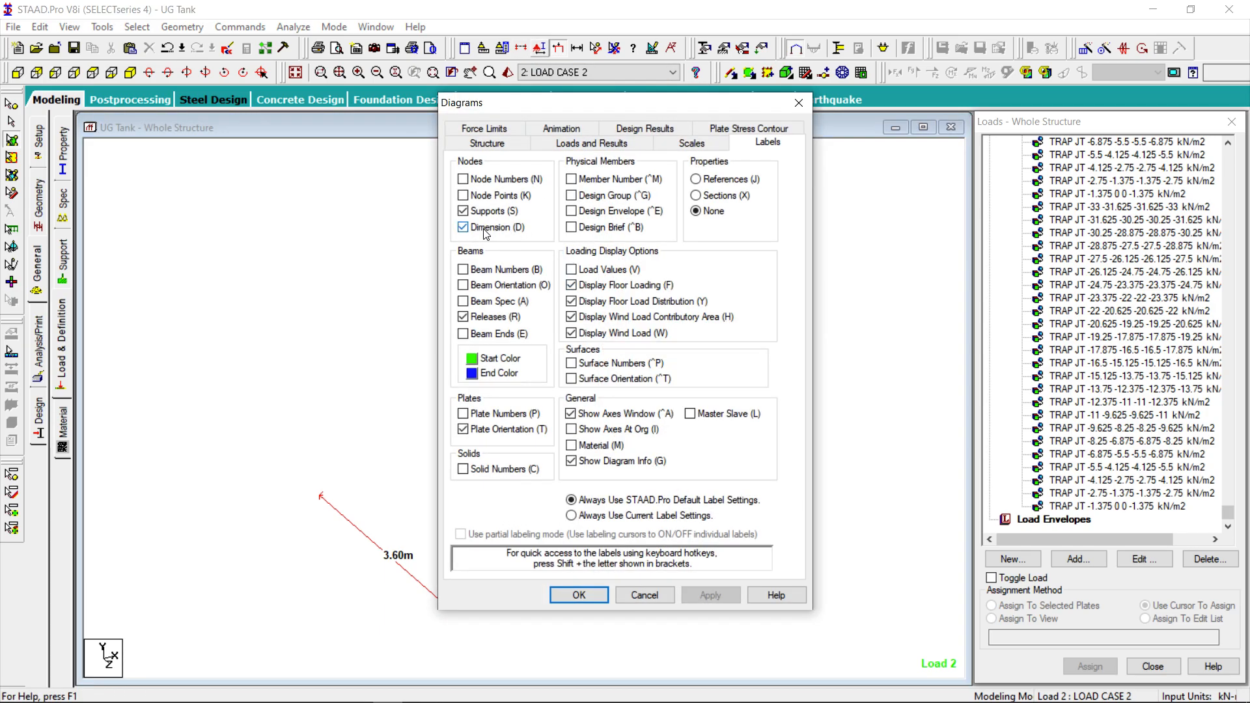
click(472, 429)
click(699, 593)
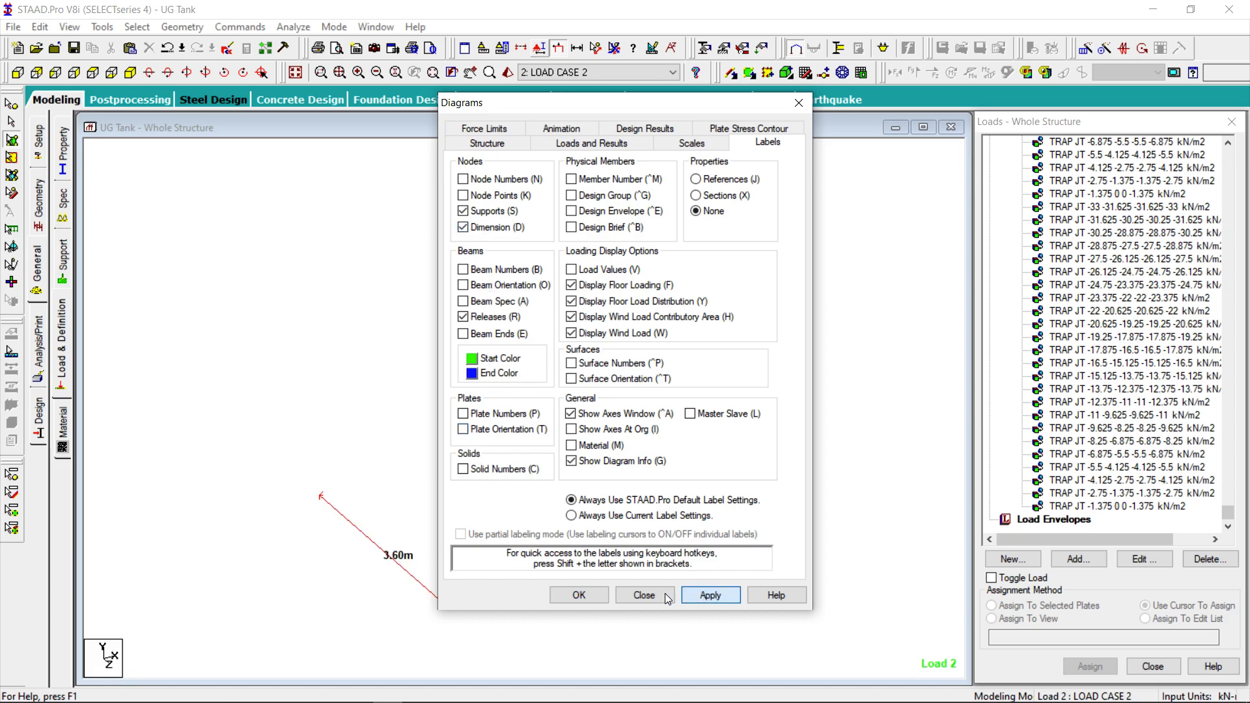
click(597, 596)
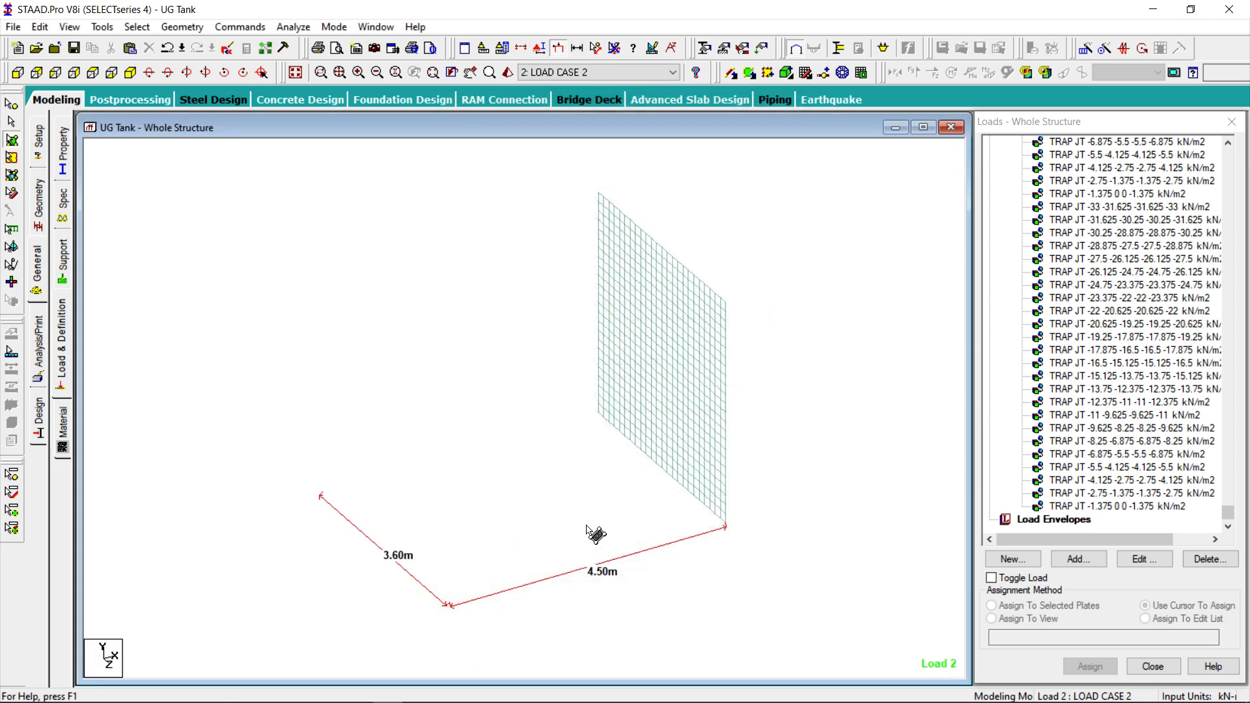
click(1085, 564)
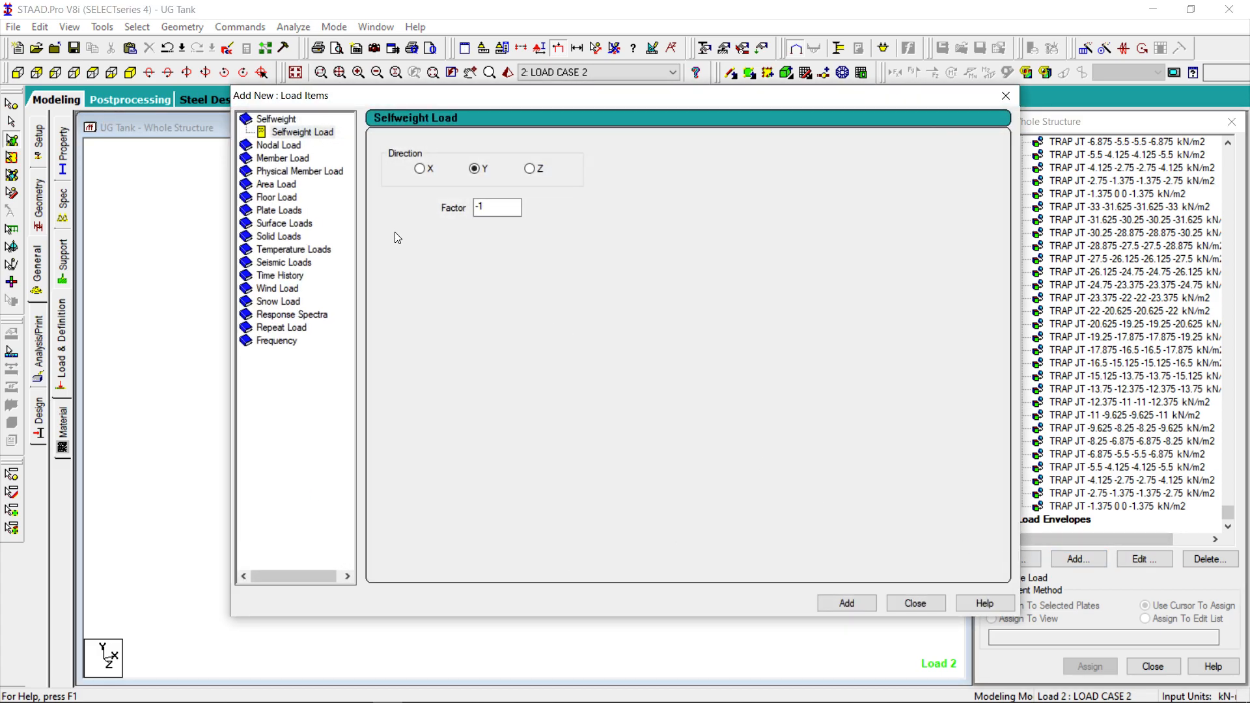
click(253, 214)
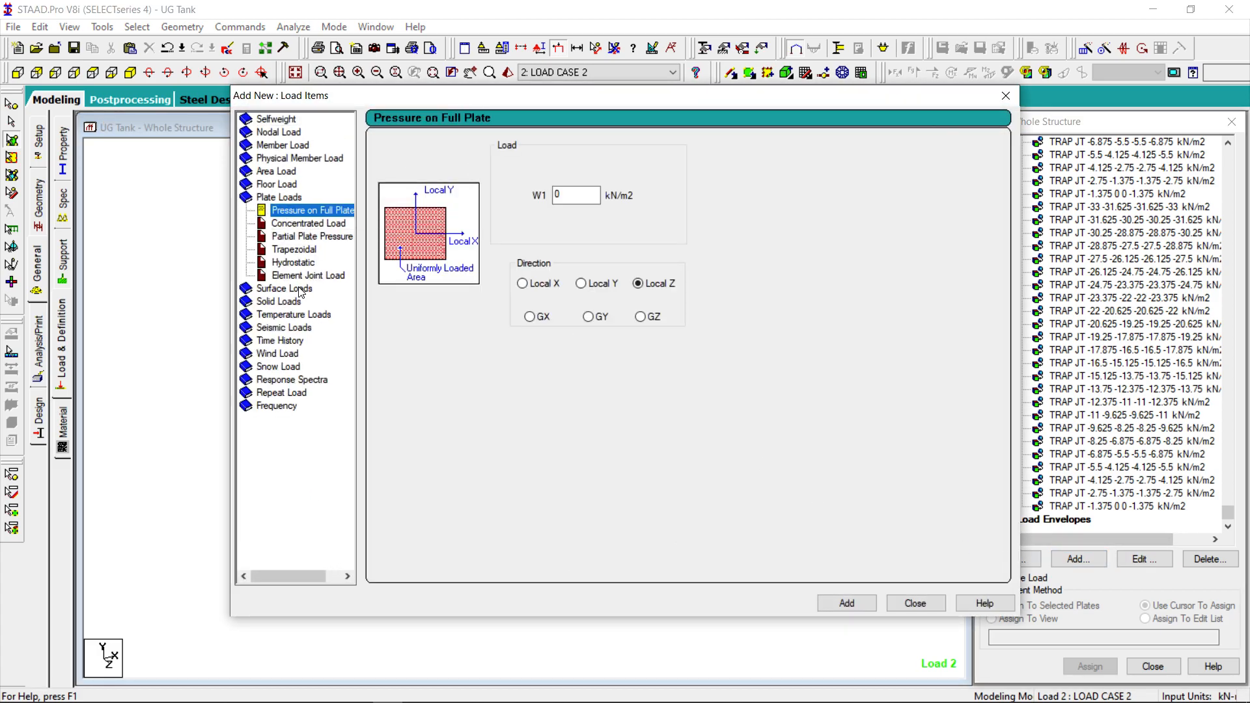
click(292, 263)
click(681, 305)
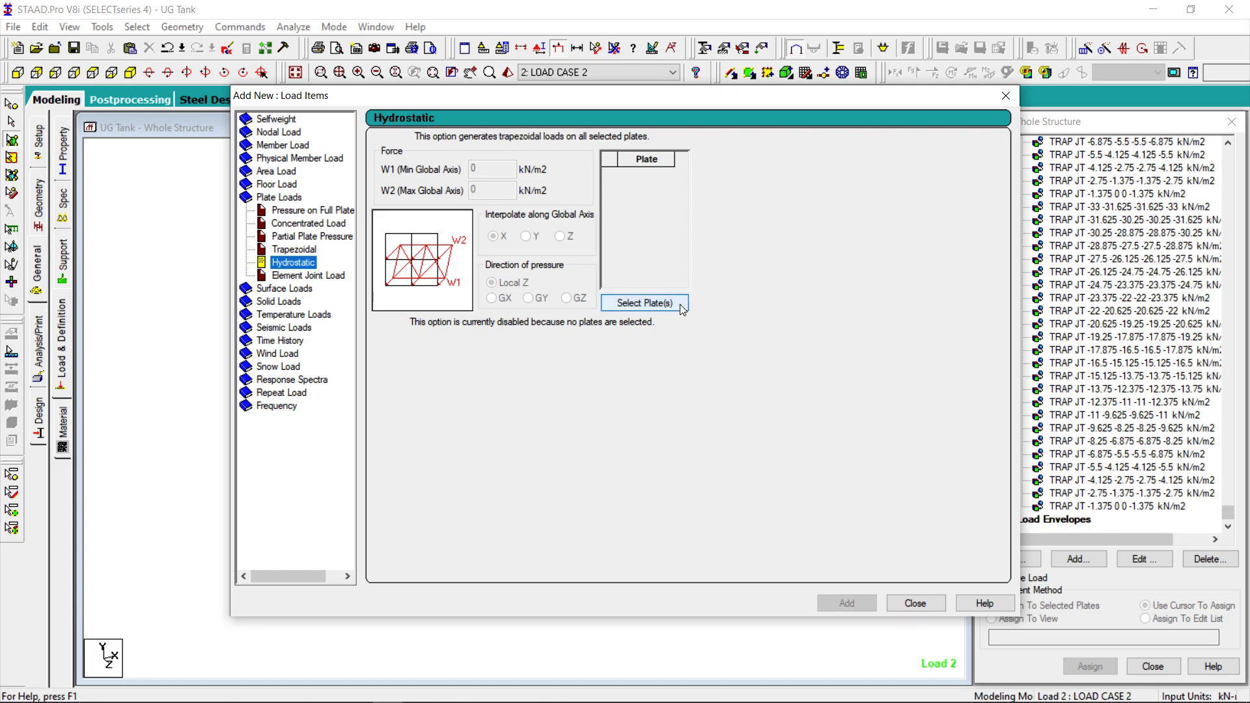
drag(561, 173, 822, 590)
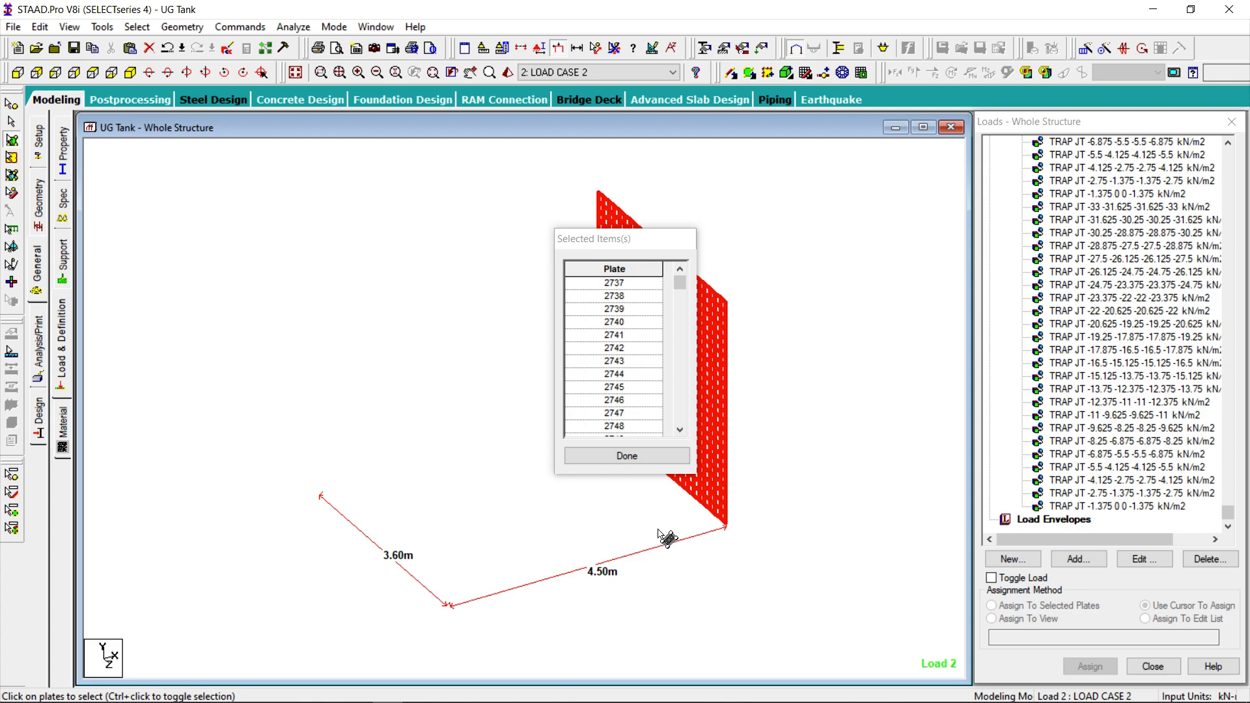
click(611, 455)
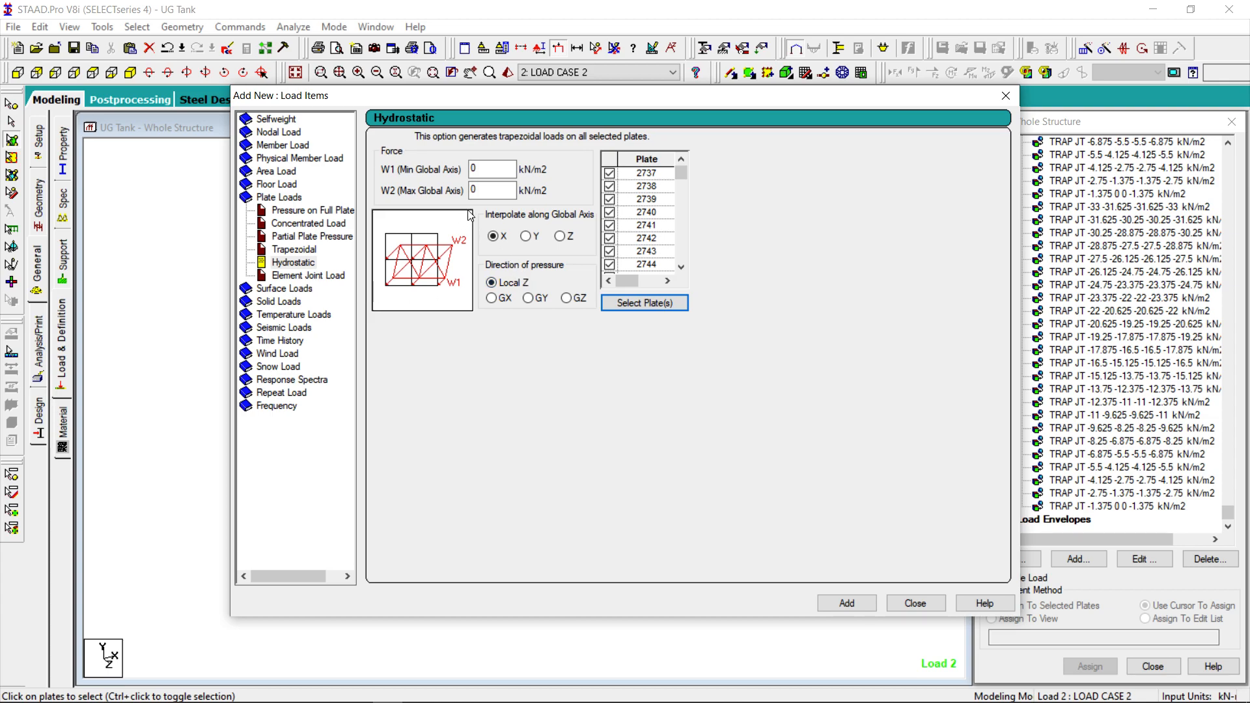
drag(501, 169, 438, 162)
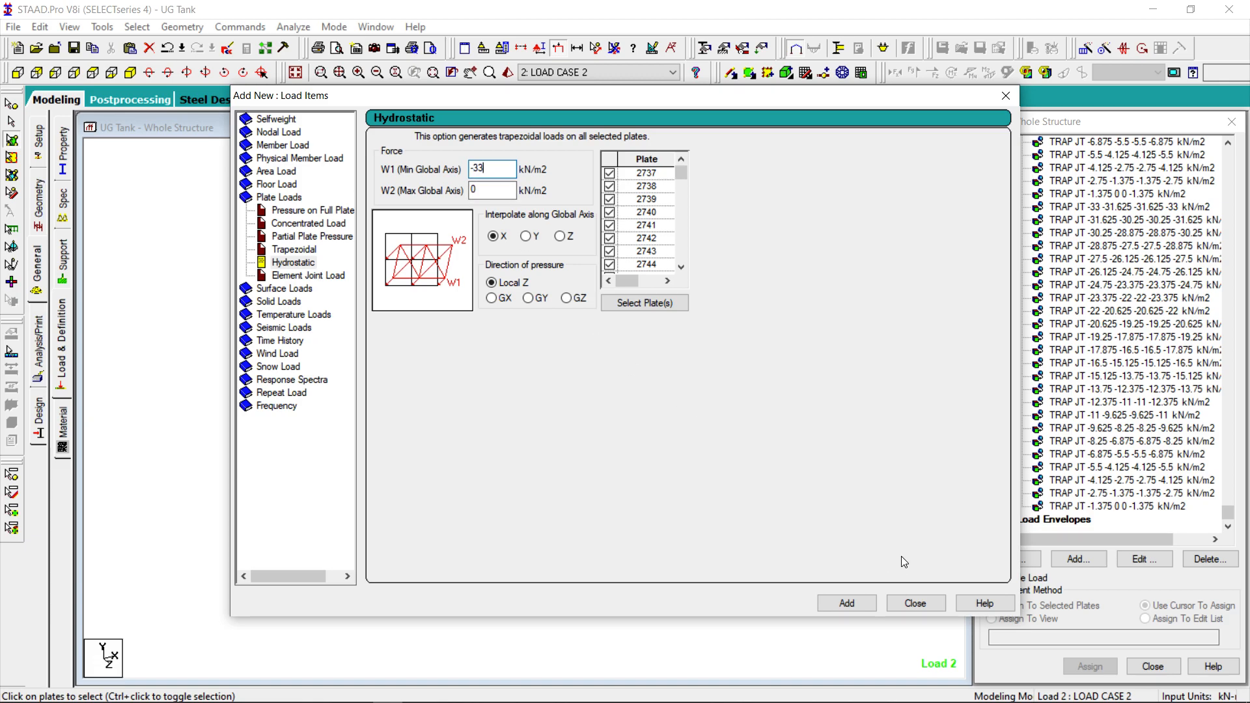
click(915, 603)
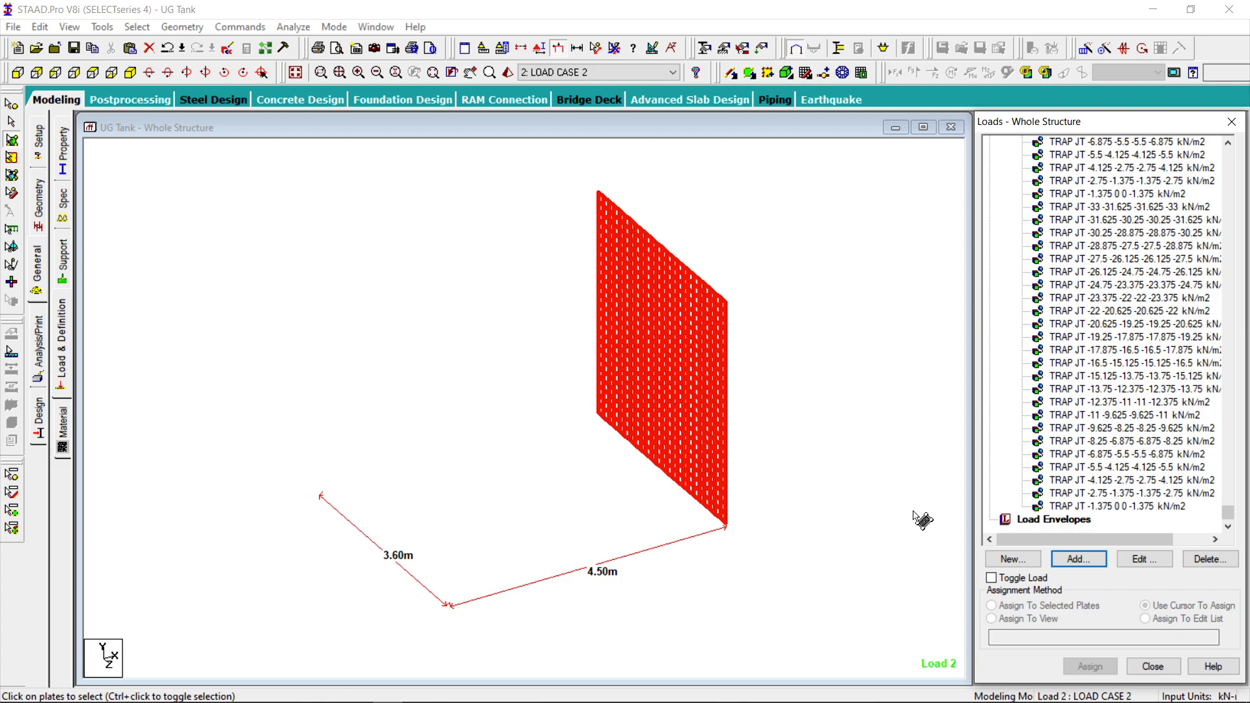
click(770, 296)
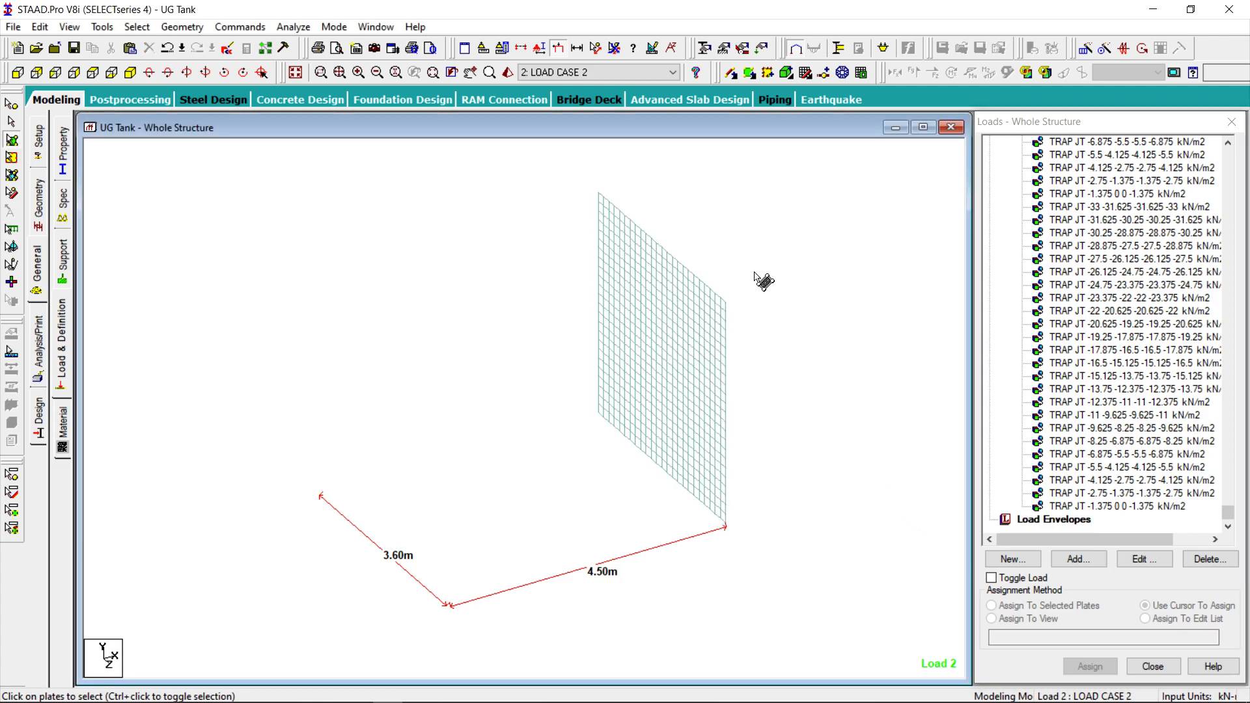
Show the plate orientation labels again and recheck the local z direction near the wall's upper corner in a closer zoom view.
click(539, 48)
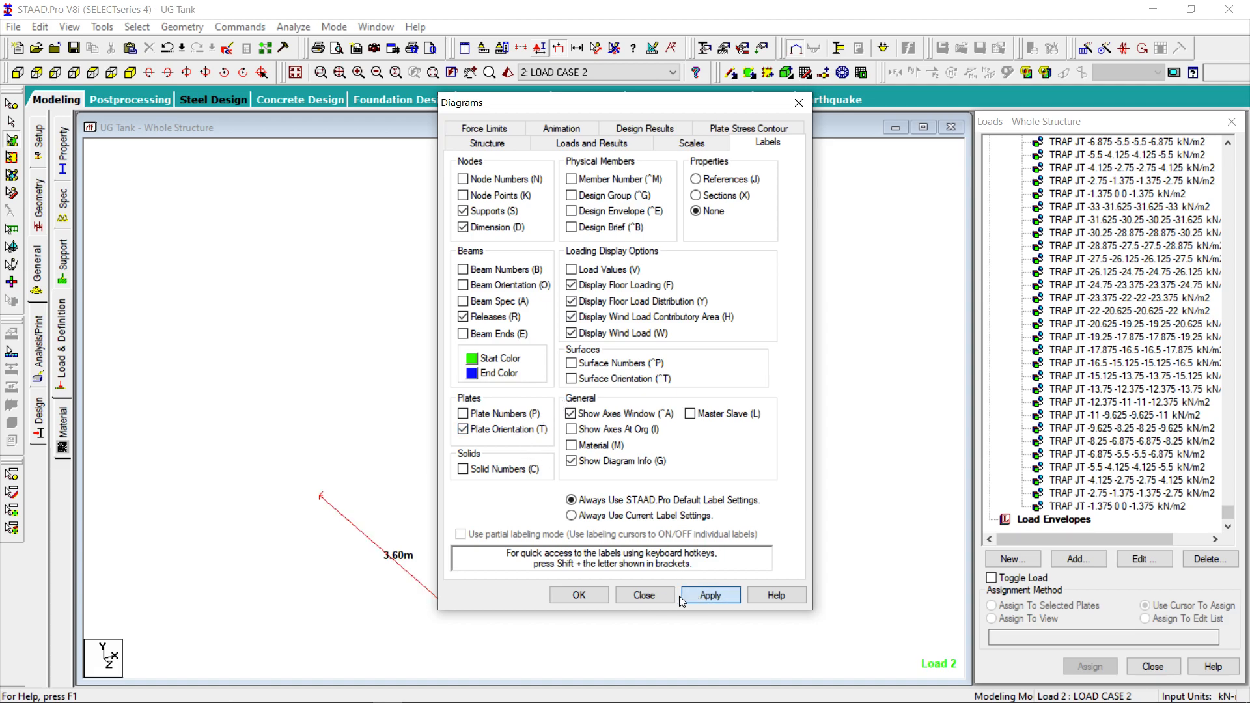
click(579, 595)
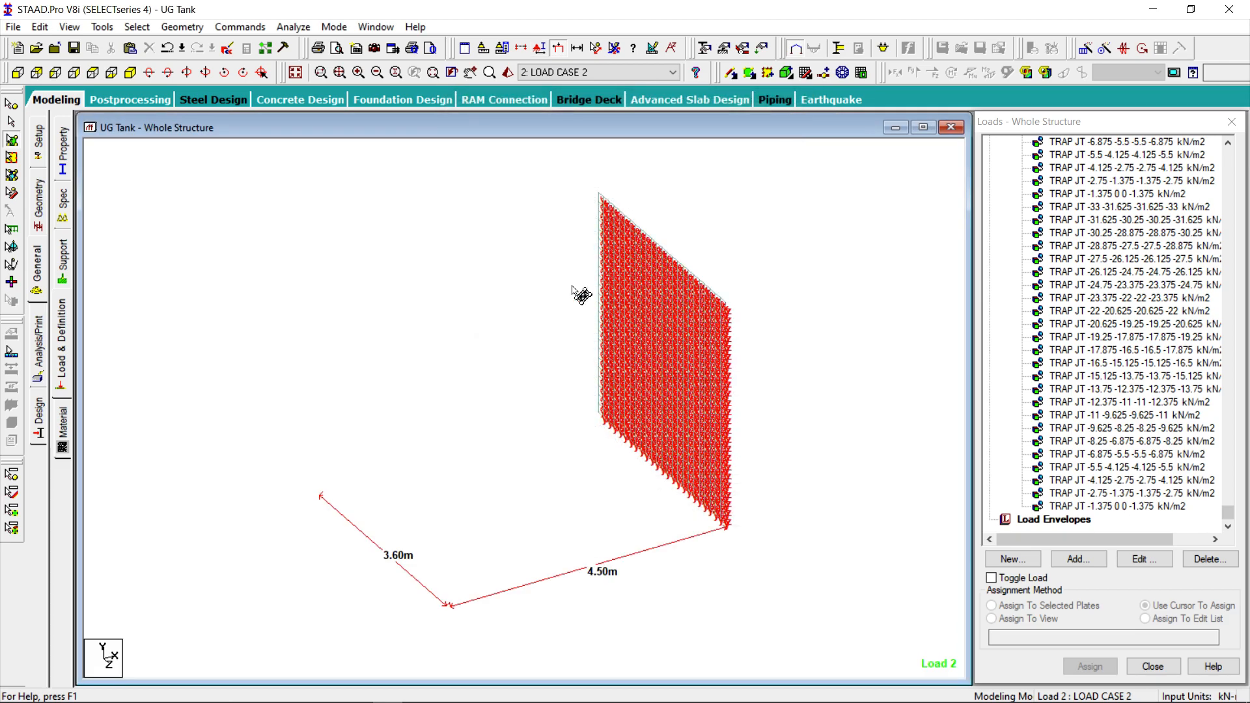
click(321, 73)
drag(639, 242, 849, 362)
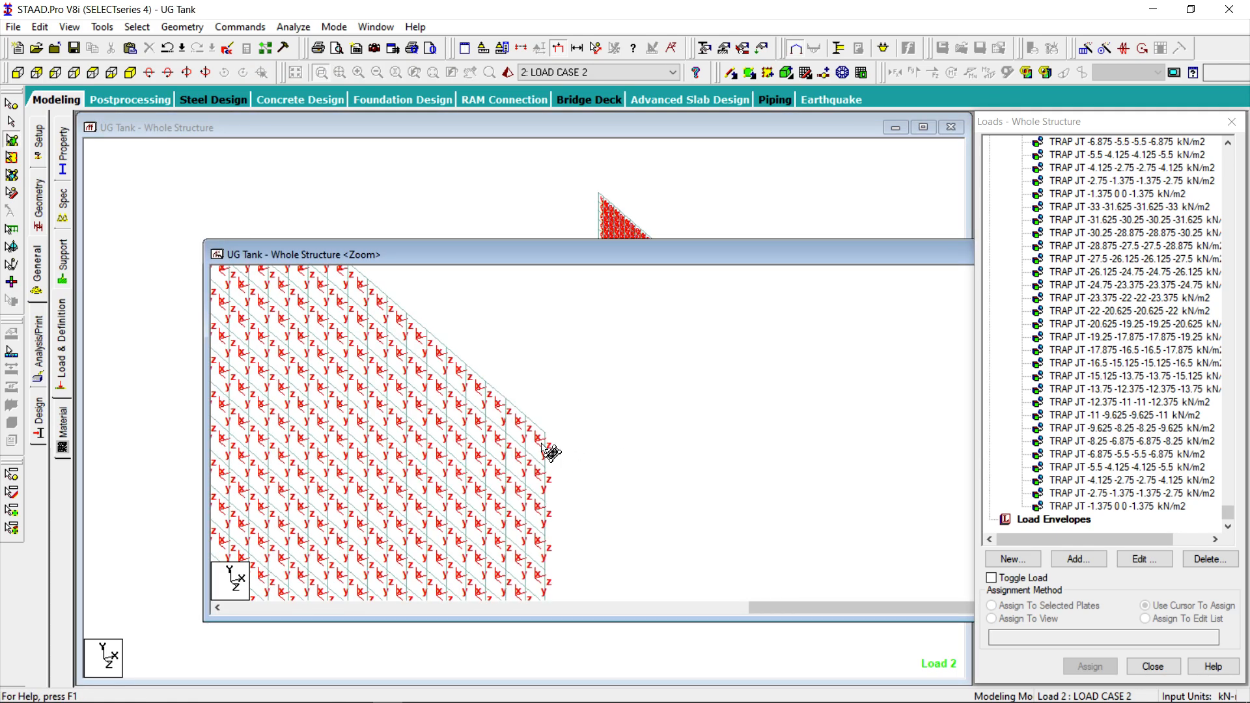
drag(782, 264, 296, 254)
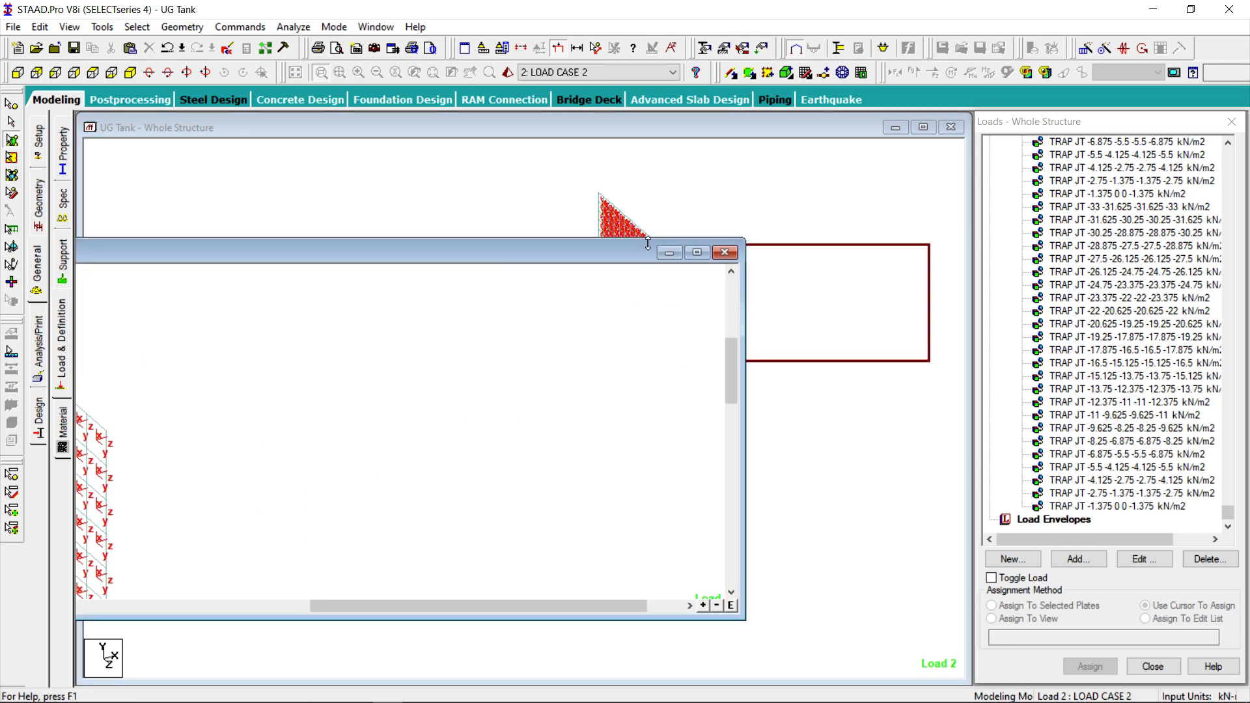
click(734, 255)
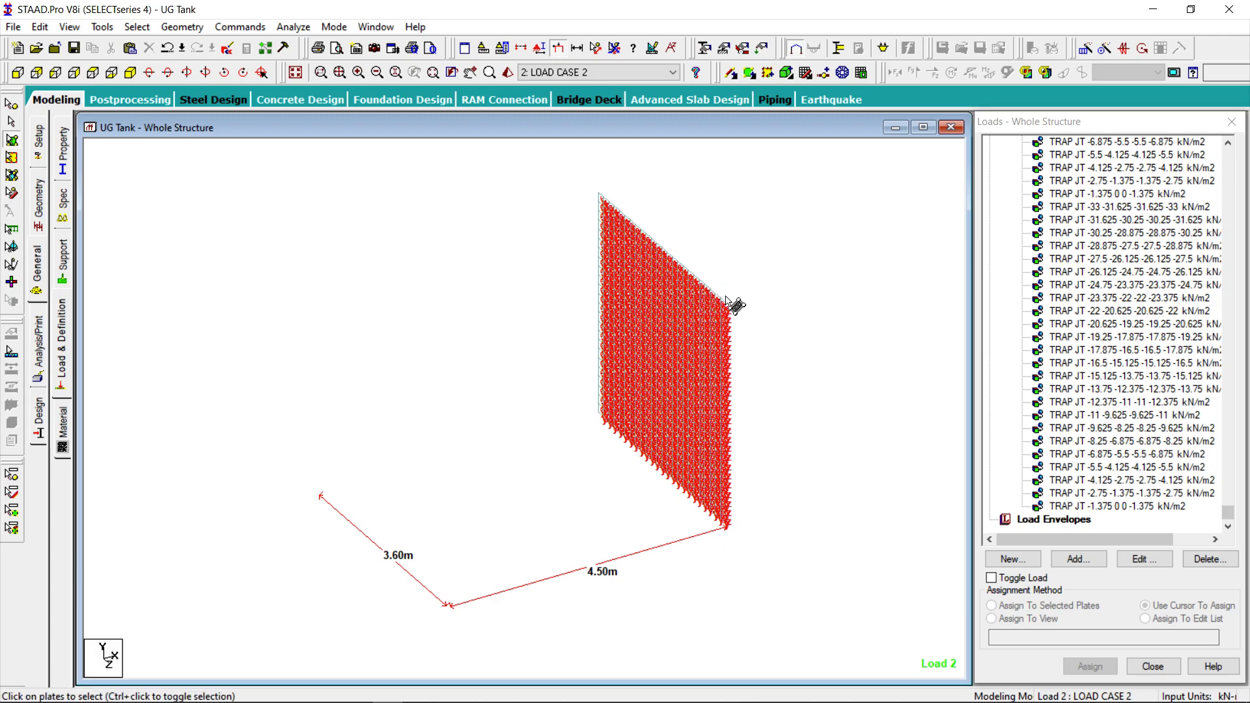
click(321, 73)
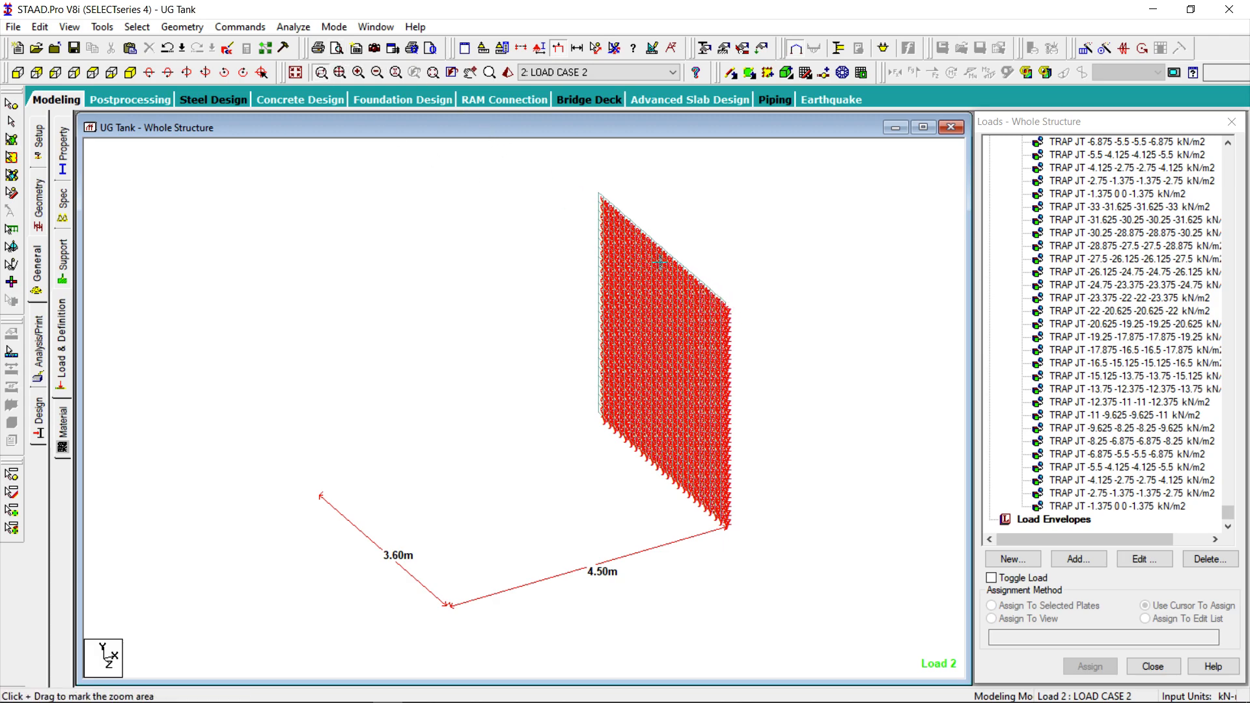
drag(712, 277, 748, 337)
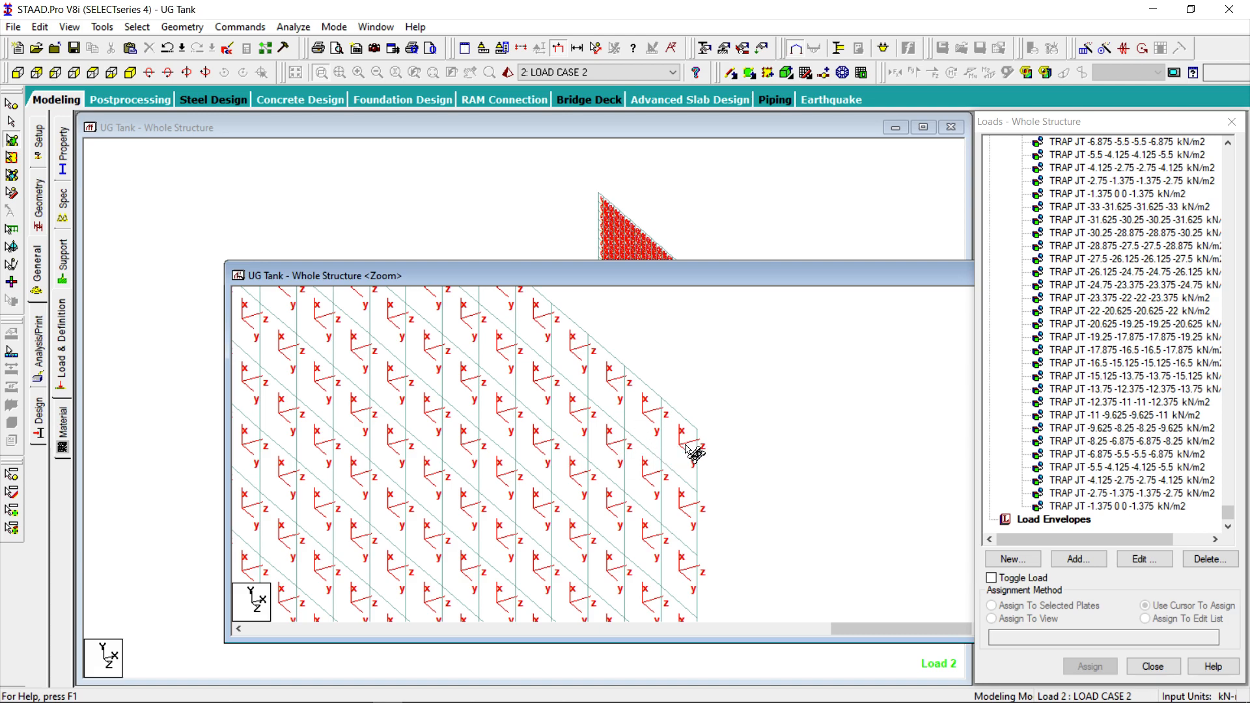
Close the enlarged zoom view and turn off the plate orientation labels for the isolated wall.
drag(694, 268, 280, 226)
click(907, 231)
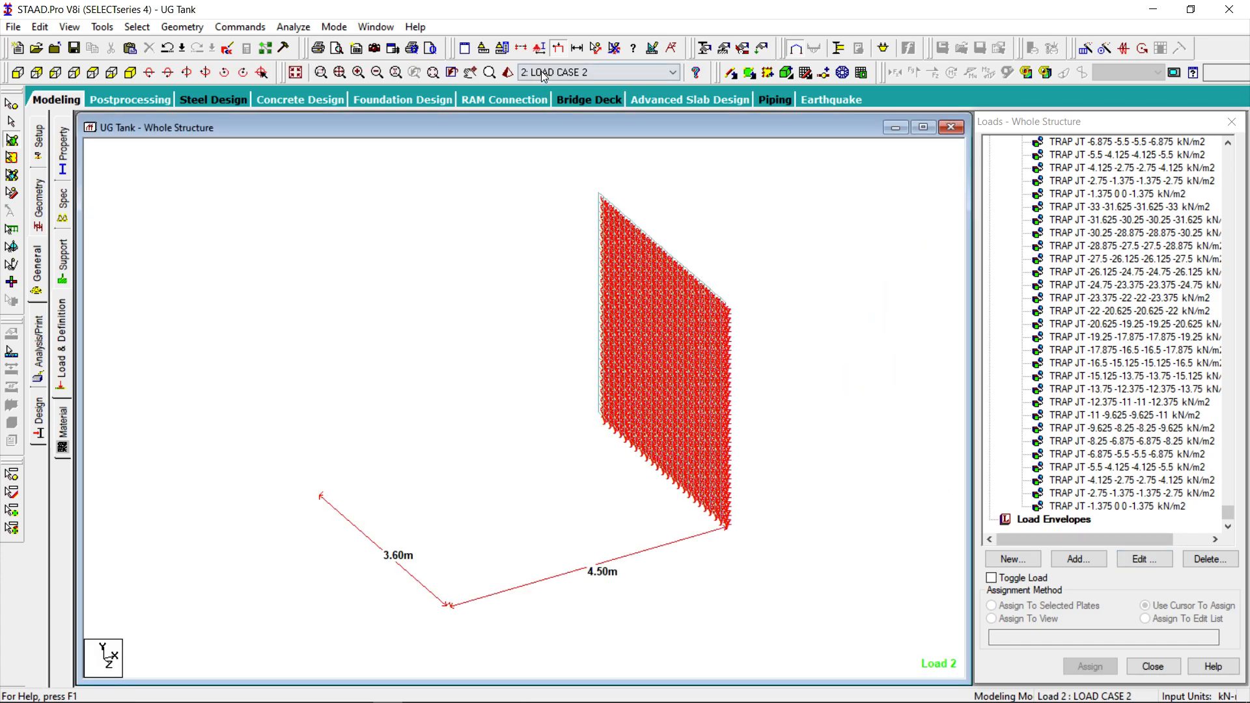
click(539, 47)
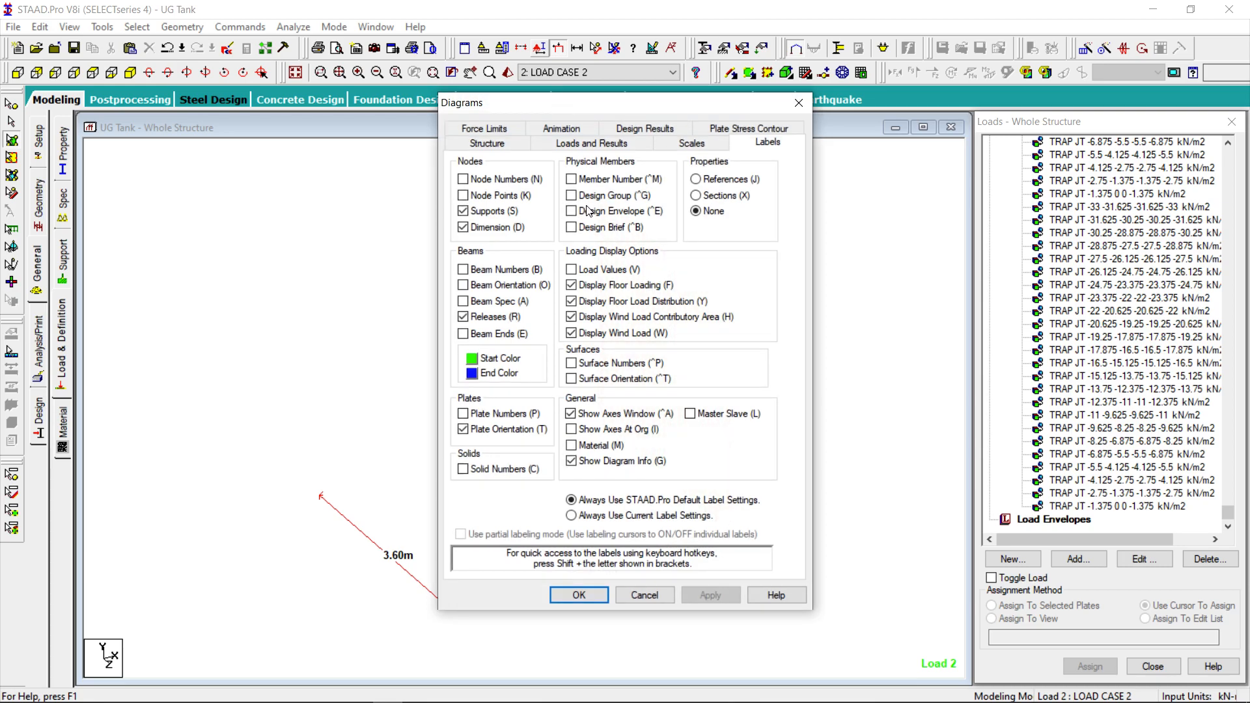
click(499, 429)
click(713, 597)
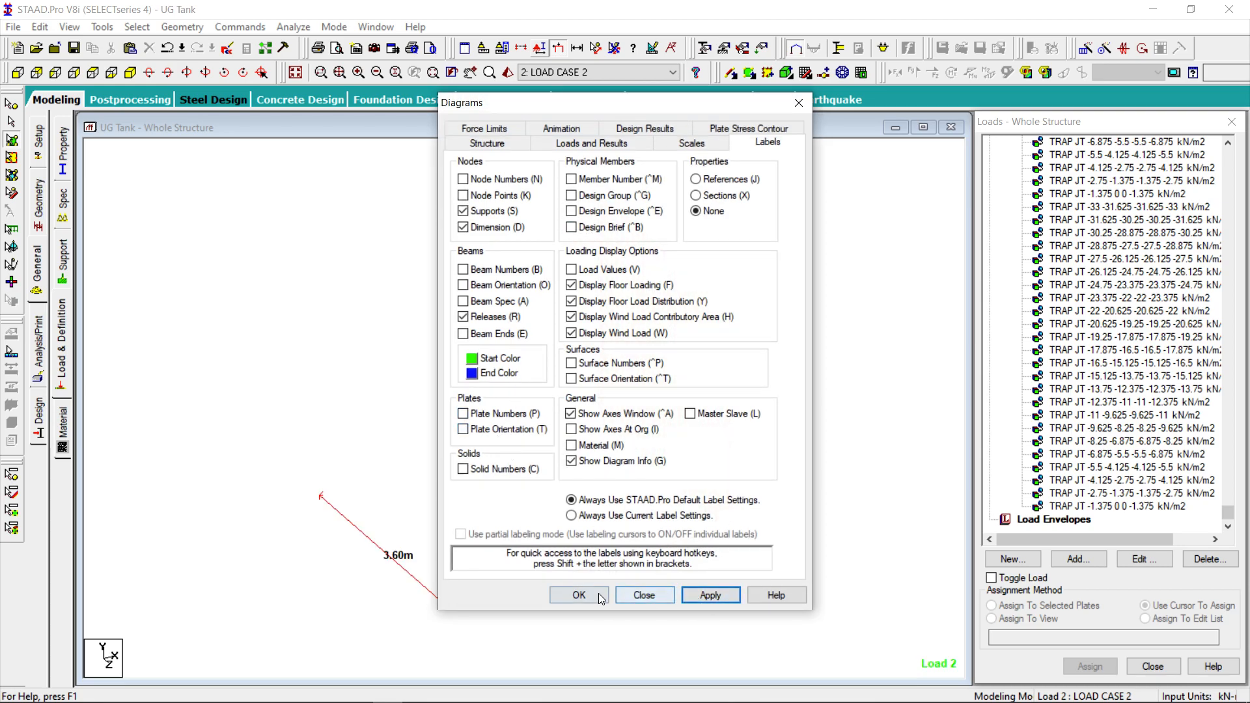
click(644, 595)
Start a new hydrostatic plate load in Load Case 2 and choose all plates of the isolated wall, declining the auto save.
click(1101, 565)
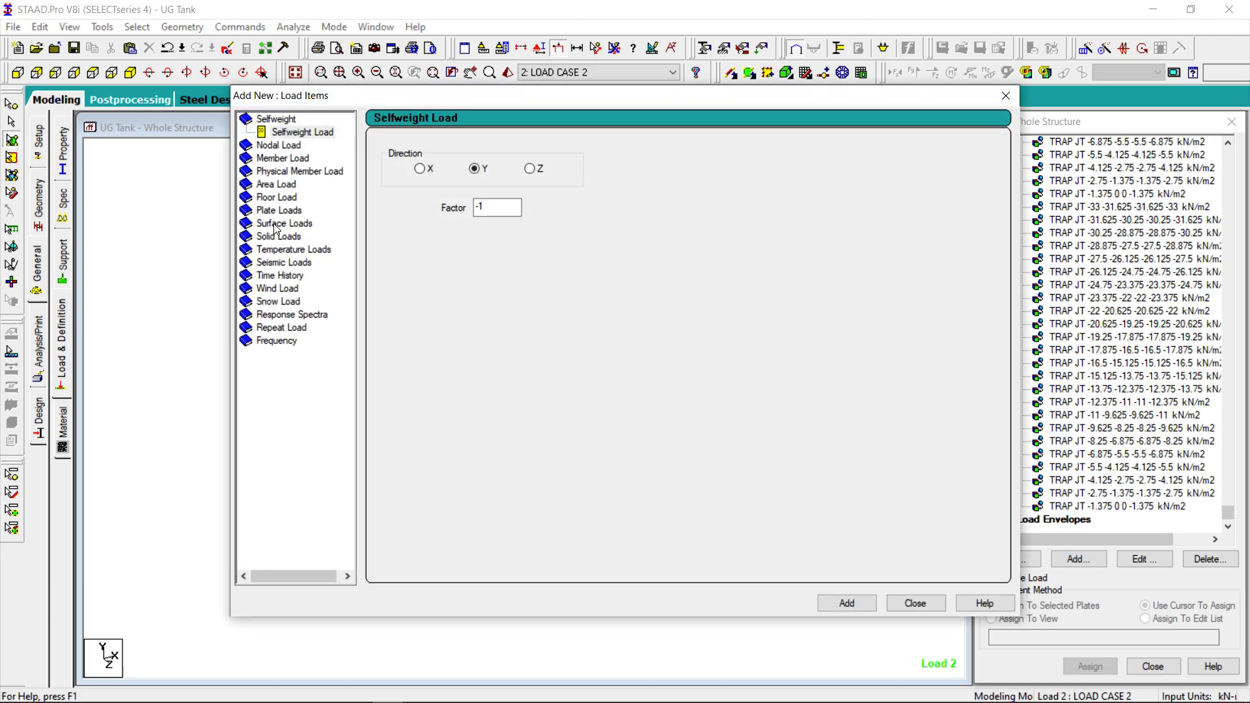
click(277, 211)
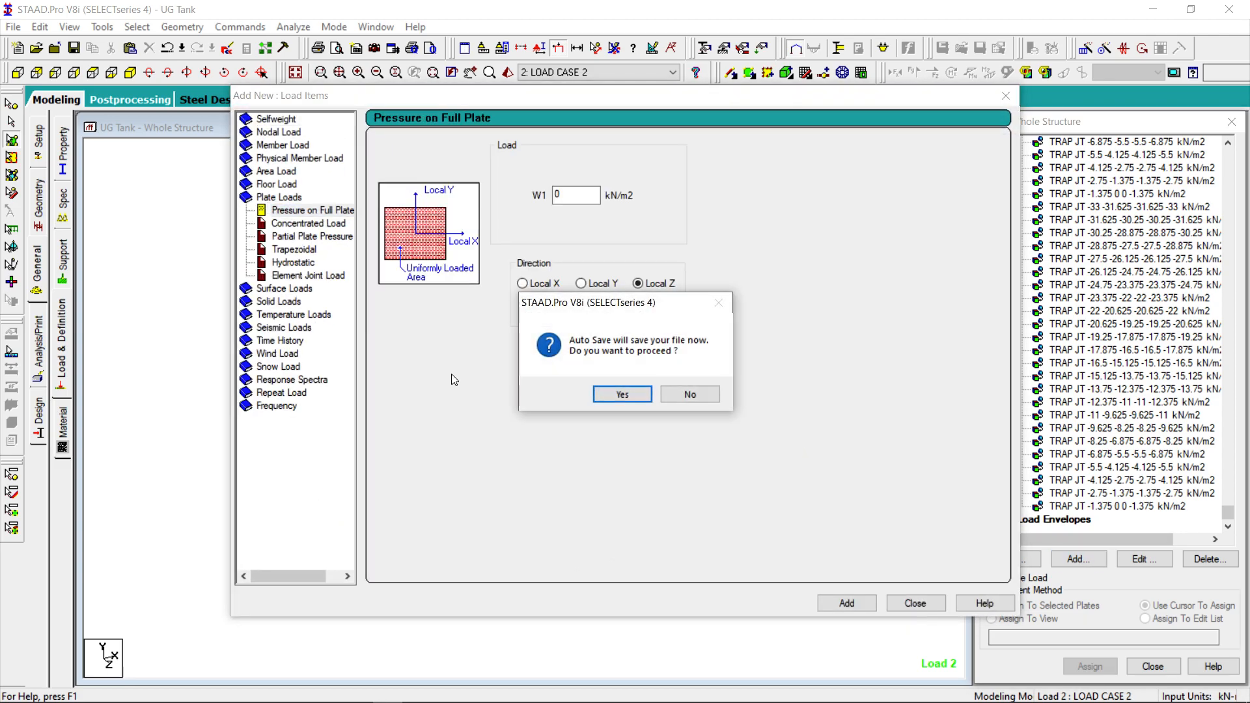
click(690, 394)
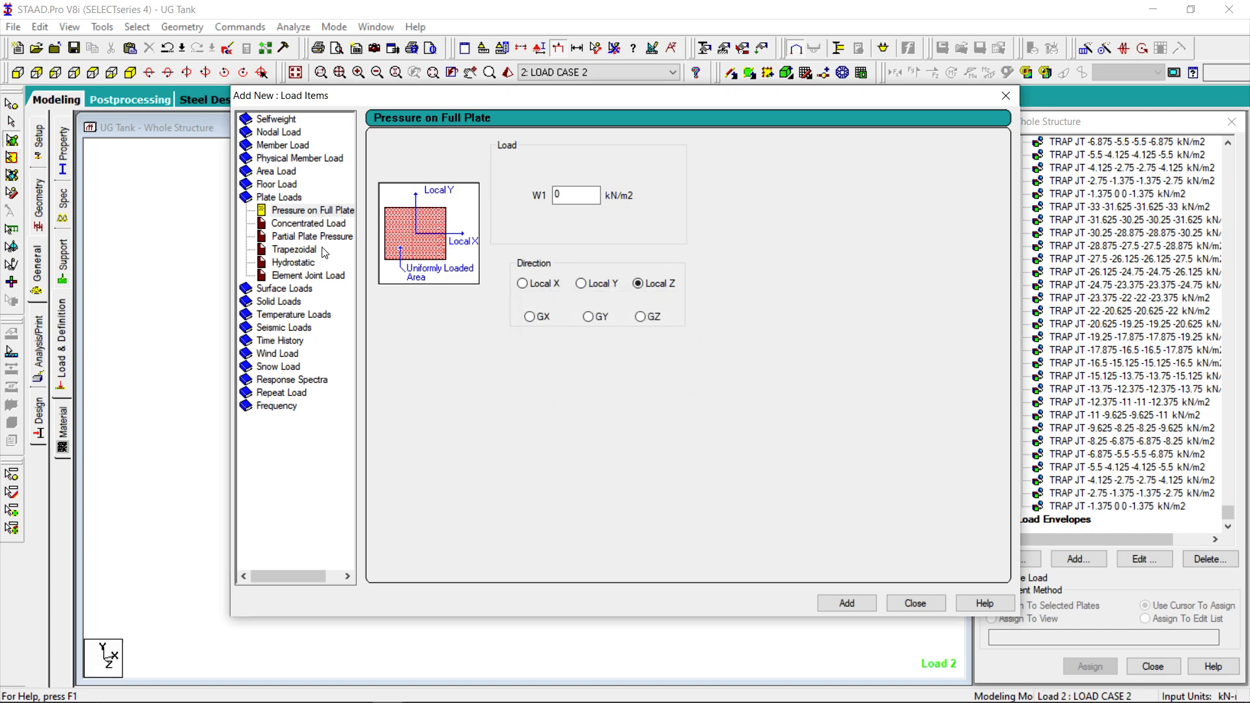
click(287, 264)
click(682, 304)
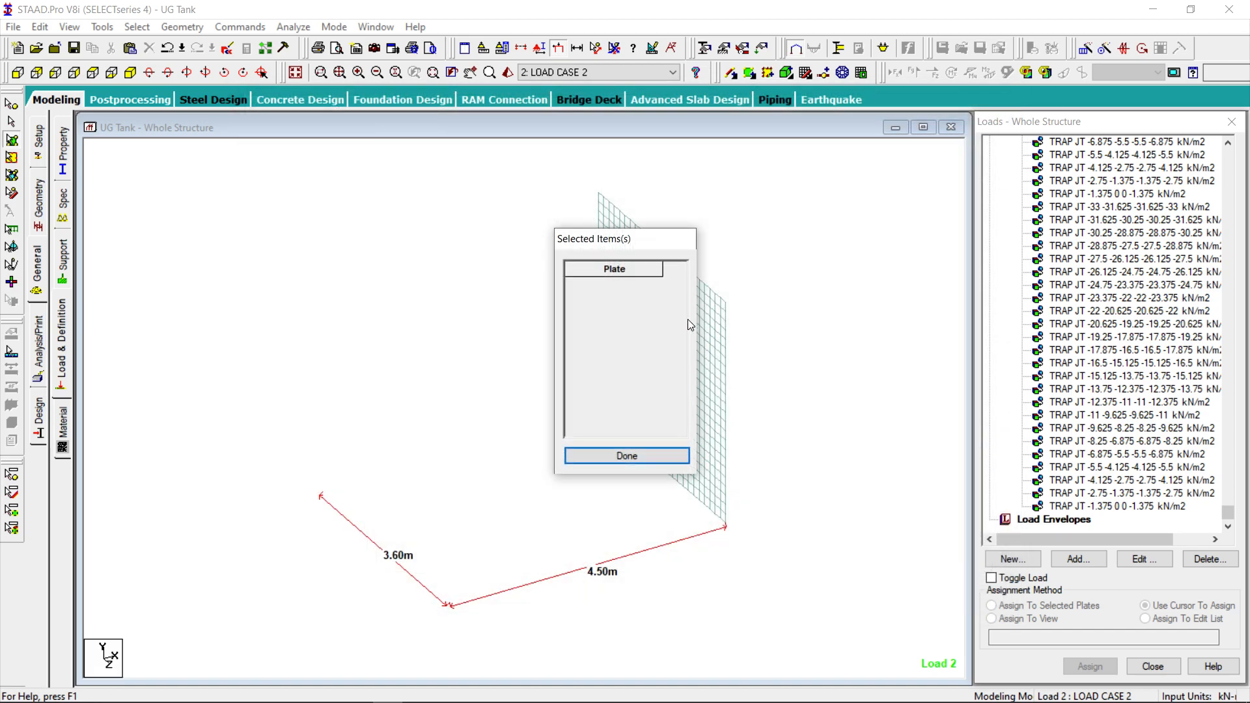
drag(571, 179, 838, 575)
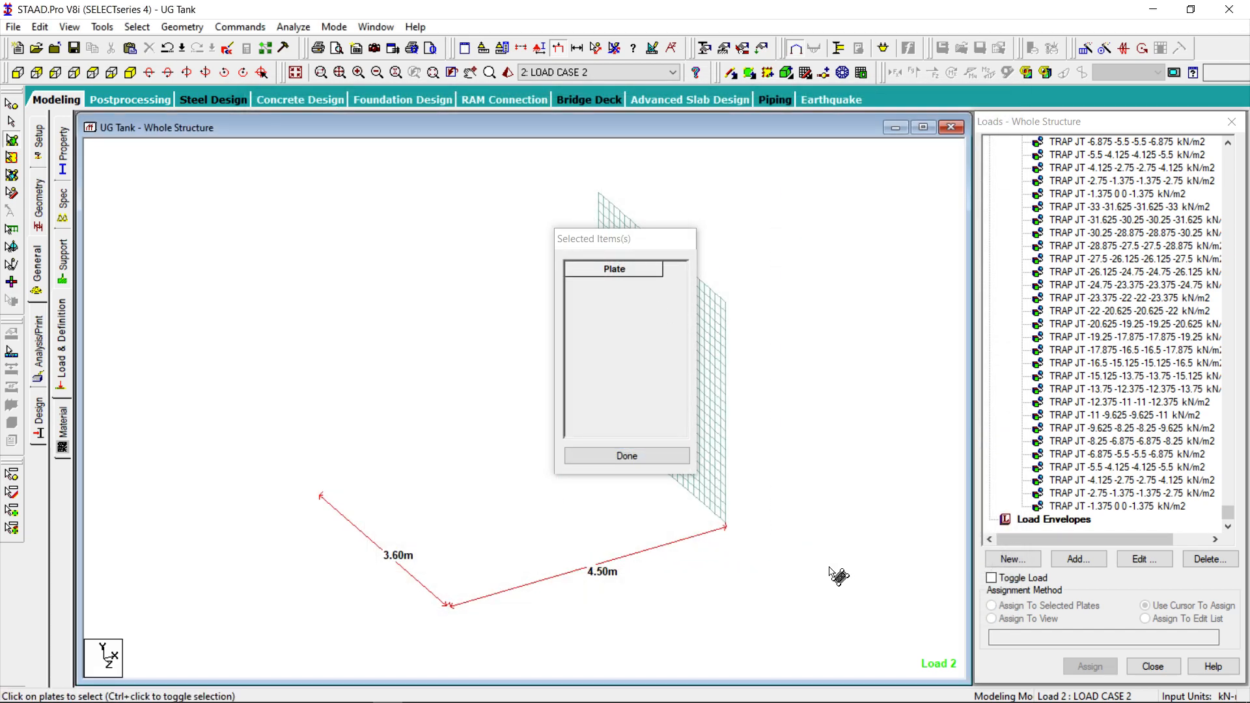
click(600, 457)
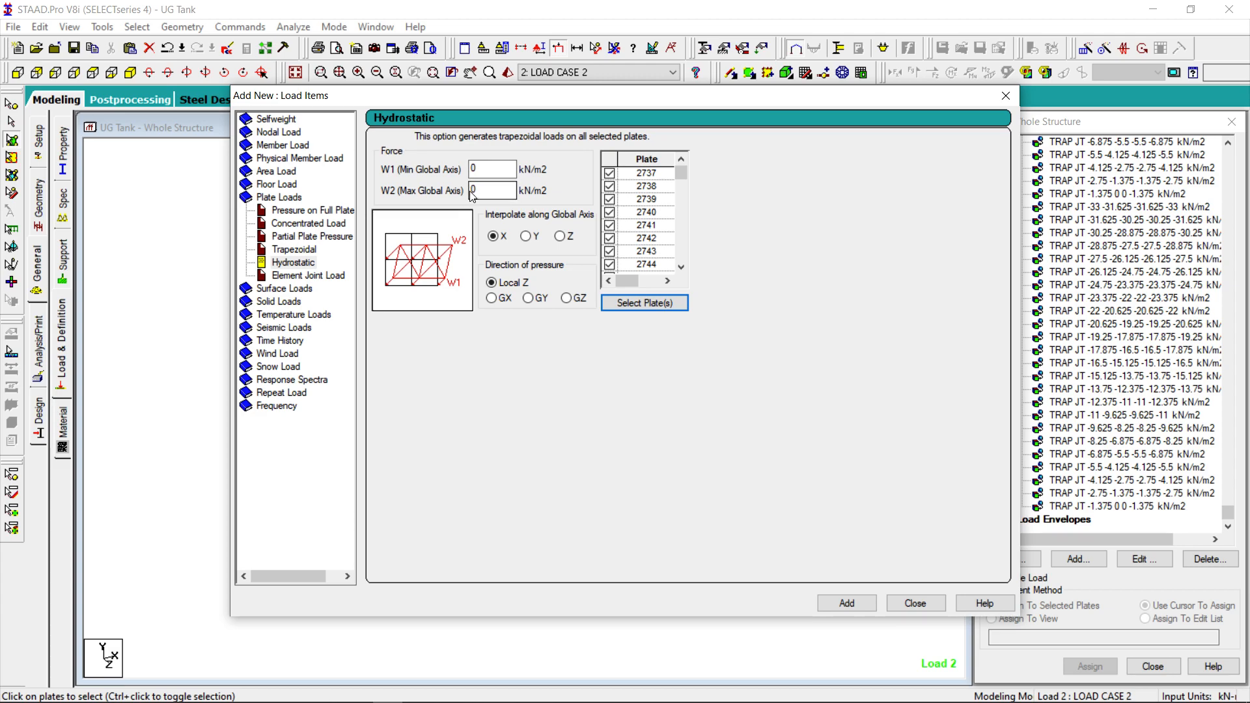
Add the hydrostatic load with W1 33 and W2 0 kN/m2, interpolated along global Y and acting in local Z.
key(shift+Tab)
text(33)
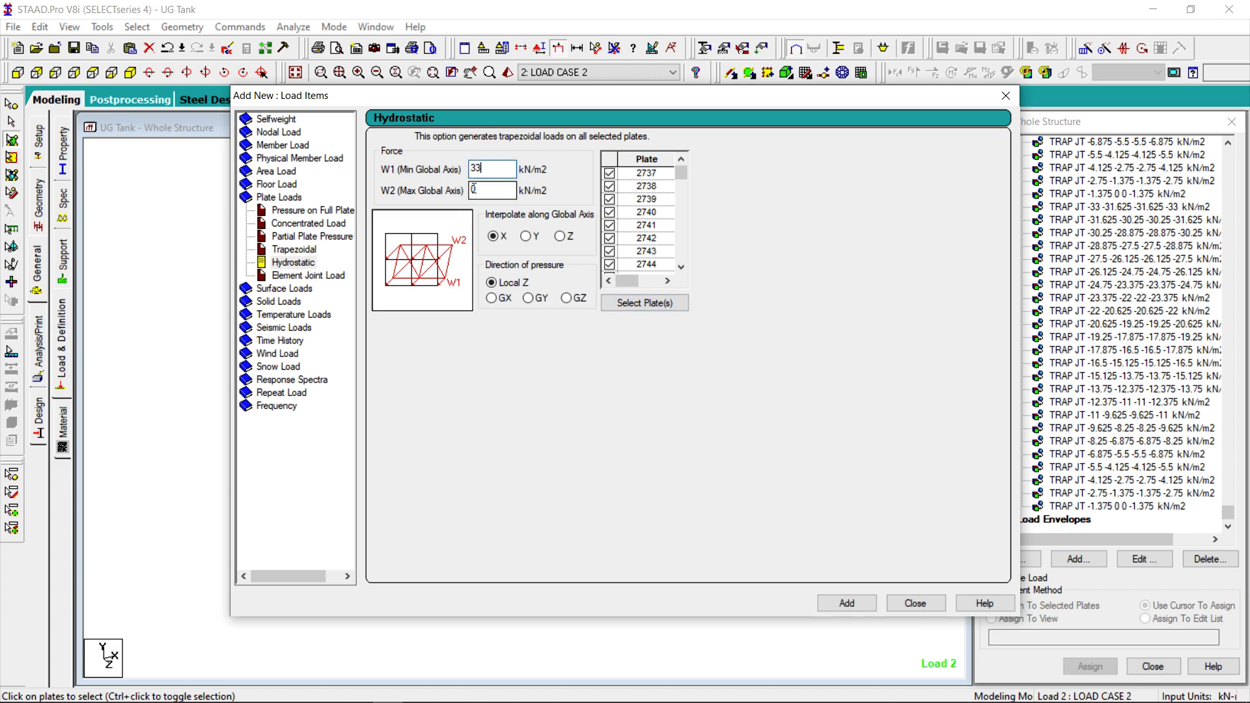
click(527, 238)
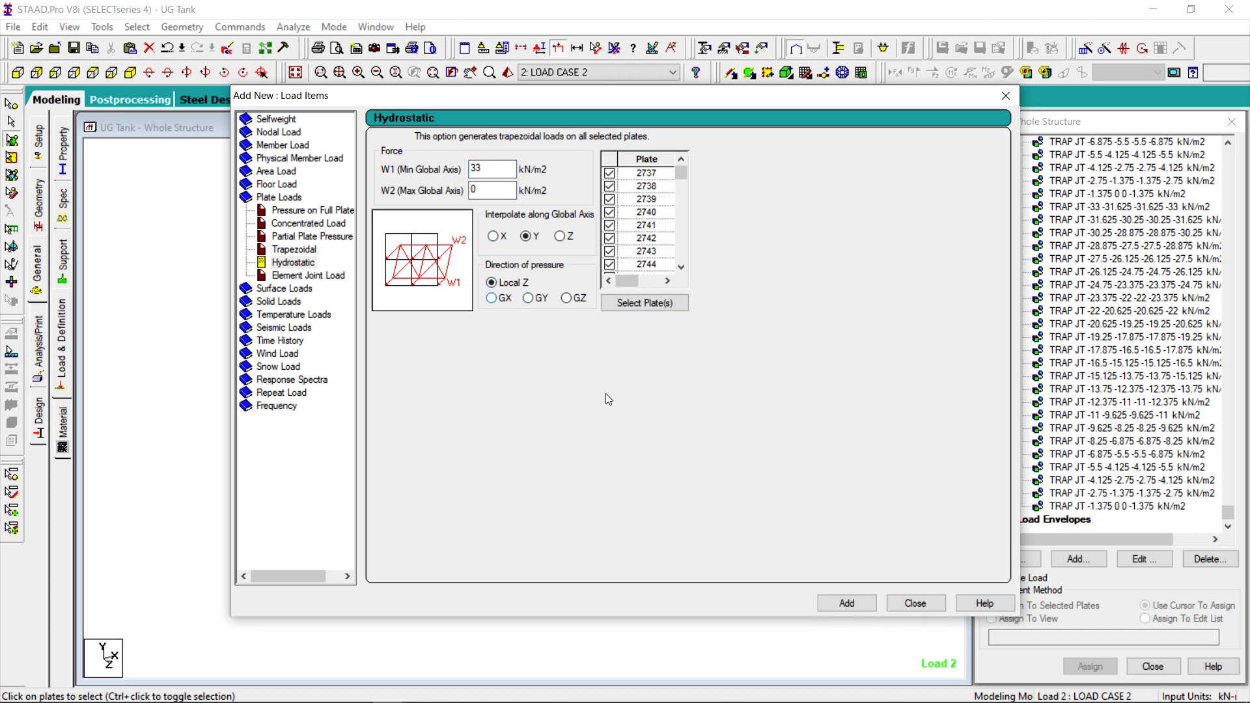
click(844, 604)
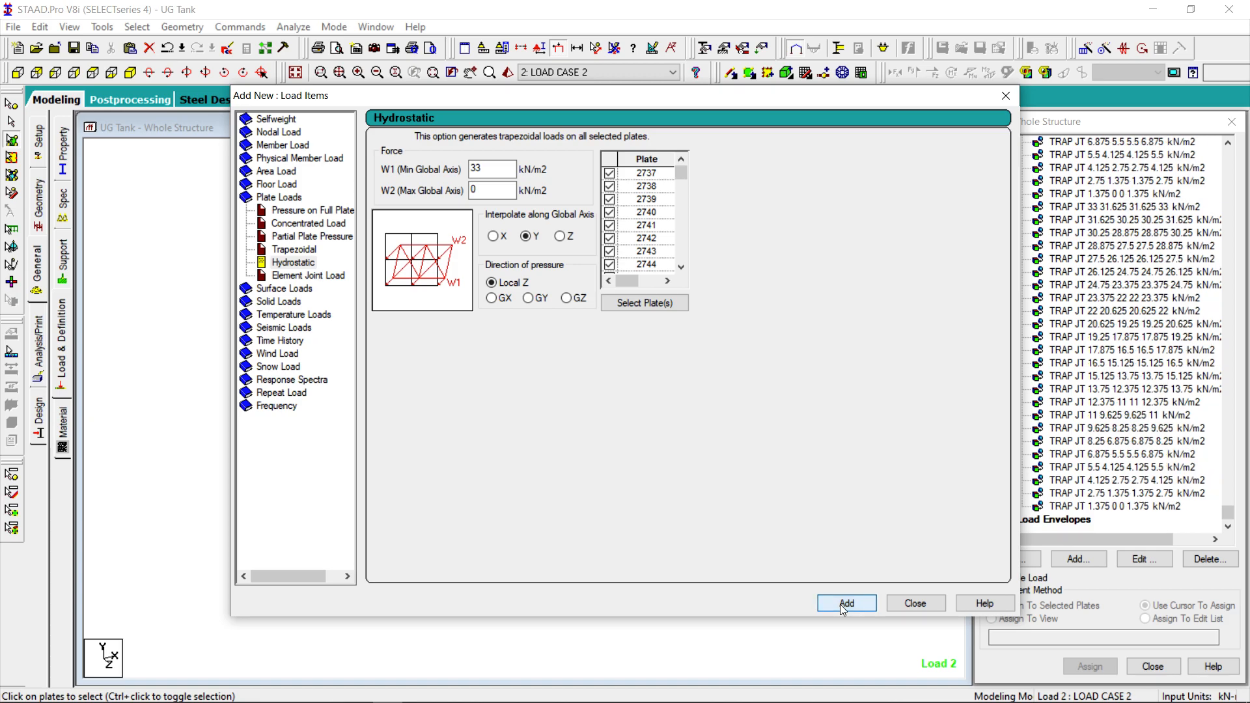
click(915, 603)
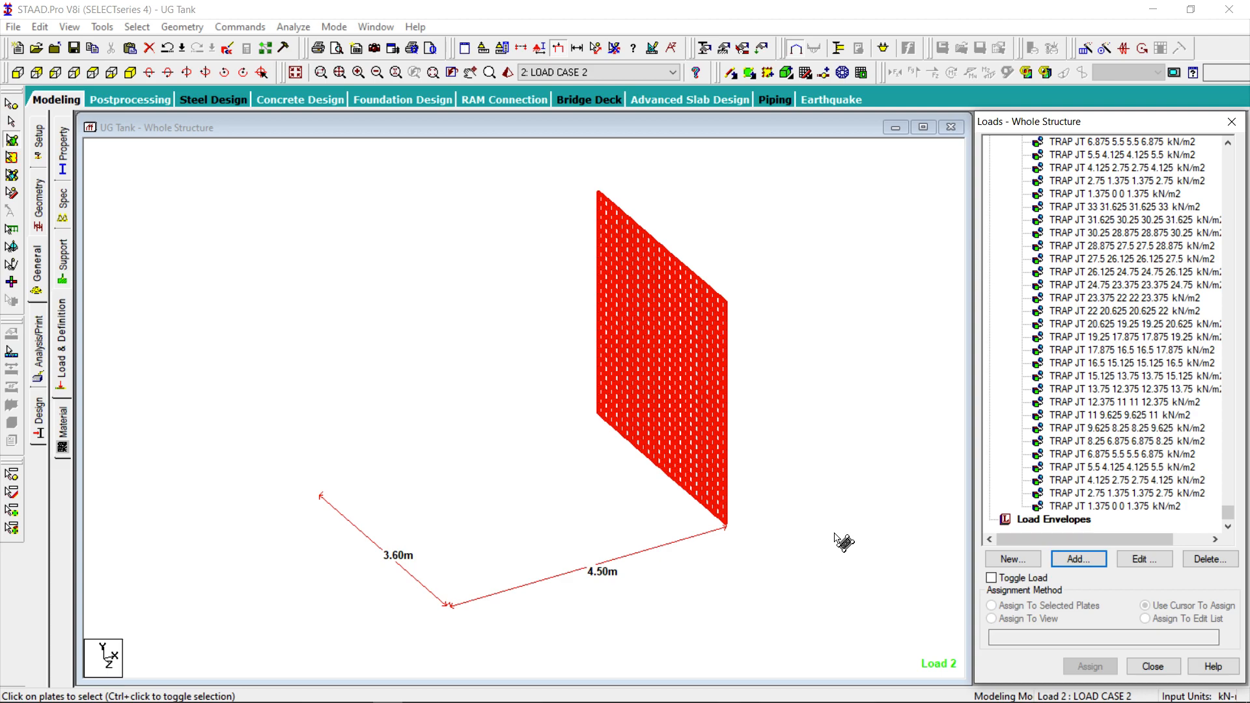
Show the whole tank structure again and open its support definitions with the dimension labels hidden.
click(539, 284)
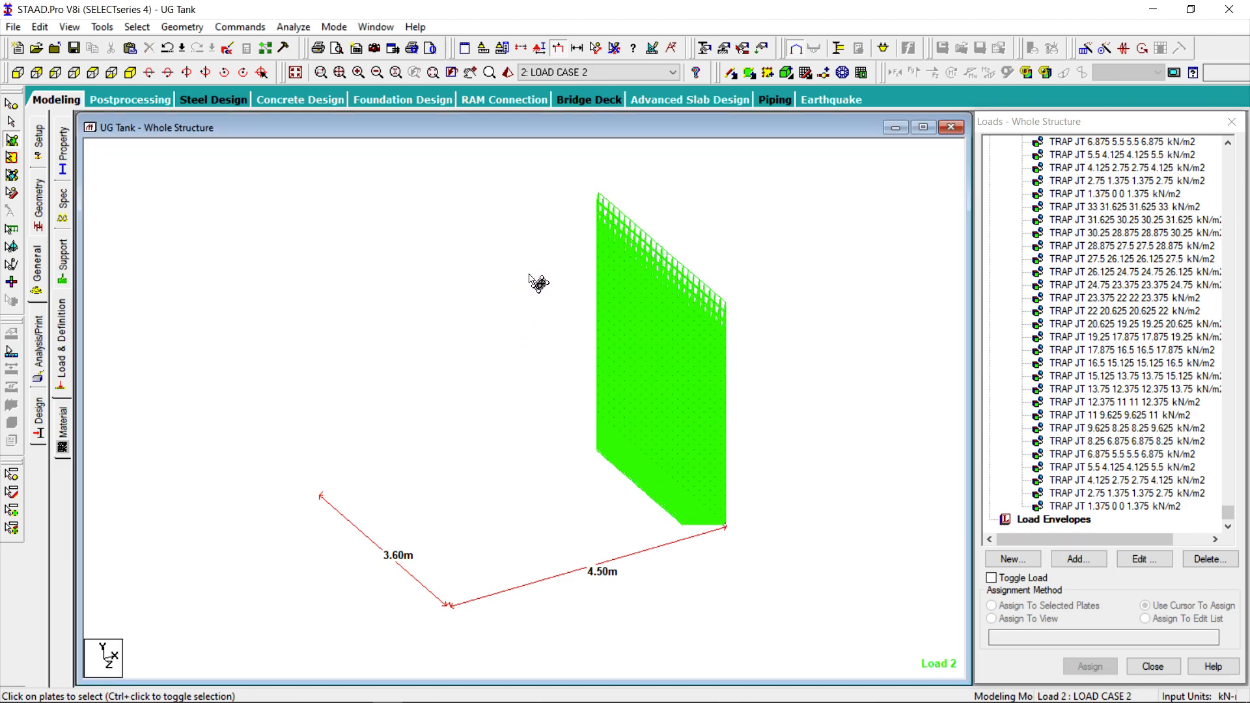
click(297, 76)
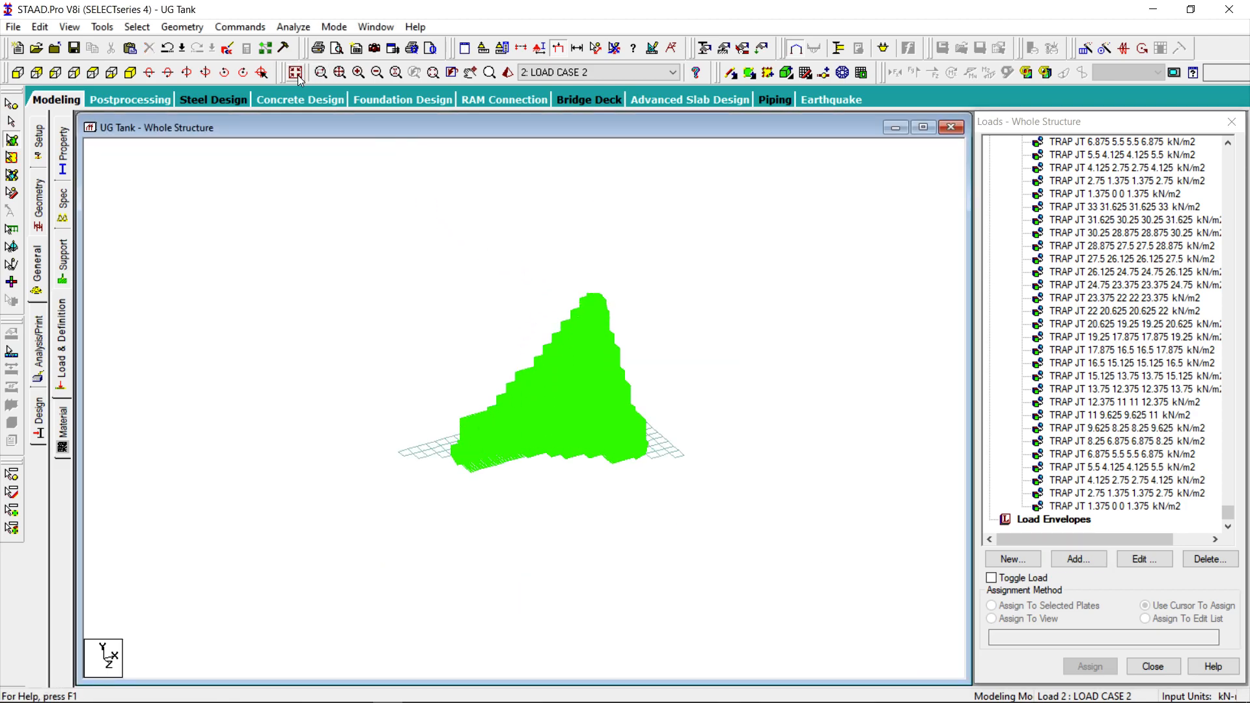
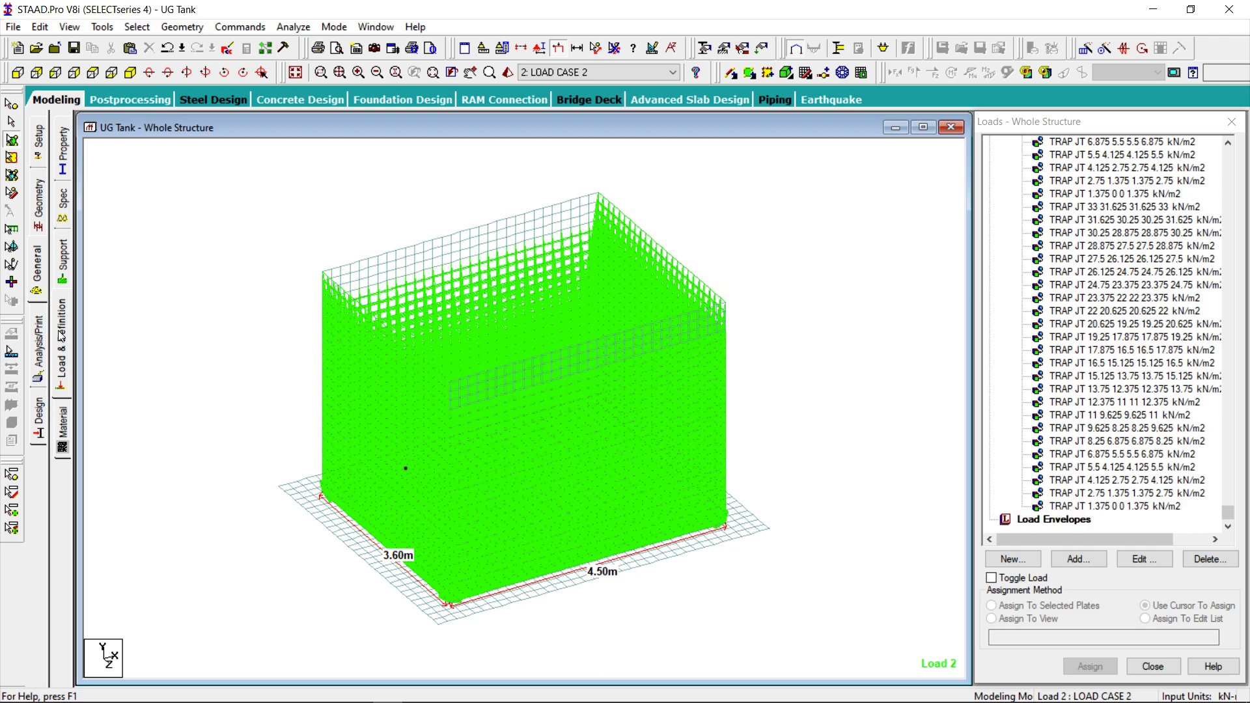
click(63, 264)
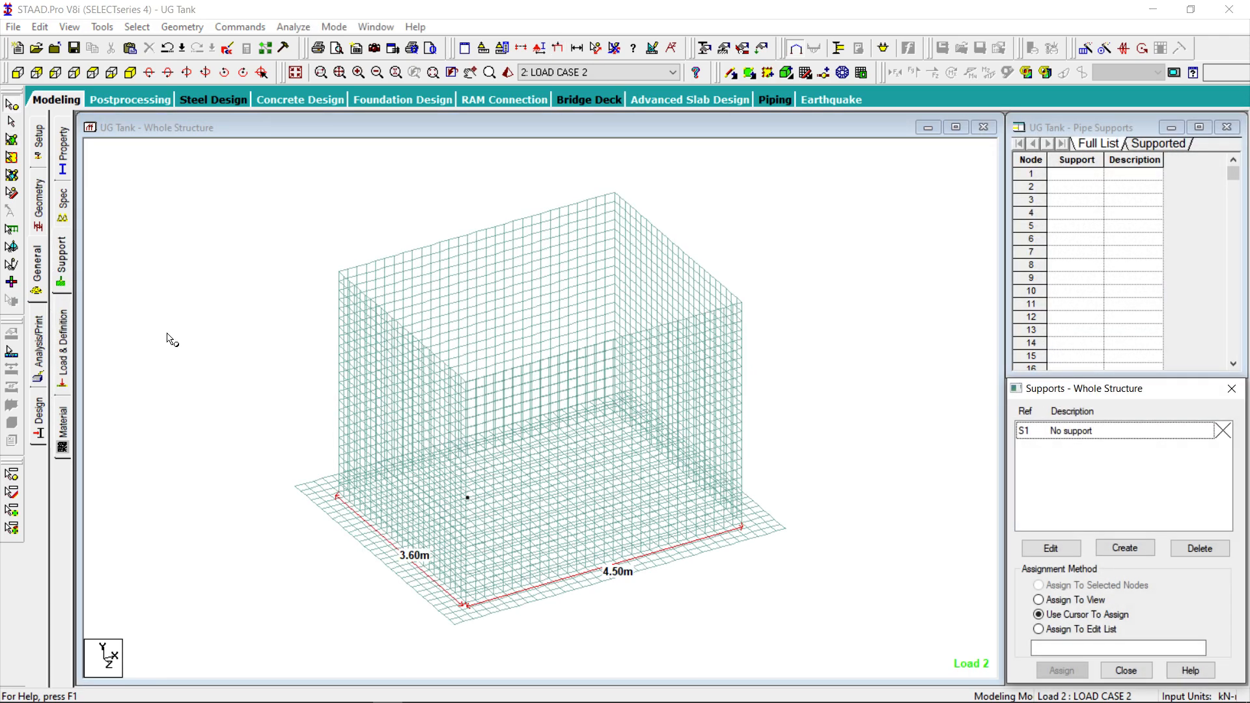
click(615, 48)
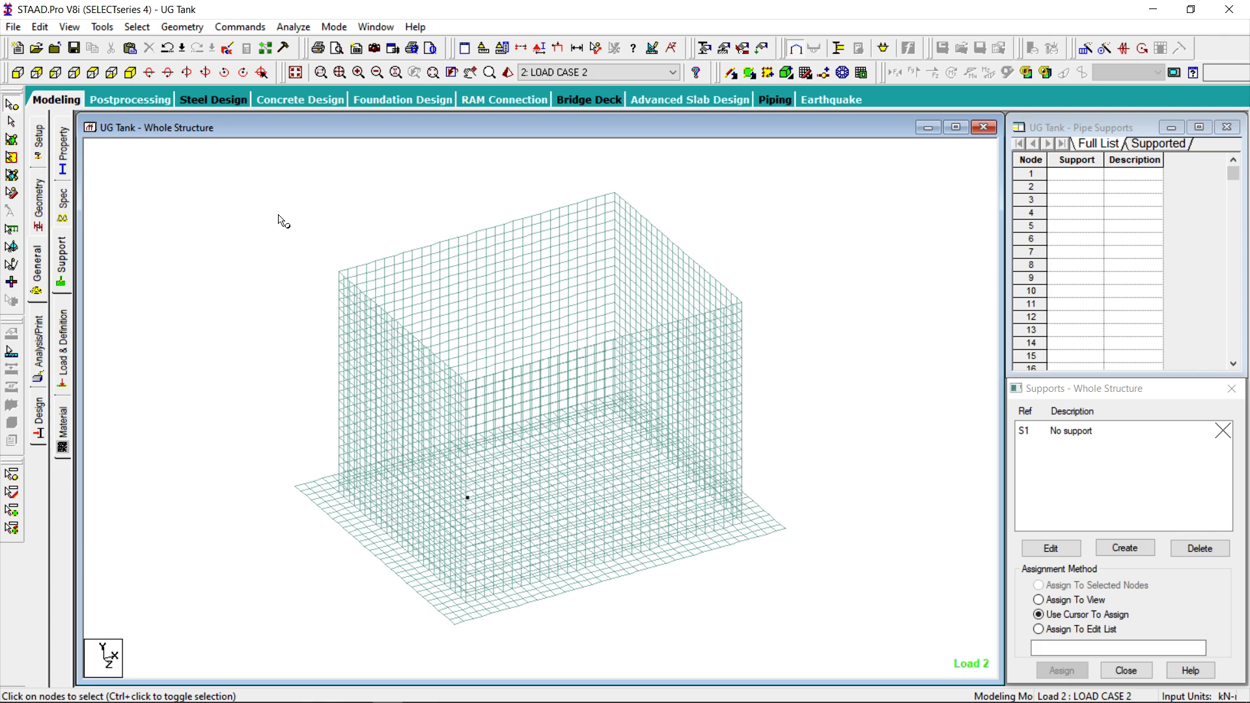
Select the base slab plates by choosing all plates parallel to the XZ plane.
click(137, 27)
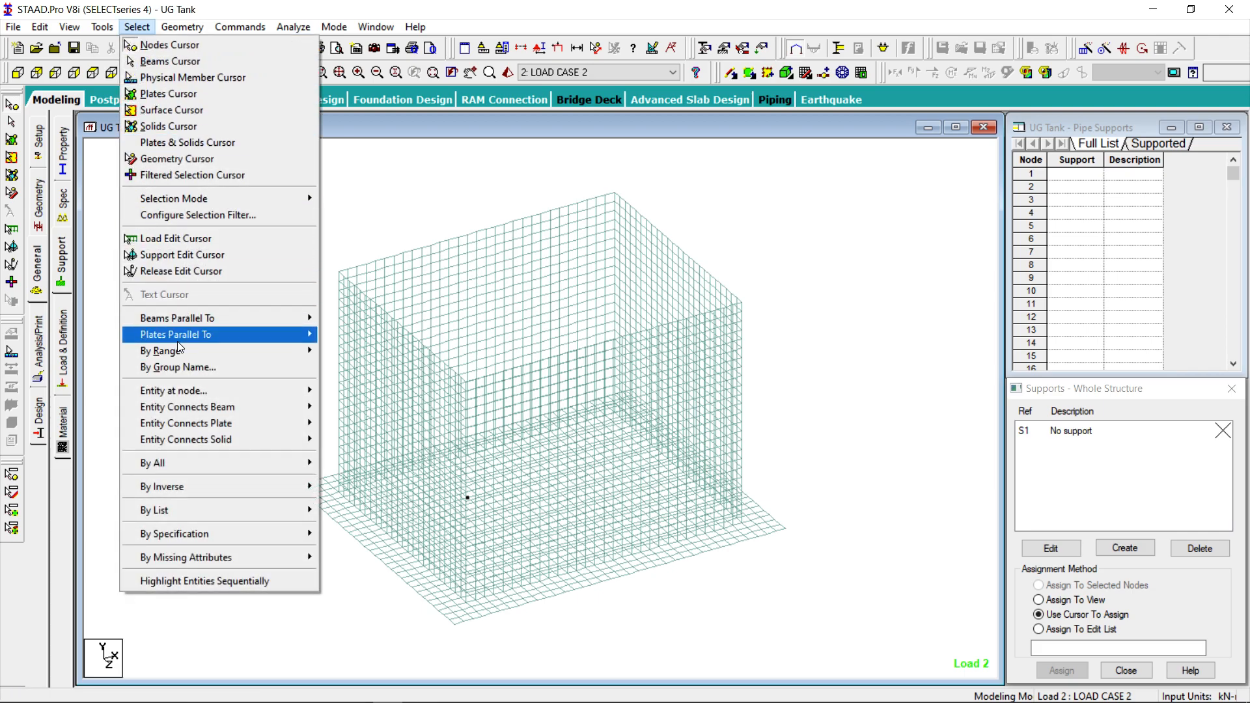
mouse_move(177, 338)
click(357, 369)
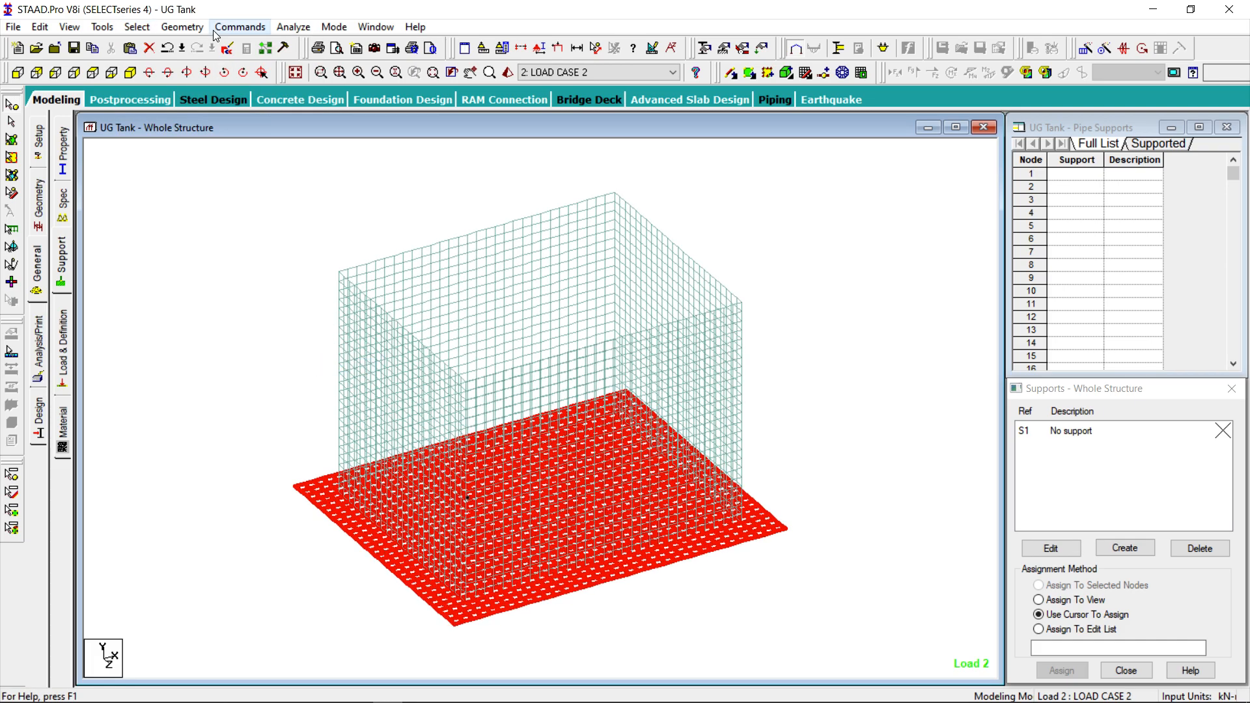
Create an elastic mat foundation support in the Y direction with subgrade modulus 24000 kN/m2/m, and pick it for assignment with no plates selected.
click(240, 28)
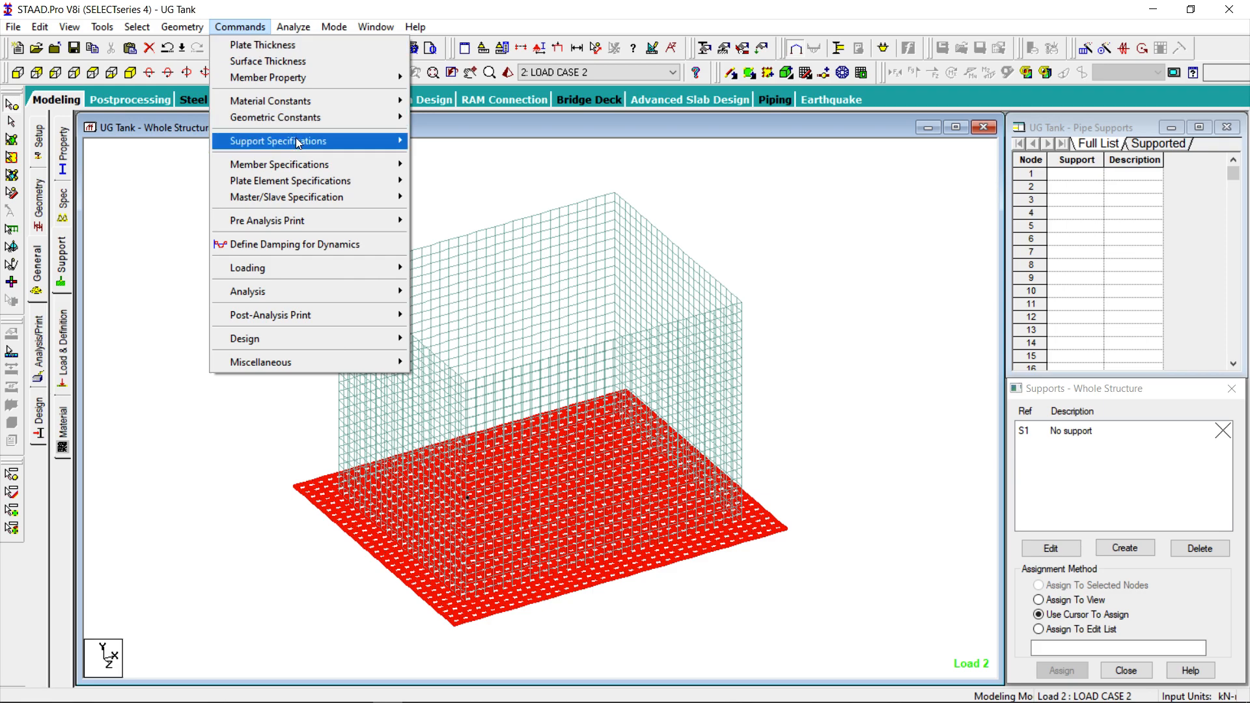
mouse_move(297, 142)
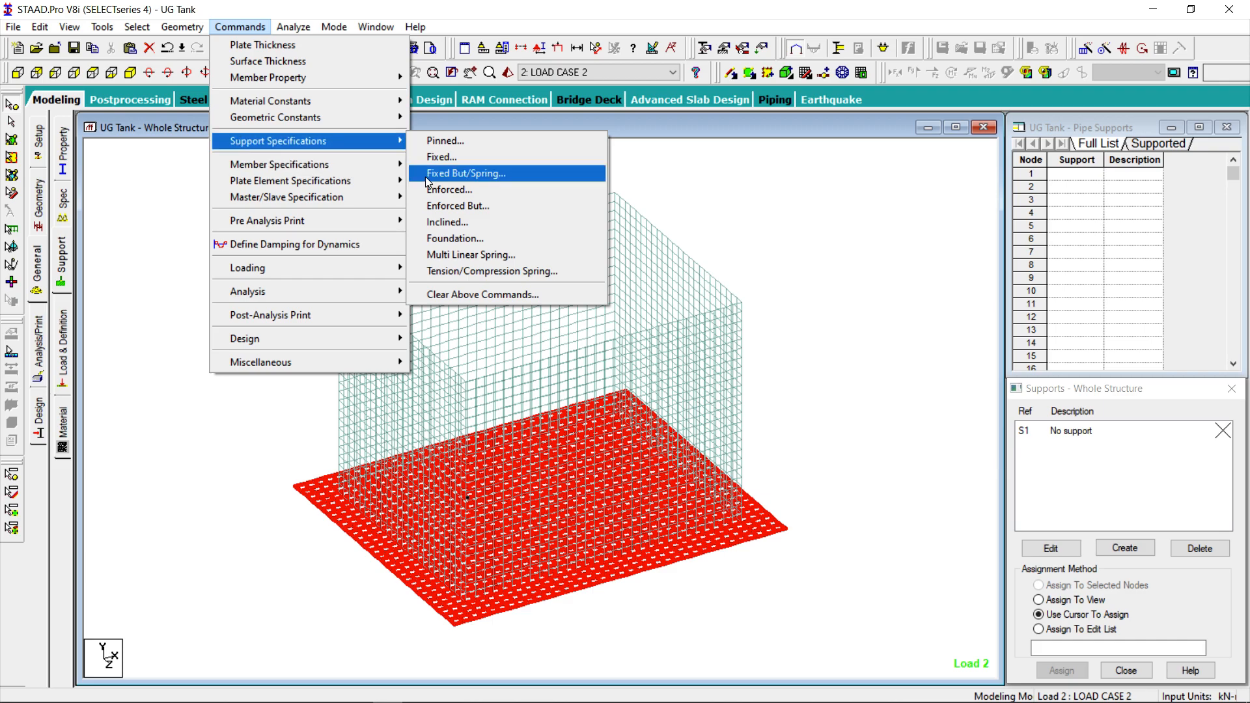
click(502, 240)
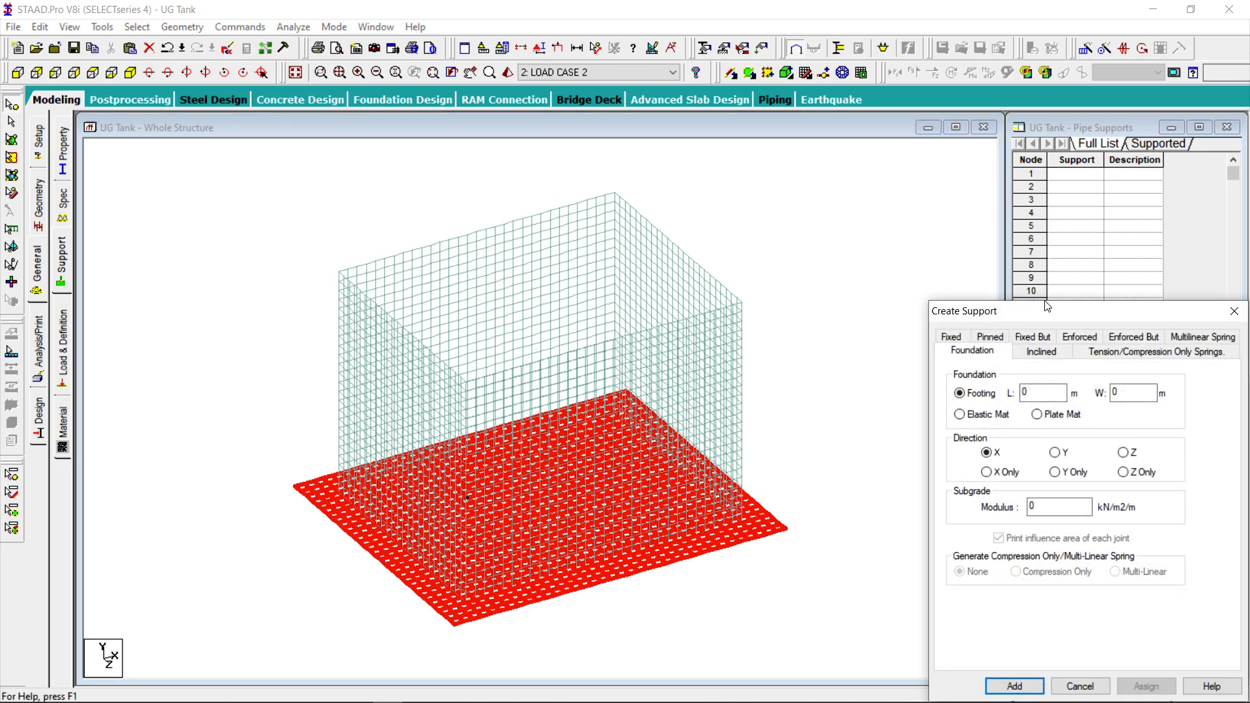
drag(1042, 310, 460, 170)
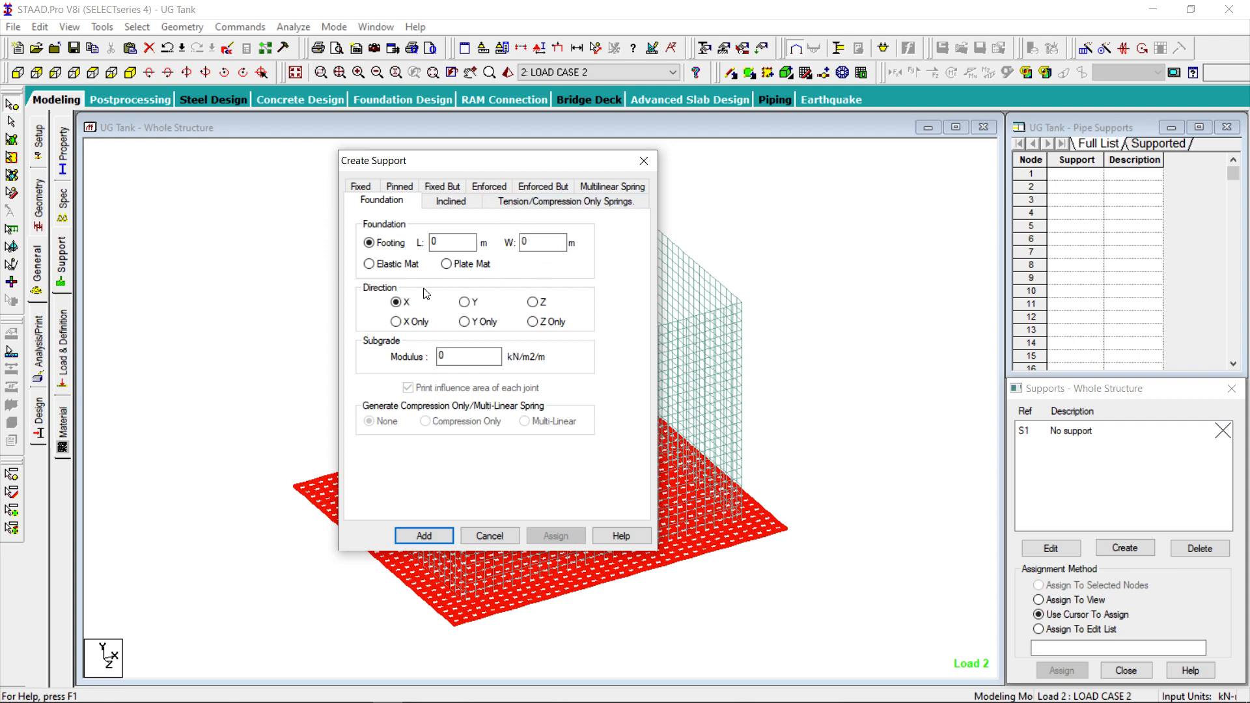
click(370, 264)
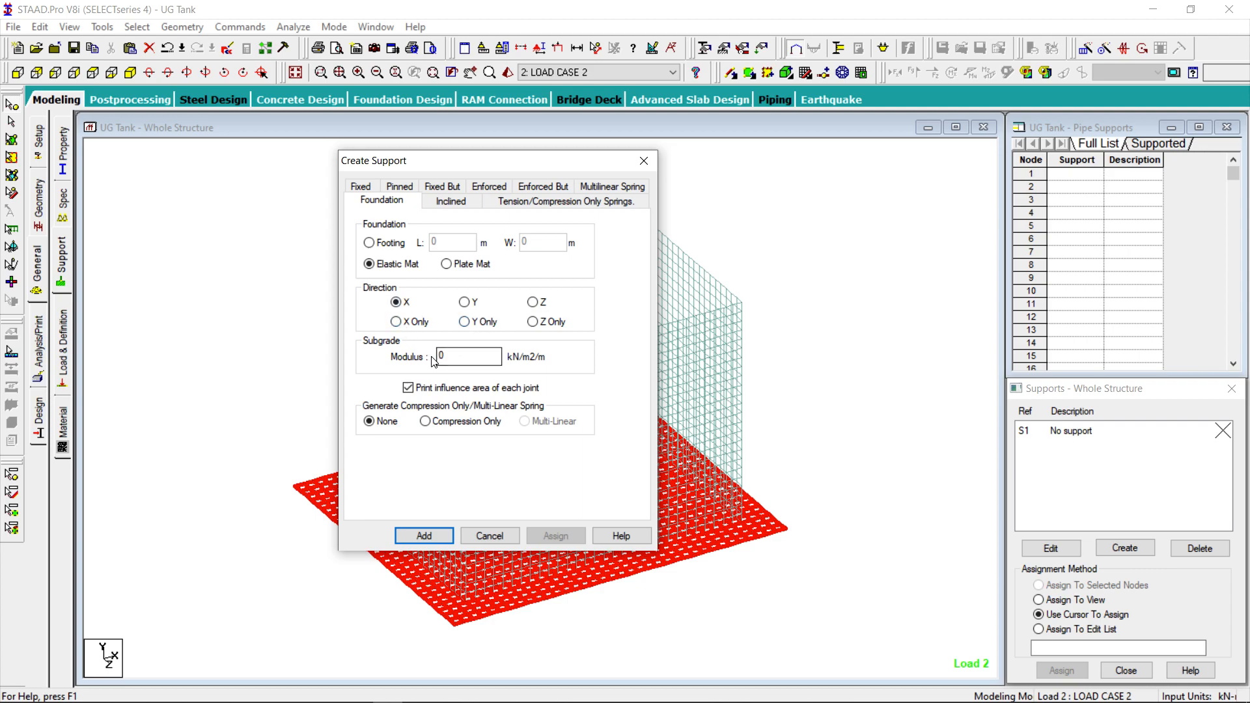
click(466, 303)
drag(450, 356, 407, 350)
text(24000)
click(425, 536)
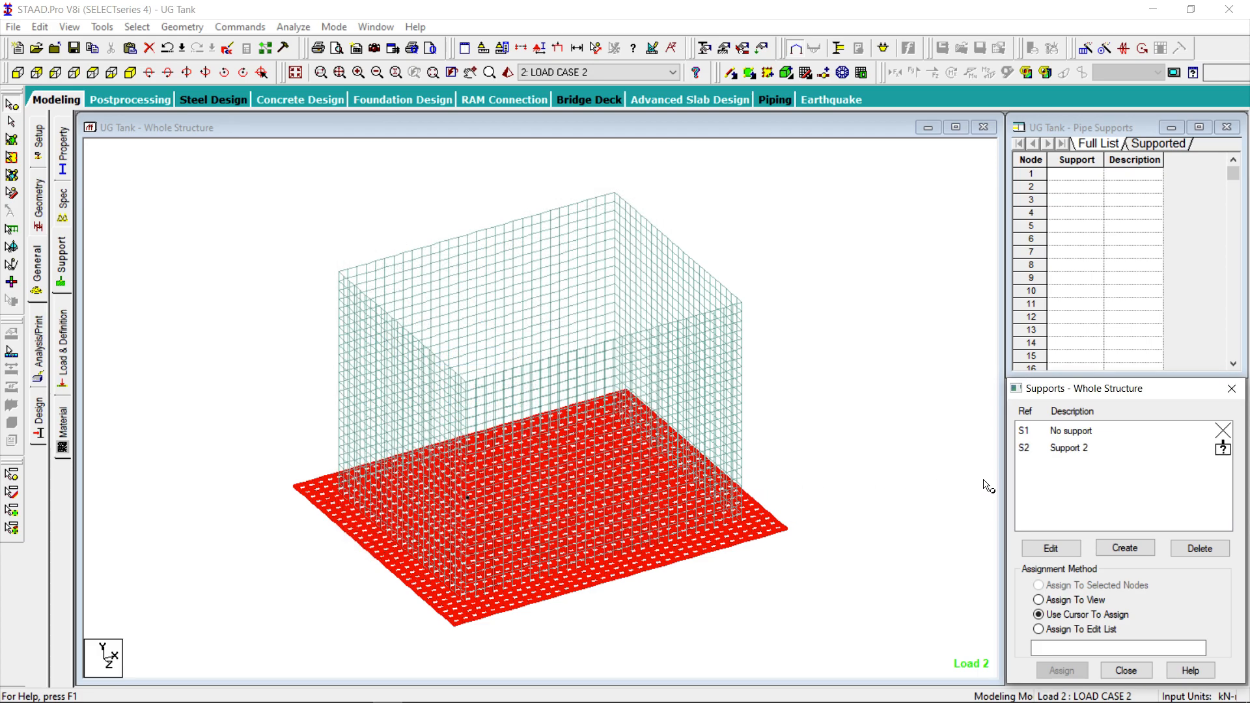
click(1059, 450)
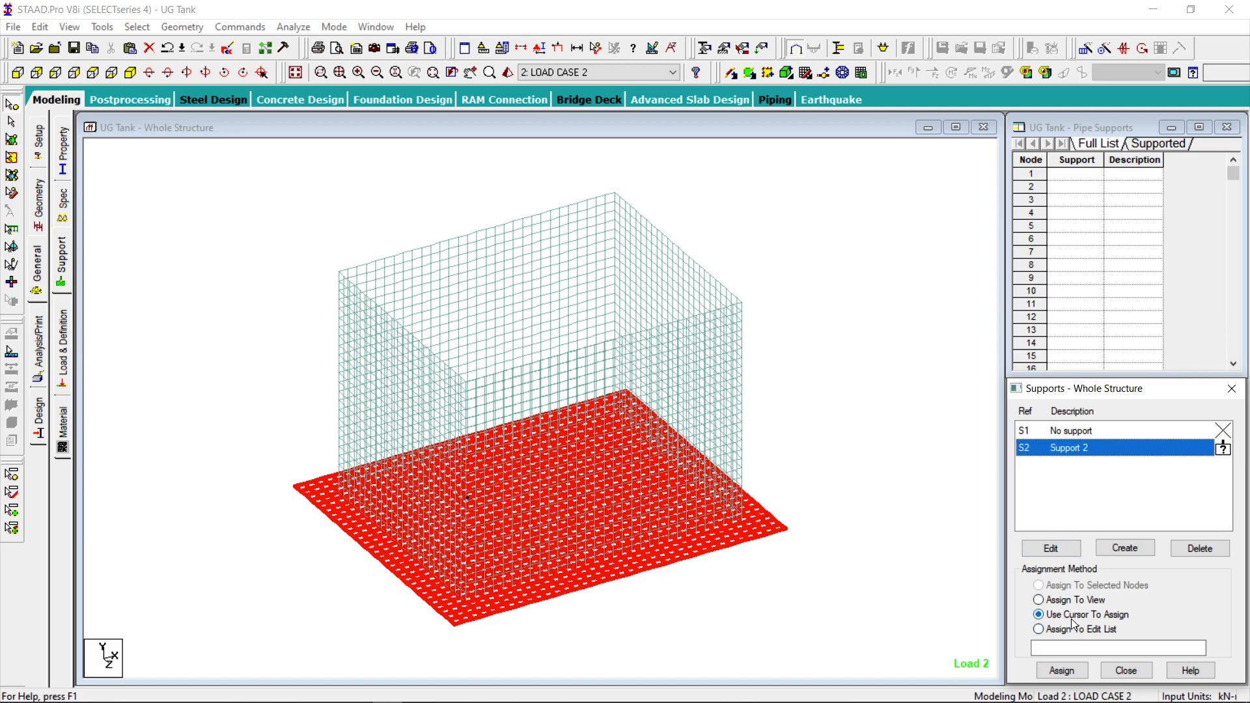
click(882, 536)
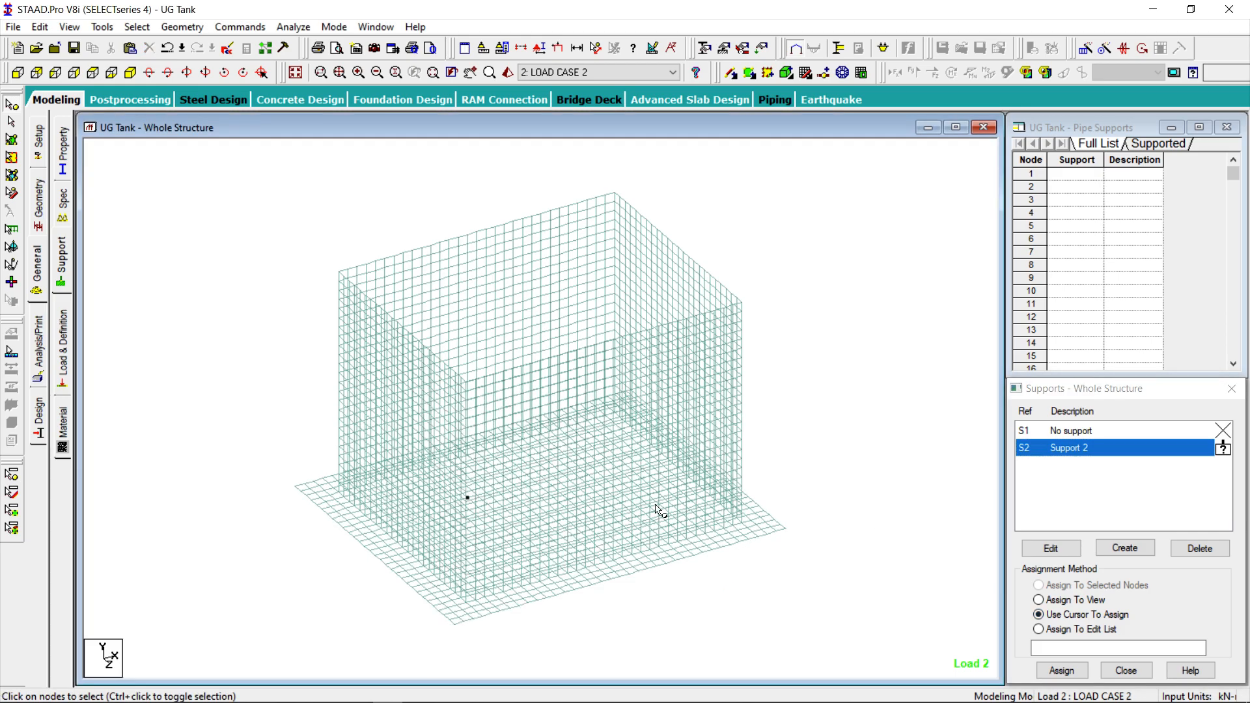
Try to use the base slab plates parallel to the XZ plane as the selection for assigning the mat support.
click(130, 30)
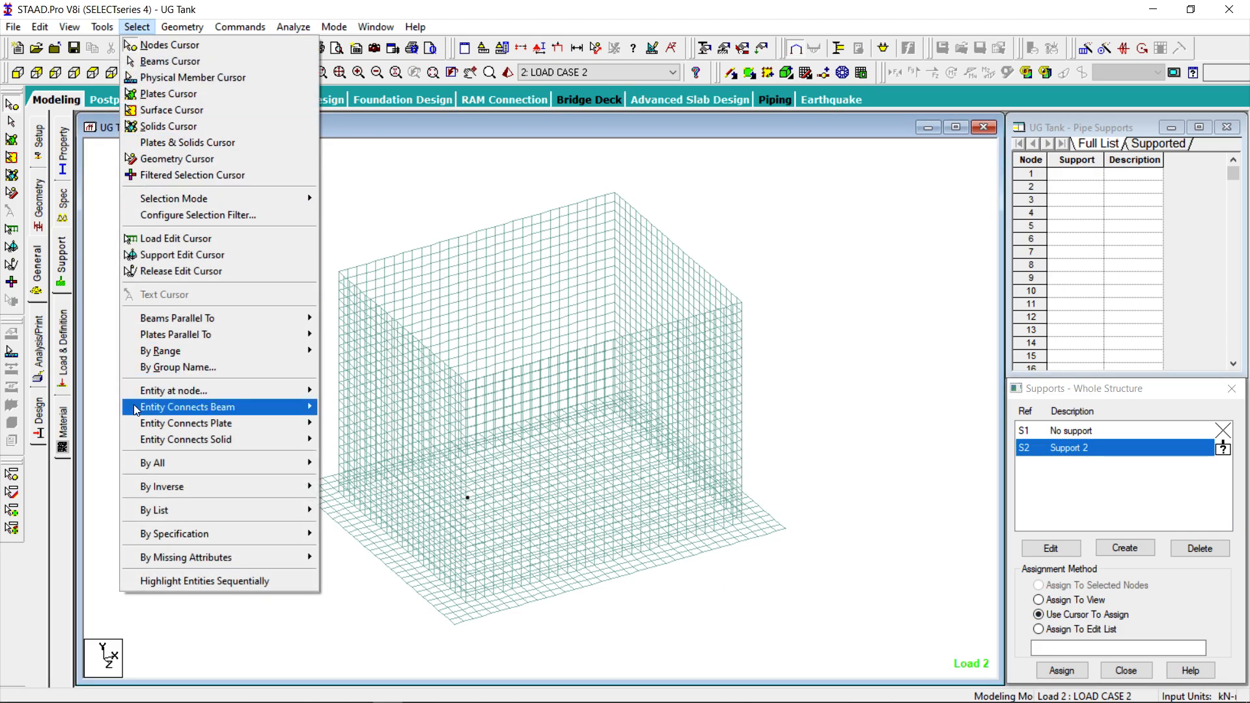
mouse_move(154, 393)
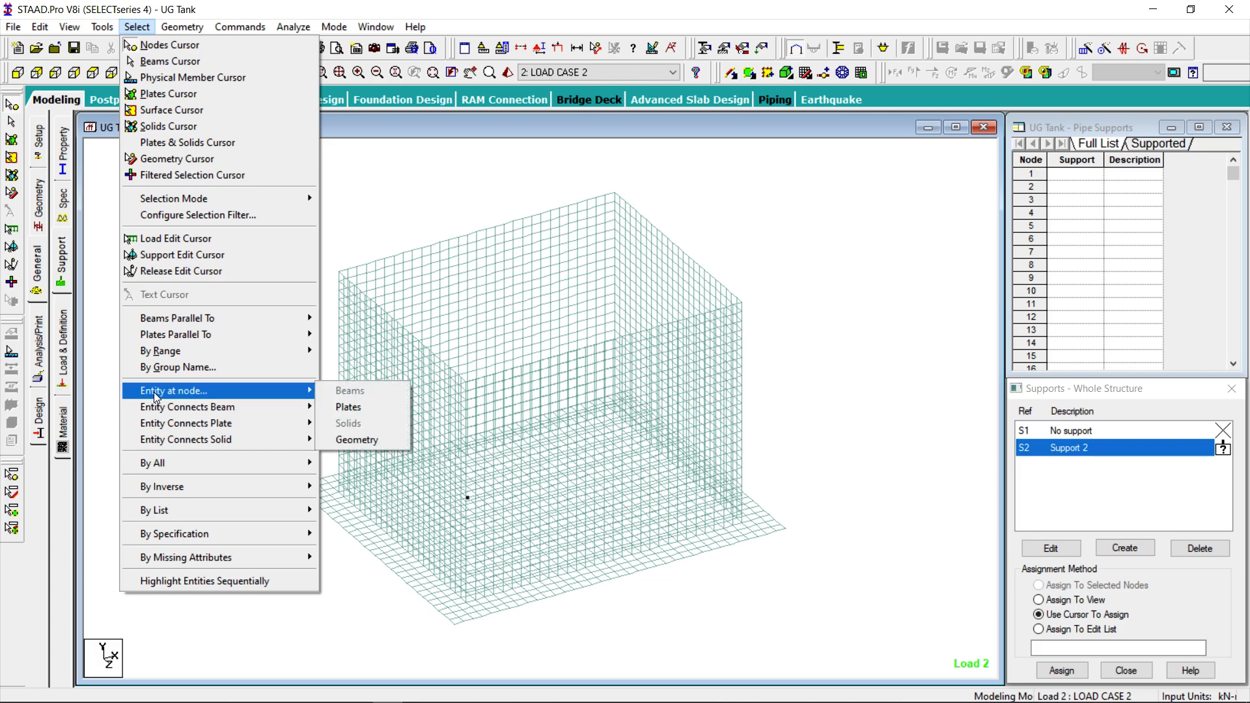
mouse_move(213, 334)
click(356, 370)
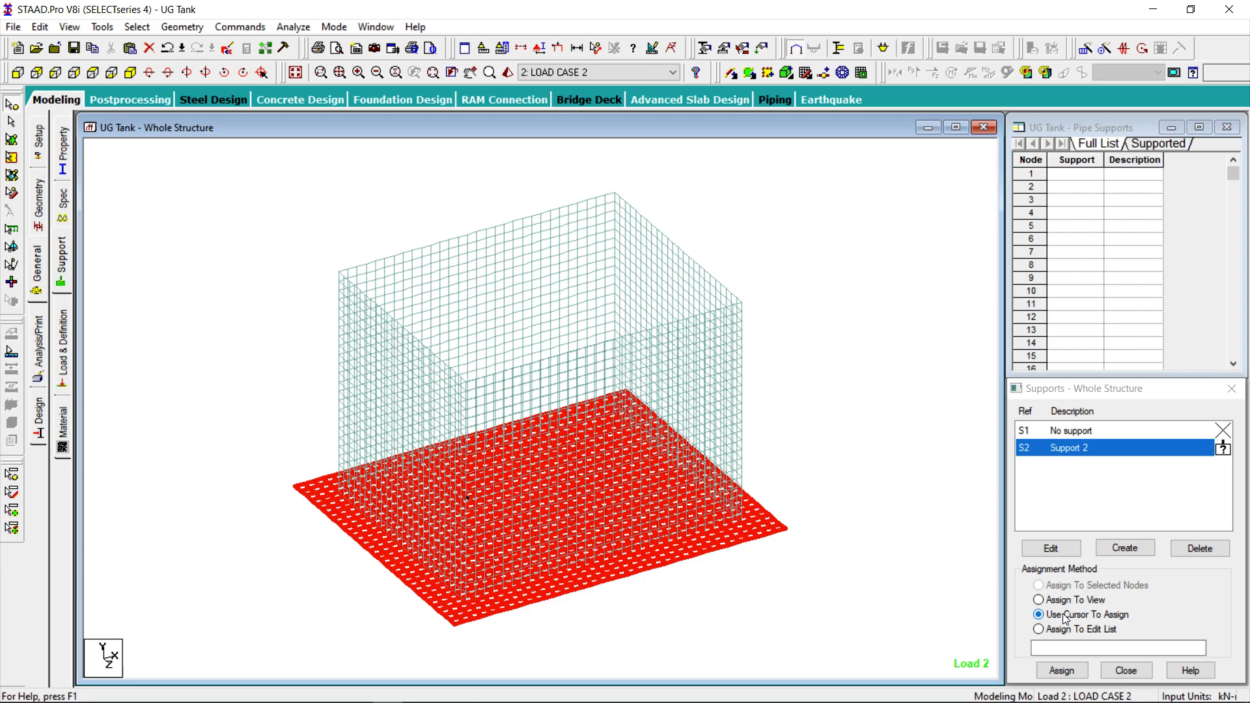
click(812, 504)
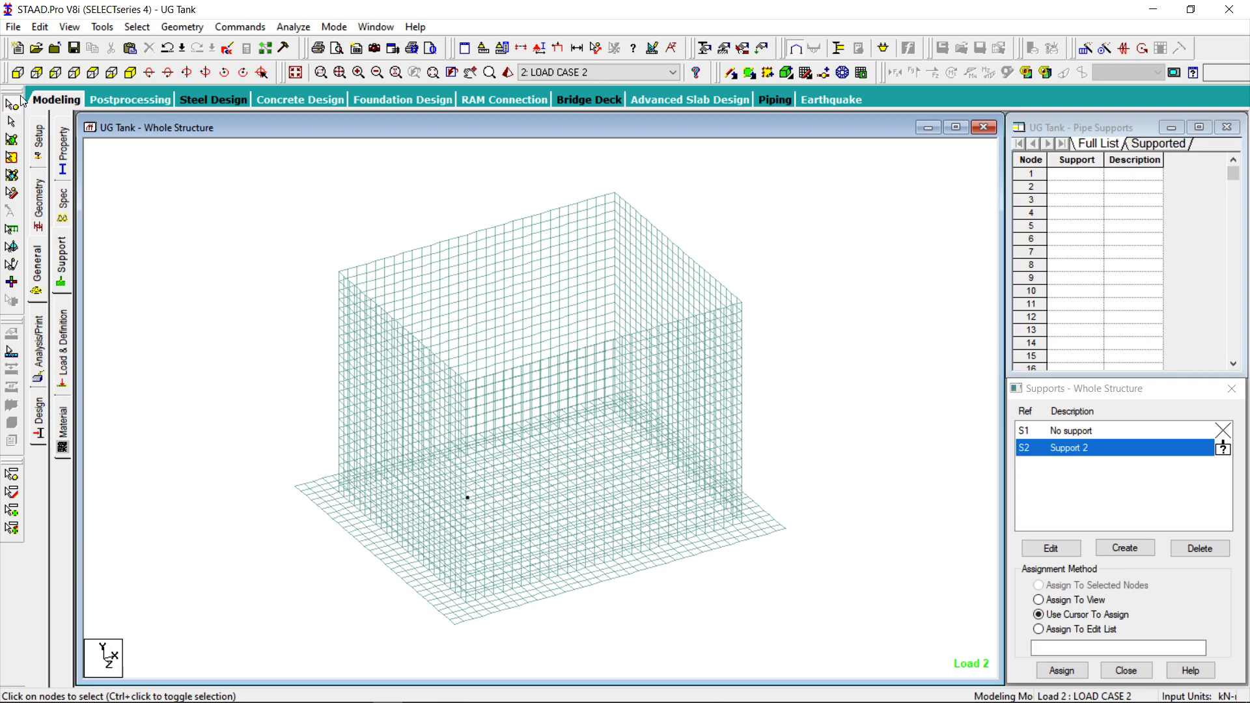
Assign the elastic mat support to all base slab nodes, window-selected along the base in the front elevation, and save the model.
click(17, 72)
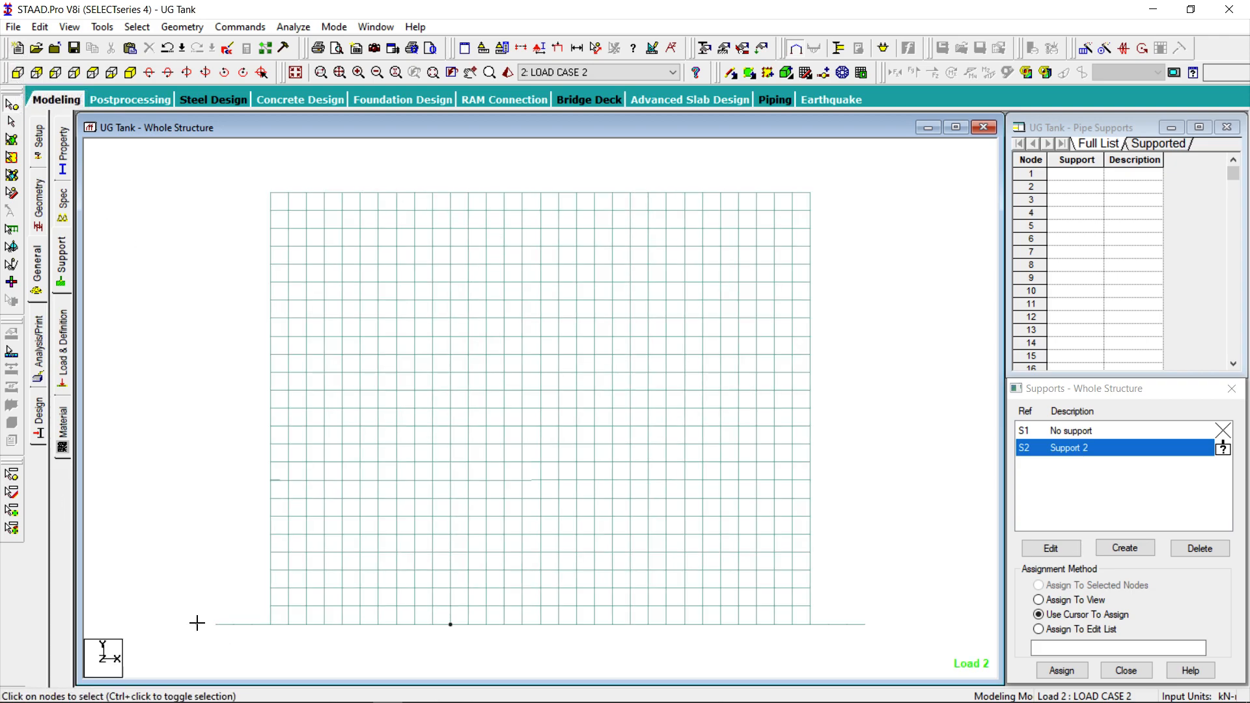
drag(197, 623, 896, 635)
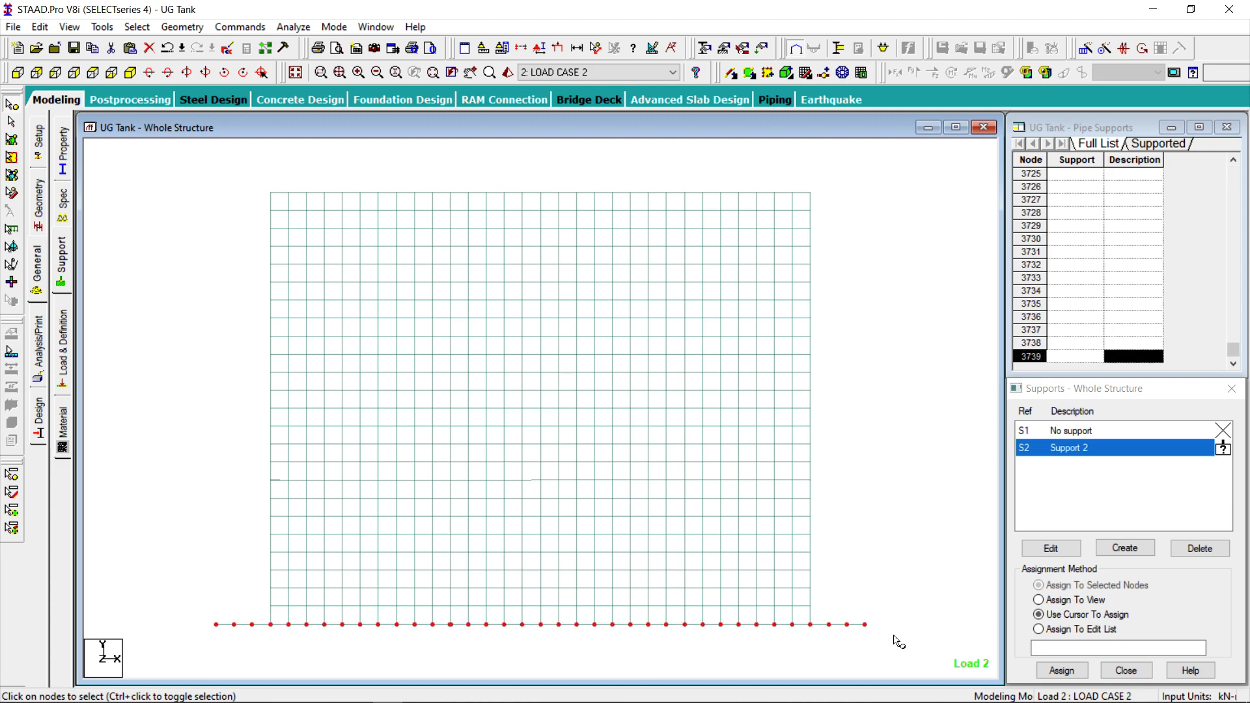
click(267, 77)
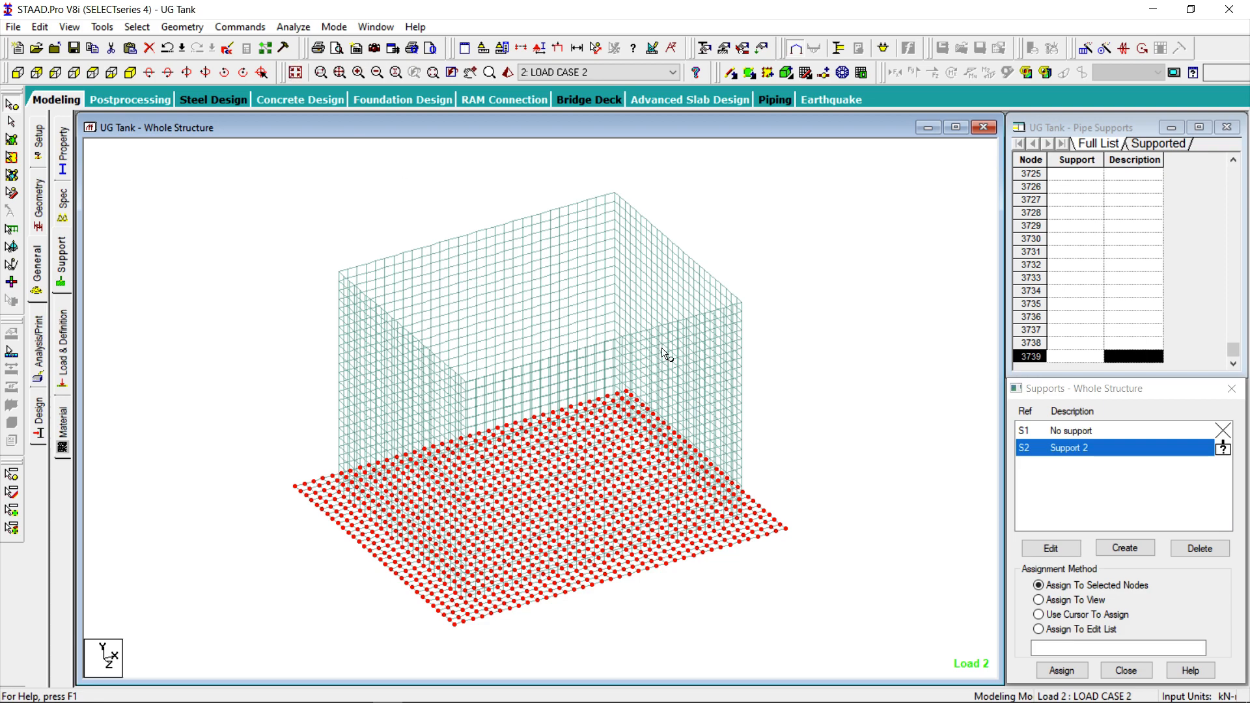
click(1063, 671)
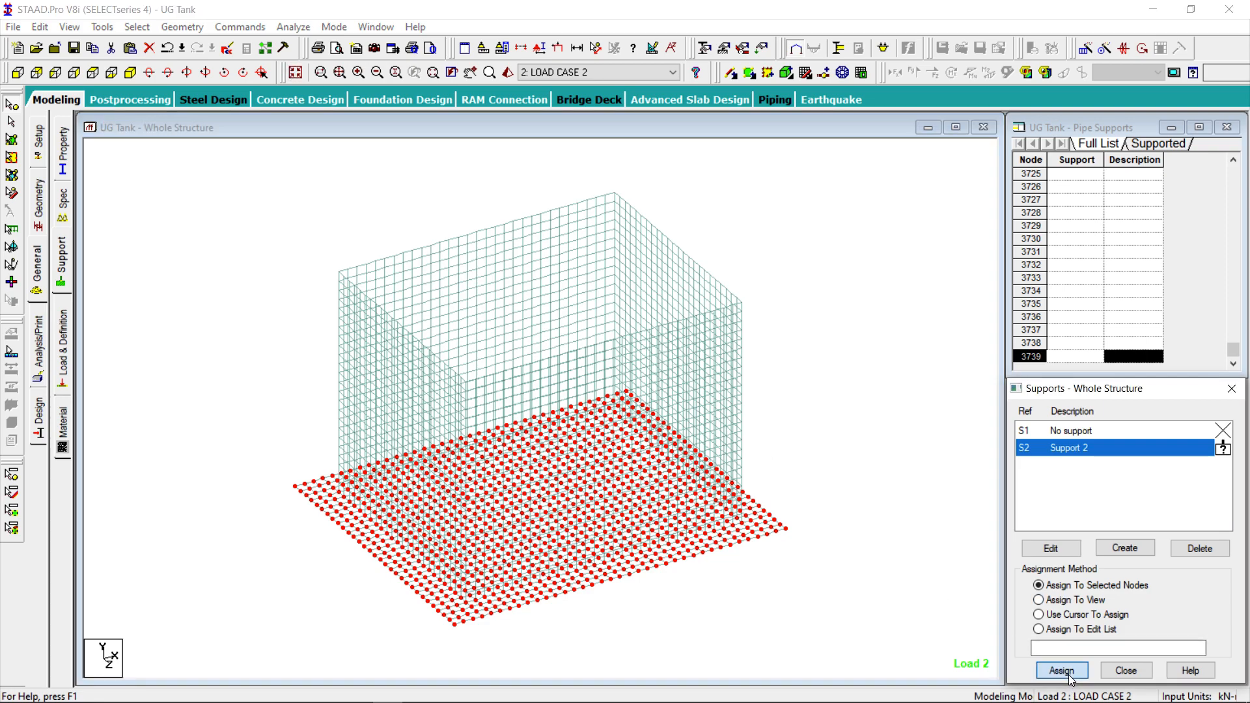
click(1145, 574)
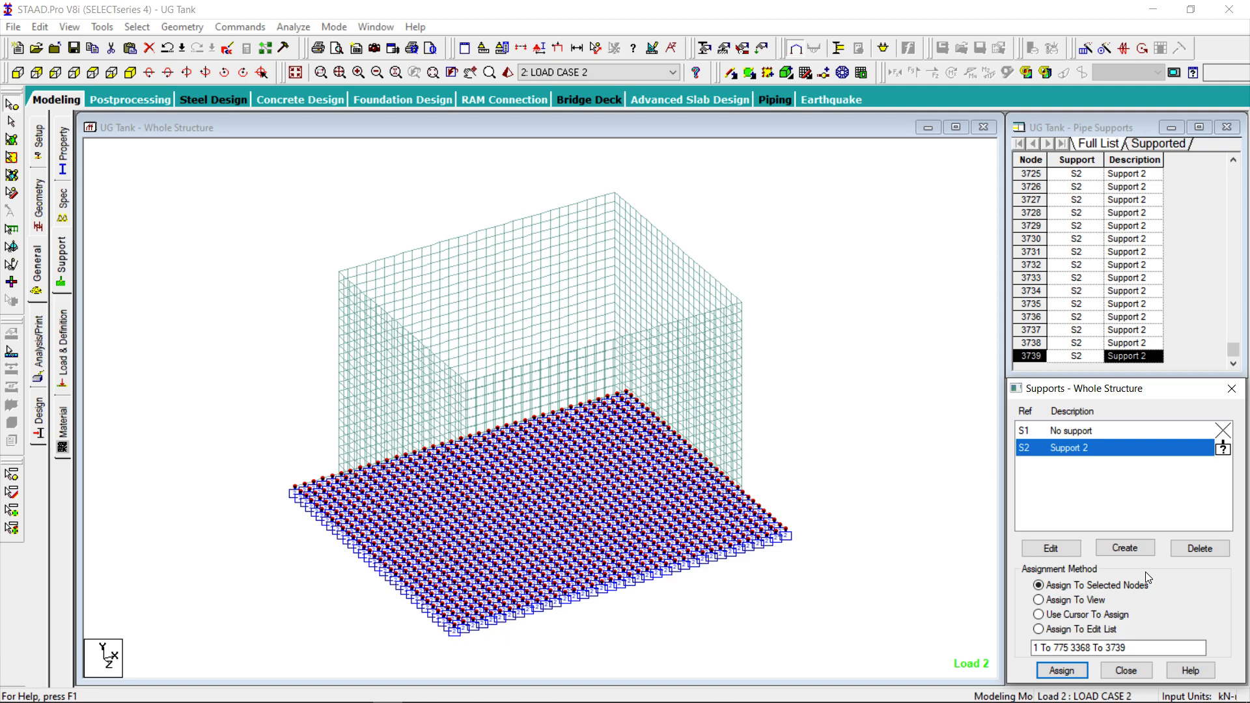
click(252, 281)
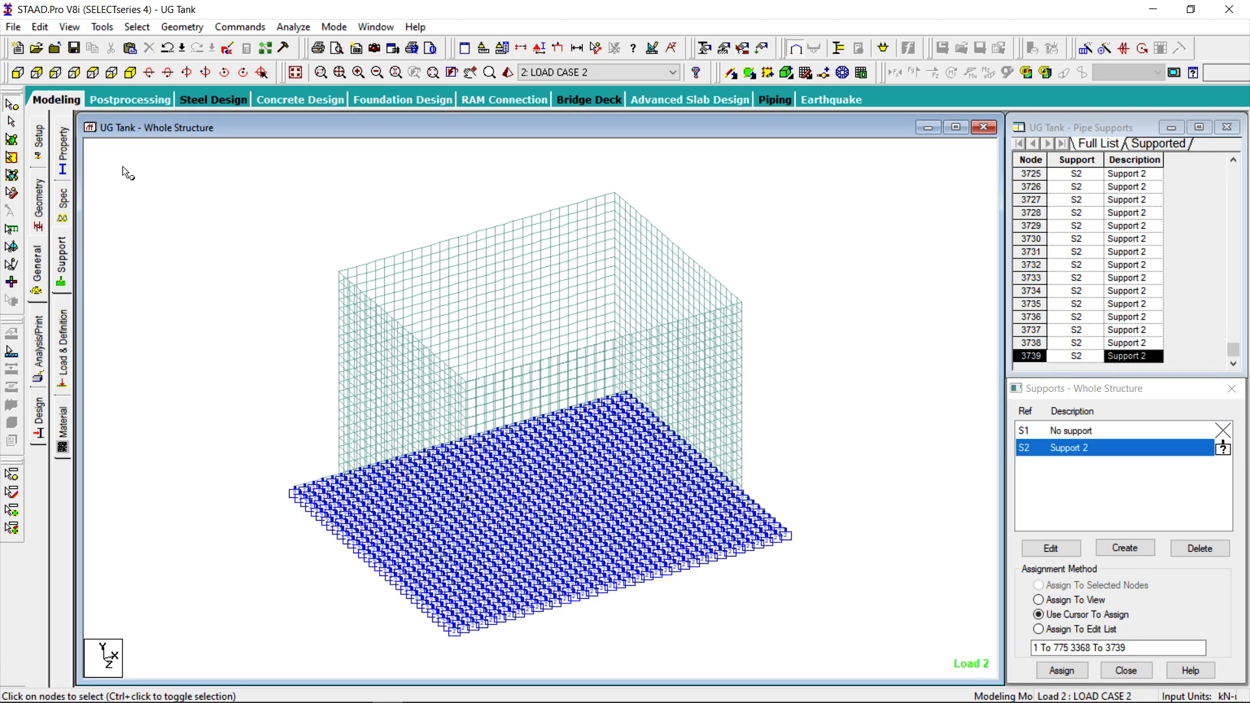
click(74, 48)
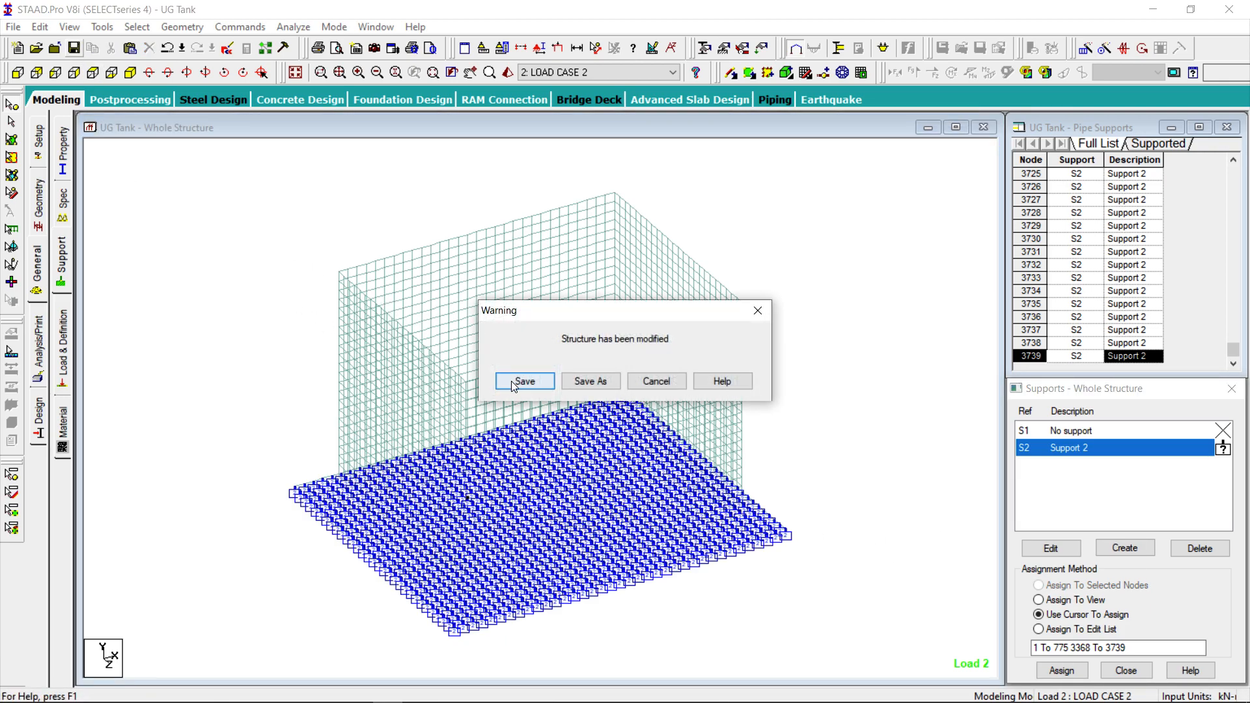
click(513, 384)
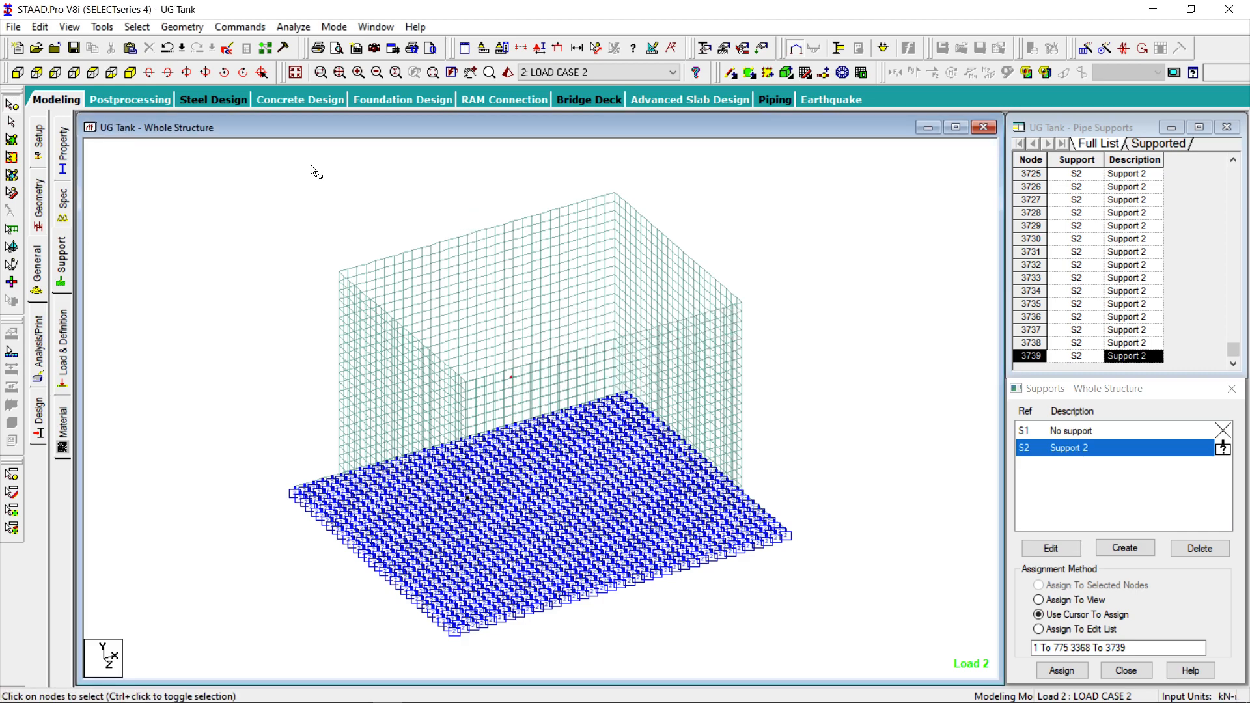
Start a normal load combination and include Load Case 1 with a factor of 1.2.
click(248, 29)
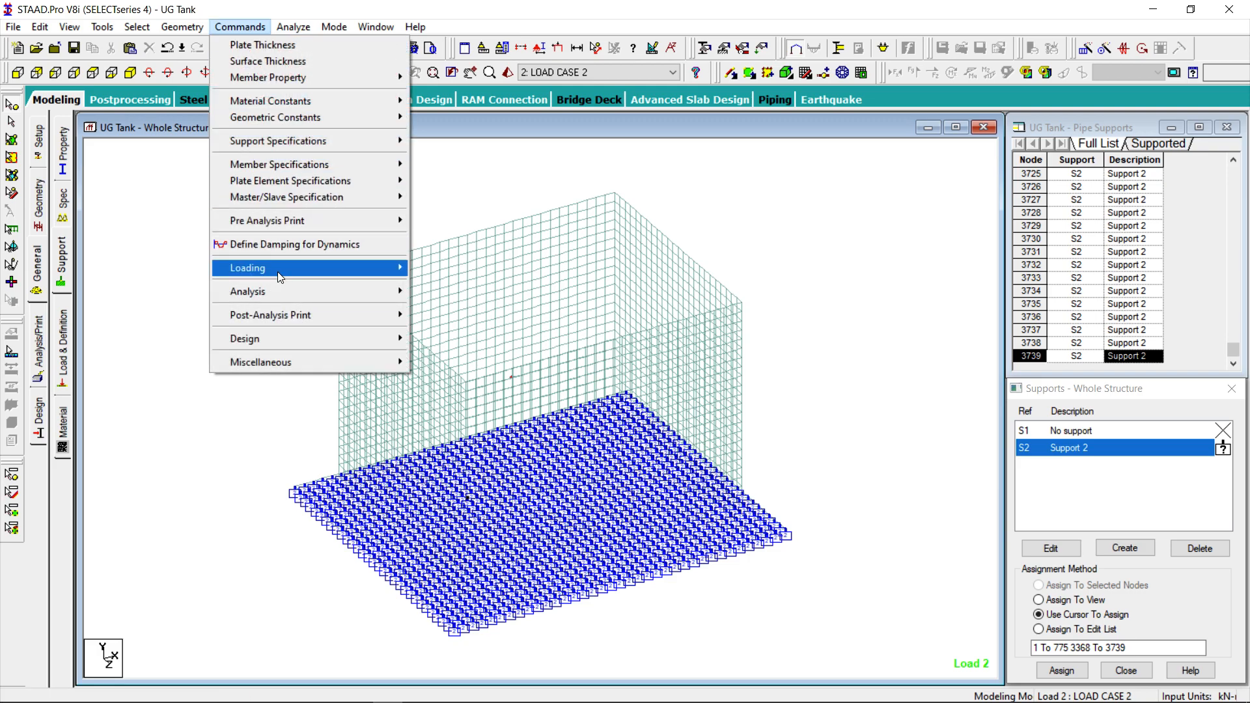
mouse_move(278, 271)
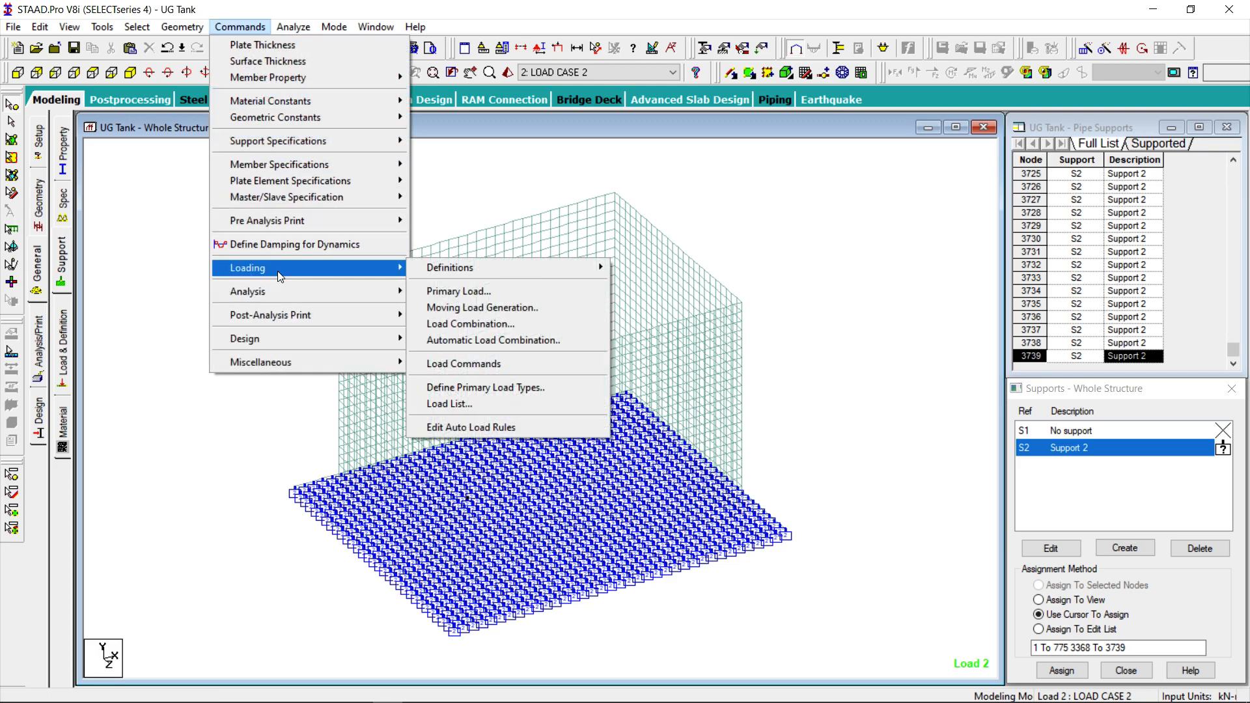
click(512, 327)
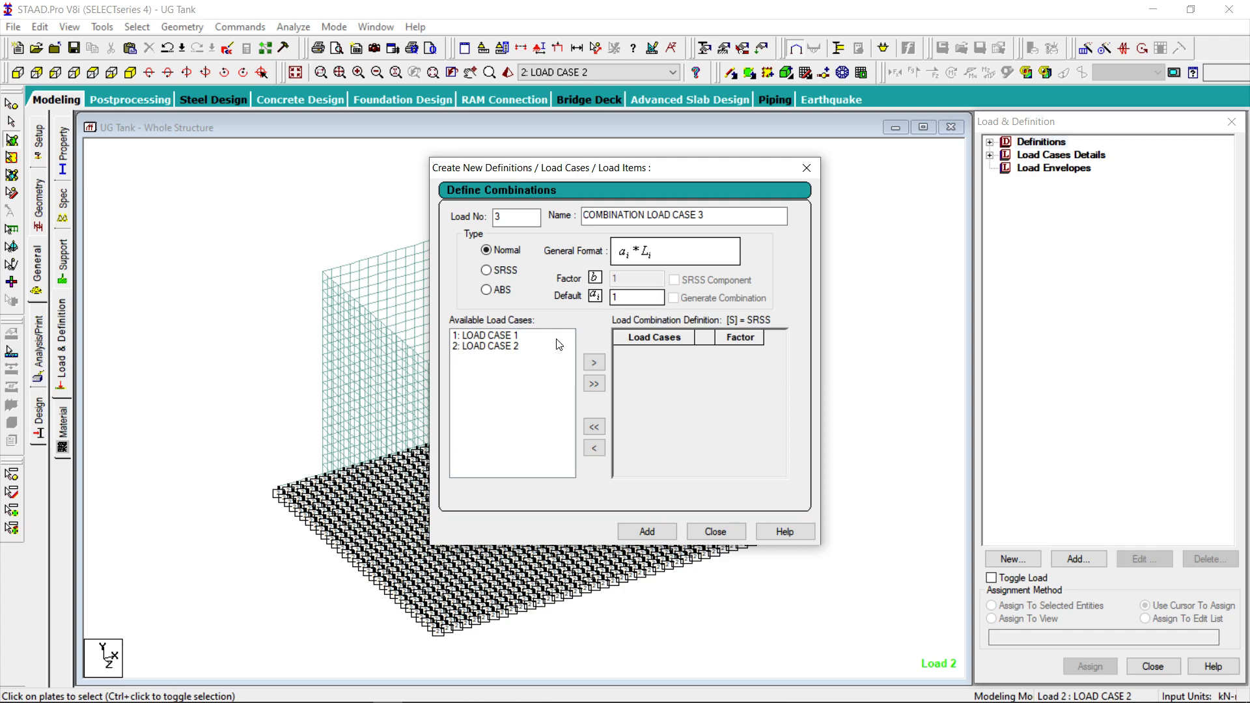
click(509, 336)
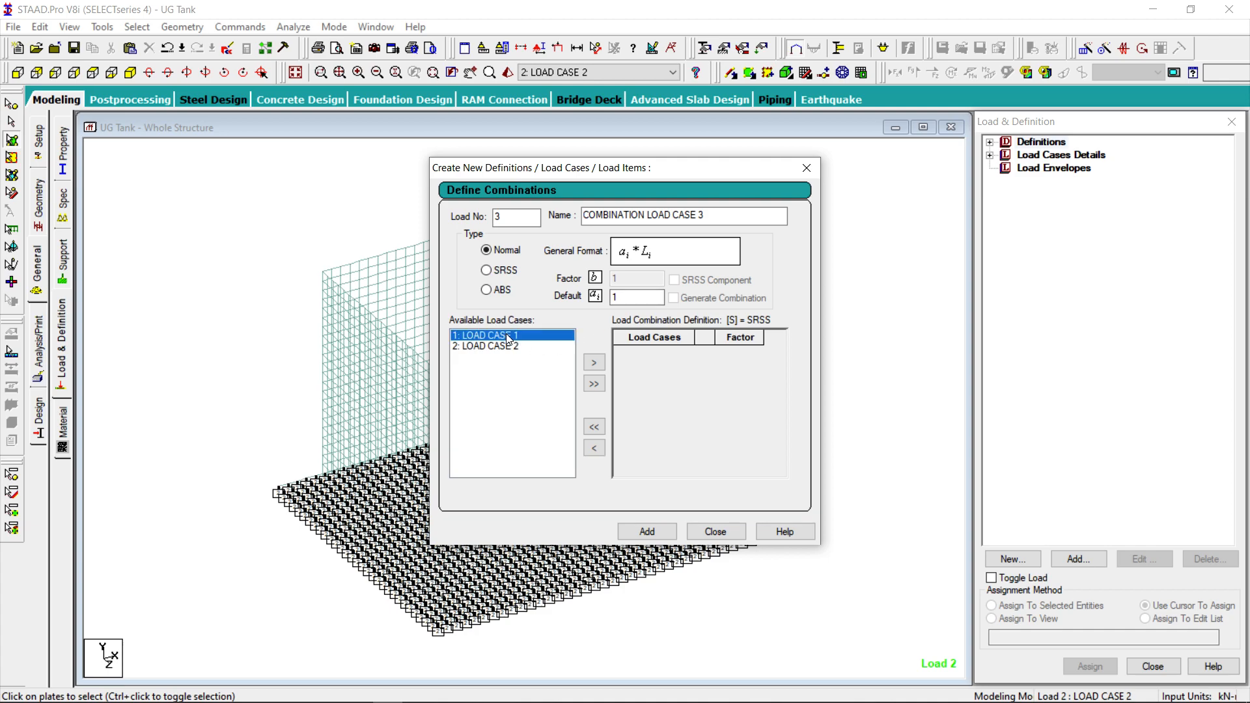
double_click(632, 298)
click(594, 362)
Include Load Case 2 with a factor of 1.6 and add the combination to the load cases.
click(514, 339)
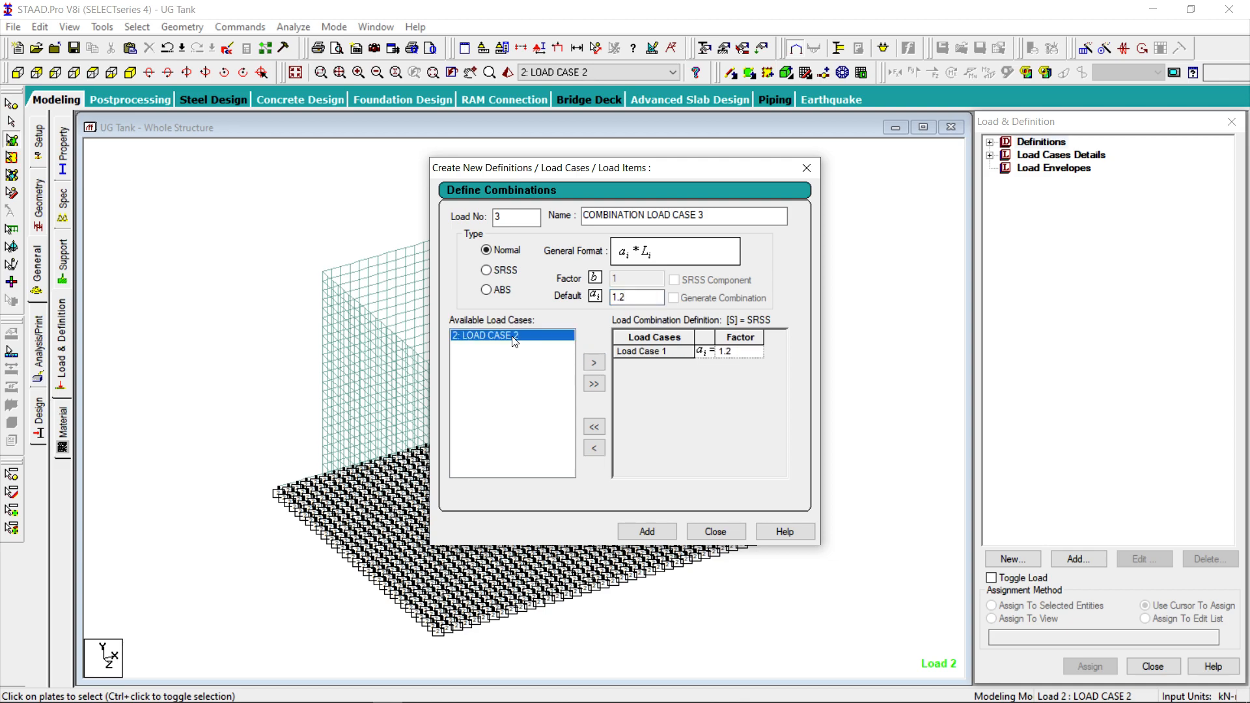
double_click(631, 299)
text(1.)
click(594, 363)
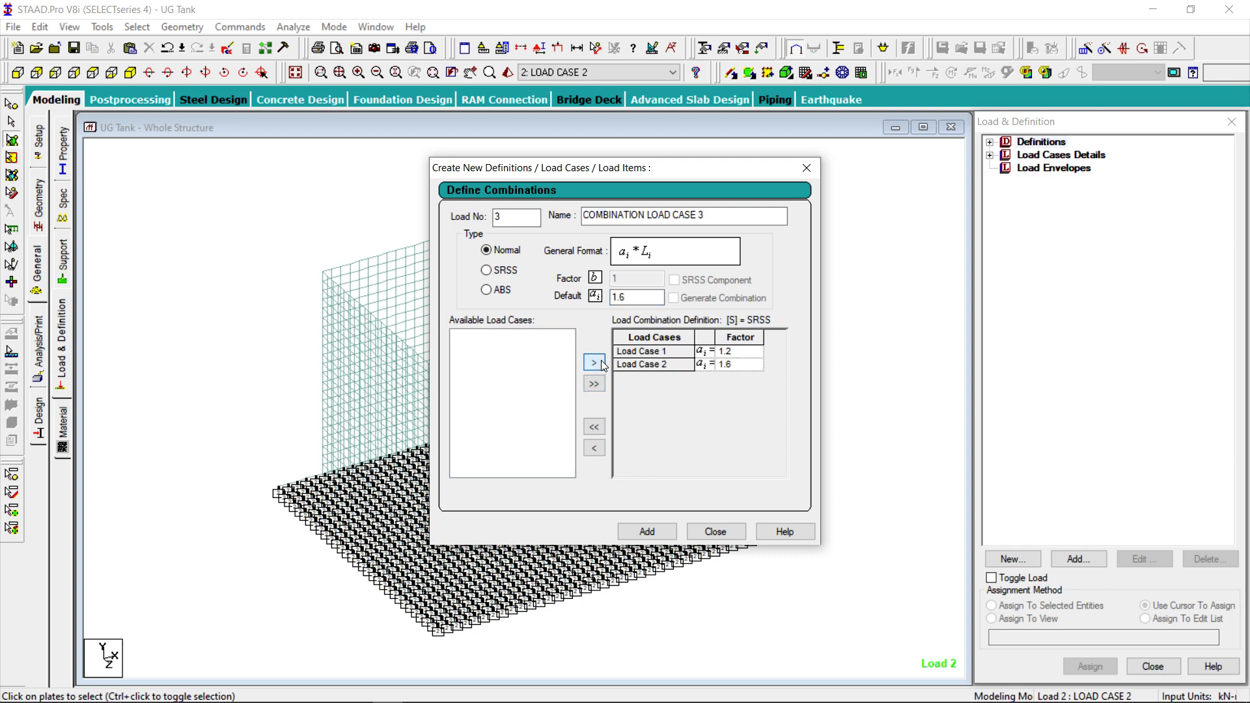
click(647, 532)
click(715, 533)
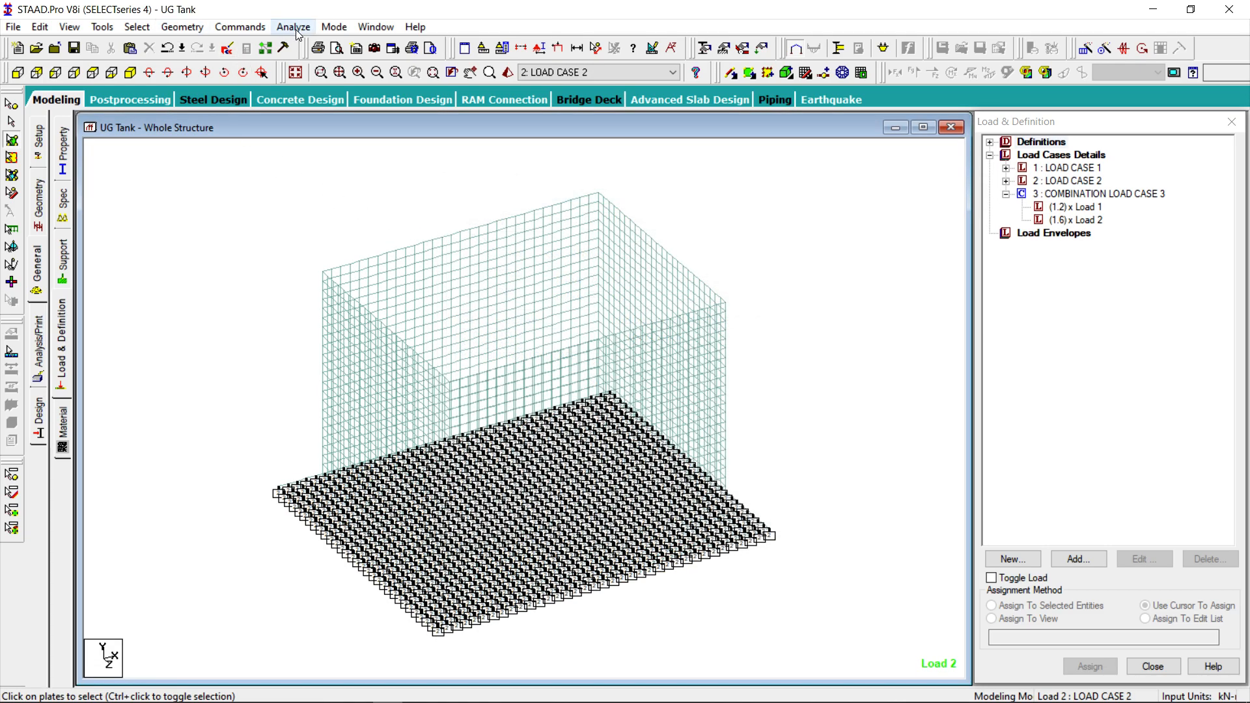
Add a Perform Analysis command with the No Print option.
click(236, 27)
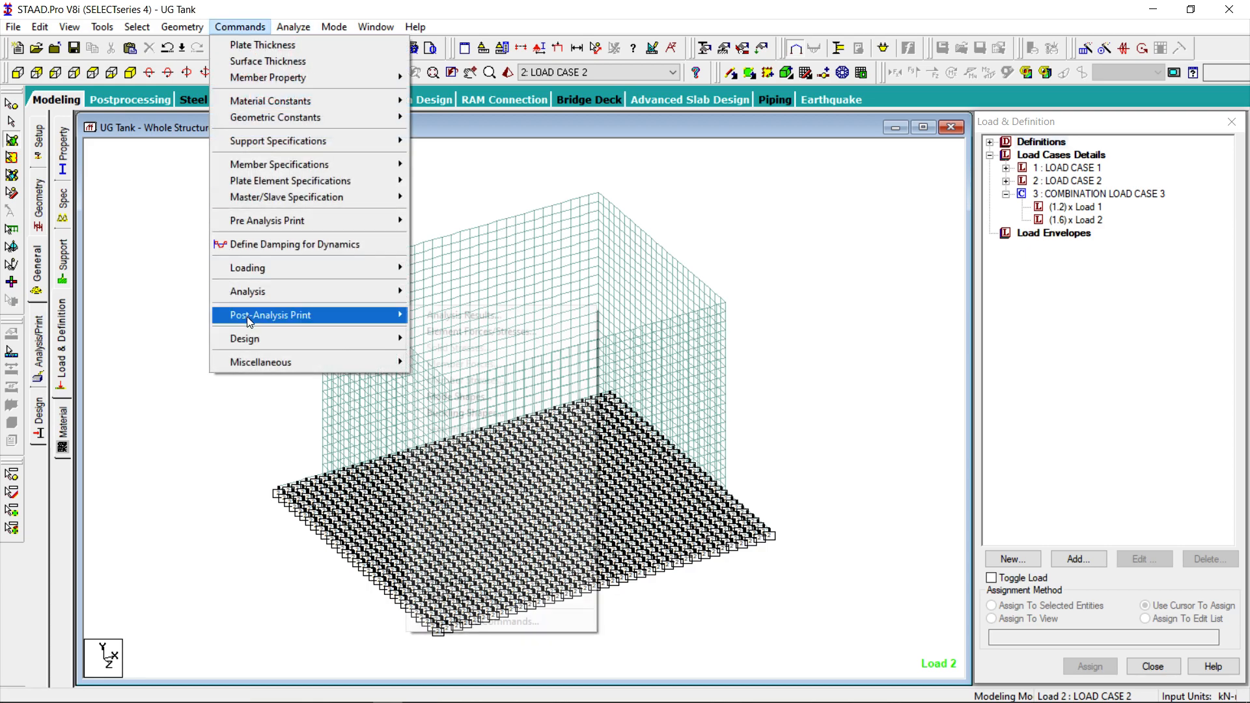
mouse_move(248, 316)
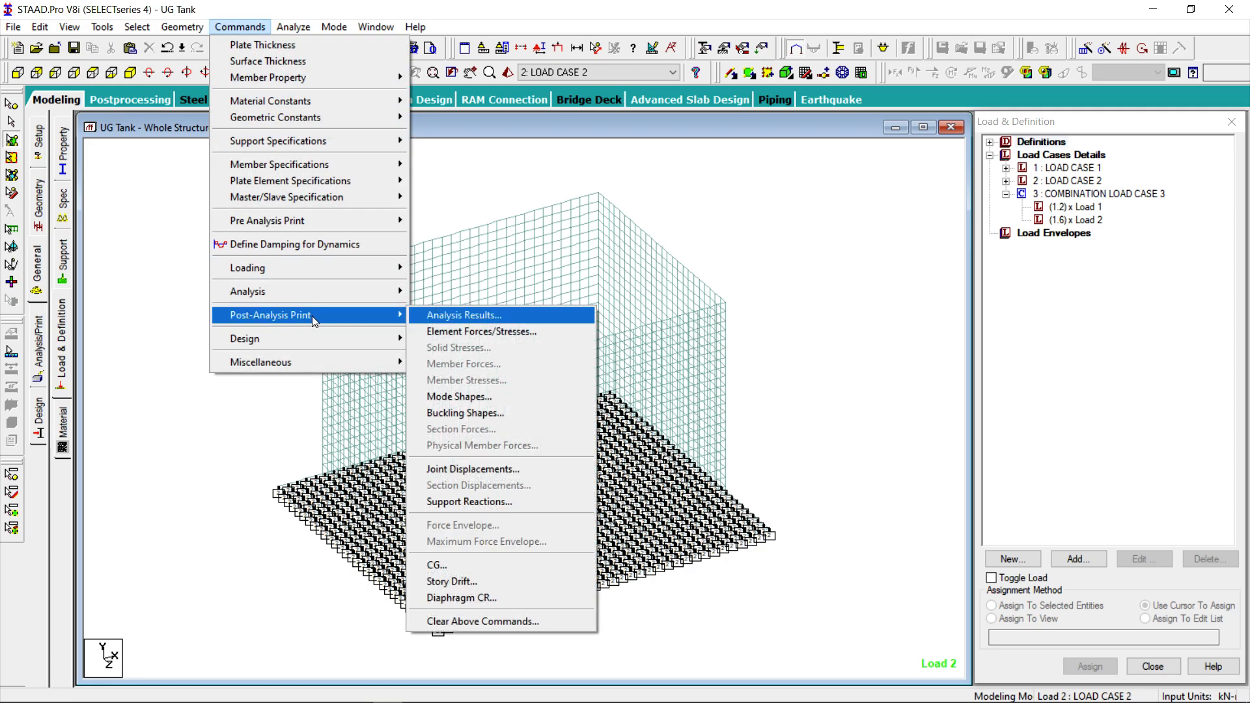
mouse_move(329, 294)
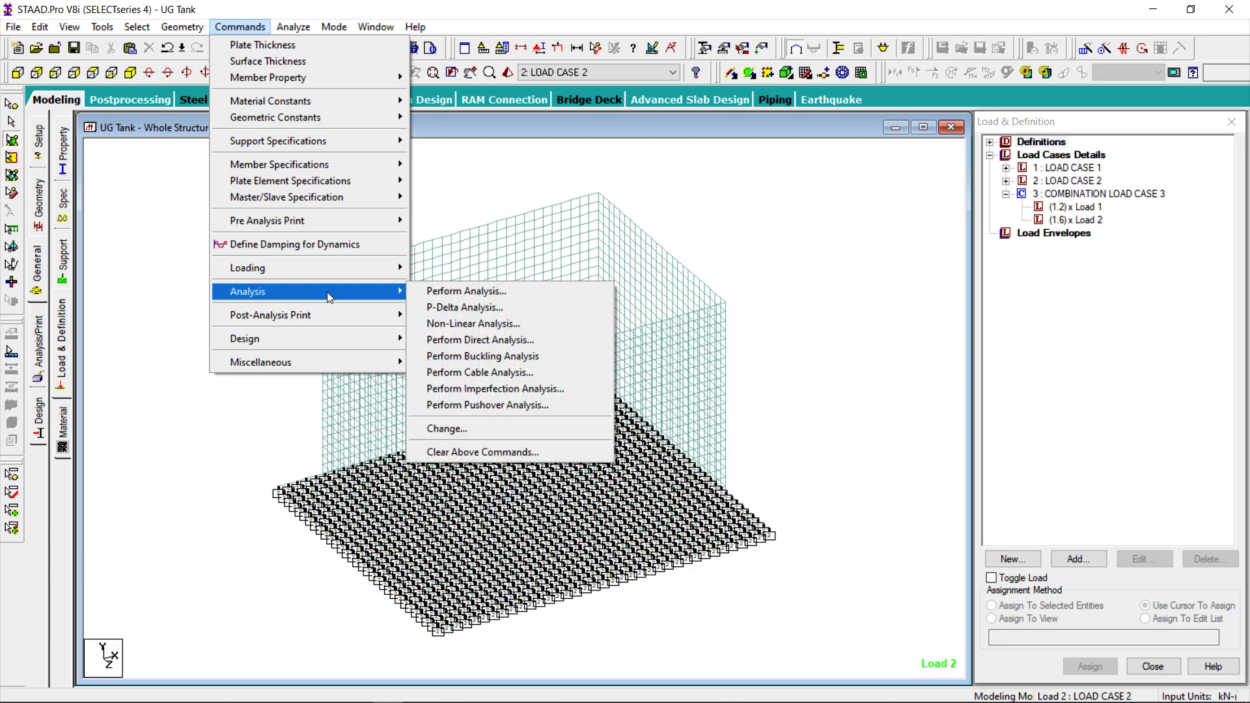
click(443, 292)
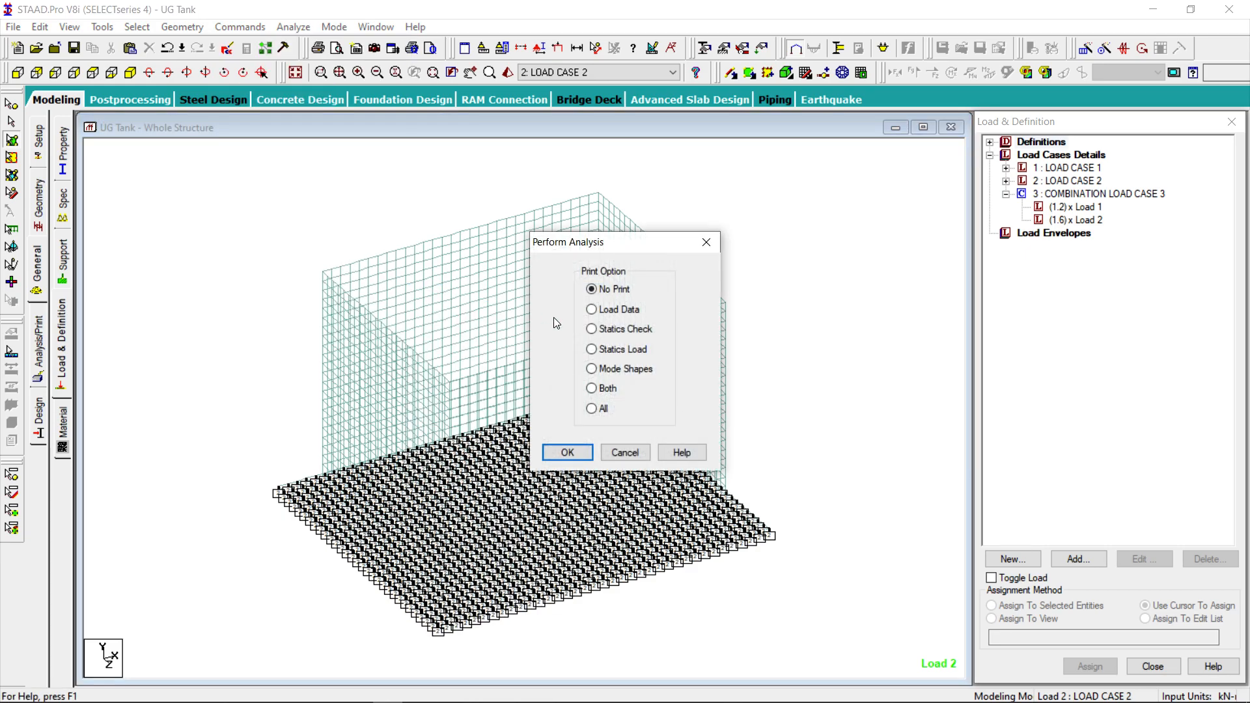
click(575, 452)
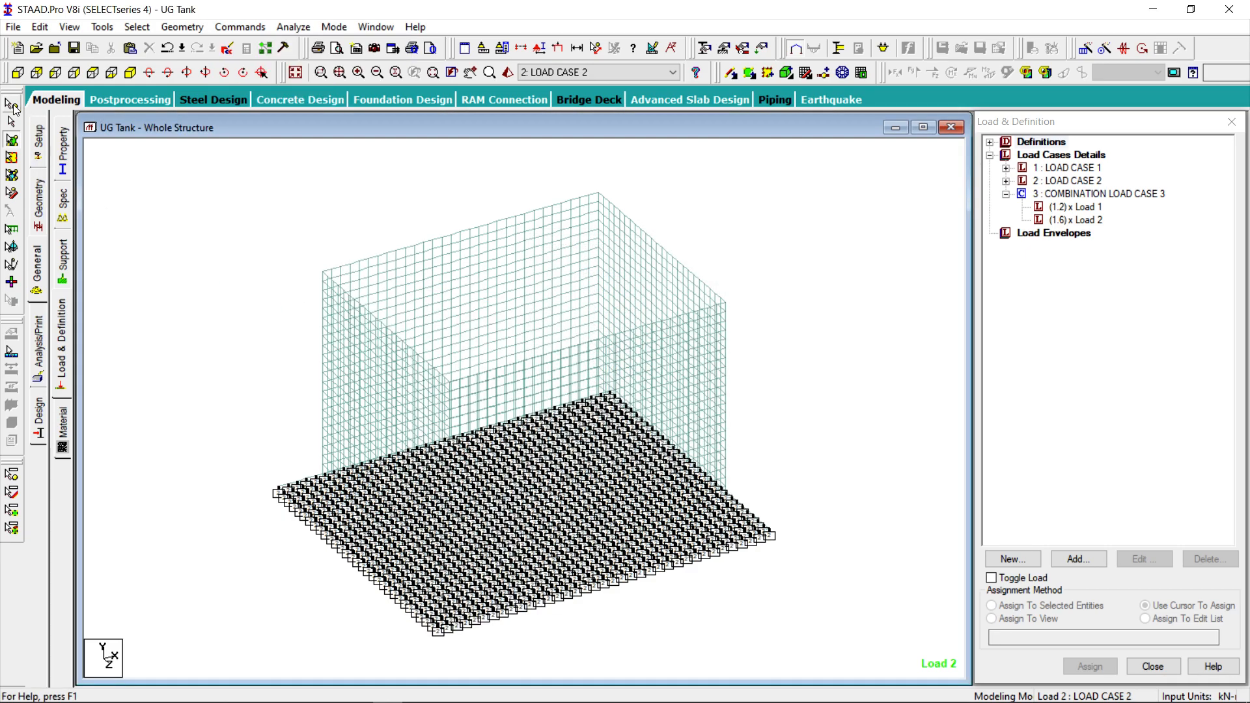
Save the model and run the analysis, staying in modeling mode when it finishes.
click(55, 48)
click(525, 382)
click(296, 29)
click(310, 44)
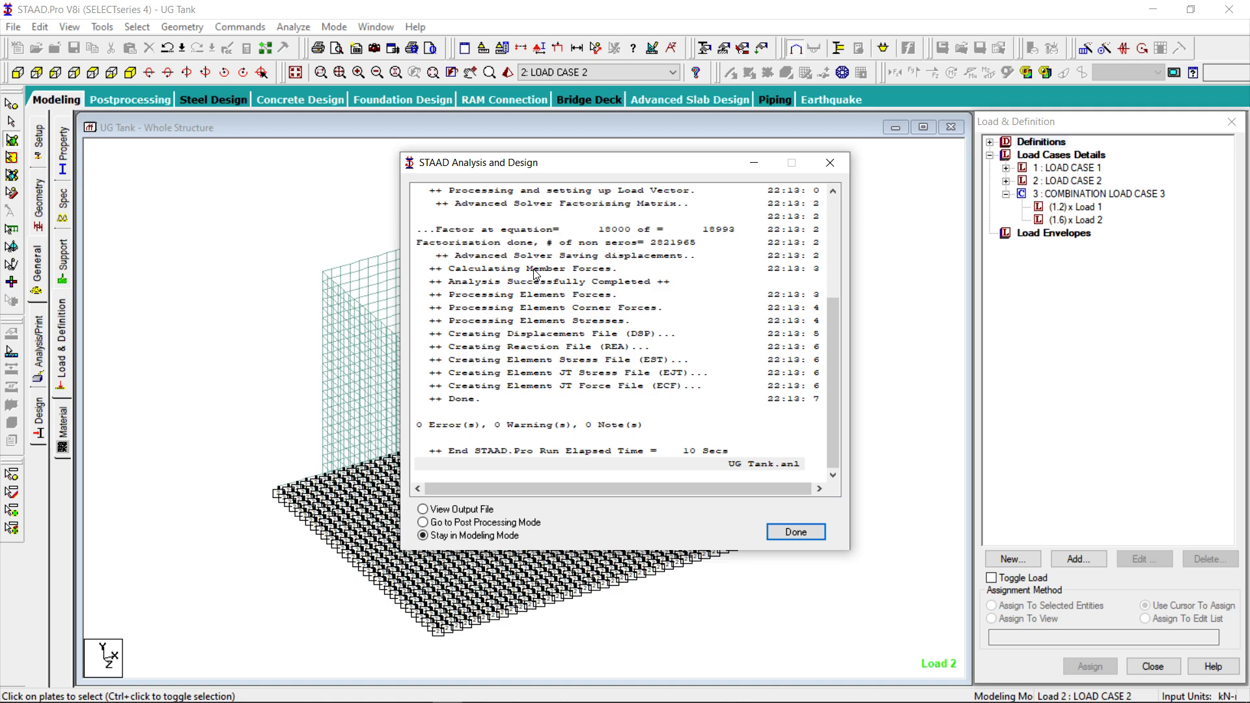
click(796, 532)
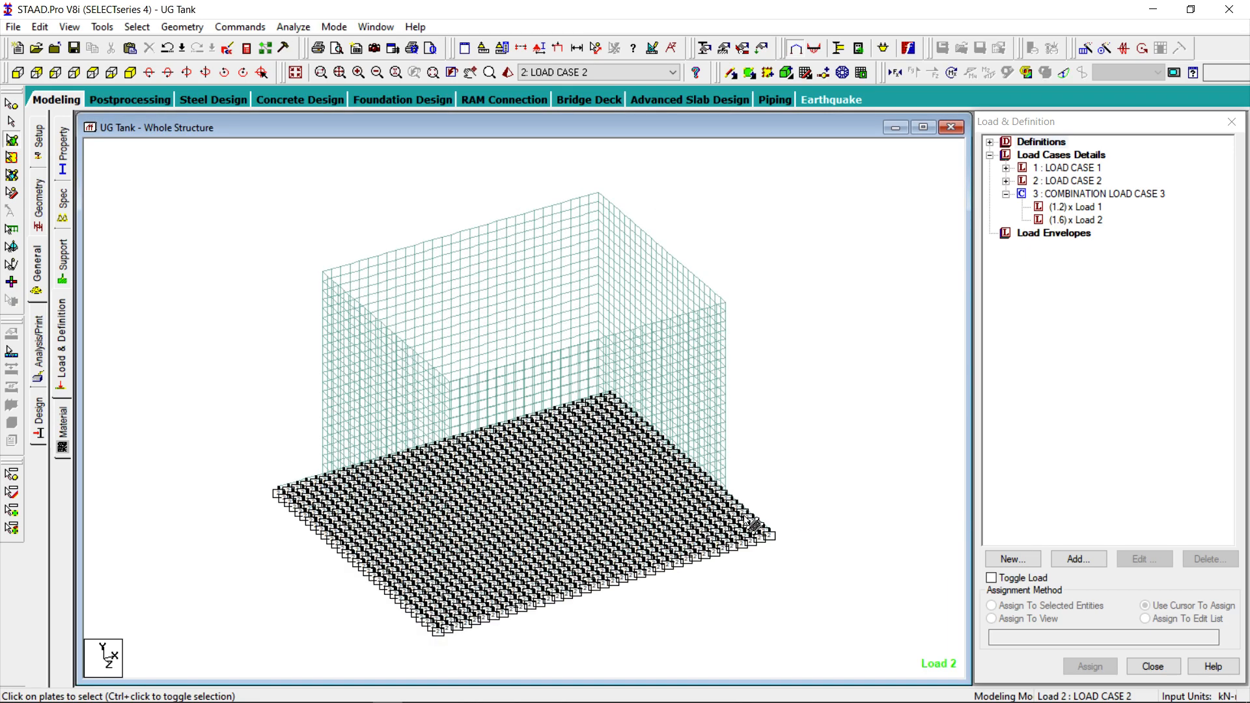
Add the concrete compressive strength parameter FC of 32000 kN/m2 to the ACI 318 2008 concrete design.
click(40, 430)
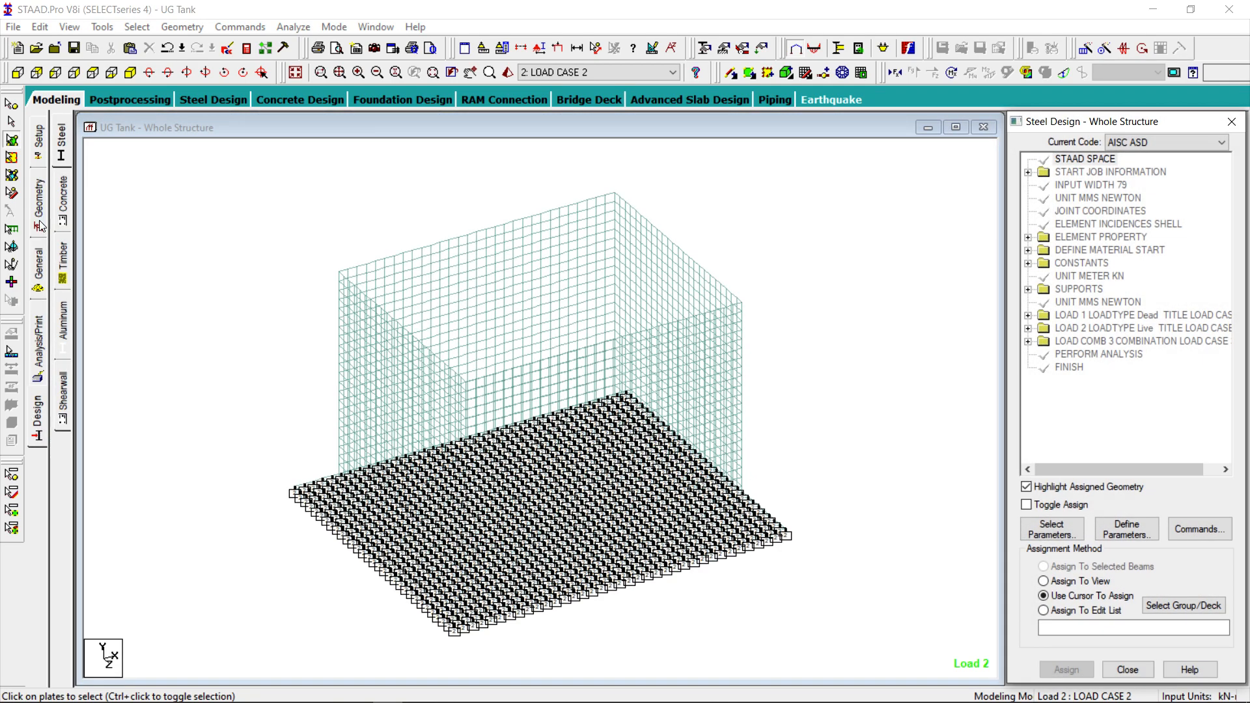
click(67, 207)
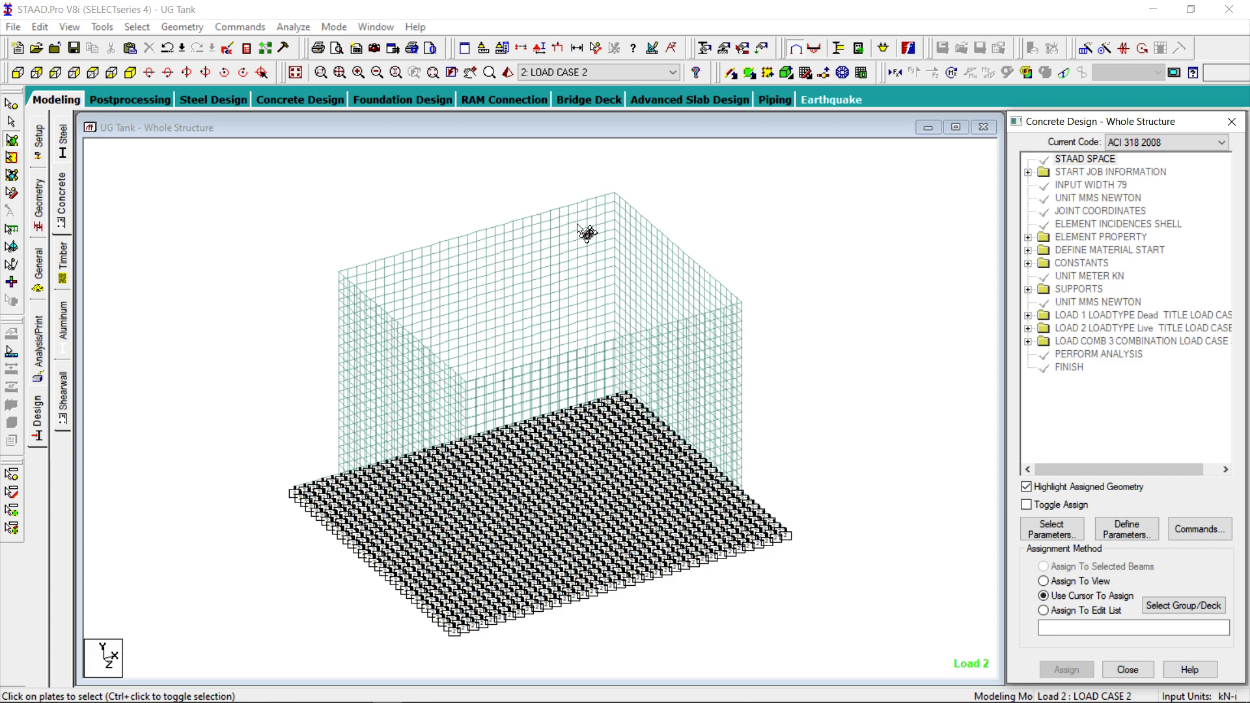
click(1141, 531)
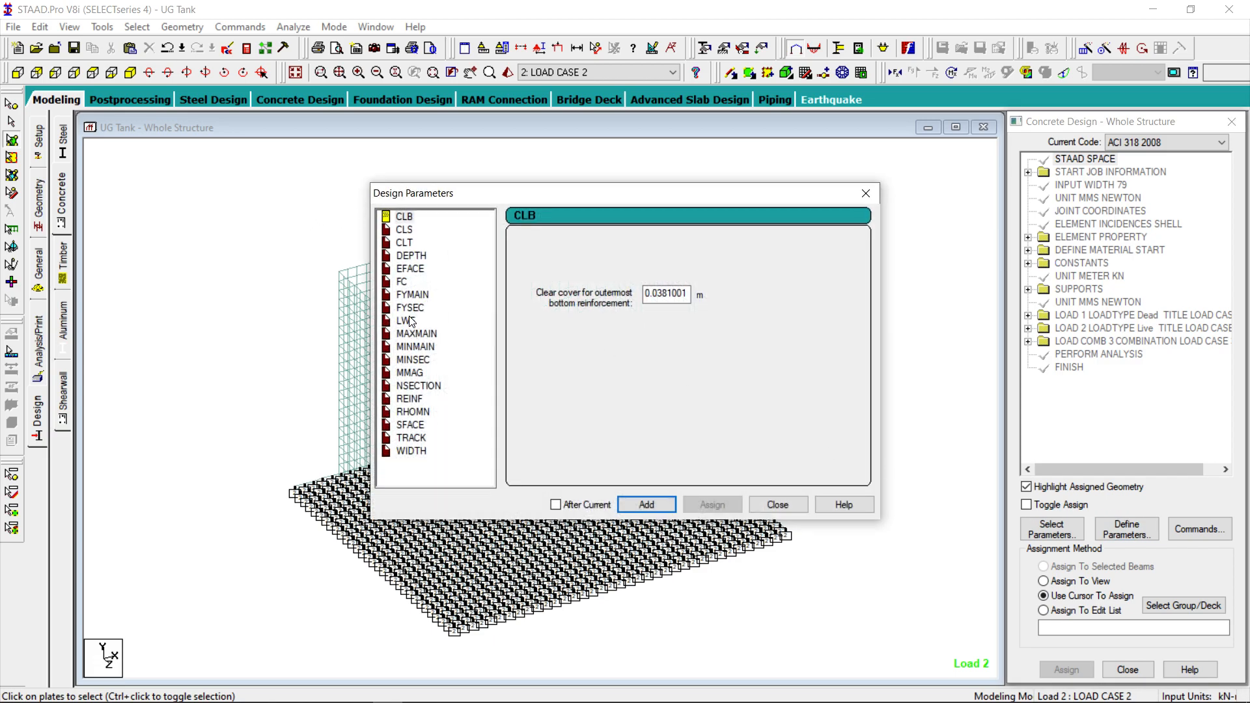
click(403, 284)
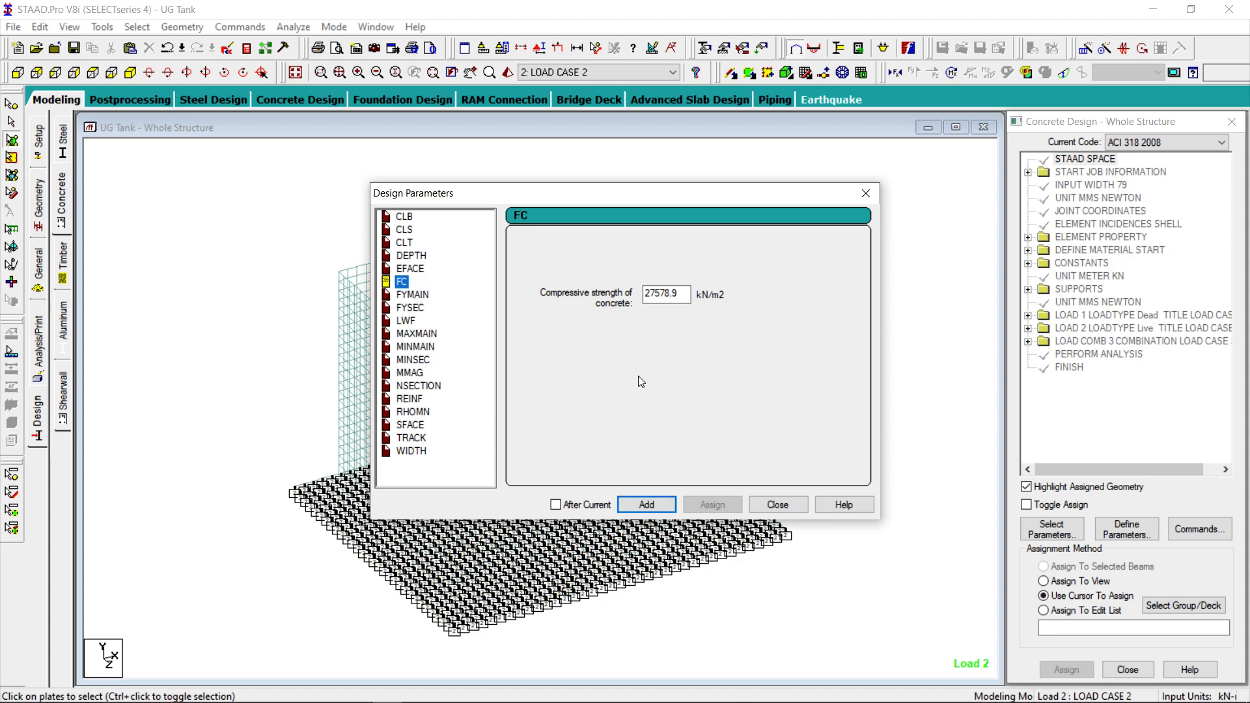
click(681, 294)
click(648, 506)
click(778, 505)
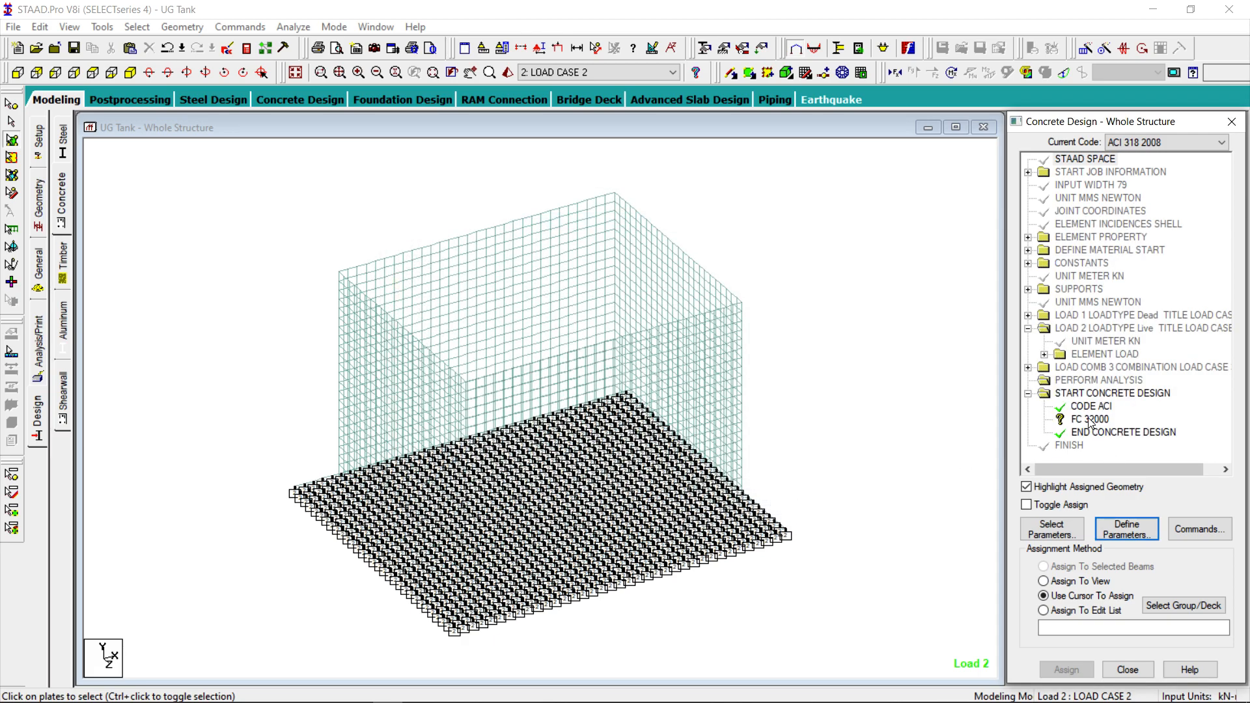
Assign the FC 32000 parameter to the entire tank in view.
click(1091, 421)
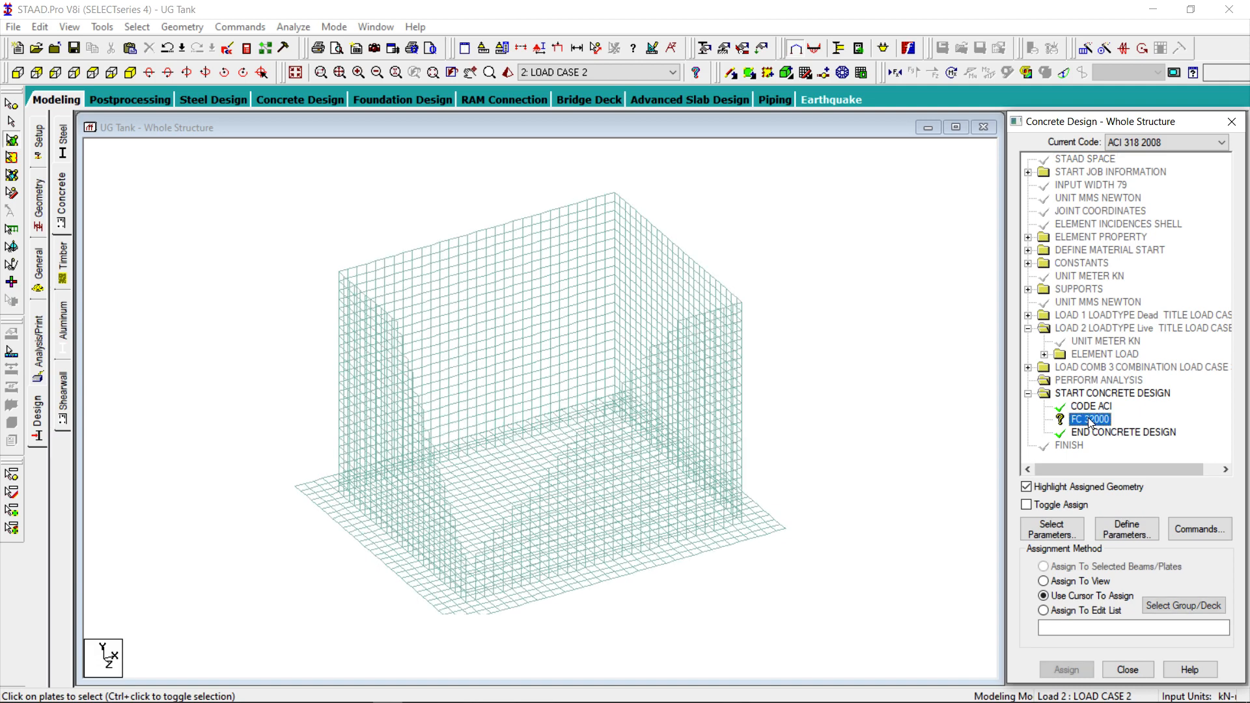
click(1082, 582)
click(1067, 669)
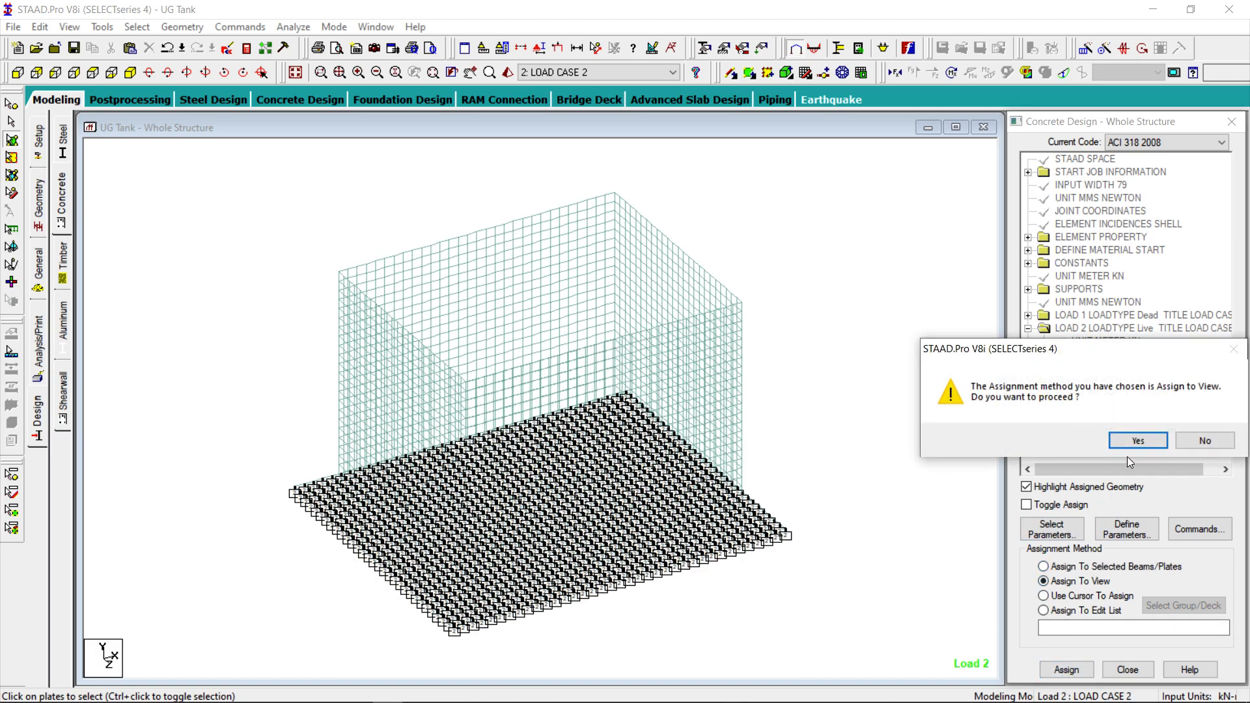
click(1138, 441)
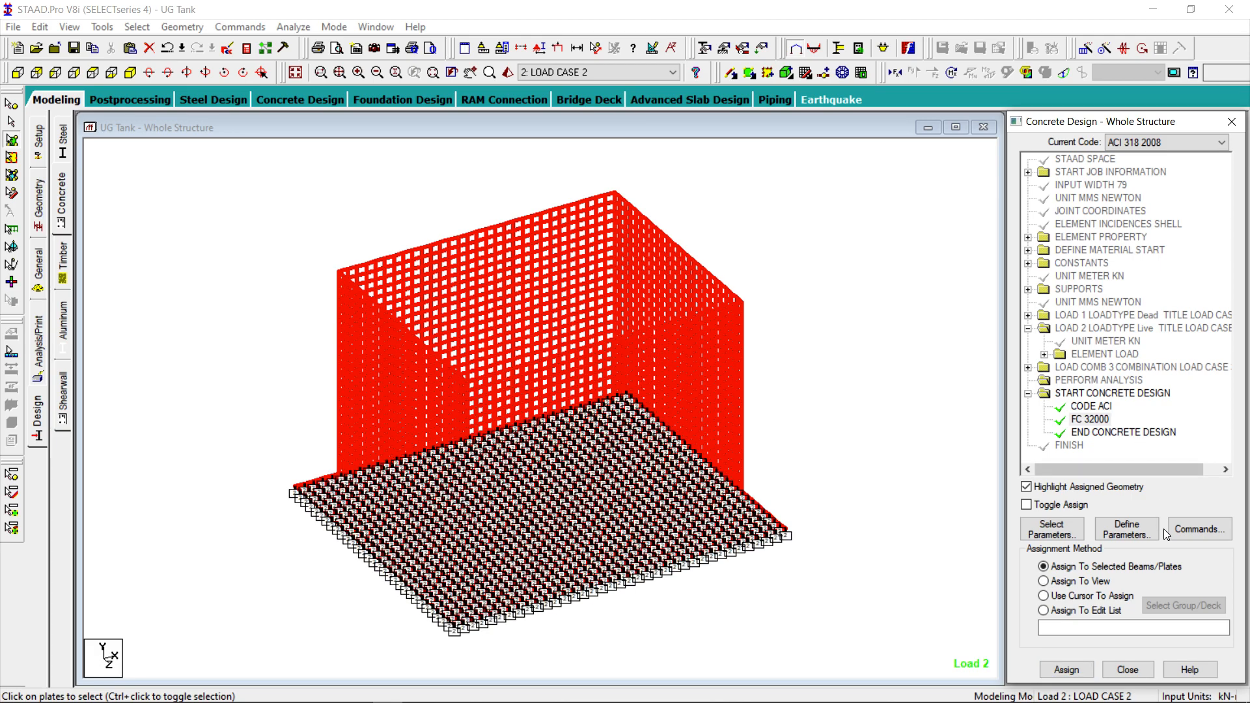
Add the Design Slab/Element command to the concrete design and pick it for assignment.
click(1187, 526)
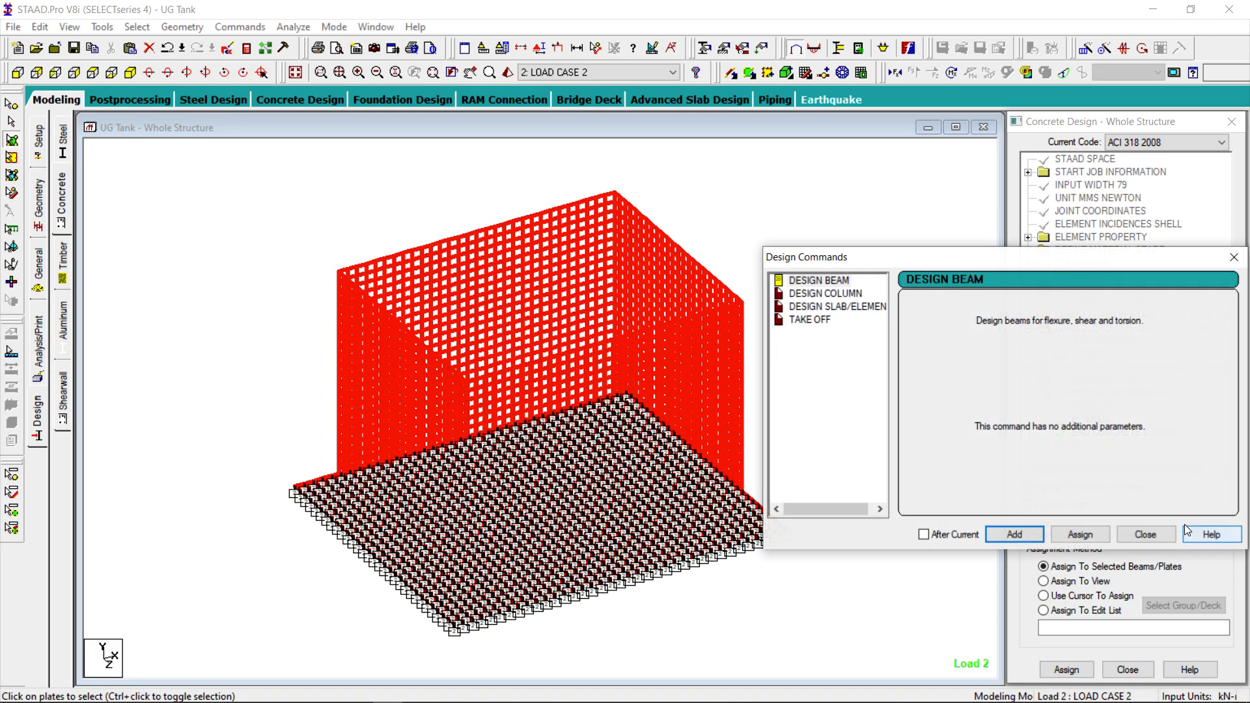
click(817, 307)
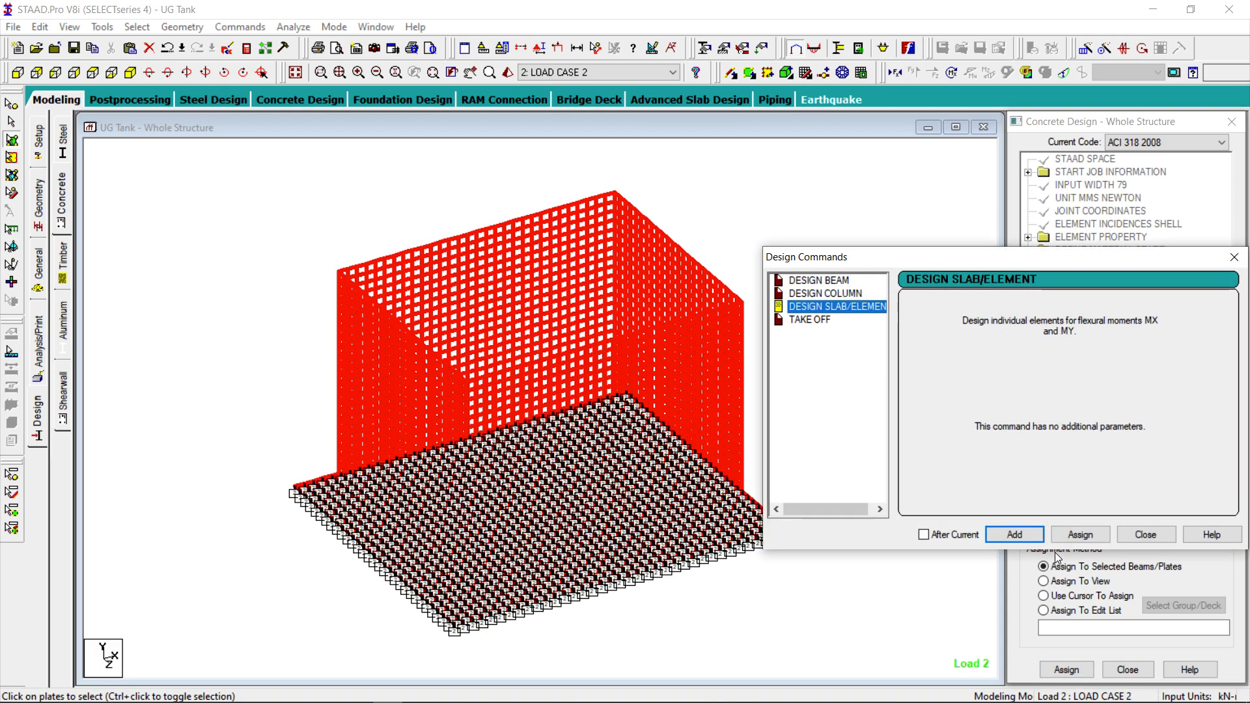
click(1021, 533)
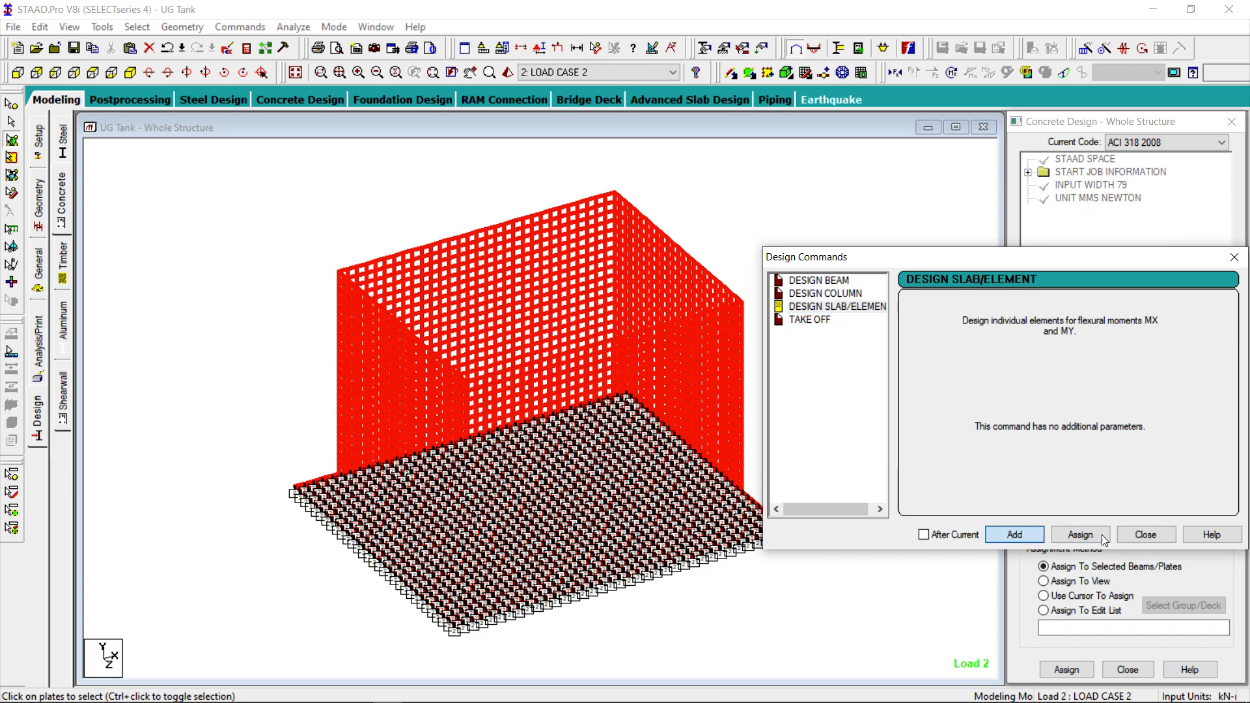
click(1147, 534)
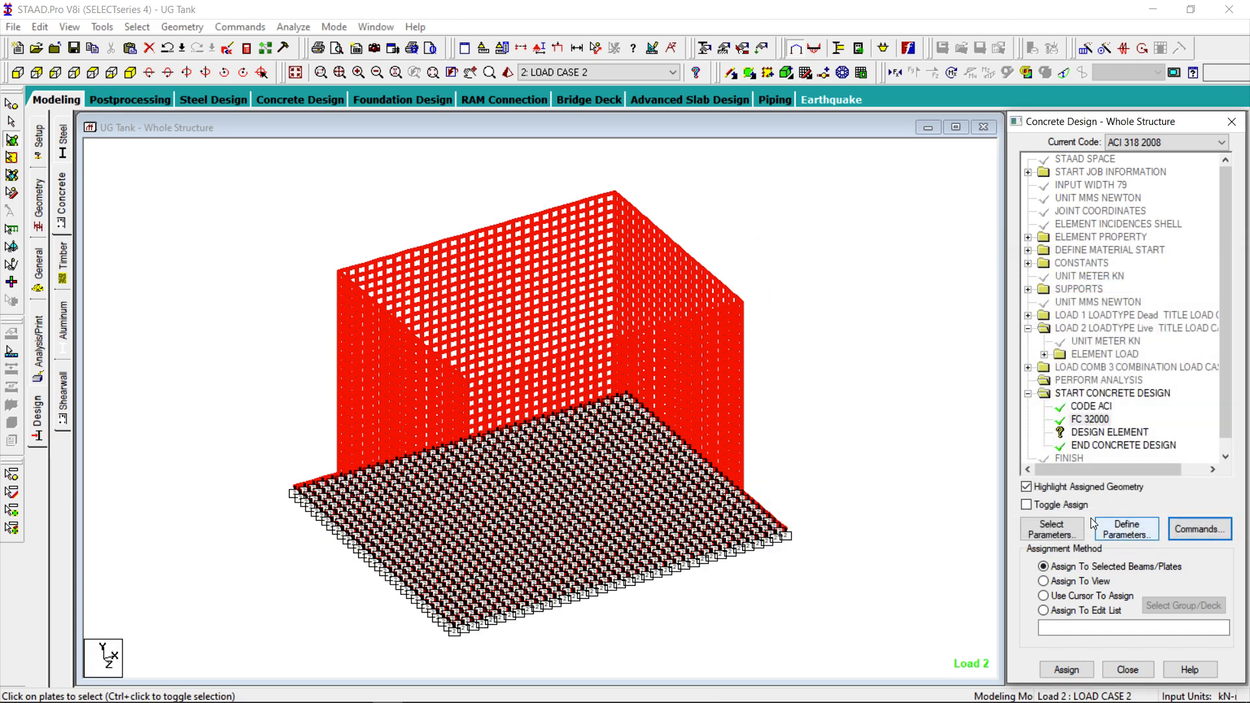
click(1096, 433)
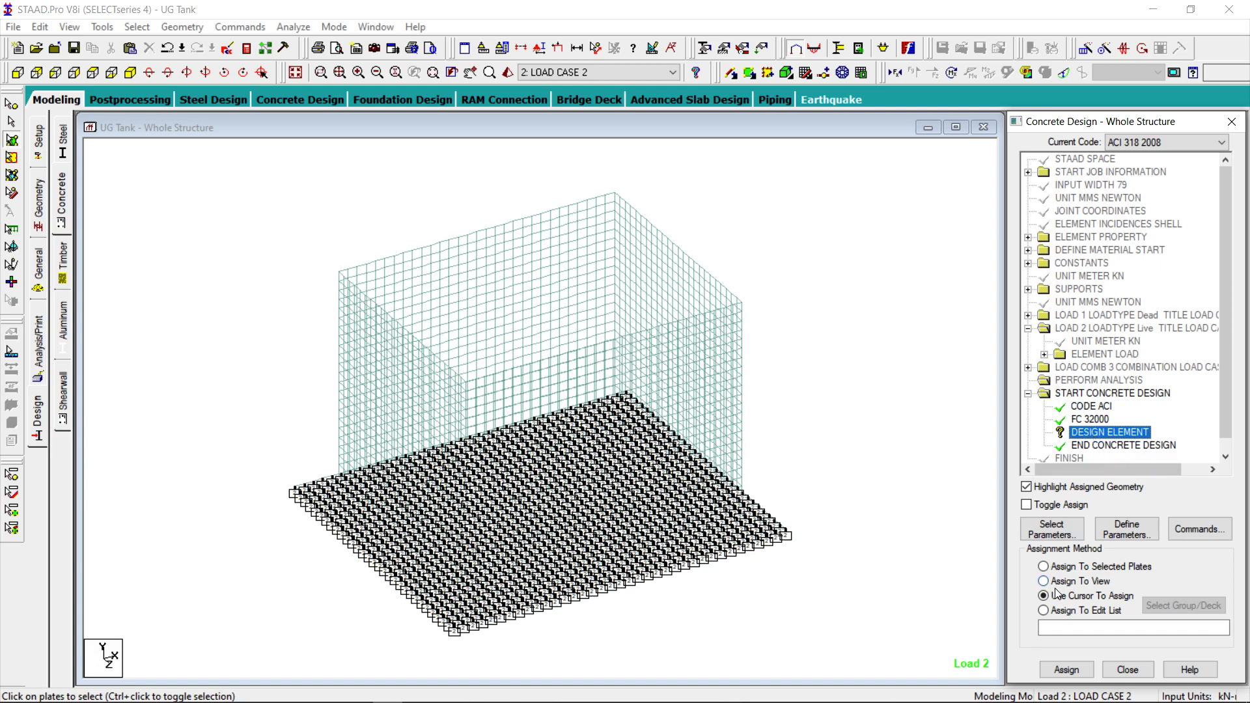
Assign the Design Element command to all plates of the tank in view.
click(1053, 582)
click(1065, 671)
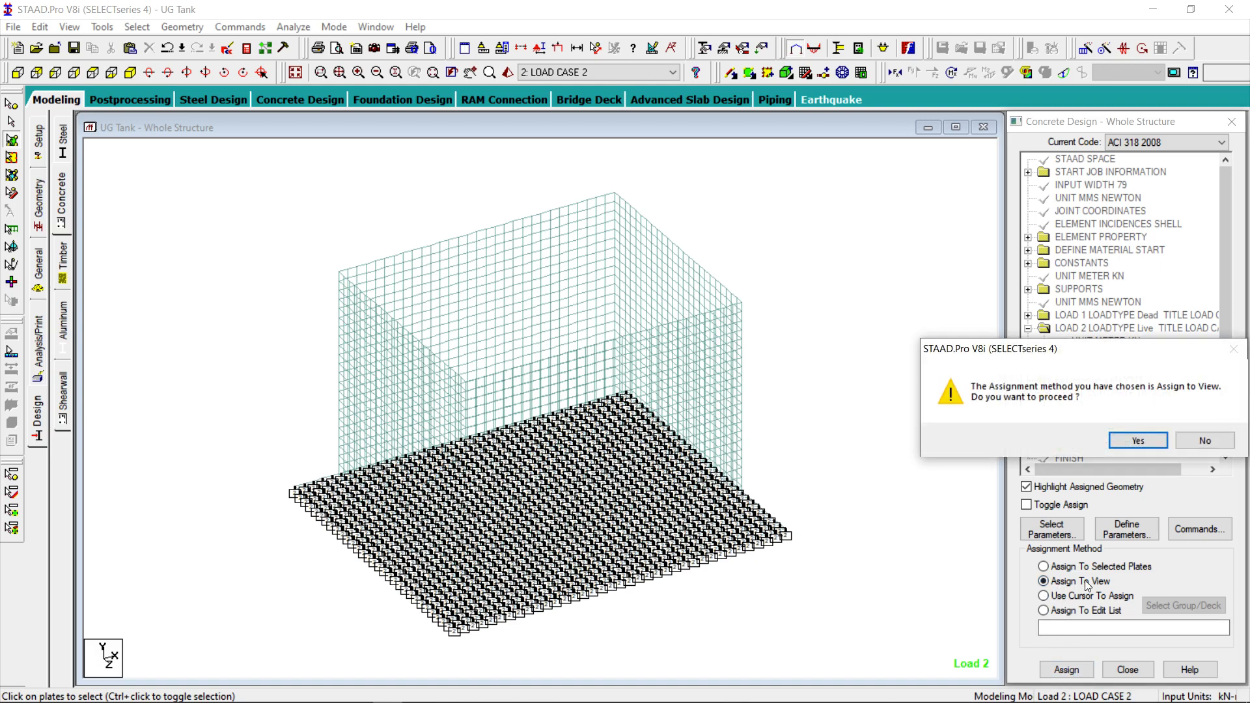
click(1138, 441)
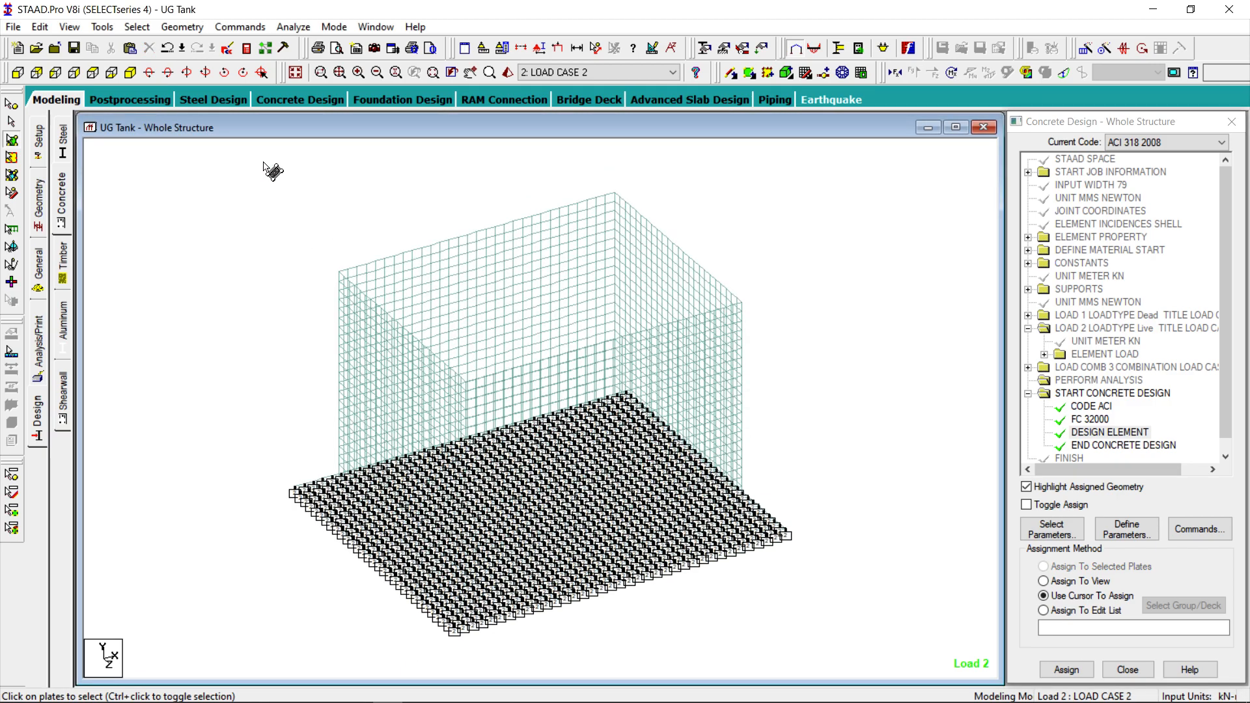
Run the analysis again with the concrete design commands included.
click(292, 27)
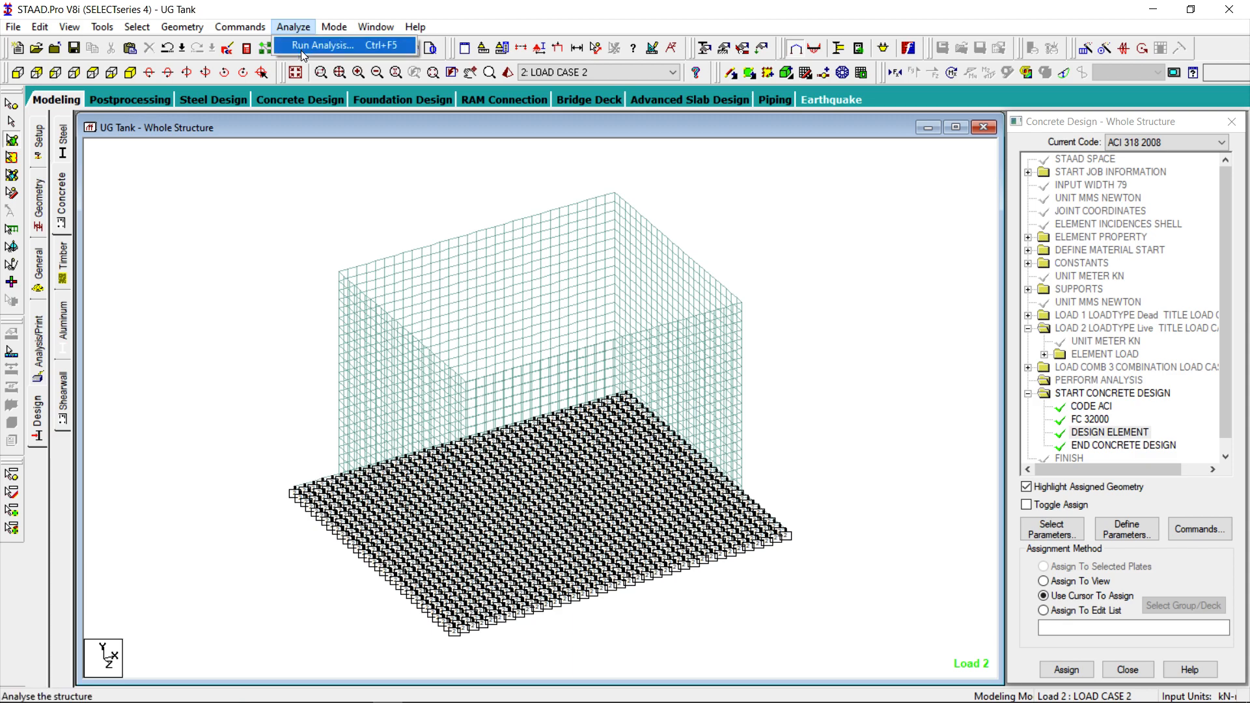
click(301, 46)
click(543, 396)
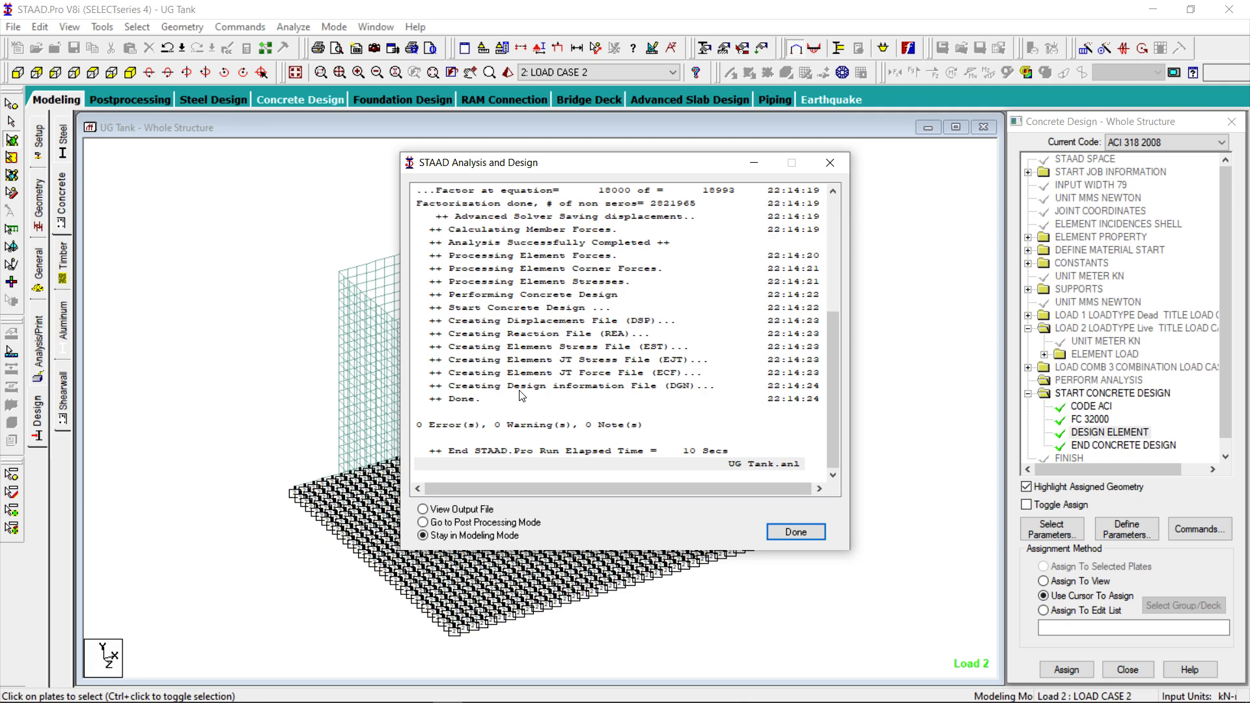
View the output file and examine the element reinforcement summary in its concrete design results, then close it.
click(480, 510)
click(789, 533)
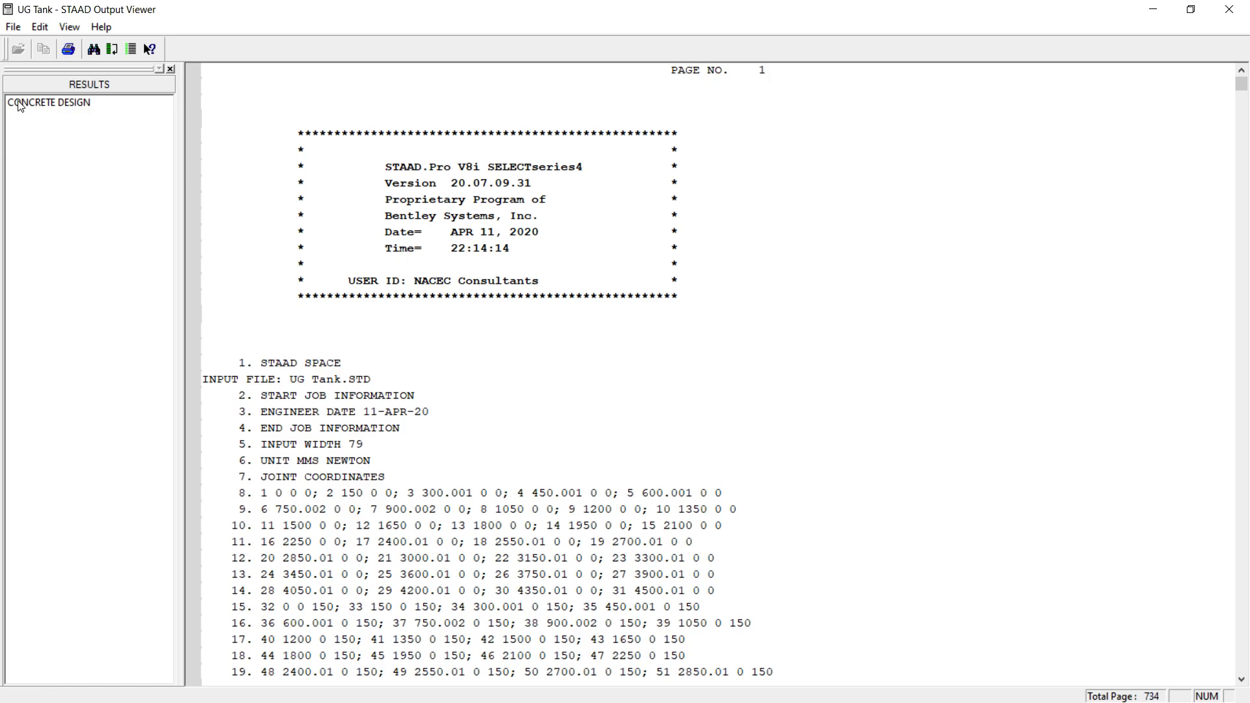
click(20, 104)
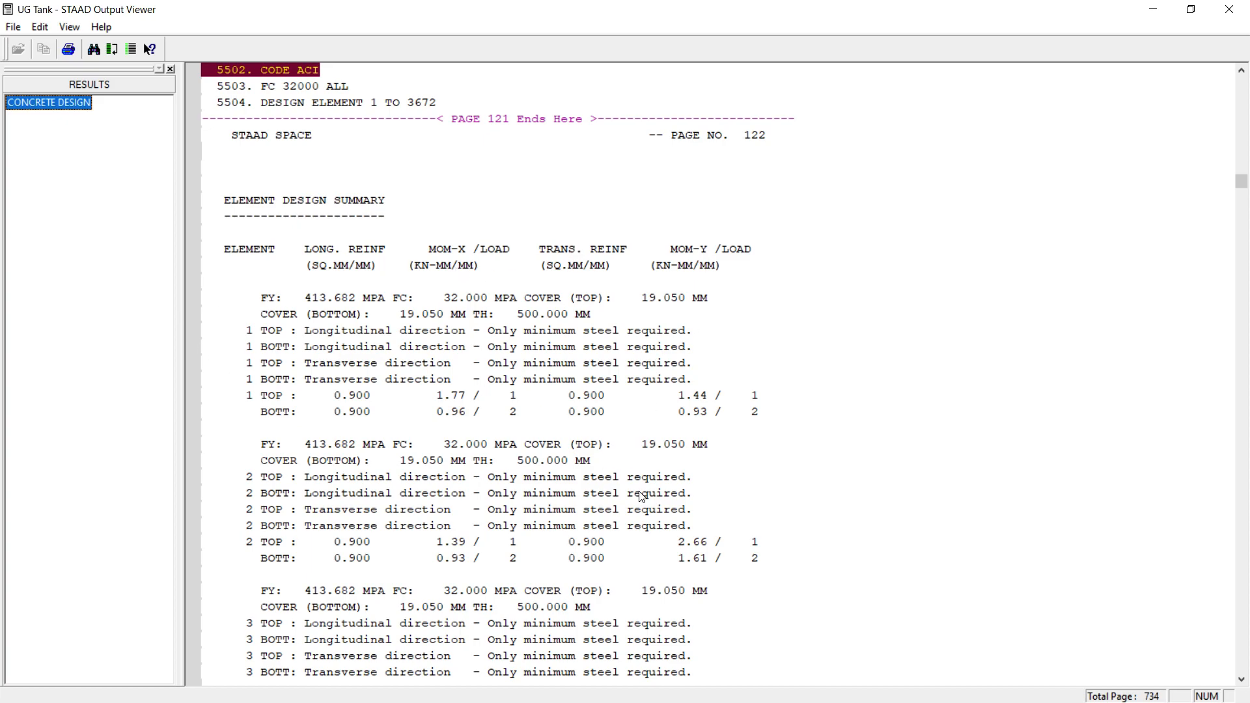
scroll(577, 539, down, 14)
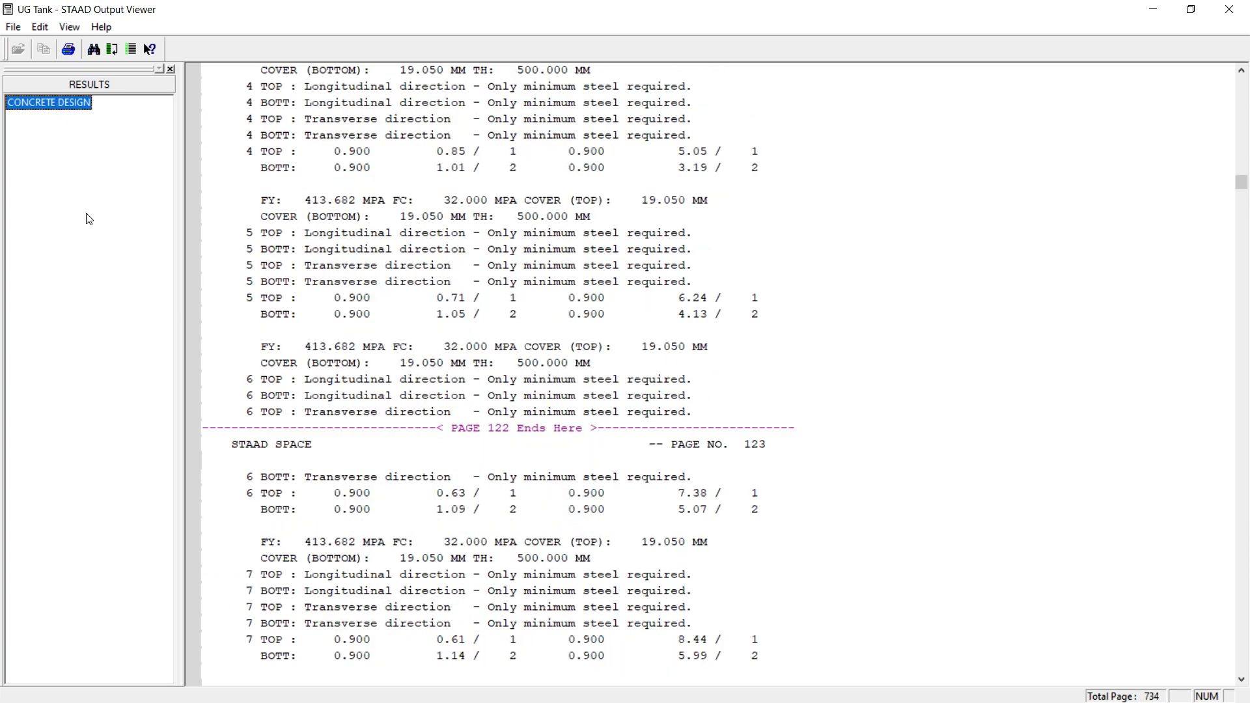
click(1238, 10)
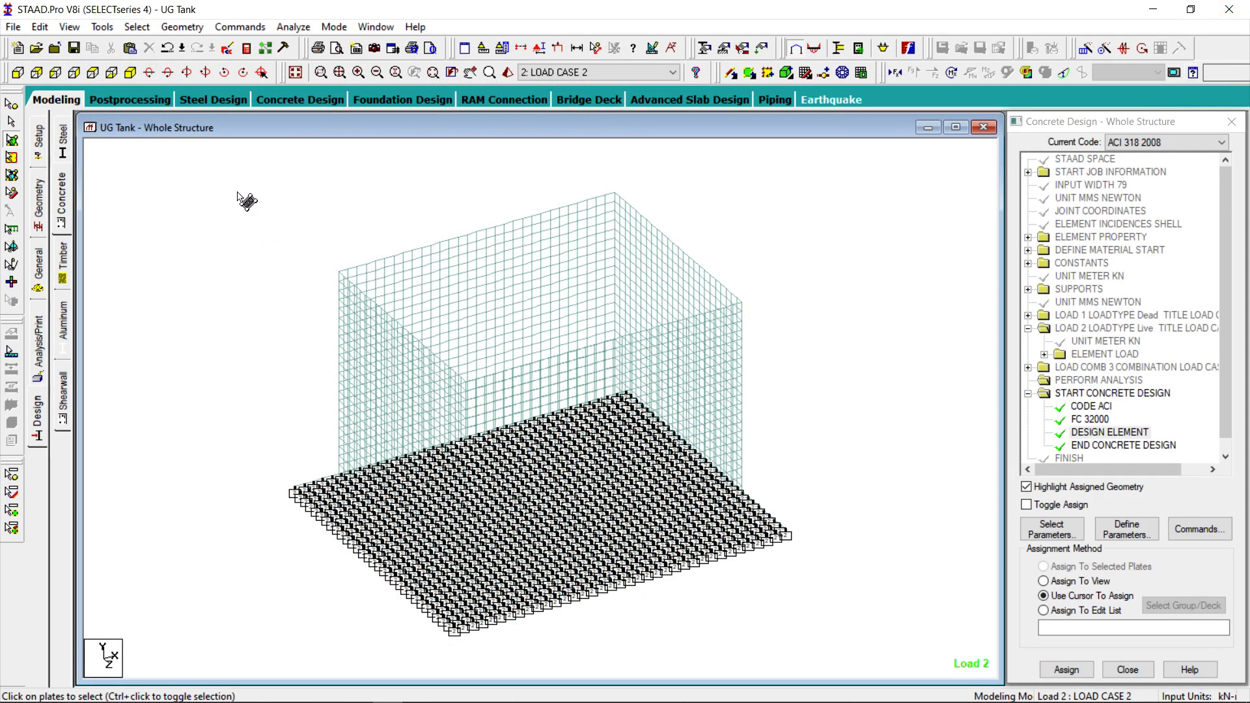
Switch to post processing with only combination load case 3 selected for the results.
click(336, 27)
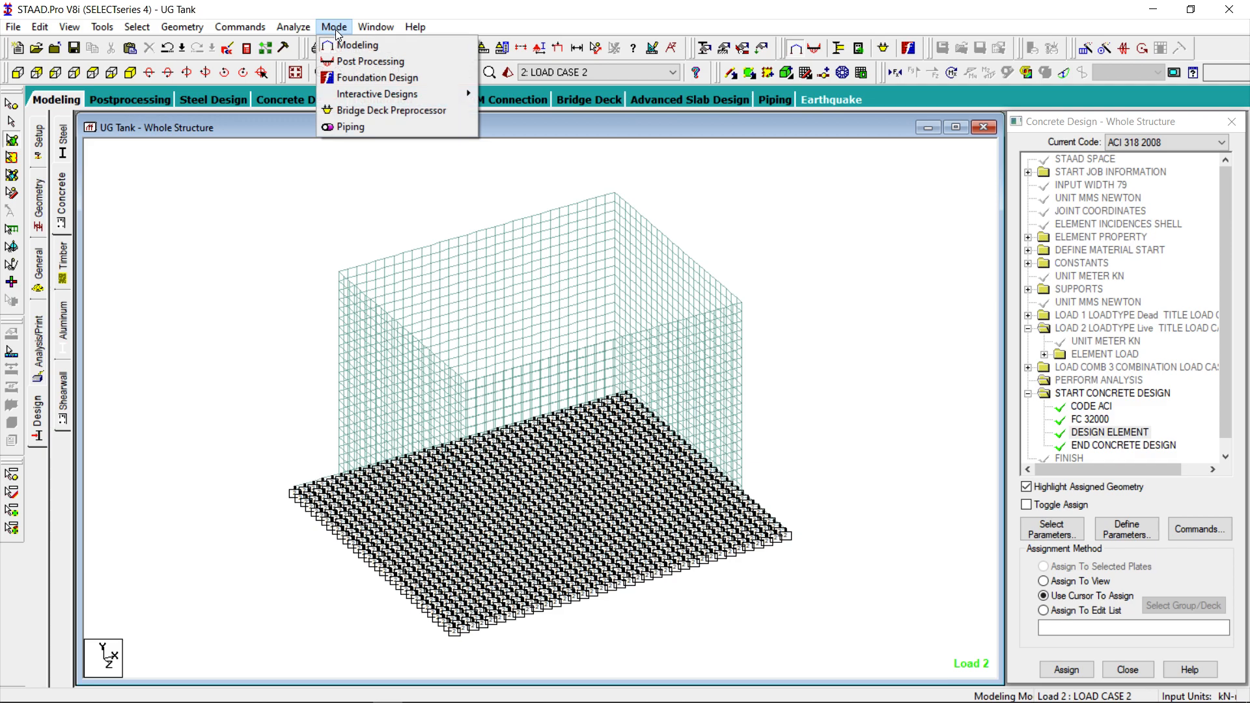
click(352, 62)
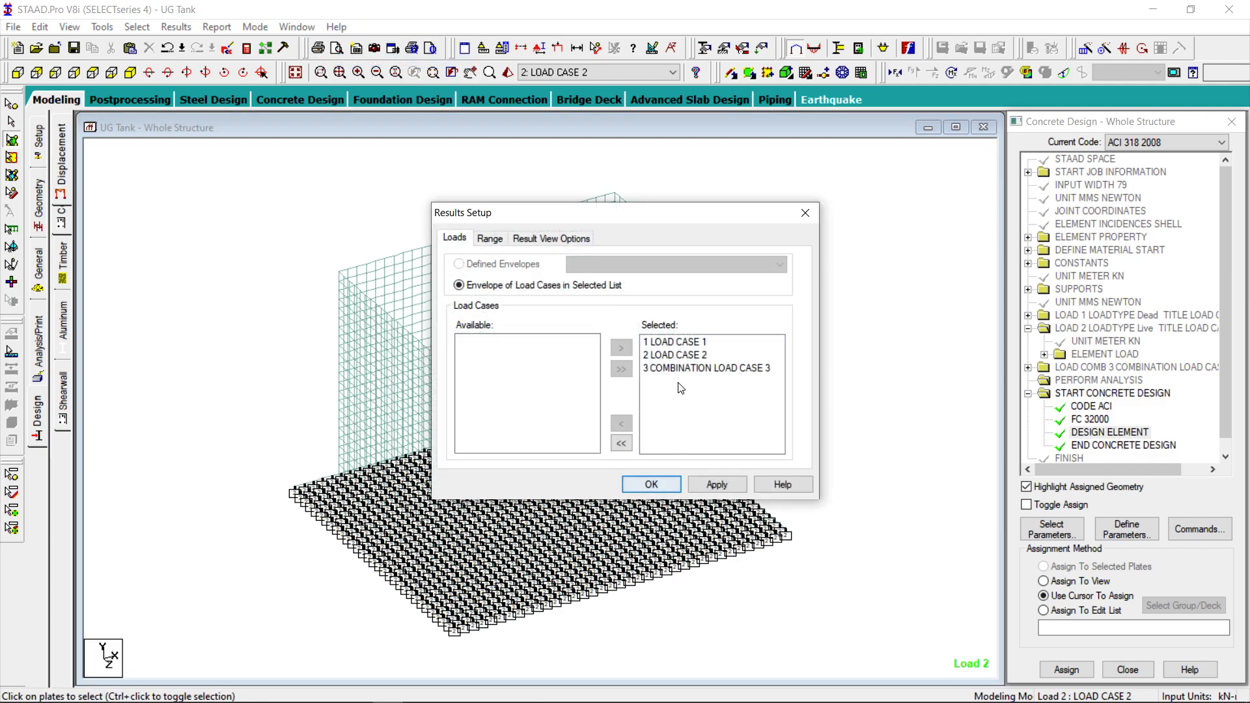
click(622, 443)
click(495, 367)
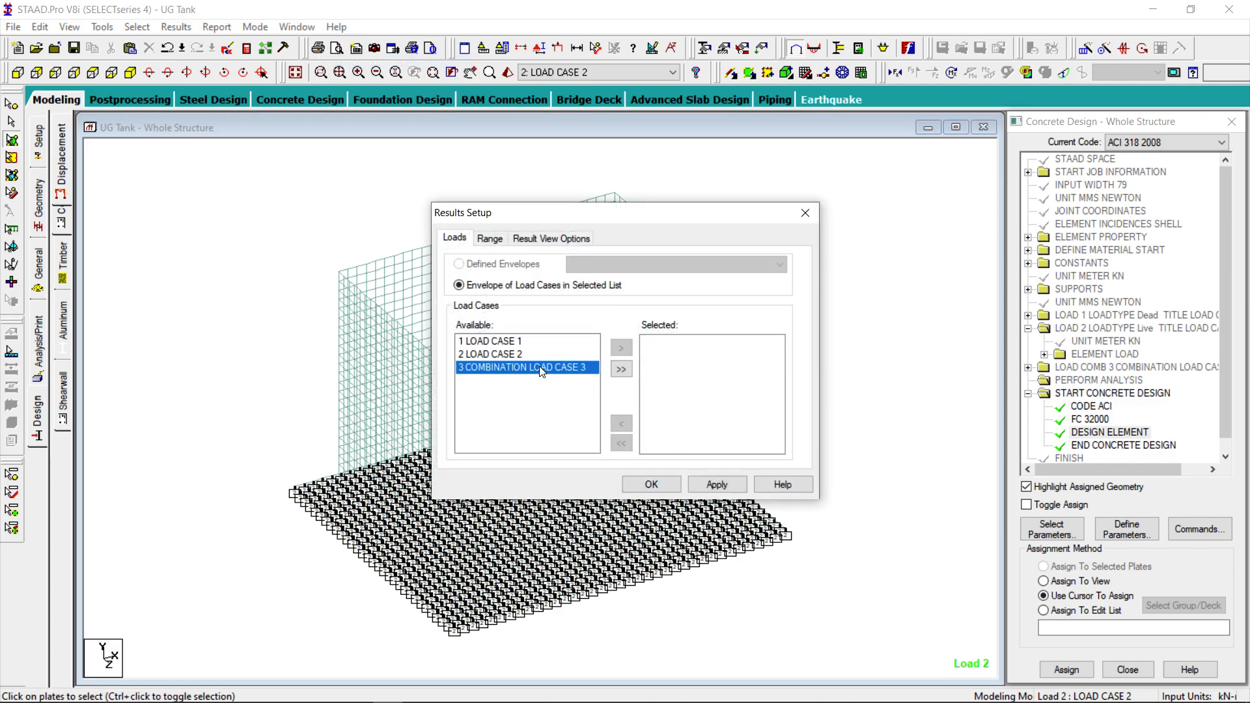
click(621, 348)
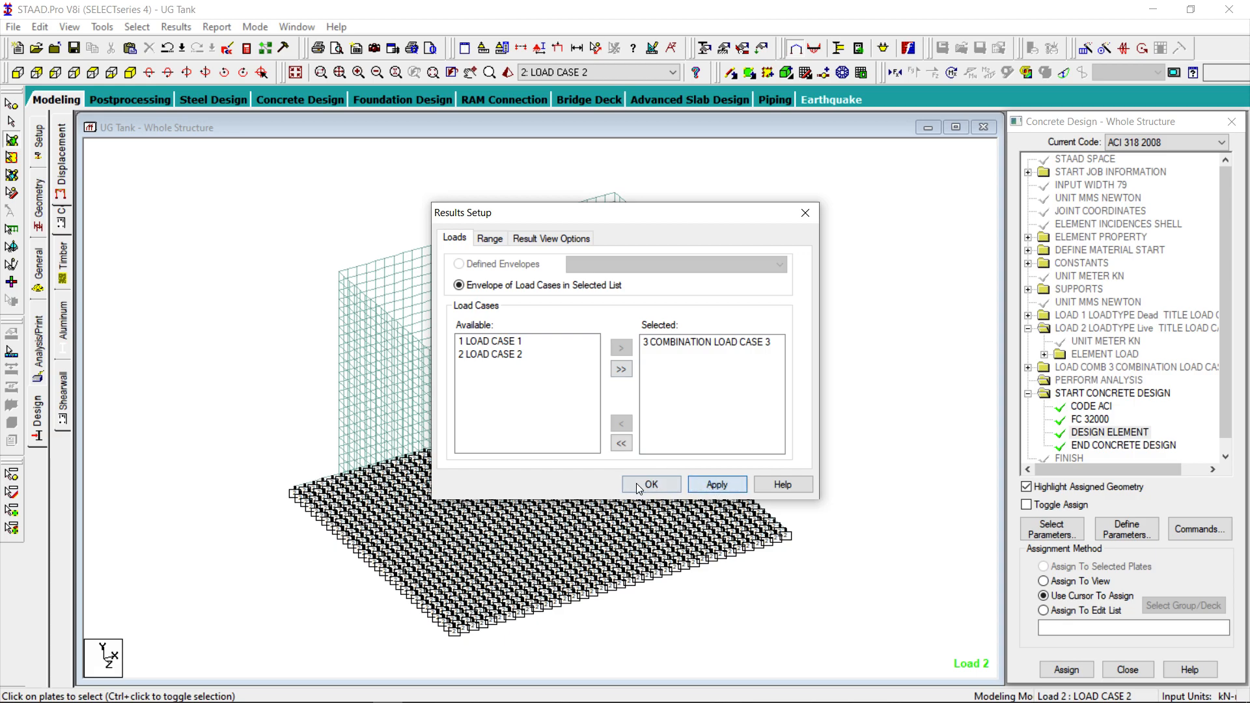
click(641, 485)
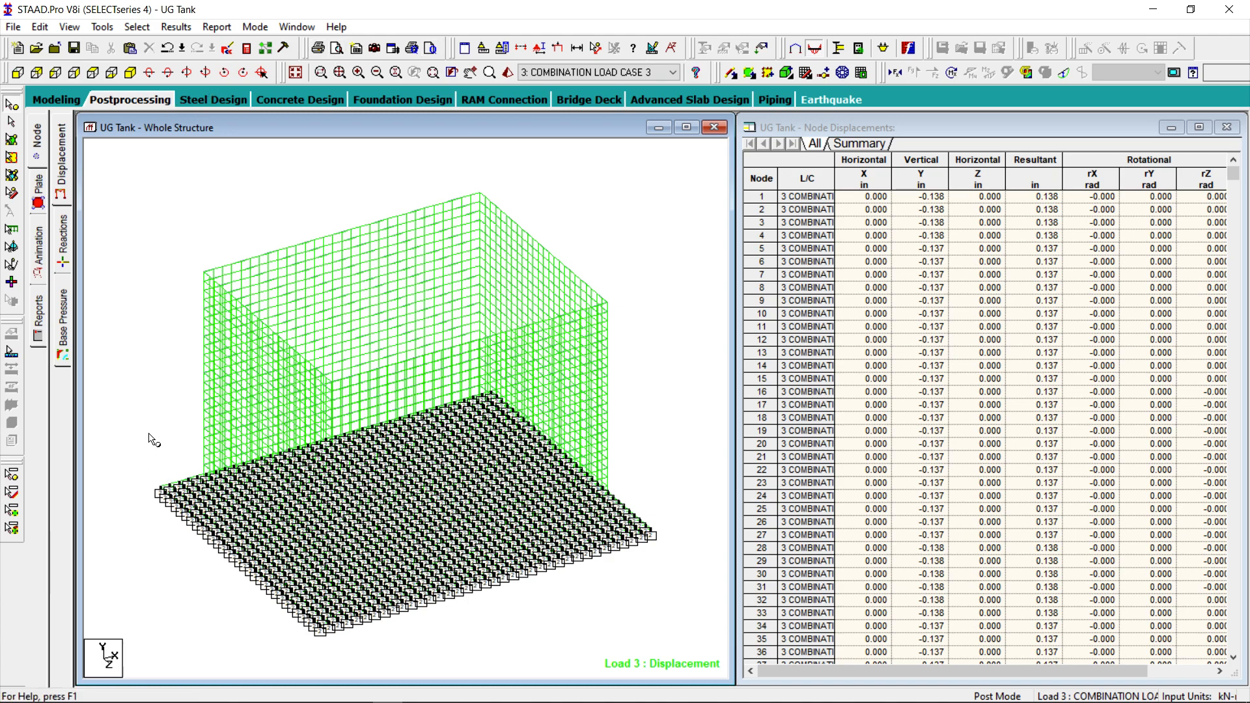
Hide the support symbols in the structure view.
click(540, 50)
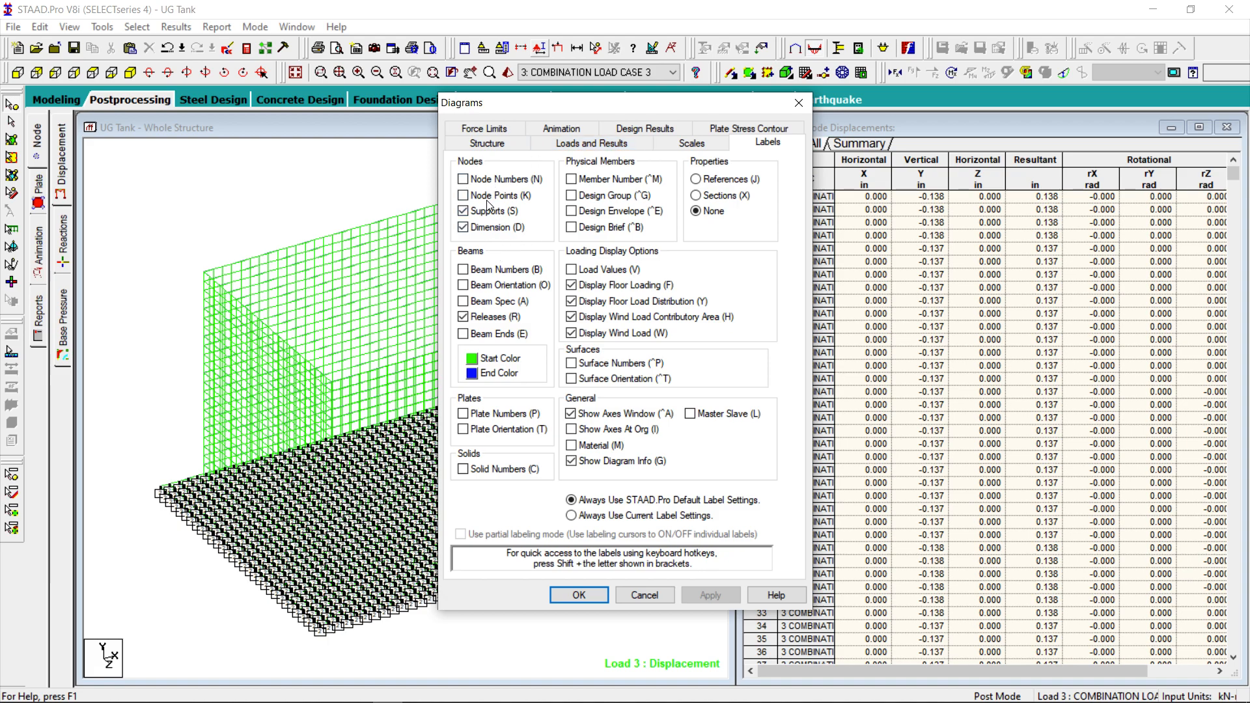
click(463, 211)
click(724, 597)
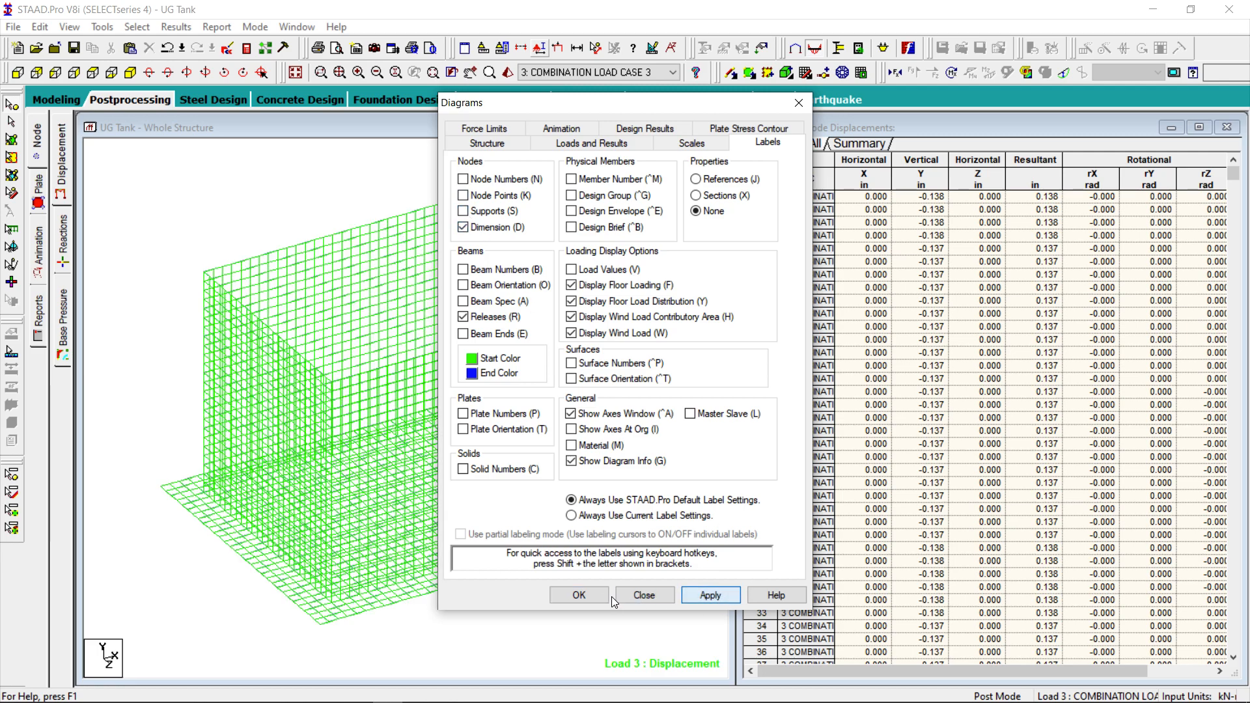
click(579, 596)
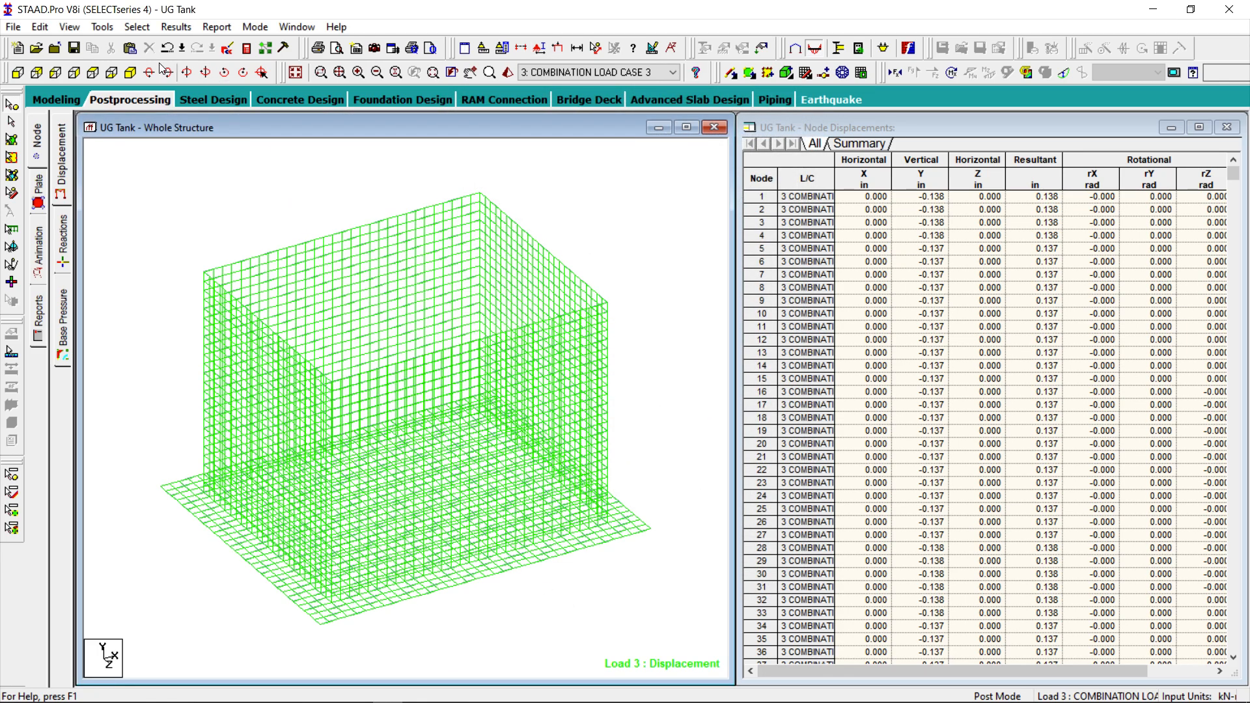
Isolate the base mat by showing only the plates parallel to XZ, and view it in plan from above.
click(138, 27)
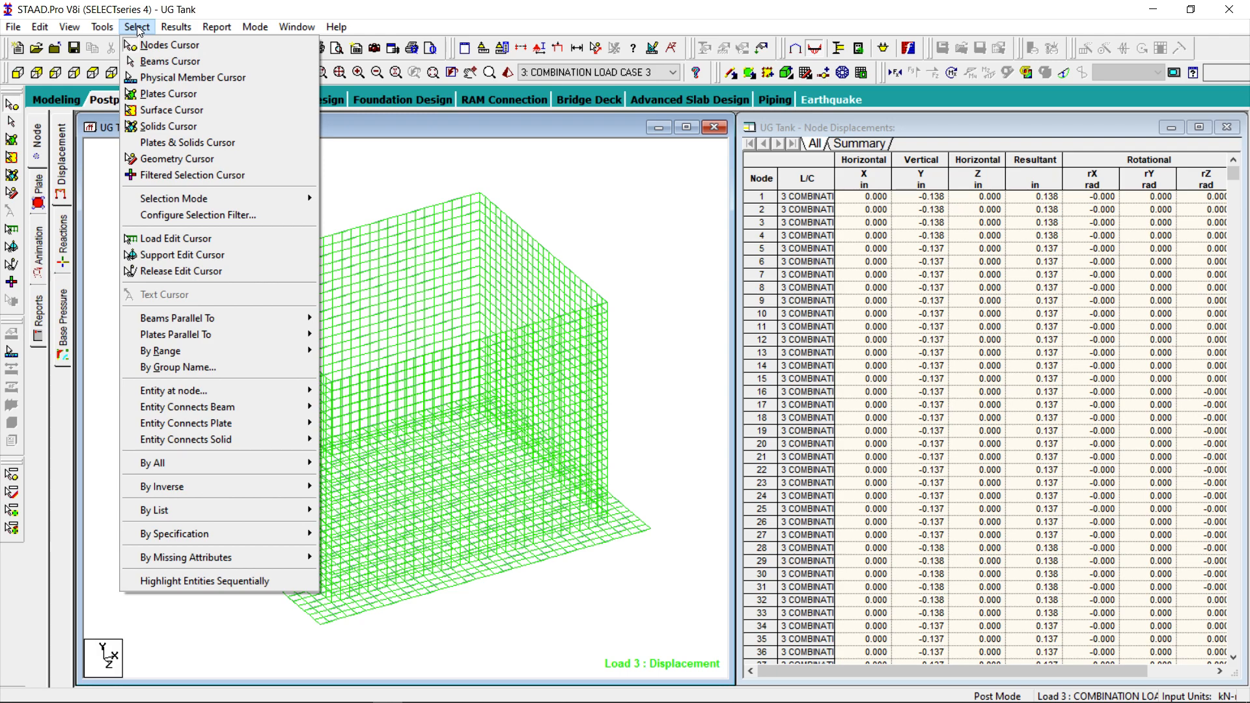
mouse_move(204, 342)
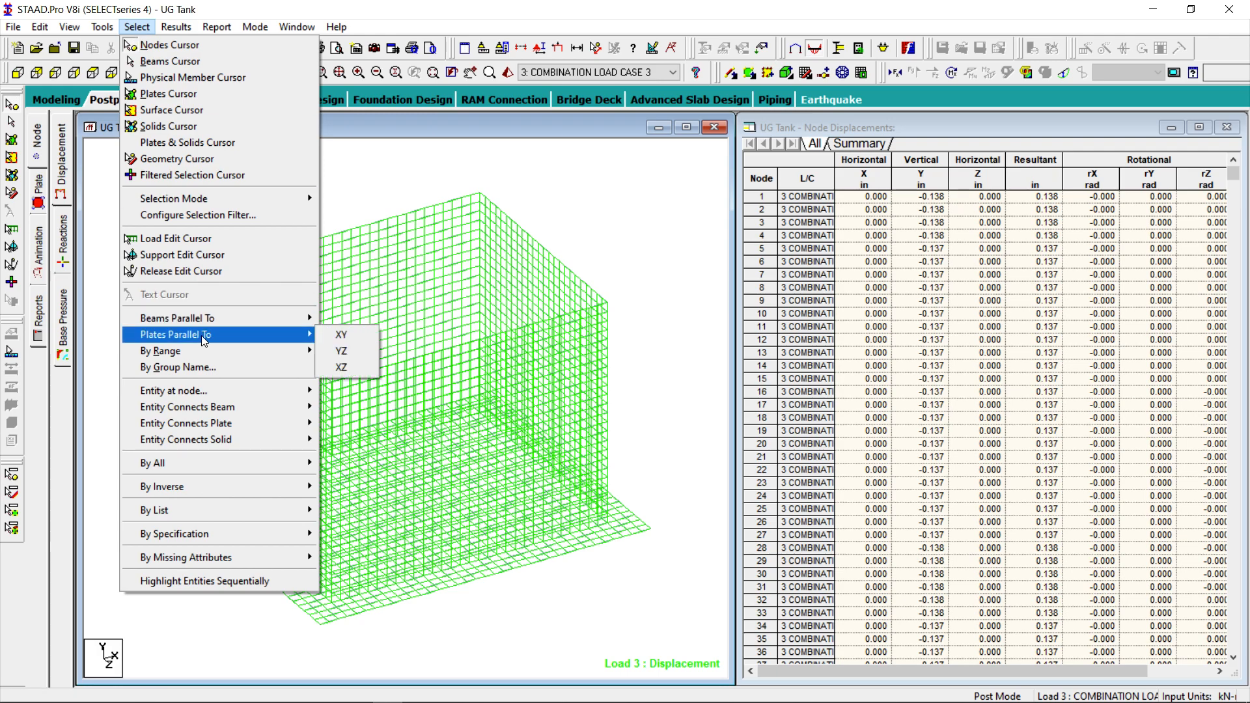
click(358, 368)
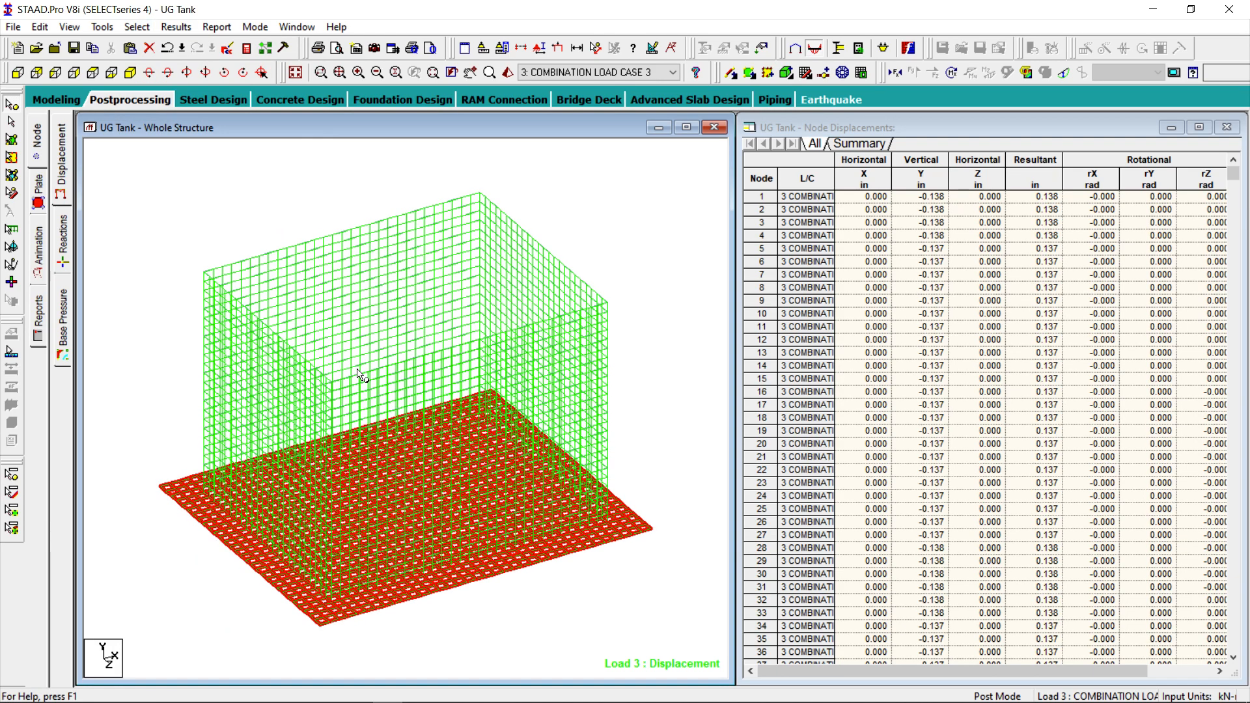
click(70, 27)
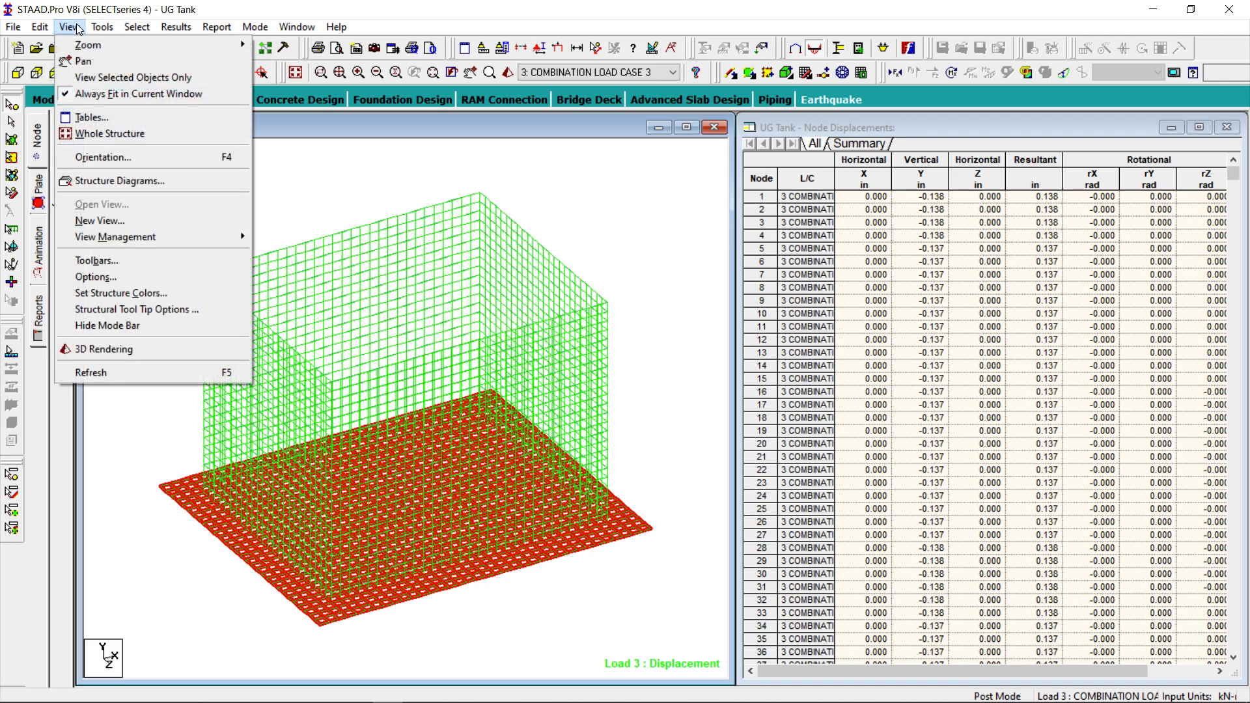
click(104, 79)
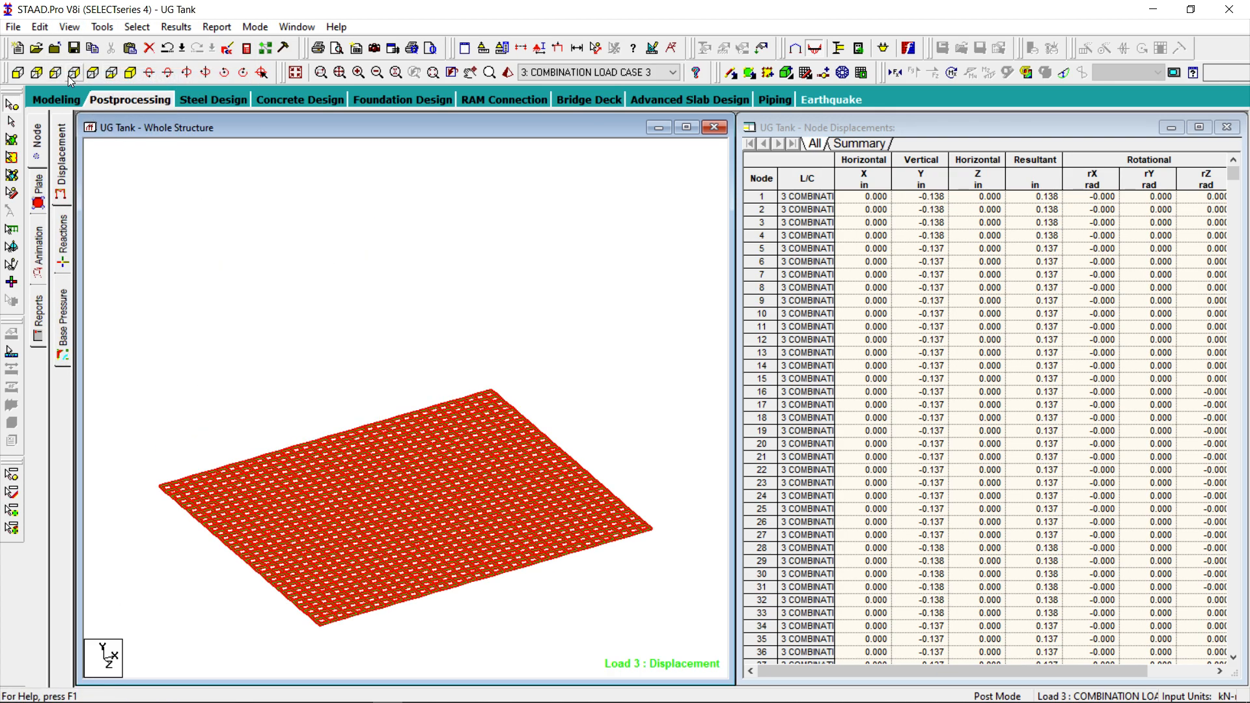
click(73, 73)
click(270, 176)
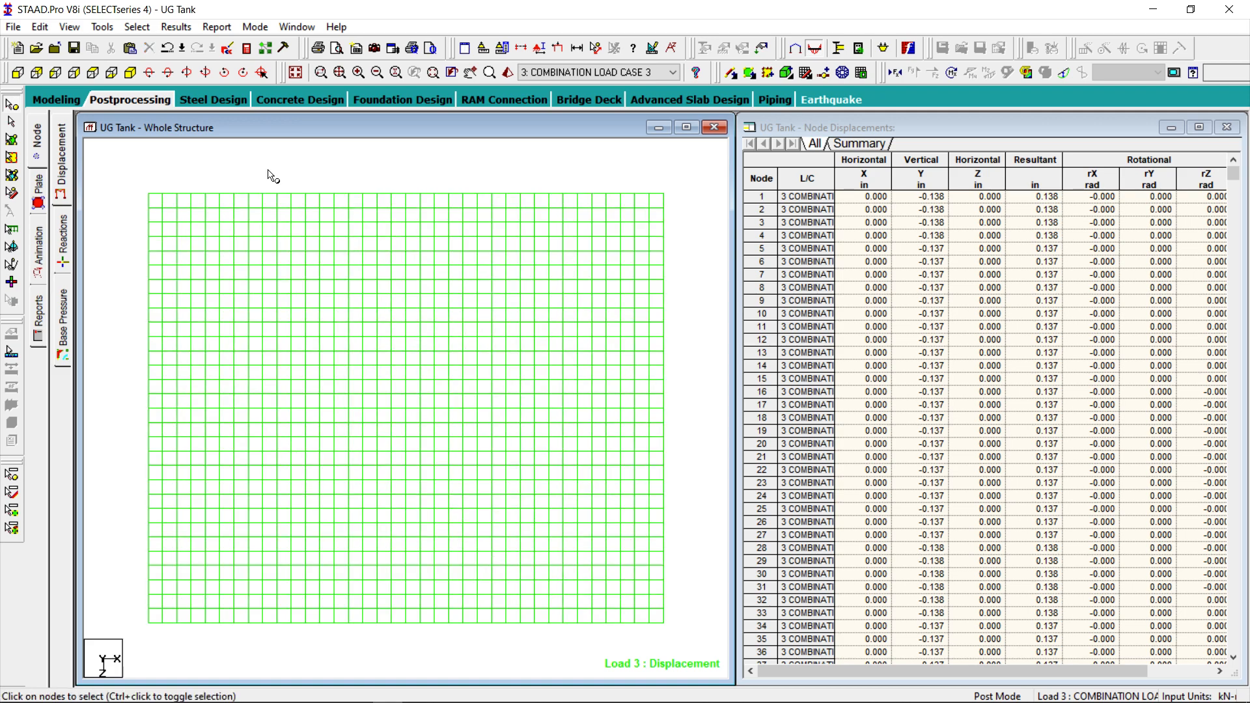
Plot the Base Pressure contour in the Y direction on the mat as a normal fill for combination load case 3.
click(189, 30)
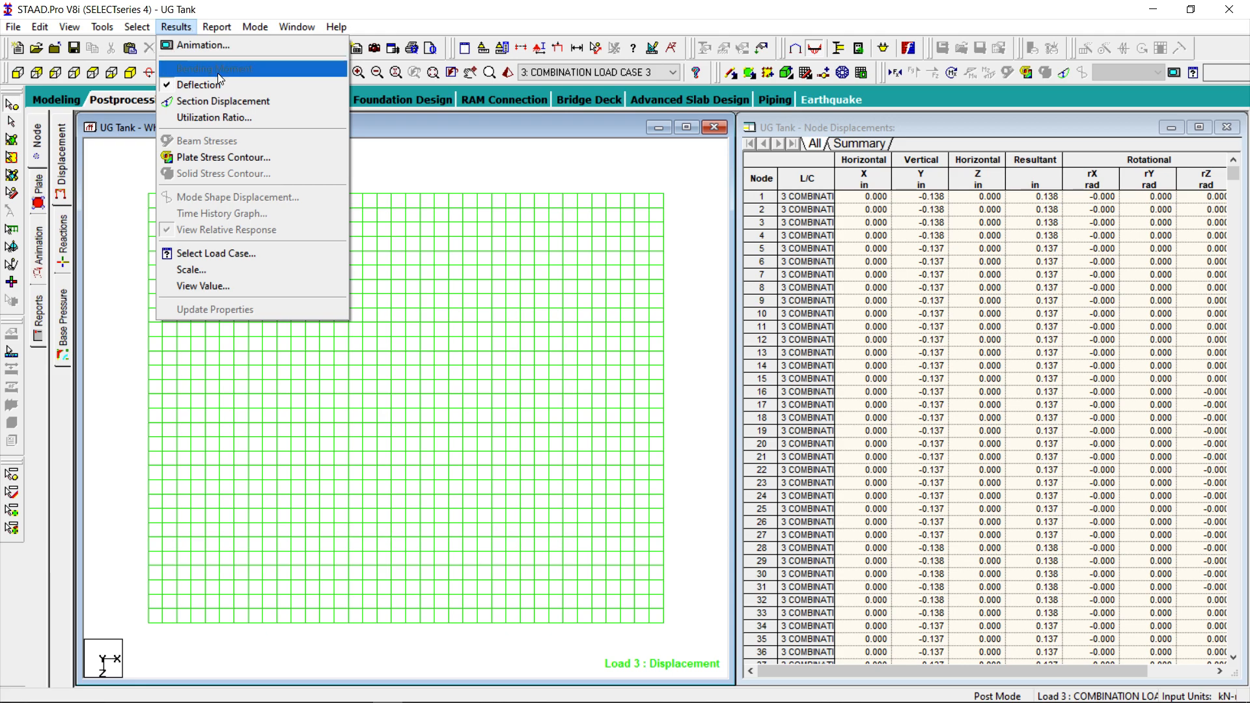
click(229, 158)
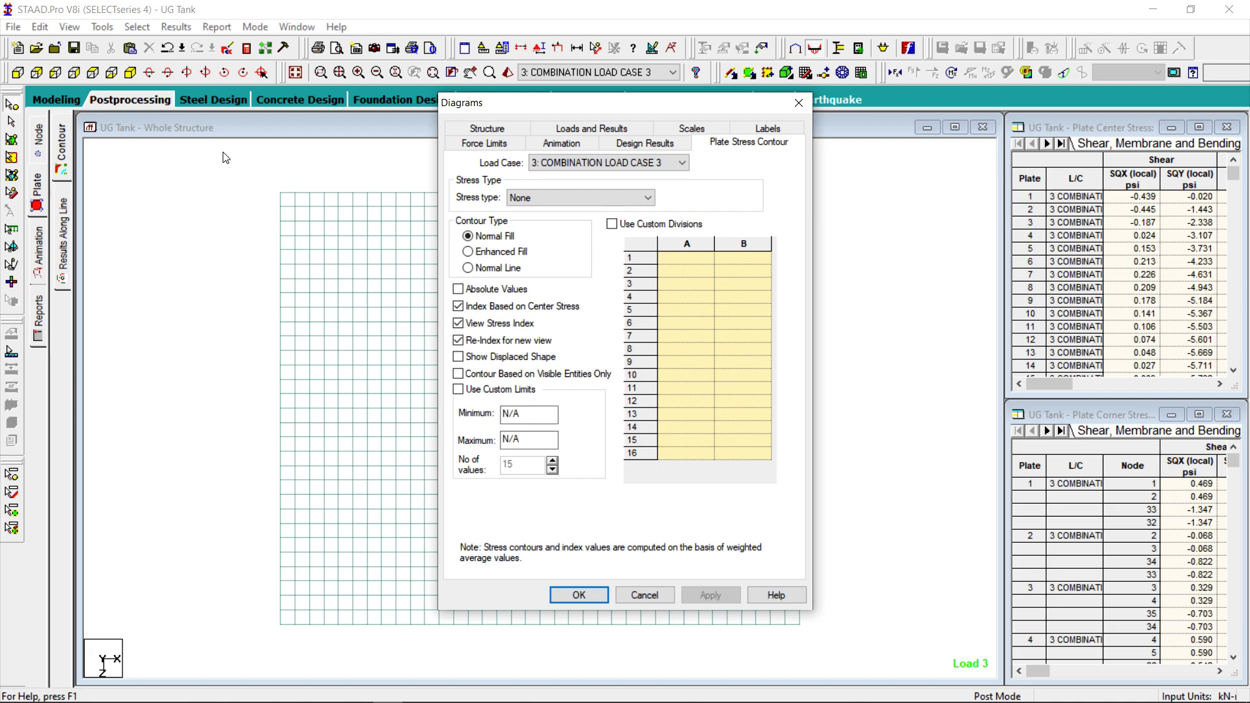
click(648, 197)
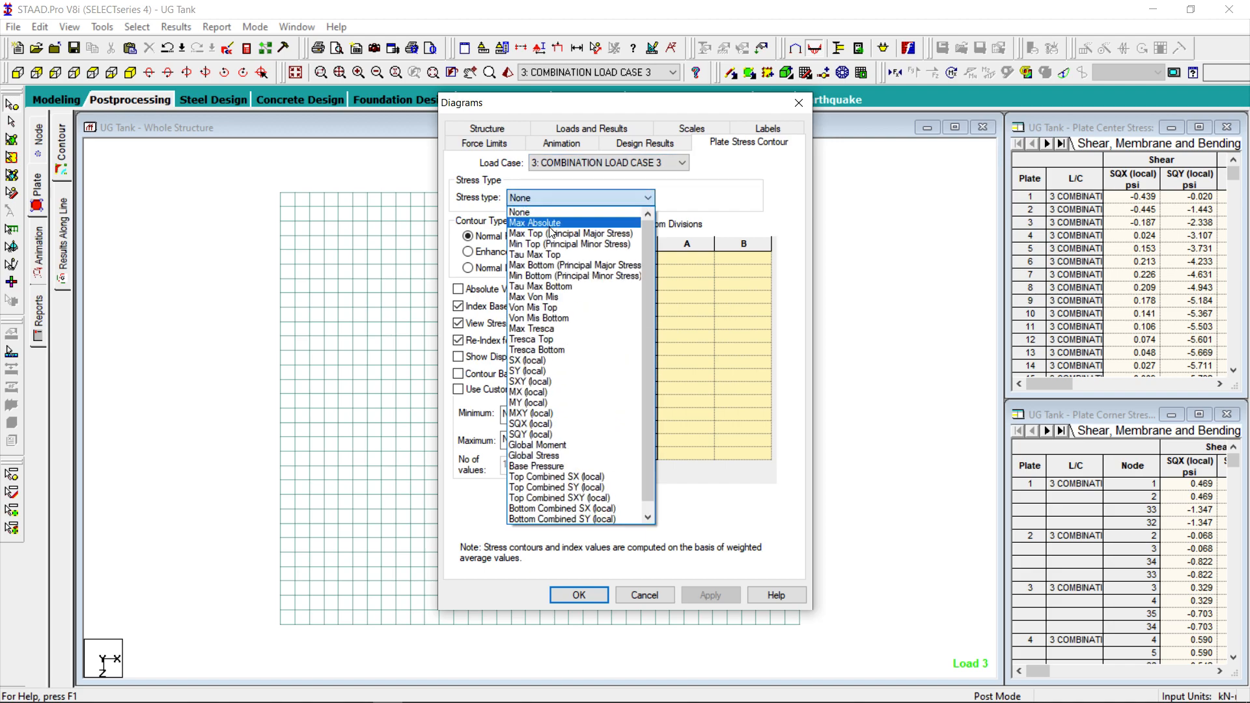
click(555, 467)
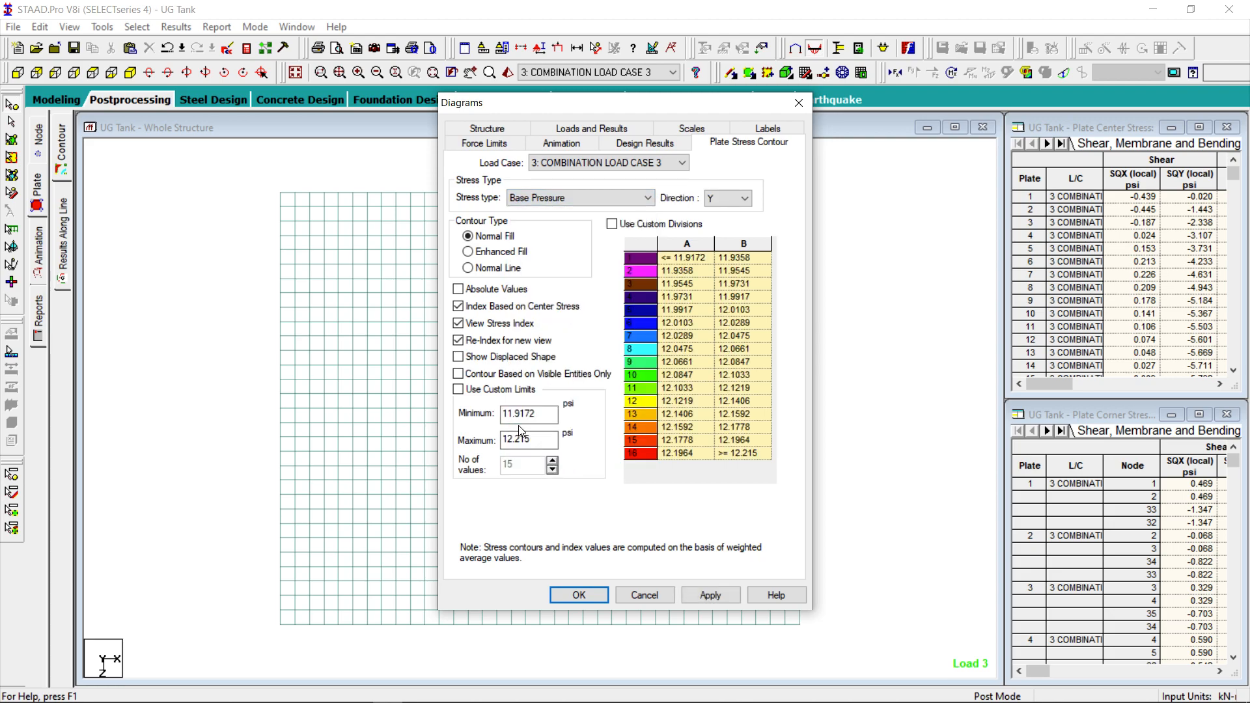
click(704, 596)
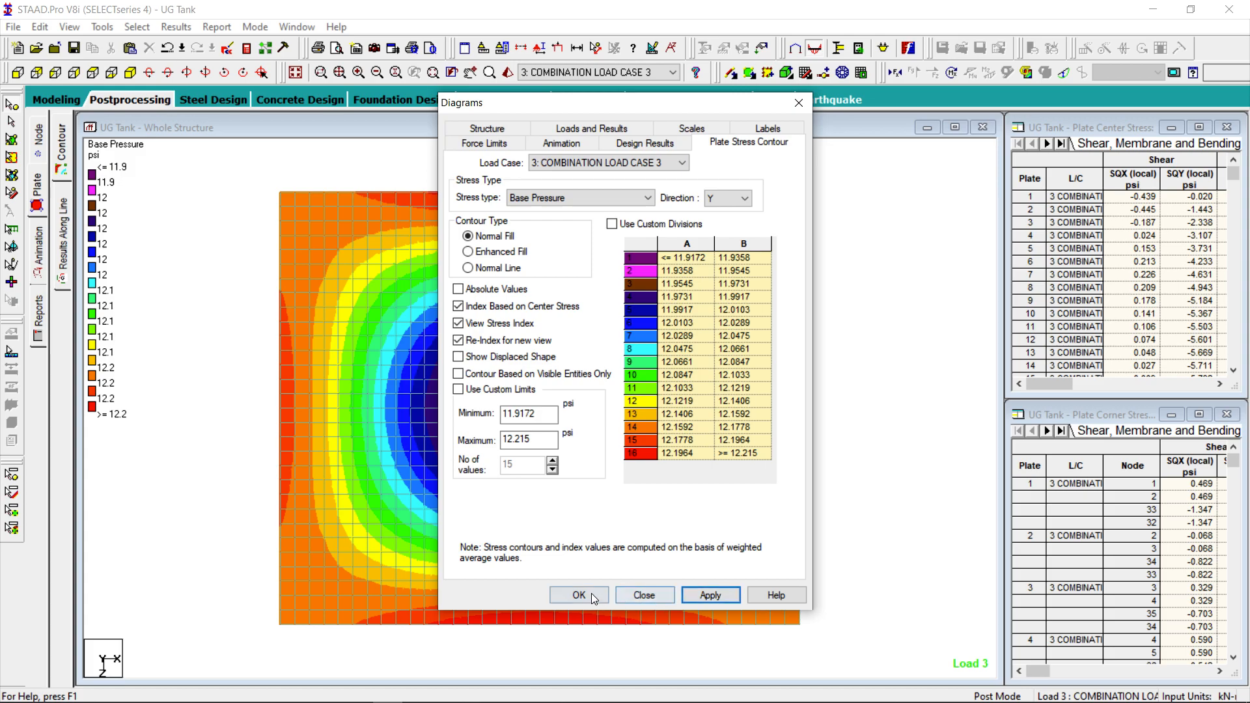
click(582, 595)
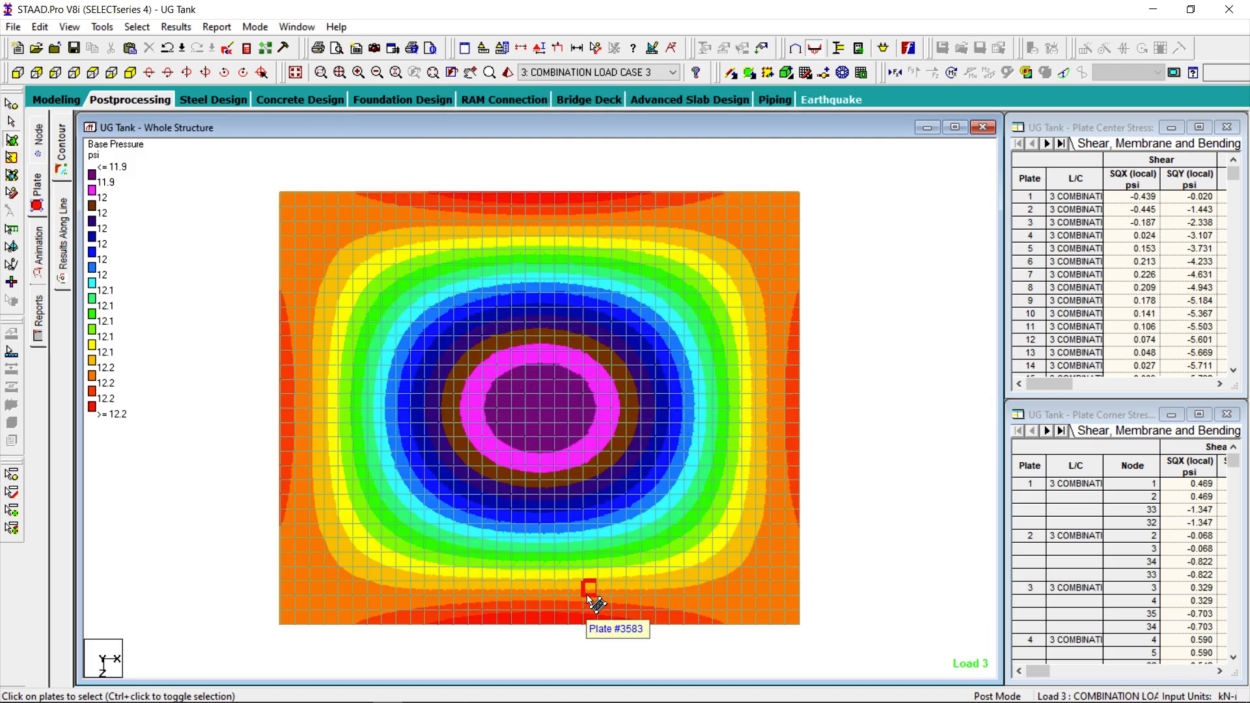
Set the stress display unit to kN/m² with the force unit options and show the whole tank structure again in isometric view.
click(653, 46)
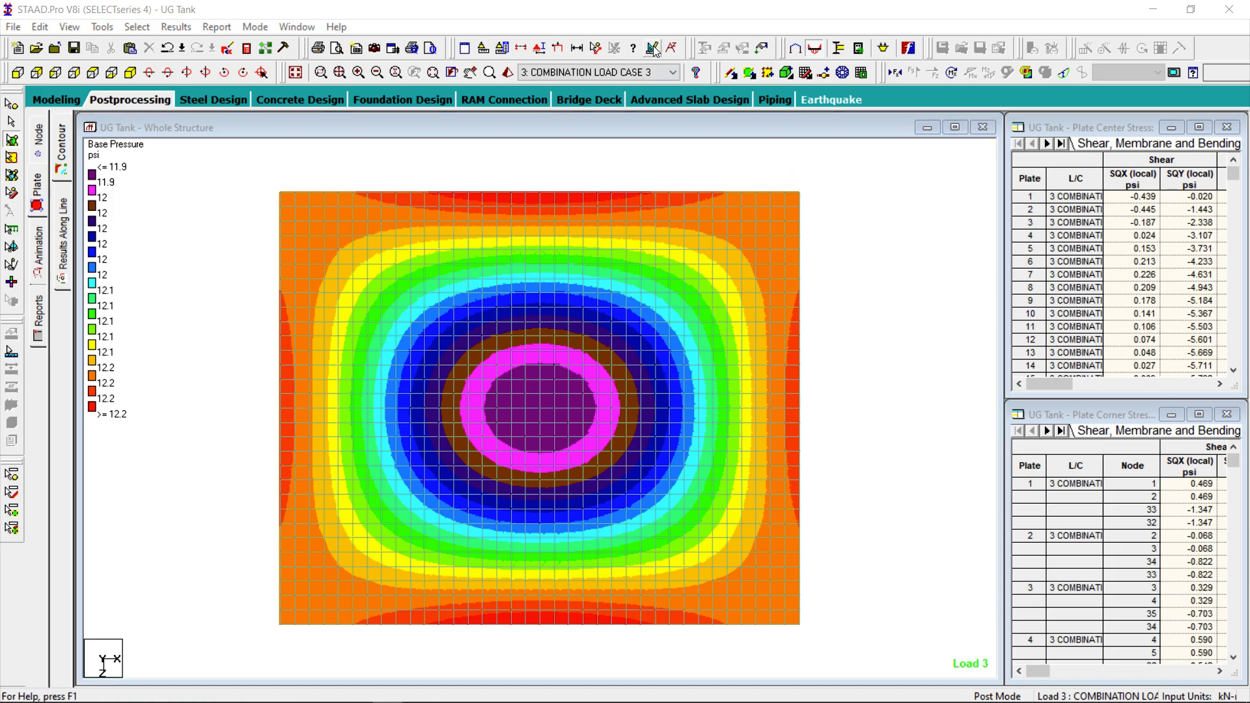
click(799, 105)
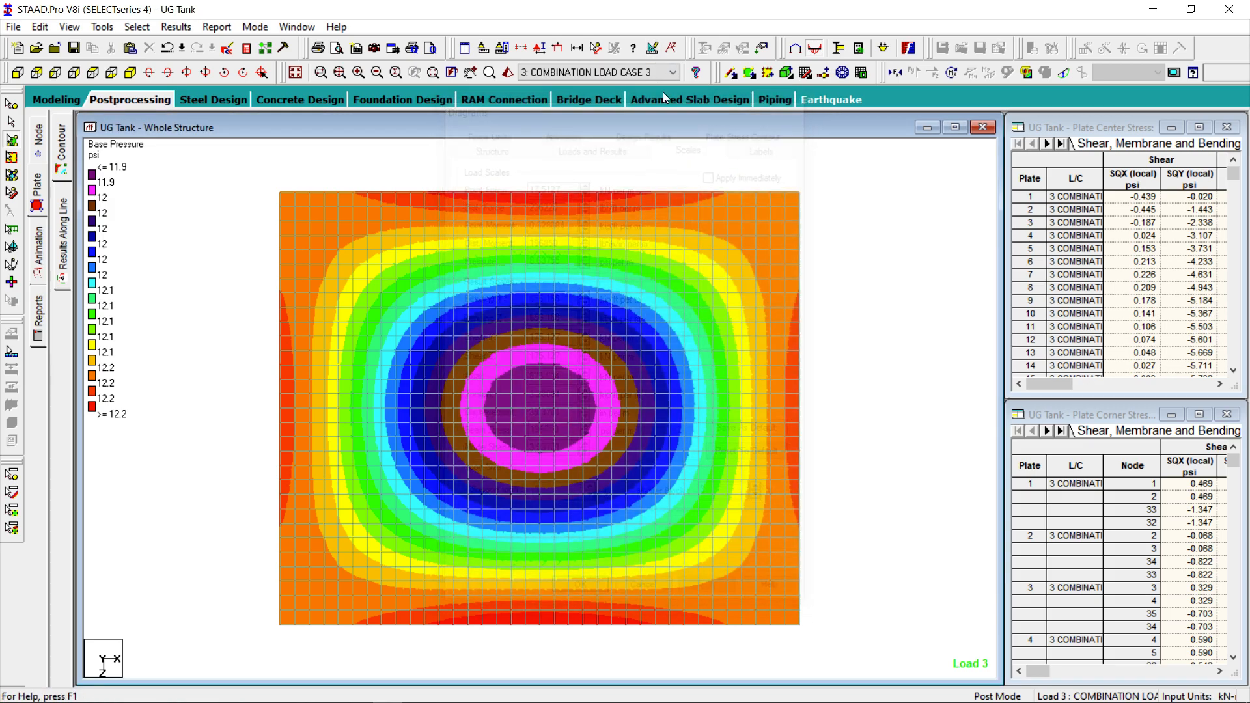
click(502, 48)
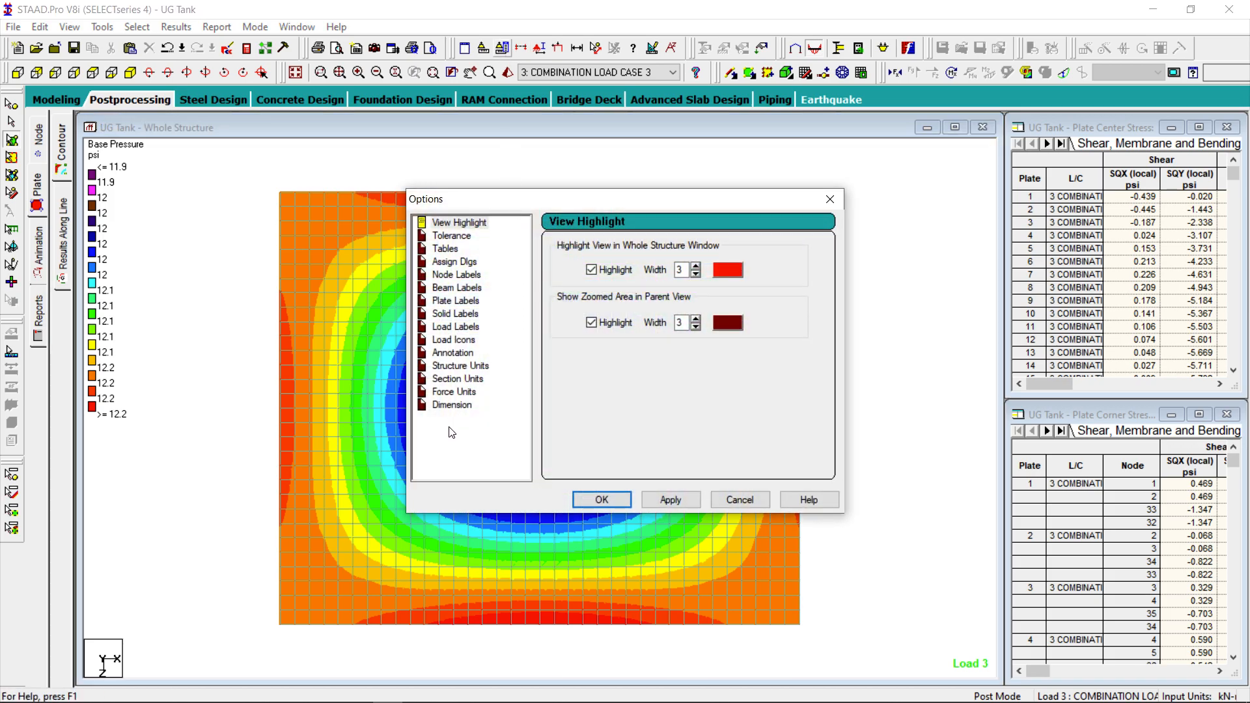
click(452, 392)
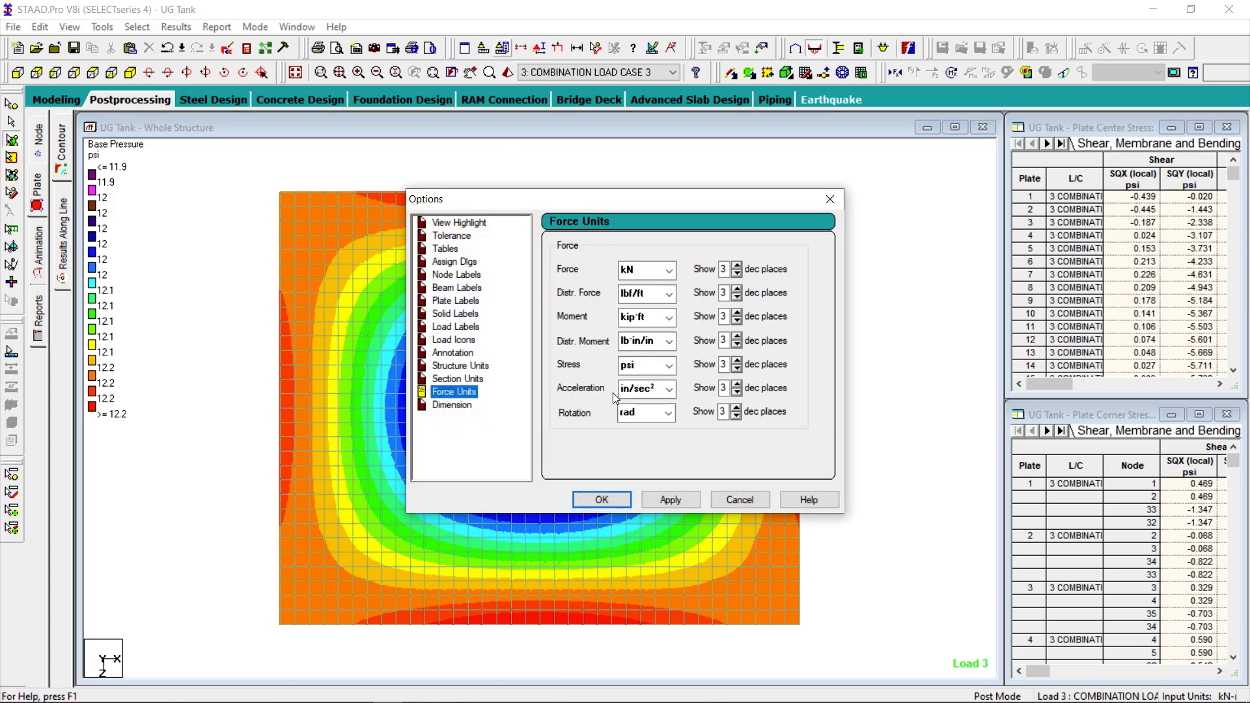
click(669, 366)
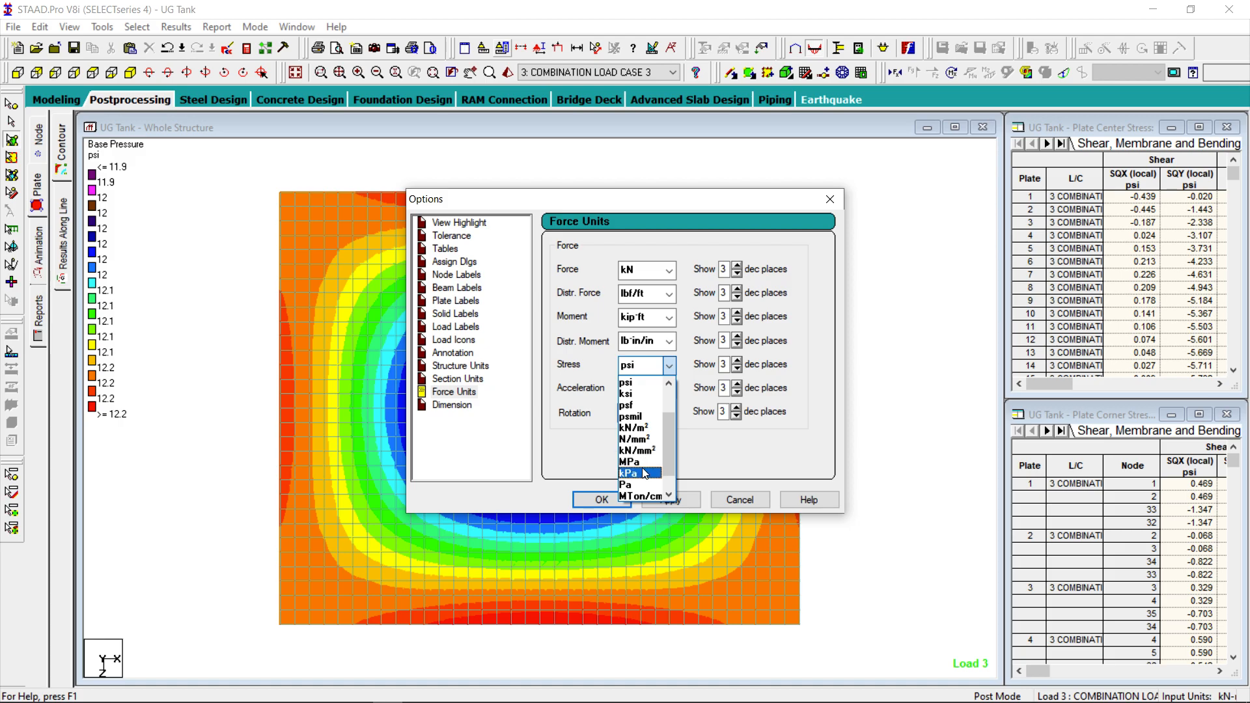
drag(665, 451, 668, 459)
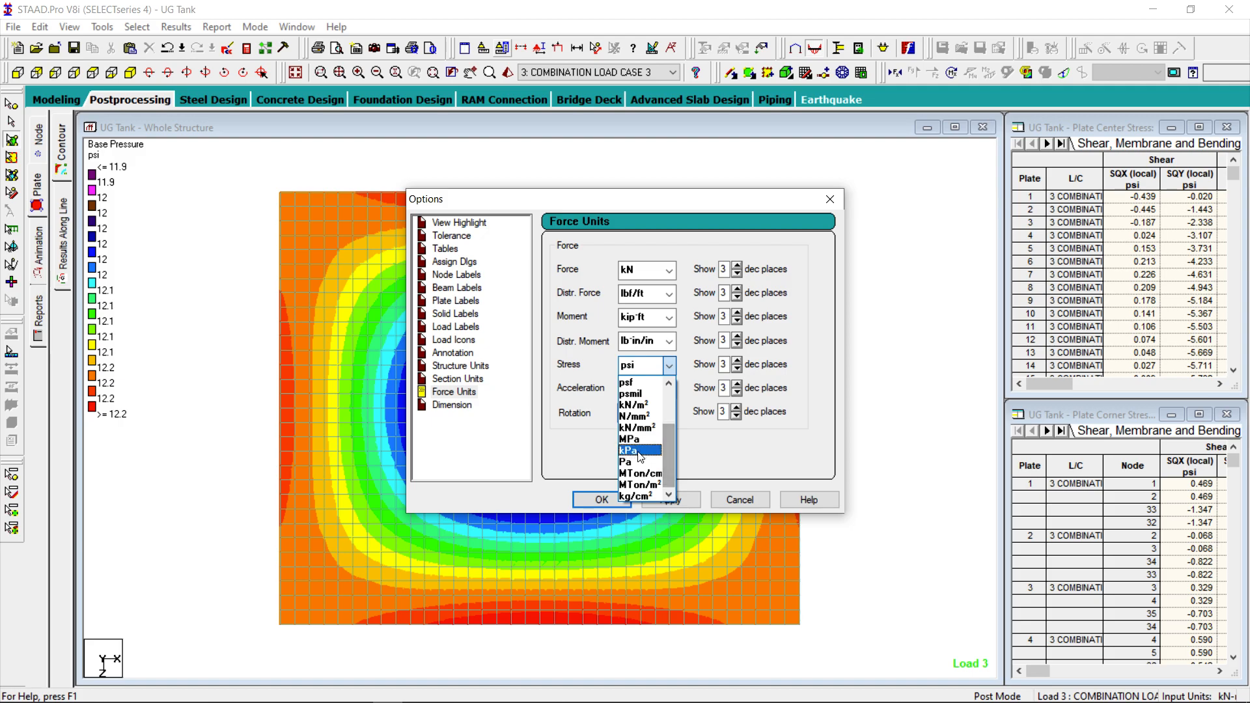
click(637, 451)
click(669, 366)
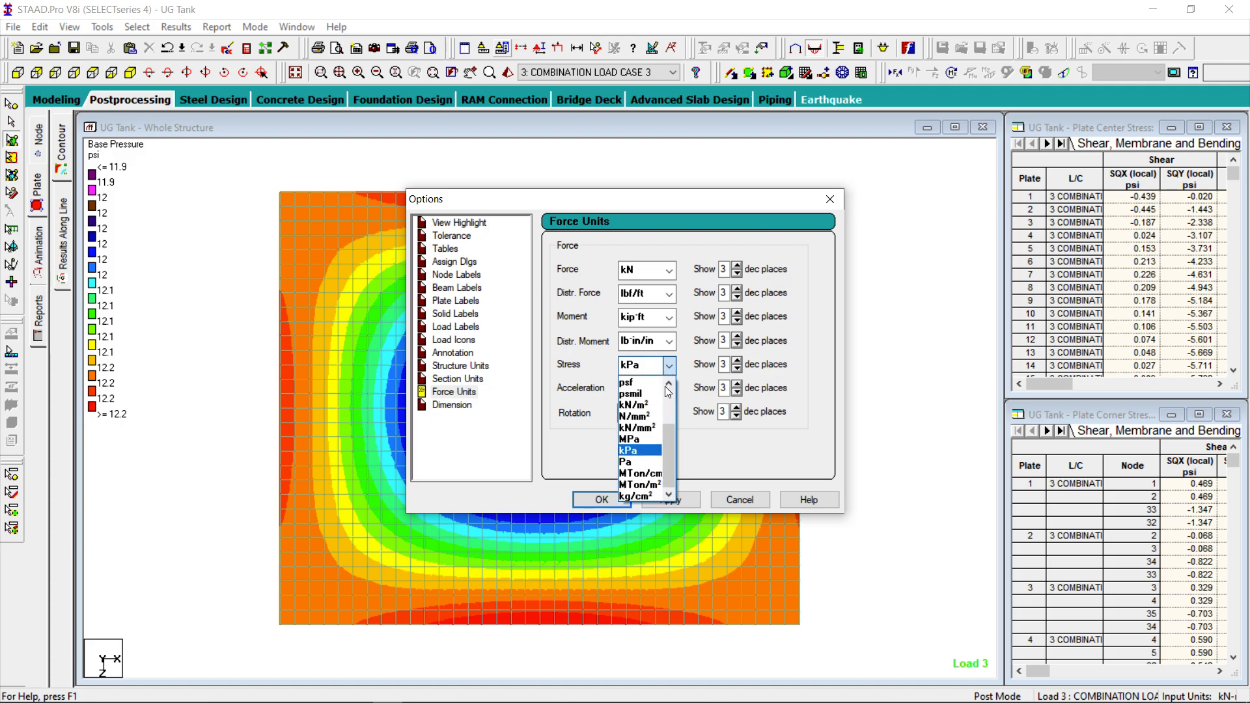
click(636, 405)
click(697, 499)
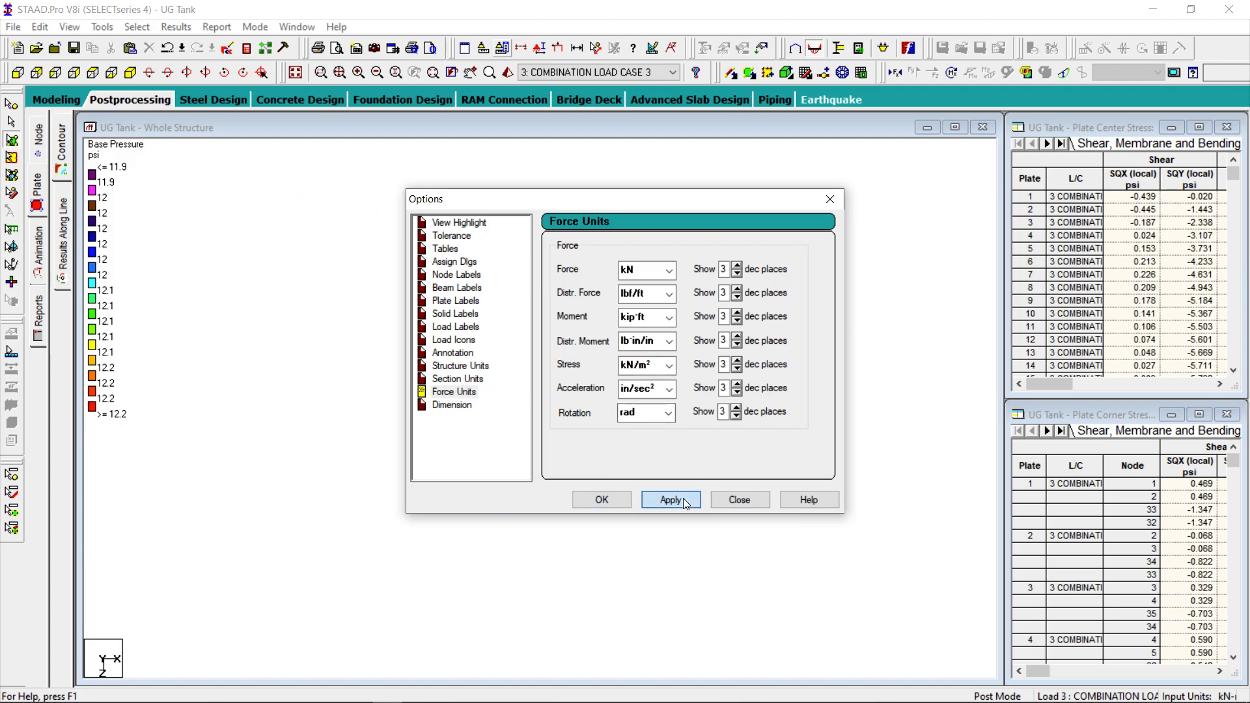
click(740, 500)
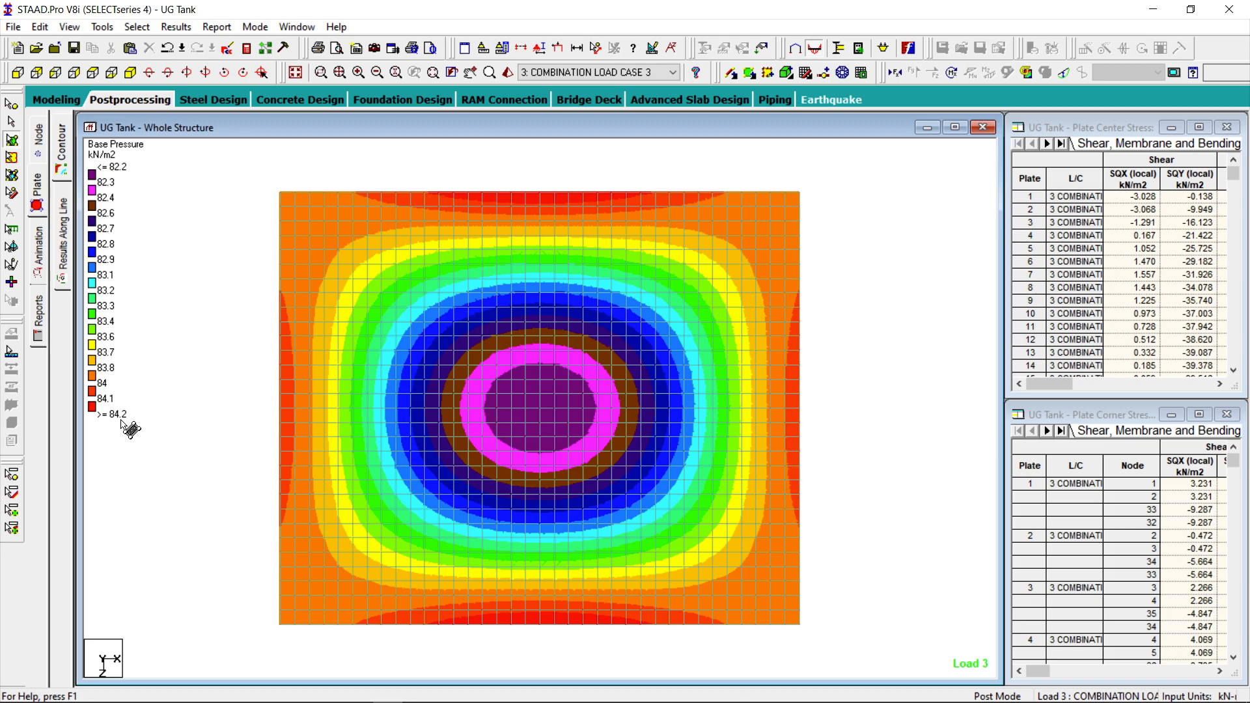
click(297, 72)
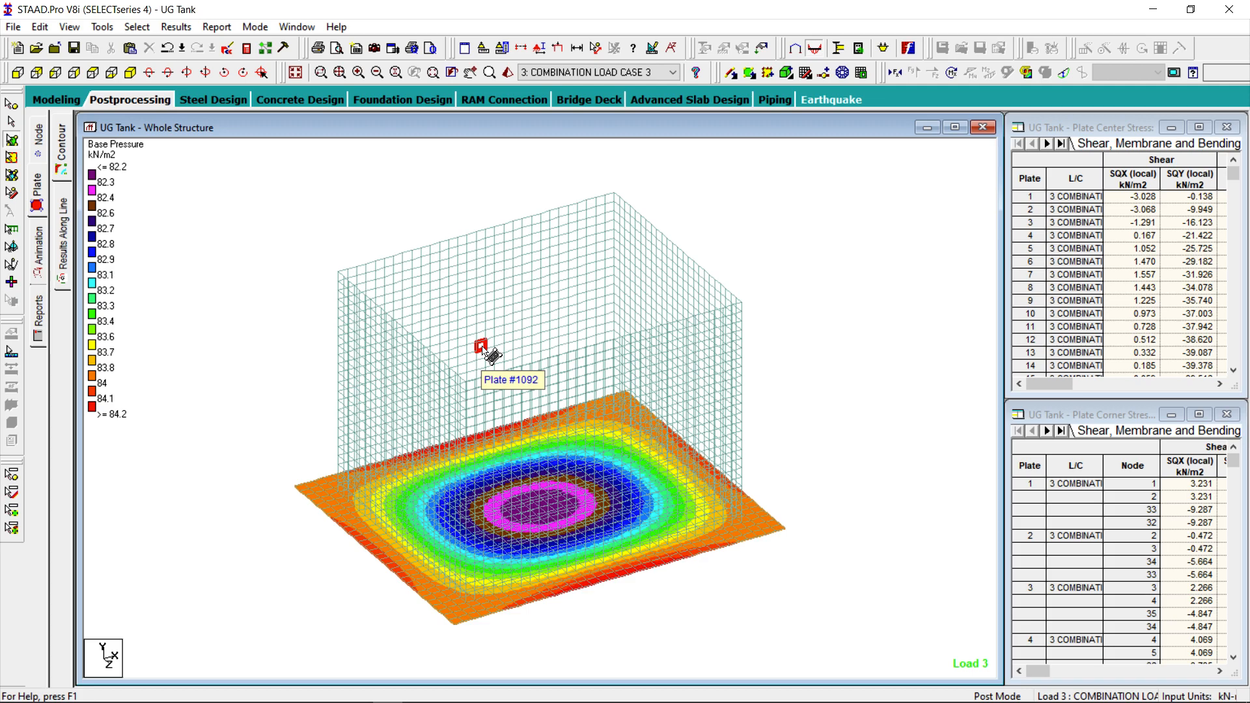
Open the analysis output in the STAAD Output Viewer, examine the concrete design's element design summary, and close the viewer.
click(247, 48)
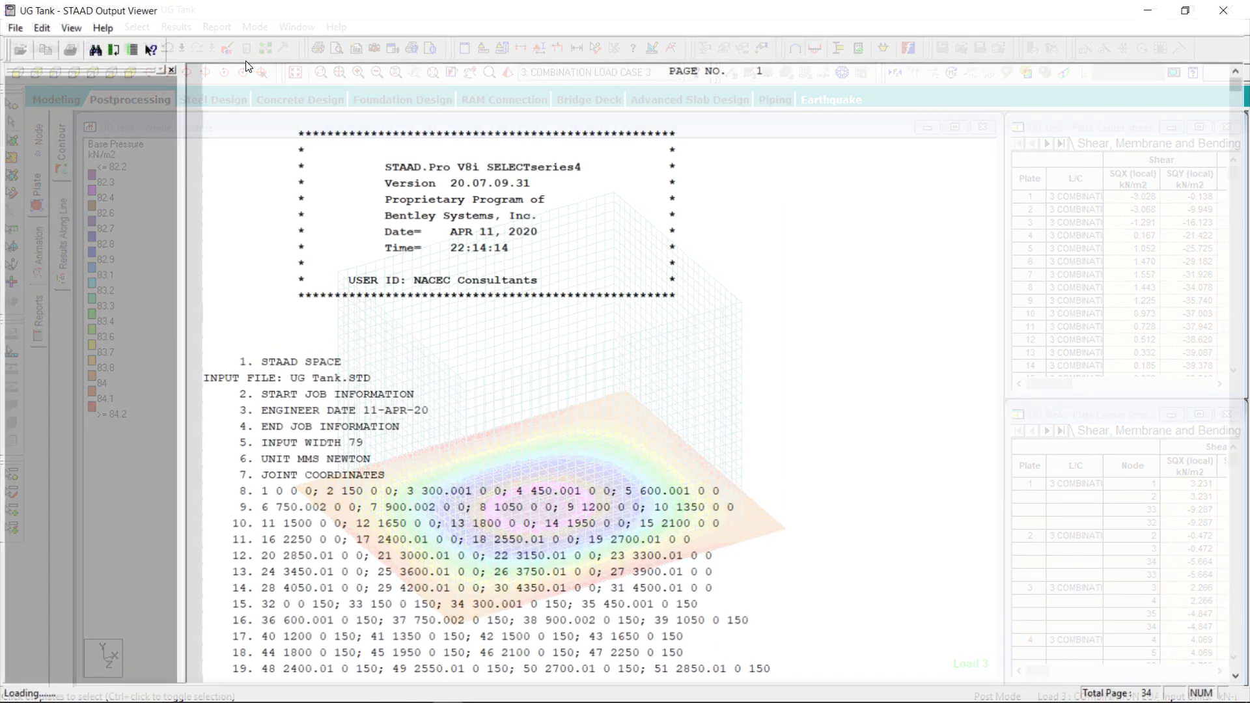
click(70, 104)
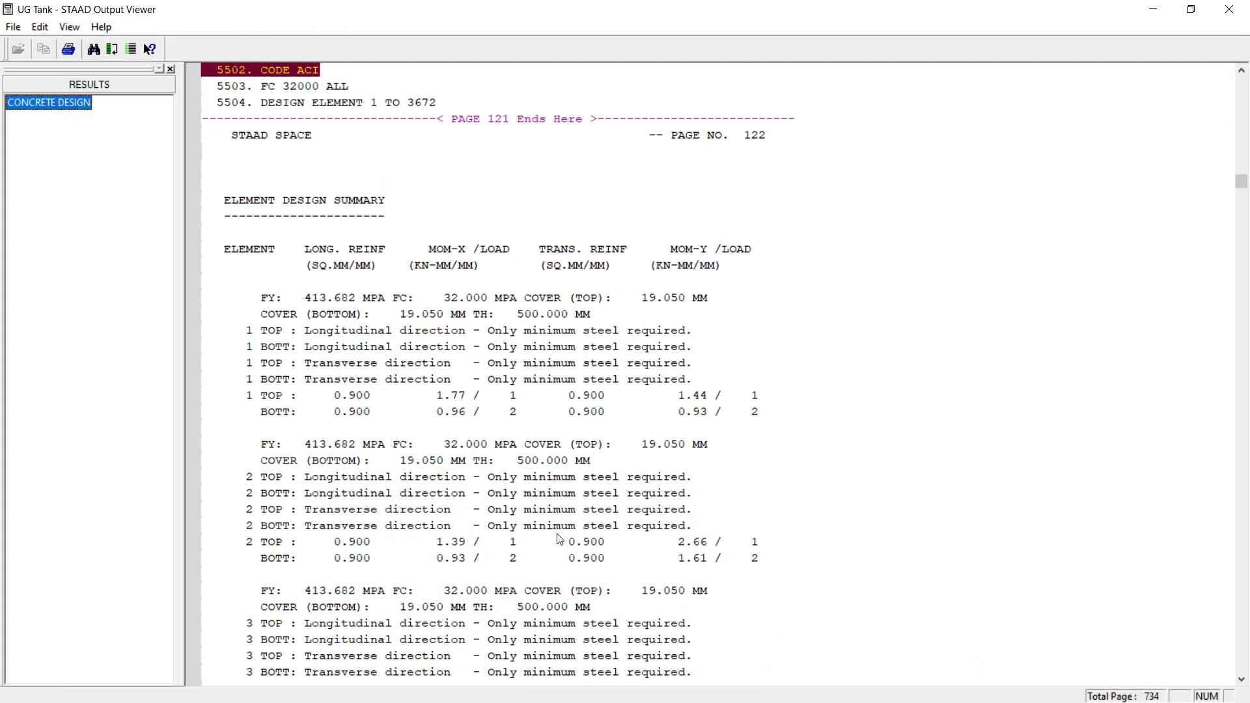
scroll(558, 540, down, 20)
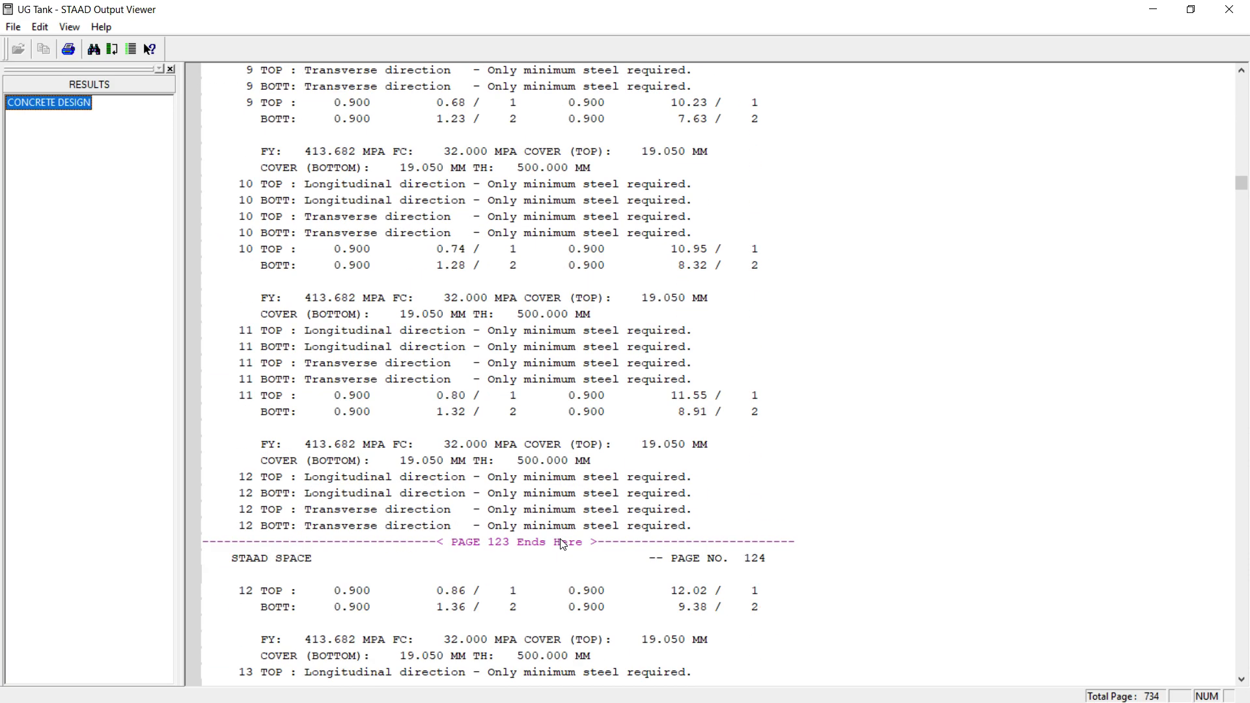
click(1229, 9)
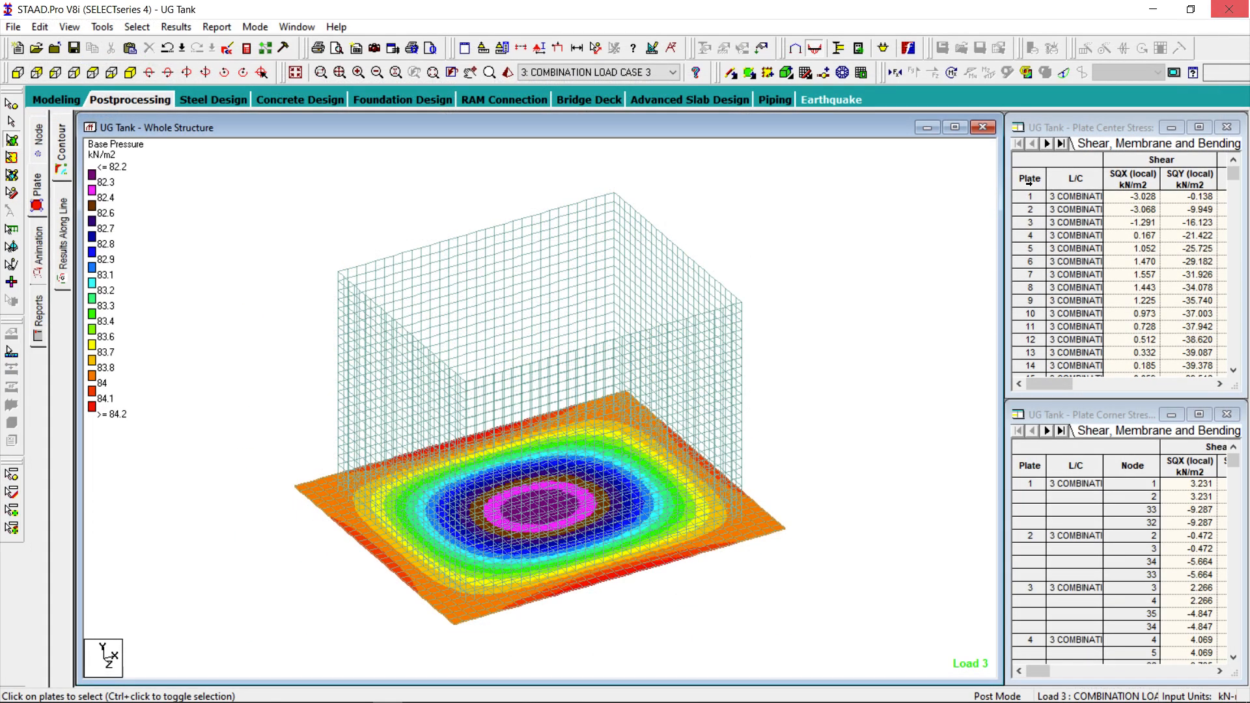